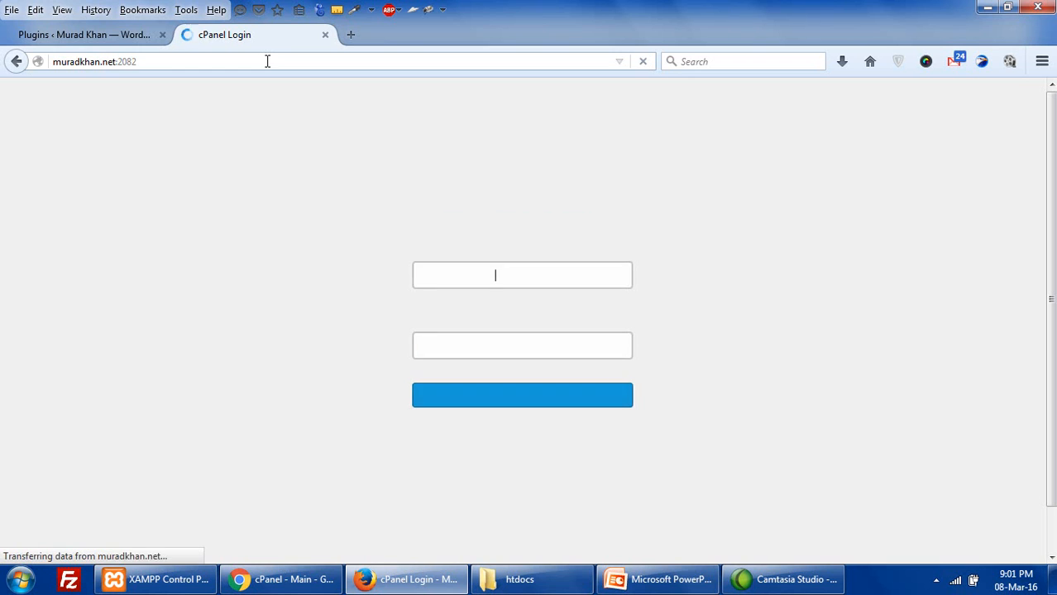
- Log in to cPanel and open File Manager in a new browser tab
left_click(507, 395)
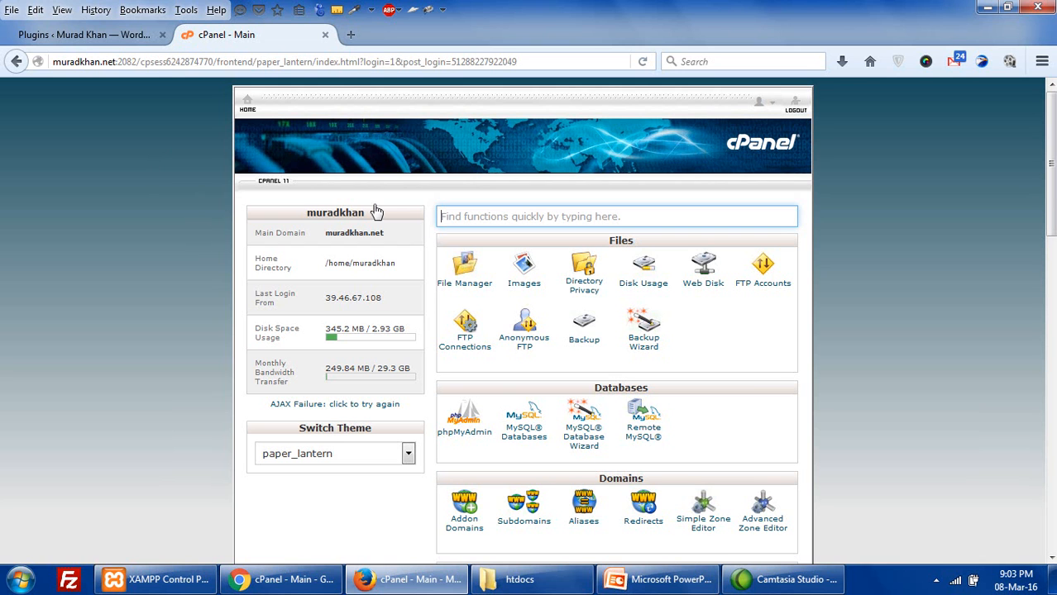
left_click(448, 285)
right_click(449, 289)
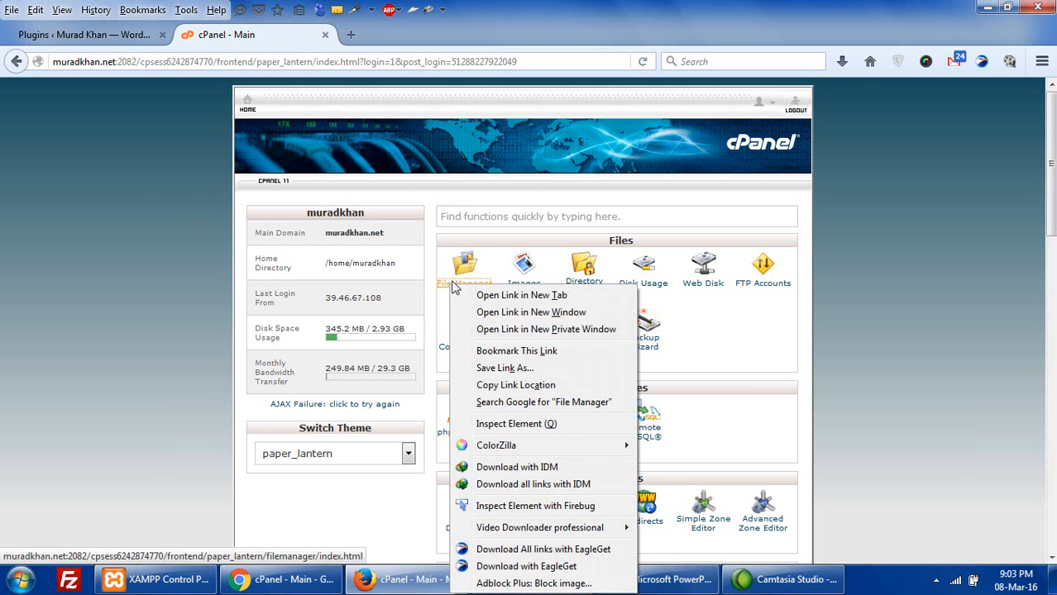
left_click(457, 294)
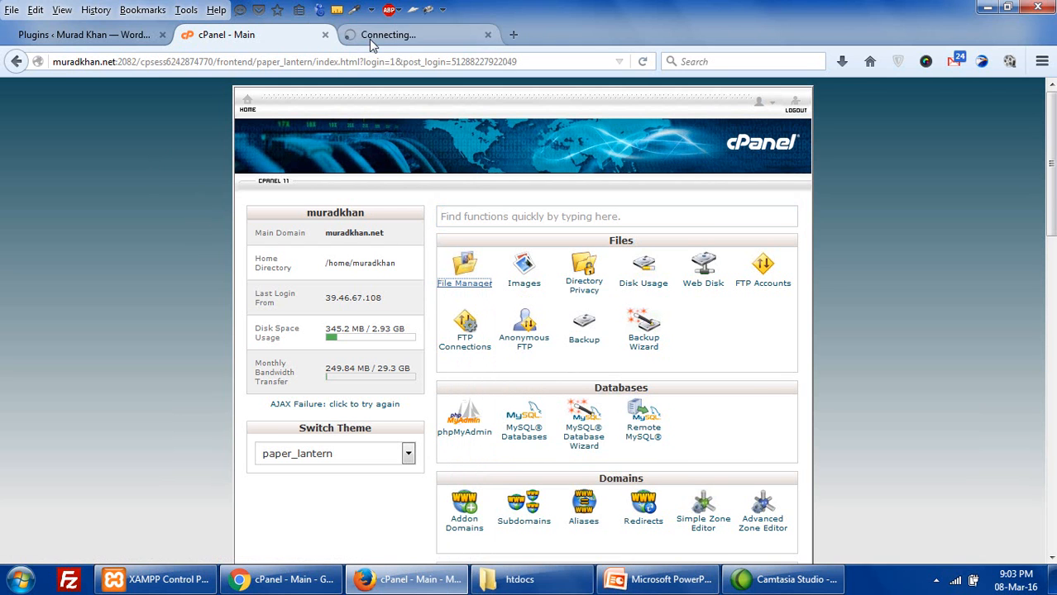
- Open phpMyAdmin in another new tab, then go to the File Manager tab
scroll(375, 232, "down", 3)
scroll(371, 234, "down", 3)
scroll(370, 234, "up", 3)
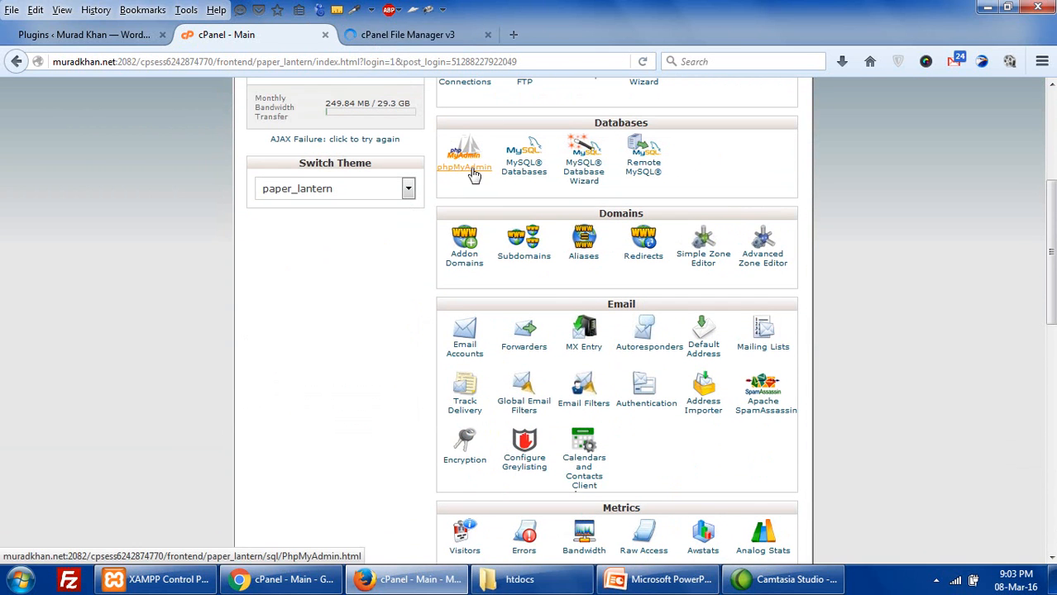
right_click(477, 174)
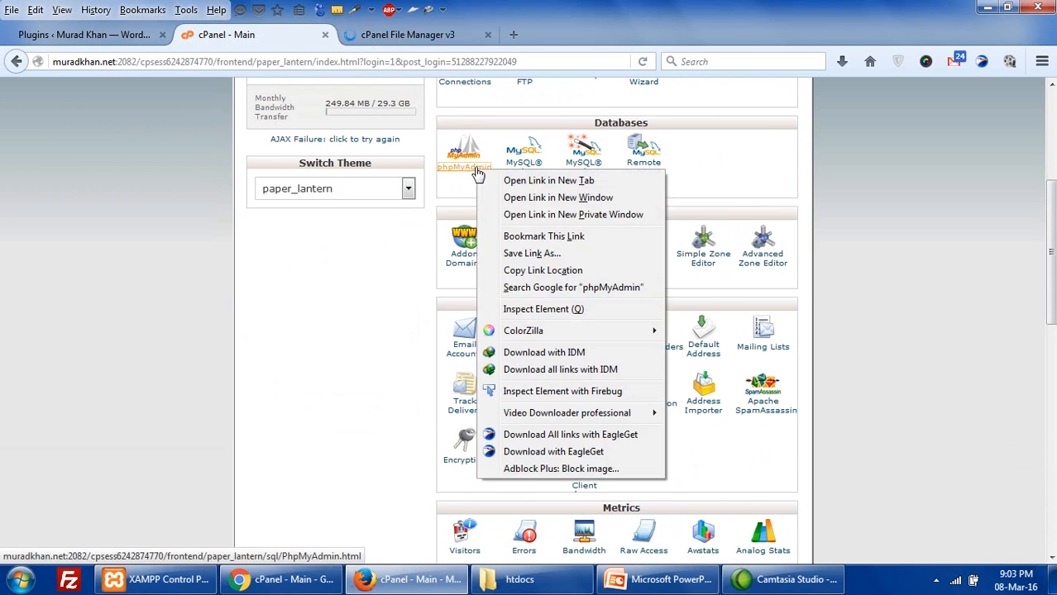
left_click(504, 181)
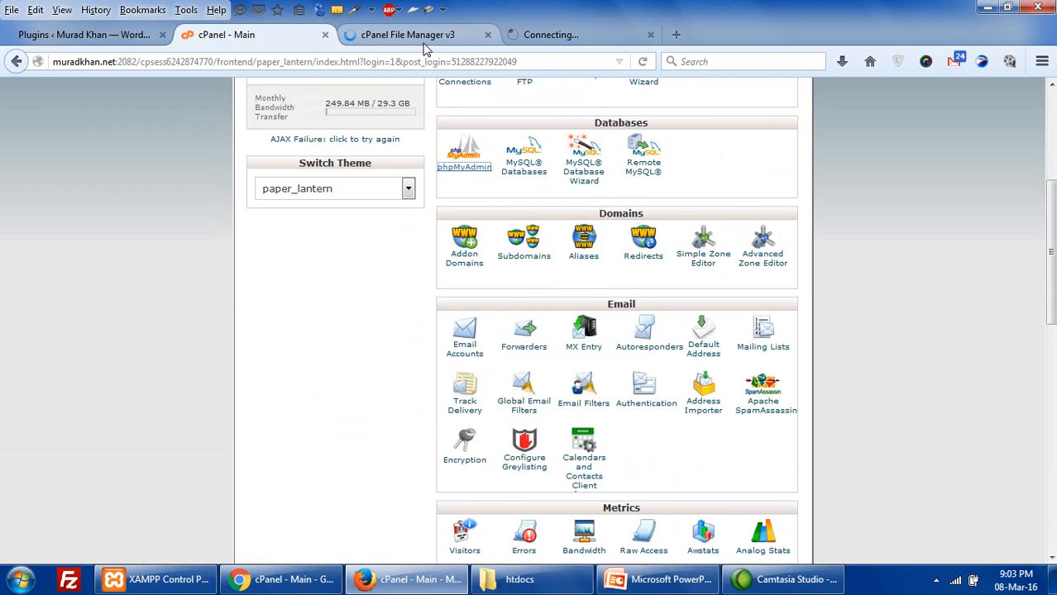
left_click(423, 37)
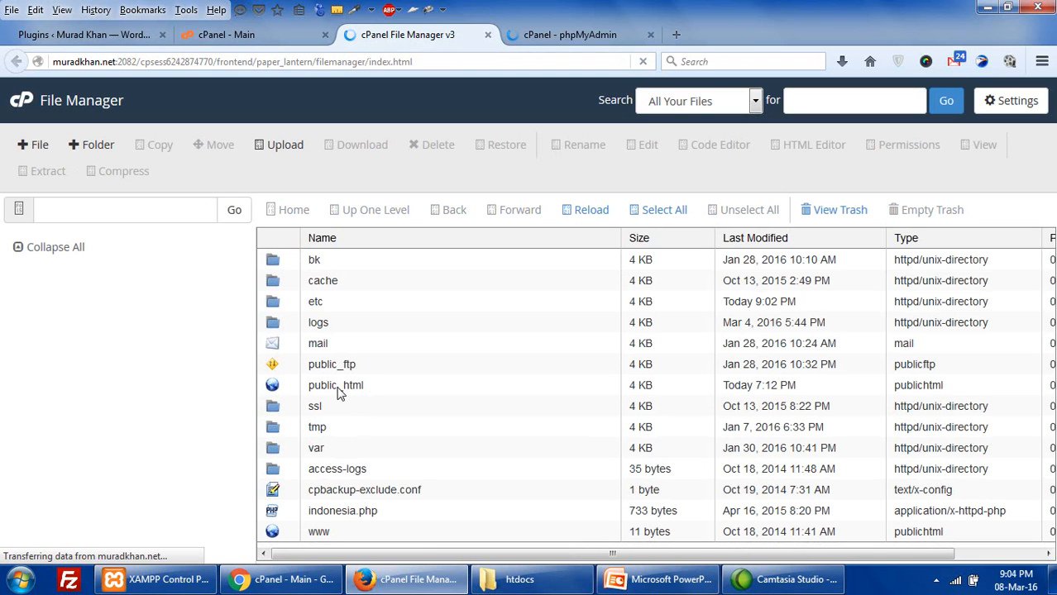
- Open the public_html folder and look over its contents
double_click(273, 387)
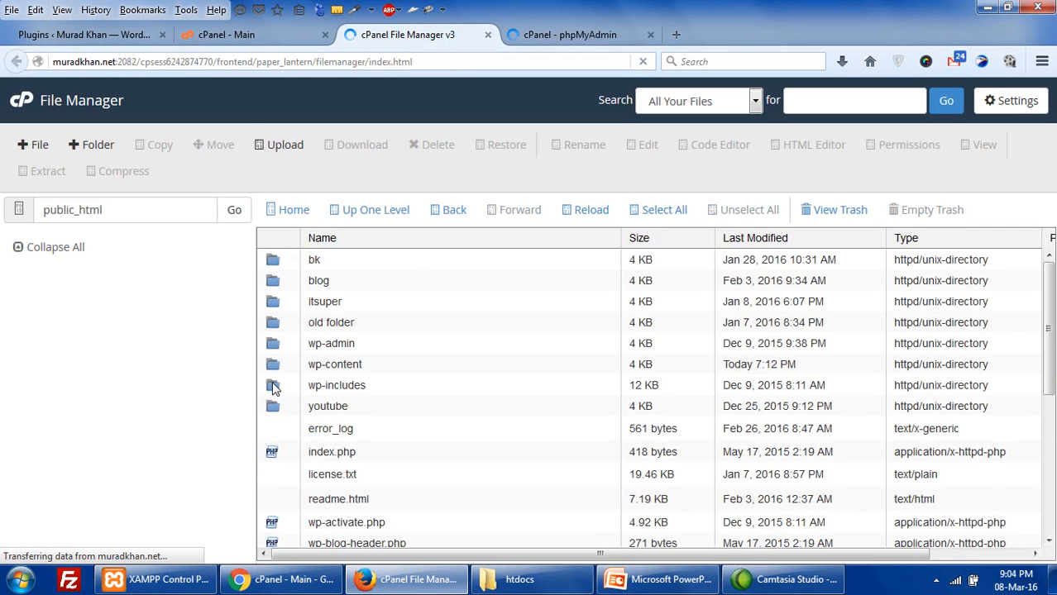
scroll(275, 389, "down", 2)
scroll(384, 382, "down", 4)
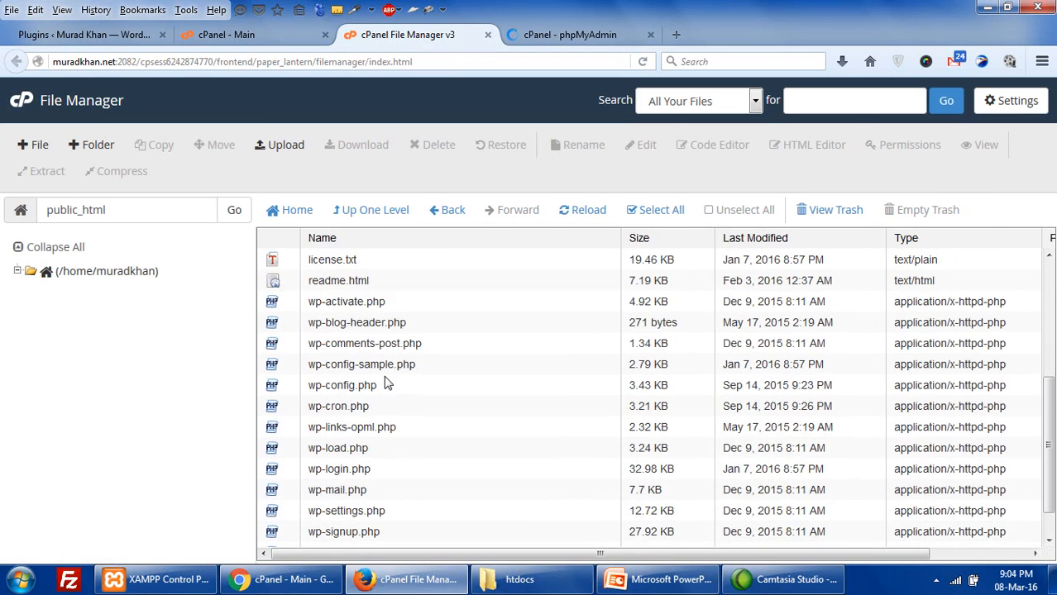
scroll(387, 382, "up", 5)
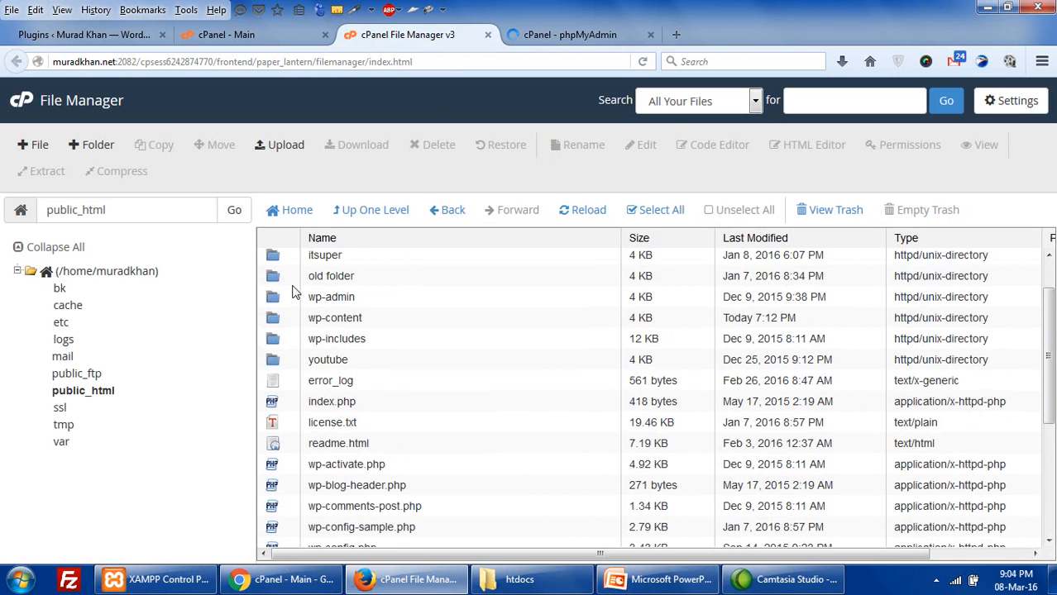
scroll(291, 294, "up", 1)
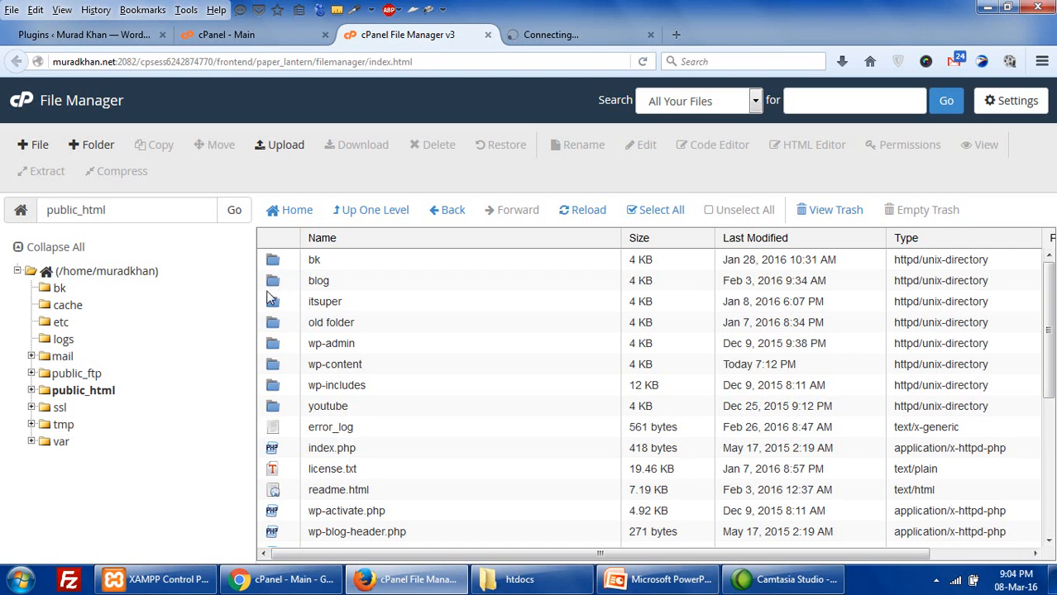
- Send the bk folder to the trash, then select every item in public_html
right_click(277, 262)
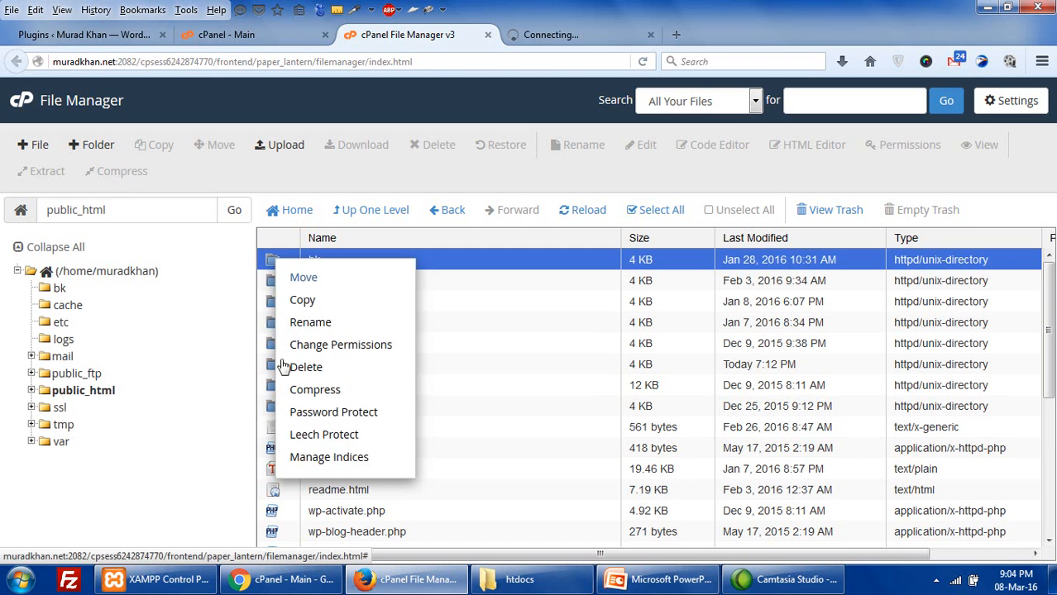
left_click(291, 368)
left_click(645, 373)
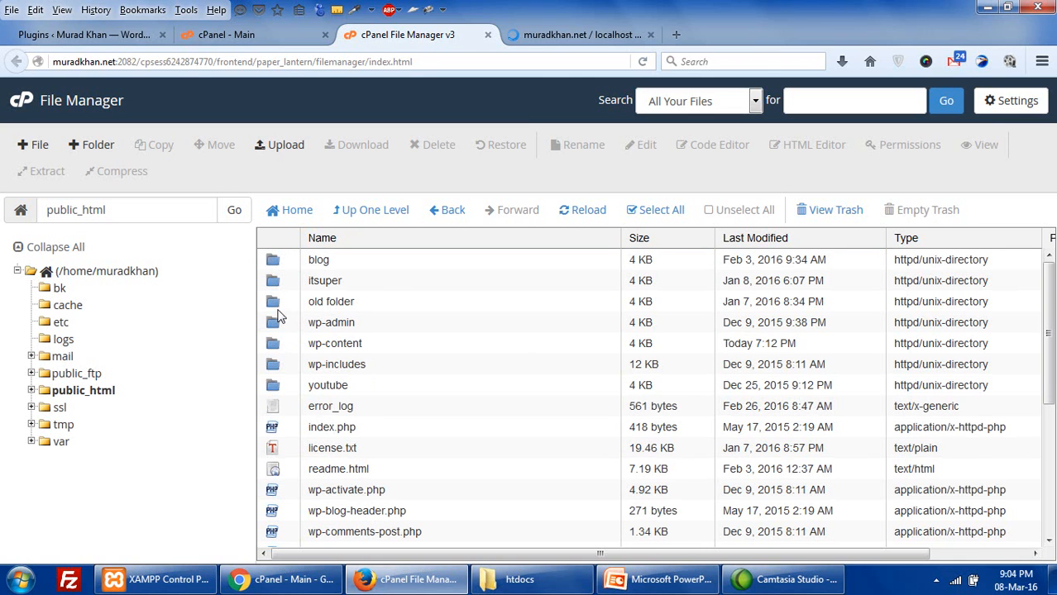
left_click(281, 329)
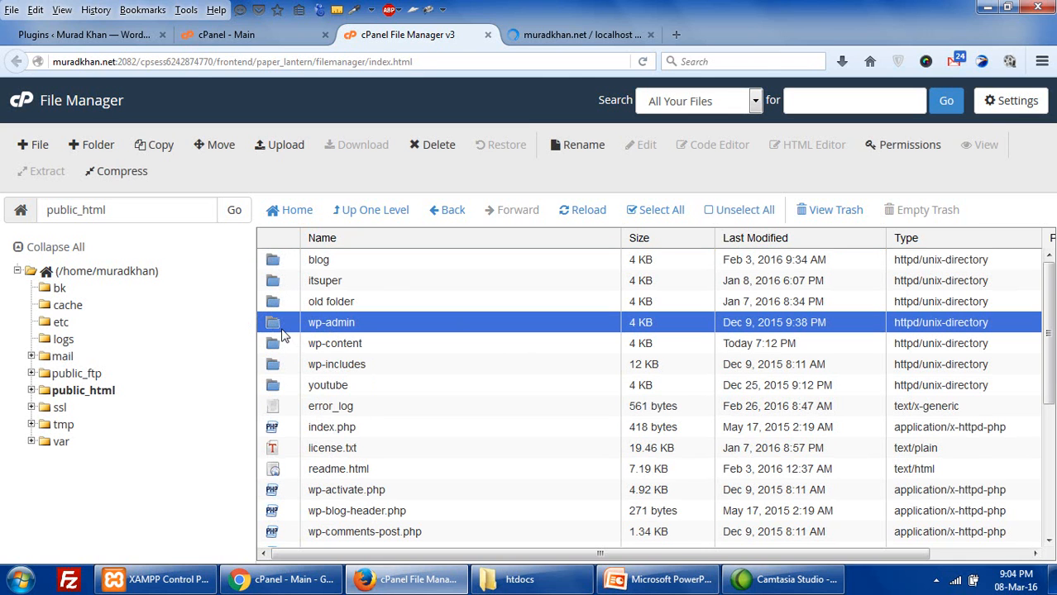
left_click(653, 210)
- After a false start deselecting blog and itsuper, reselect all items with Select All
left_click(273, 262, "ctrl")
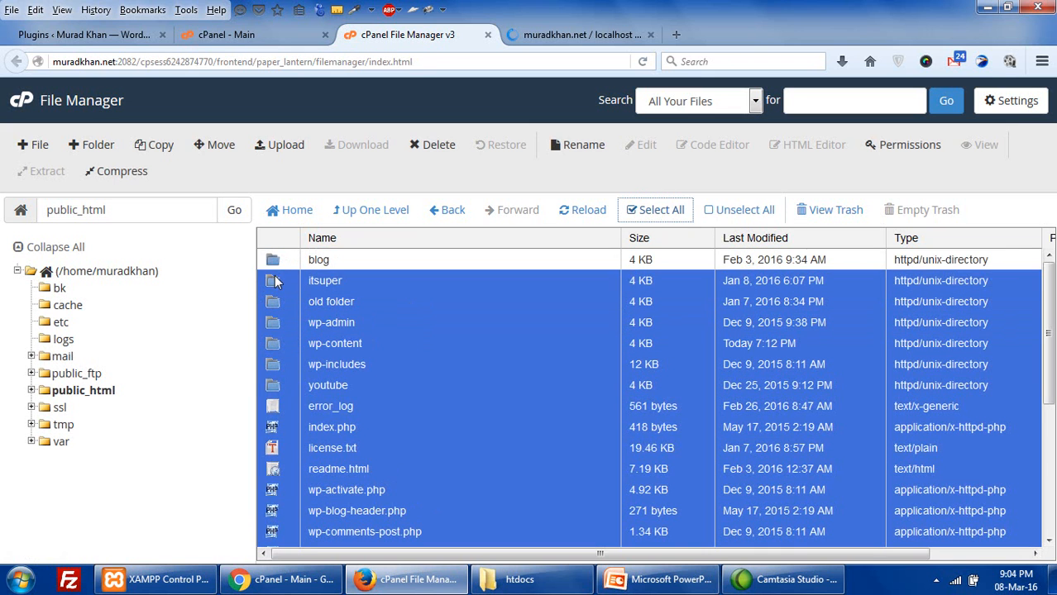
left_click(272, 284, "ctrl")
left_click(274, 305)
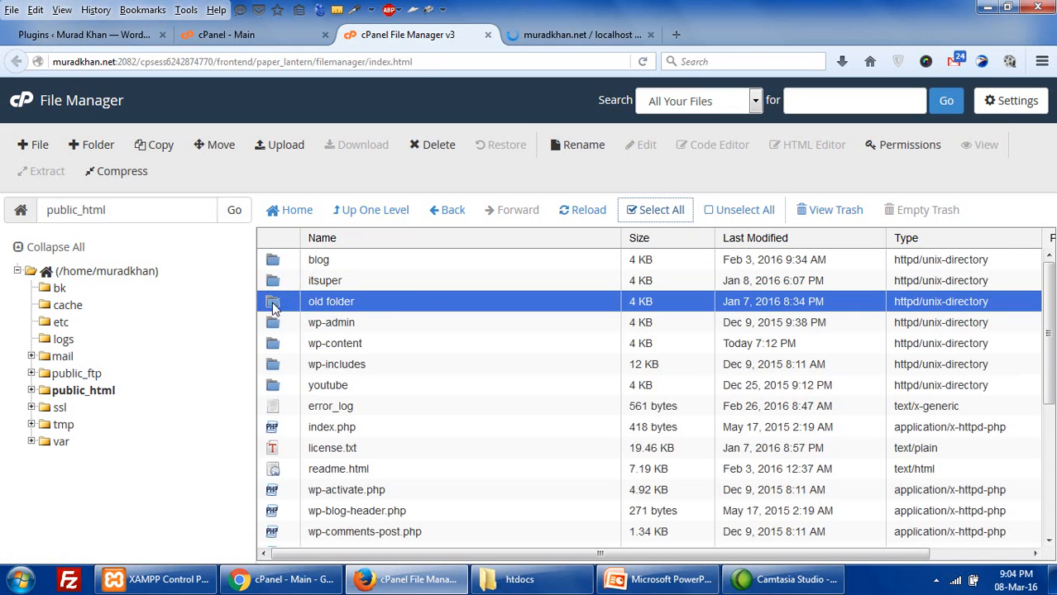
key("ctrl+a")
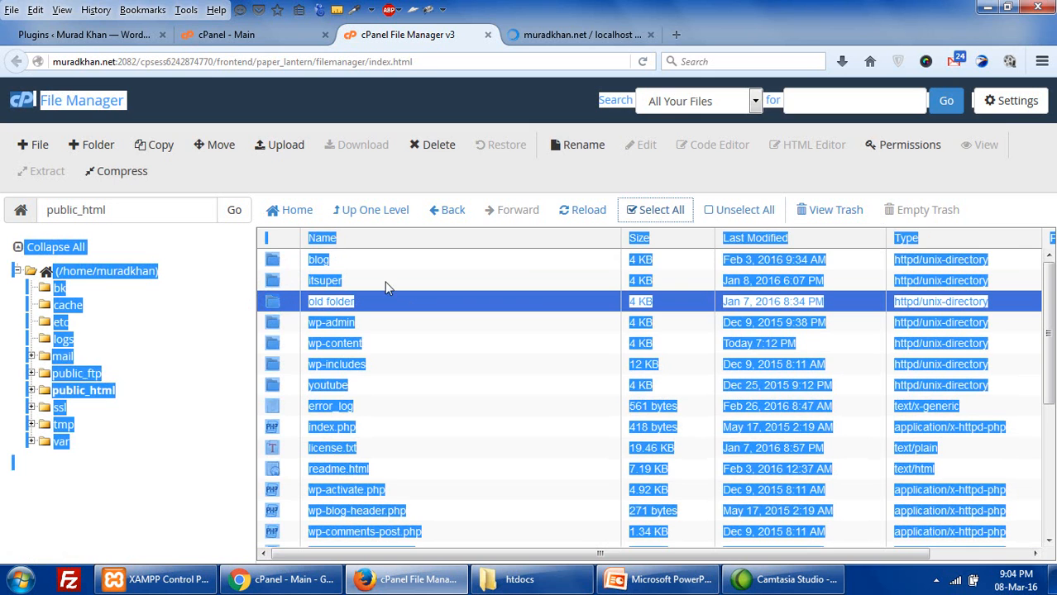
left_click(537, 283)
left_click(166, 464)
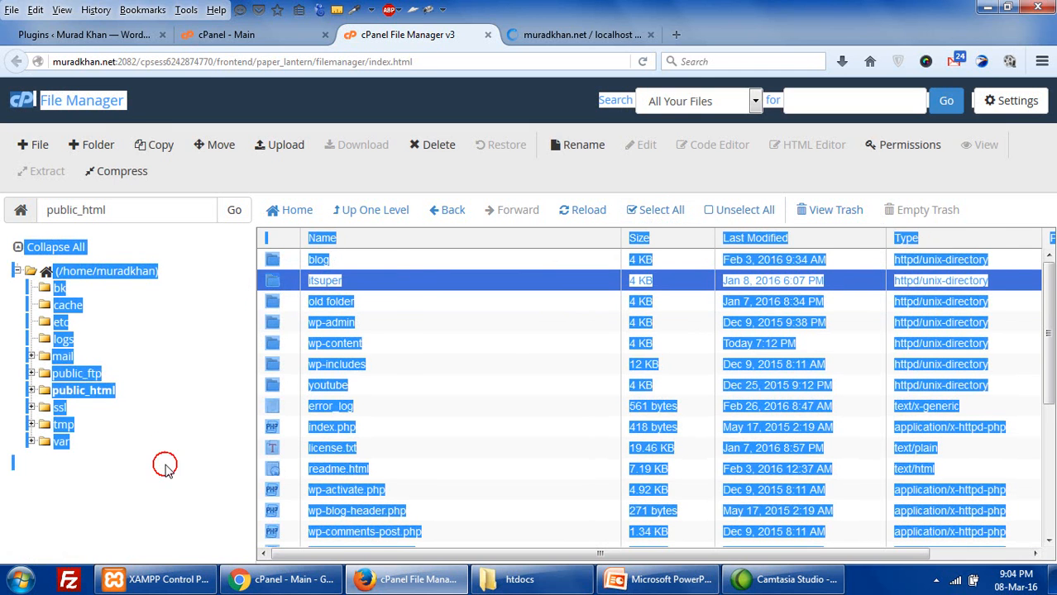
left_click(667, 210)
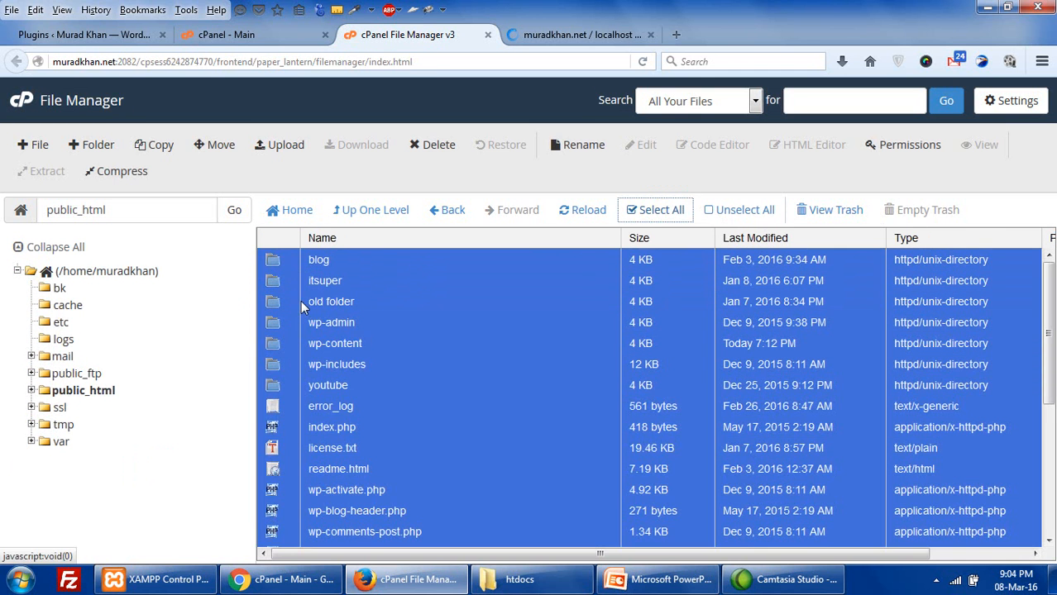
- Deselect the blog, itsuper, old folder and youtube folders, then review the remaining selection
left_click(267, 259, "ctrl")
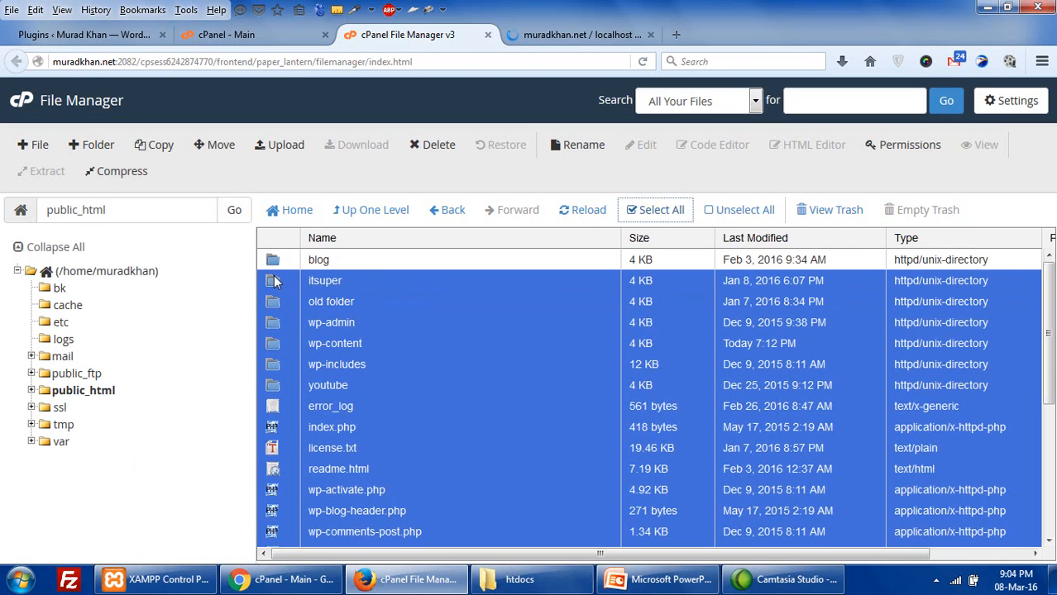
left_click(272, 281, "ctrl")
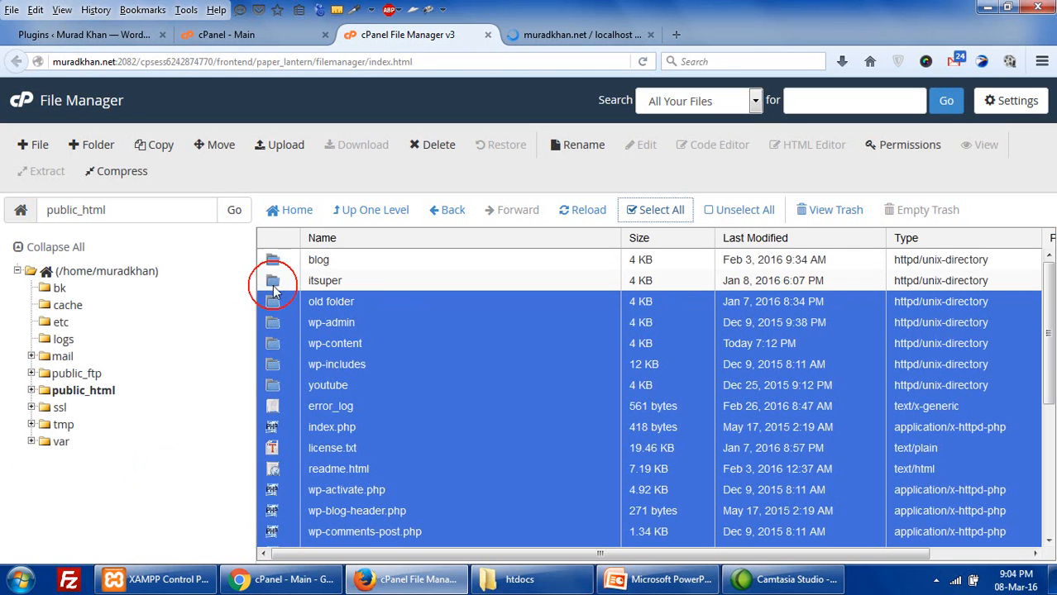
left_click(271, 302, "ctrl")
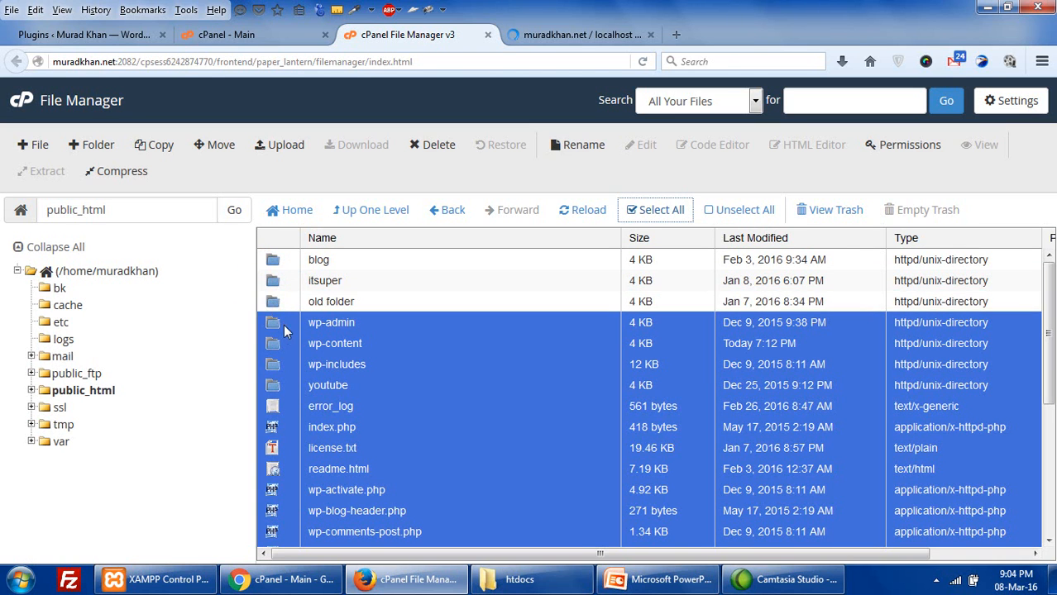
scroll(335, 424, "down", 5)
scroll(335, 424, "up", 5)
left_click(276, 386, "ctrl")
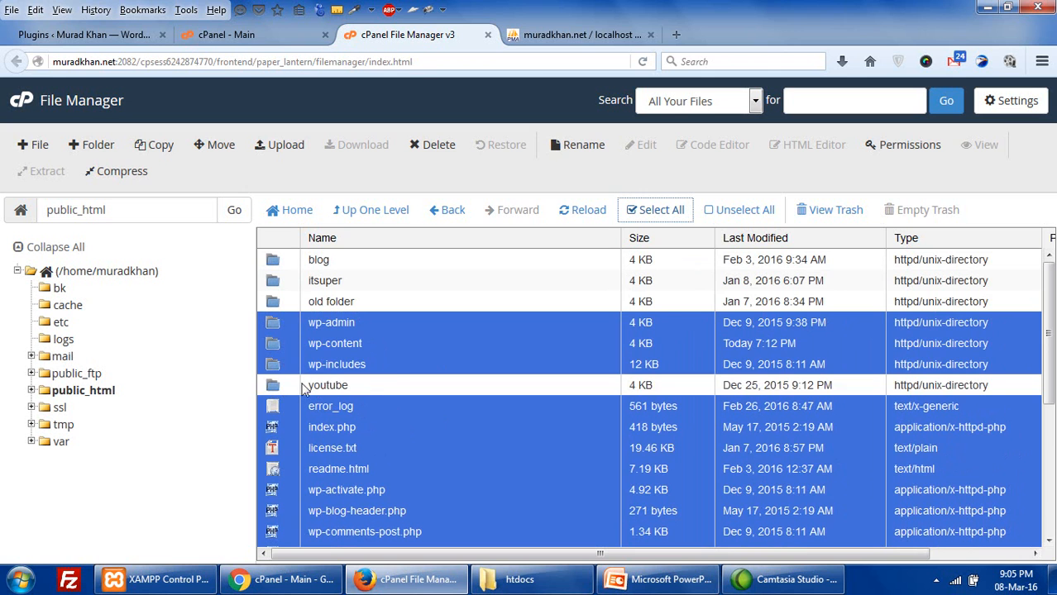
scroll(394, 363, "down", 1)
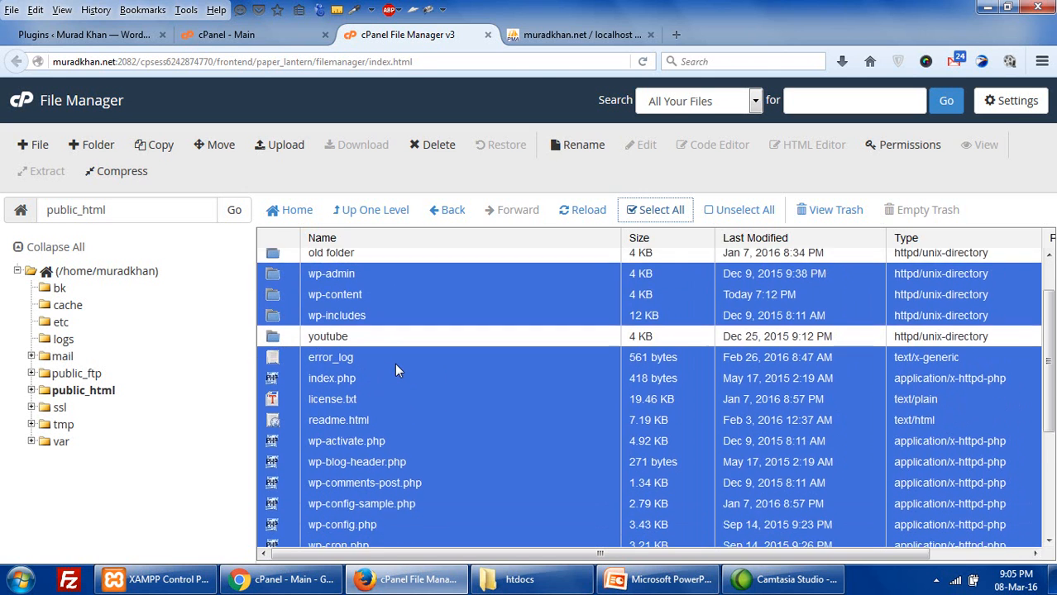
scroll(395, 363, "up", 1)
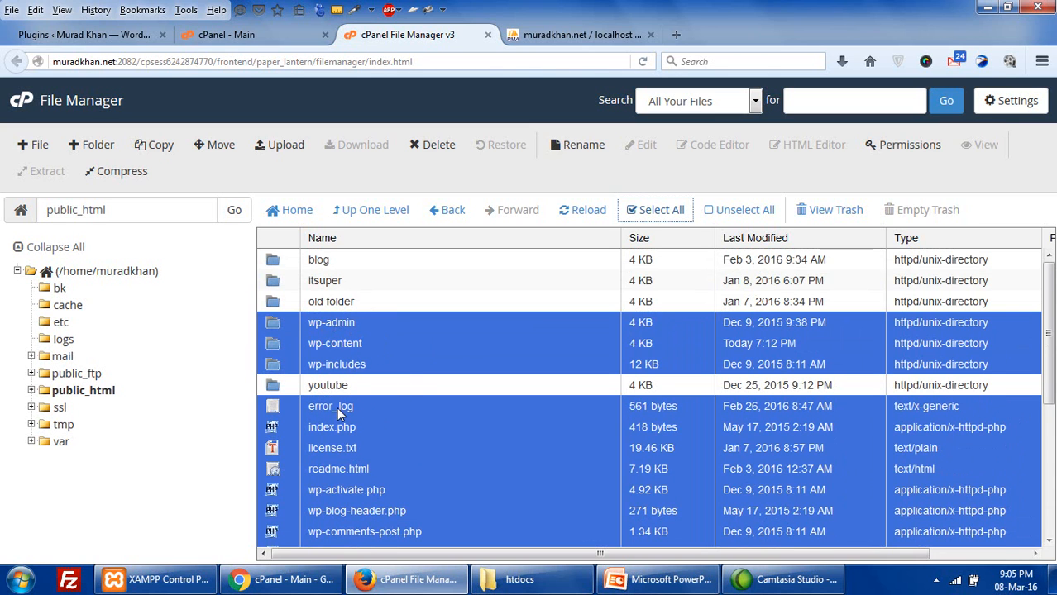
scroll(338, 409, "down", 5)
scroll(336, 407, "up", 5)
scroll(277, 352, "down", 3)
scroll(277, 352, "up", 3)
scroll(335, 382, "down", 5)
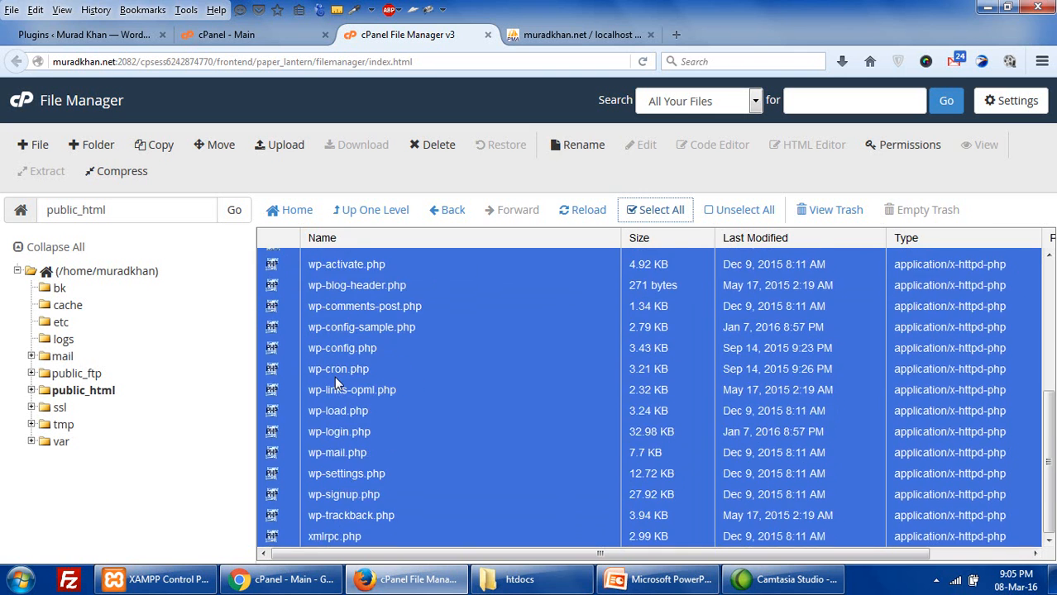
scroll(335, 382, "up", 5)
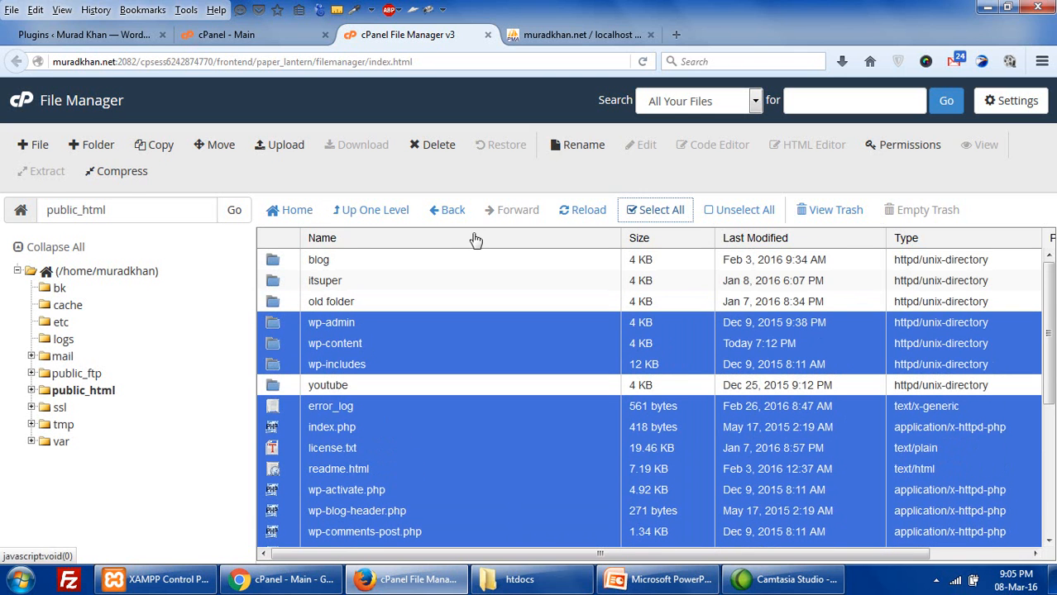
- Set up compression of the selected files as a Zip archive
left_click(126, 176)
left_click(362, 249)
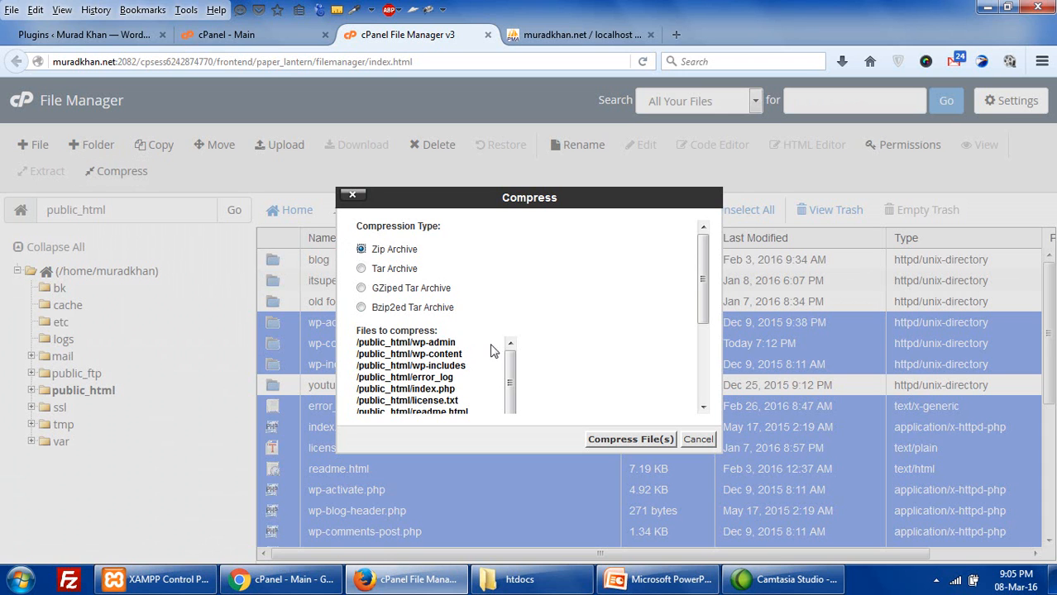
left_click(625, 439)
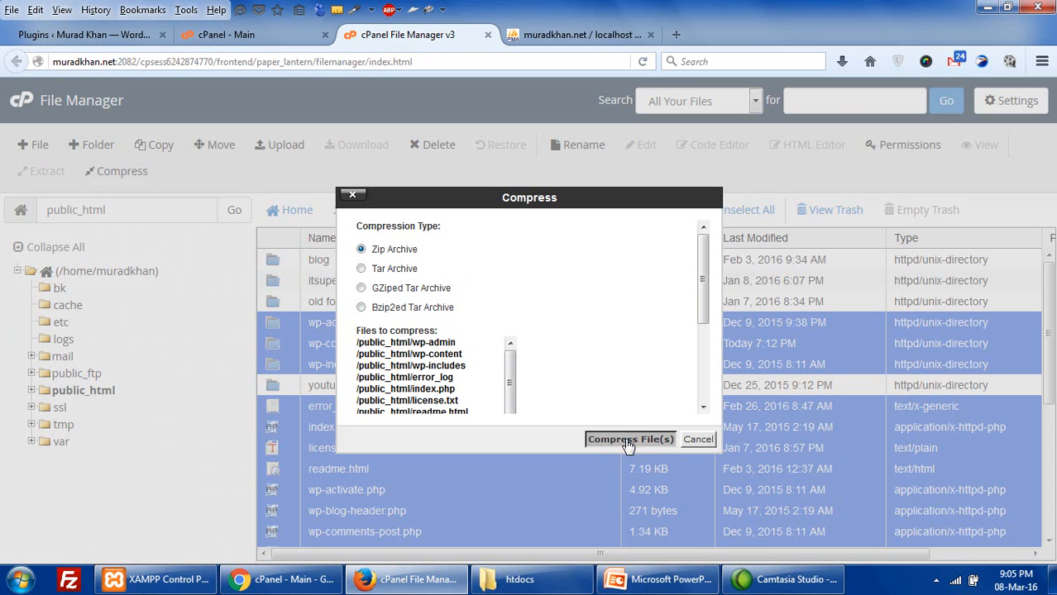
scroll(601, 346, "down", 3)
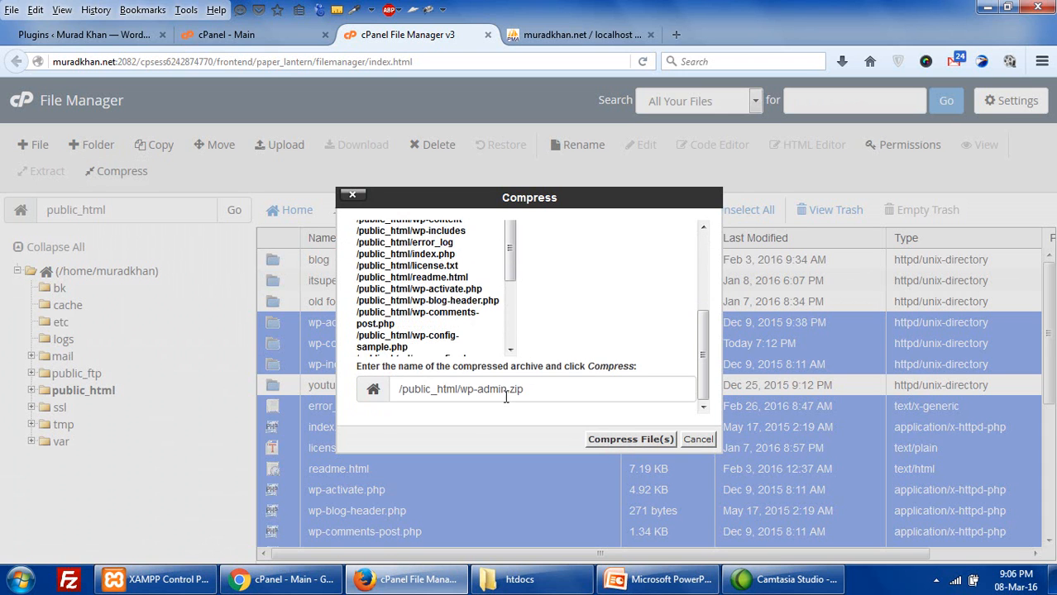
- Name the archive sitebackup.zip, start compressing, and move to phpMyAdmin
left_click_drag(460, 389, 509, 389)
type("ba")
key("Home")
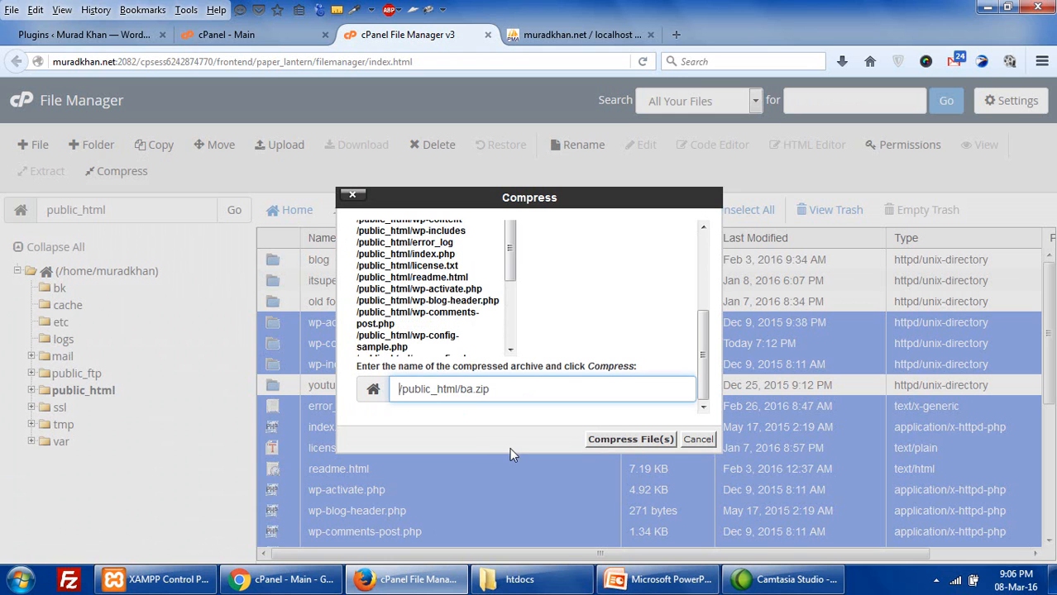
left_click(473, 411)
key("BackSpace")
key("BackSpace")
type("sitebackup")
left_click(613, 448)
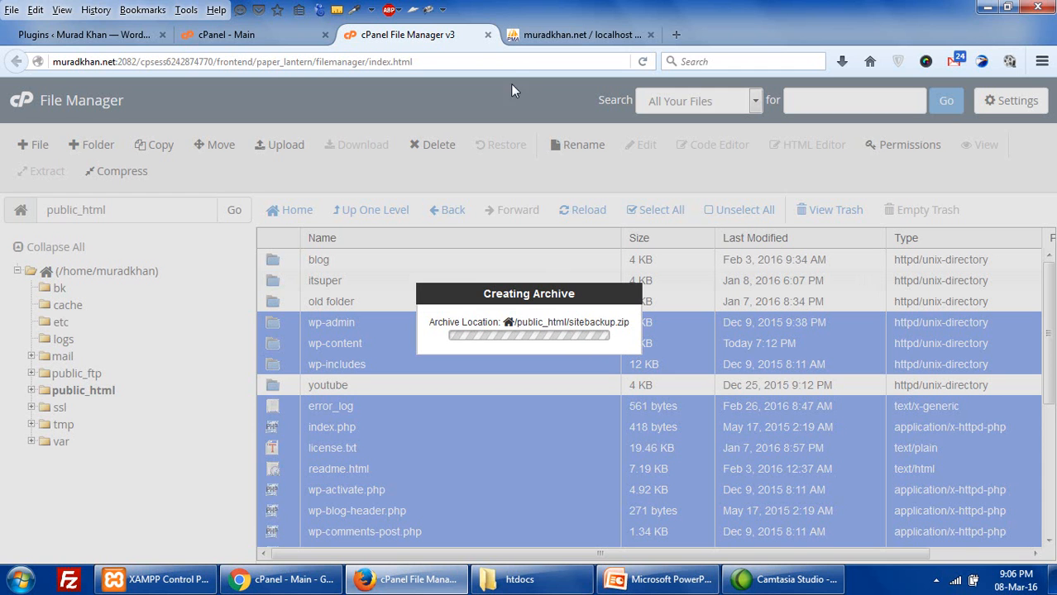
left_click(521, 36)
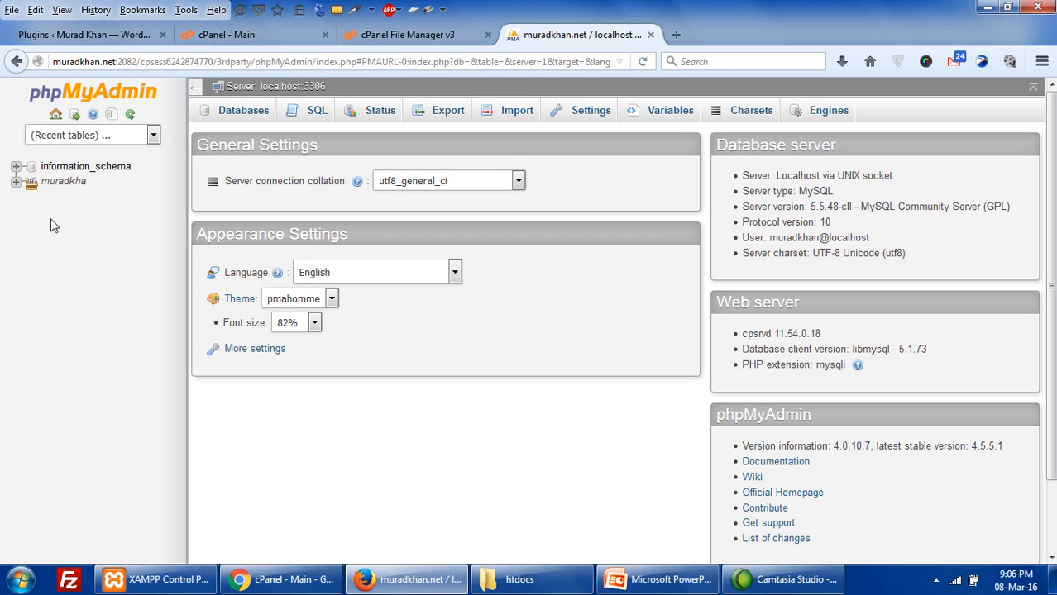
- Expand muradkha to list its databases, then check the archive's progress in File Manager
left_click(17, 182)
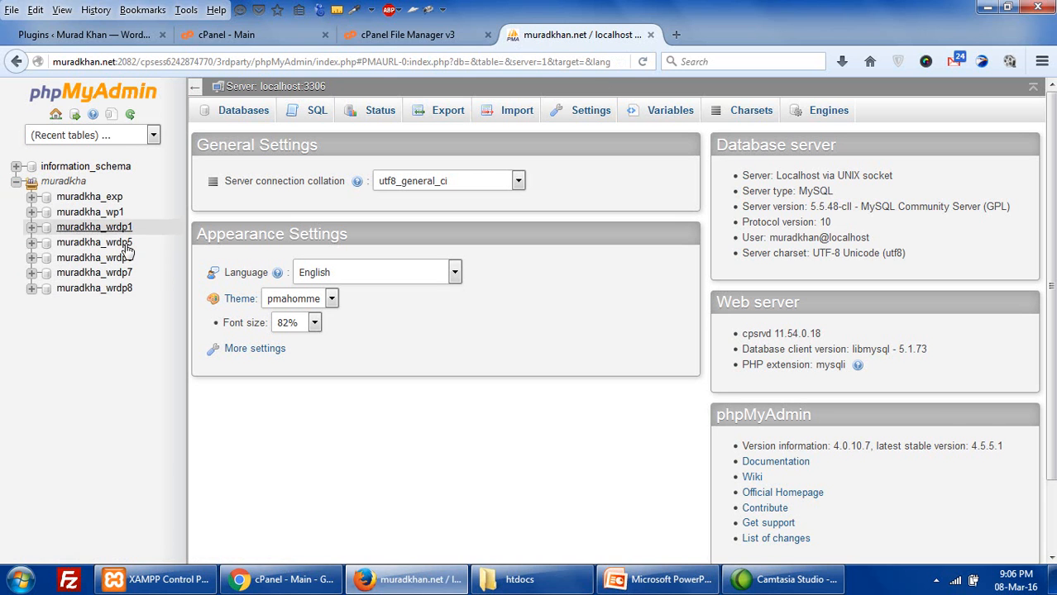
left_click(356, 43)
- From the cPanel main page, open a second File Manager in a new tab
left_click(245, 40)
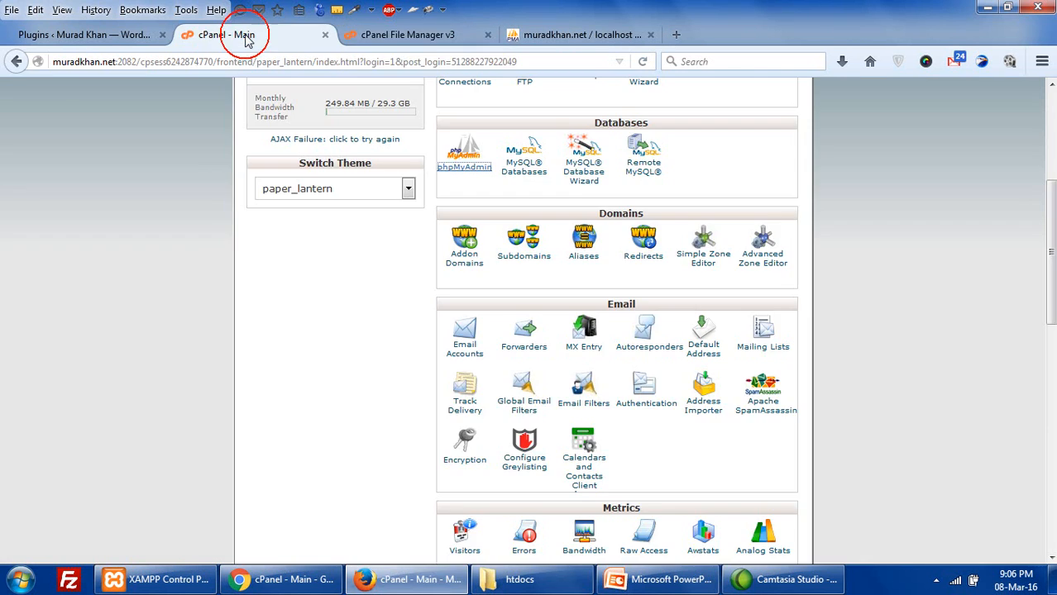
scroll(468, 261, "up", 6)
left_click(458, 279)
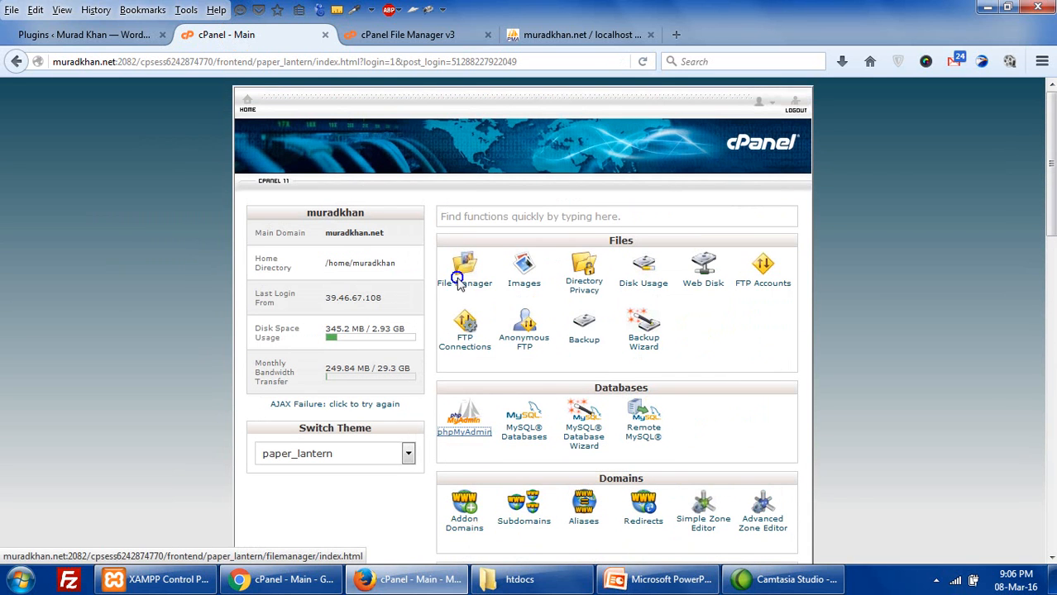
right_click(476, 289)
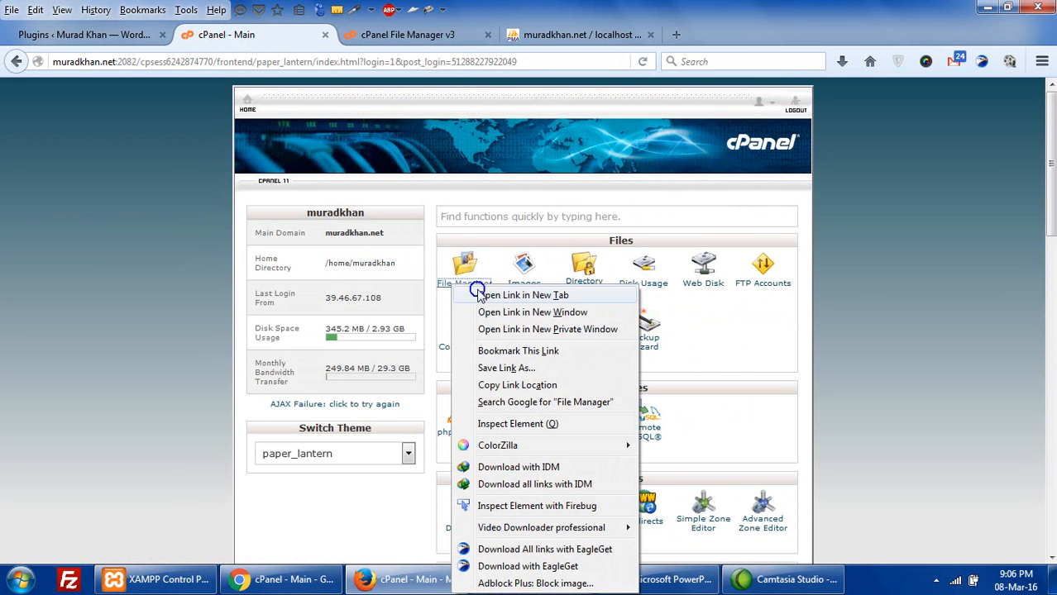
left_click(523, 295)
left_click(532, 40)
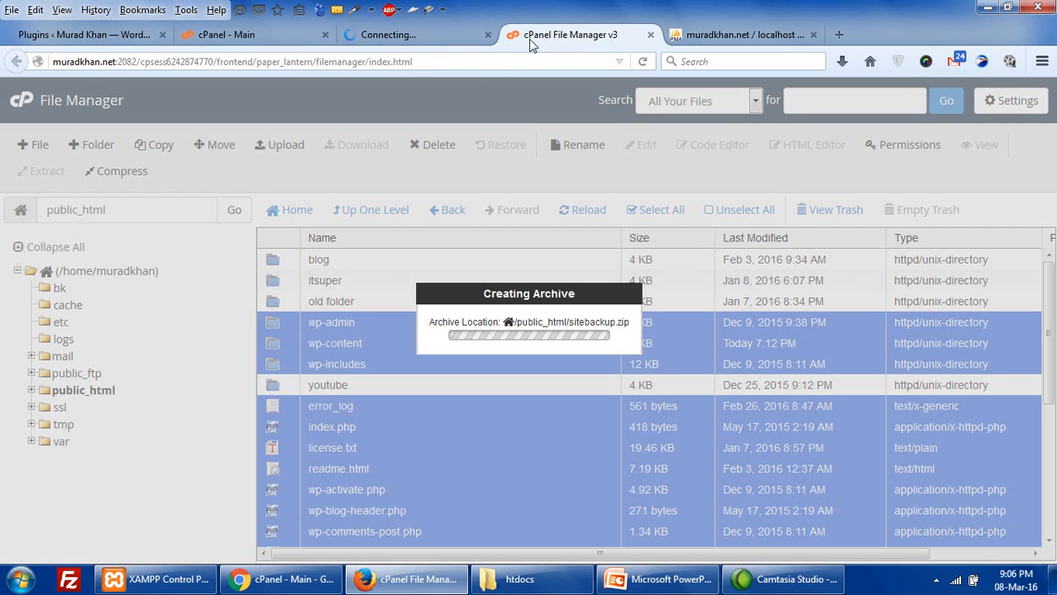
left_click(432, 38)
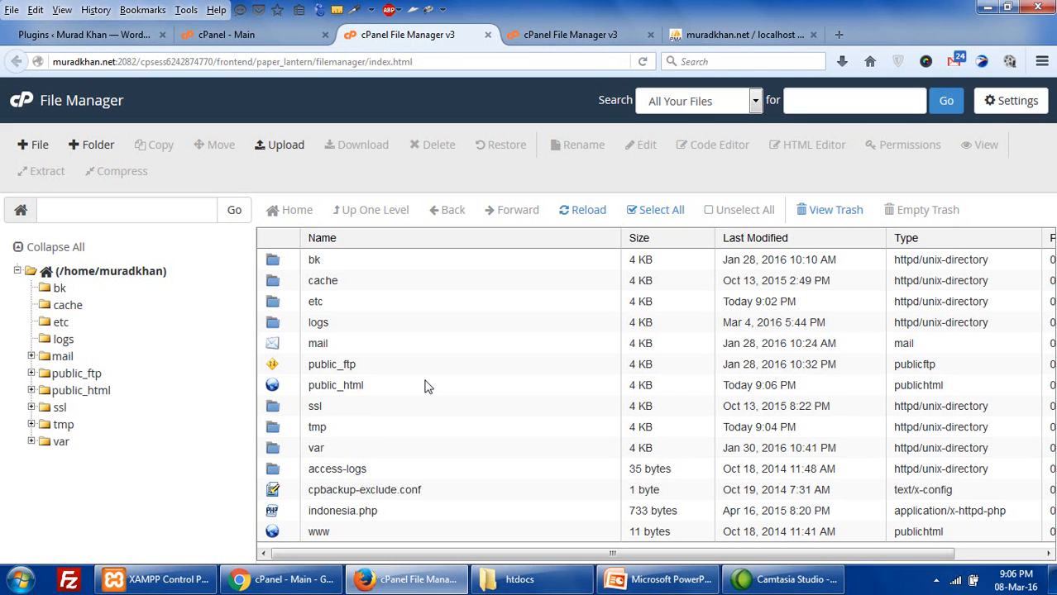
- Open public_html in the new File Manager and bring up wp-config.php's actions menu
left_click(271, 391)
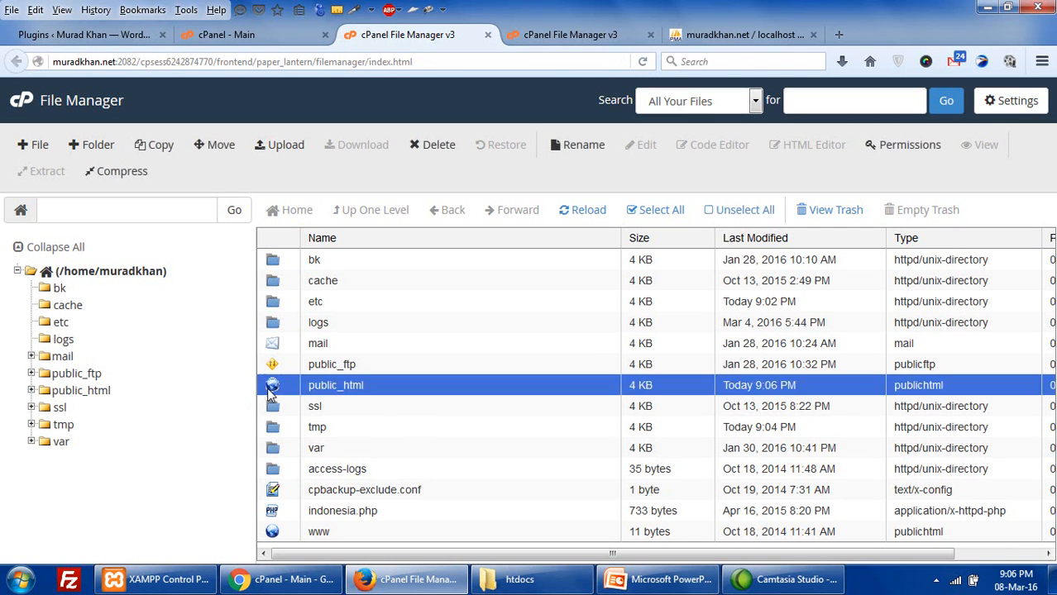
double_click(271, 390)
scroll(270, 395, "down", 2)
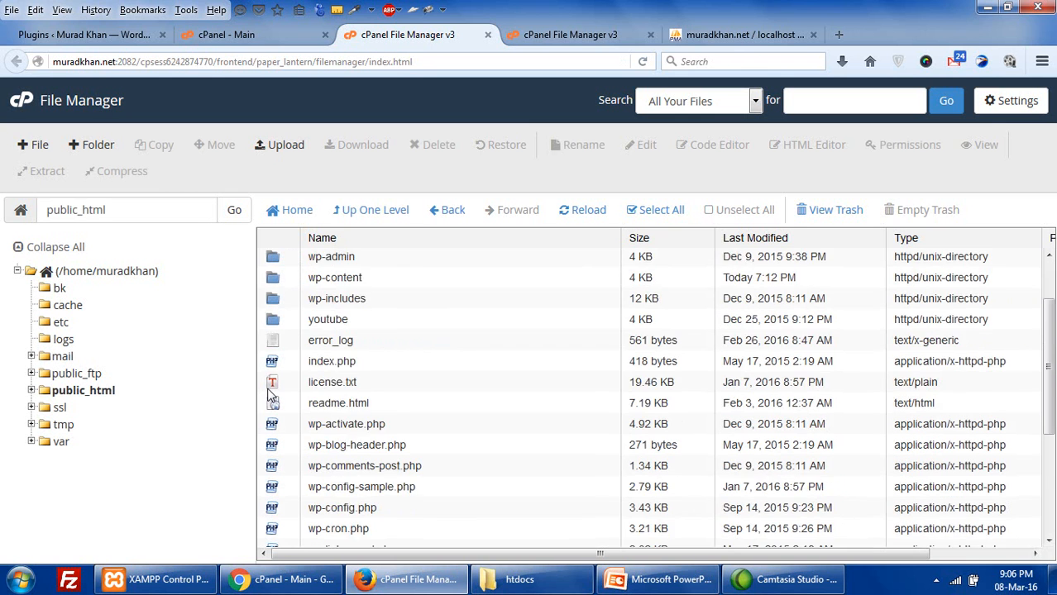
scroll(270, 396, "down", 3)
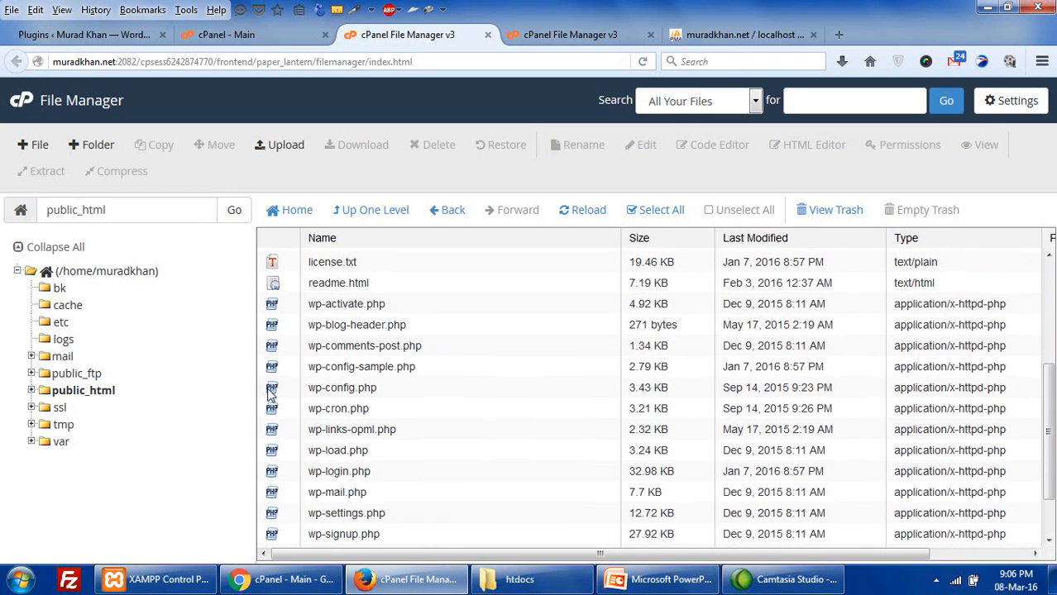
right_click(270, 392)
left_click(262, 387)
left_click(277, 392)
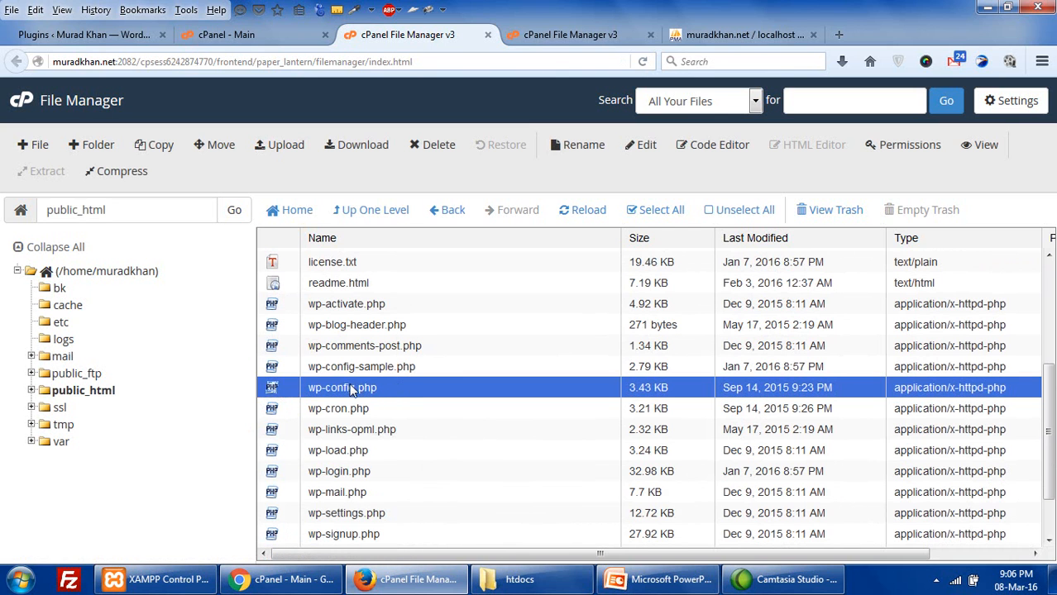
right_click(278, 390)
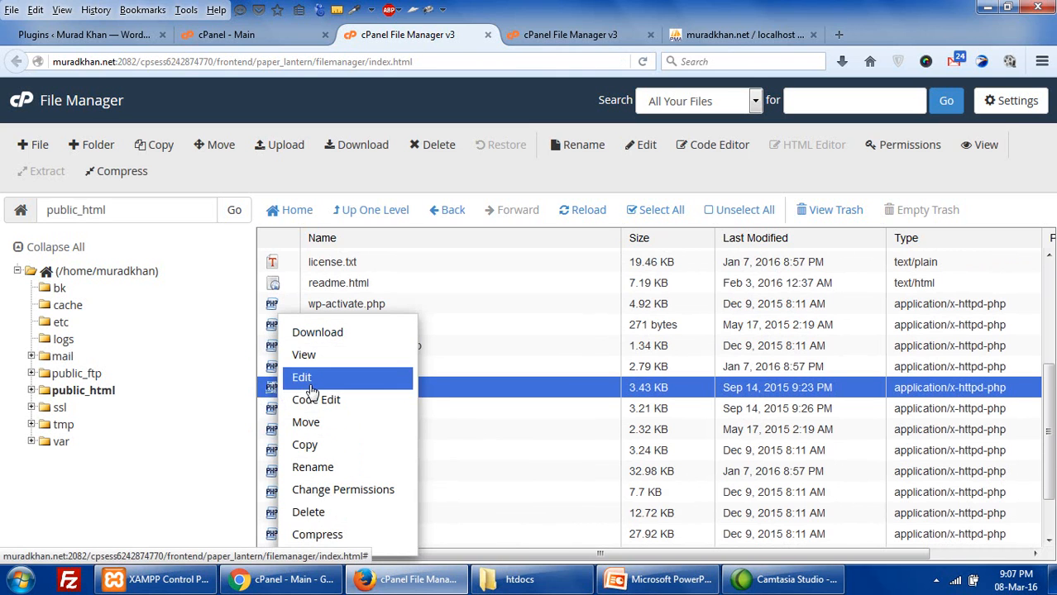
- Open wp-config.php in Code Edit and find the DB_NAME value muradkha_wrdp1
left_click(311, 401)
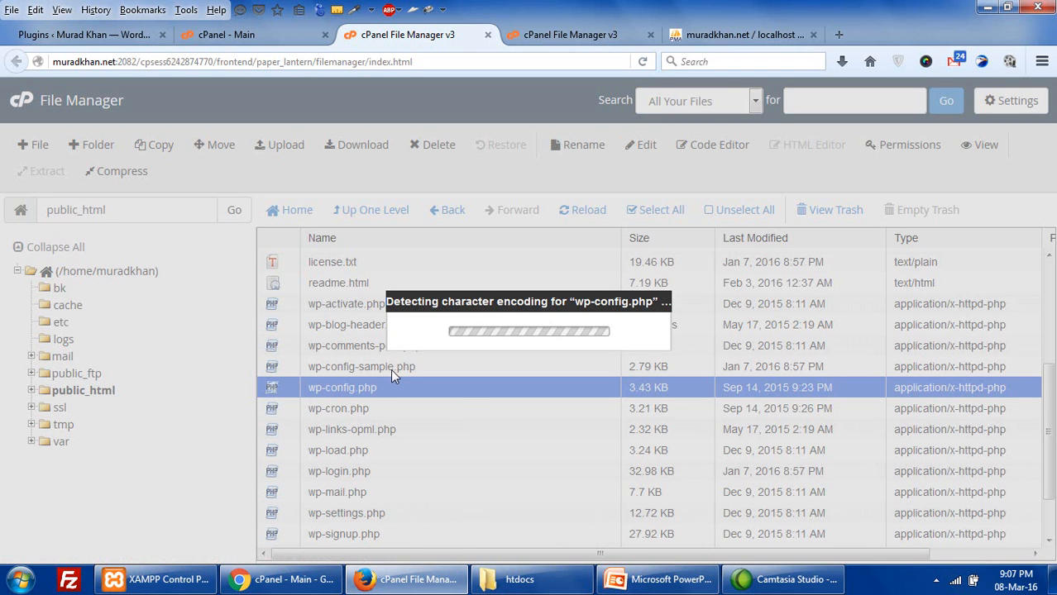
left_click(663, 442)
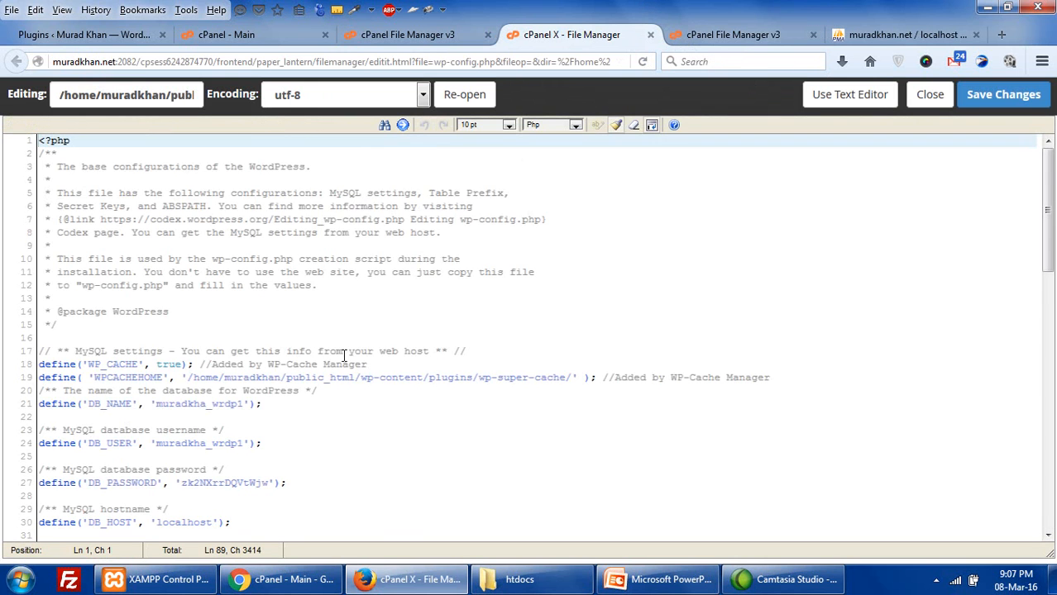
scroll(344, 355, "down", 2)
scroll(165, 346, "down", 1)
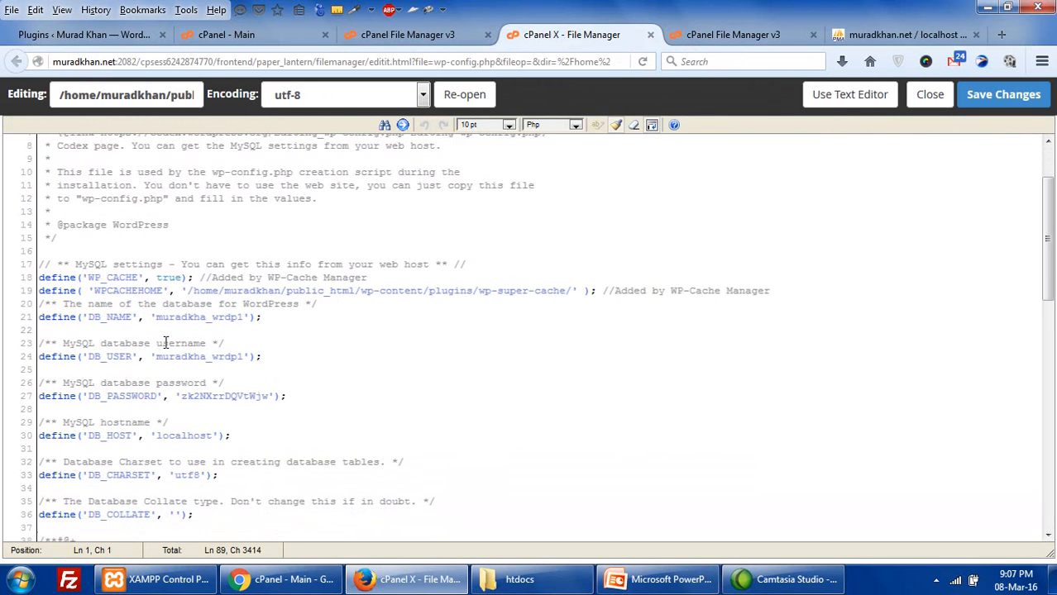
left_click_drag(155, 303, 236, 320)
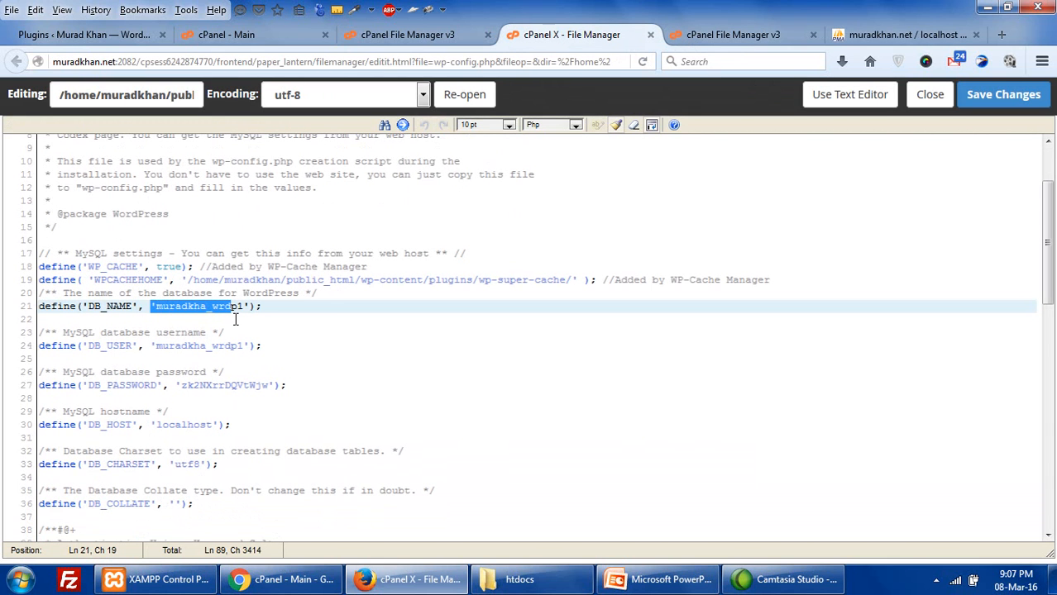
left_click(214, 306)
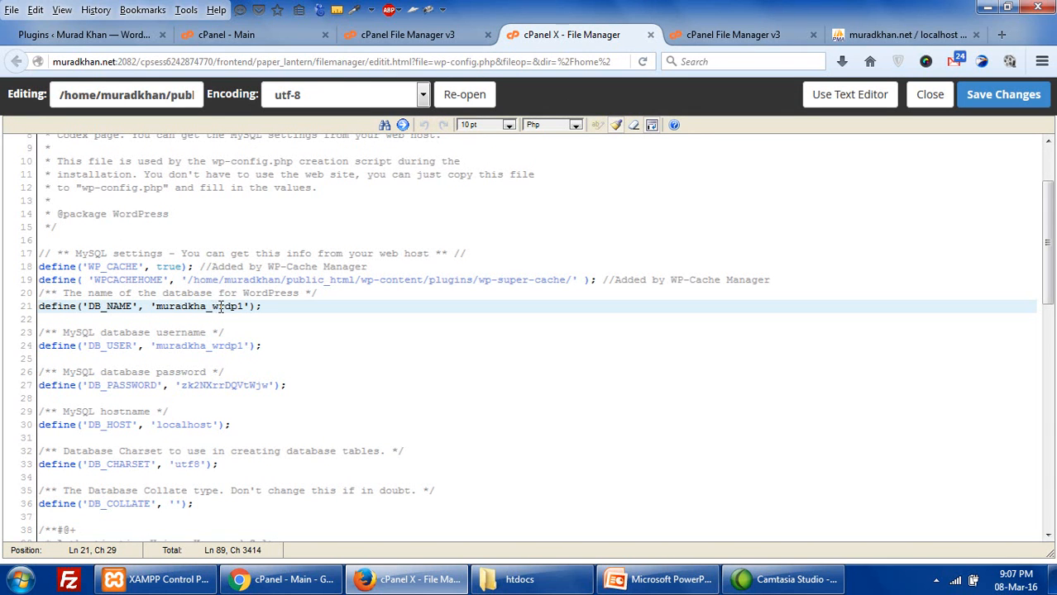
left_click(238, 306)
- Check the DB_HOST value localhost, then return to phpMyAdmin
scroll(284, 379, "down", 1)
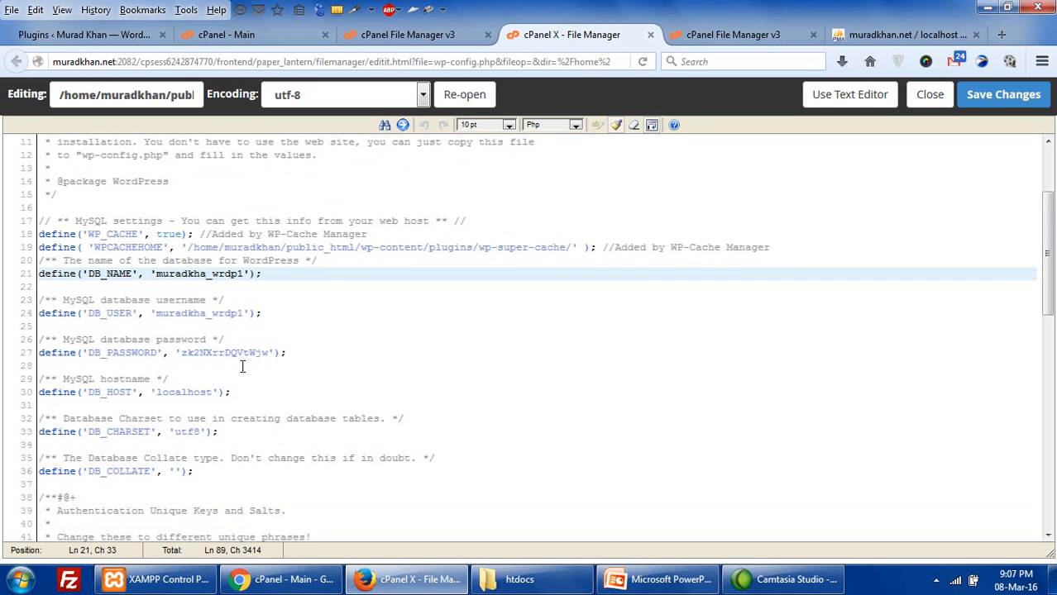
left_click_drag(188, 345, 208, 351)
left_click(177, 394)
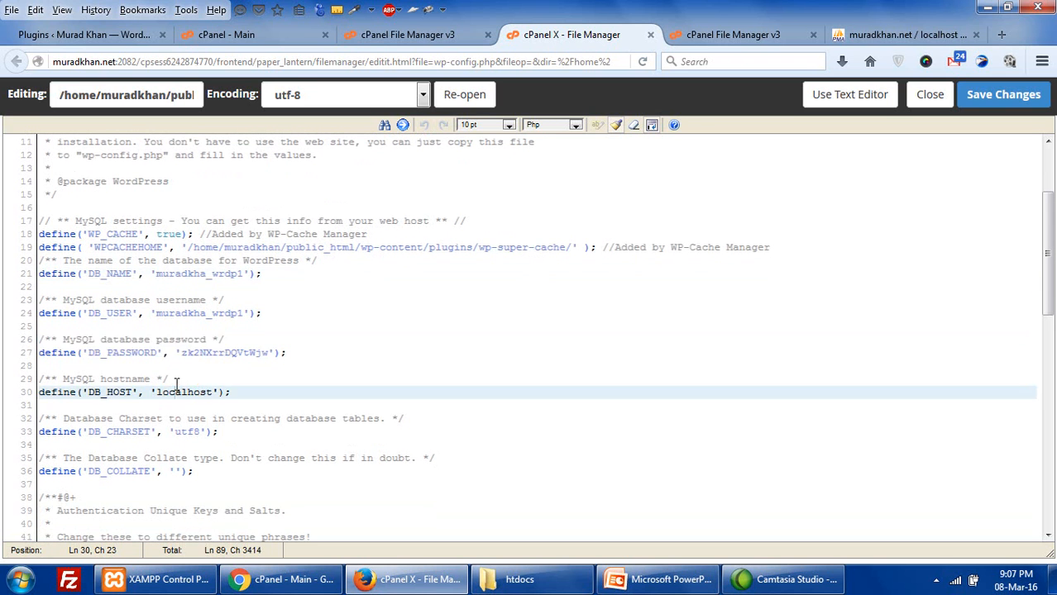
scroll(182, 390, "down", 3)
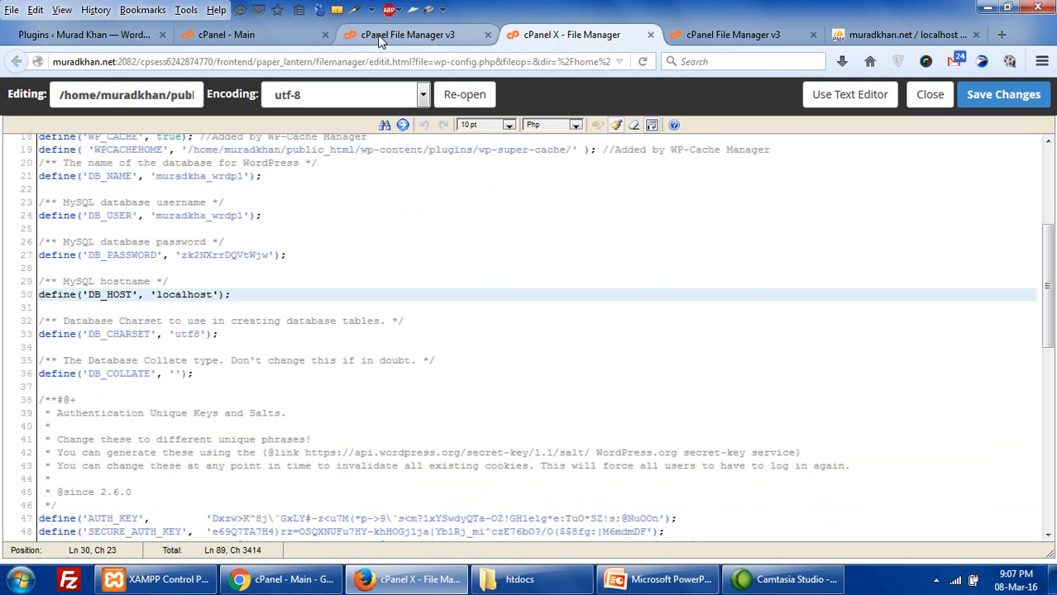
left_click(868, 40)
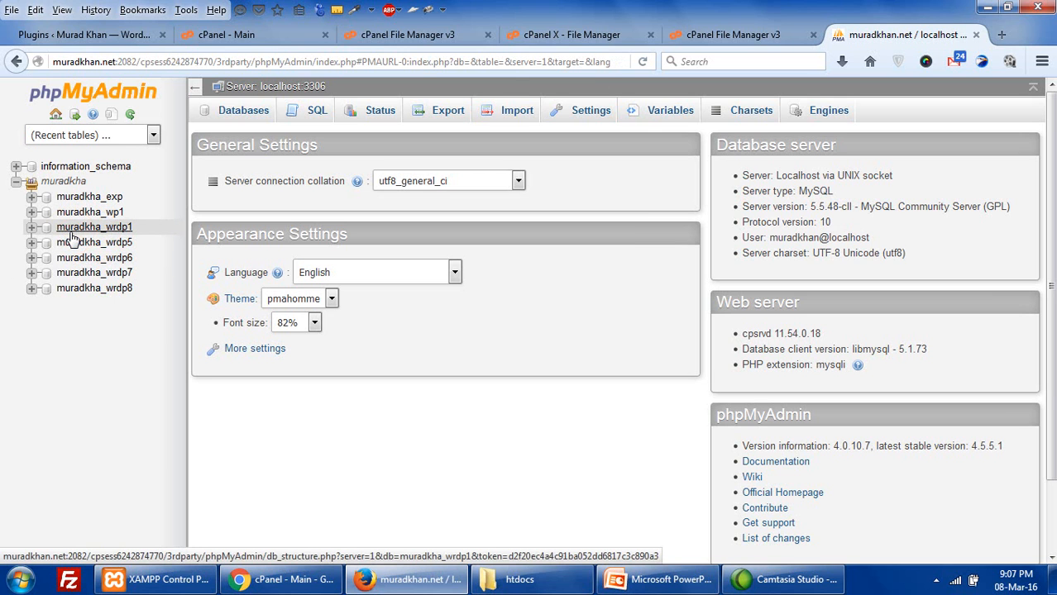
- Open muradkha_wrdp1's Structure view and tick Check All for its 34 tables
left_click(71, 235)
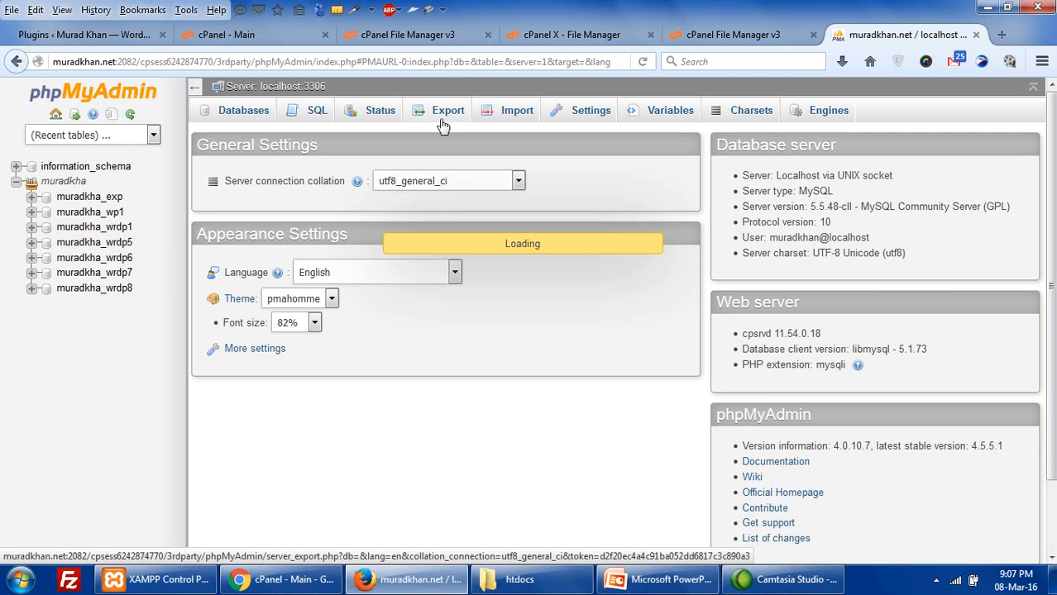
left_click(95, 210)
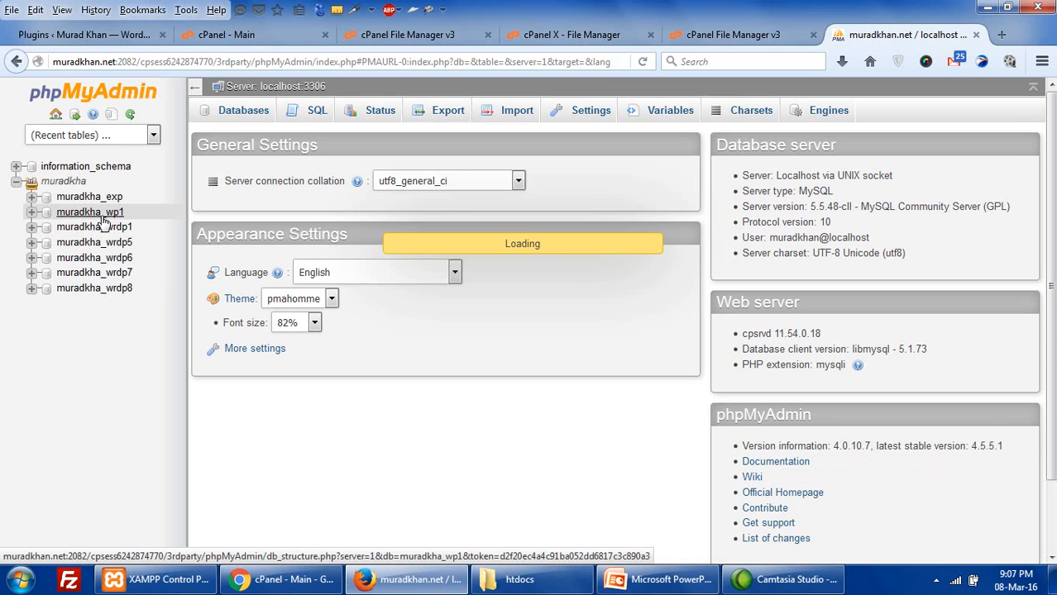
left_click(103, 225)
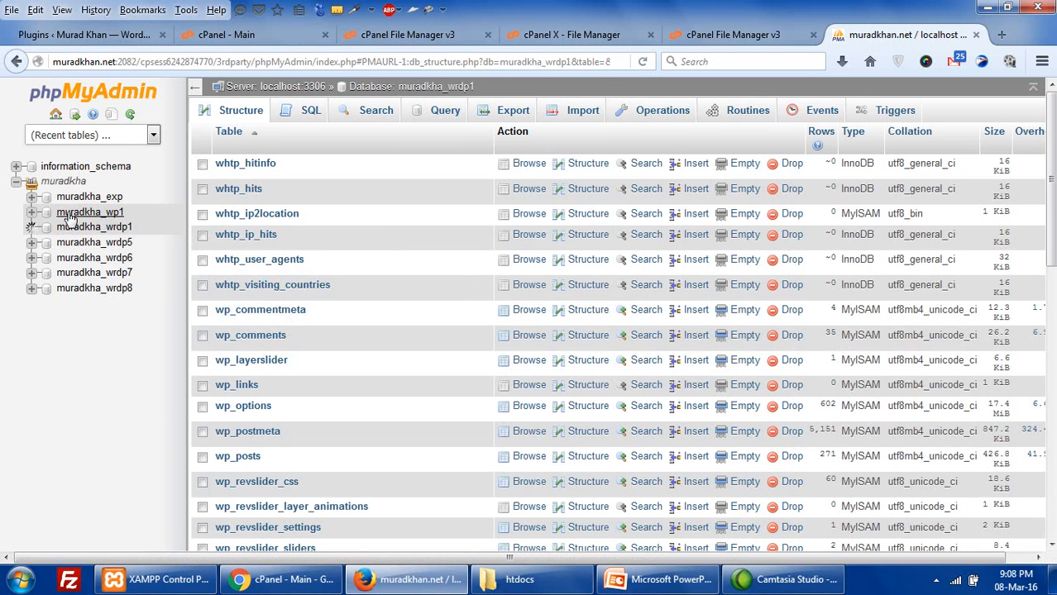
scroll(447, 273, "down", 10)
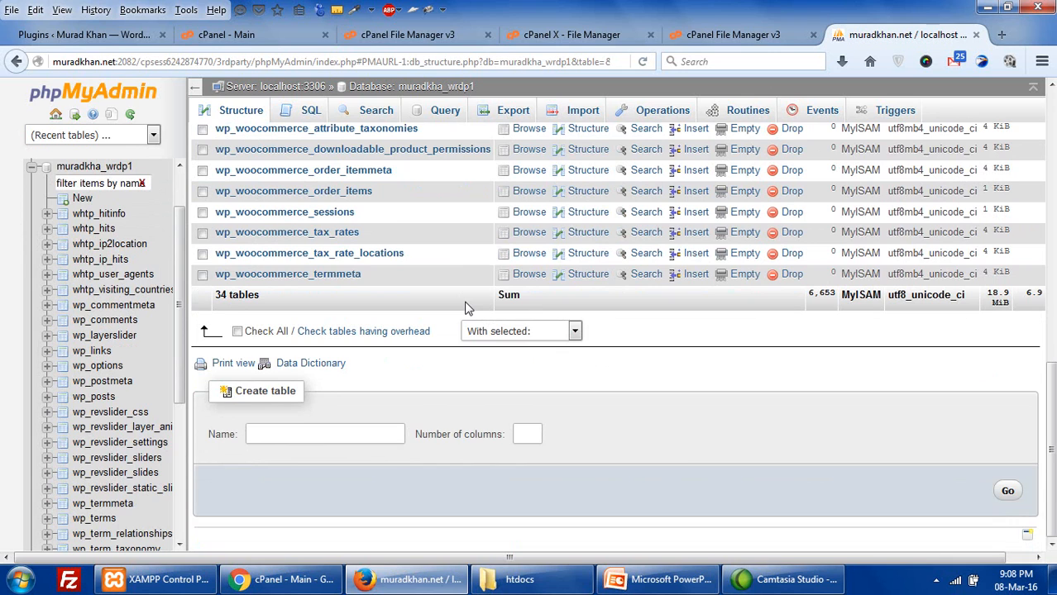
scroll(465, 307, "up", 10)
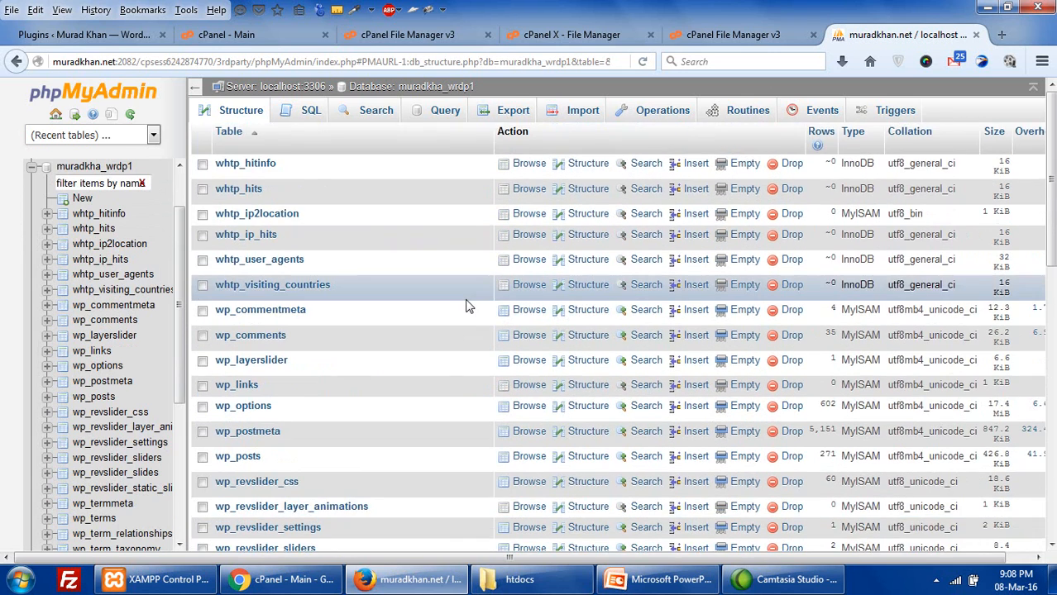
scroll(465, 308, "down", 4)
scroll(465, 308, "down", 5)
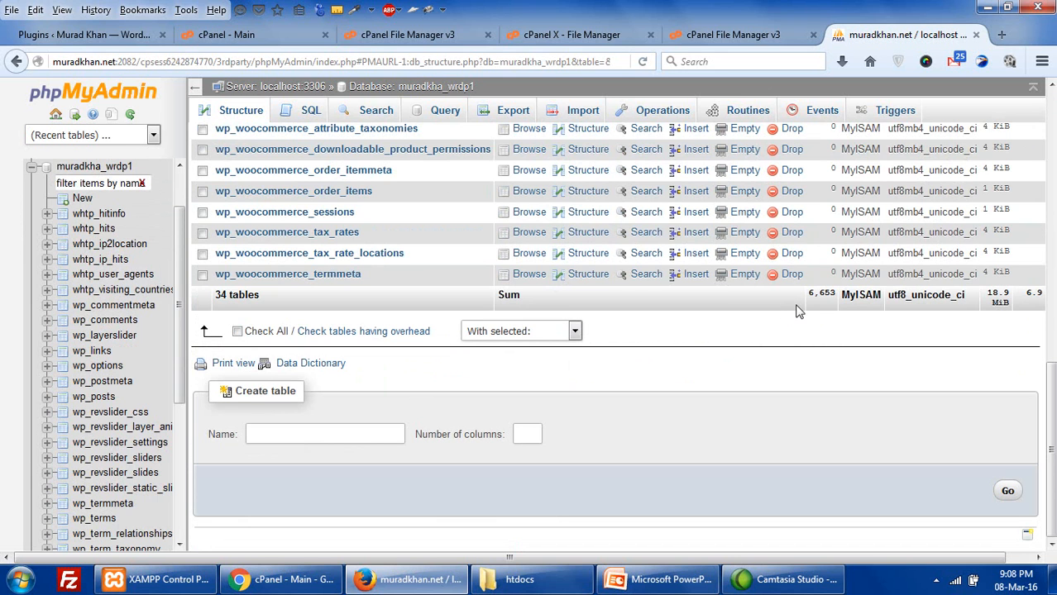
left_click(237, 331)
scroll(610, 337, "up", 5)
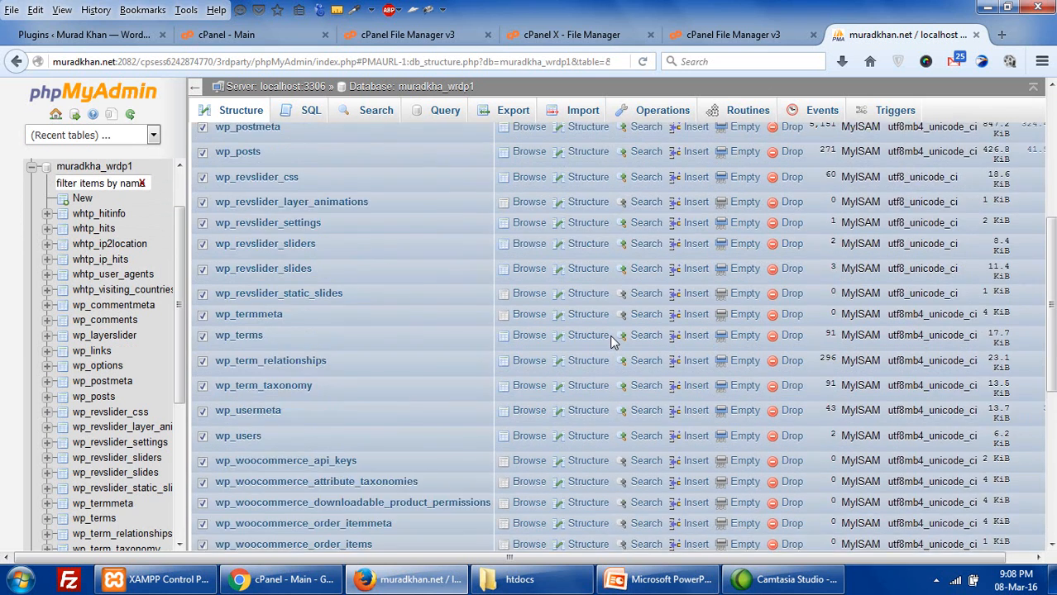
scroll(609, 335, "up", 5)
- Export muradkha_wrdp1 using the Quick method and SQL format
left_click(513, 112)
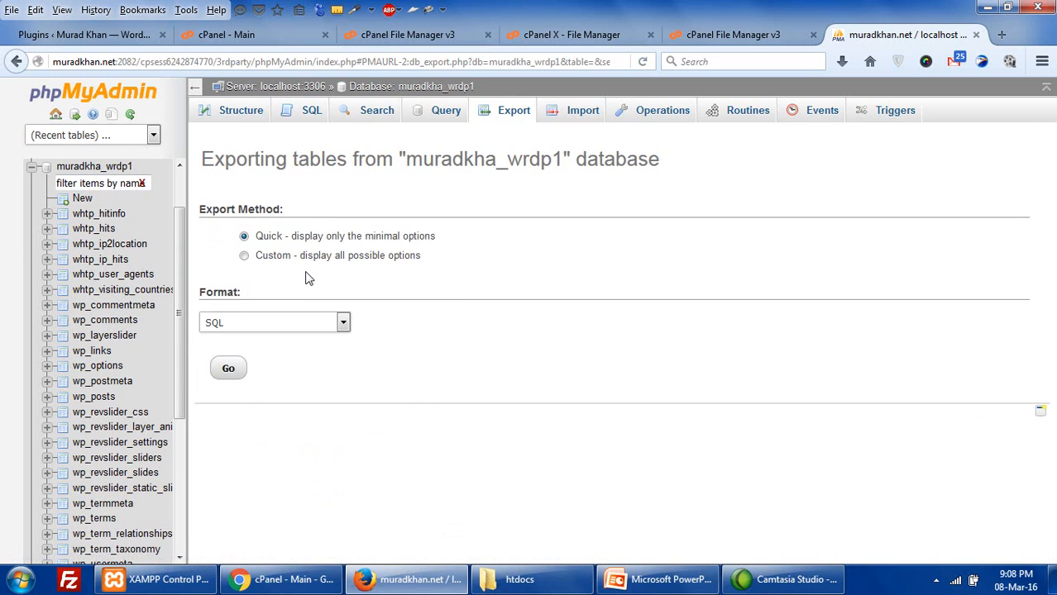
left_click(248, 329)
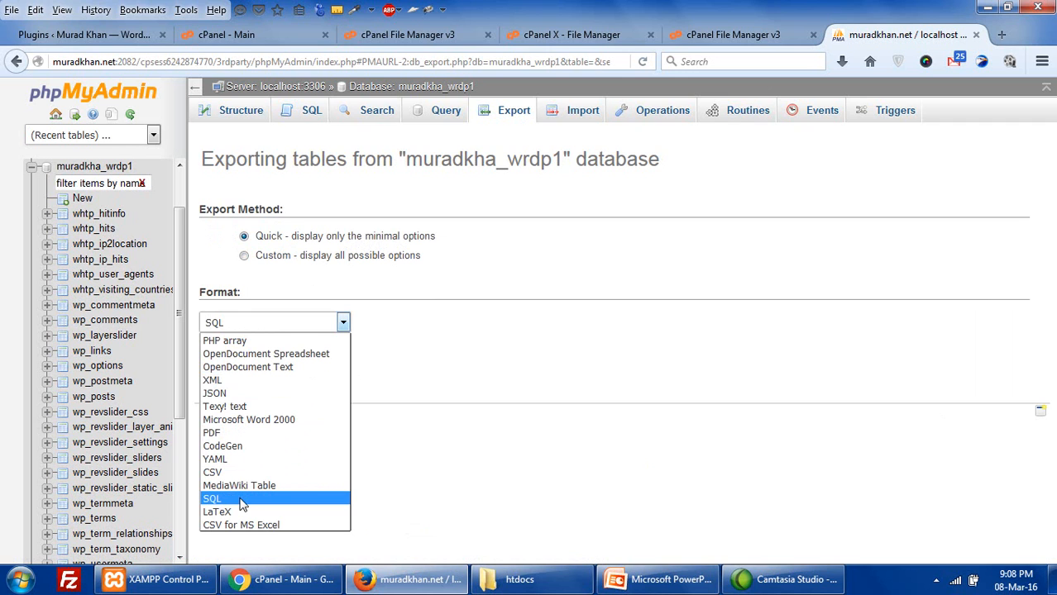
left_click(239, 499)
left_click(237, 373)
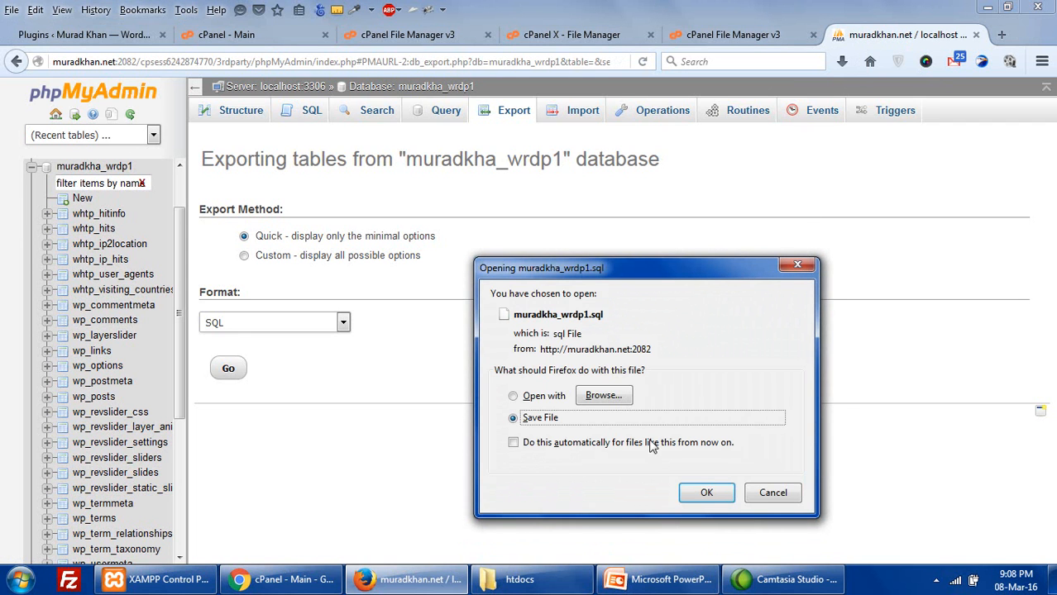
- Save the muradkha_wrdp1.sql download, check its progress, and return to File Manager
left_click(703, 492)
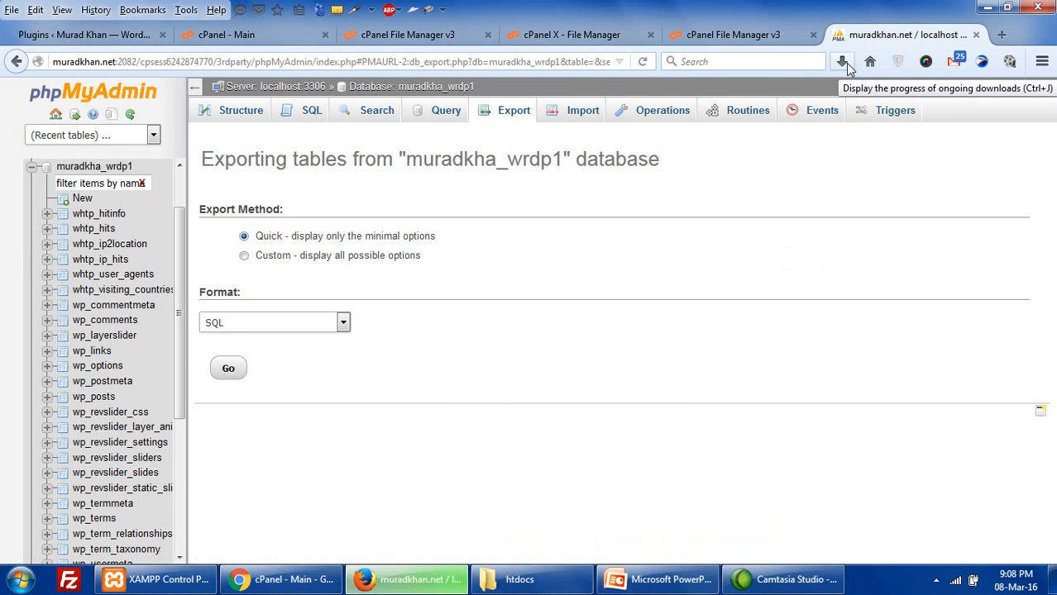
left_click(844, 63)
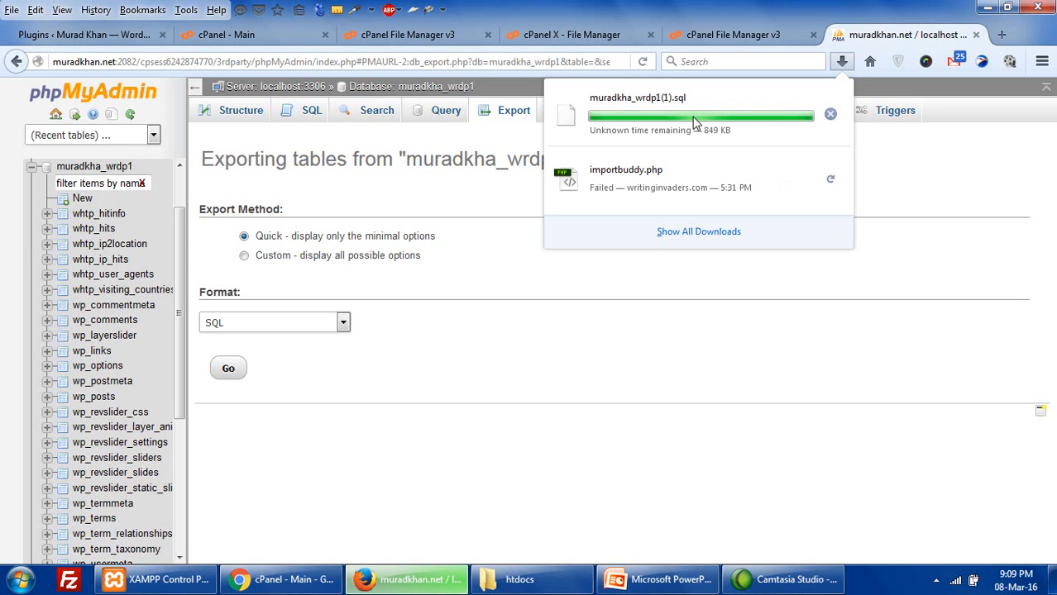
left_click(603, 37)
left_click(420, 37)
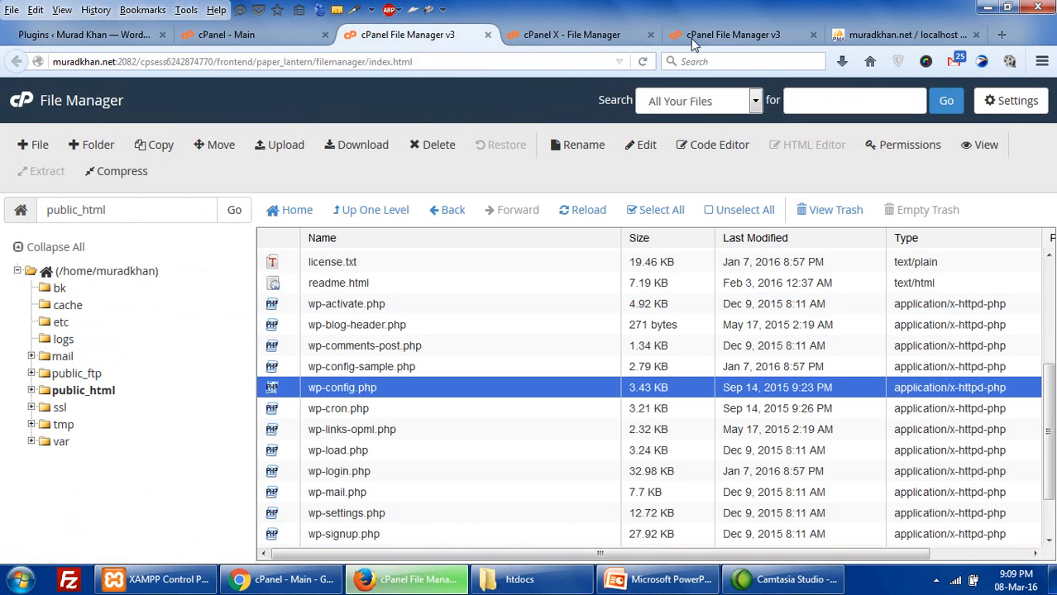
- Check the sitebackup.zip creation progress across the File Manager tabs
left_click(691, 38)
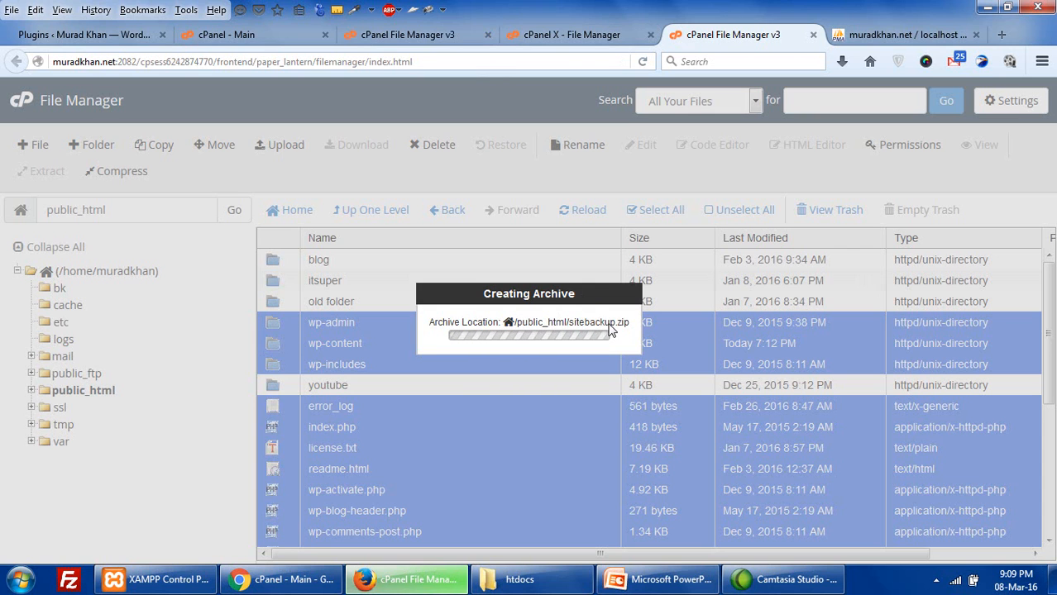
left_click(548, 32)
left_click(397, 35)
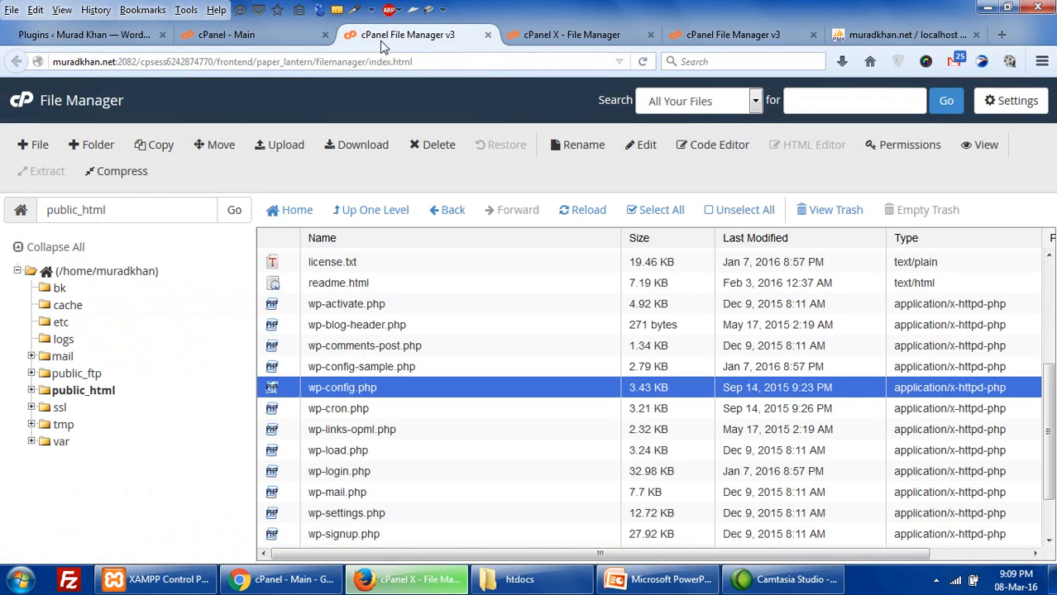
- Open cPanel's Backup page in a new tab from the cPanel home page
left_click(273, 35)
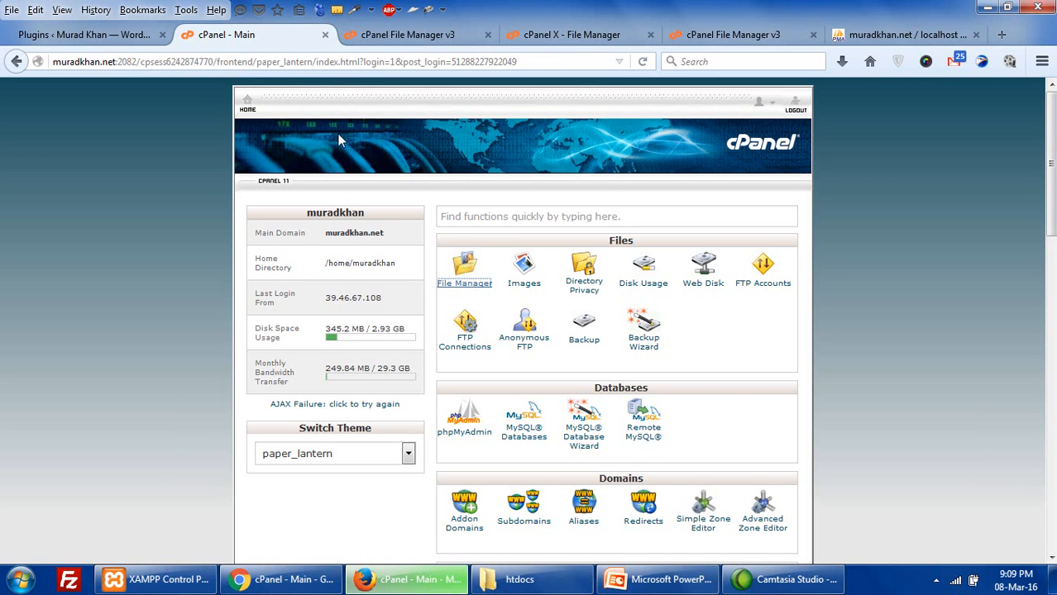
scroll(356, 262, "down", 2)
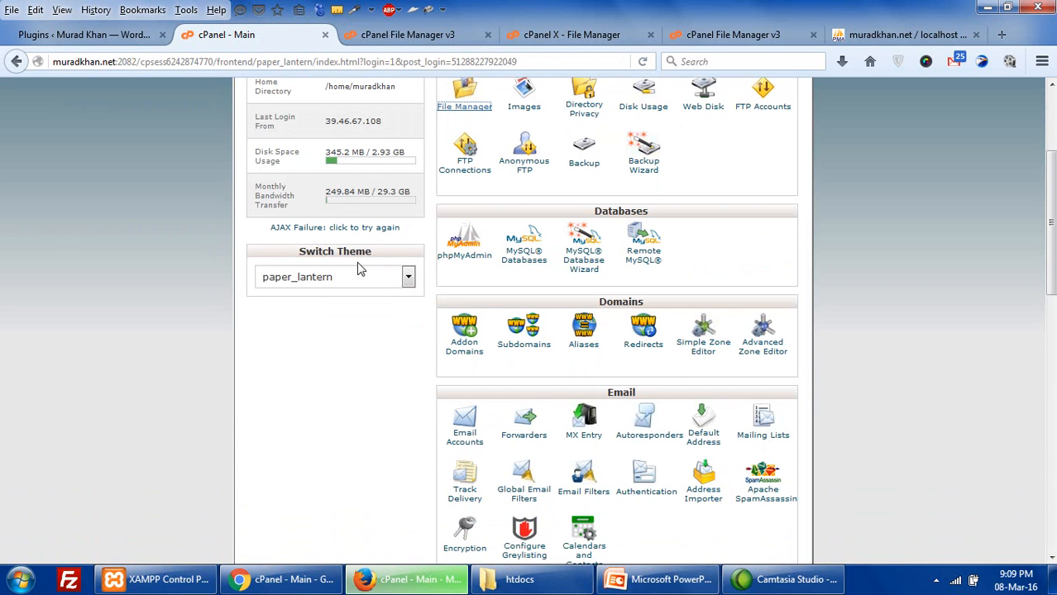
scroll(371, 266, "up", 2)
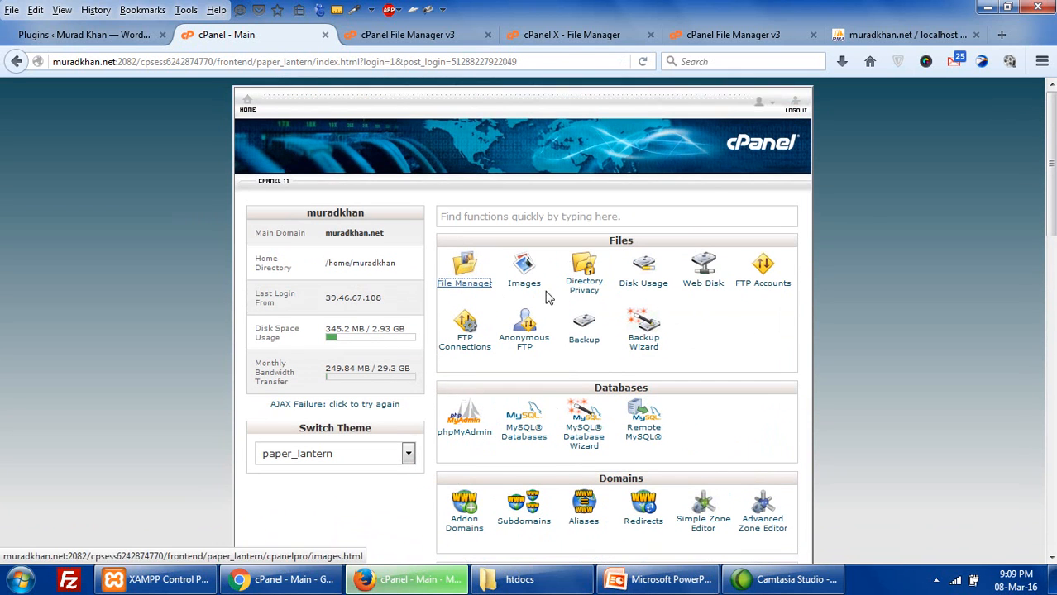
right_click(583, 345)
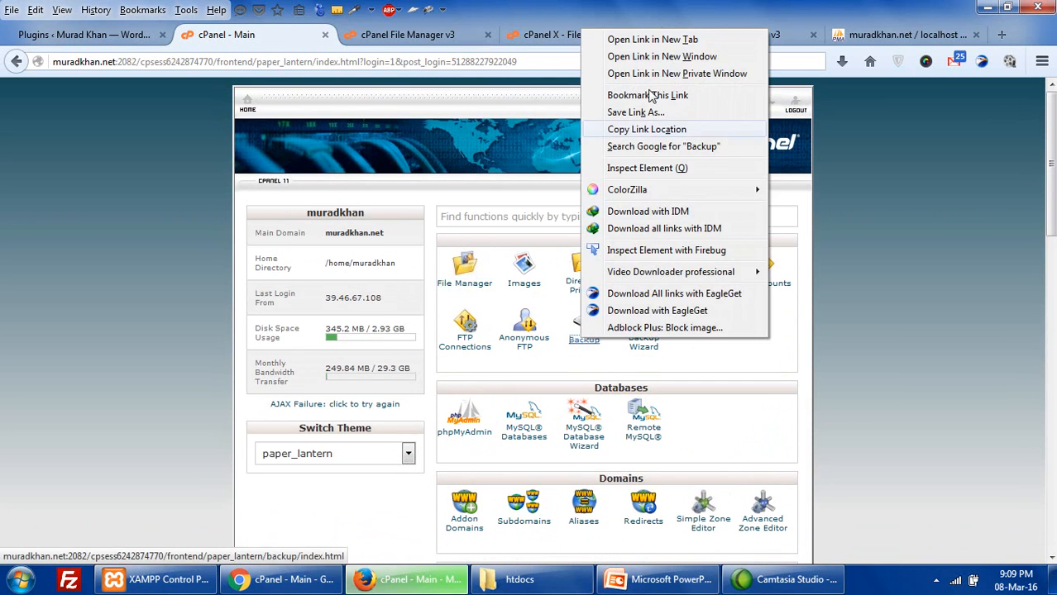
left_click(652, 43)
left_click(325, 39)
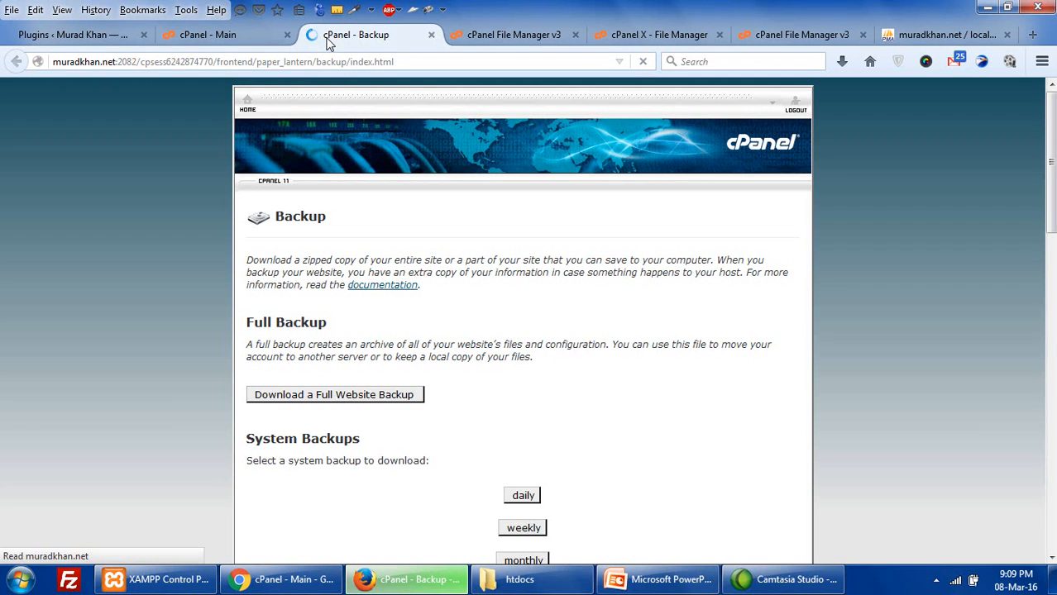
- Open Download a Full Website Backup in its own tab
scroll(380, 316, "down", 4)
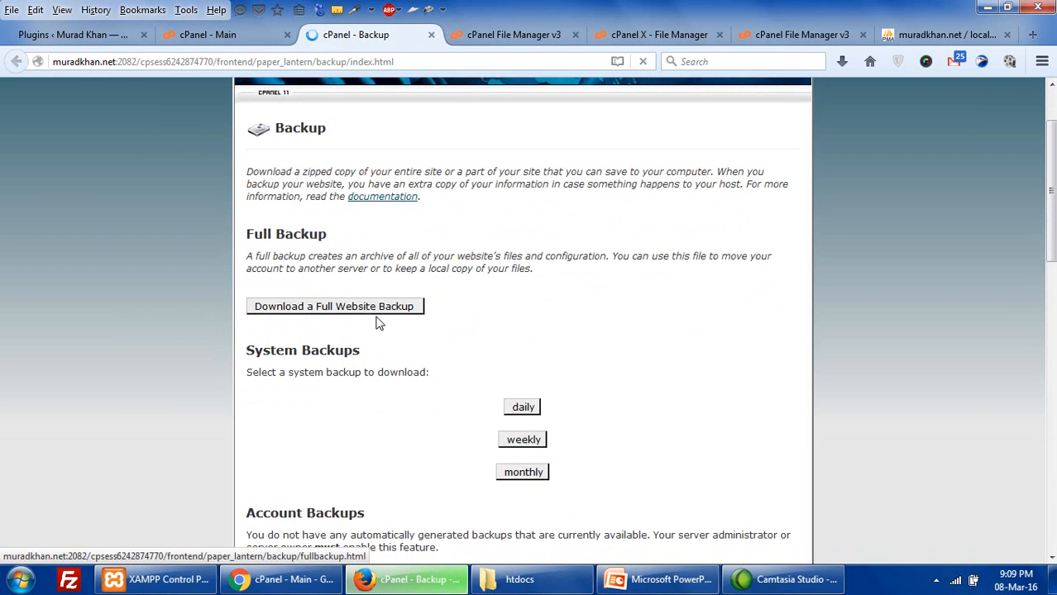
scroll(381, 321, "up", 2)
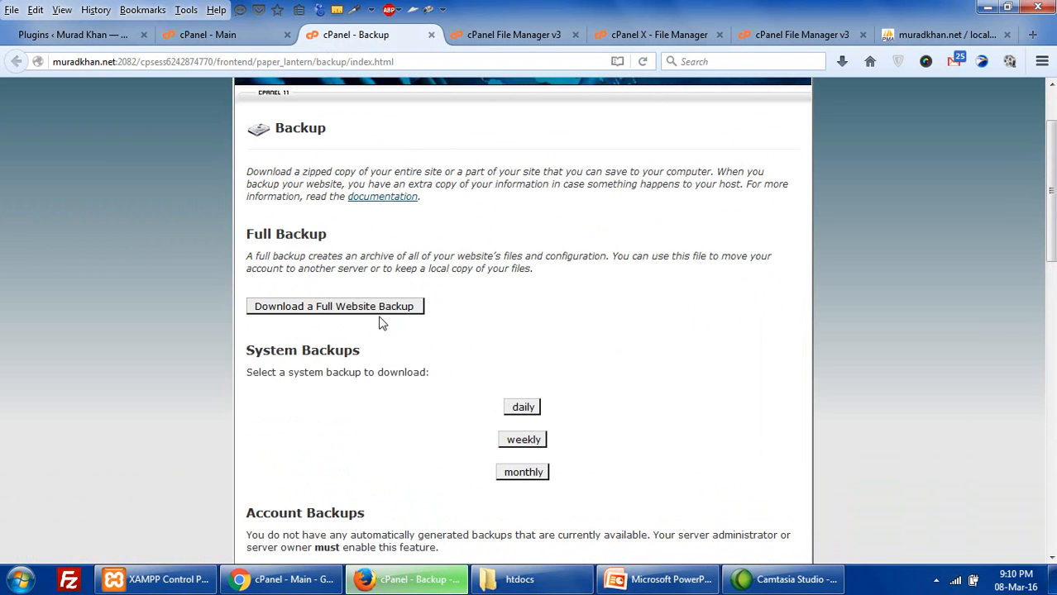
scroll(381, 324, "down", 4)
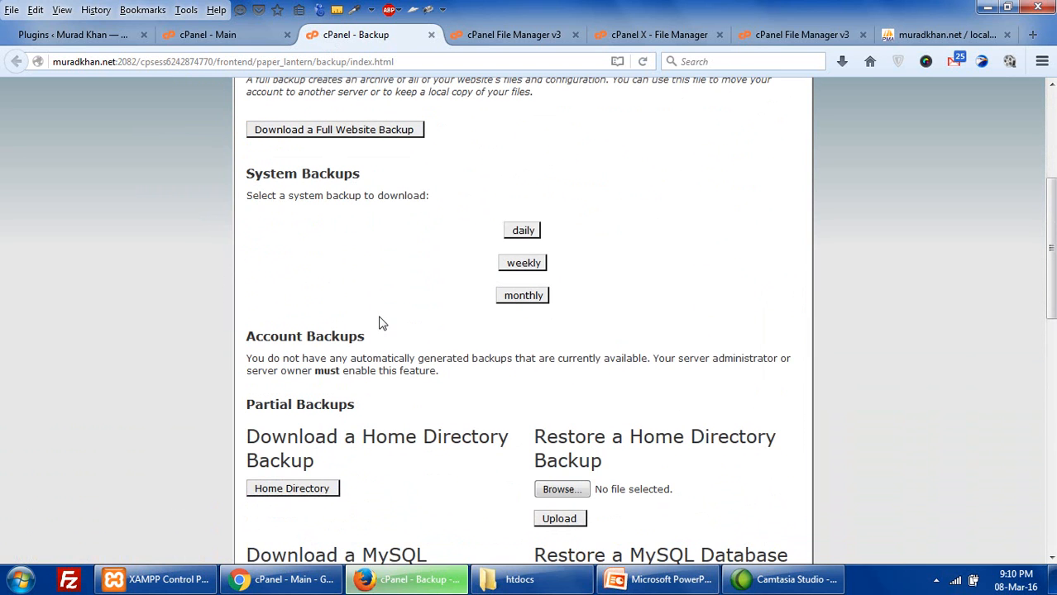
scroll(382, 322, "down", 5)
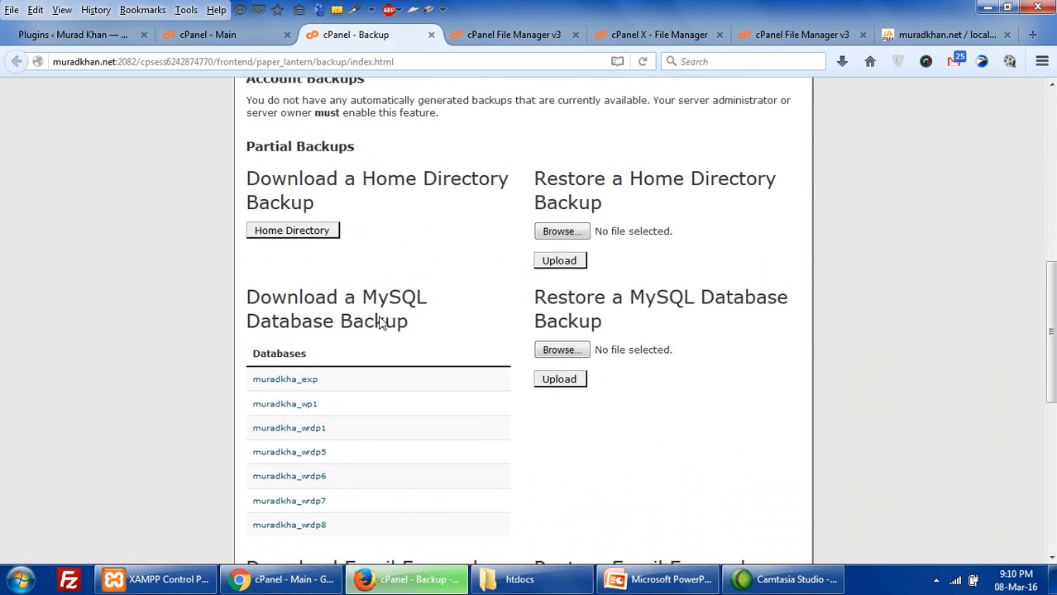
scroll(382, 318, "down", 3)
scroll(381, 321, "up", 12)
scroll(377, 322, "down", 4)
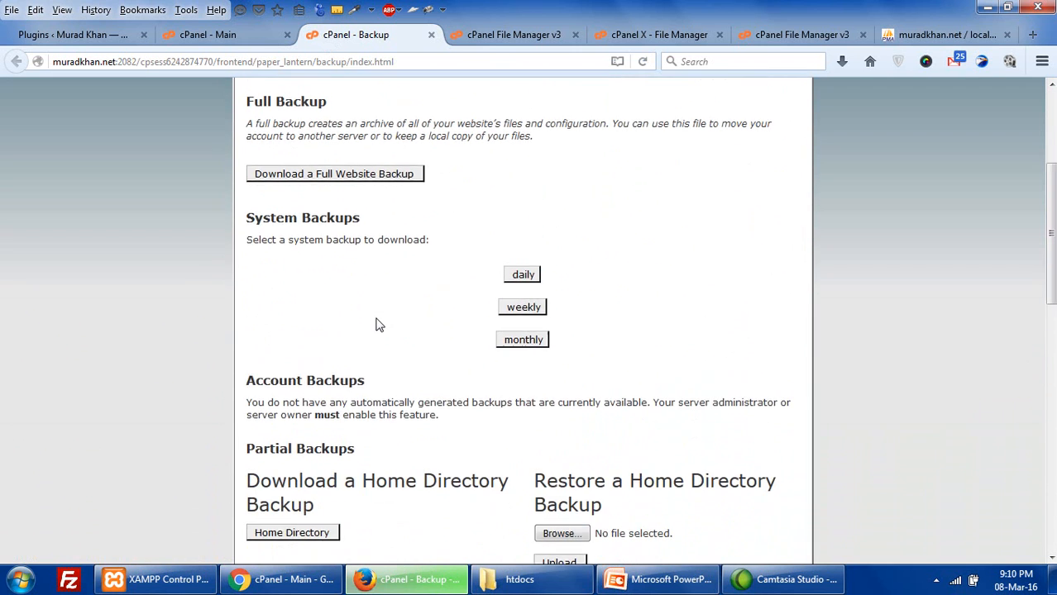
scroll(345, 320, "up", 5)
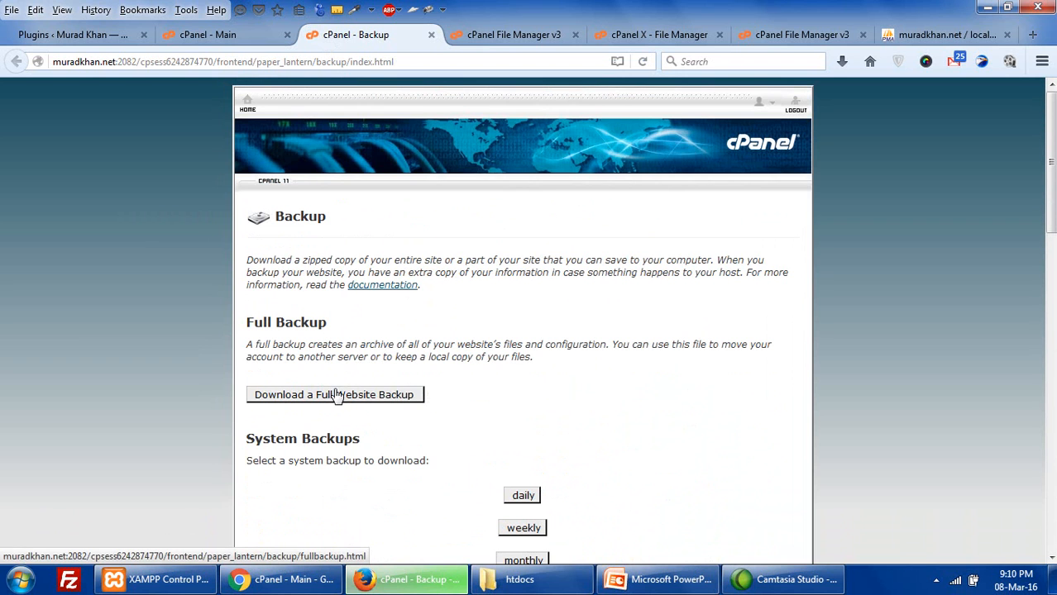
right_click(336, 389)
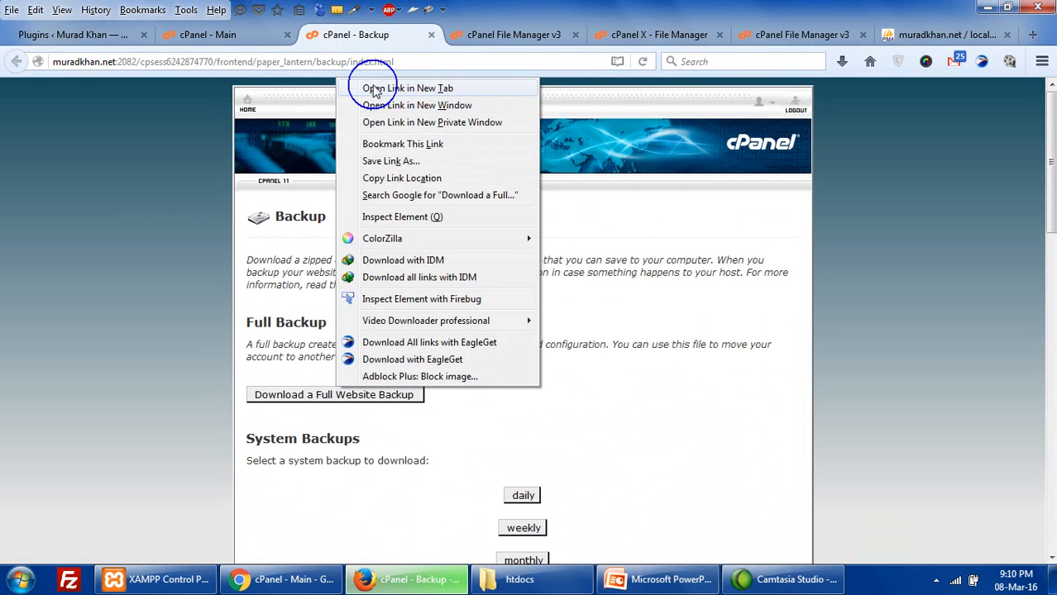
left_click(376, 88)
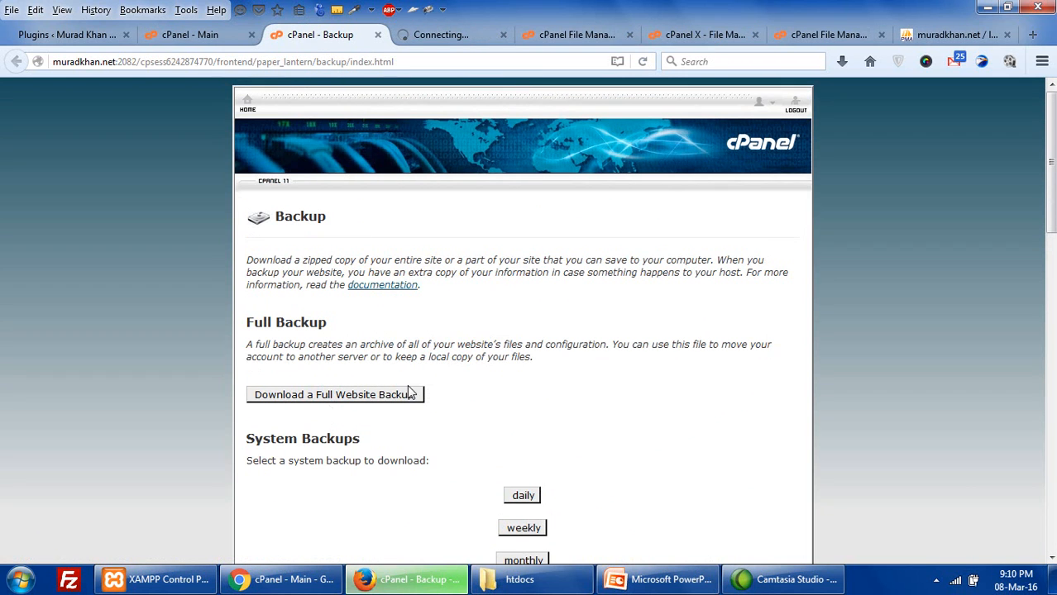
left_click(442, 35)
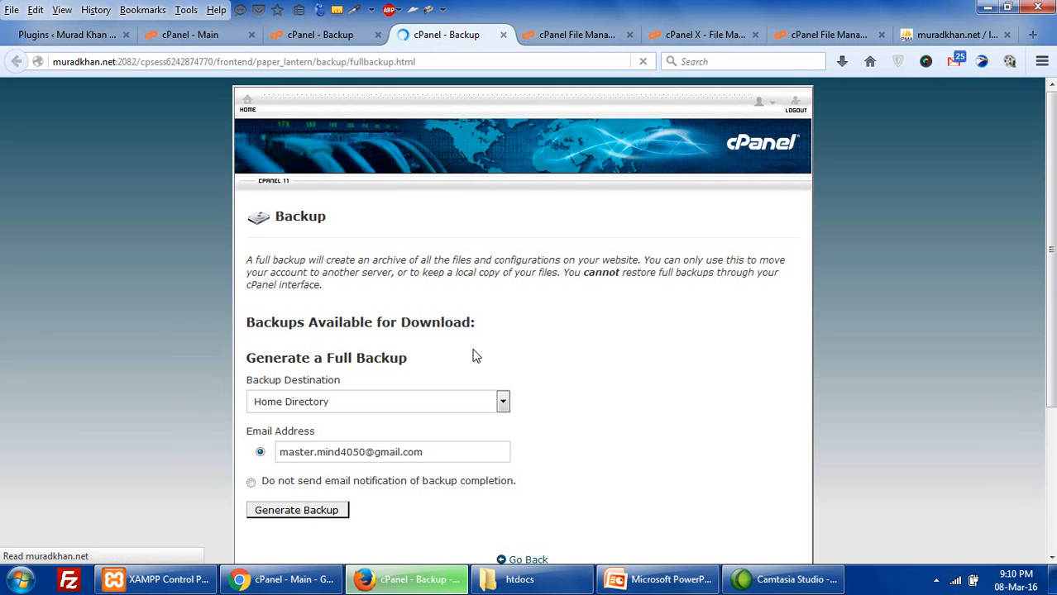
- Generate a full backup to the Home Directory with e-mail notification on completion
scroll(475, 347, "down", 3)
scroll(475, 356, "up", 3)
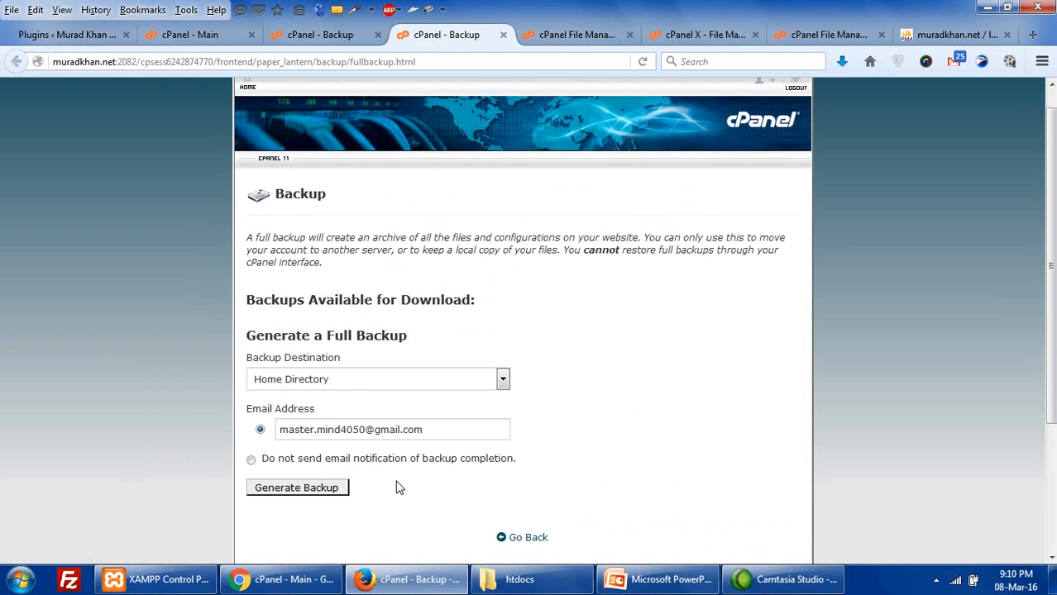
left_click(315, 488)
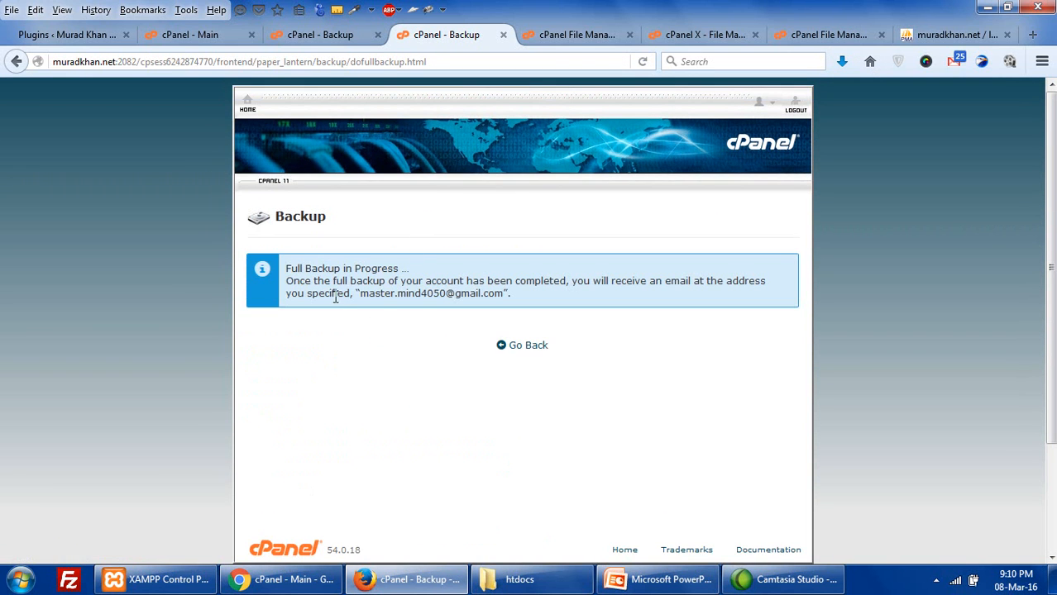
- Review the full-backup-in-progress notice, then return to the main Backup page tab
left_click_drag(368, 294, 473, 283)
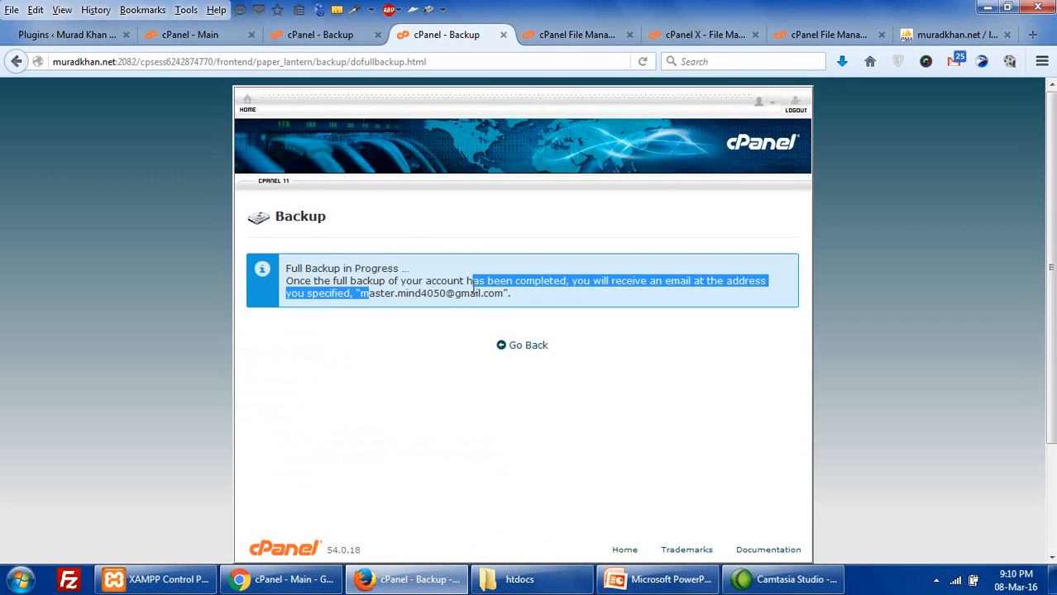
left_click(737, 280)
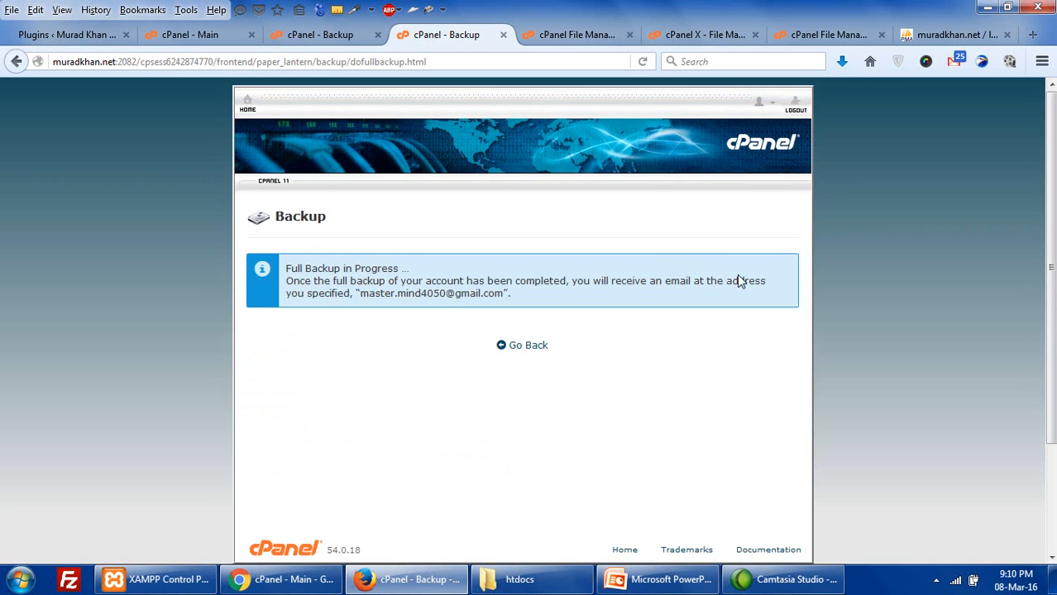
left_click_drag(411, 269, 304, 269)
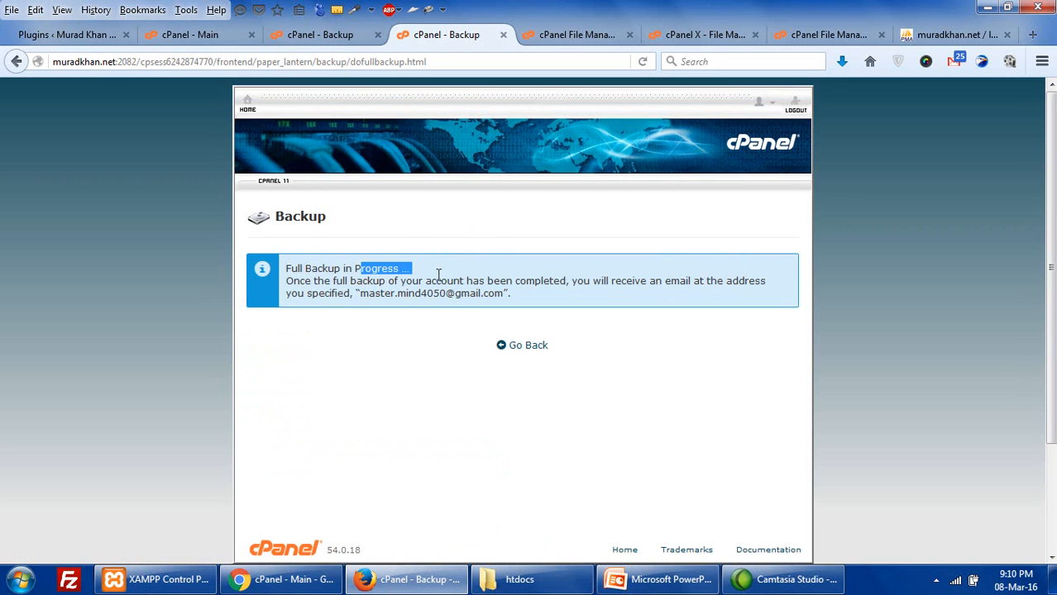
left_click_drag(620, 281, 397, 293)
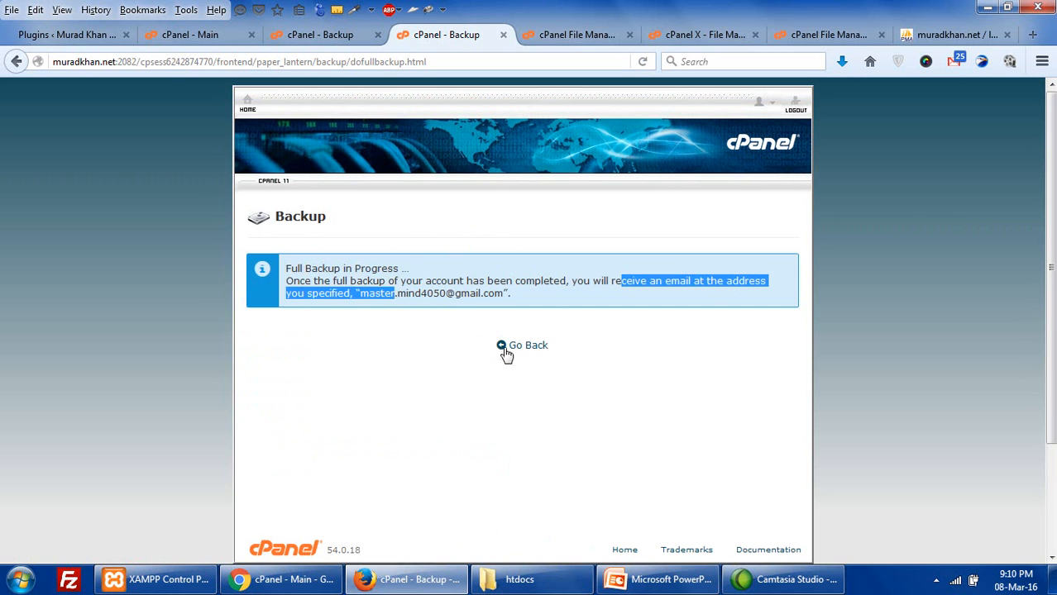
scroll(507, 356, "down", 3)
scroll(507, 355, "up", 3)
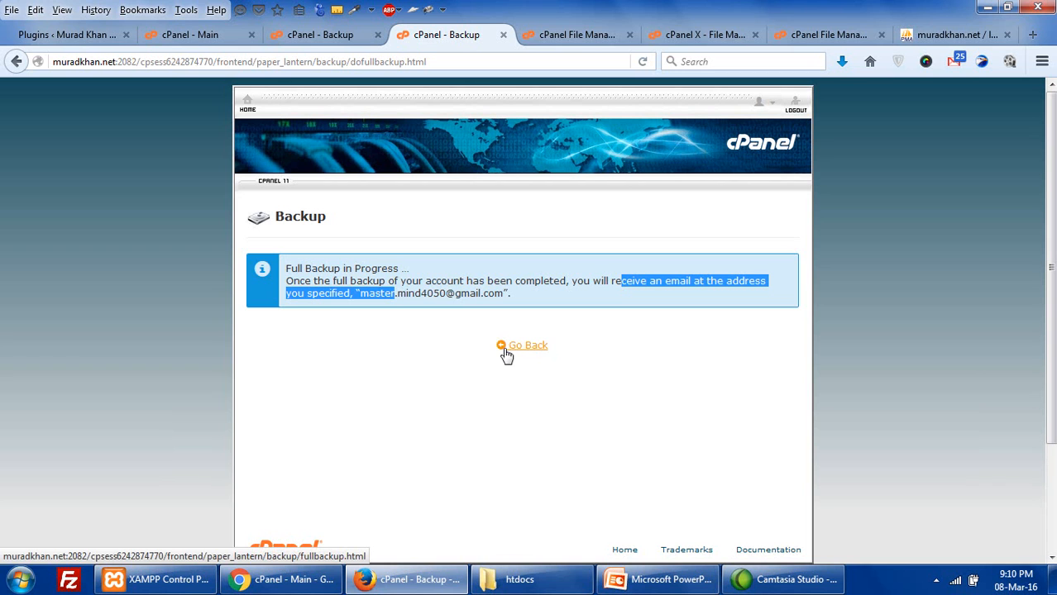
left_click_drag(298, 282, 687, 301)
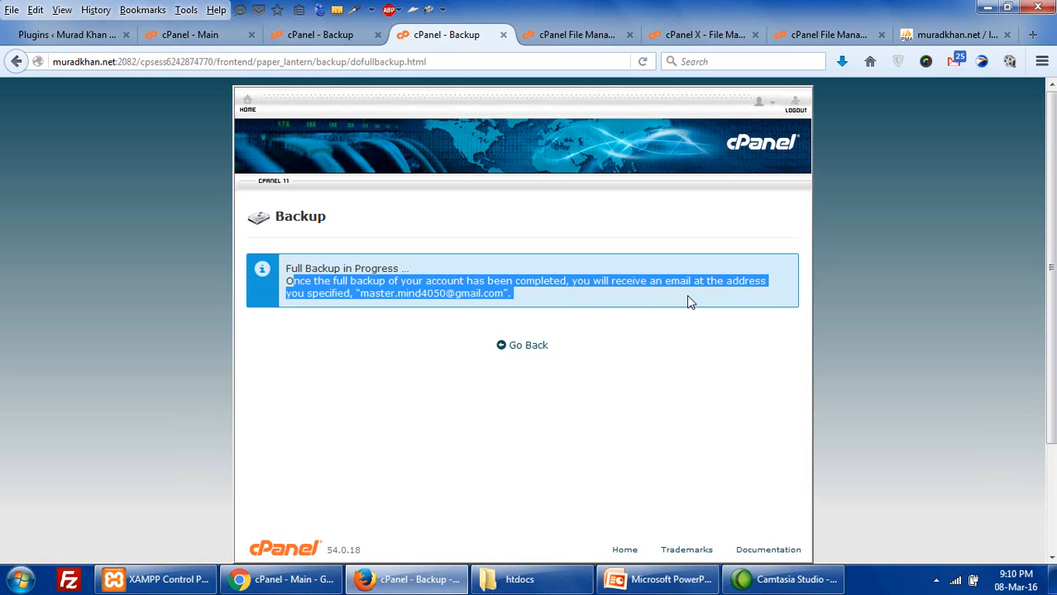
left_click(454, 296)
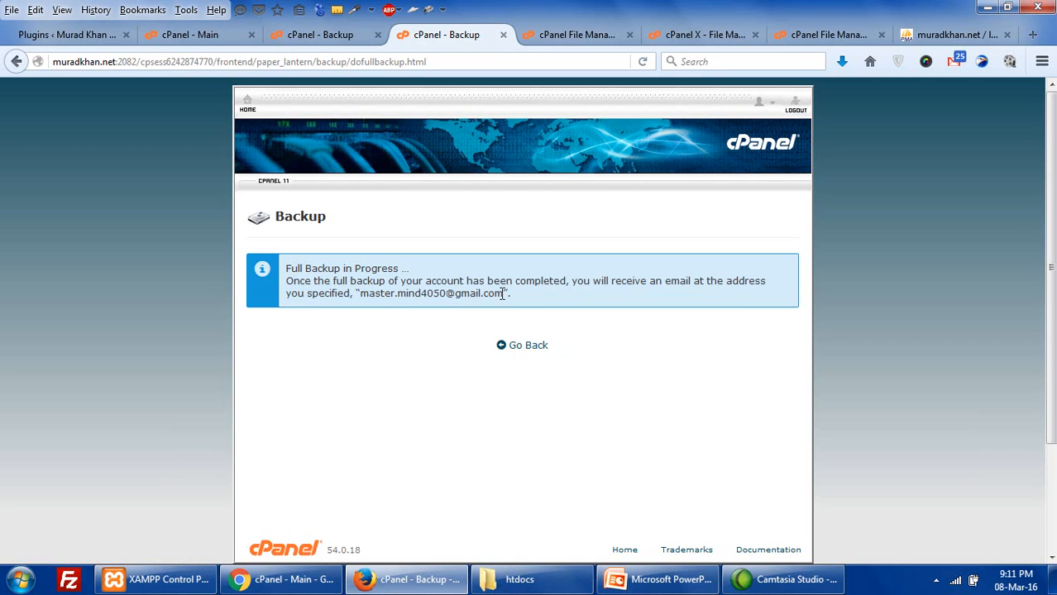
left_click_drag(502, 295, 397, 294)
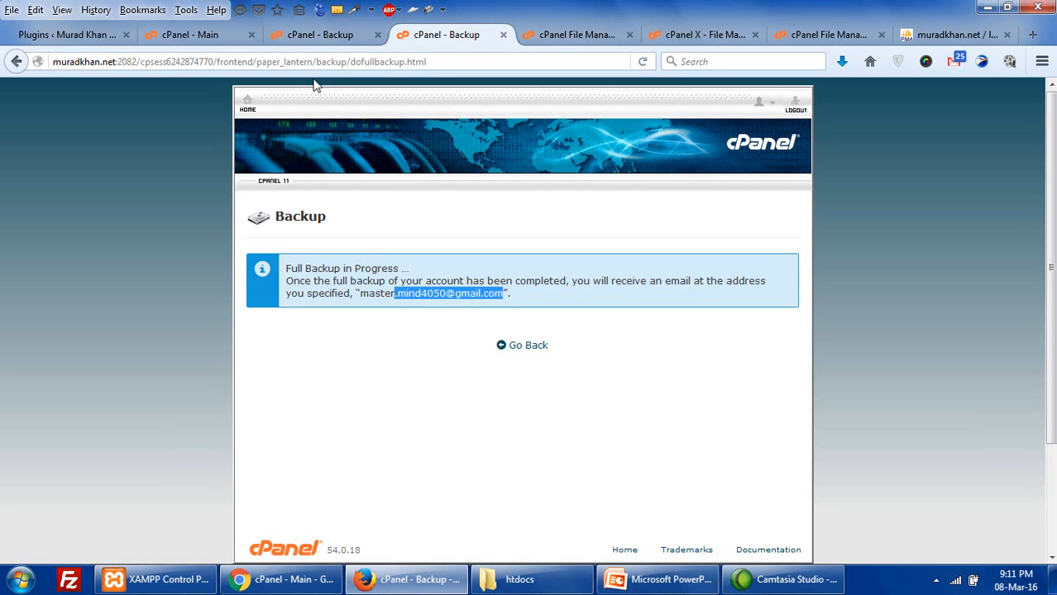
left_click(311, 37)
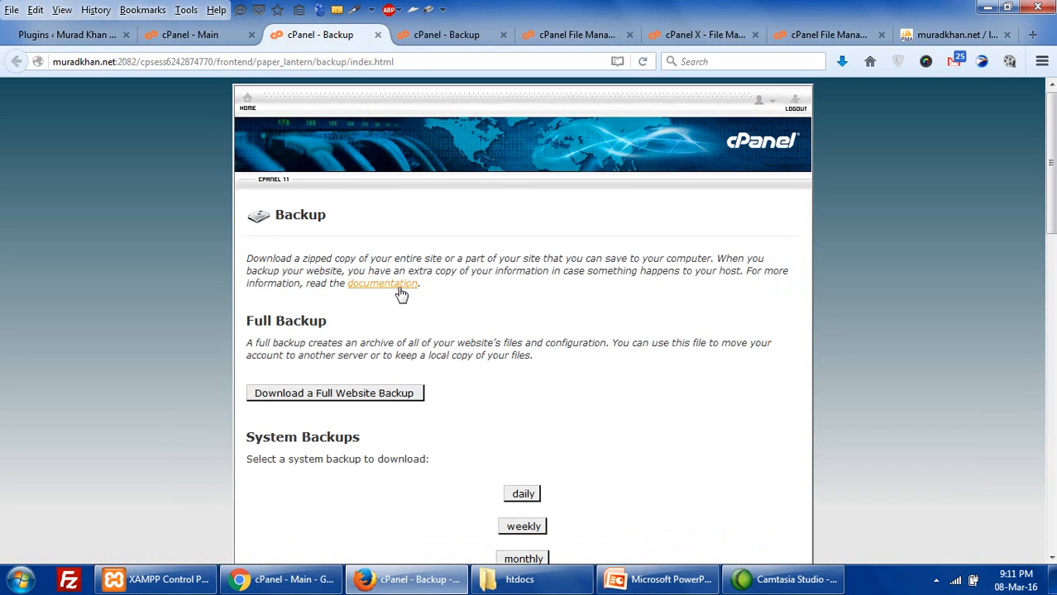
scroll(401, 293, "down", 3)
left_click_drag(251, 196, 392, 197)
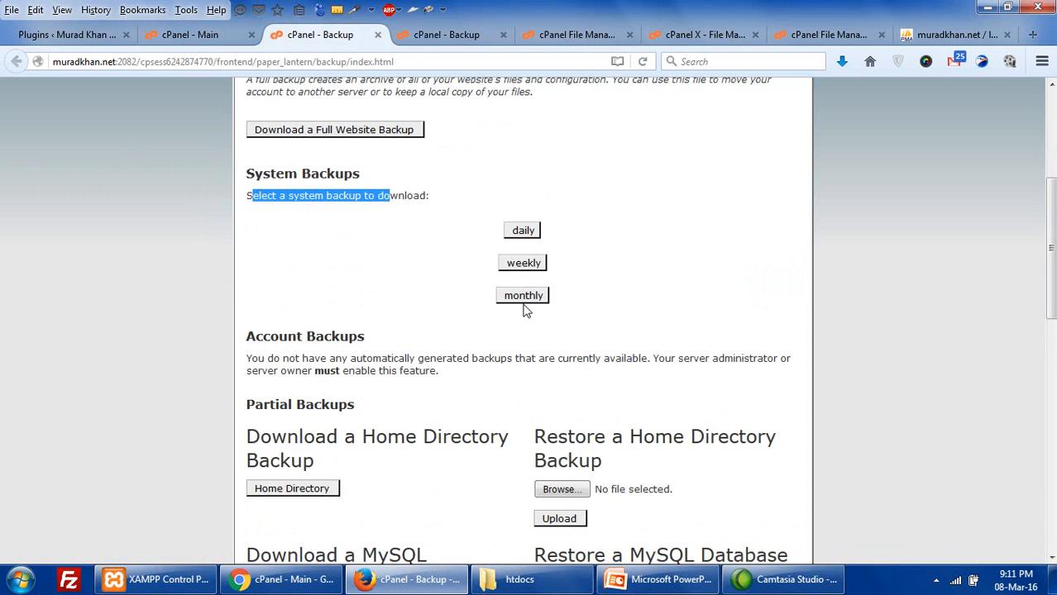
left_click(434, 216)
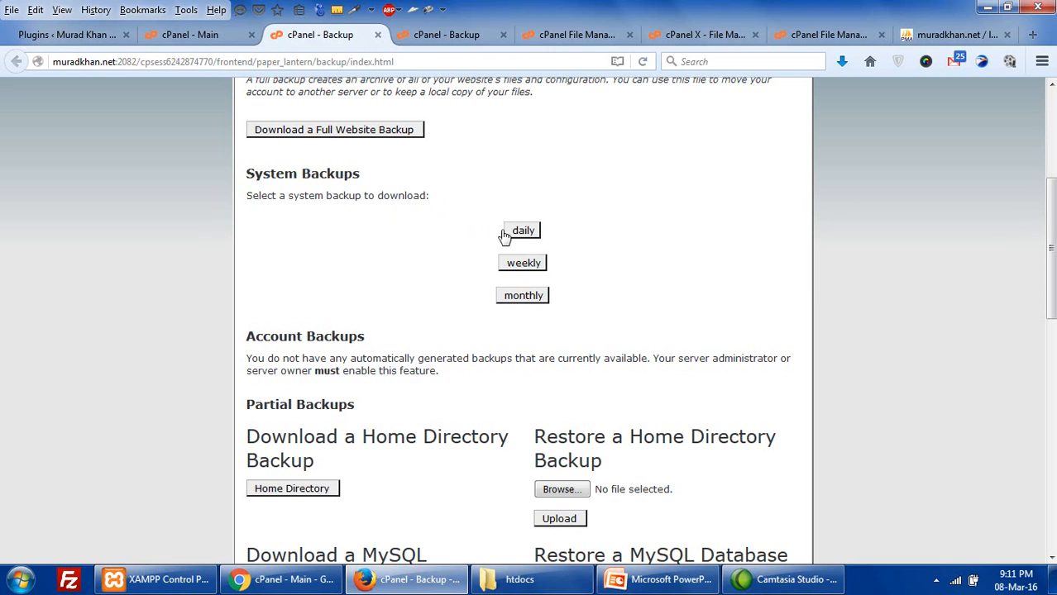
left_click(514, 232)
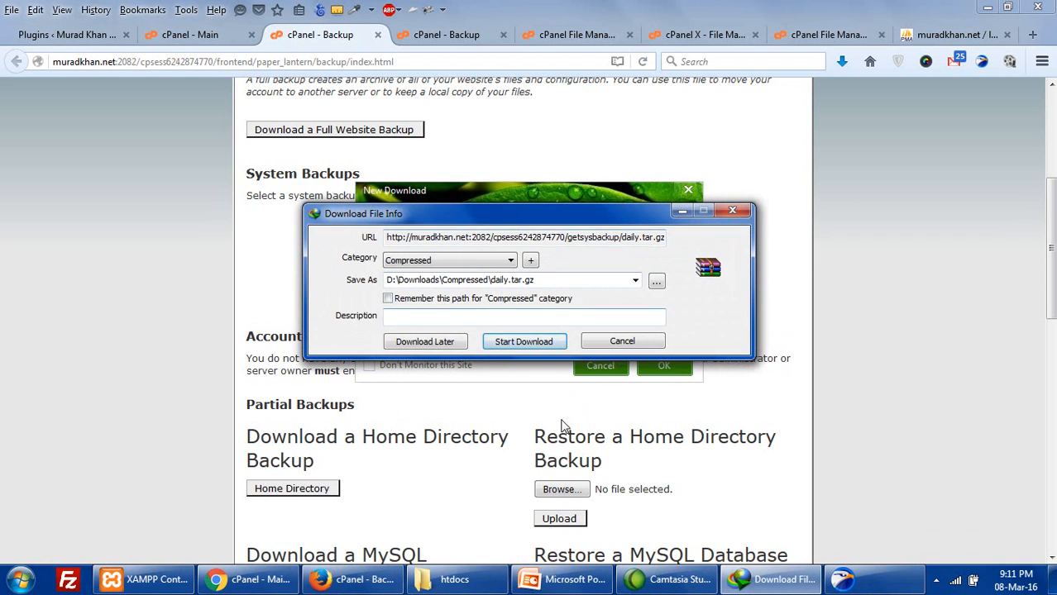
left_click_drag(562, 211, 566, 165)
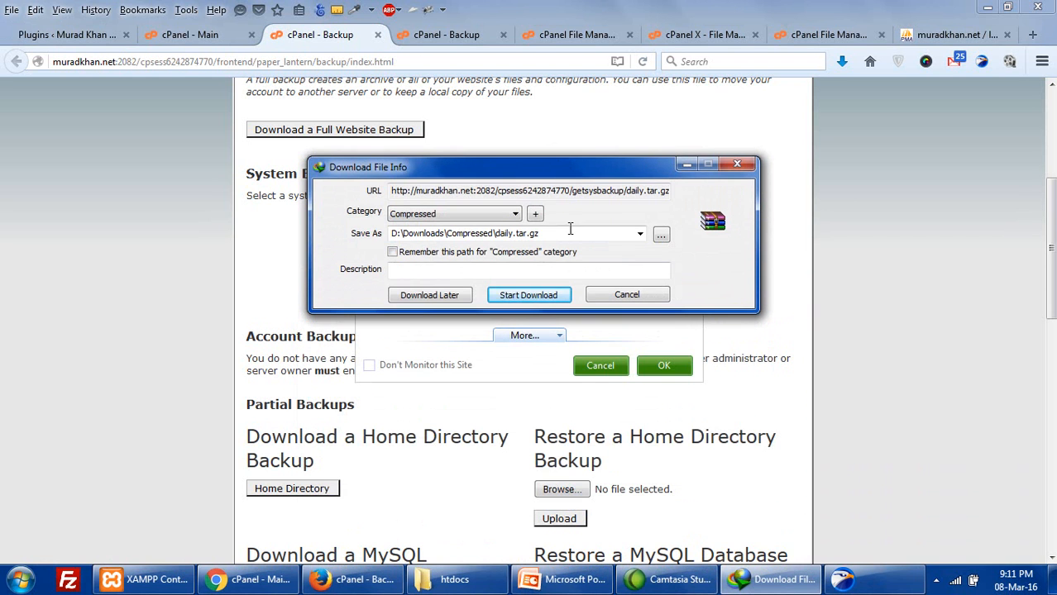
left_click(593, 299)
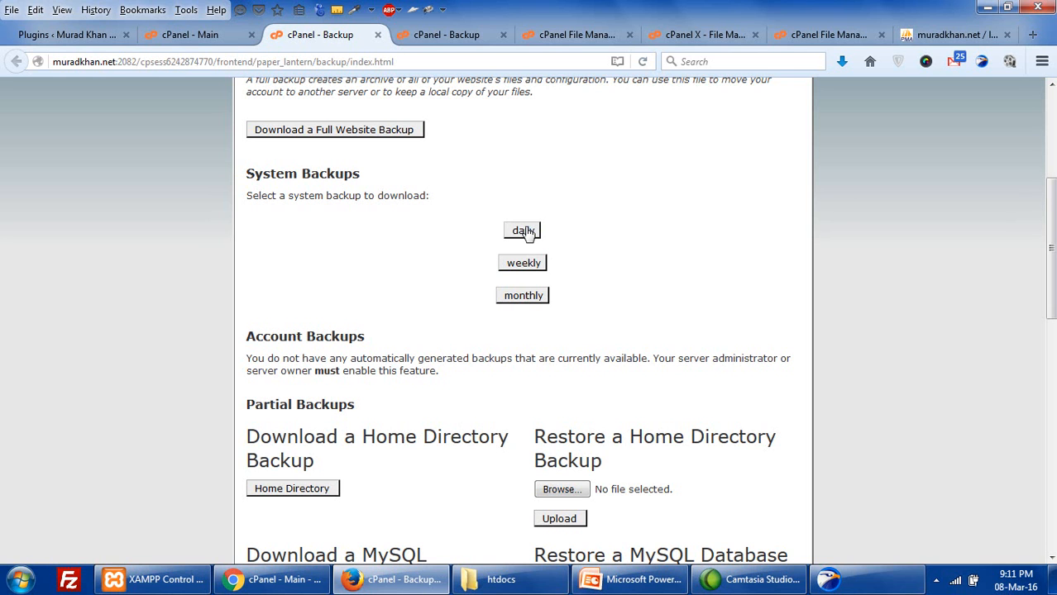
- Download the muradkha_wrdp1 database backup, then dismiss the download progress window
scroll(497, 370, "down", 3)
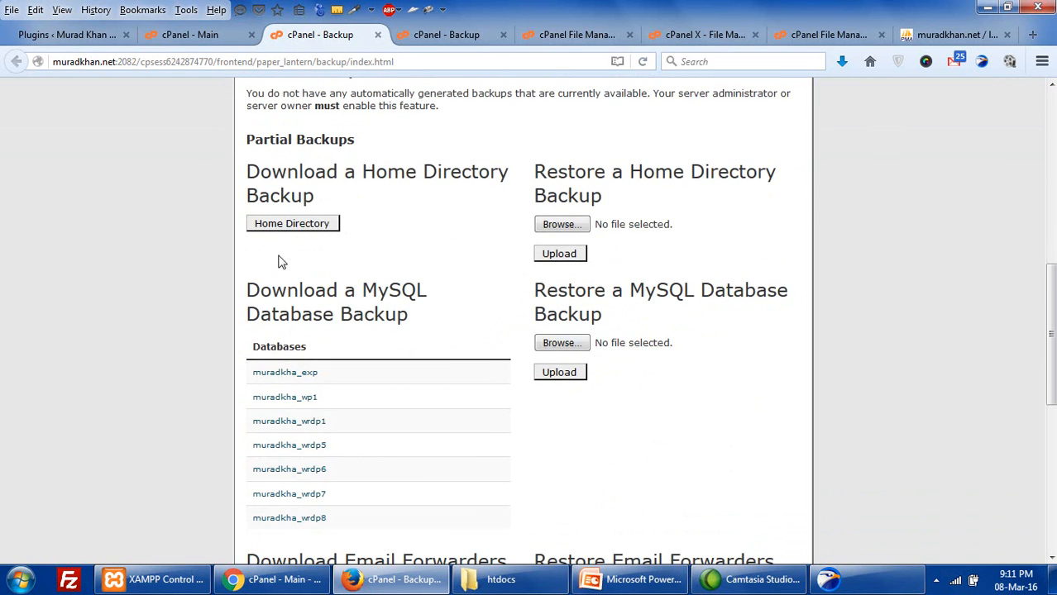
scroll(296, 340, "down", 1)
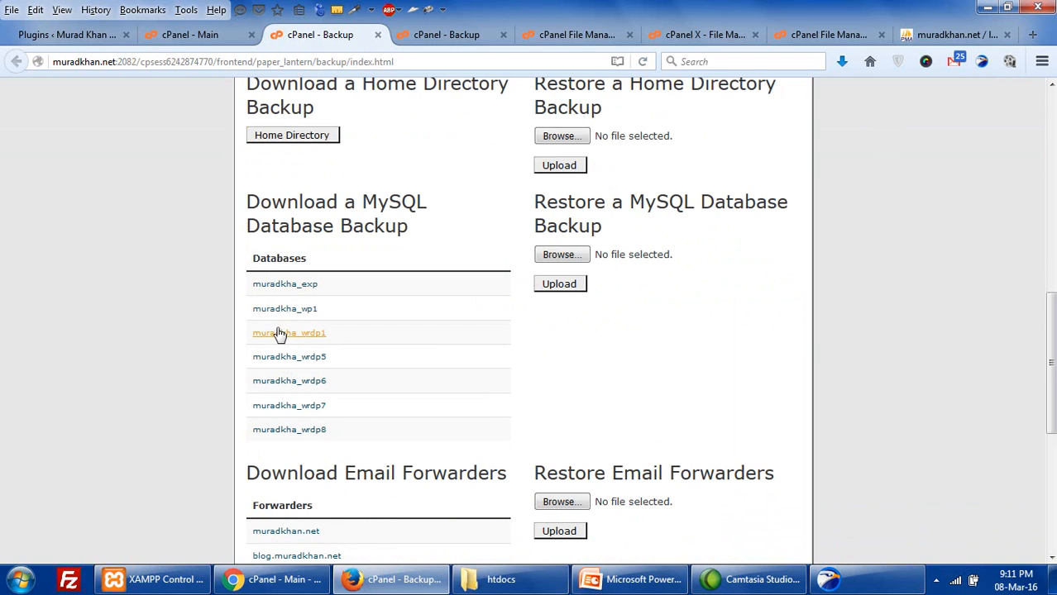
left_click(291, 313)
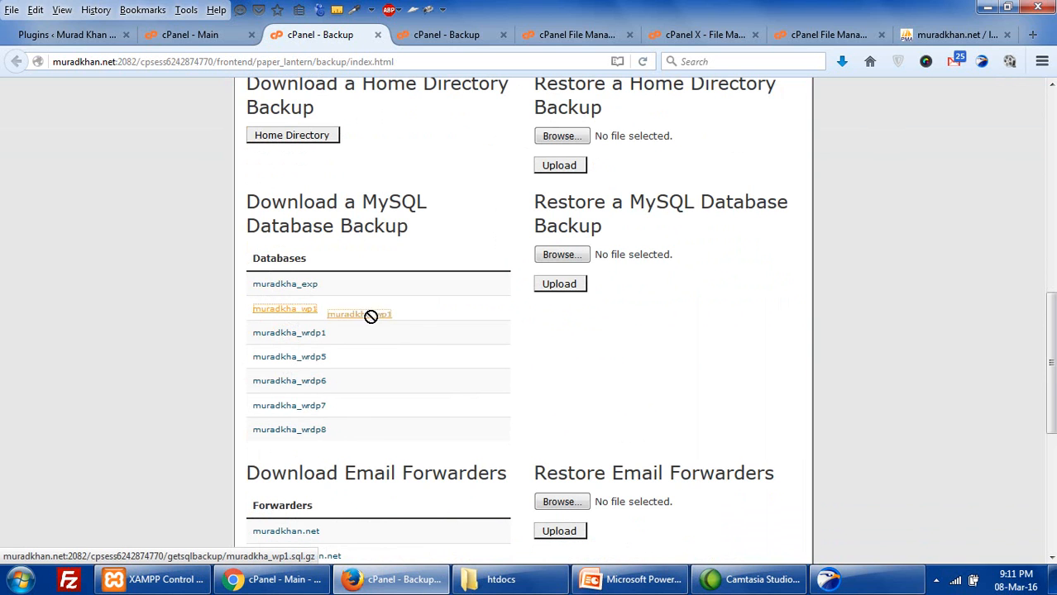
left_click(302, 340)
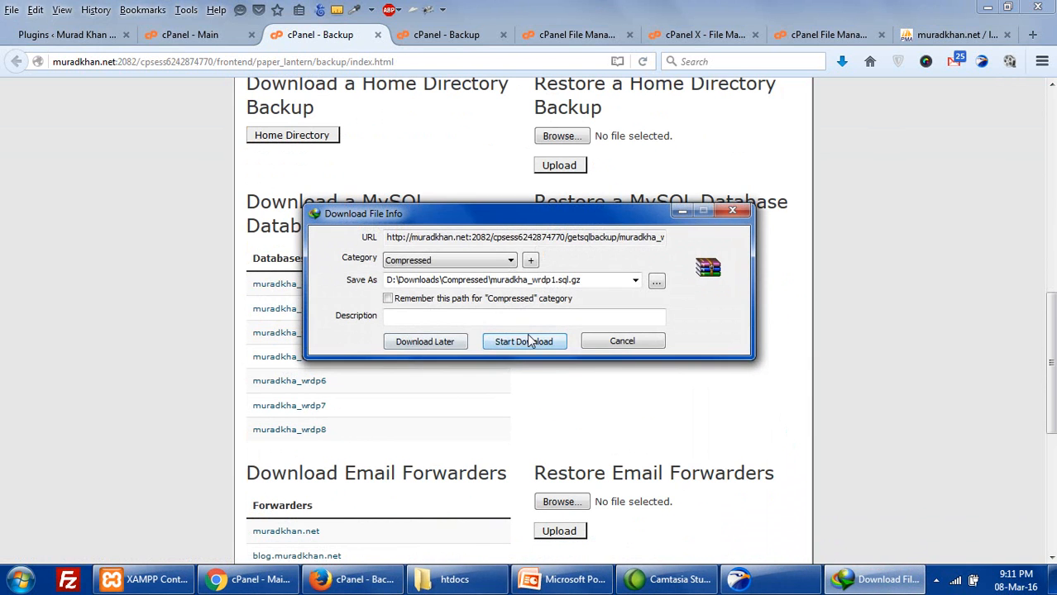
left_click(528, 337)
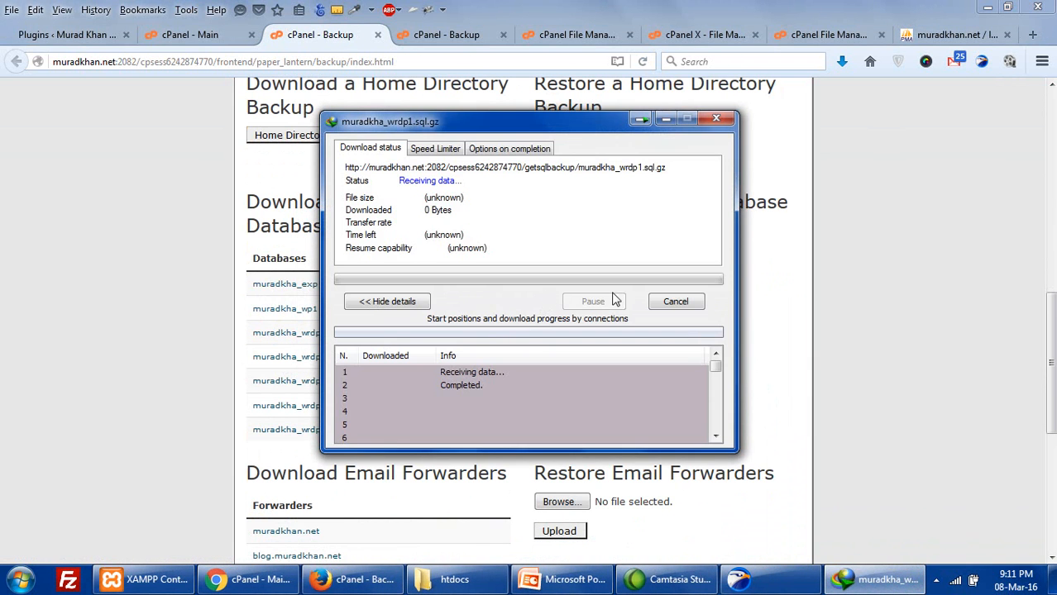
left_click(675, 303)
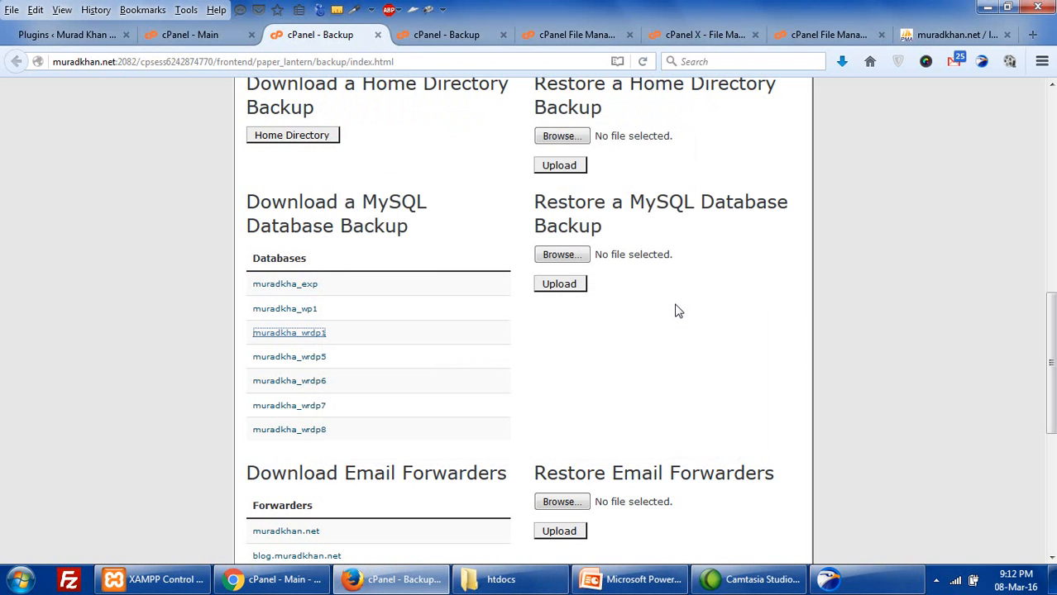
scroll(677, 310, "up", 12)
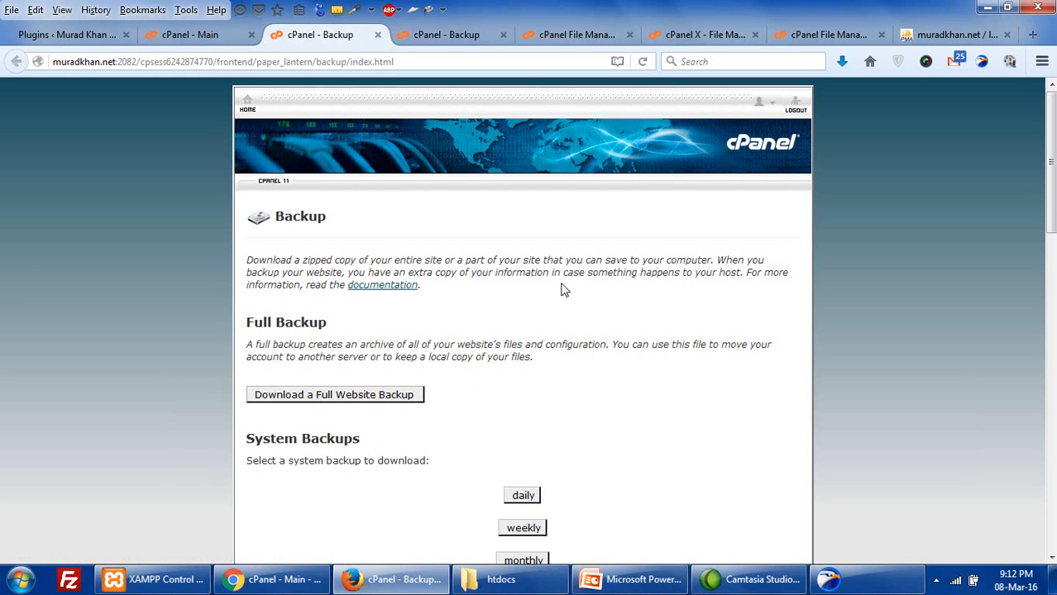
left_click(630, 580)
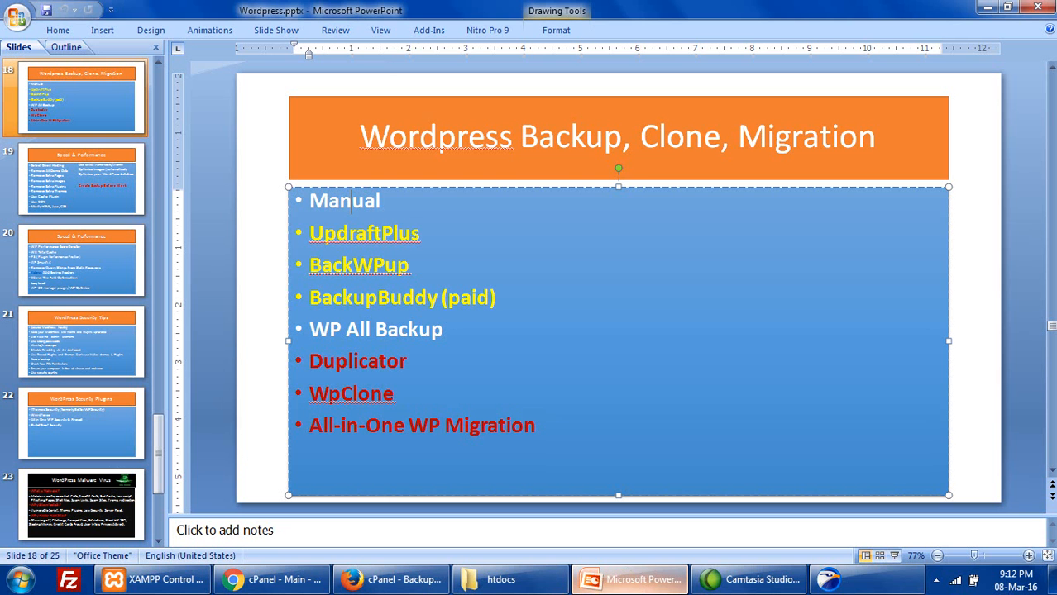
left_click(396, 233)
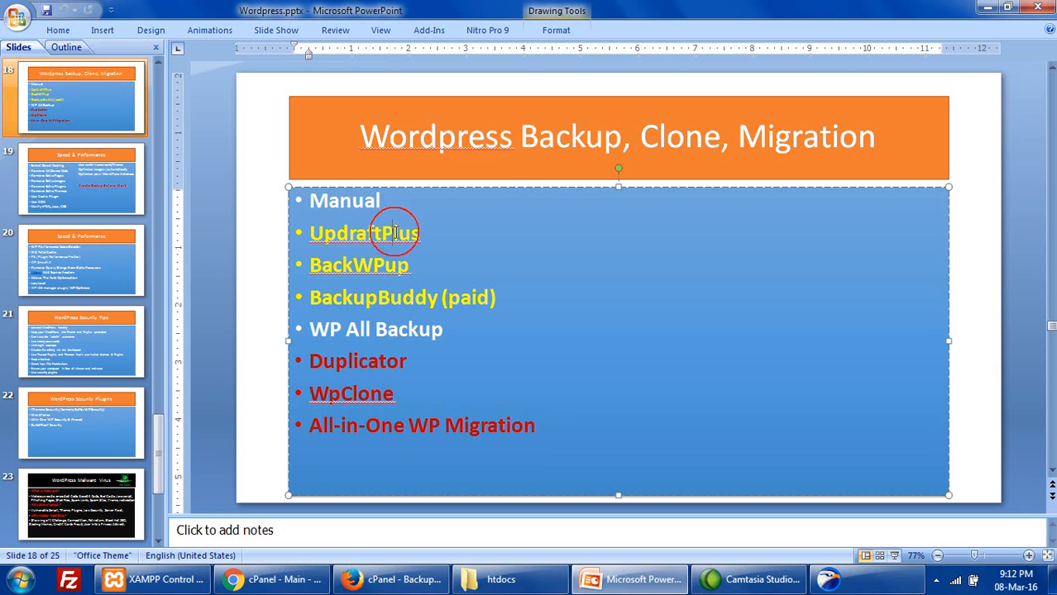
left_click(422, 233)
left_click(322, 235, "shift")
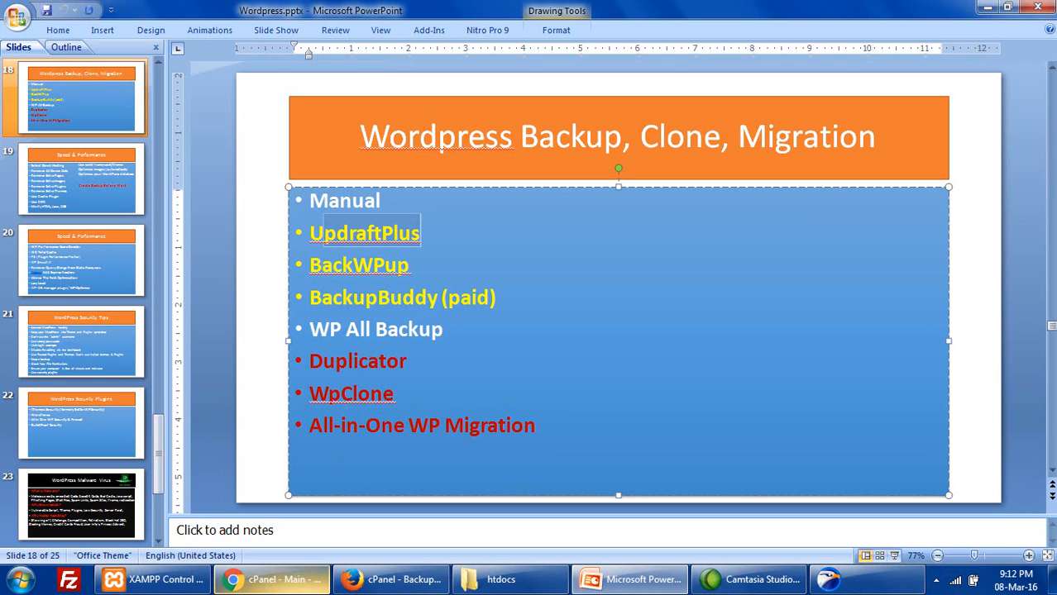
left_click(360, 234)
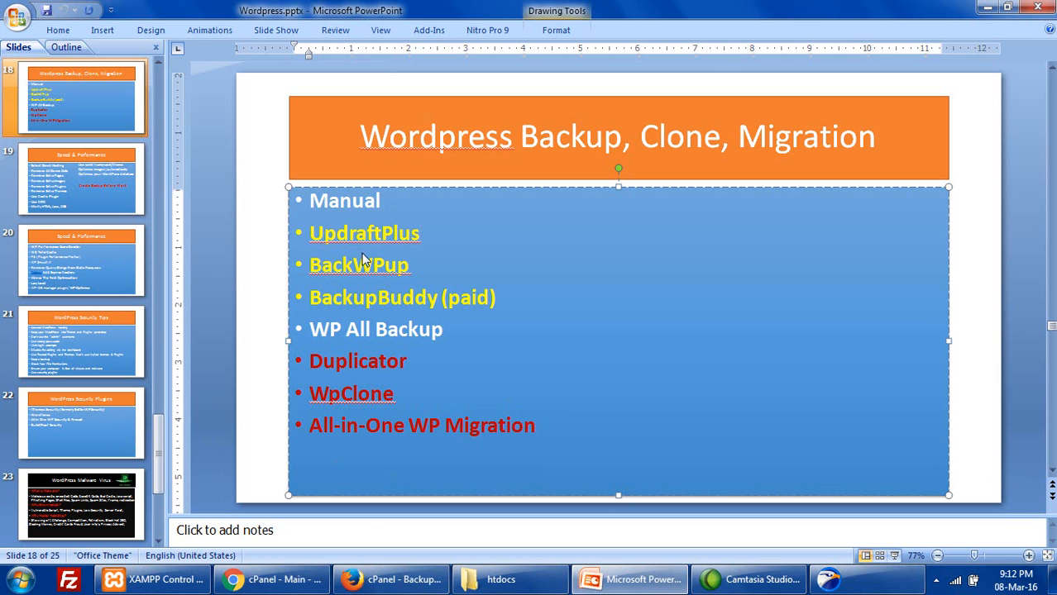
left_click(397, 581)
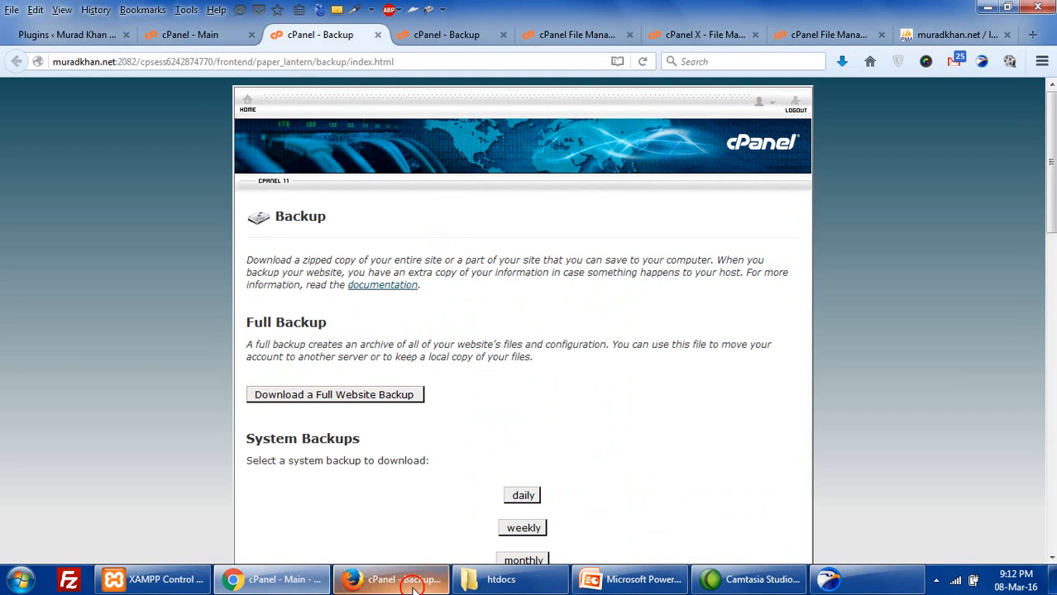
- Switch to the WordPress Plugins page and go to Add New
left_click(60, 44)
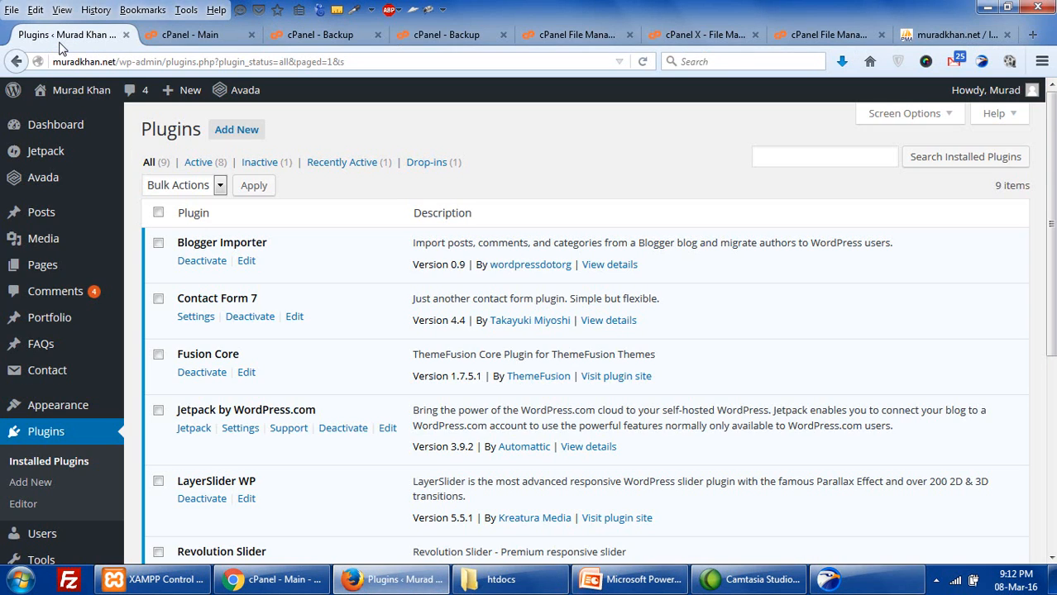
left_click(226, 141)
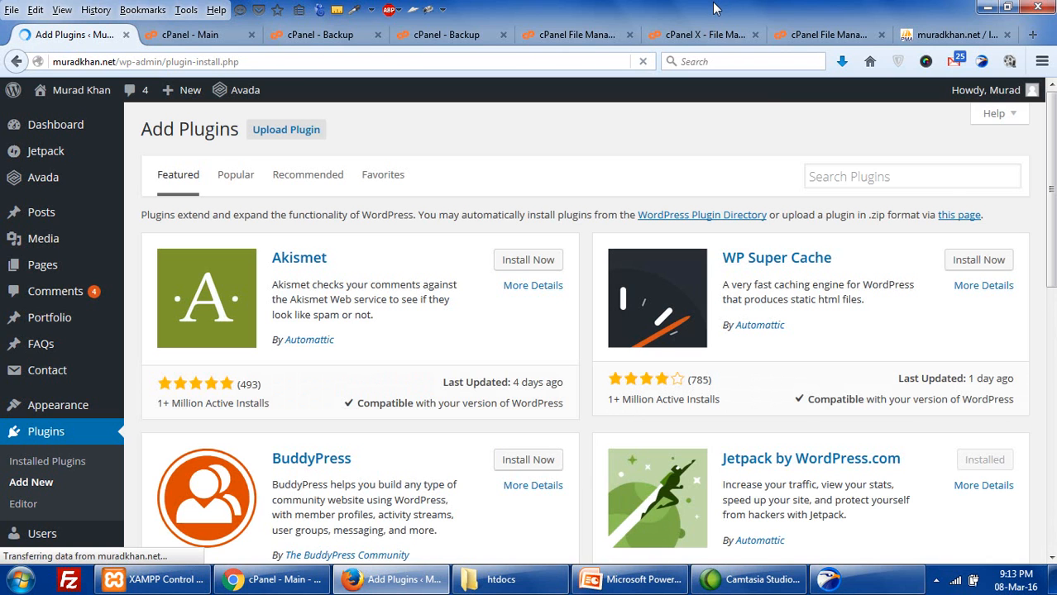
- Search the WordPress plugin directory for 'UpdraftPlus'
left_click(839, 171)
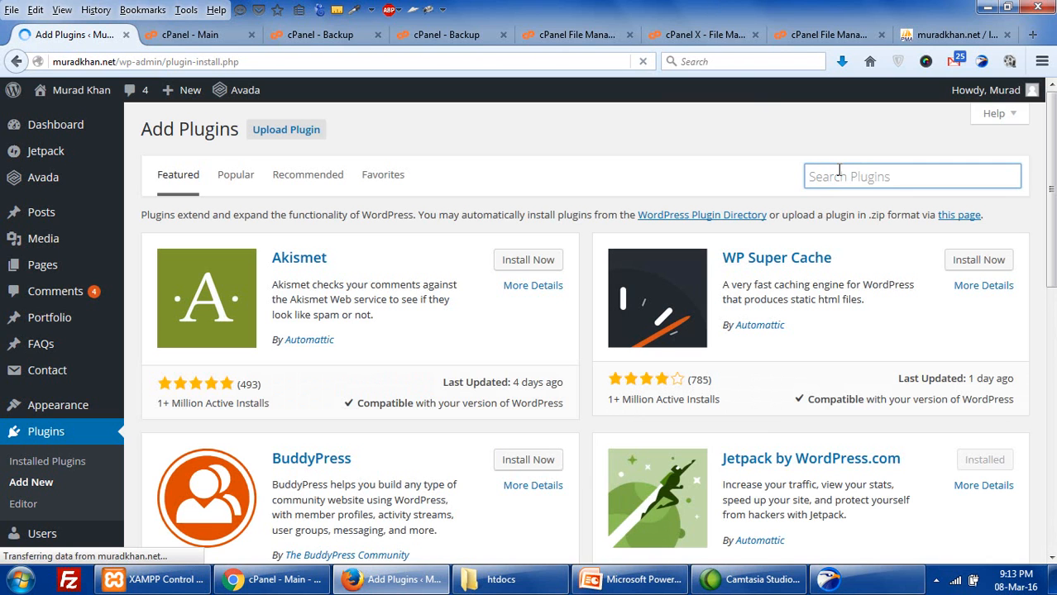
type("up")
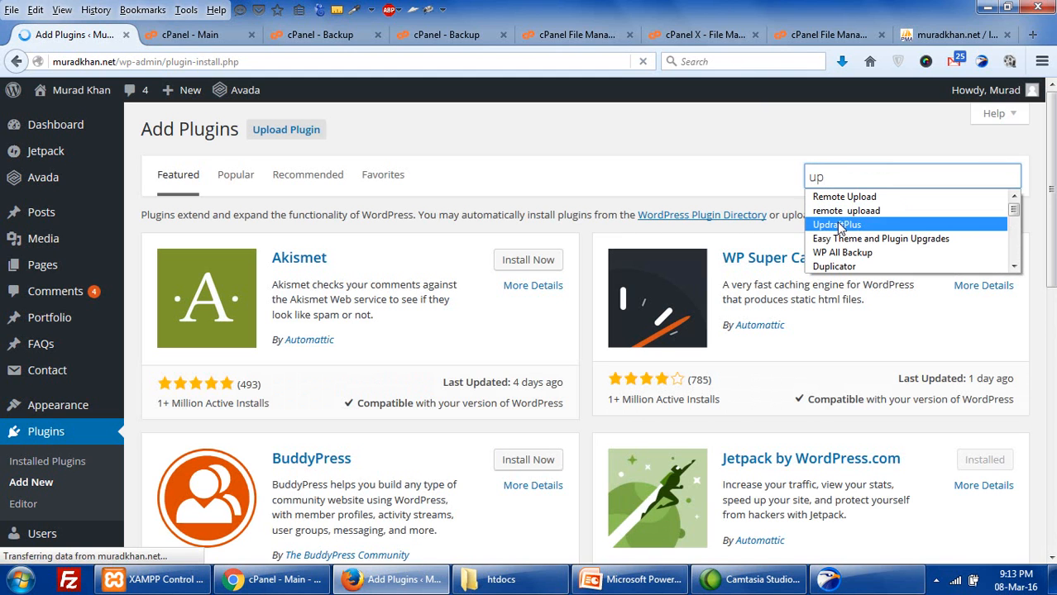
left_click(837, 225)
key("Return")
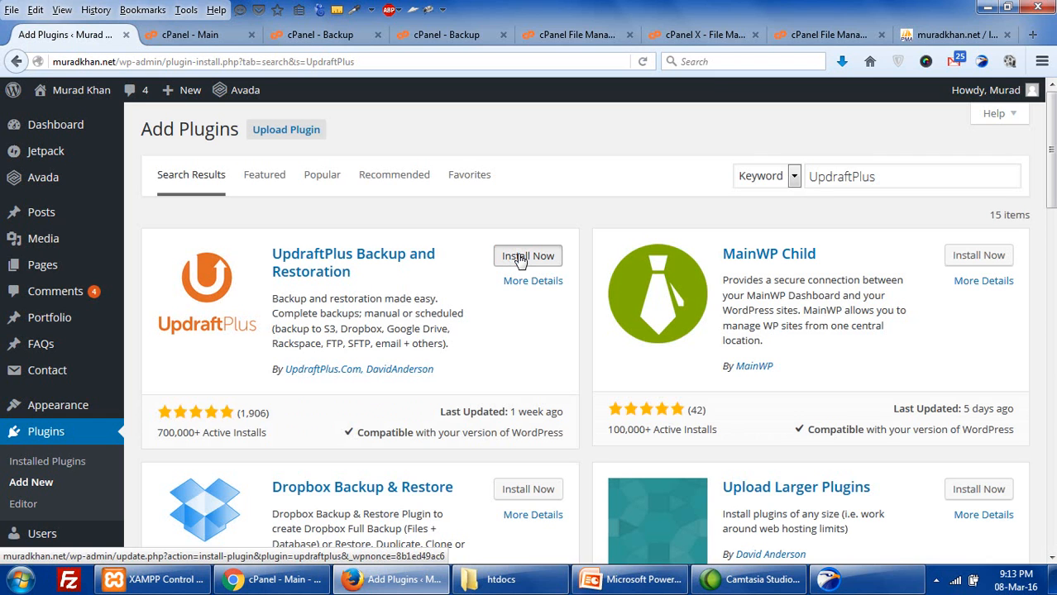
- Install UpdraftPlus Backup and Restoration 1.11.28, then activate it
left_click(521, 261)
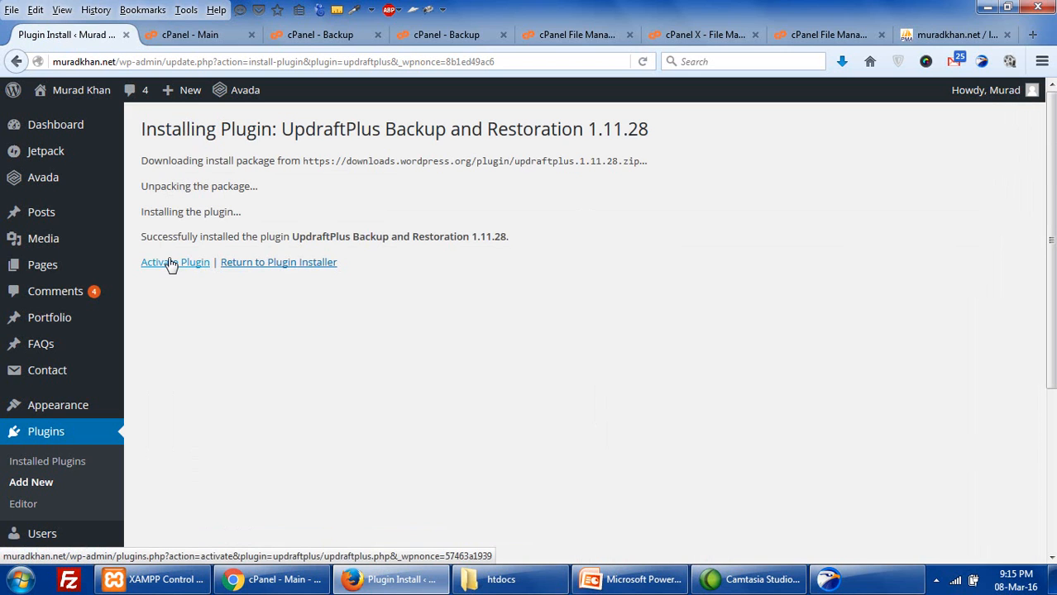
left_click(171, 262)
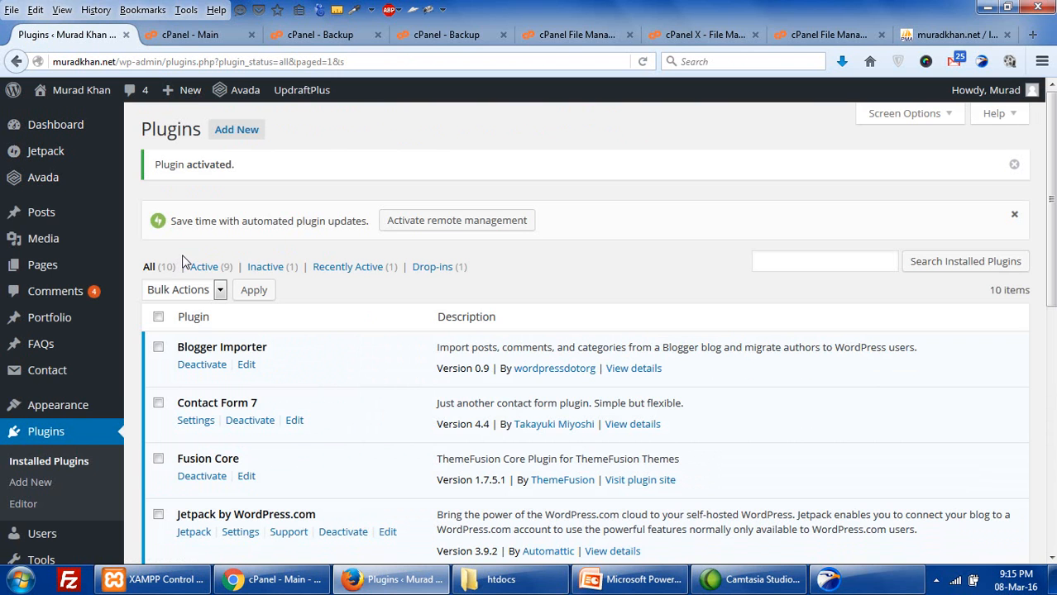
- Scroll the Installed Plugins list to find UpdraftPlus - Backup/Restore shown as active
scroll(185, 262, "down", 4)
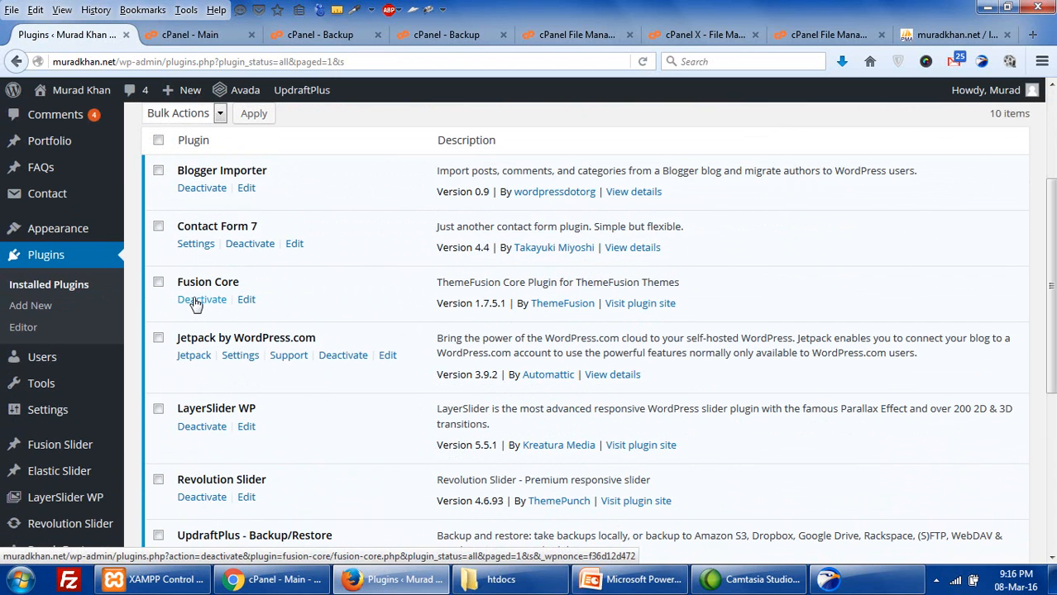
scroll(195, 304, "down", 4)
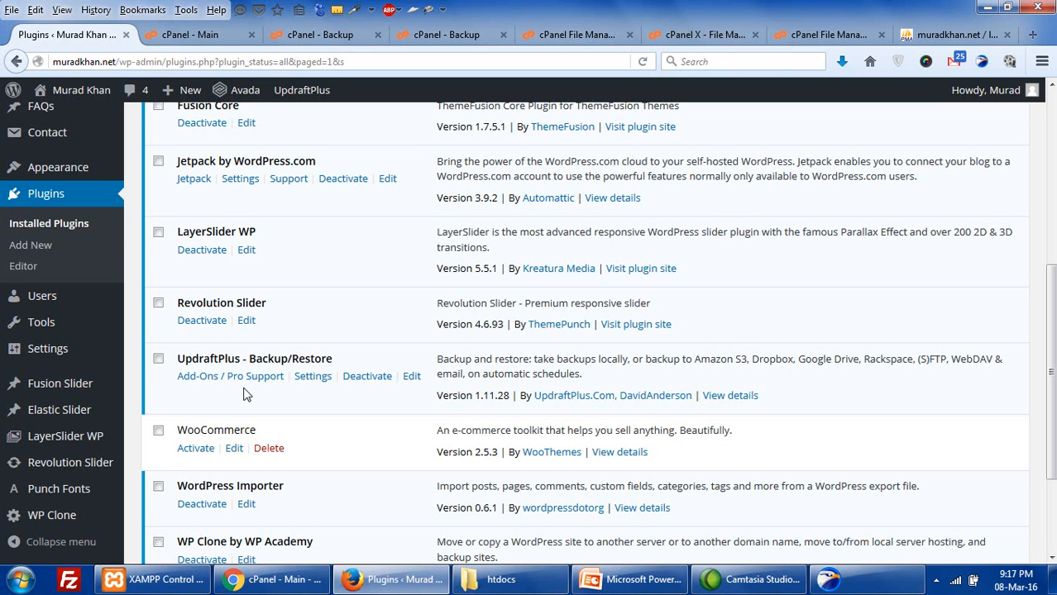
- Open Settings > UpdraftPlus Backups from the WordPress admin sidebar
scroll(246, 395, "down", 3)
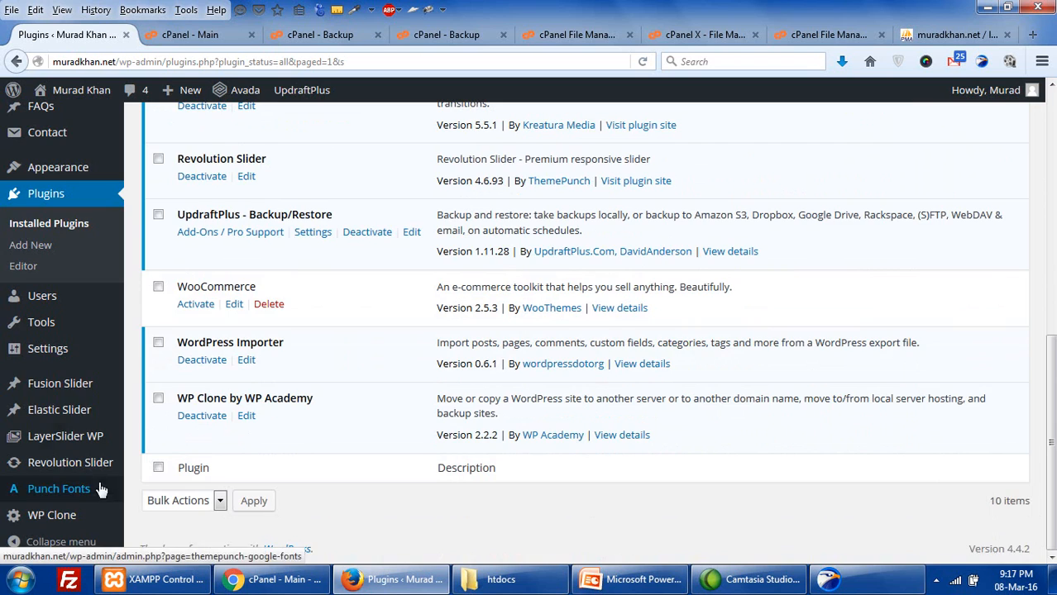
scroll(83, 413, "up", 4)
scroll(78, 395, "up", 4)
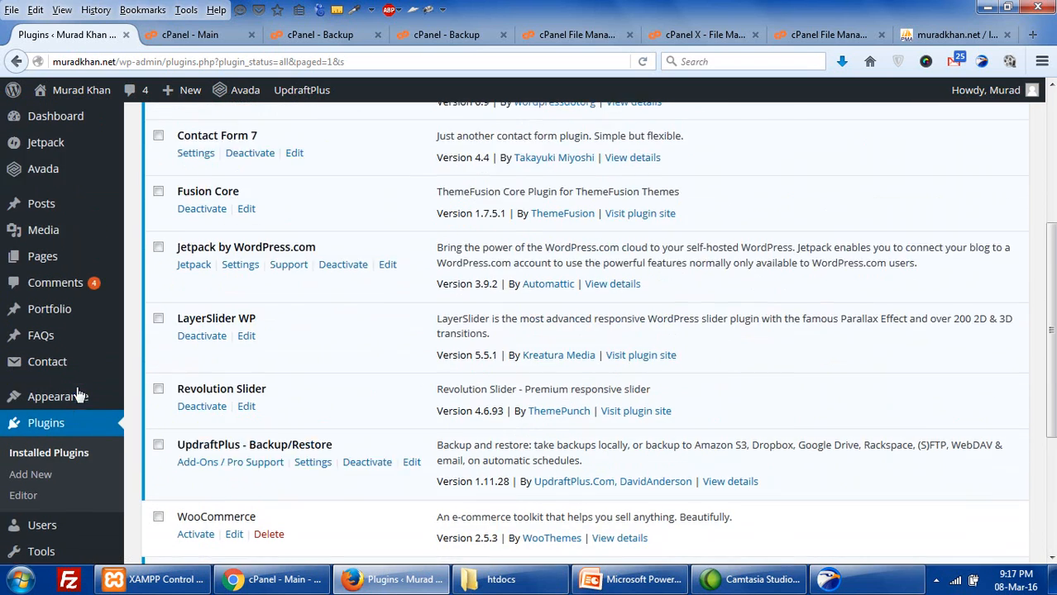
scroll(73, 338, "down", 6)
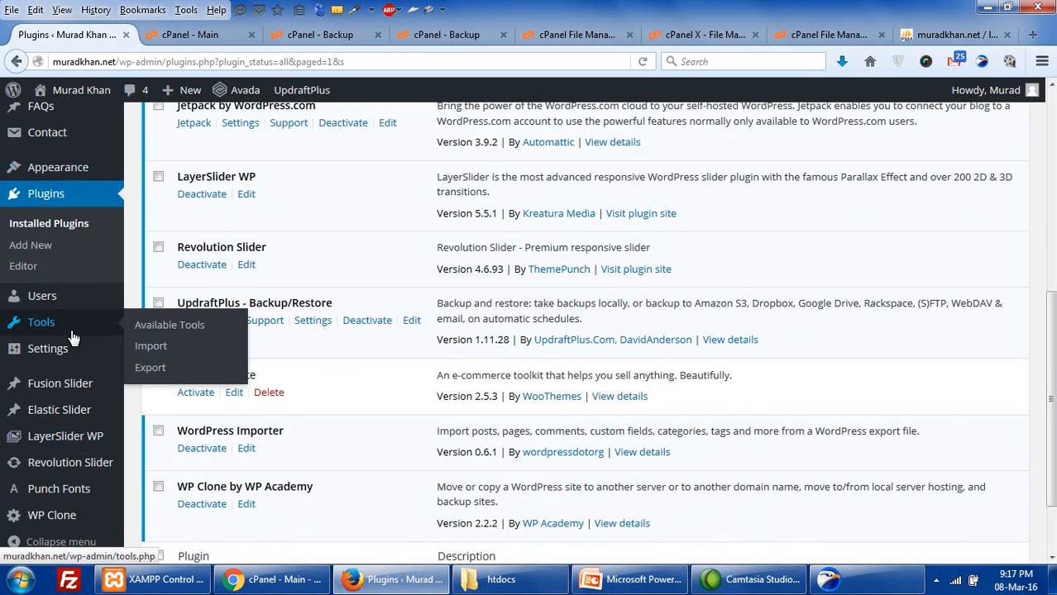
mouse_move(71, 347)
left_click(154, 482)
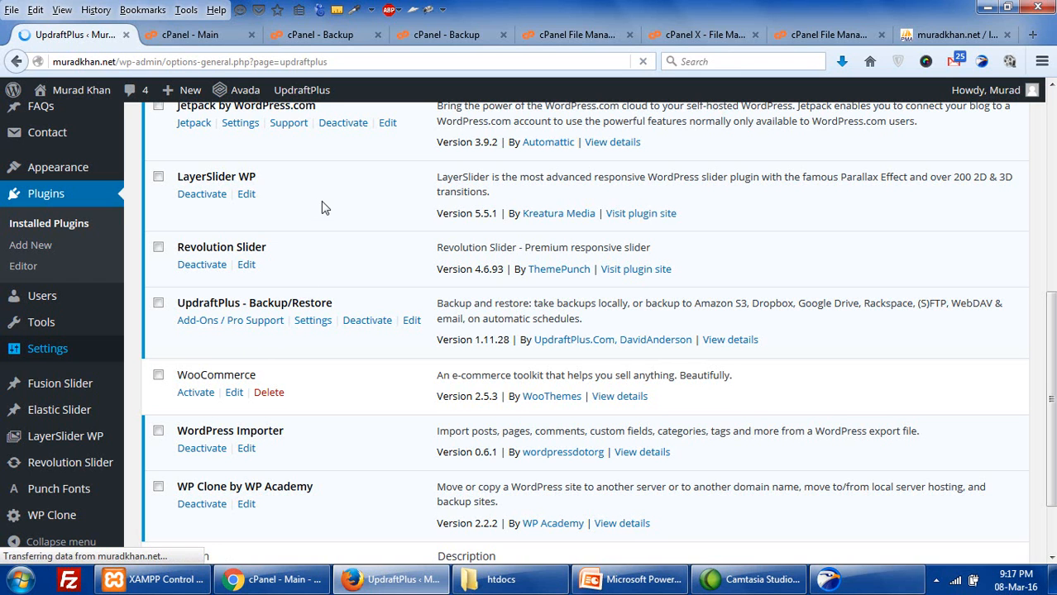
- Close the wp-config editor and the Compression Results dialog in File Manager
left_click(691, 38)
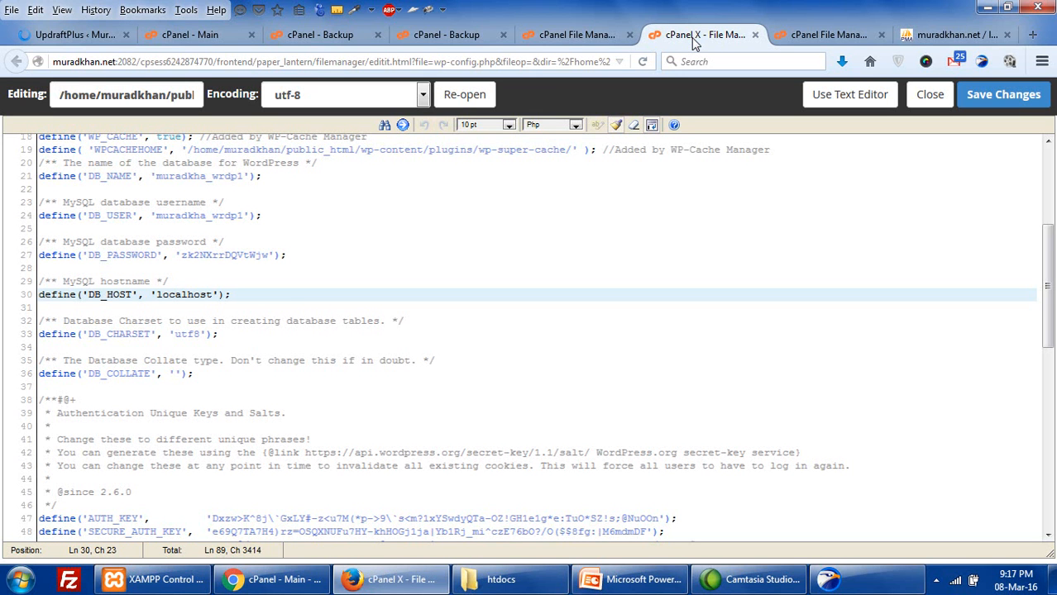
left_click(756, 35)
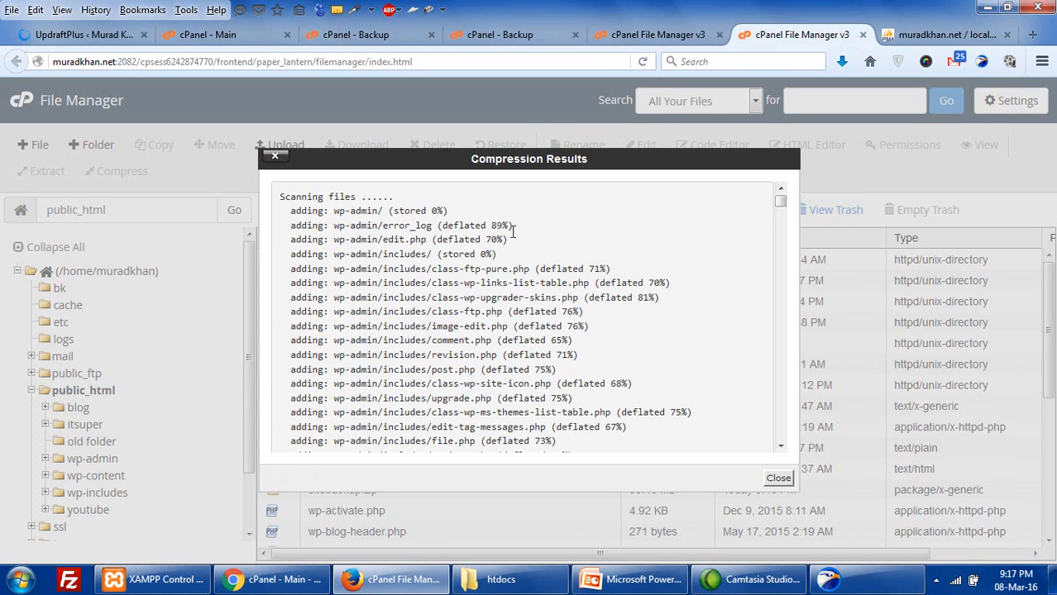
left_click(779, 478)
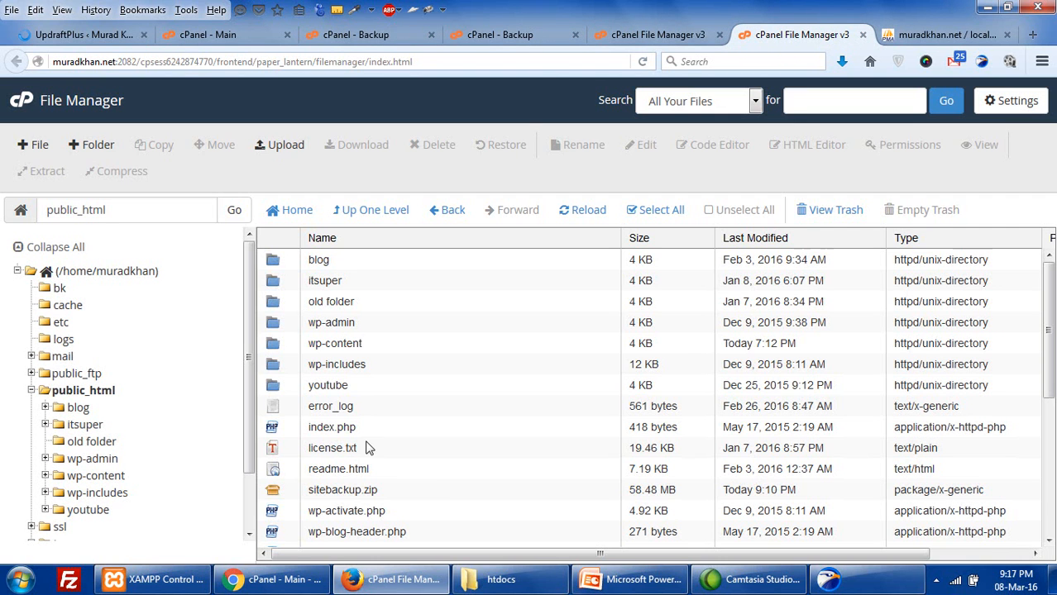
- Start downloading sitebackup.zip from File Manager, cancel it, and open a blank tab
left_click(650, 496)
left_click(364, 490)
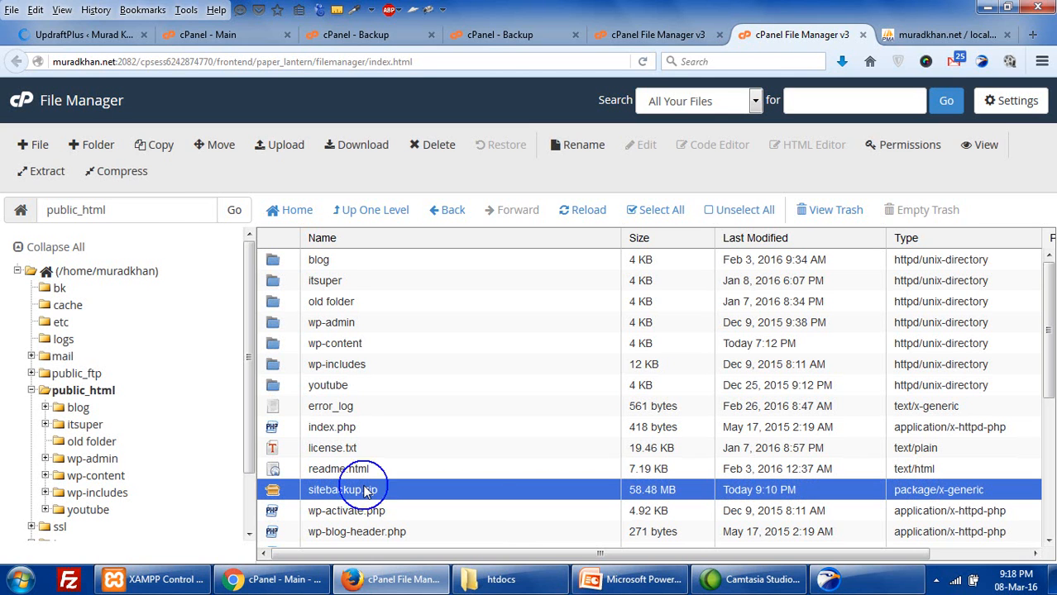
right_click(358, 490)
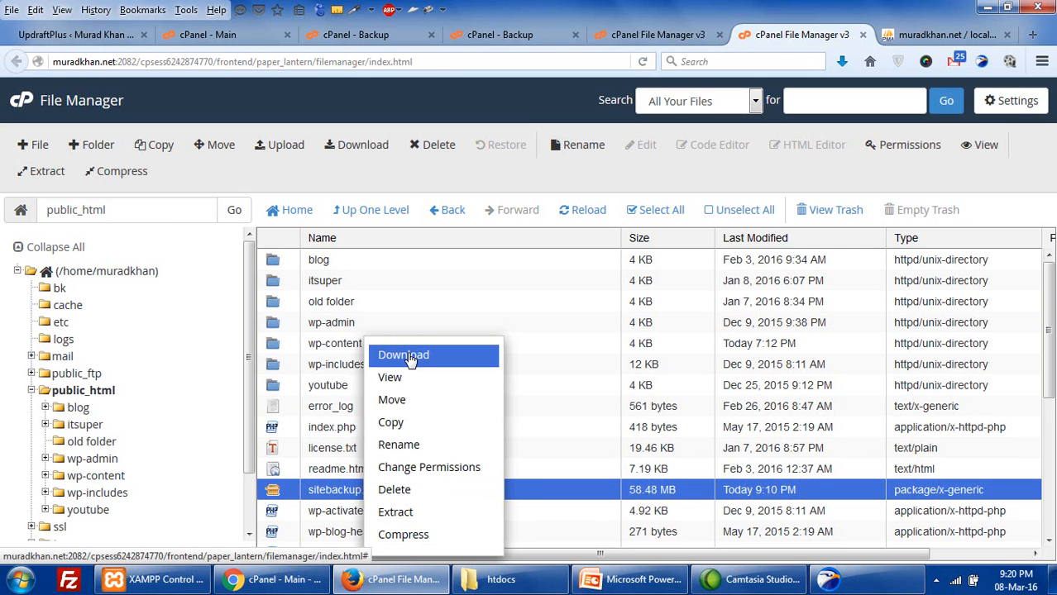
left_click(406, 355)
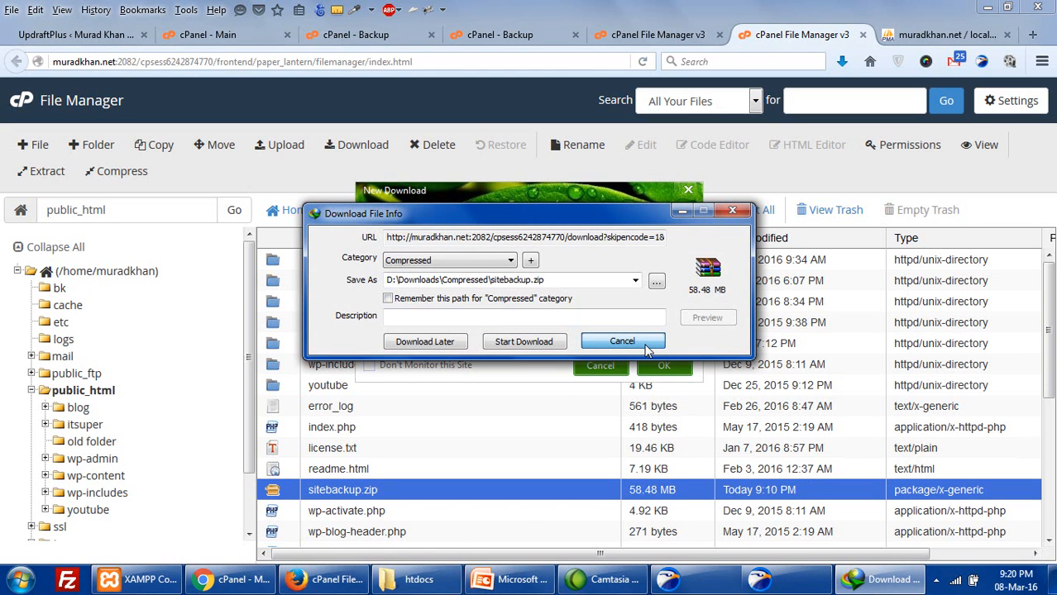
left_click(611, 338)
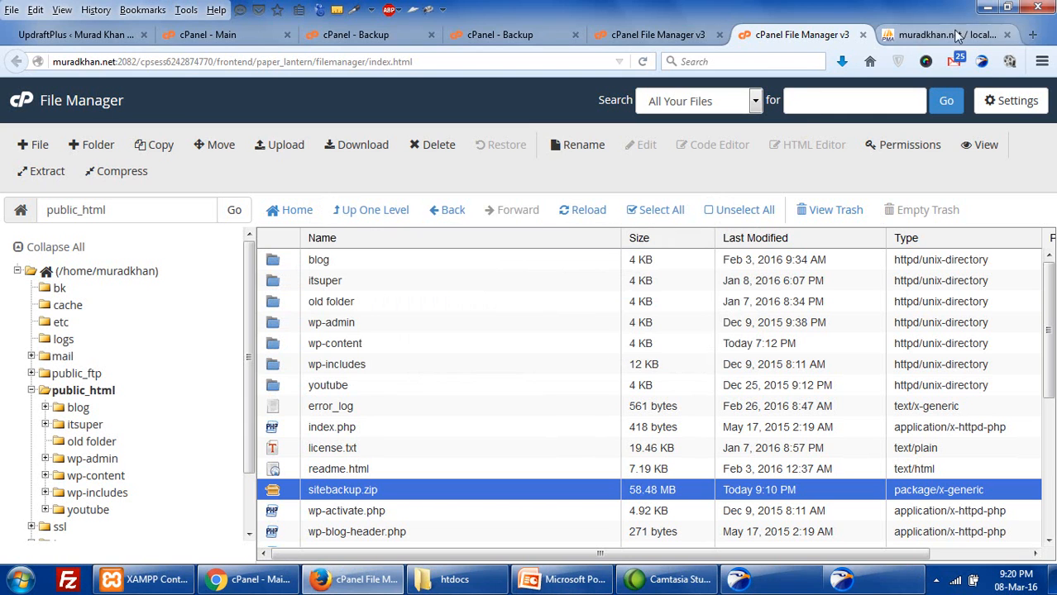
left_click(1034, 34)
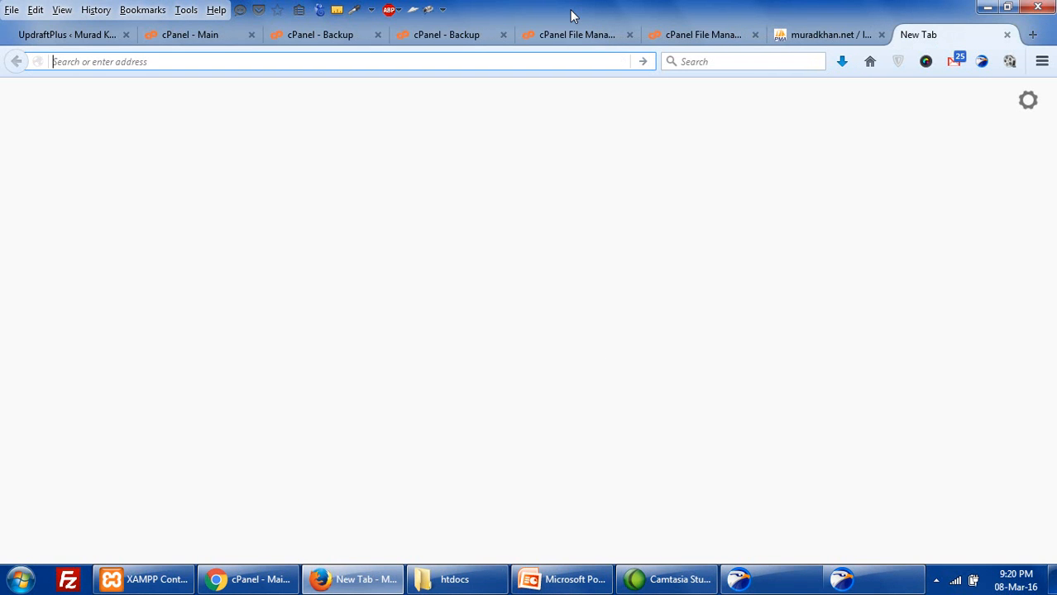
- Load the site's /sitebackup.zip address in the new browser tab
type("mur")
key("BackSpace")
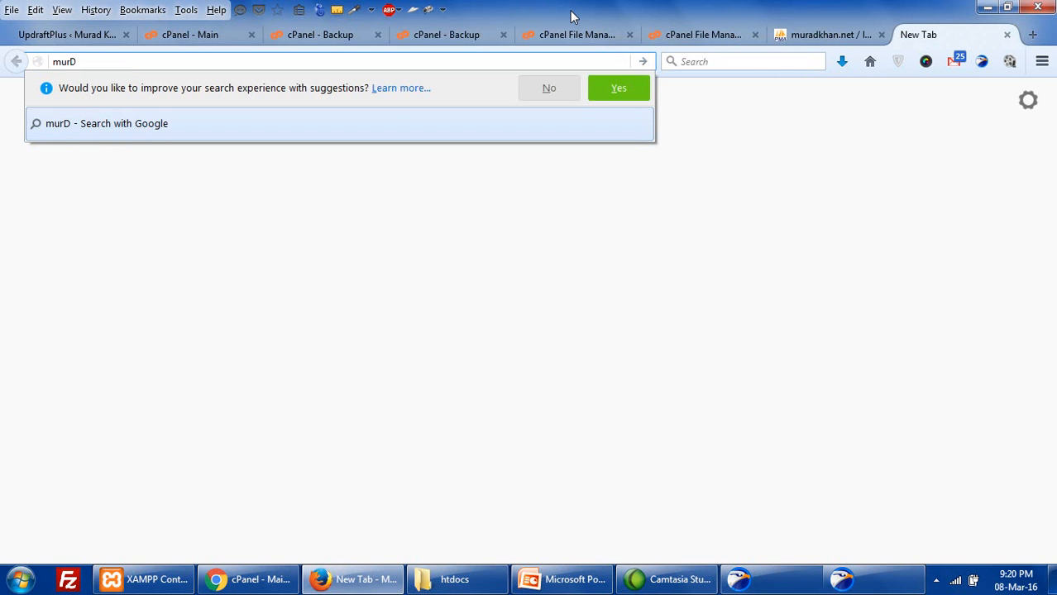
key("Down")
key("Down")
key("Down")
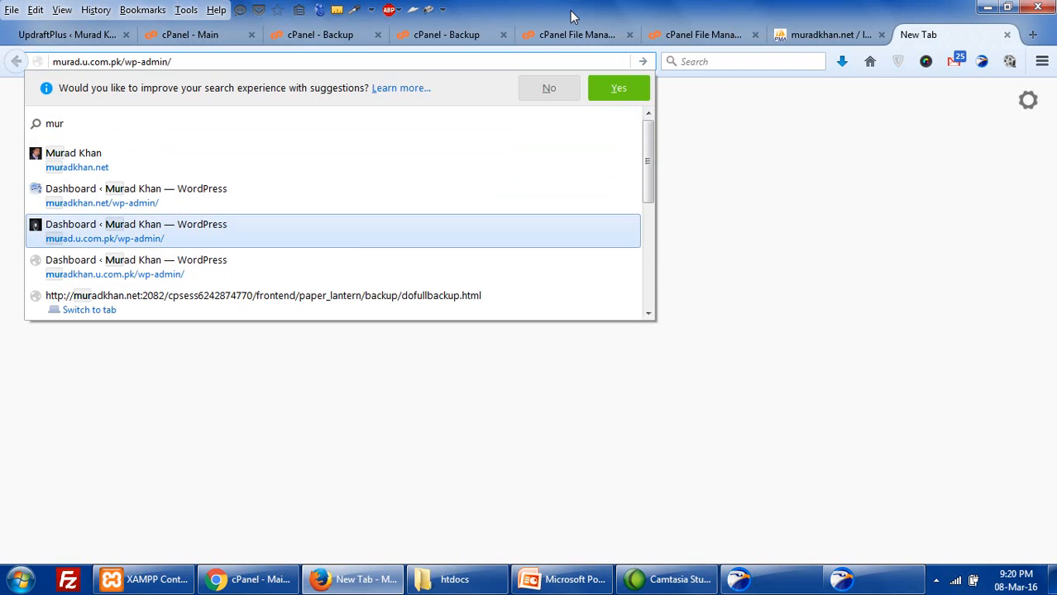
key("Up")
key("Up")
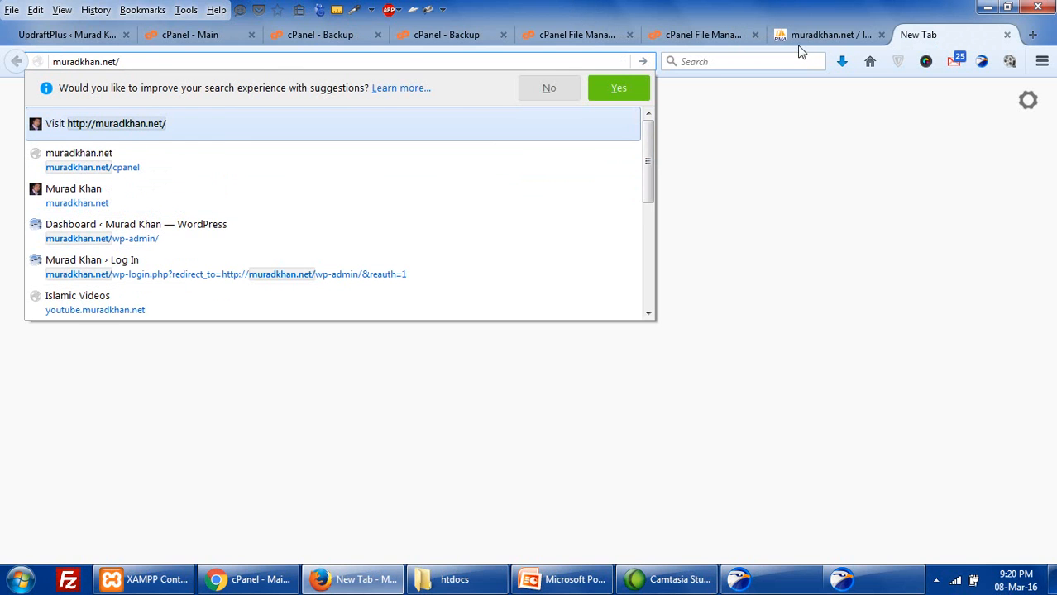
left_click(715, 37)
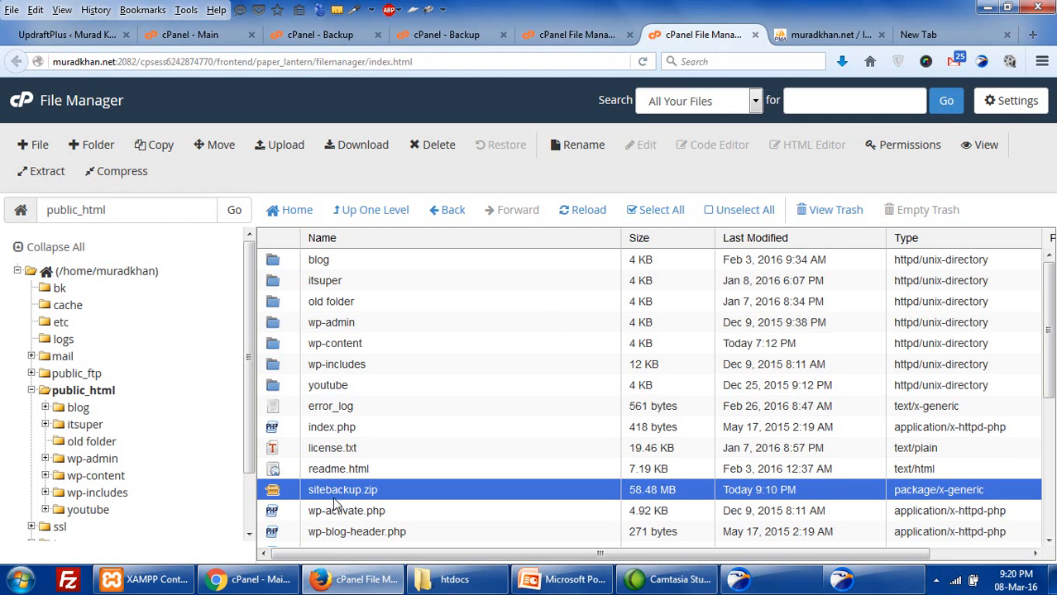
left_click(925, 35)
left_click(533, 60)
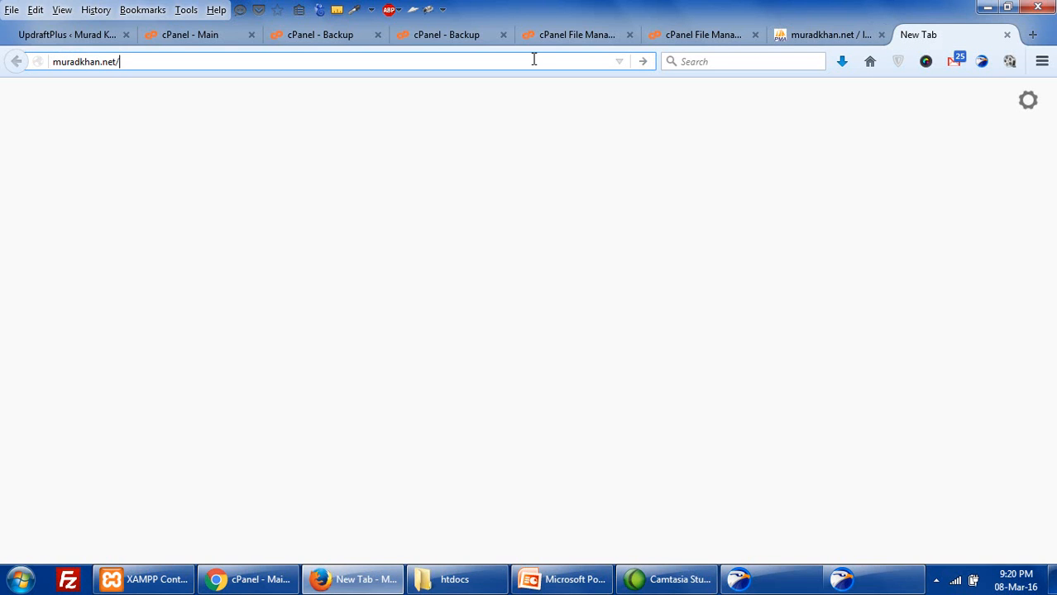
type("SITE")
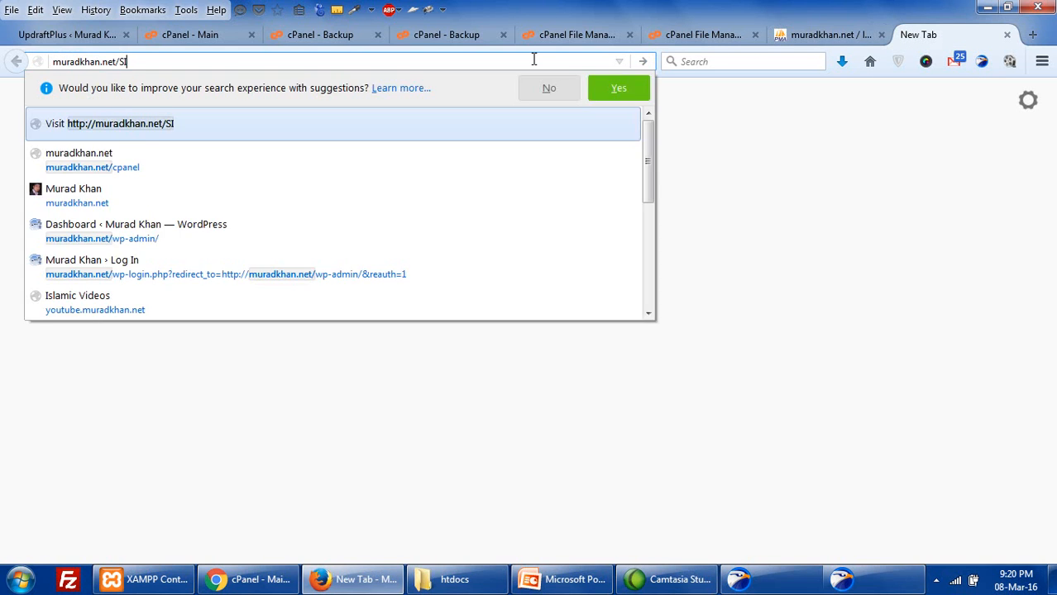
key("BackSpace")
key("BackSpace")
key("BackSpace")
key("BackSpace")
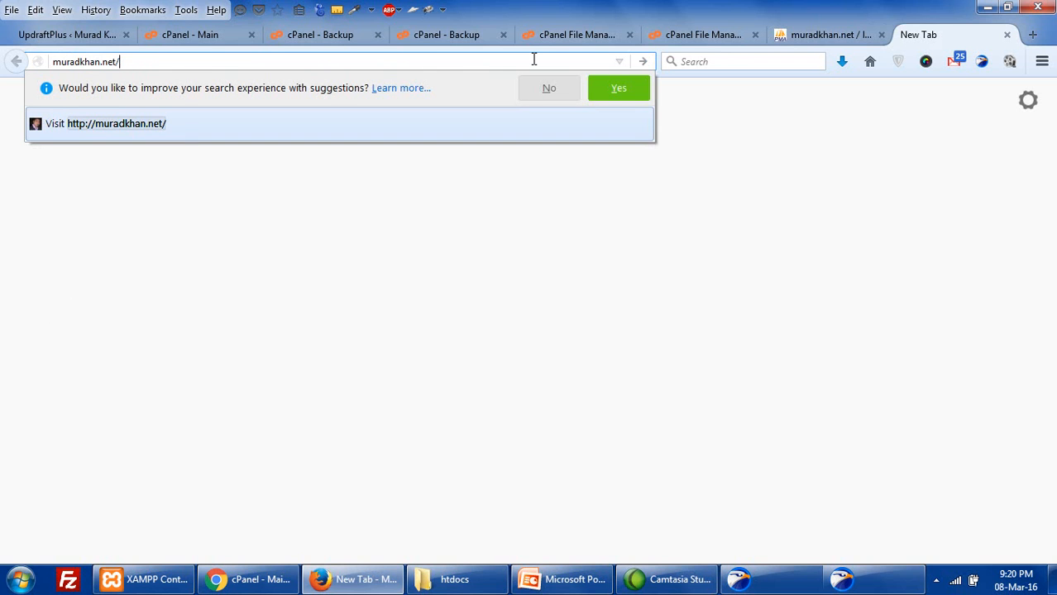
type("sitebackup")
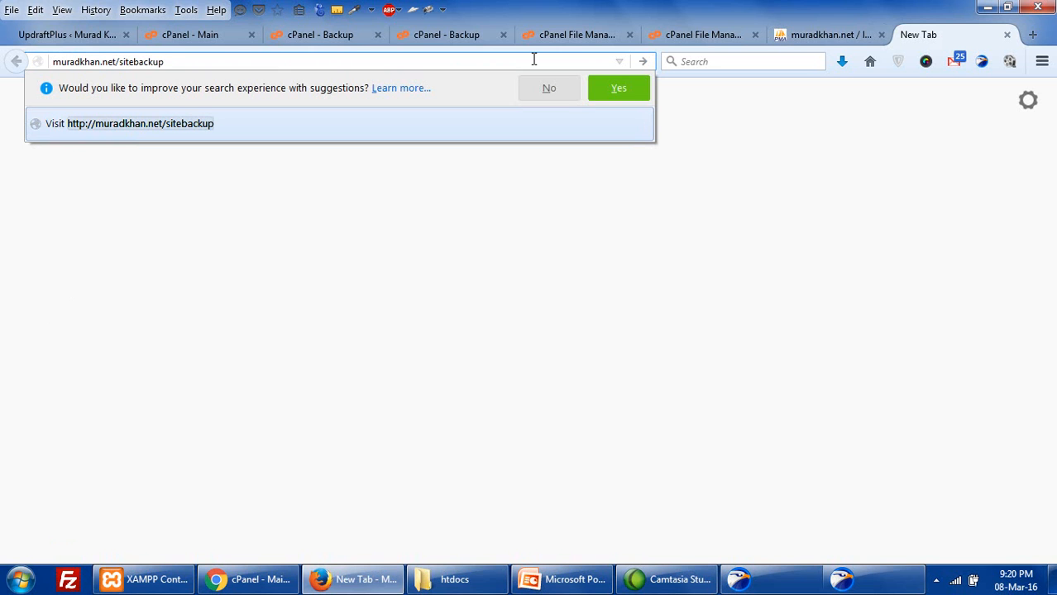
type(".zip")
key("Return")
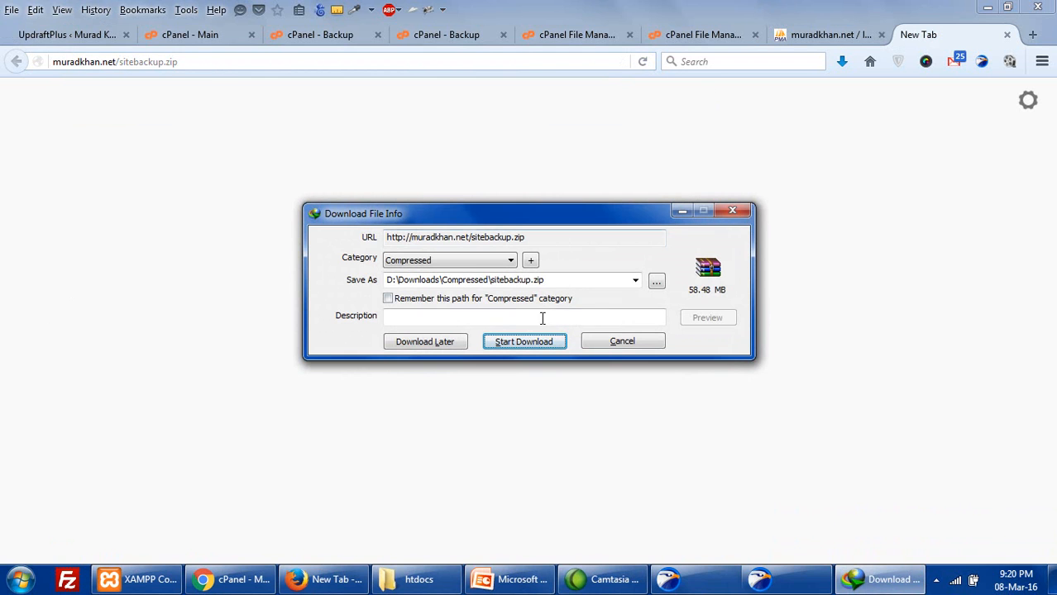
- Start the sitebackup.zip transfer in the download manager, then cancel it
left_click(207, 61)
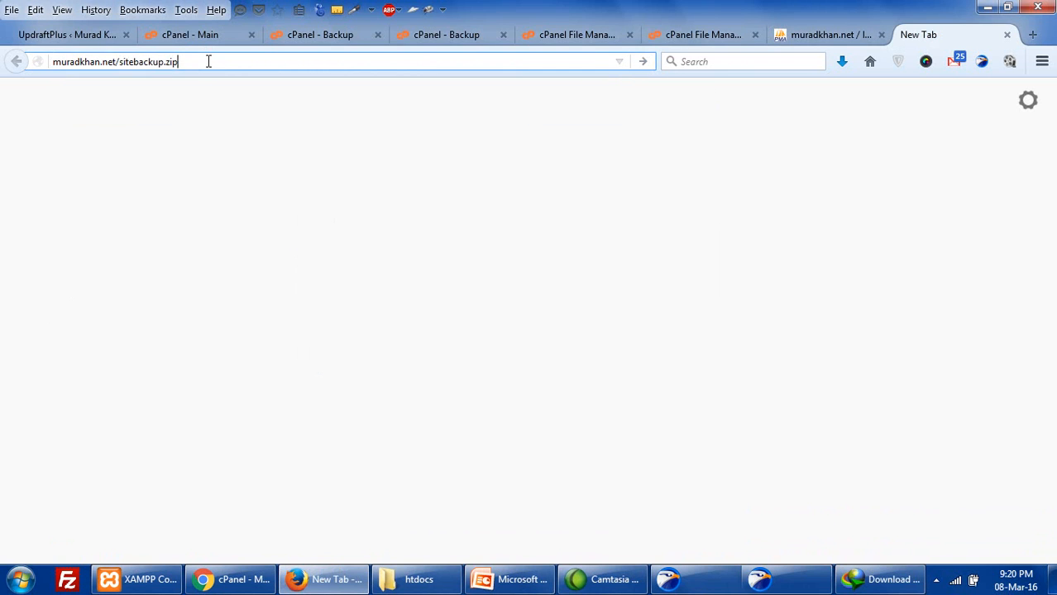
left_click(896, 578)
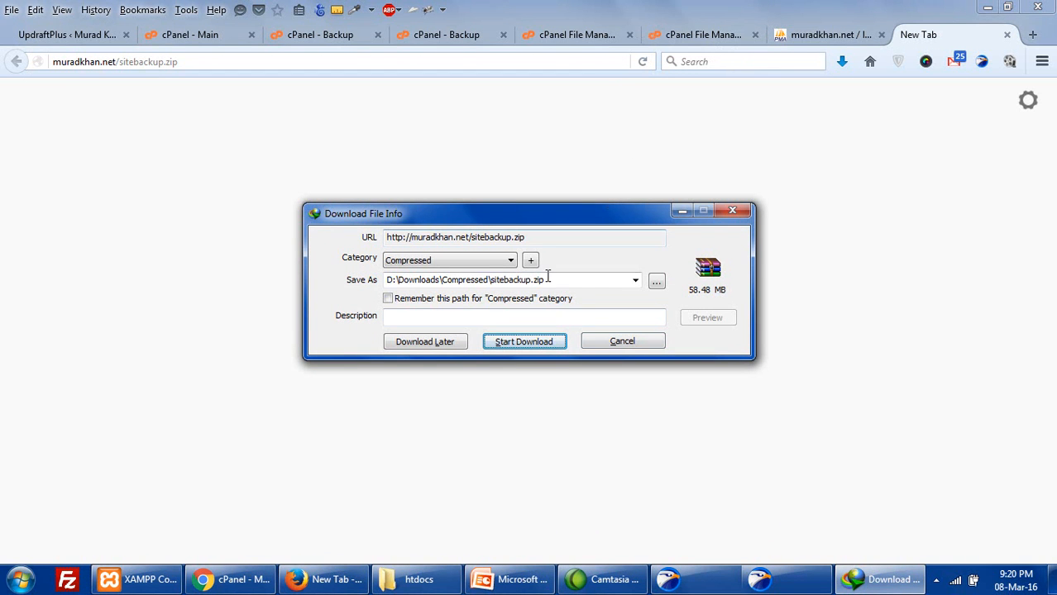
left_click(552, 341)
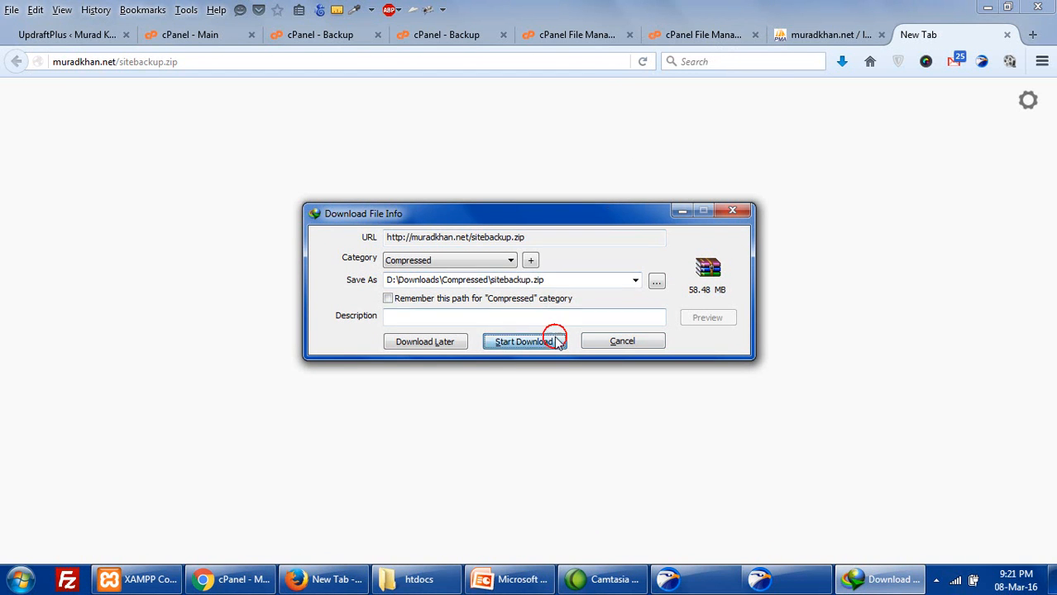
left_click(683, 302)
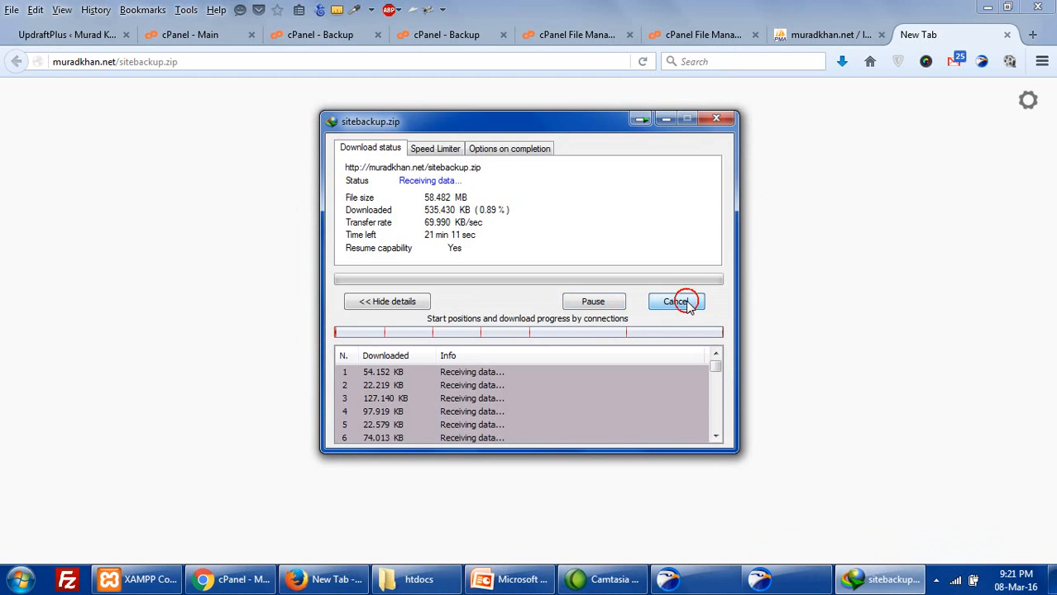
- Download sitebackup.zip again from File Manager as sitebackup_2.zip, then cancel the slow transfer
left_click(701, 34)
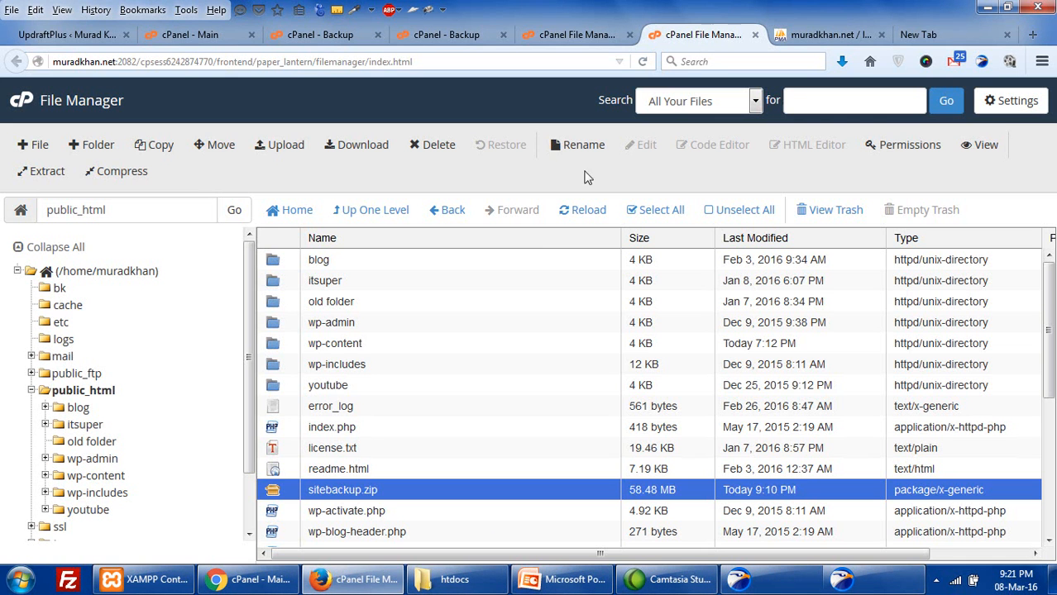
right_click(315, 495)
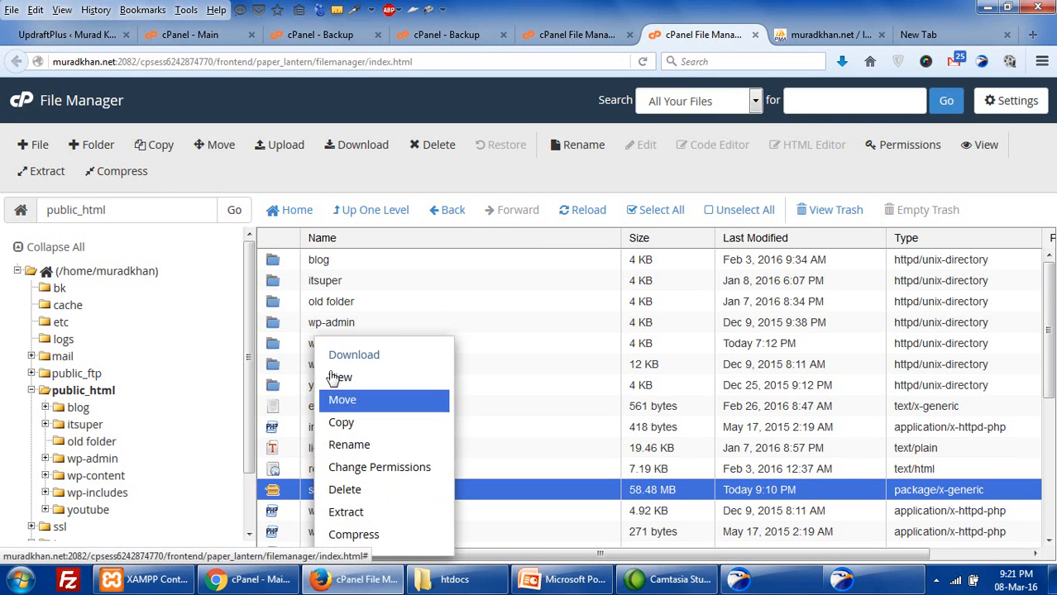
left_click(339, 364)
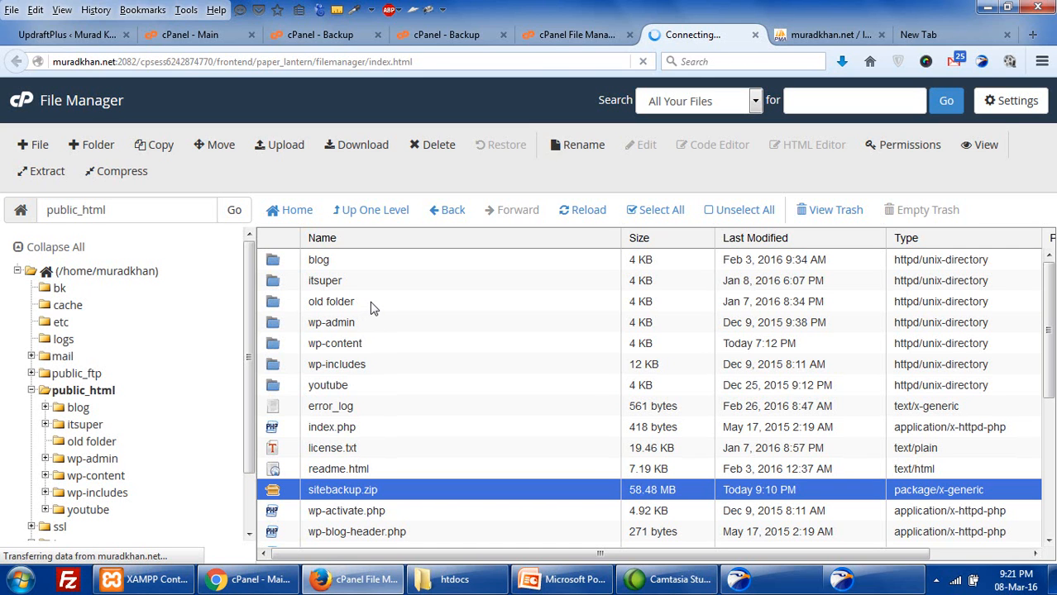
right_click(354, 490)
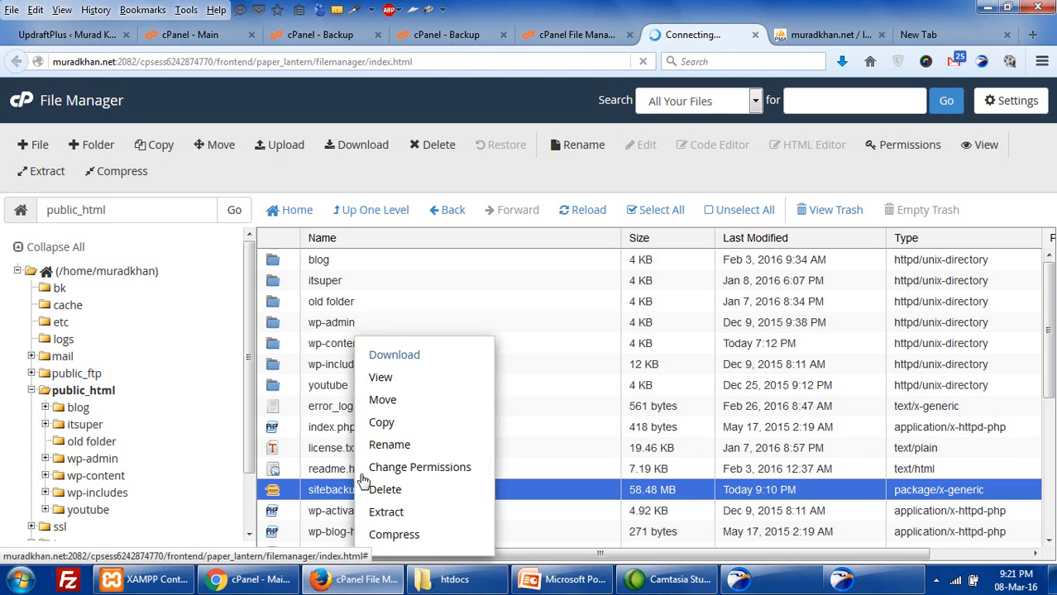
left_click(409, 355)
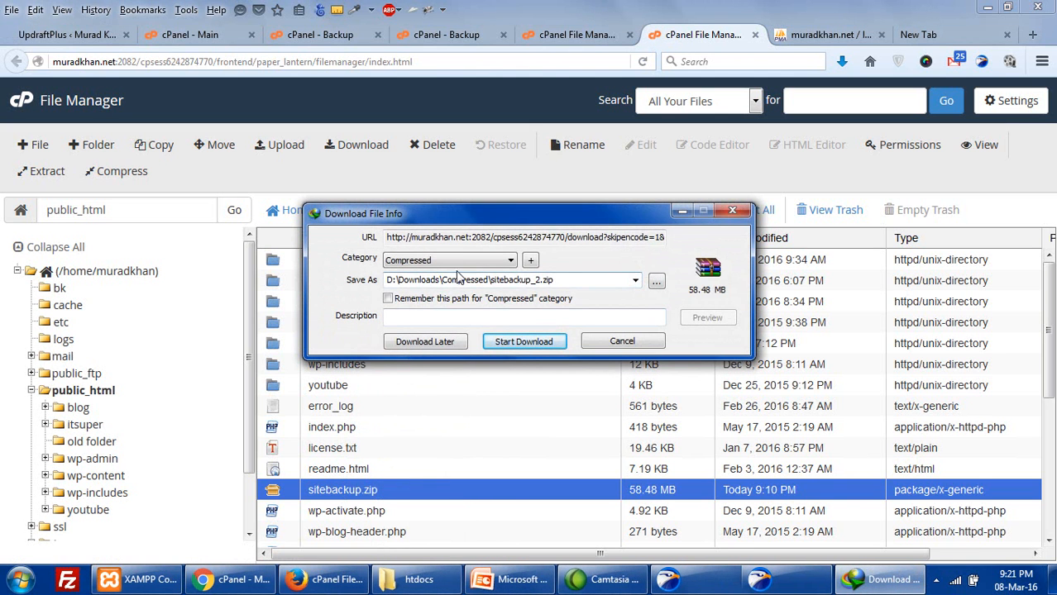
left_click(523, 342)
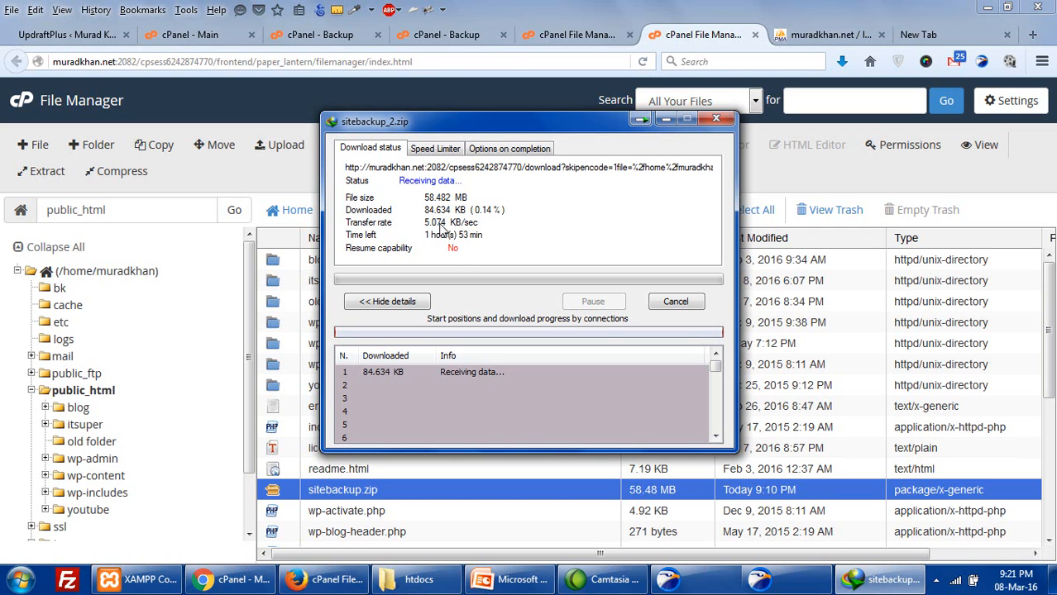
left_click(679, 301)
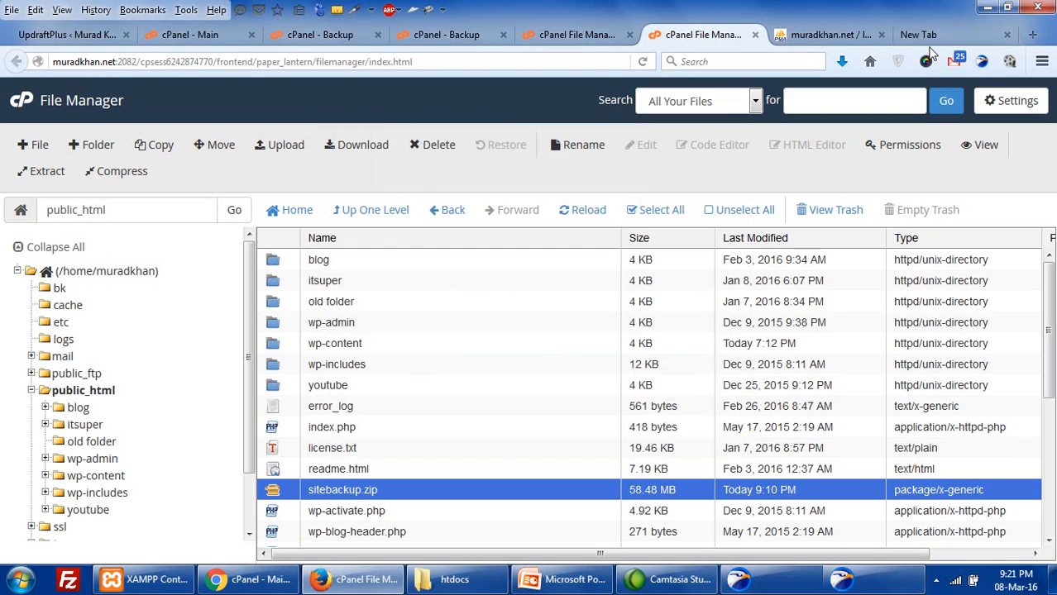
- Check the backup file address tab and open the wp-admin folder in public_html
left_click(925, 34)
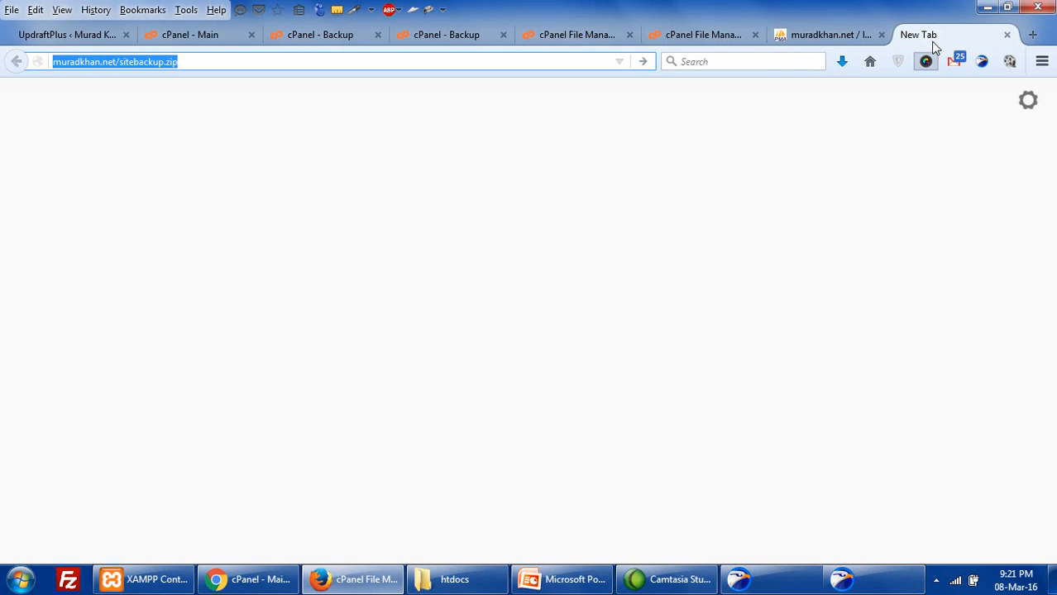
left_click(209, 60)
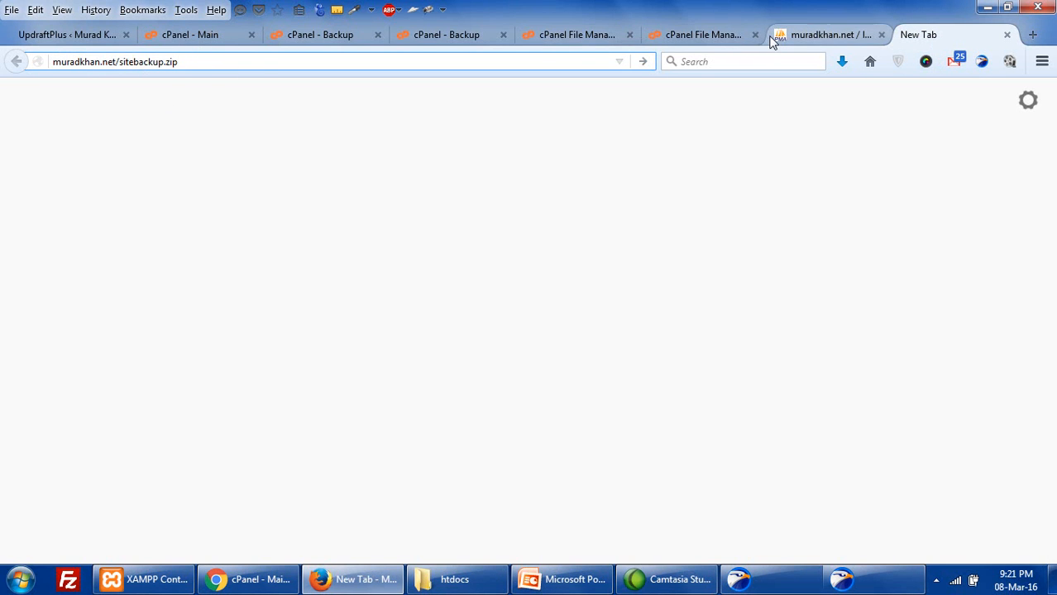
left_click(710, 35)
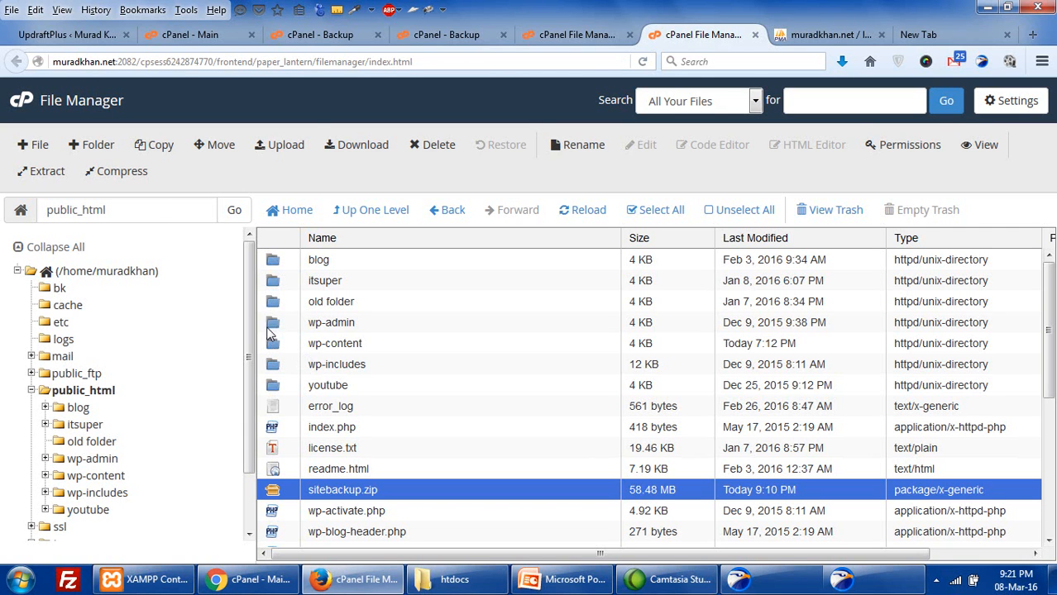
double_click(273, 322)
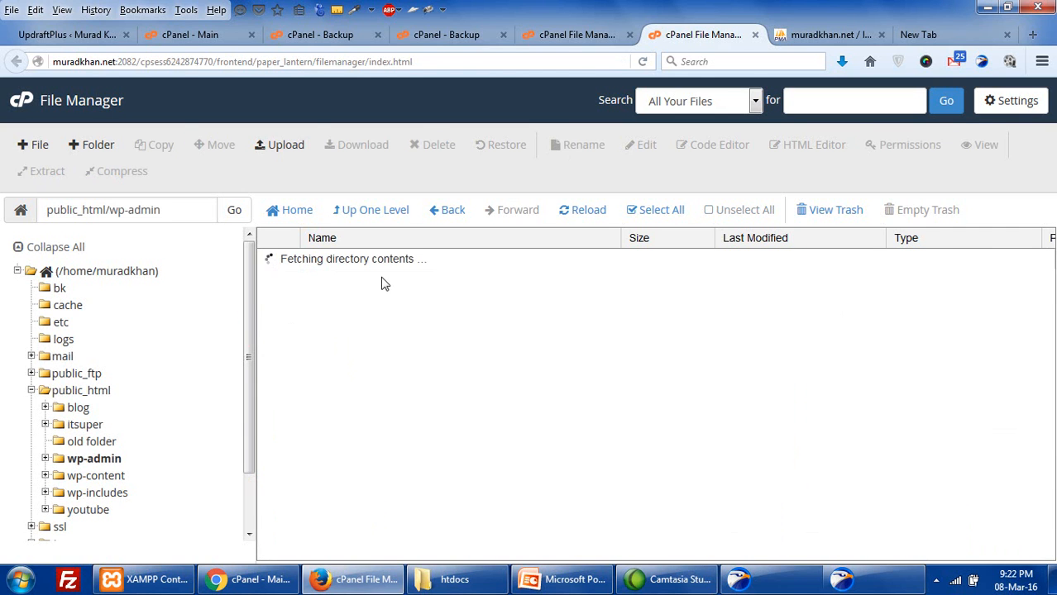
left_click(922, 34)
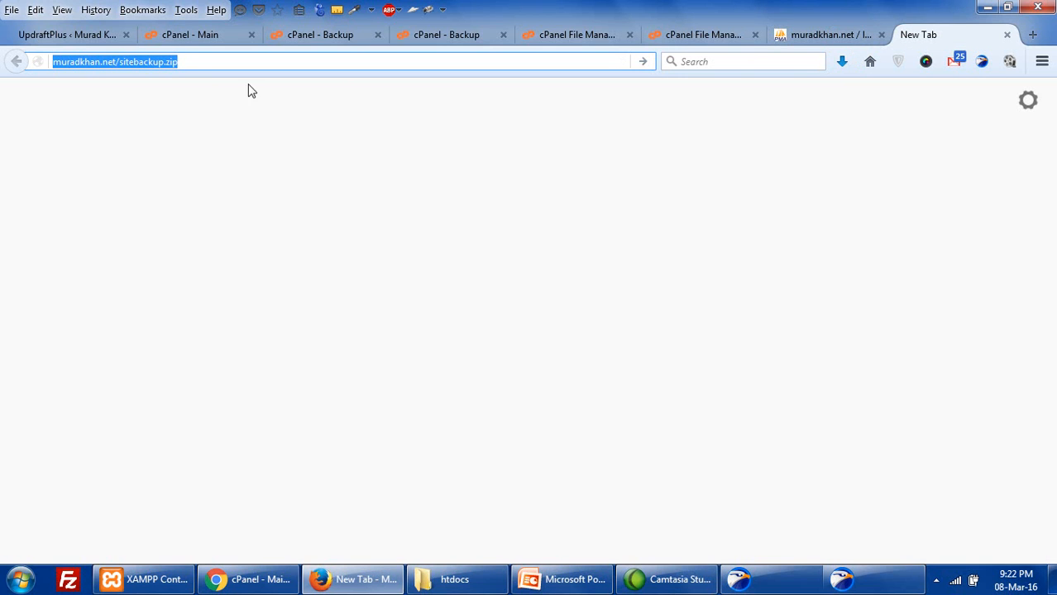
- Insert 'wp-admin/' into the backup address, delete the stray 's', then reach UpdraftPlus Backup/Restore
left_click(125, 63)
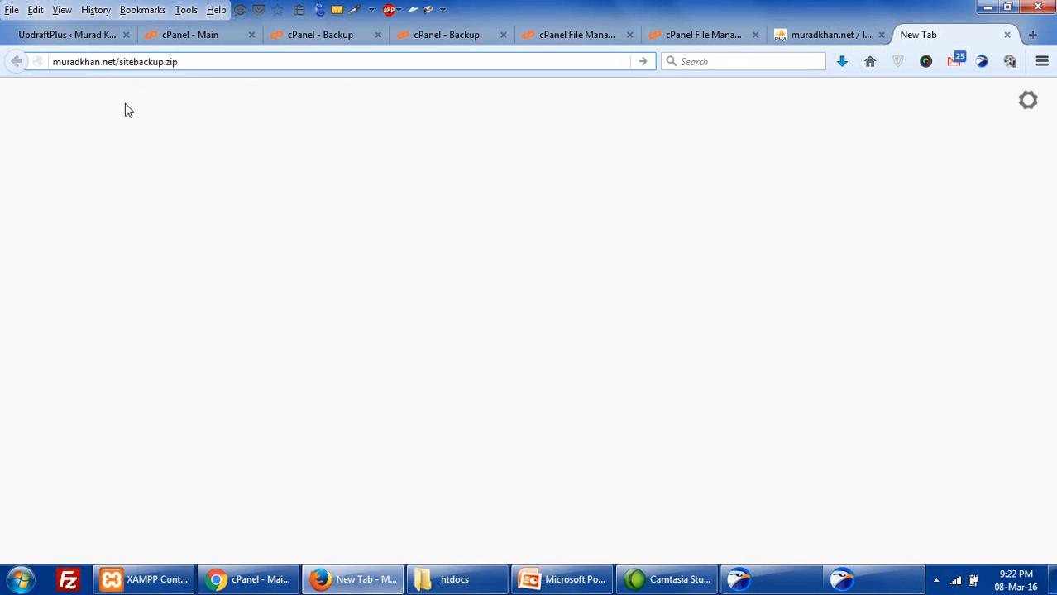
type("wp-admi")
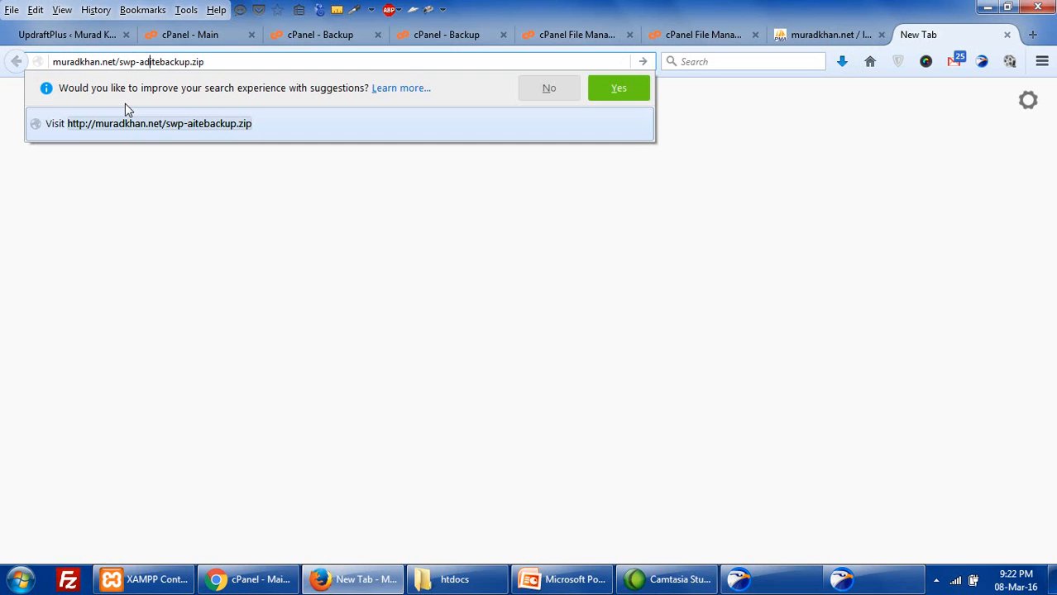
type("n/")
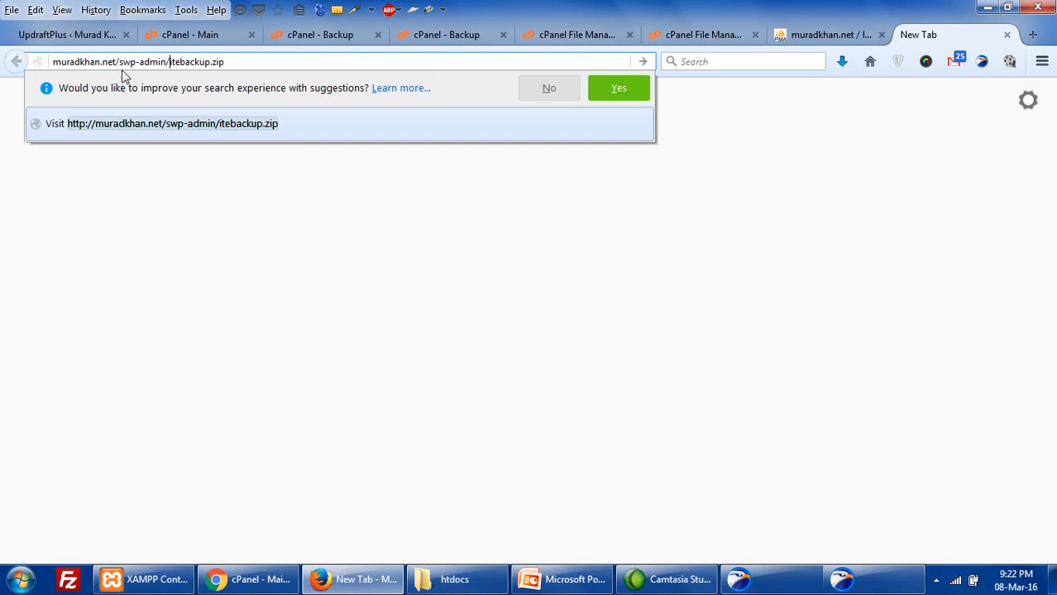
left_click(122, 64)
key("BackSpace")
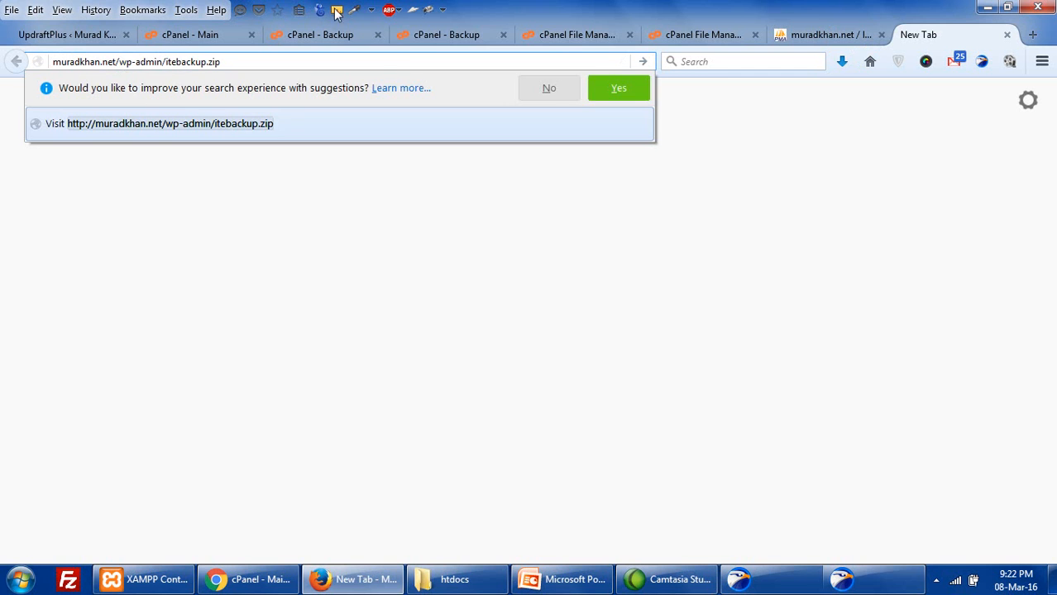
left_click(565, 37)
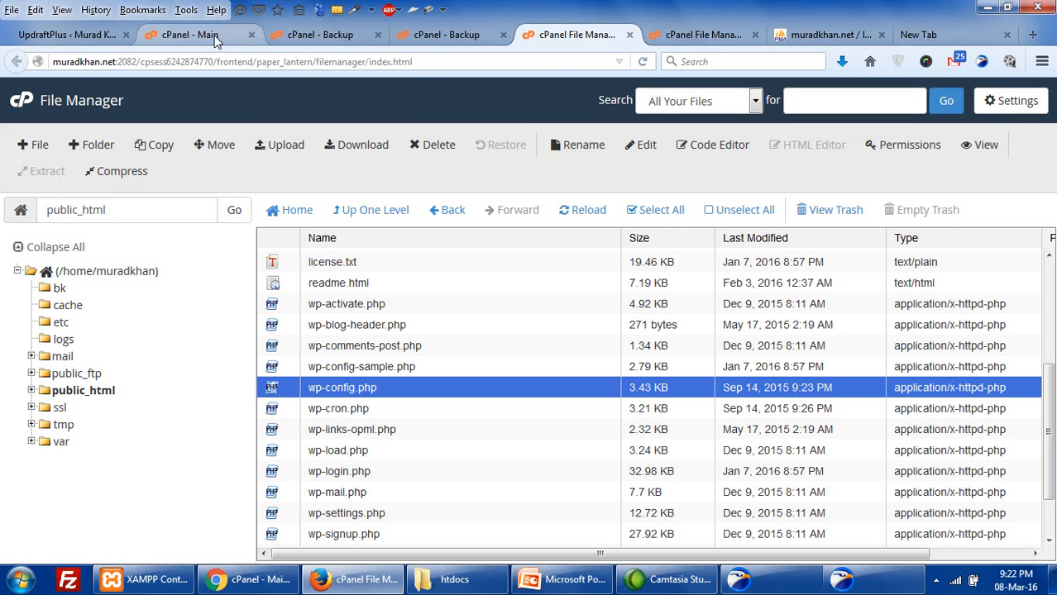
left_click(58, 33)
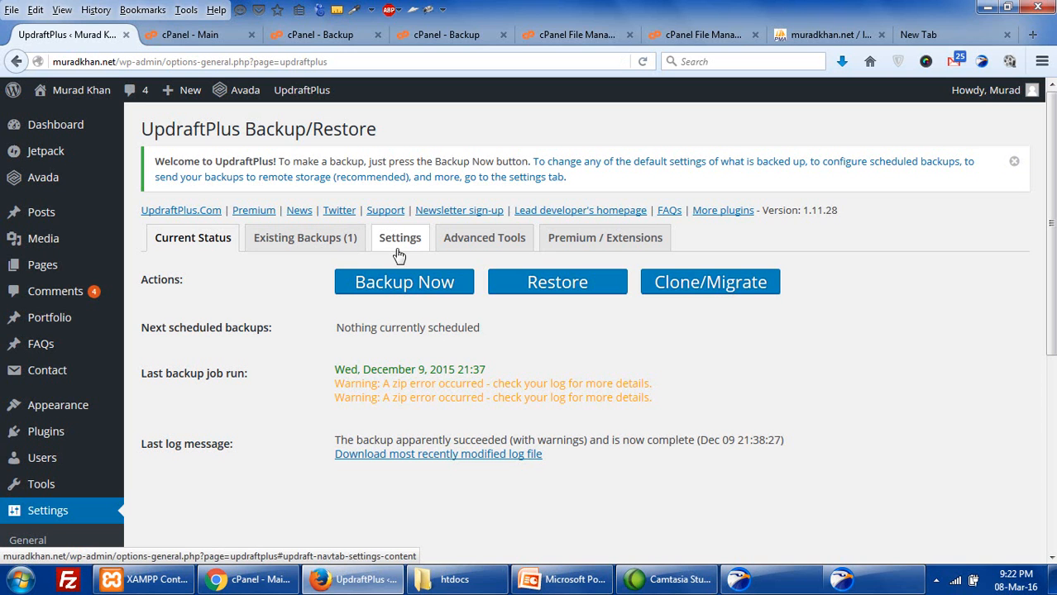
- Review the included file groups and launch a one-time backup of database, plugins, themes and uploads
left_click(380, 289)
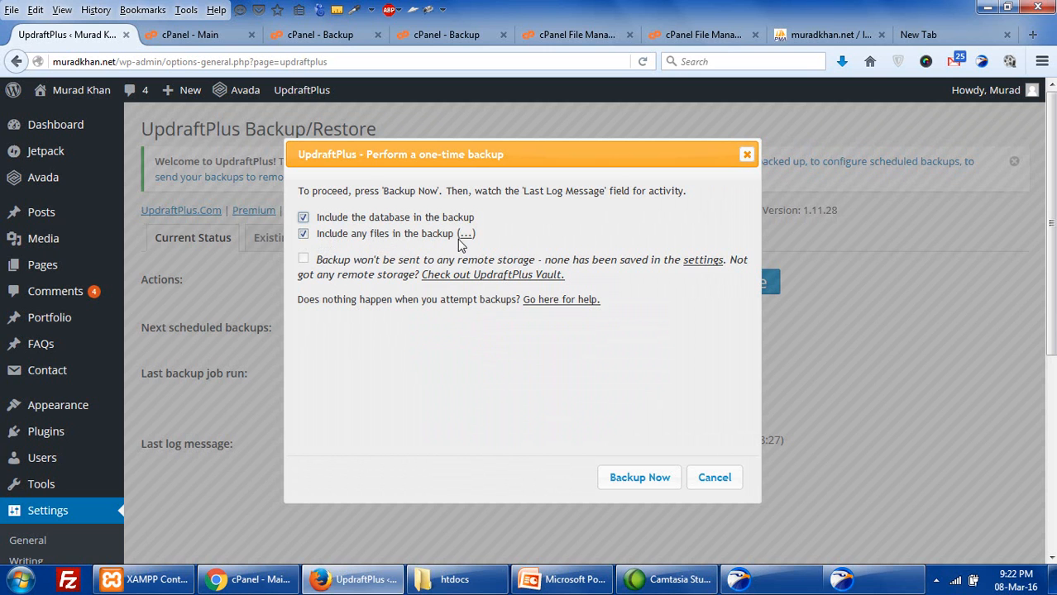
left_click(466, 234)
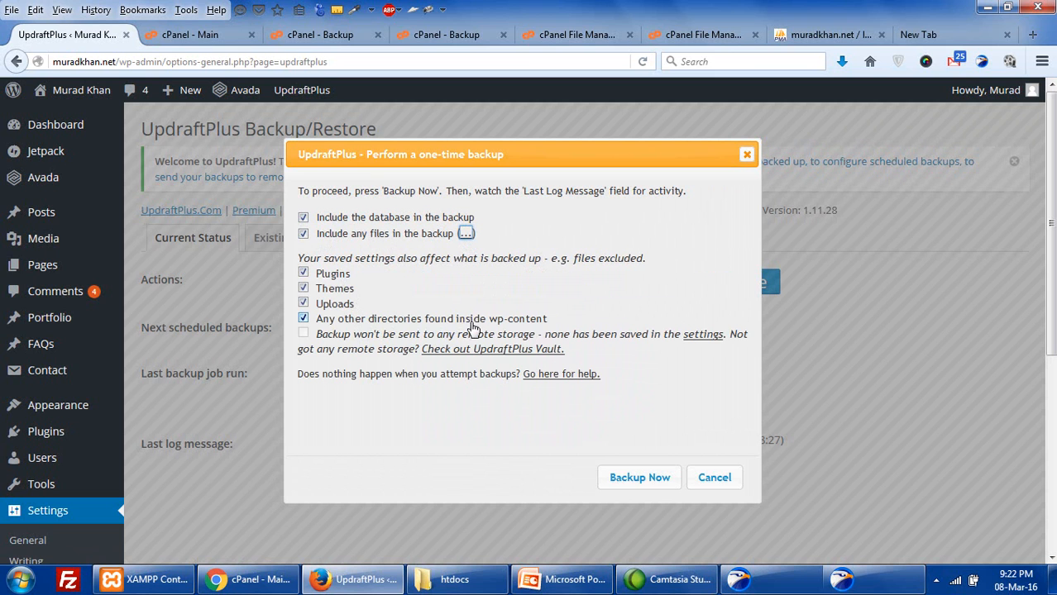
mouse_move(533, 329)
left_click(629, 470)
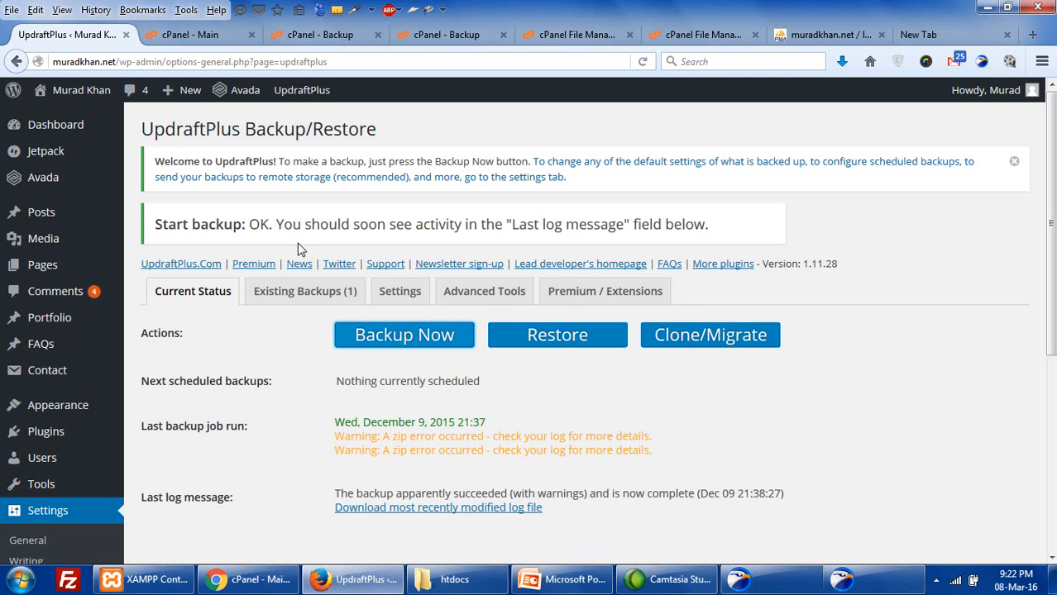
- Open Existing Backups and request the Dec 09, 2015 database and plugins downloads
scroll(488, 398, "down", 2)
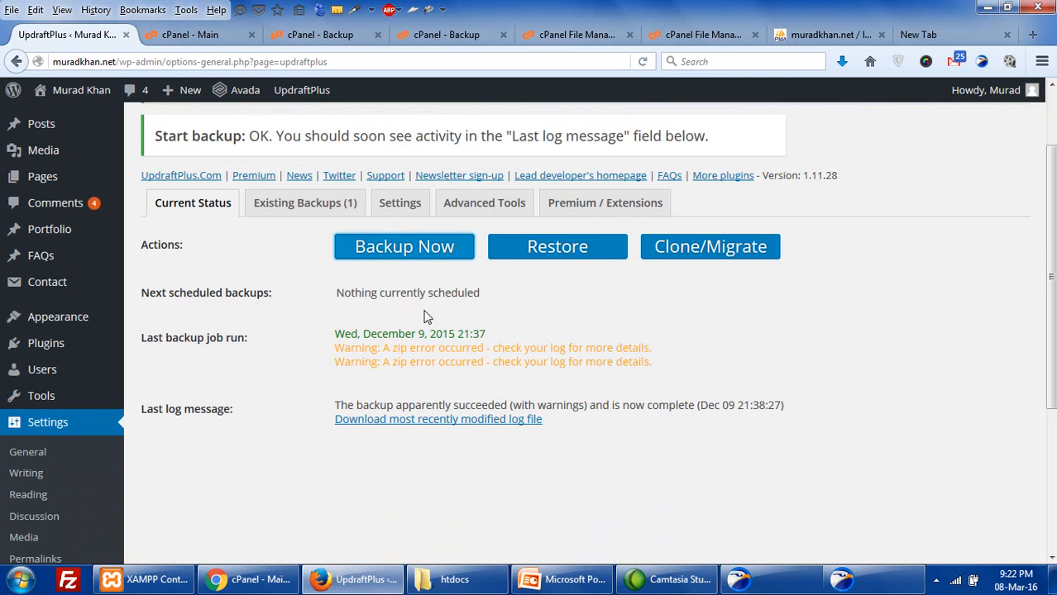
left_click(330, 211)
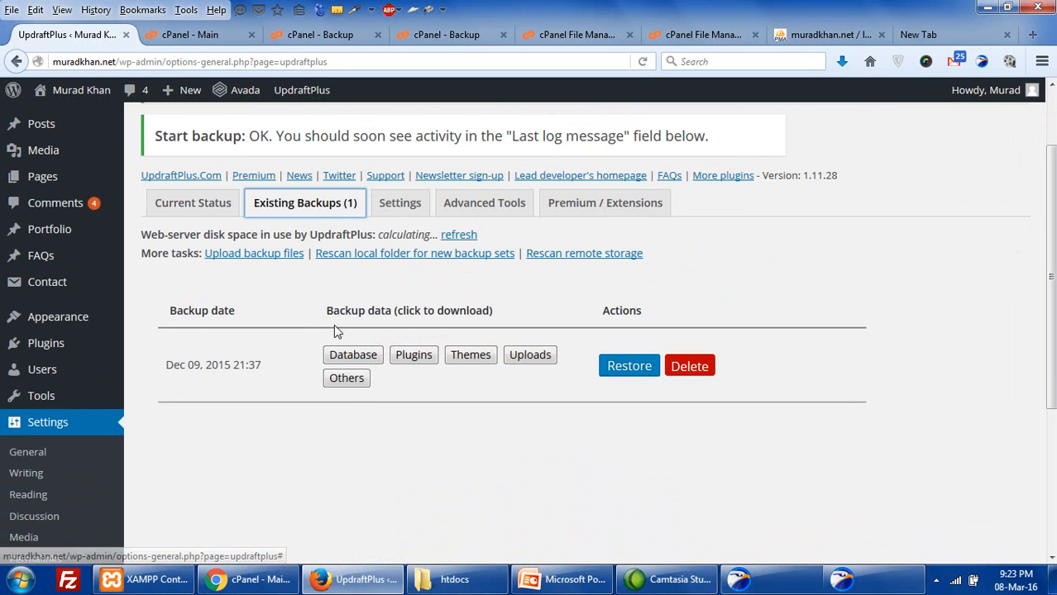
left_click(344, 357)
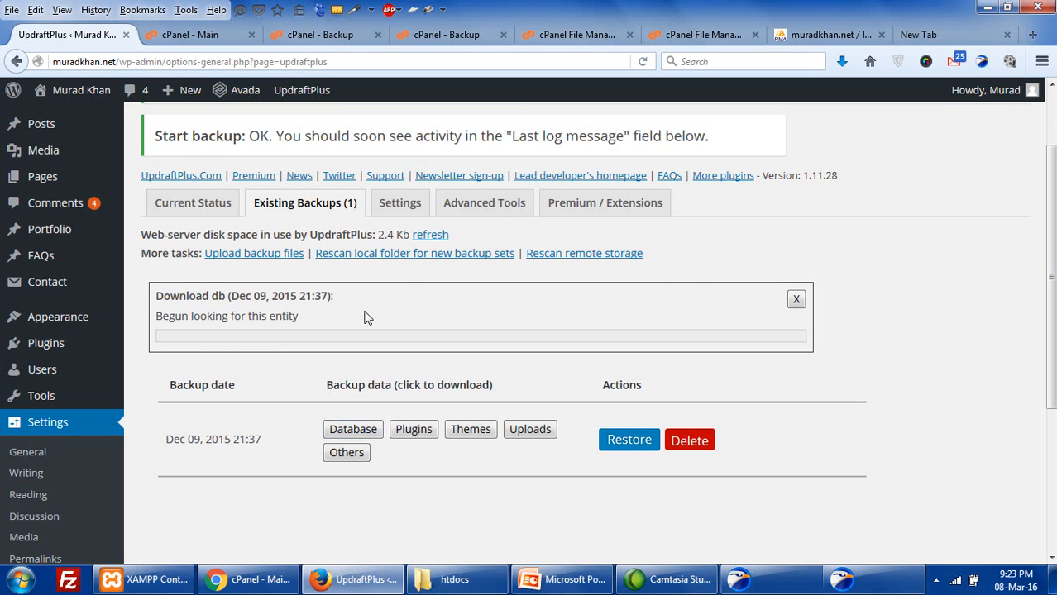
left_click(345, 423)
left_click(419, 428)
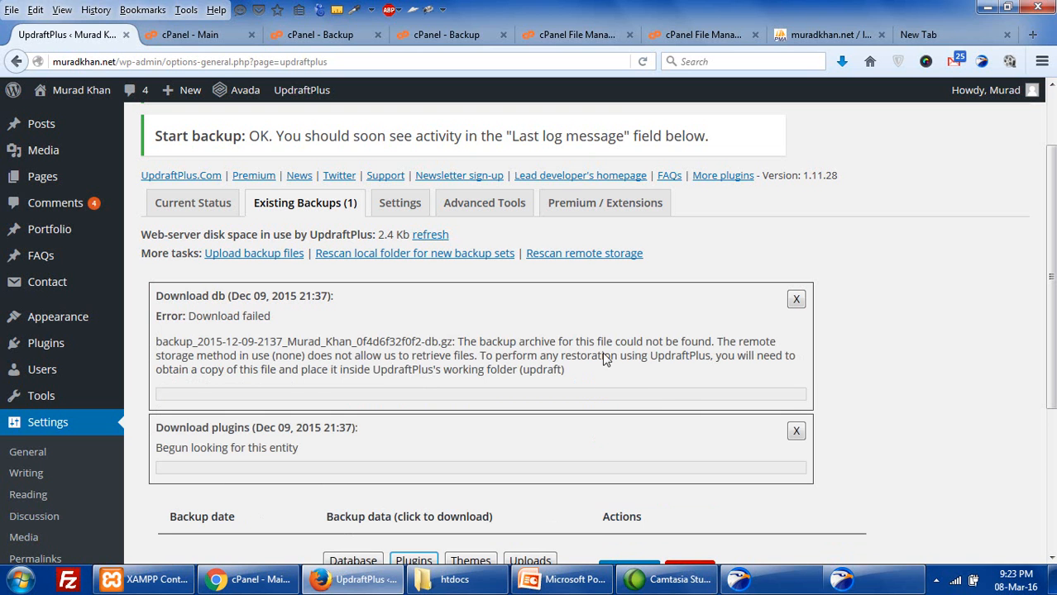
- Start deleting the Dec 09, 2015 backup set, cancel the deletion, and return to Current Status
scroll(612, 368, "down", 4)
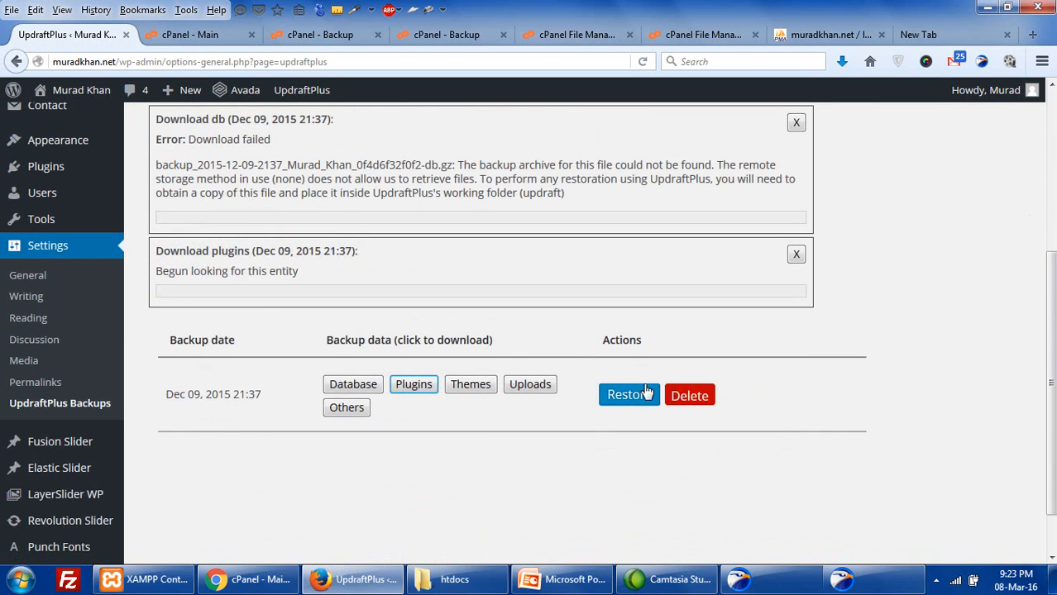
scroll(647, 391, "up", 5)
scroll(650, 390, "down", 4)
left_click(691, 434)
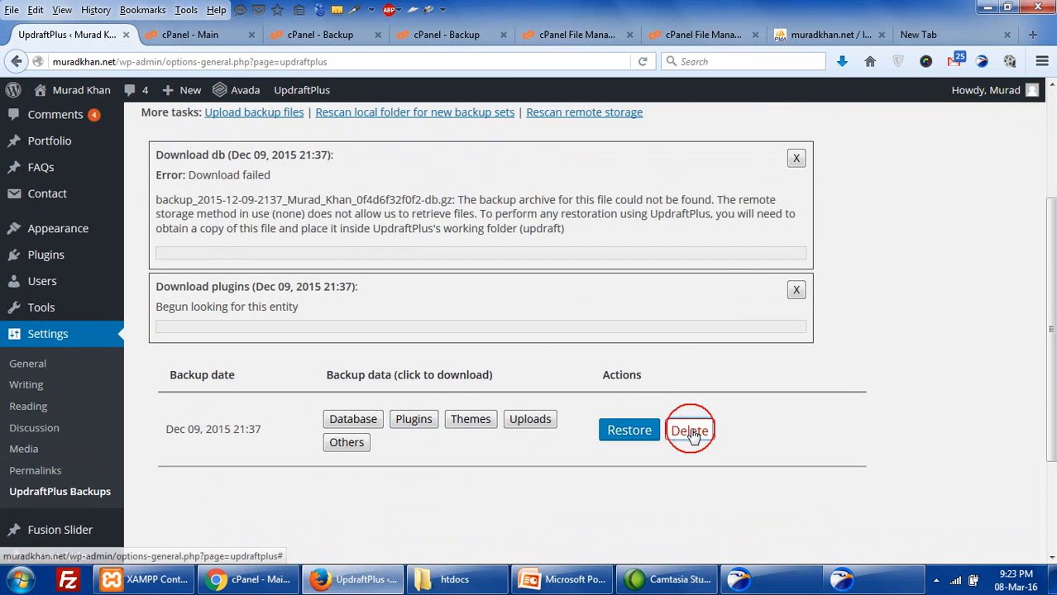
scroll(645, 479, "up", 4)
scroll(591, 512, "down", 3)
left_click(582, 489)
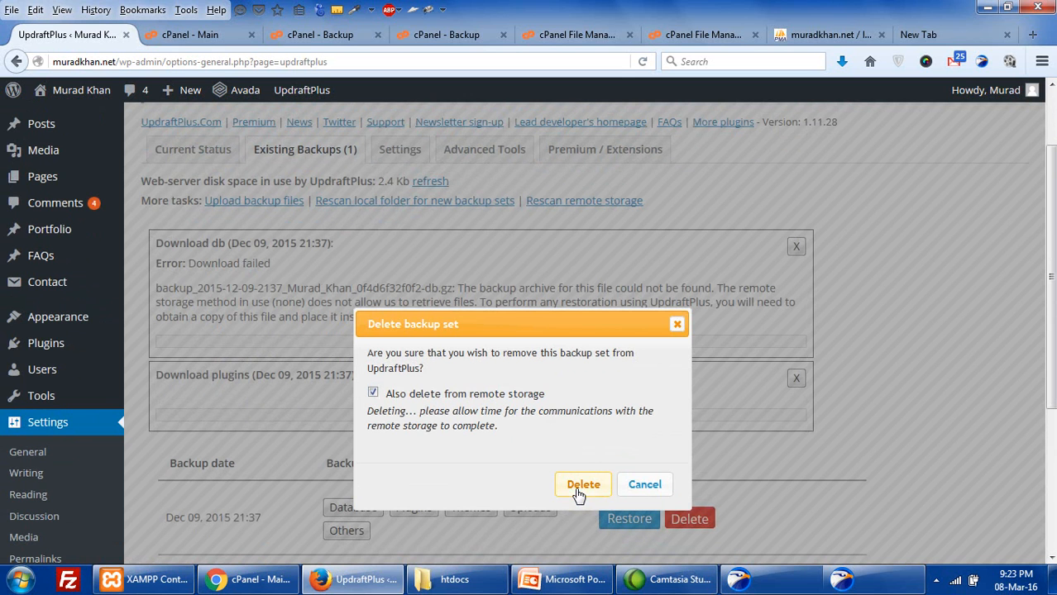
left_click(630, 485)
scroll(383, 361, "up", 2)
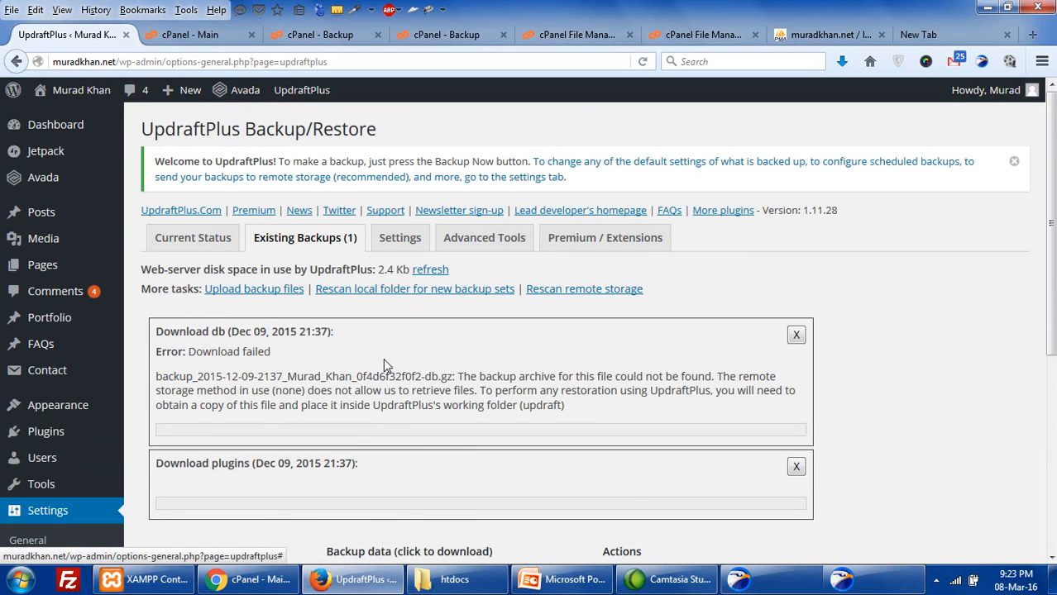
left_click(209, 236)
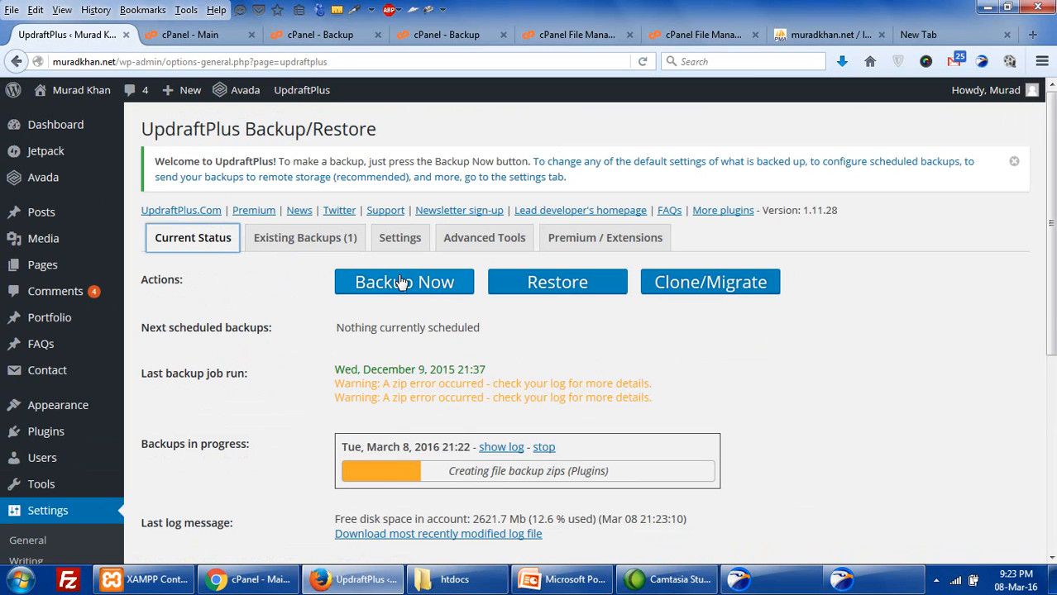
- Close the failed database and plugins download messages, then return to Current Status
scroll(379, 472, "down", 2)
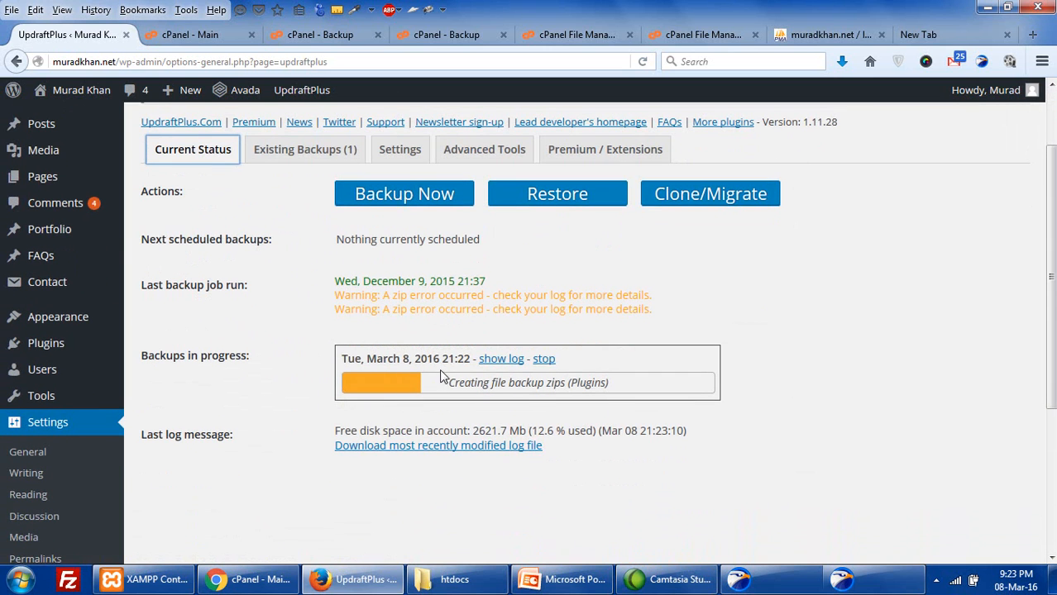
left_click_drag(608, 389, 508, 384)
left_click(339, 154)
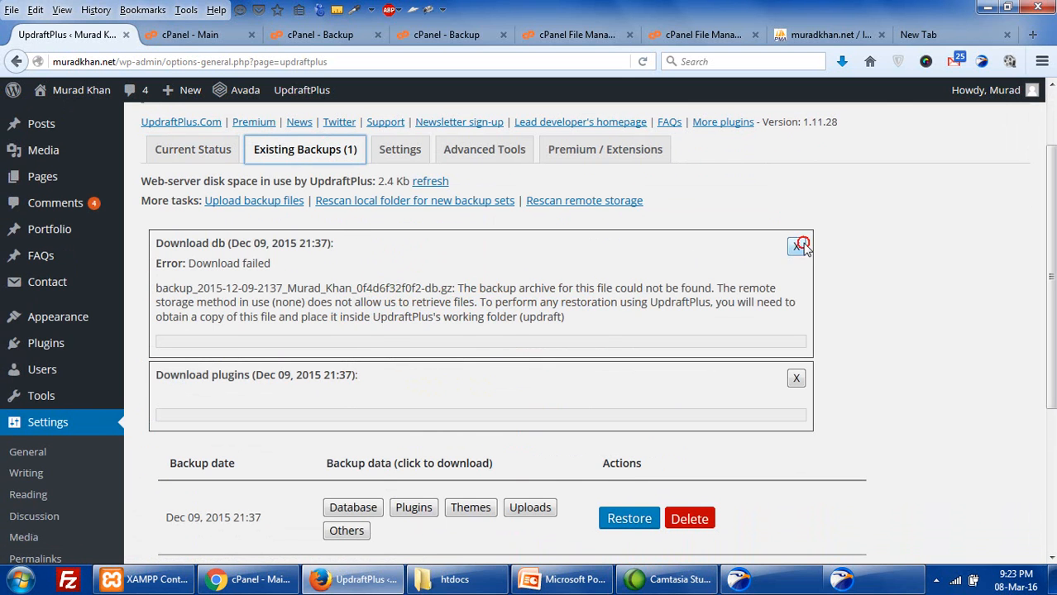
left_click(796, 246)
left_click(797, 246)
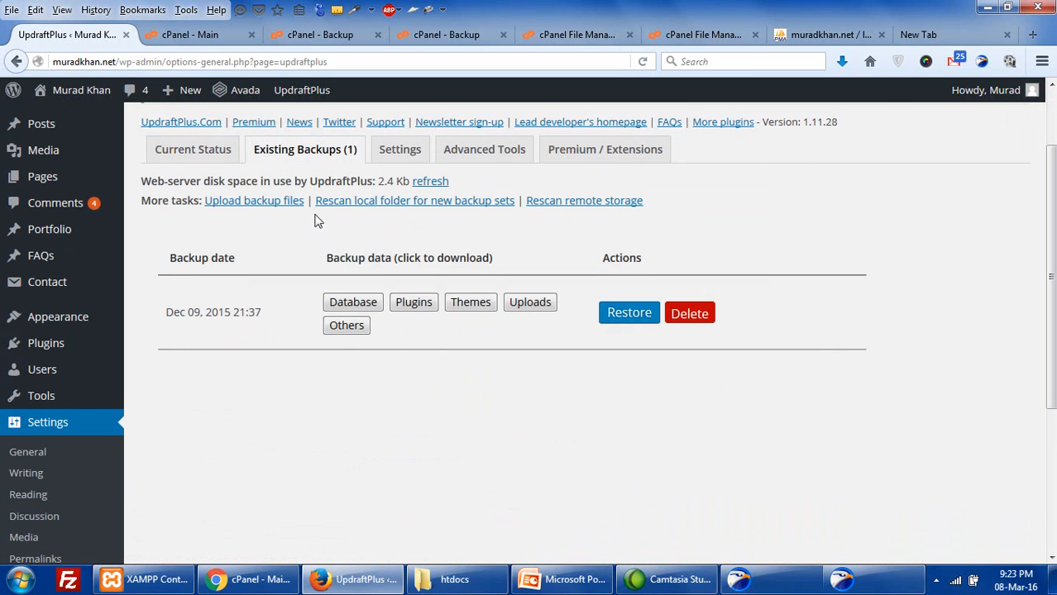
left_click(187, 156)
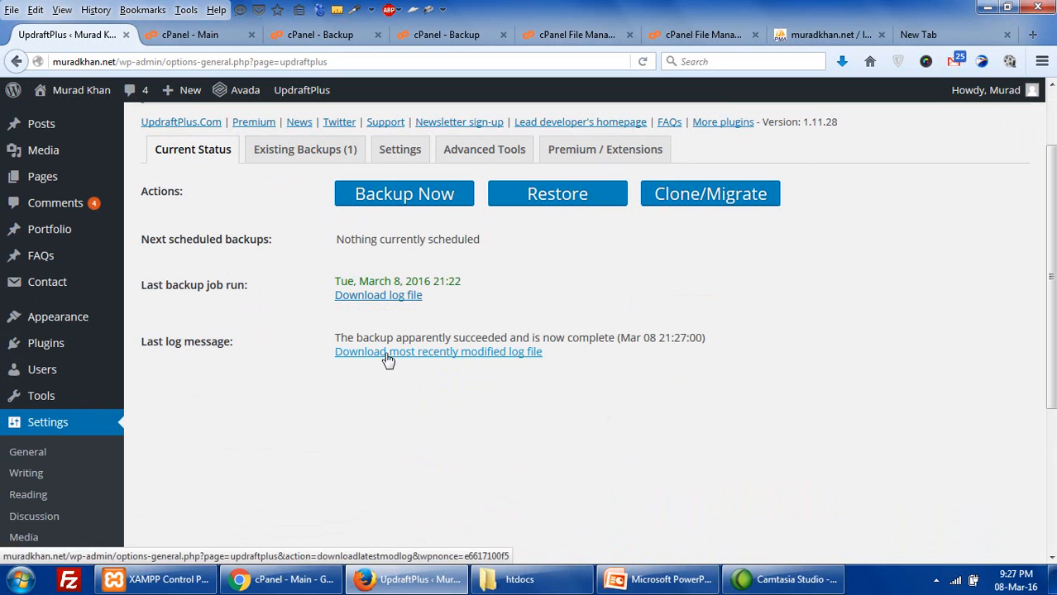
- Refresh the disk-space figure and download the March 8, 2016 backup's 1.62 MB database archive
scroll(318, 197, "up", 2)
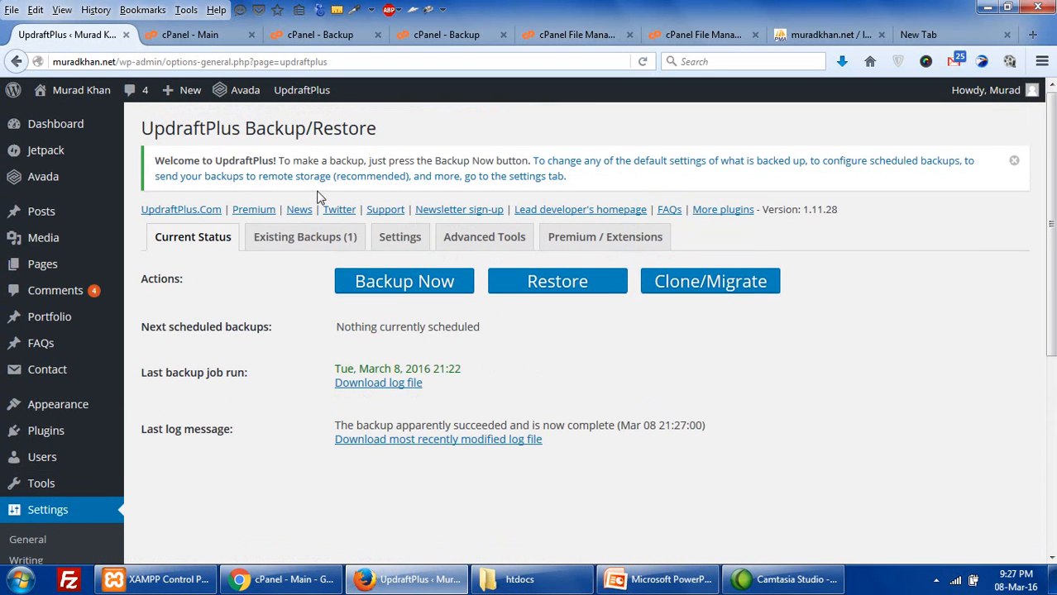
left_click(303, 239)
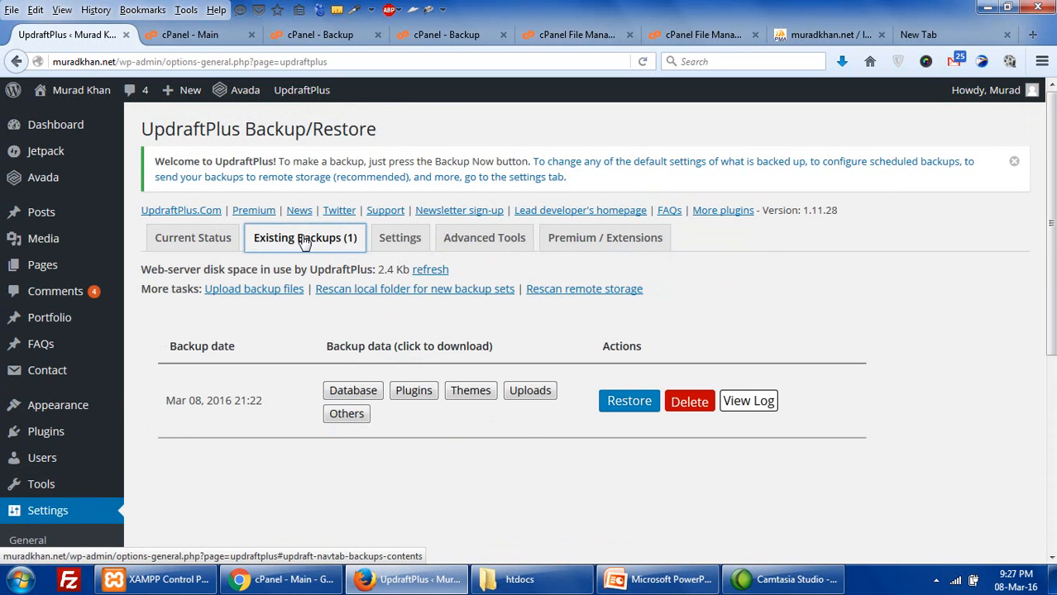
left_click(427, 272)
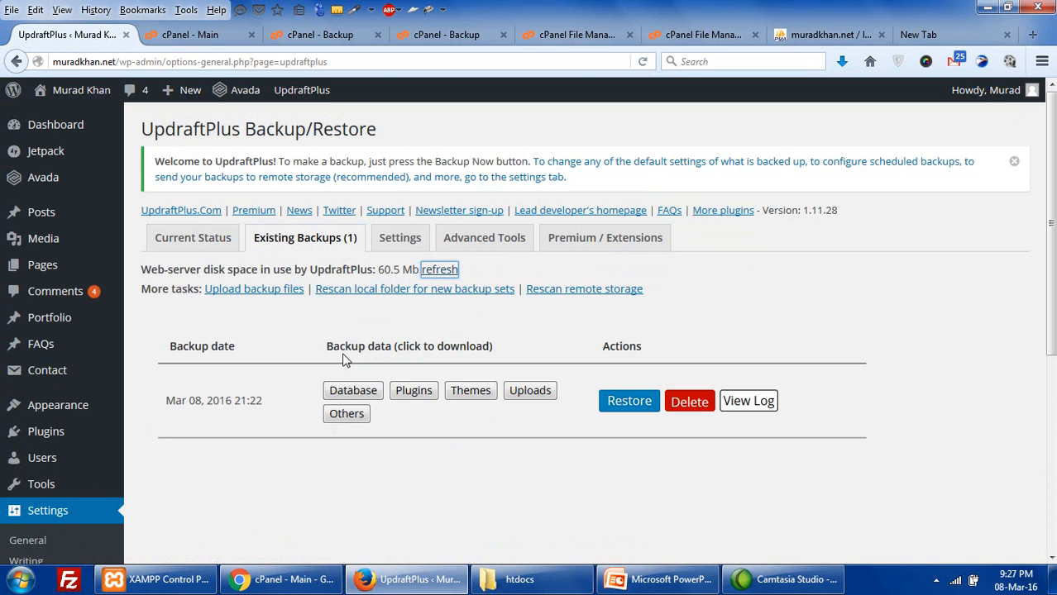
left_click(352, 397)
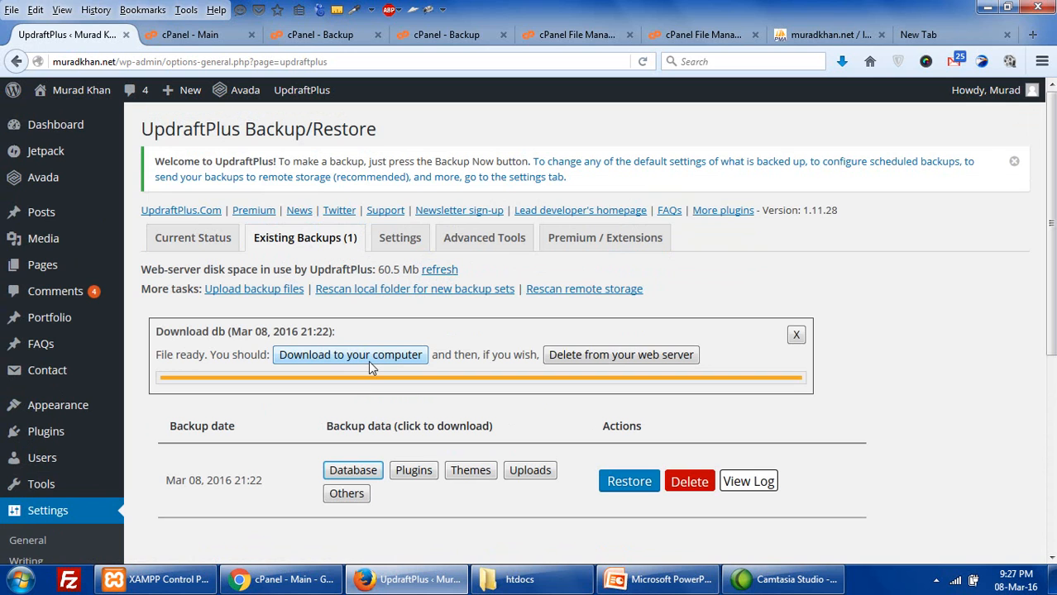
left_click(370, 367)
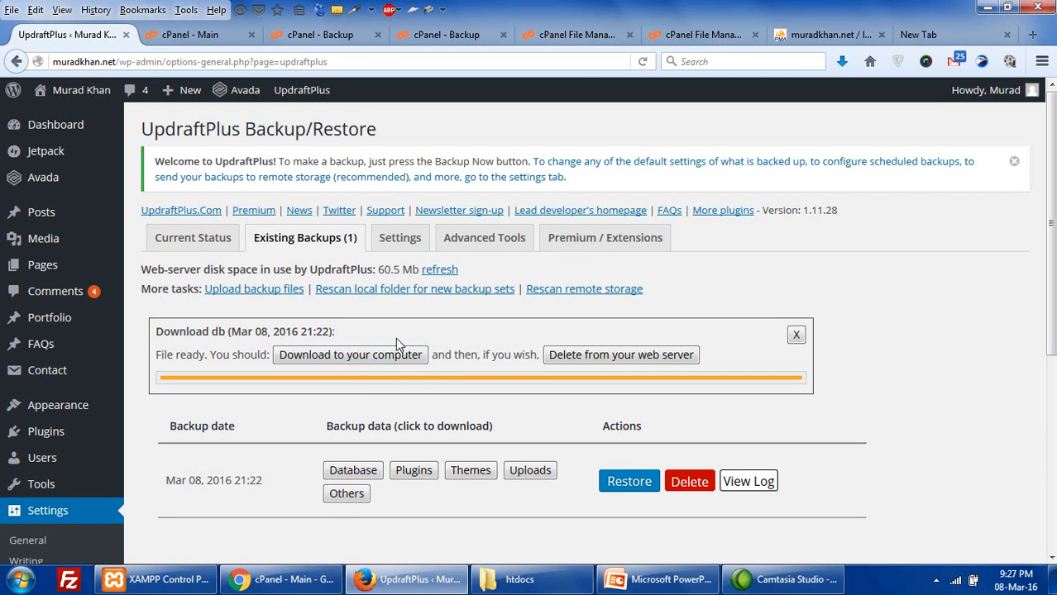
left_click(391, 364)
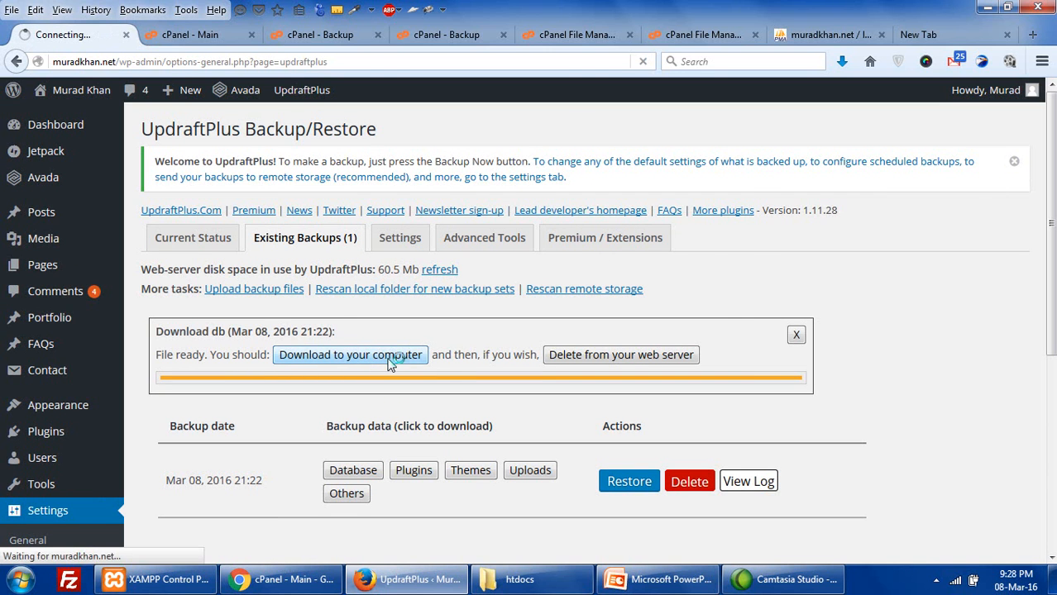
left_click(548, 340)
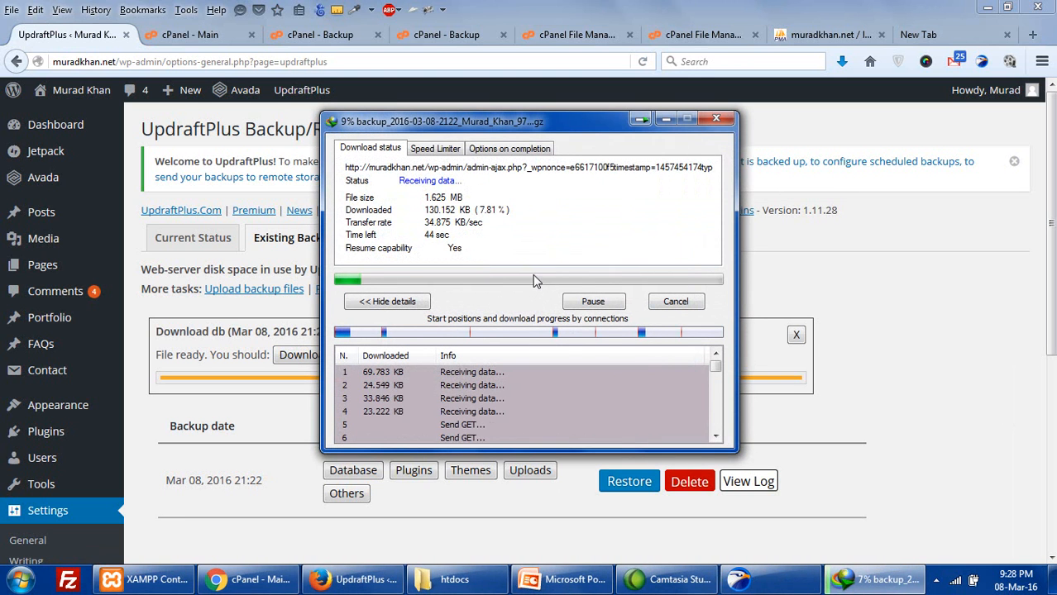
left_click(872, 282)
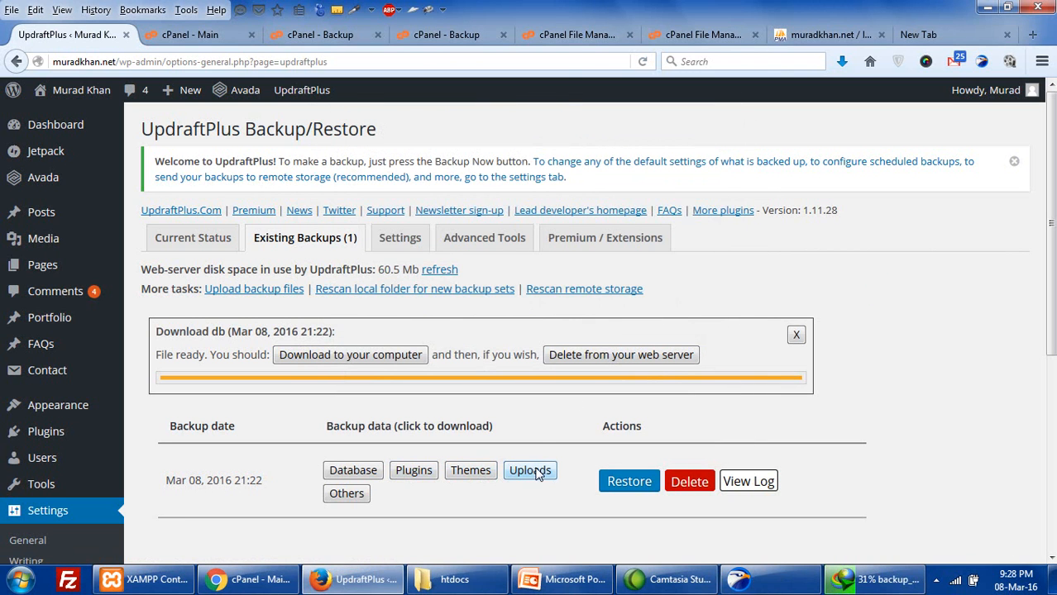
scroll(637, 488, "down", 3)
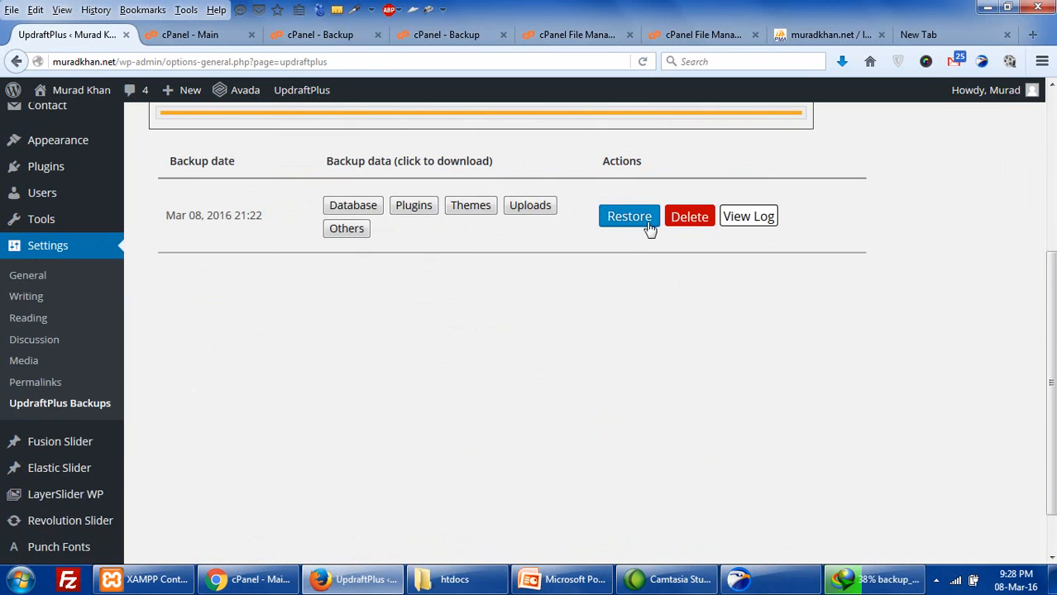
scroll(637, 265, "up", 2)
left_click(631, 394)
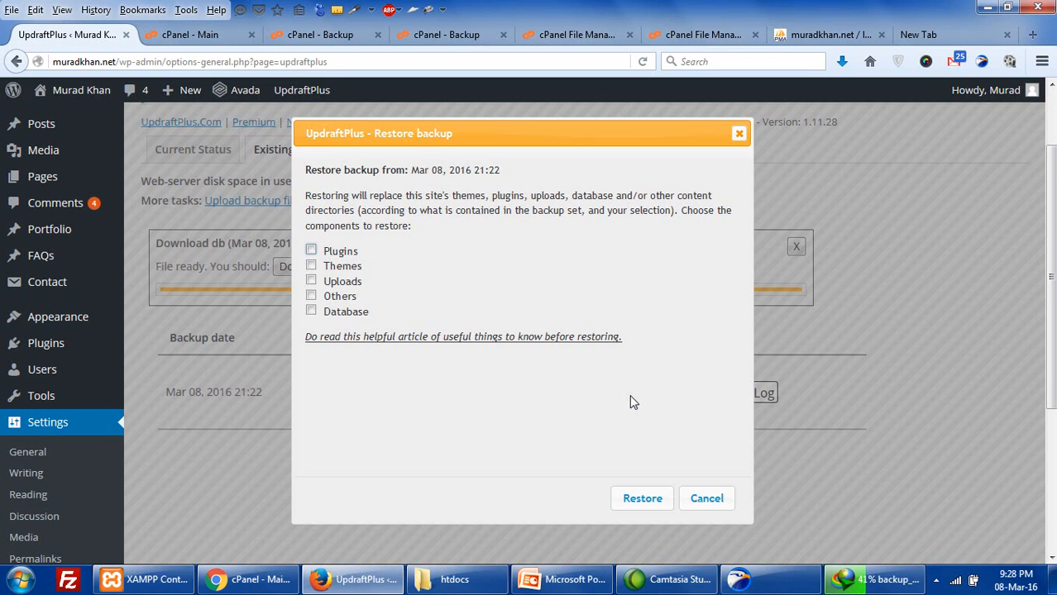
left_click(311, 281)
left_click(310, 252)
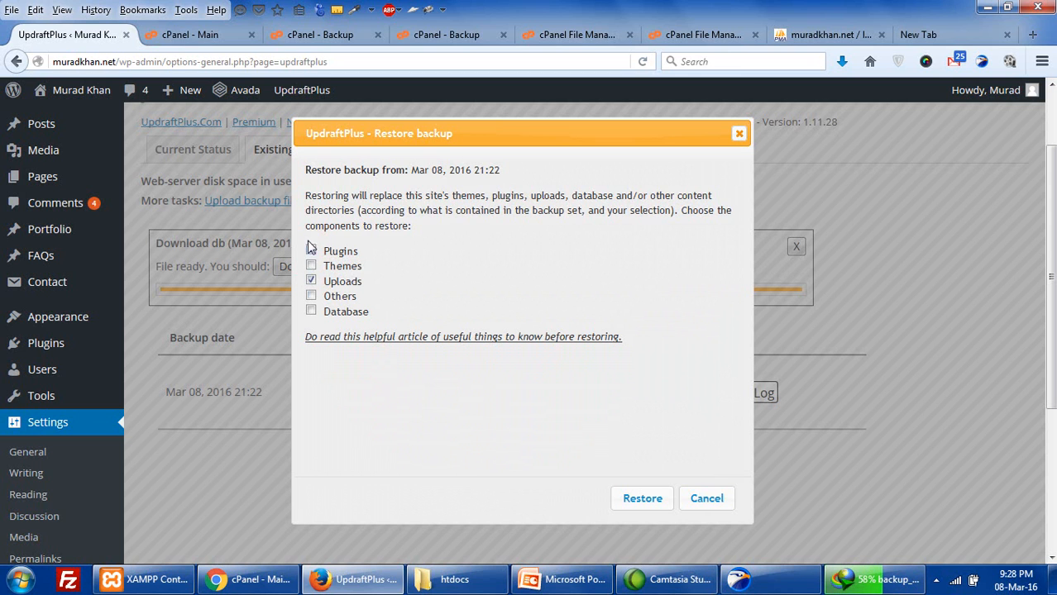
left_click(311, 265)
left_click(311, 295)
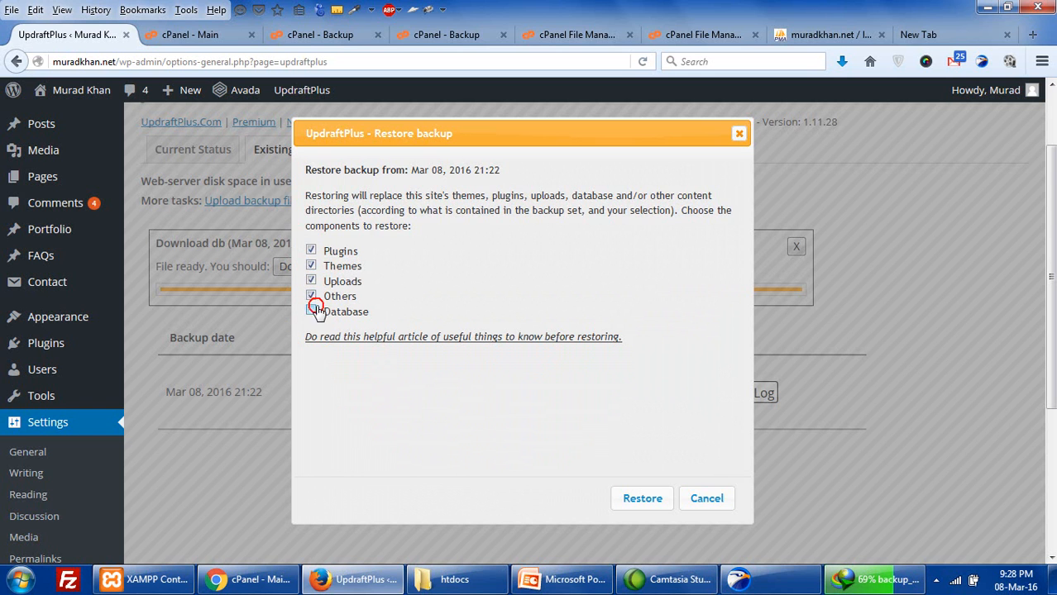
left_click(311, 311)
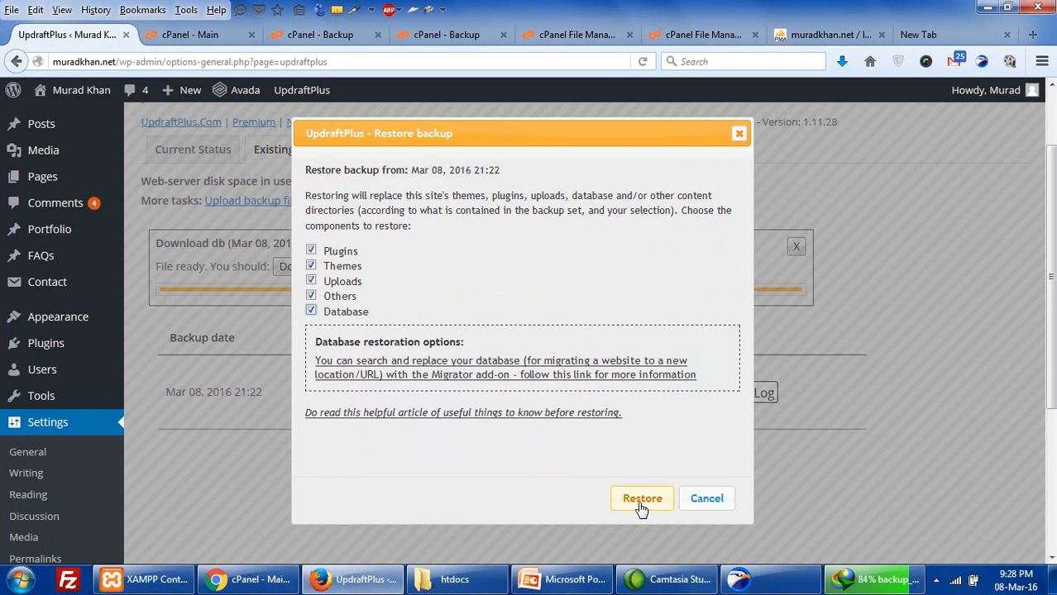
left_click(705, 499)
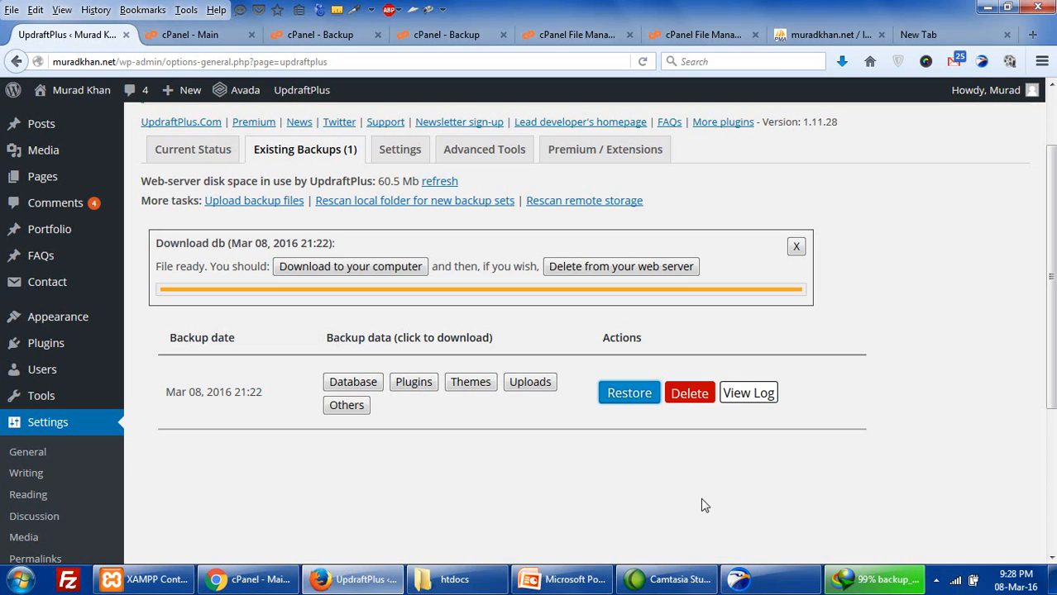
left_click(877, 580)
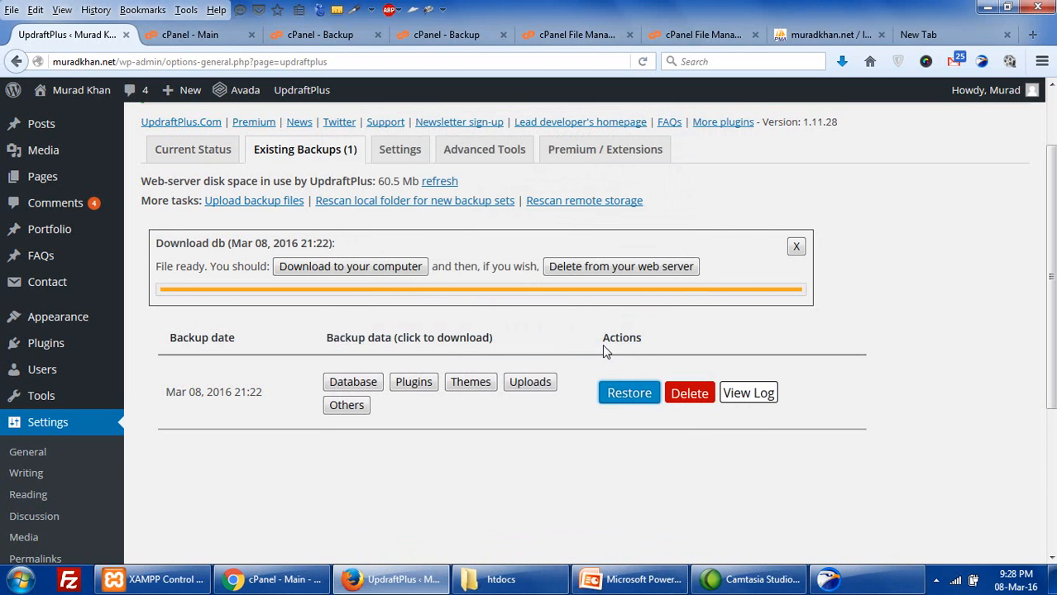
- Launch Internet Download Manager from the Windows Start menu
left_click(937, 583)
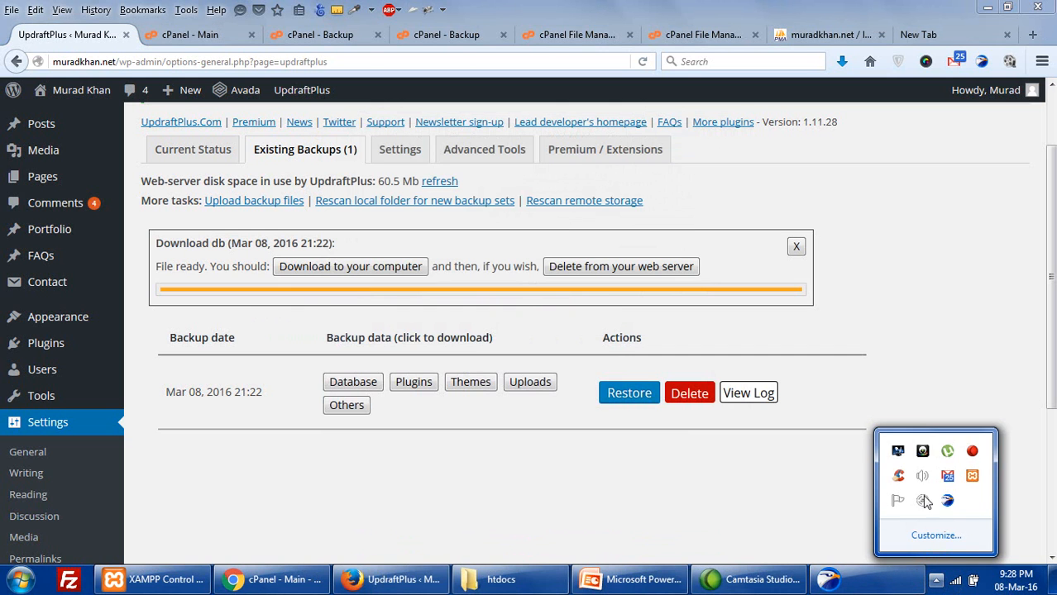
left_click(18, 579)
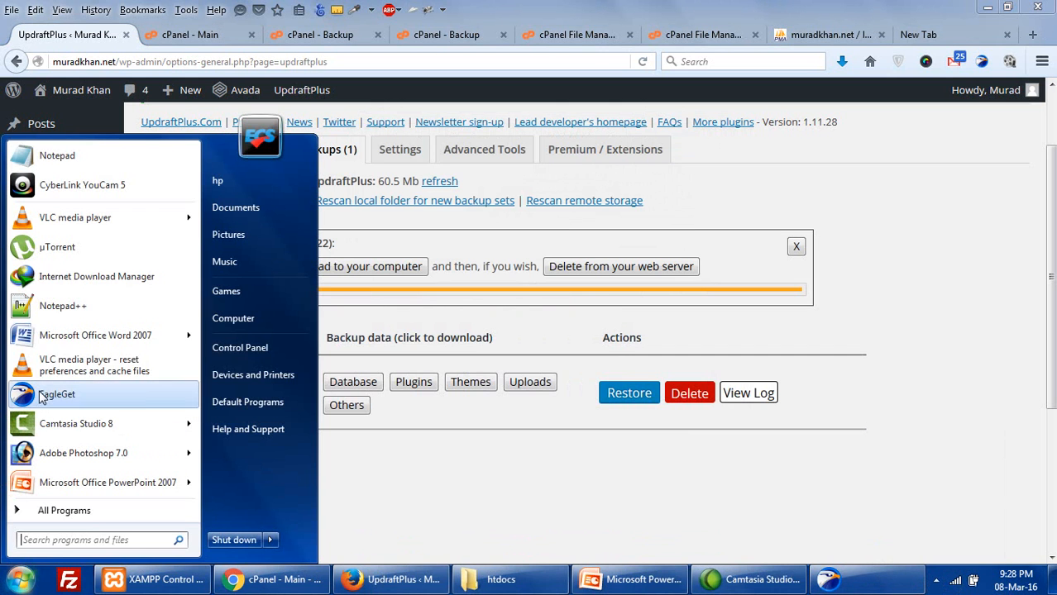
left_click(91, 278)
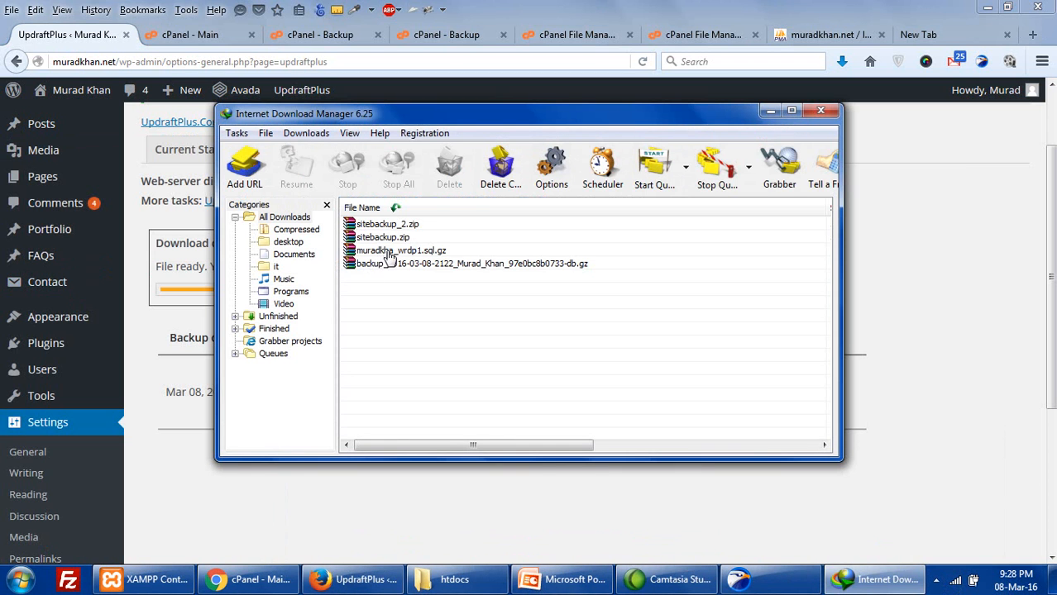
- Open the downloaded database backup archive in WinRAR to verify its 11,986,380-byte file
double_click(466, 120)
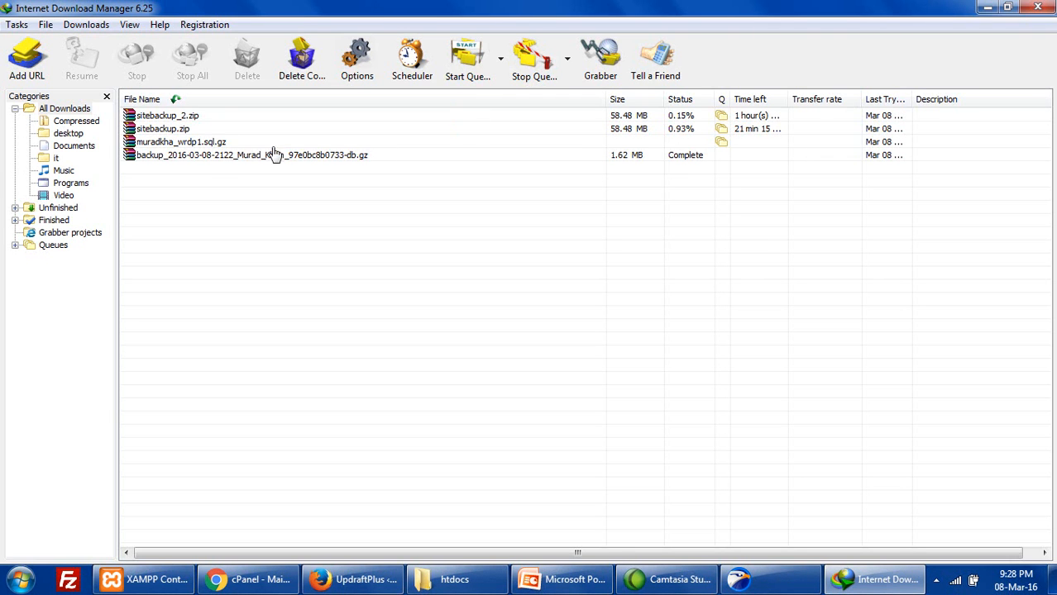
double_click(217, 157)
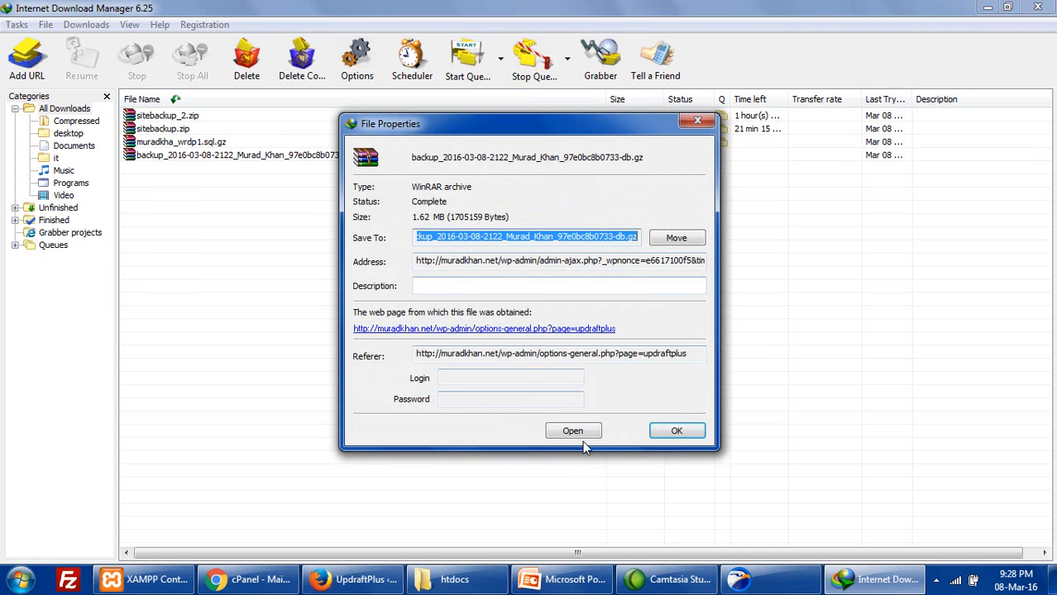
left_click(570, 431)
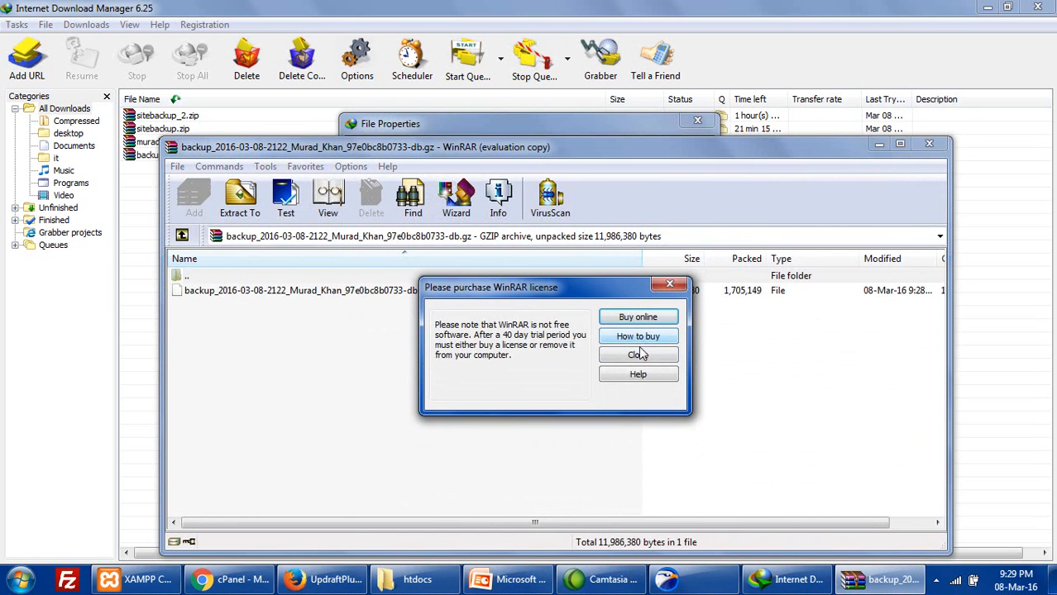
left_click(638, 354)
left_click(379, 291)
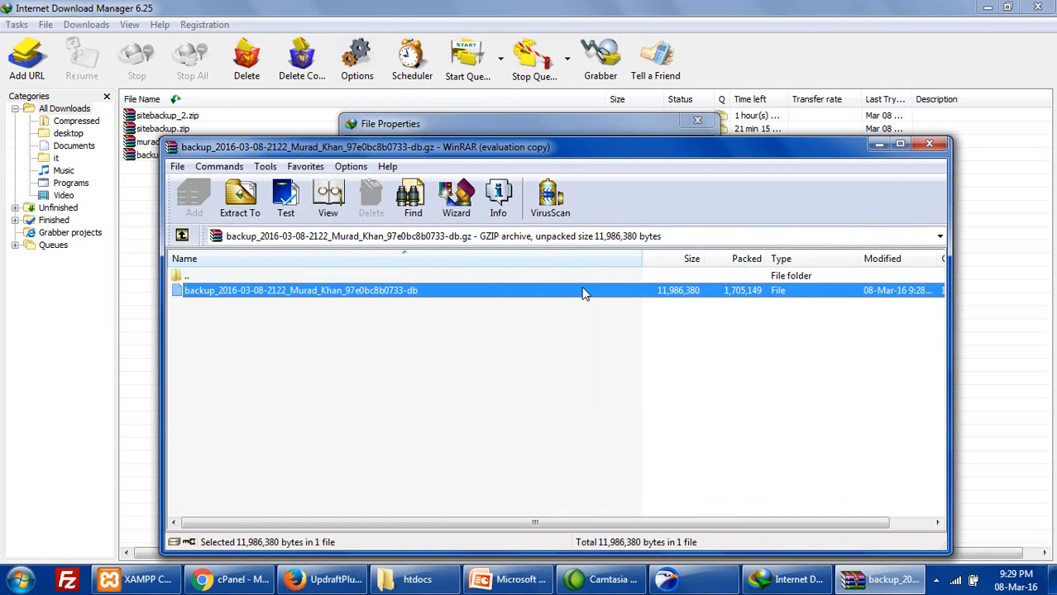
left_click(929, 145)
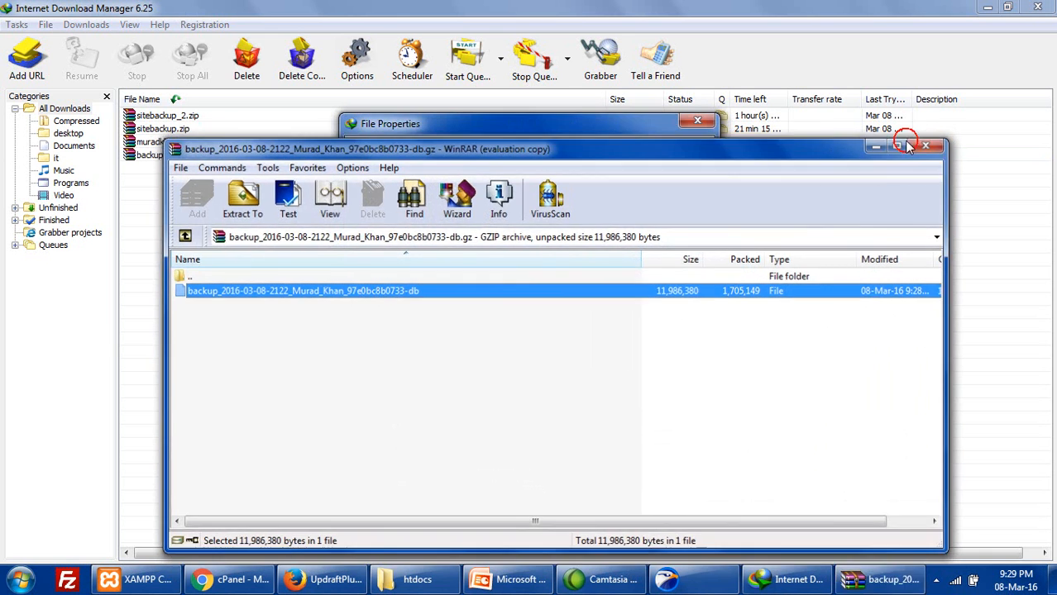
left_click(697, 137)
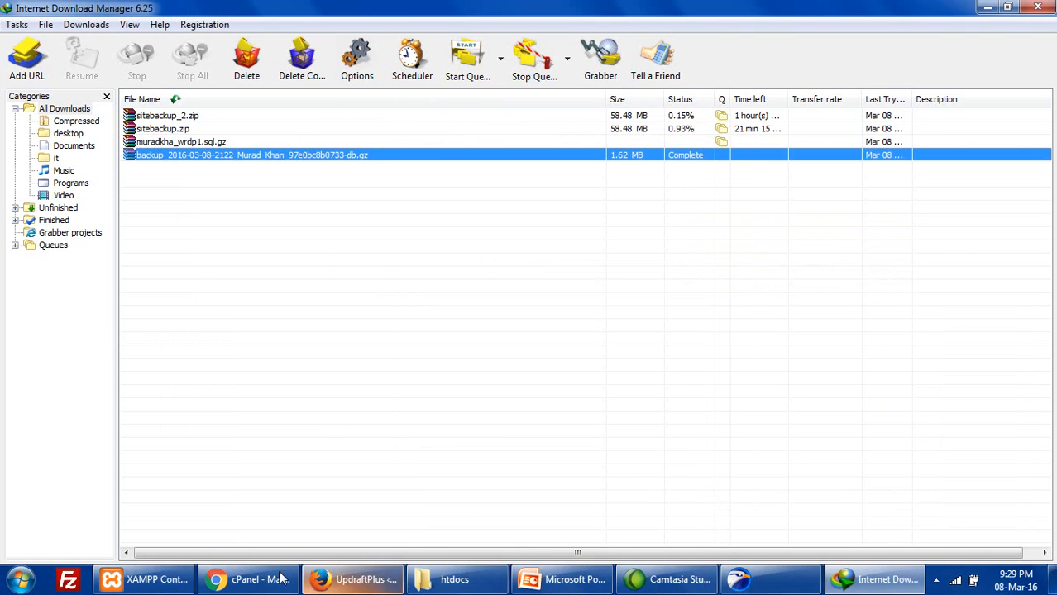
- Open UpdraftPlus Settings and scroll to the Manual backup schedules and remote storage choices
left_click(356, 578)
scroll(430, 332, "up", 2)
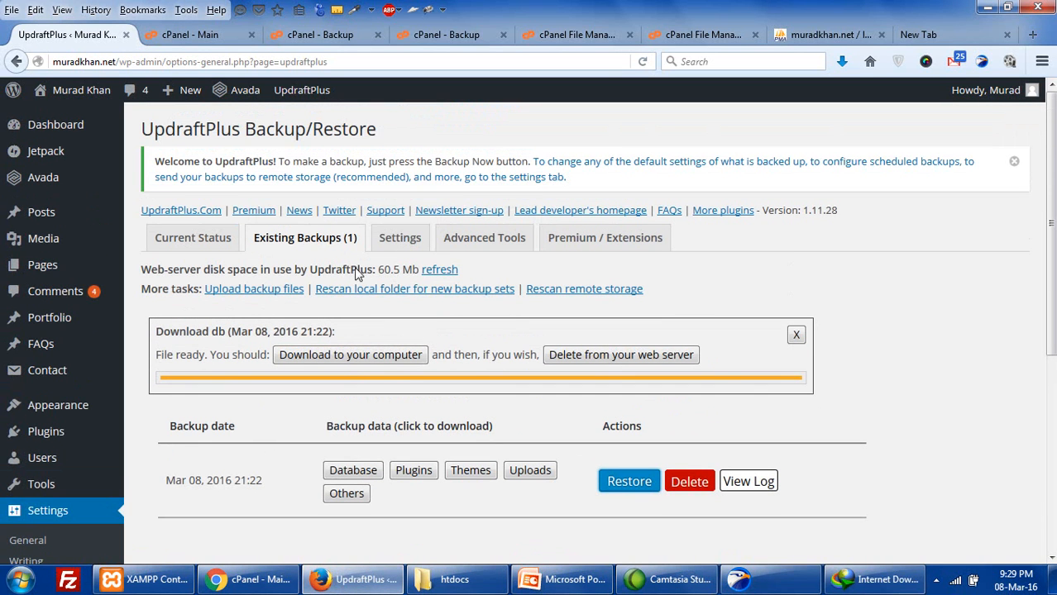
left_click(398, 246)
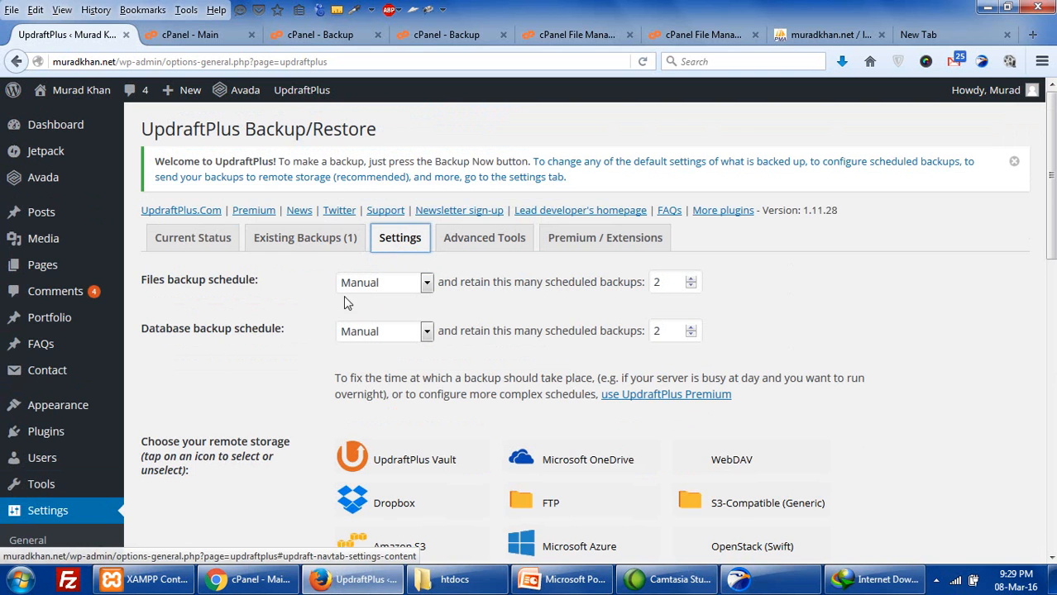
scroll(303, 345, "down", 1)
scroll(307, 386, "down", 3)
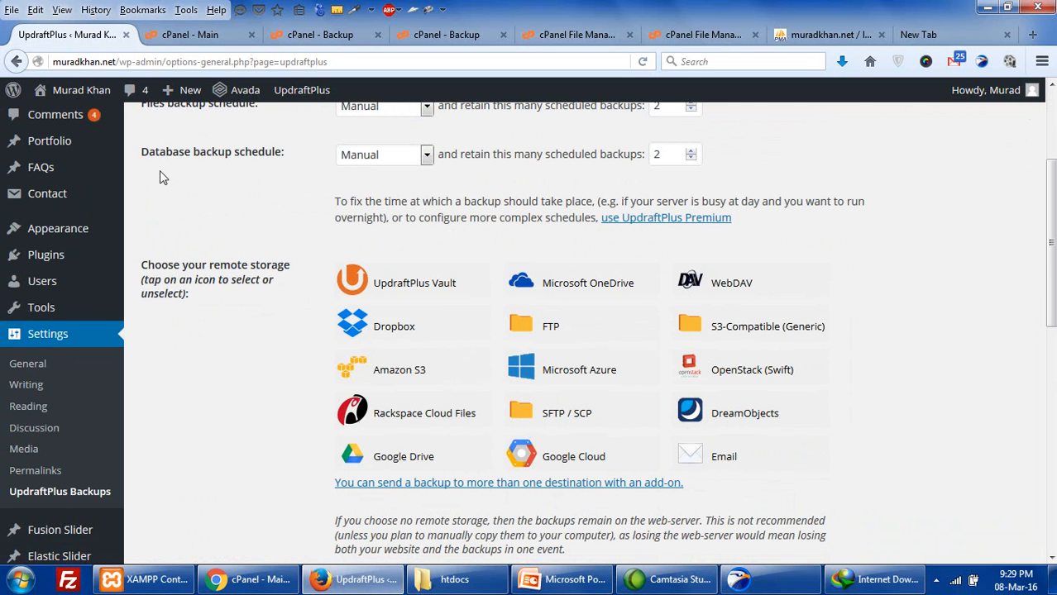
- Reload the cPanel main page's account stats showing 345.2 MB of 2.93 GB disk used
left_click(178, 33)
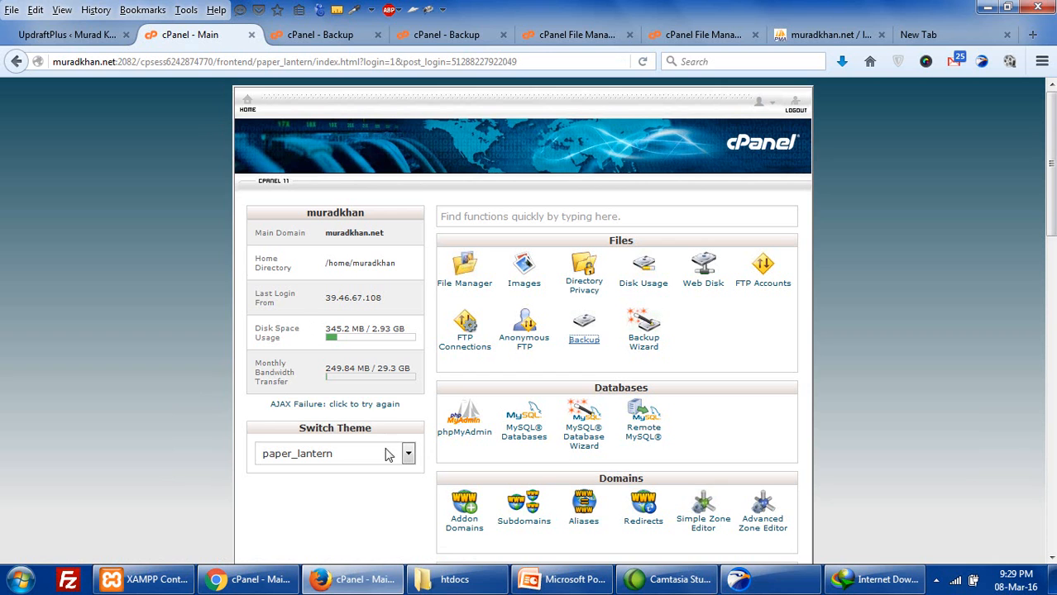
scroll(394, 473, "down", 2)
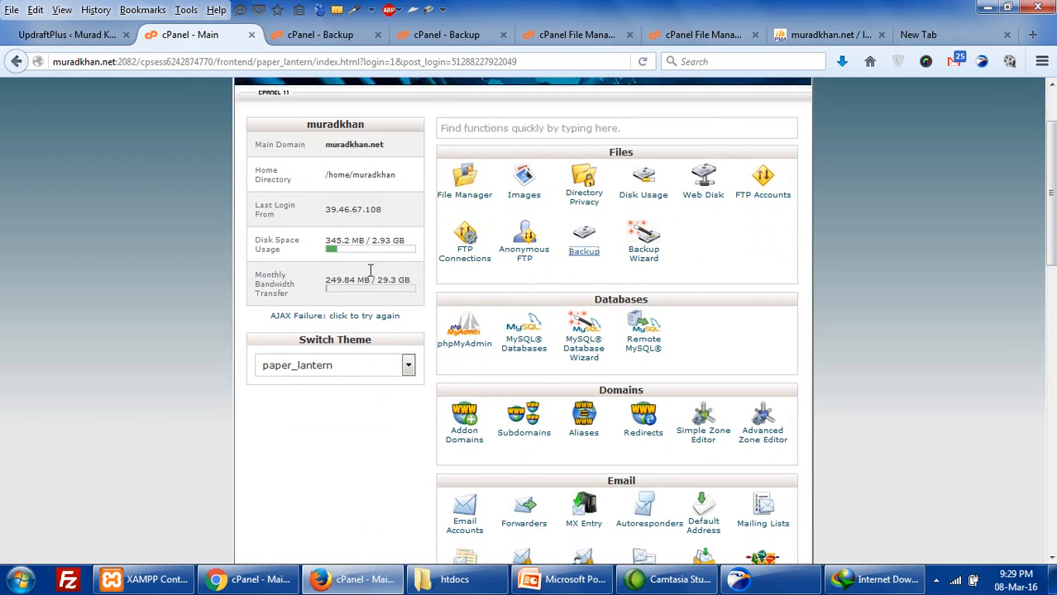
left_click(364, 317)
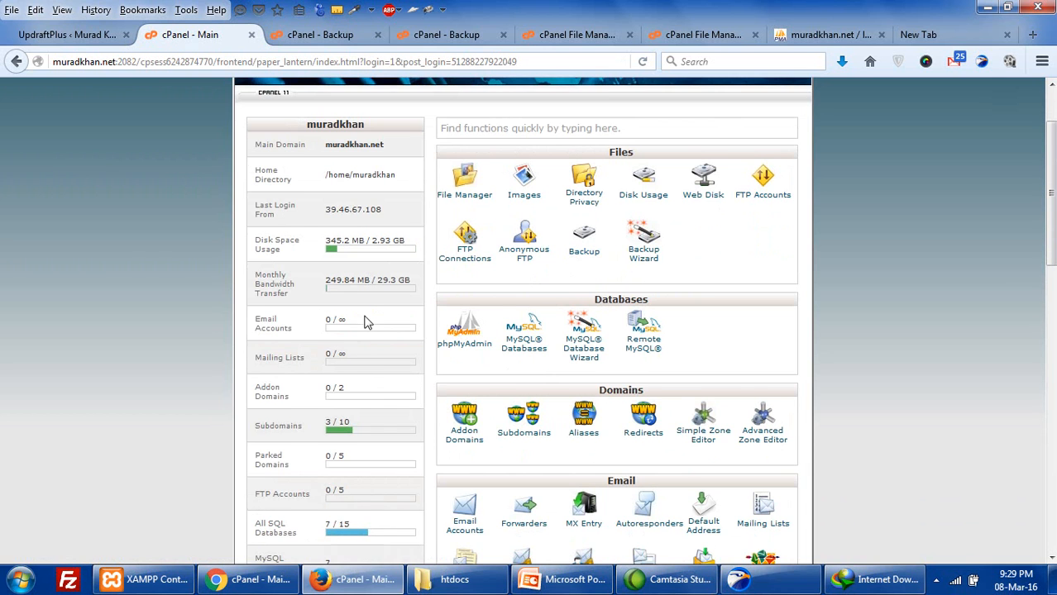
scroll(366, 364, "down", 2)
scroll(367, 368, "down", 4)
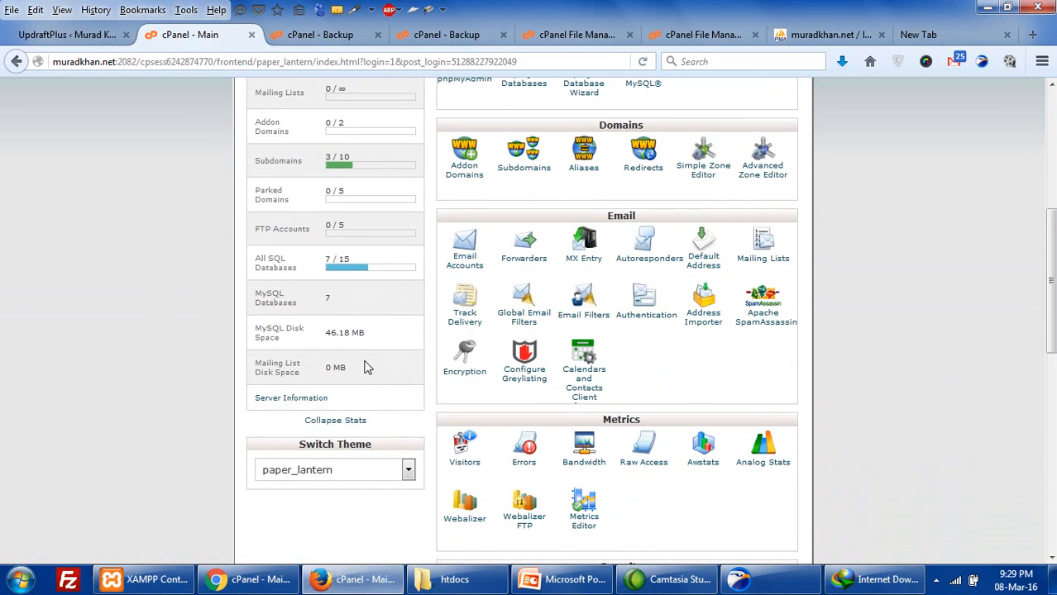
scroll(366, 370, "up", 6)
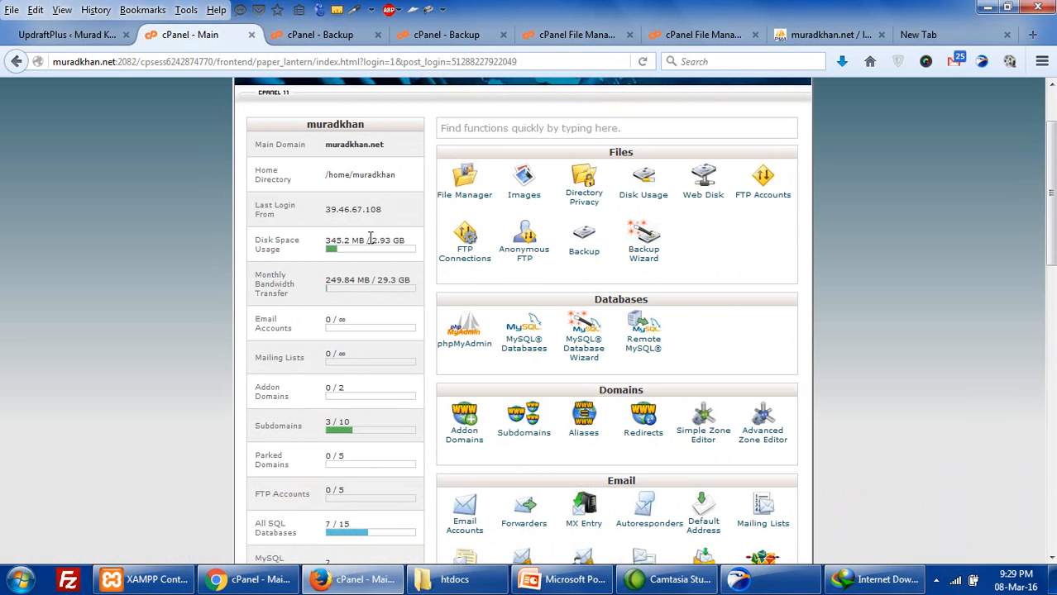
left_click_drag(371, 239, 412, 246)
left_click(60, 37)
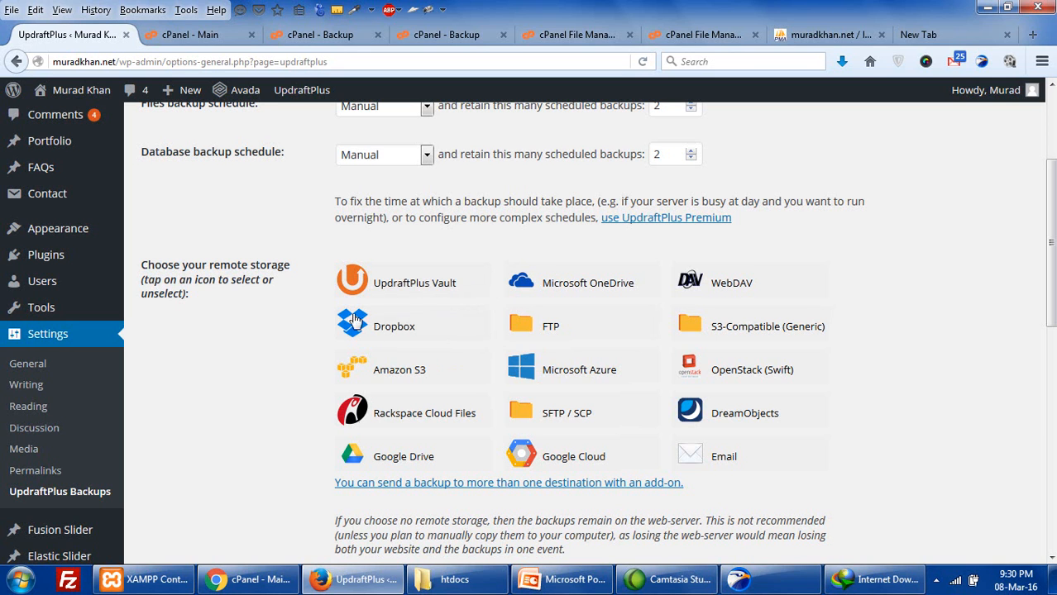
- Select Dropbox as the UpdraftPlus remote storage and start Dropbox authentication
left_click(408, 327)
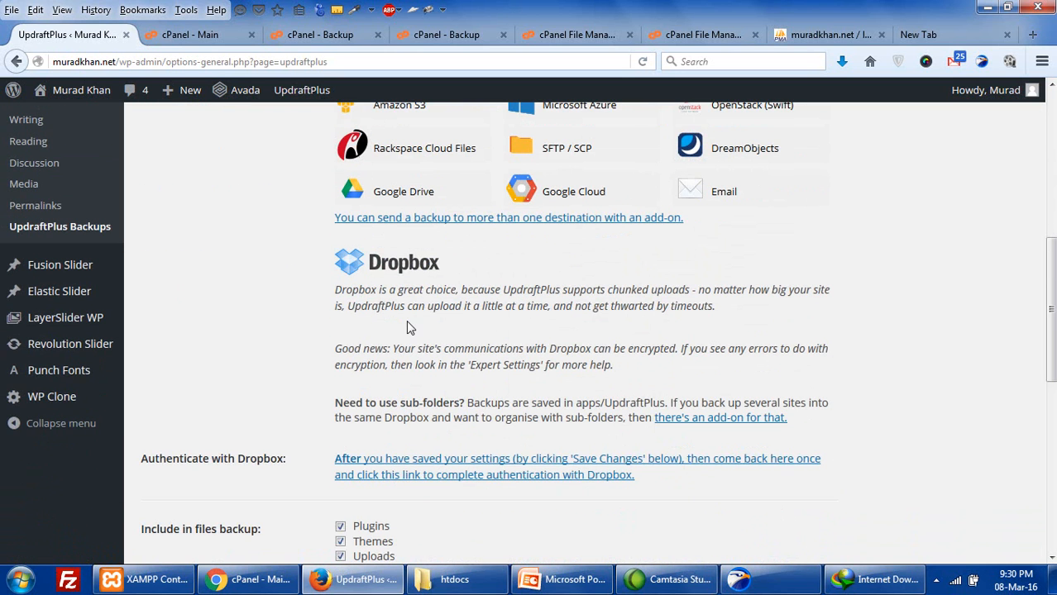
scroll(401, 471, "down", 2)
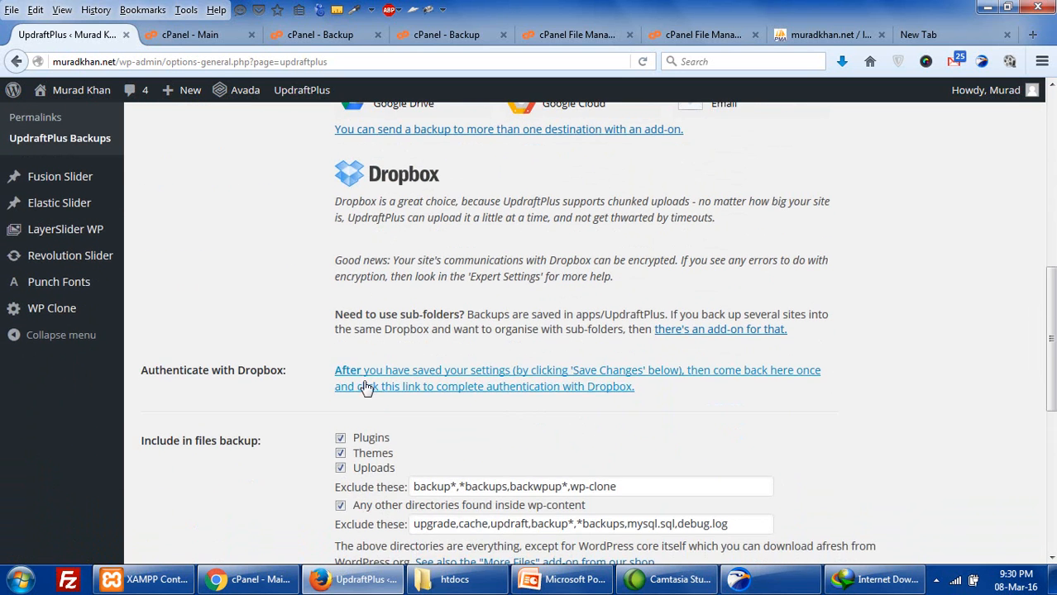
left_click(506, 385)
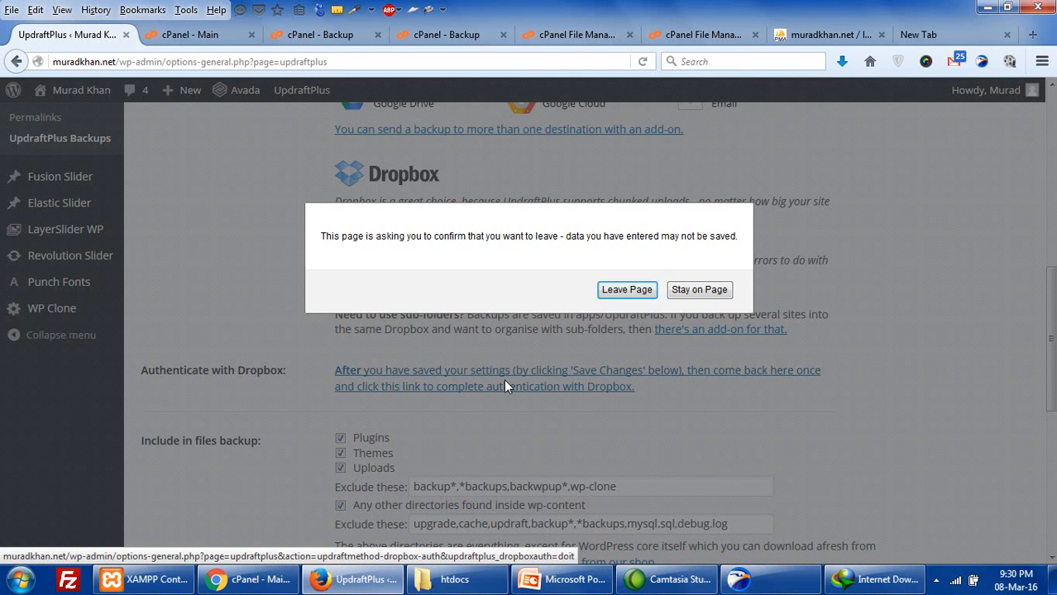
- Leave the unsaved page for Dropbox and allow UpdraftPlus access to its own app folder
left_click(626, 291)
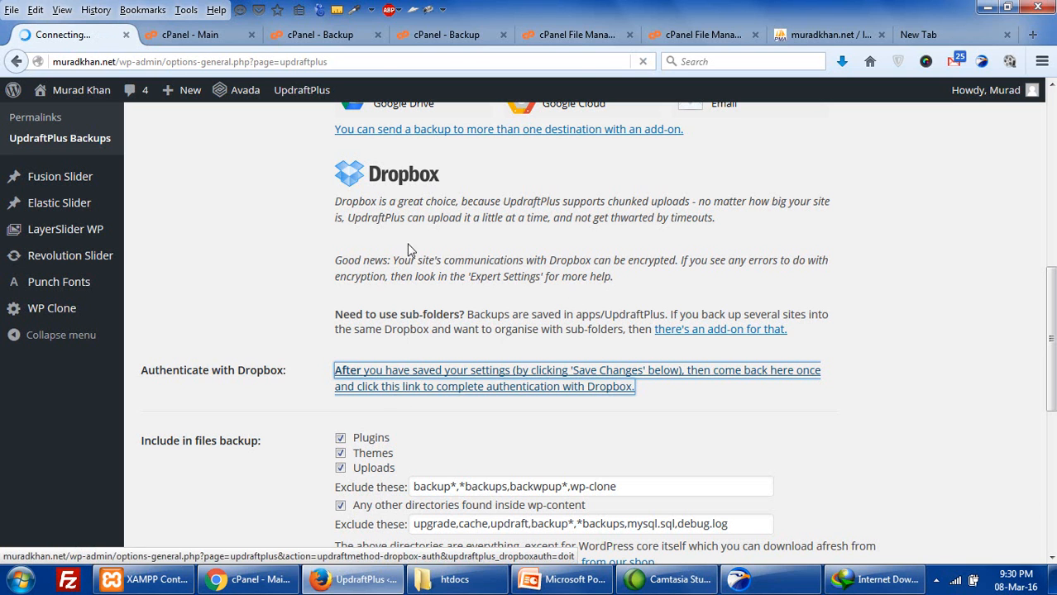
left_click(560, 385)
scroll(479, 361, "down", 4)
scroll(472, 354, "up", 1)
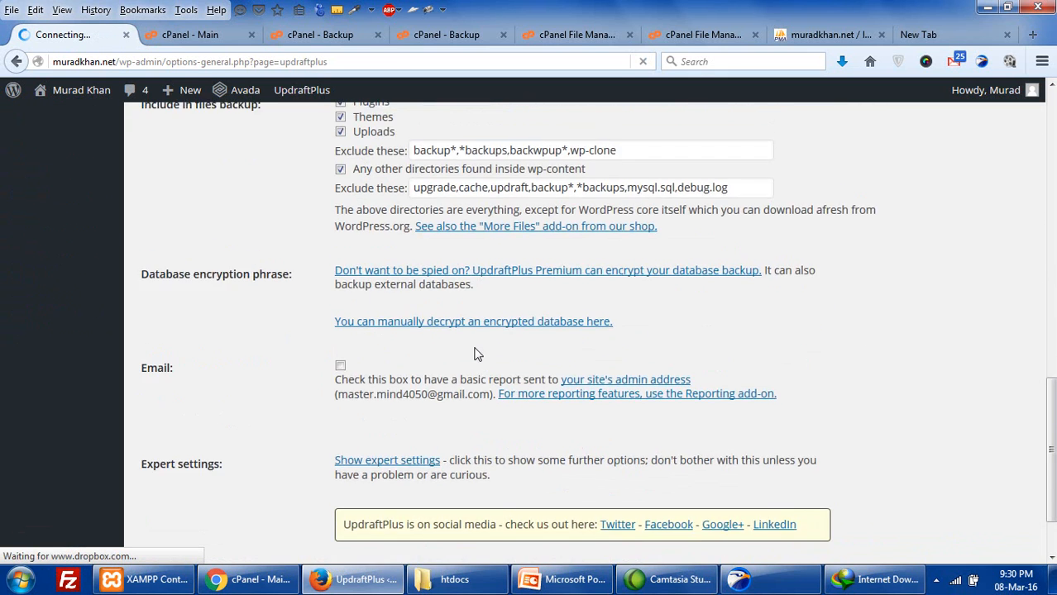
scroll(380, 459, "down", 3)
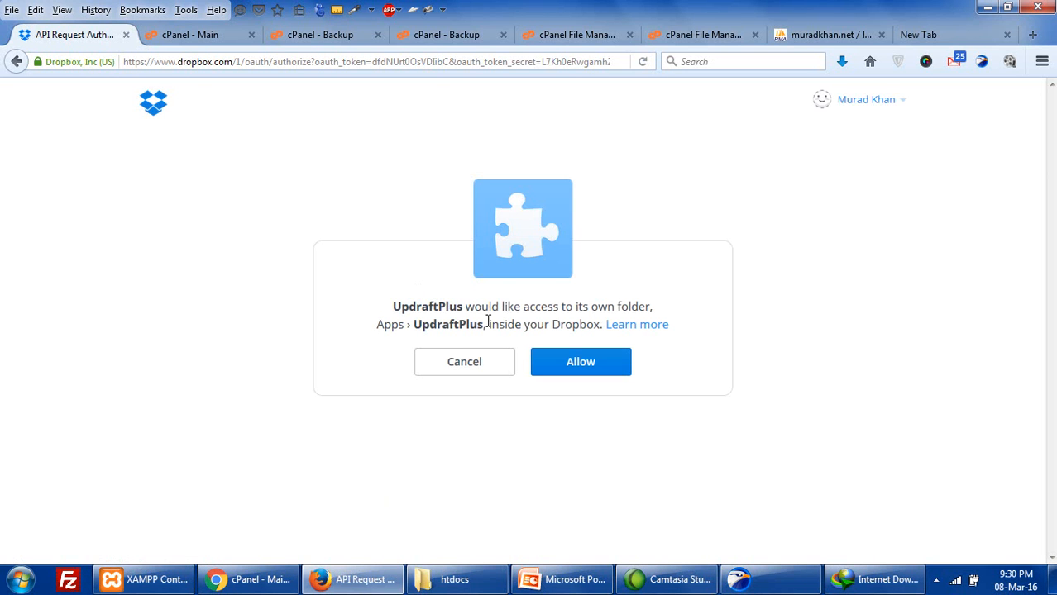
left_click(567, 370)
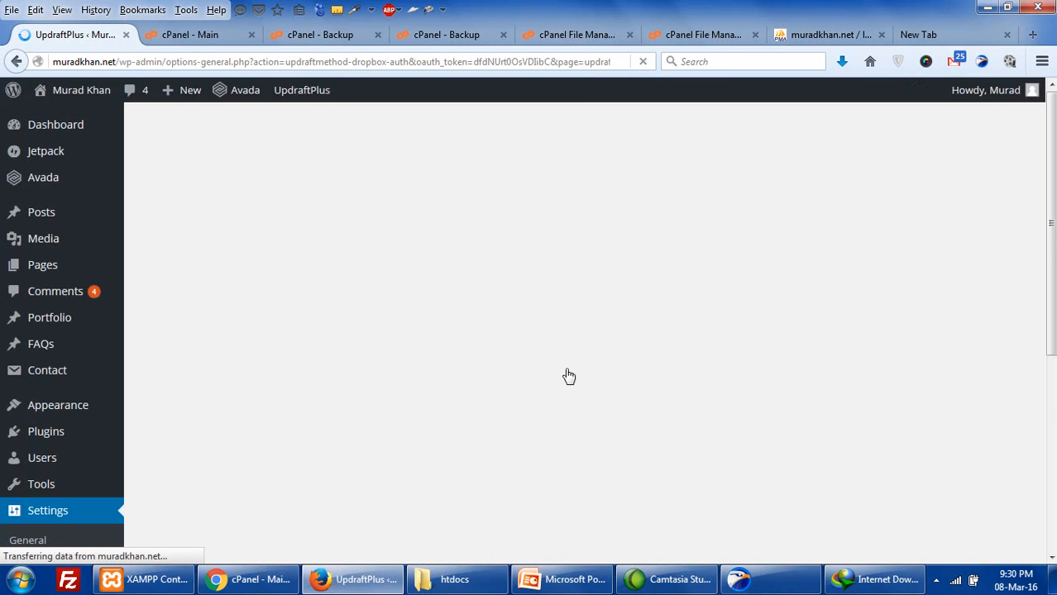
- Confirm the notice that Dropbox authenticated successfully with 668.4 MB available
scroll(492, 360, "down", 4)
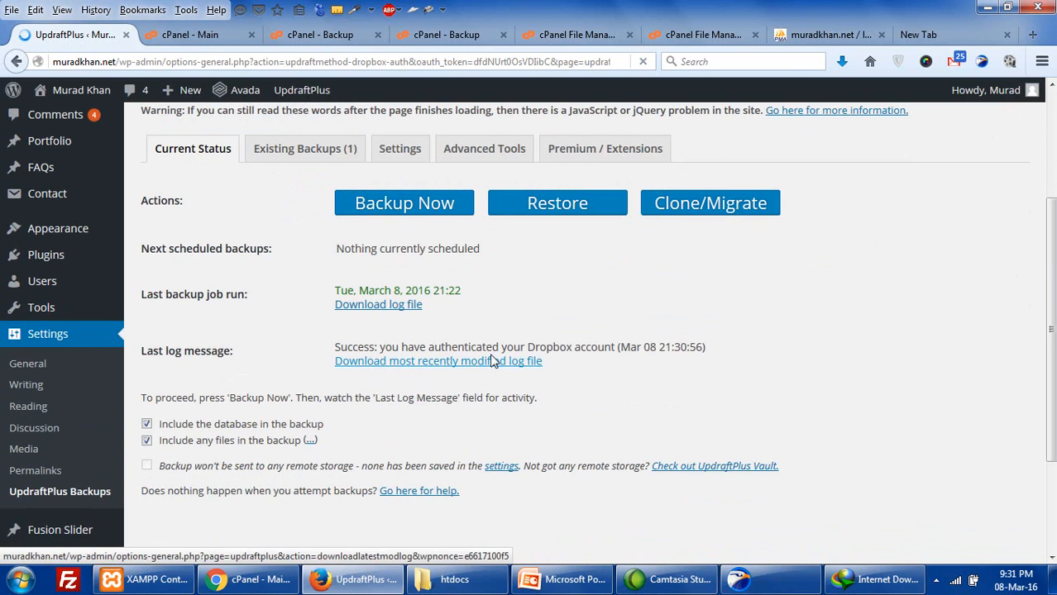
scroll(492, 359, "up", 2)
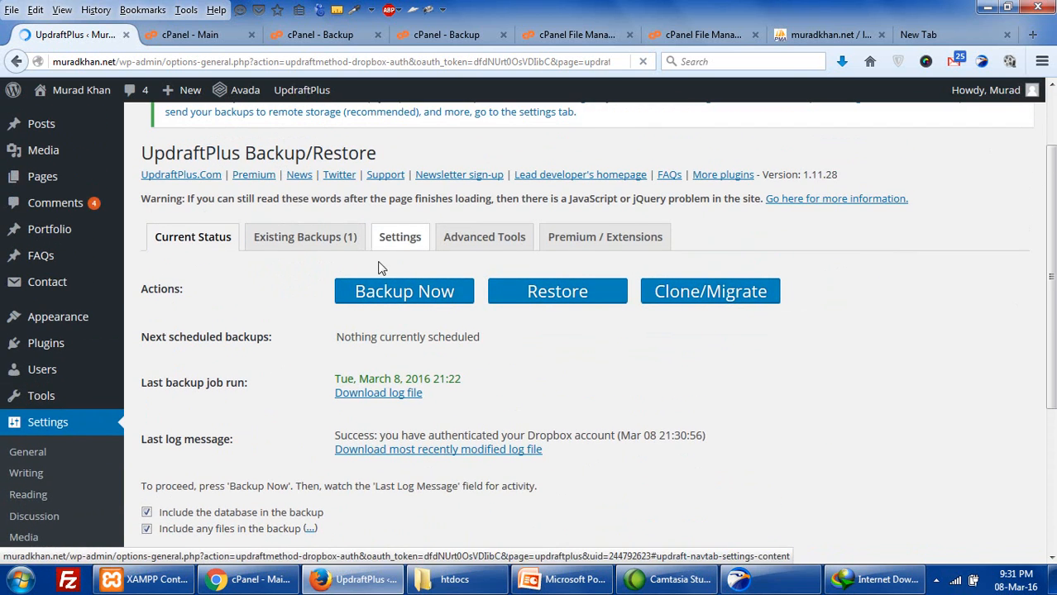
scroll(380, 265, "down", 3)
scroll(380, 266, "down", 1)
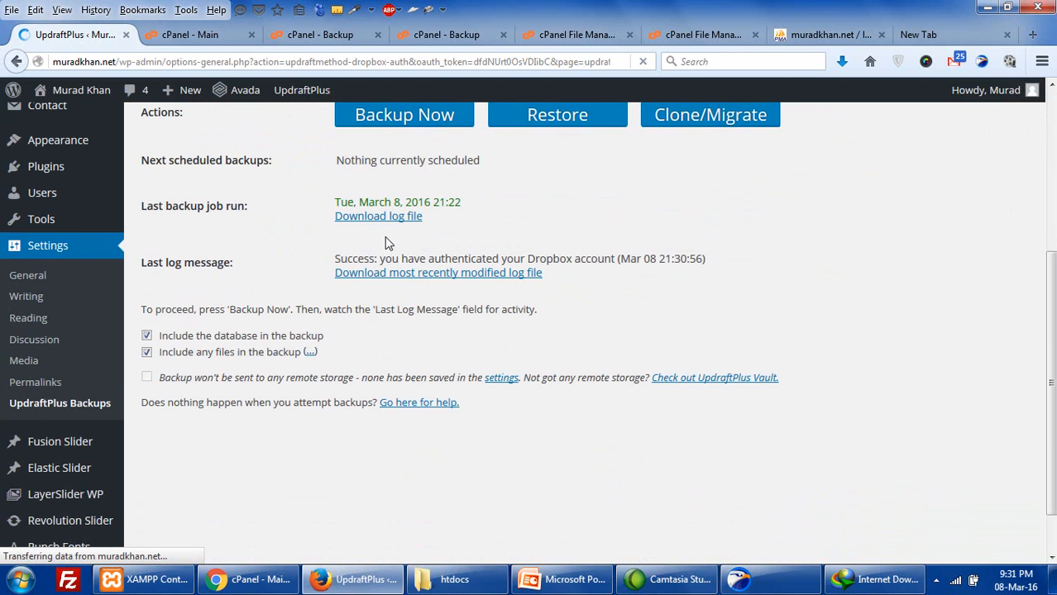
scroll(628, 260, "up", 6)
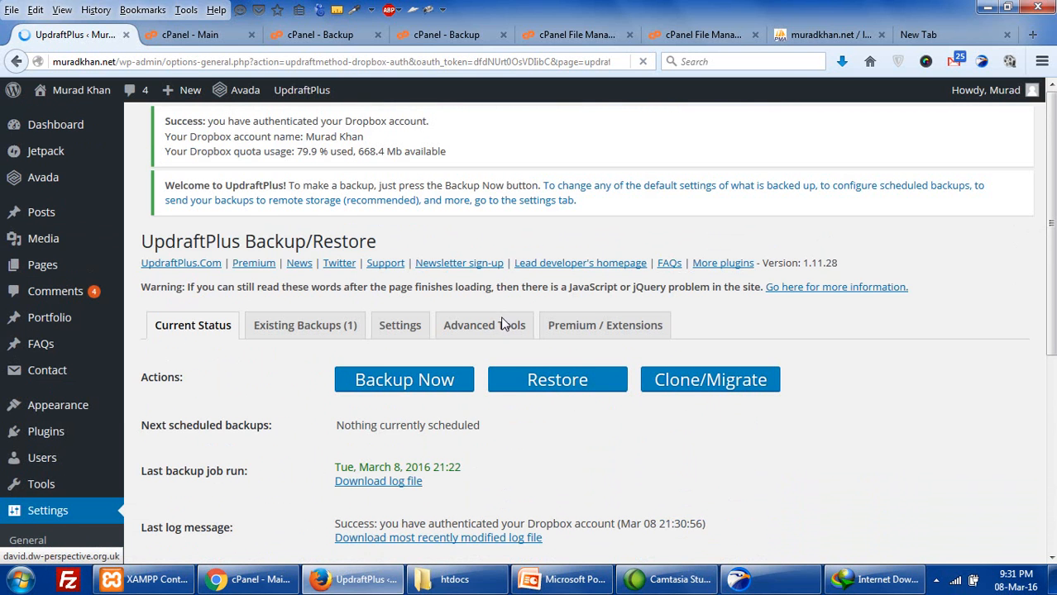
- In Settings, re-select the Dropbox tile and review its options down to Save Changes
left_click(397, 310)
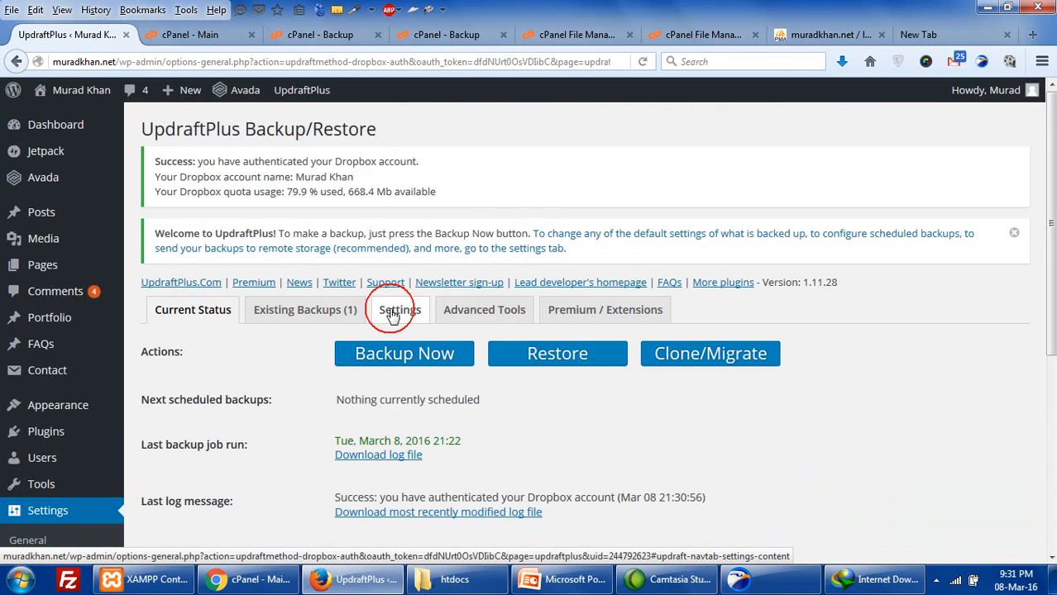
scroll(394, 317, "down", 15)
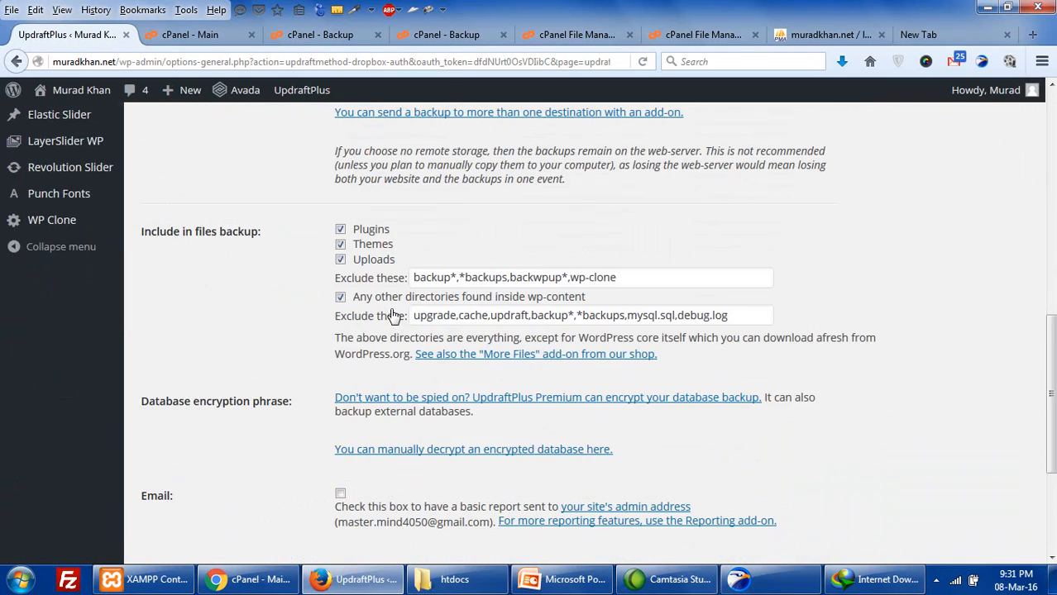
scroll(393, 317, "up", 8)
left_click(423, 320)
left_click(423, 320)
left_click(424, 320)
scroll(423, 319, "down", 3)
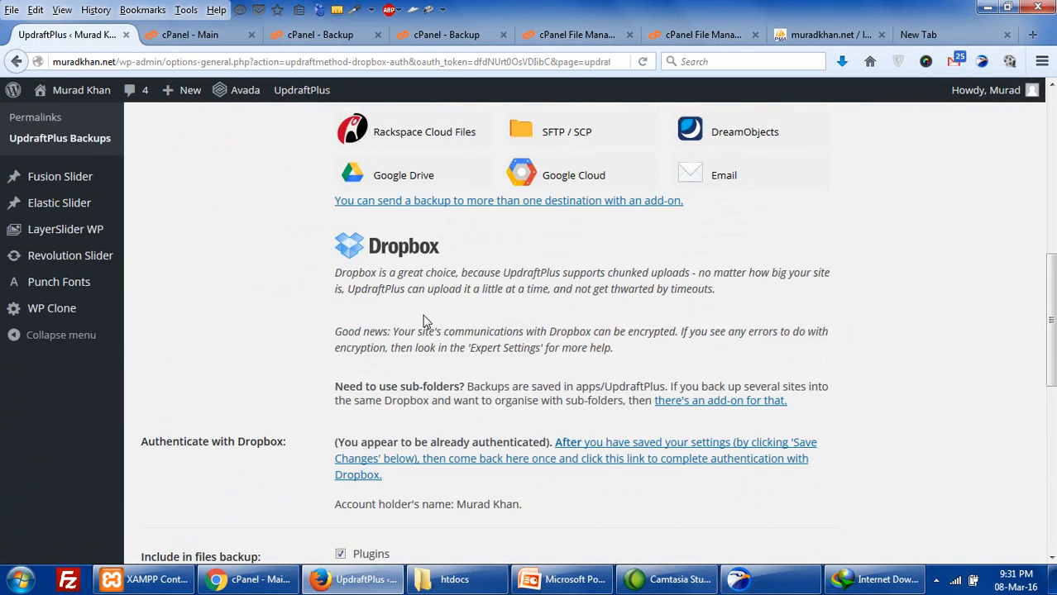
scroll(422, 321, "down", 3)
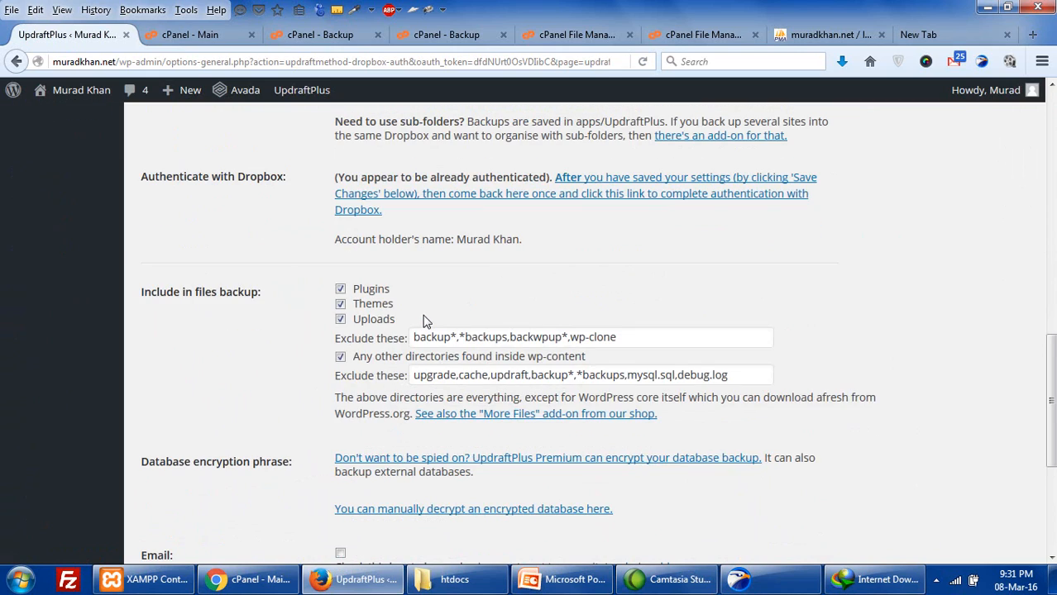
scroll(188, 372, "down", 3)
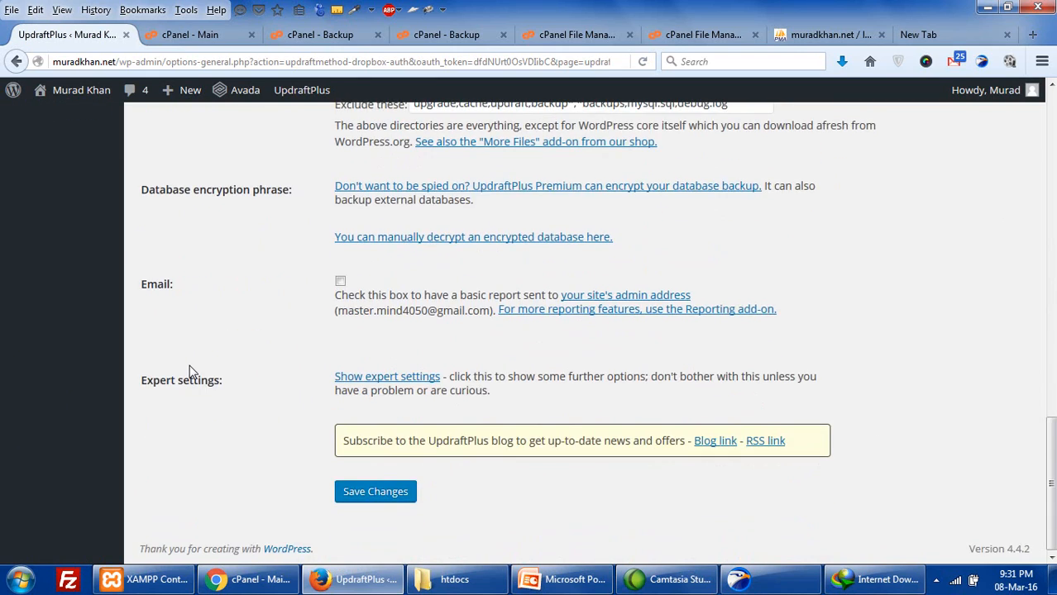
scroll(189, 372, "up", 15)
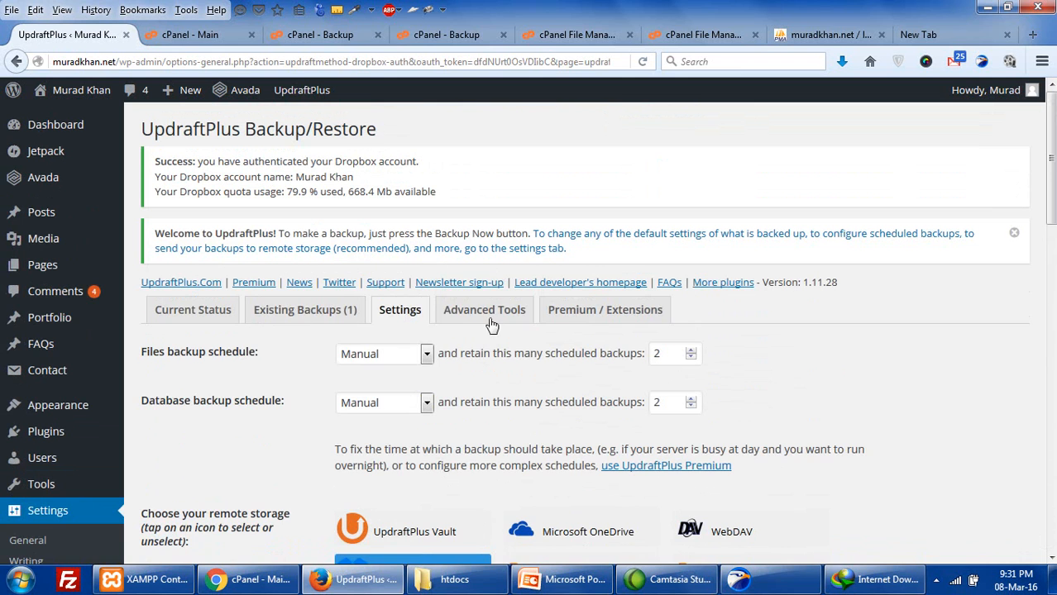
- View Advanced Tools server info, then expand the Settings tab's Files backup schedule dropdown
left_click(490, 320)
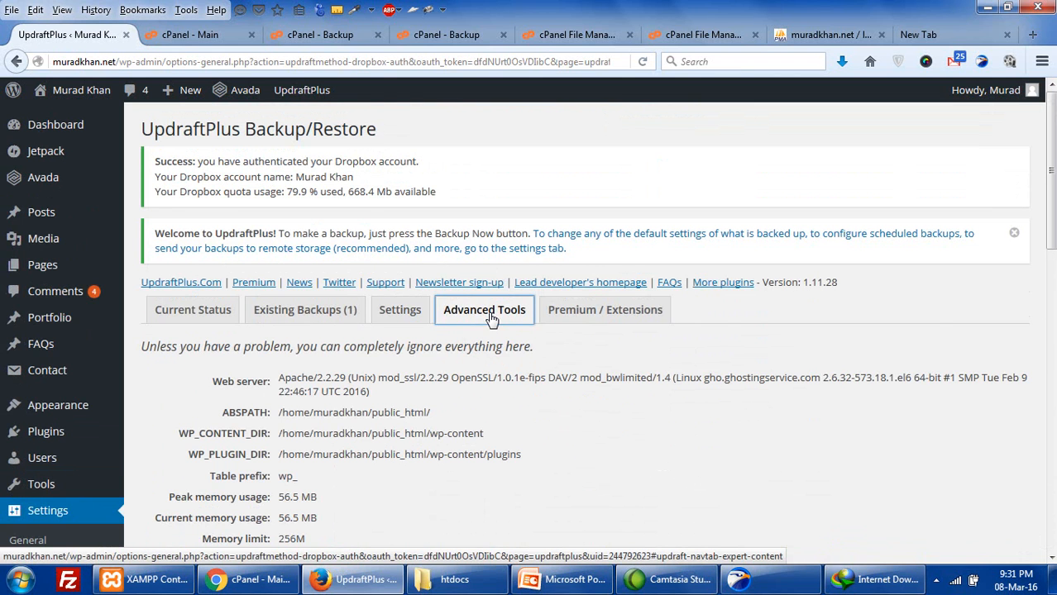
scroll(490, 320, "down", 2)
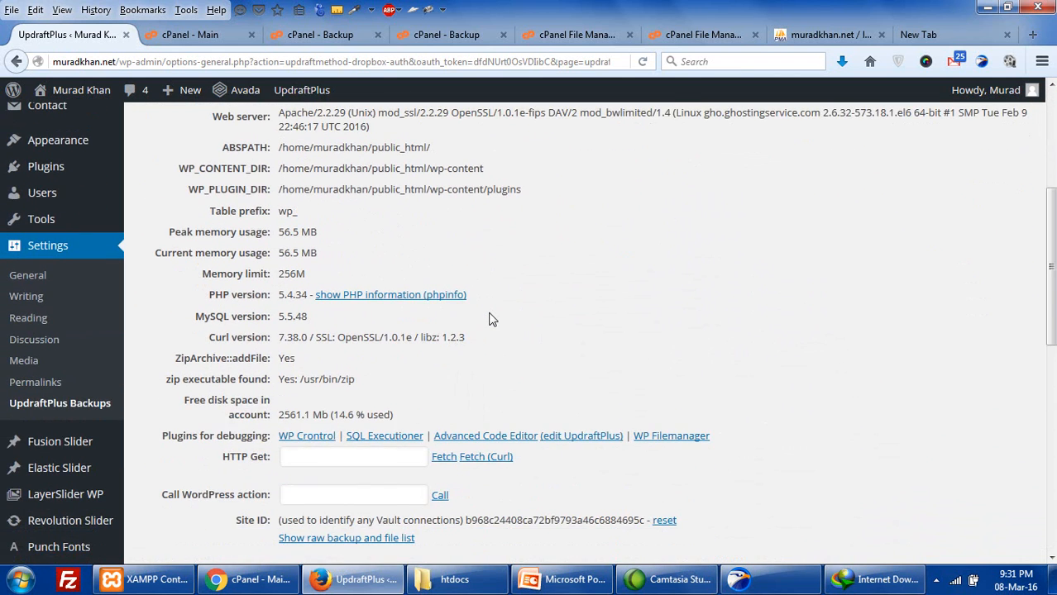
scroll(489, 320, "down", 3)
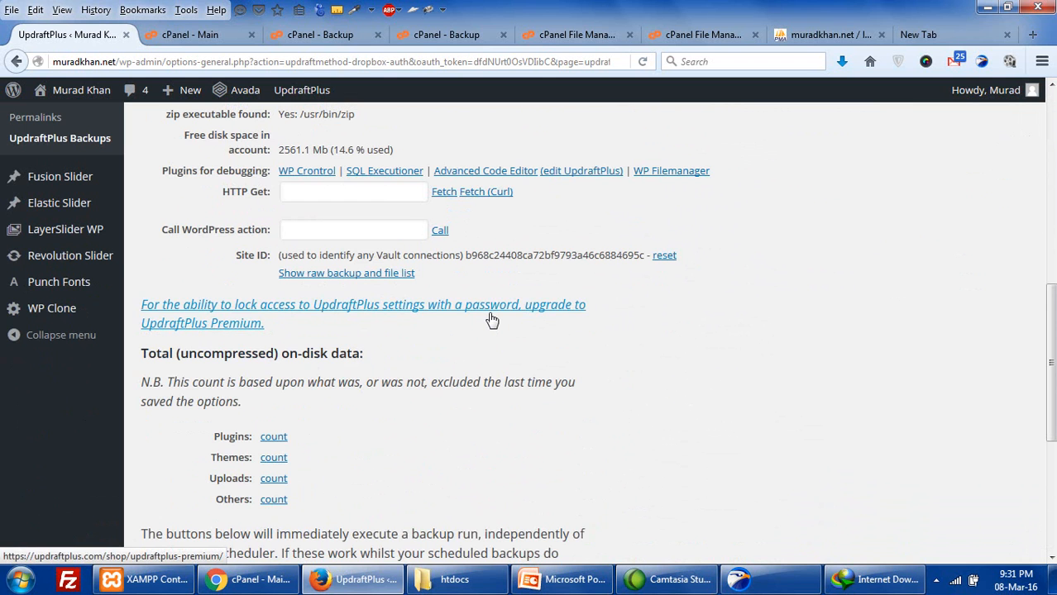
scroll(491, 320, "up", 6)
left_click(397, 314)
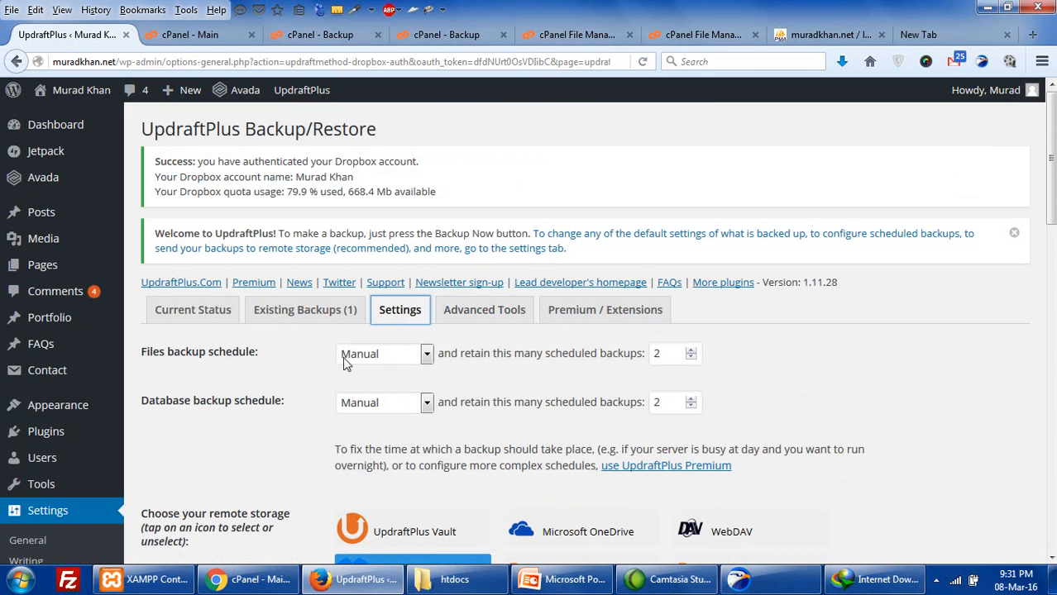
left_click(376, 354)
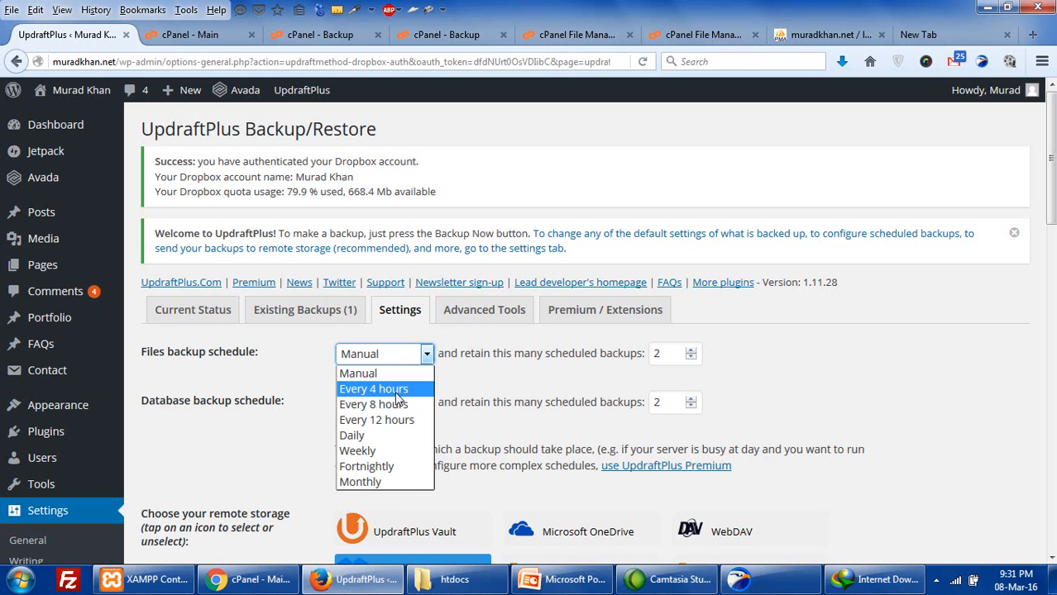
- Choose Weekly for both the Files and Database backup schedules, then save the settings
left_click(260, 410)
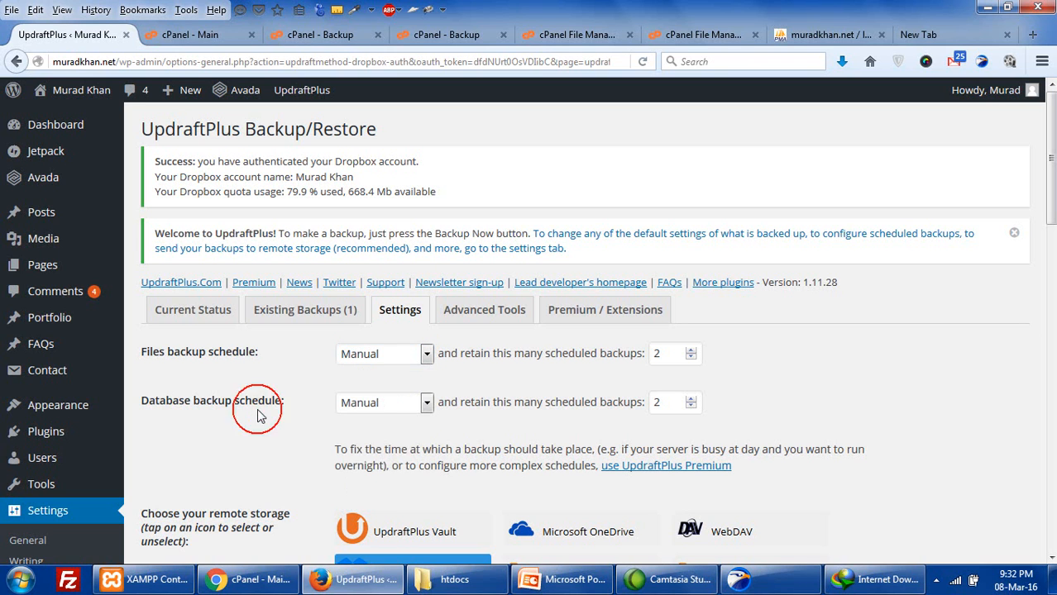
left_click(345, 355)
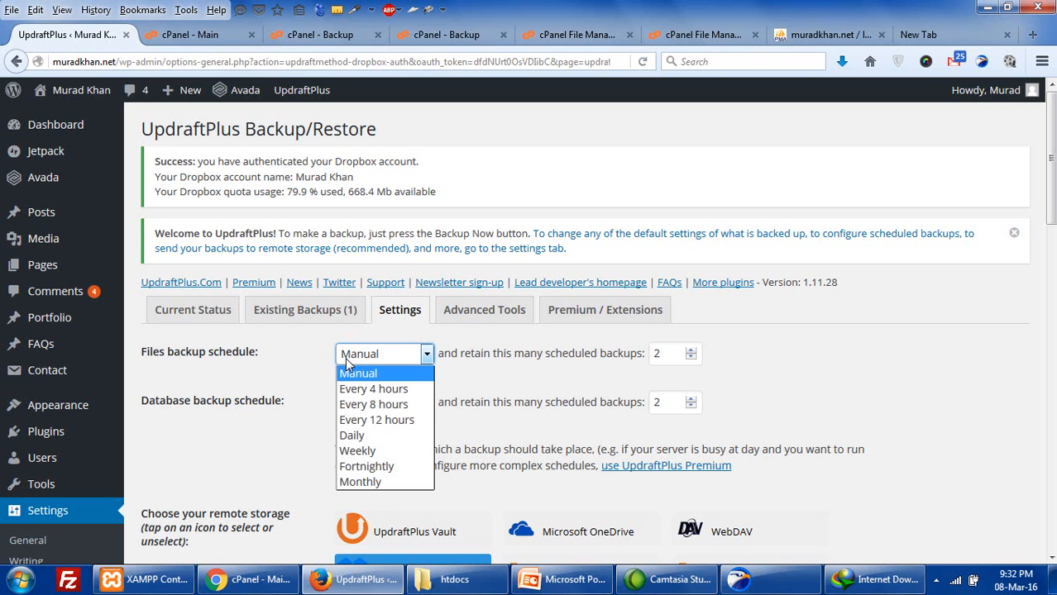
left_click(383, 449)
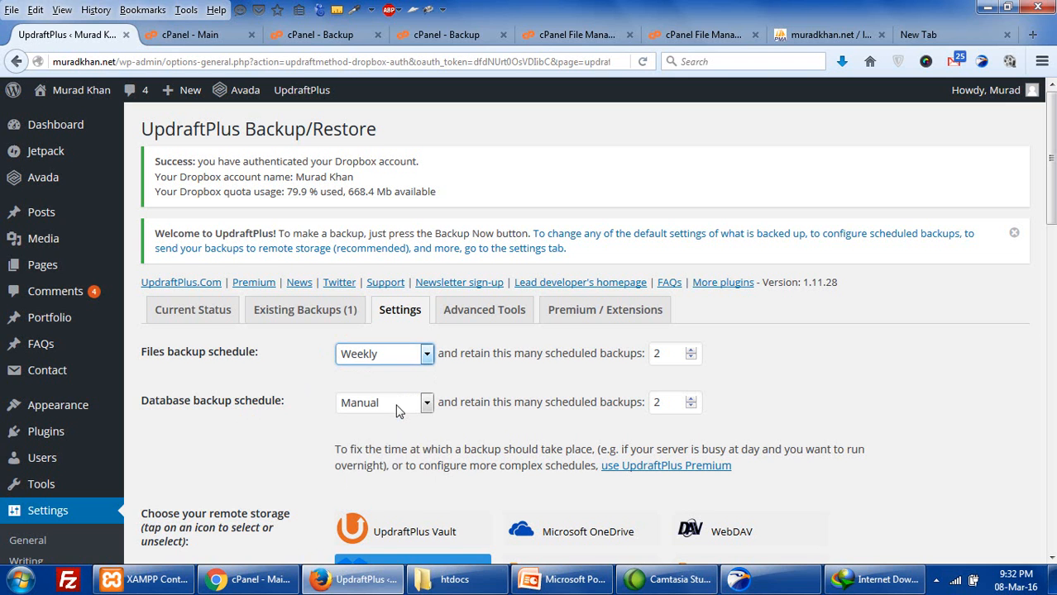
left_click(397, 405)
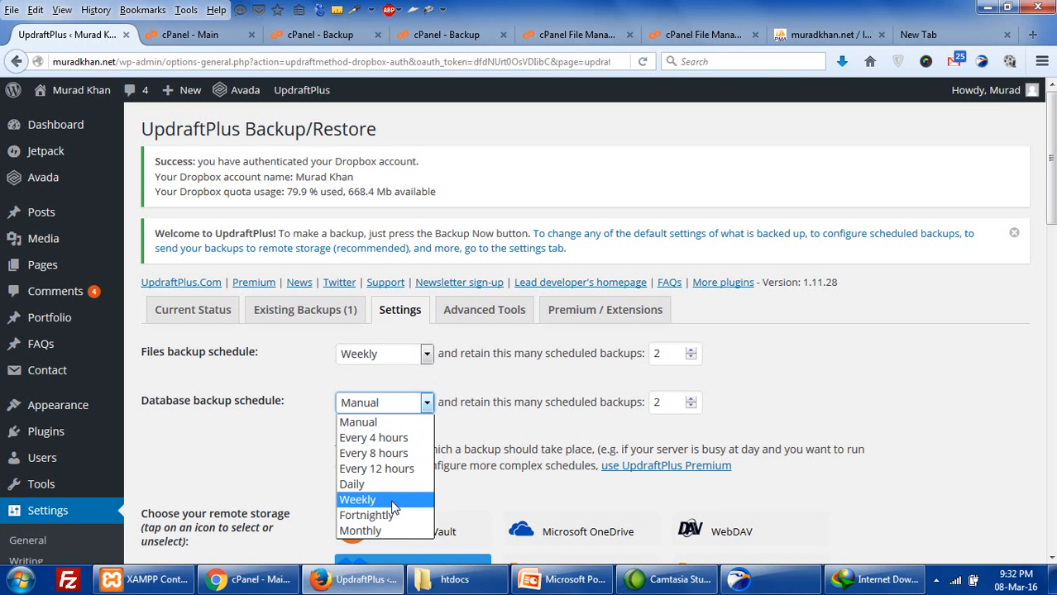
left_click(392, 498)
scroll(393, 497, "down", 10)
scroll(394, 497, "down", 10)
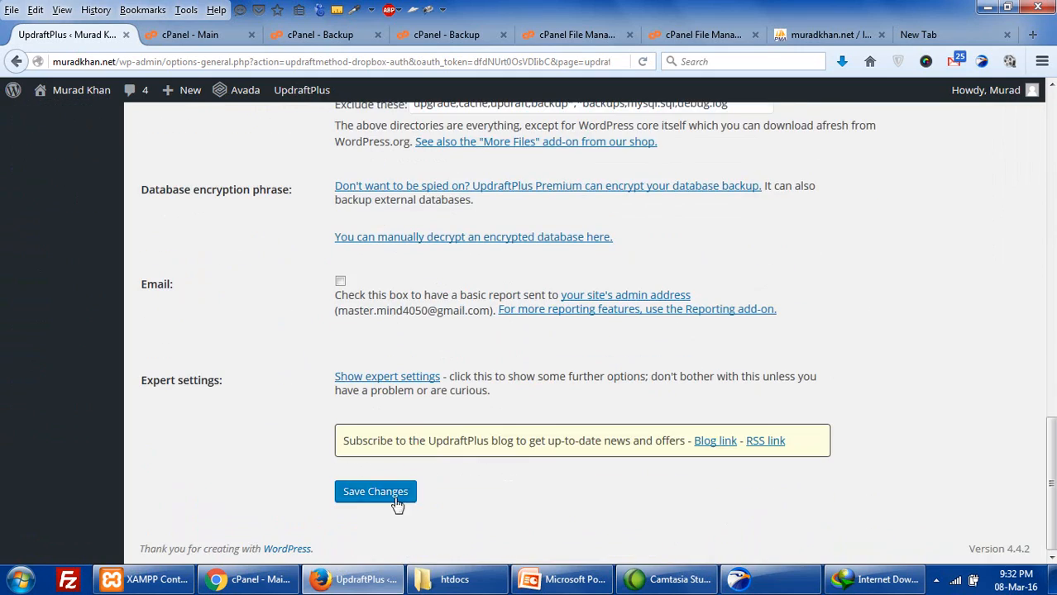
left_click(384, 499)
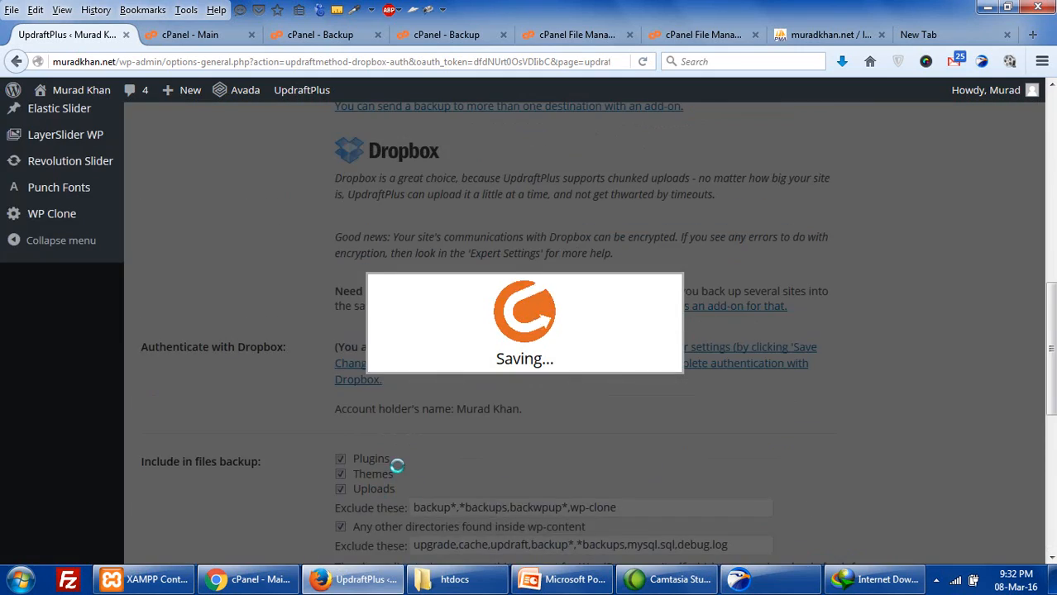
scroll(374, 474, "down", 5)
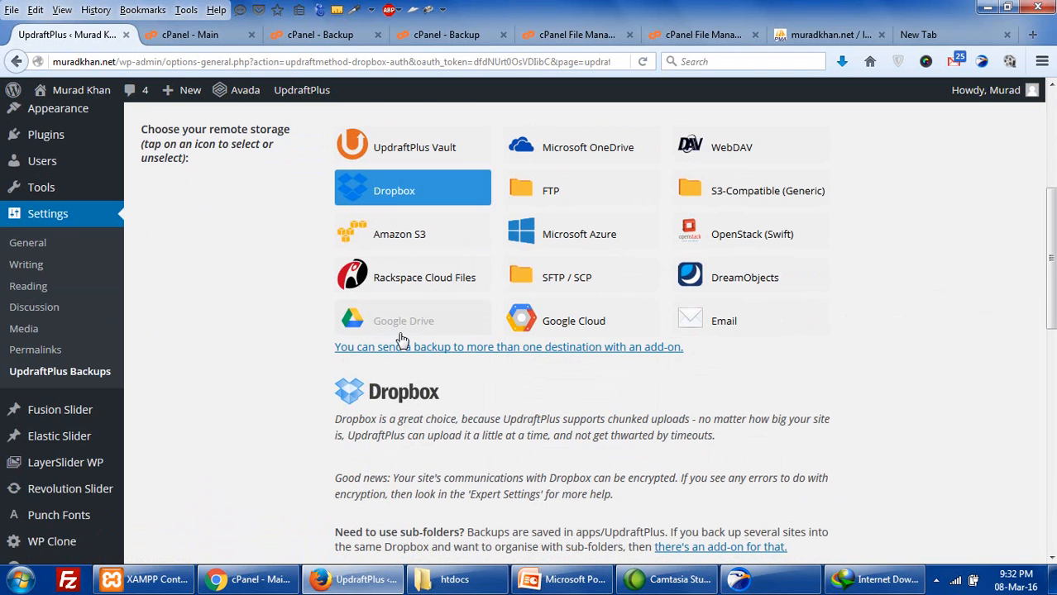
scroll(401, 329, "up", 1)
scroll(401, 329, "up", 2)
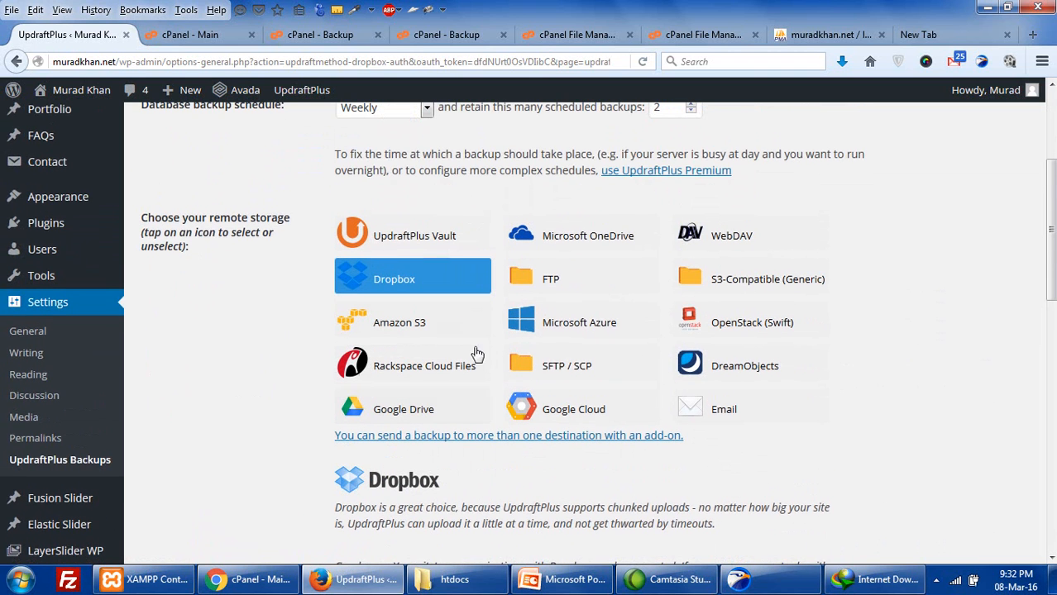
- Select FTP as remote storage and step through its empty server, login and password fields
left_click(544, 285)
scroll(543, 285, "down", 1)
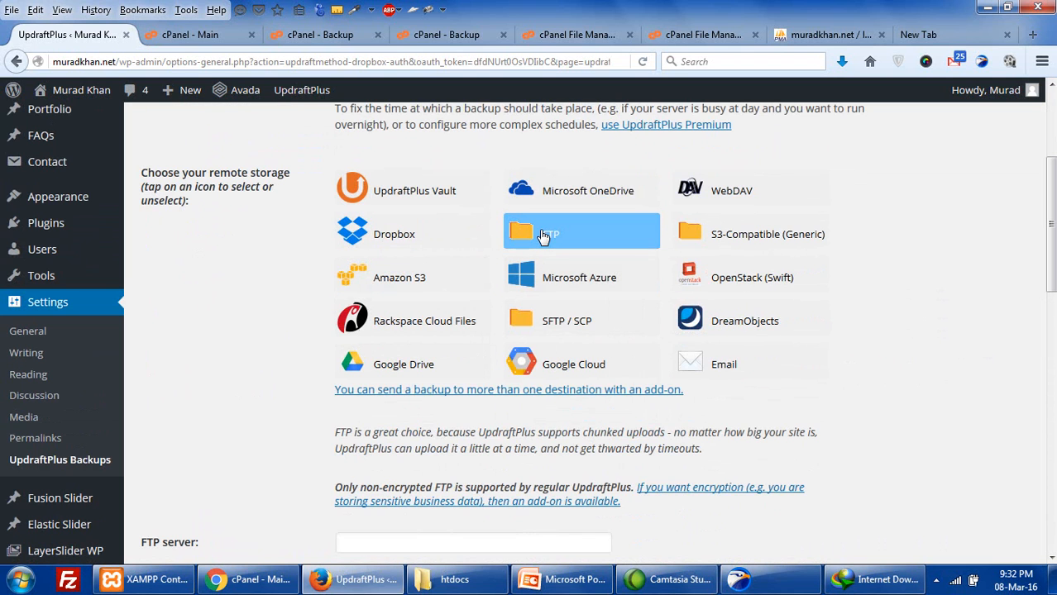
scroll(543, 237, "down", 4)
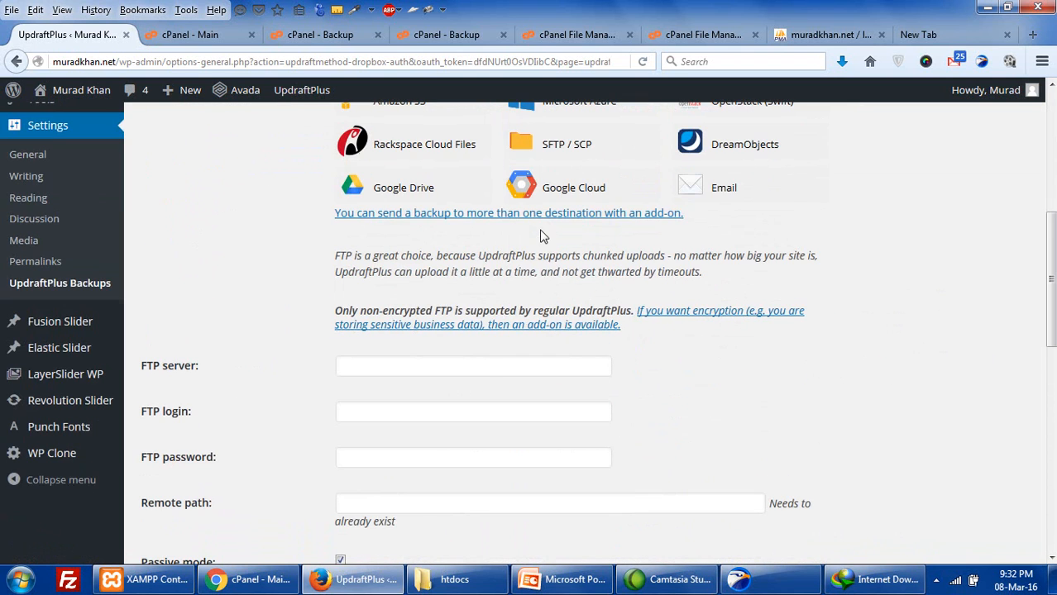
left_click(361, 369)
left_click(367, 411)
left_click(369, 455)
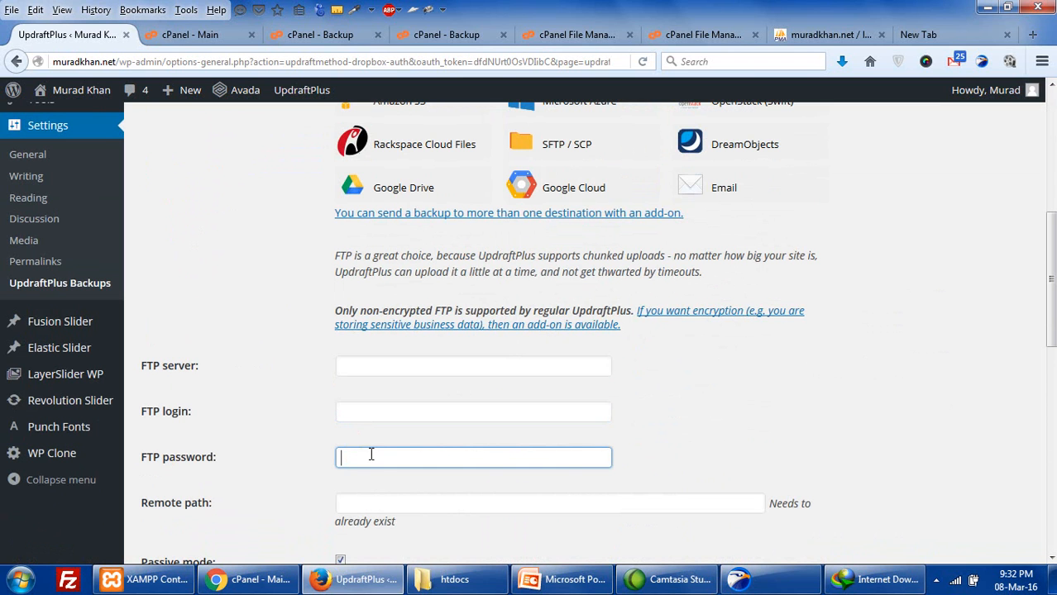
- From the cPanel Main dashboard, go to the FTP Accounts page
left_click(203, 34)
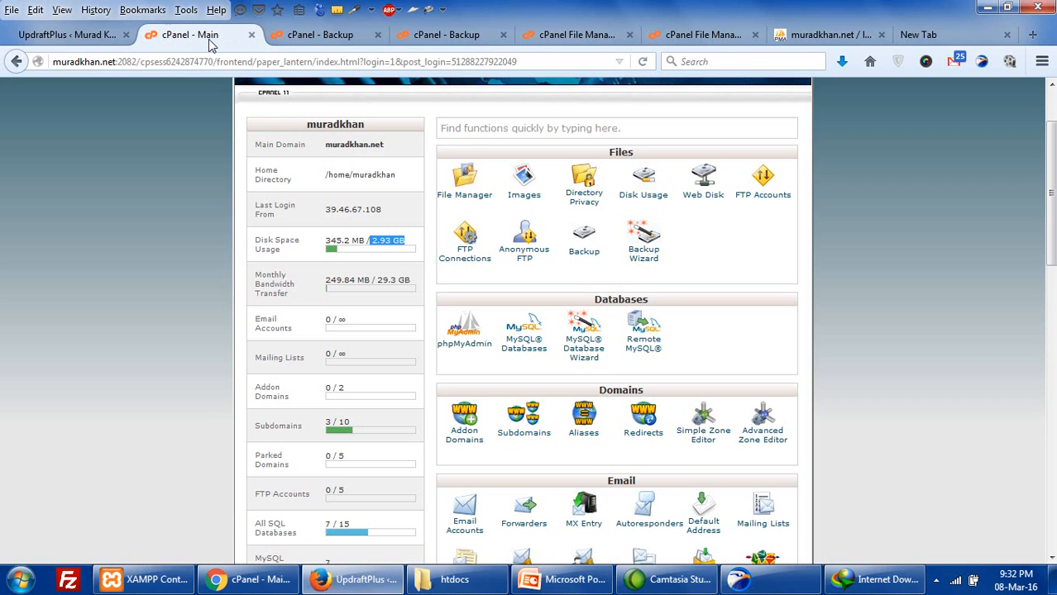
scroll(417, 385, "down", 5)
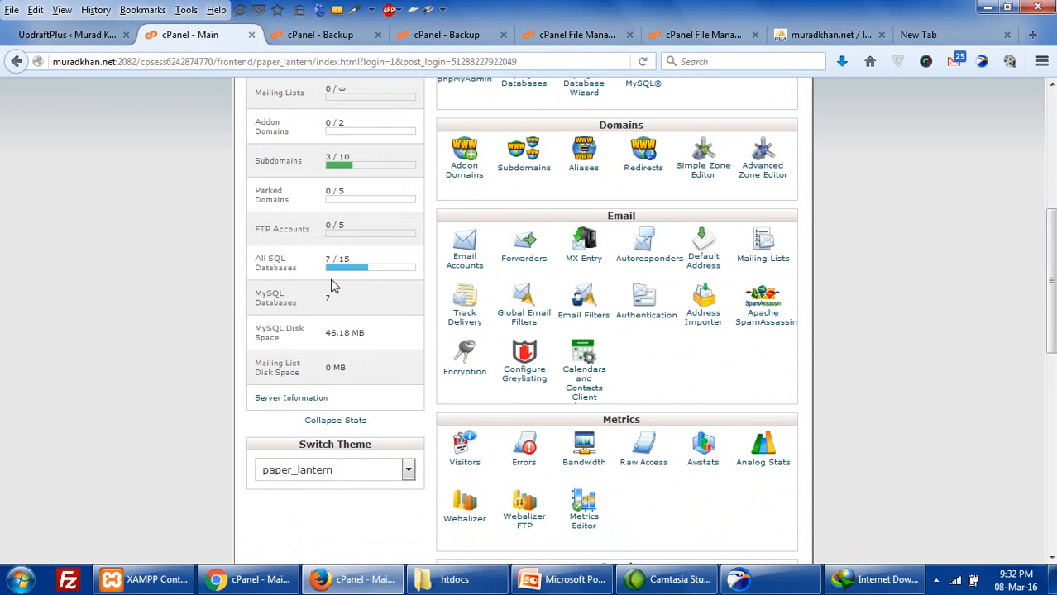
scroll(485, 401, "down", 2)
scroll(485, 400, "down", 6)
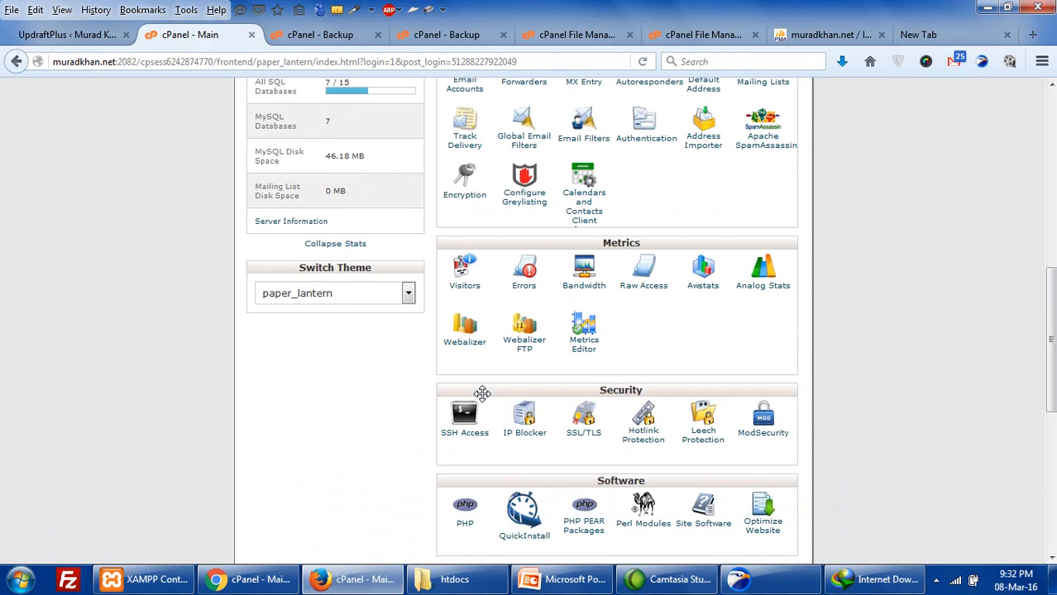
scroll(485, 402, "down", 3)
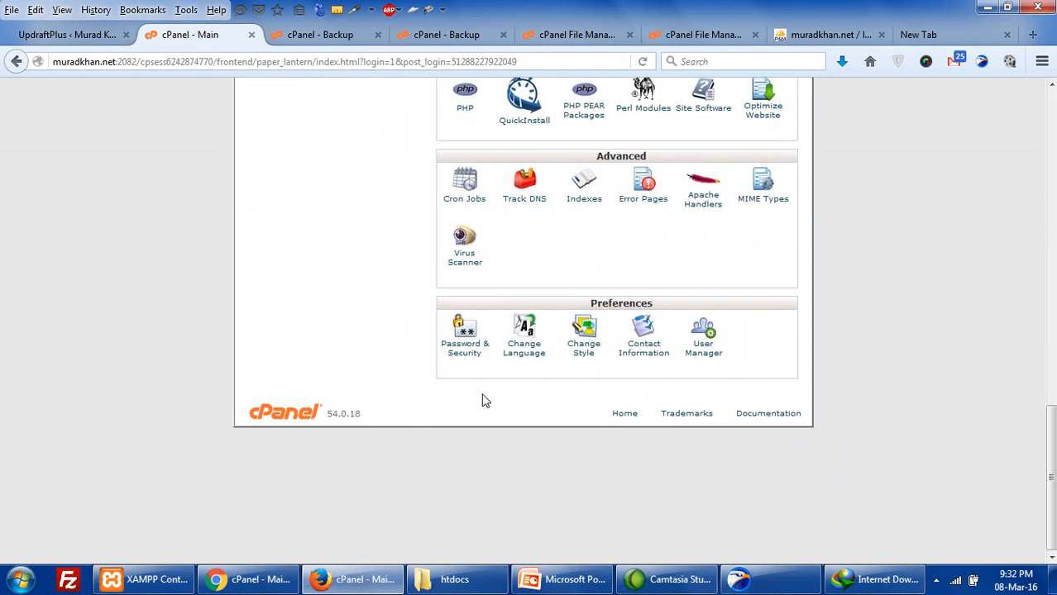
scroll(486, 403, "up", 11)
scroll(486, 402, "up", 6)
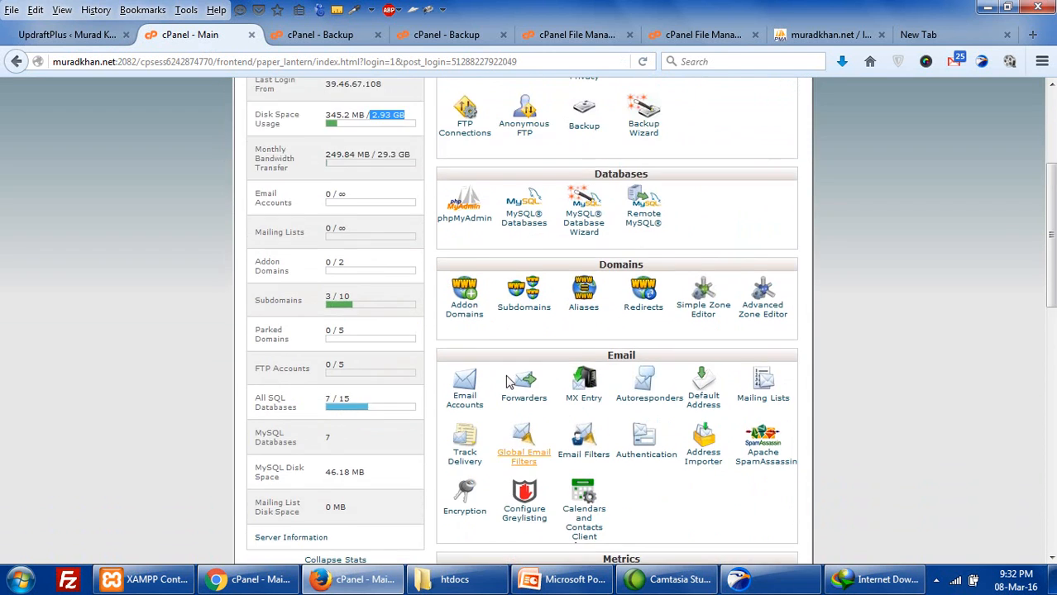
left_click(761, 286)
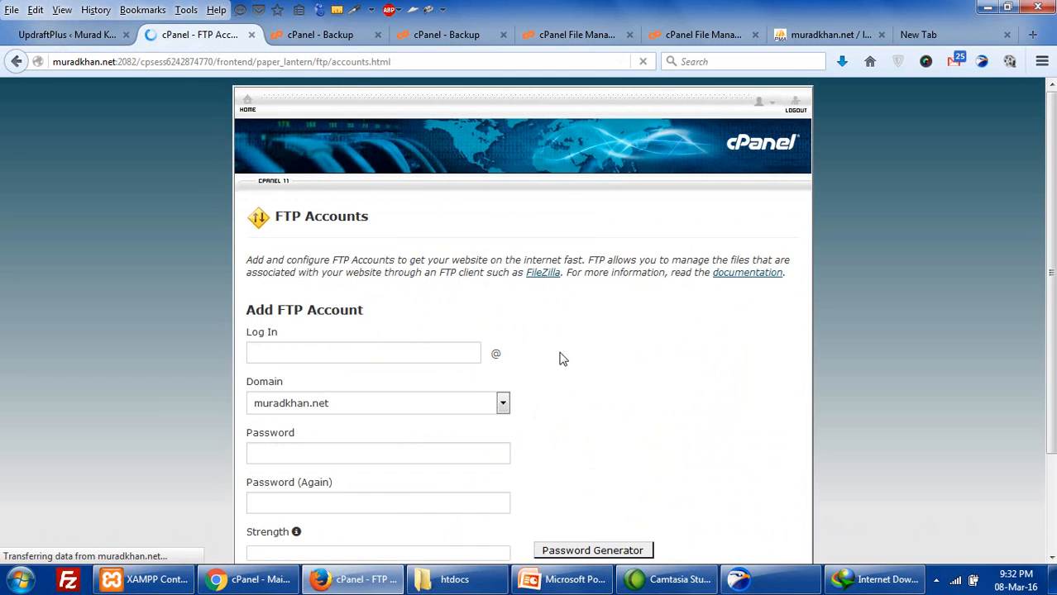
scroll(560, 359, "down", 3)
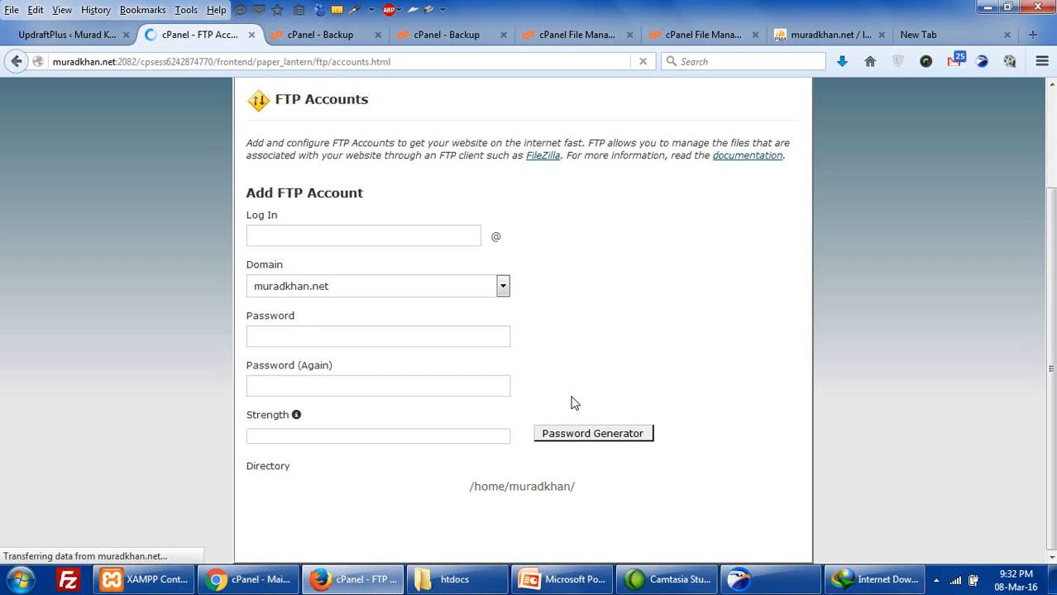
scroll(575, 402, "down", 10)
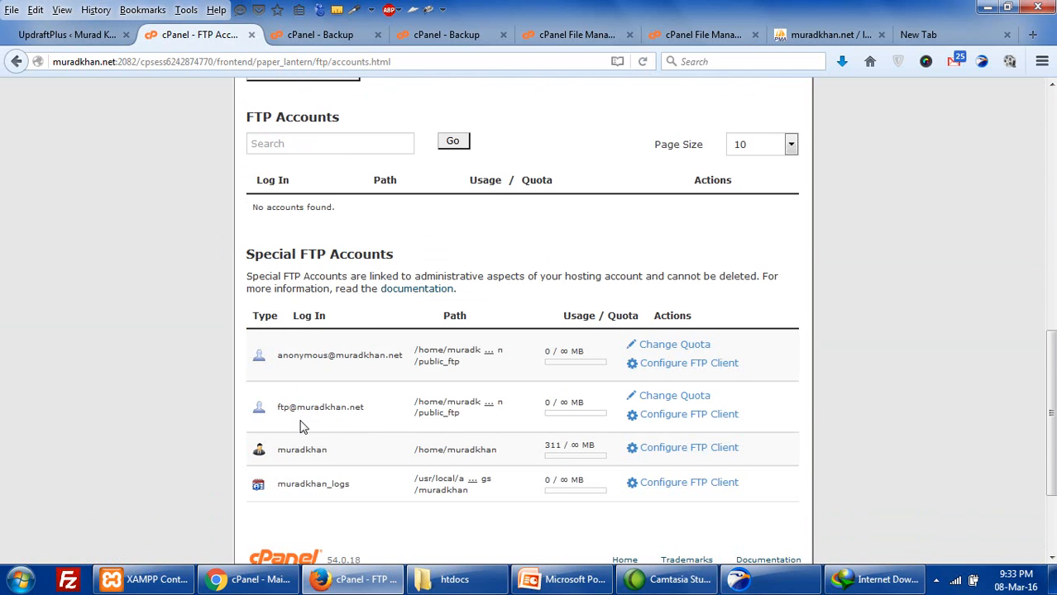
scroll(303, 426, "down", 2)
- Check the FTP account's client configuration: username, server address and port 21
left_click_drag(276, 329, 368, 323)
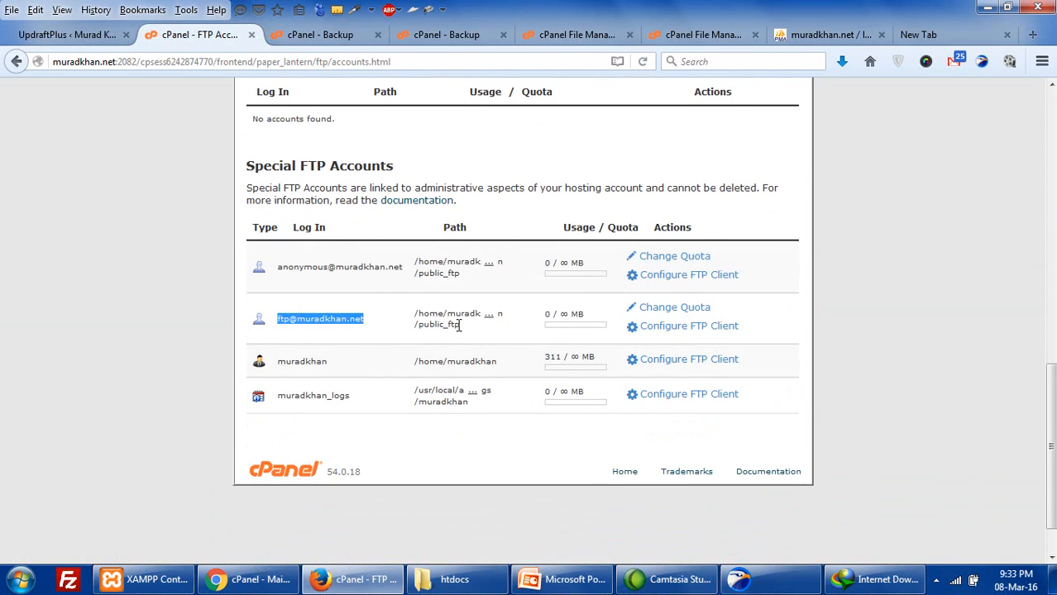
left_click(685, 329)
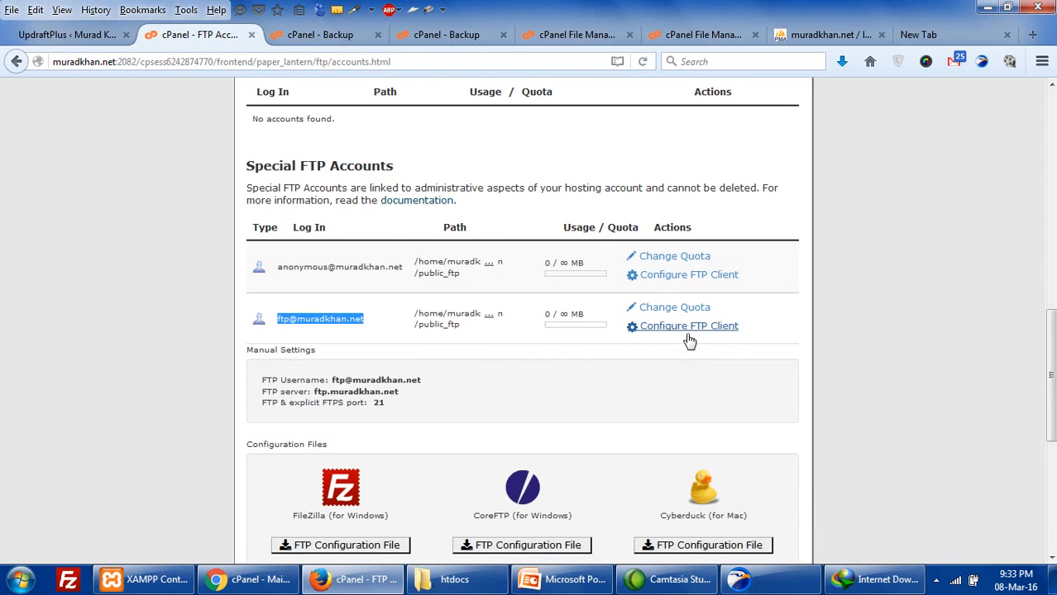
scroll(689, 341, "down", 1)
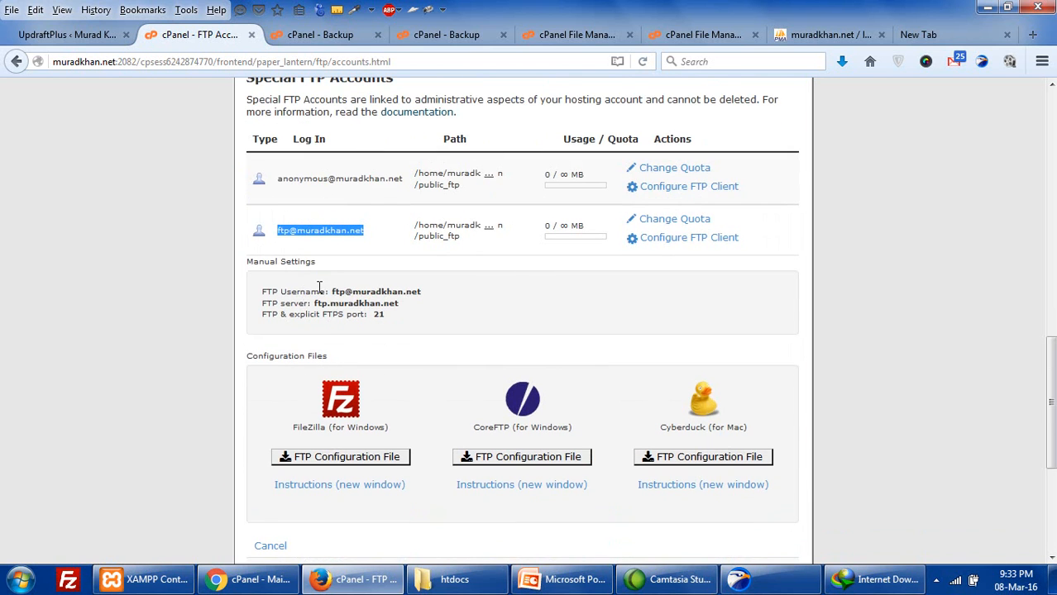
left_click_drag(330, 288, 408, 289)
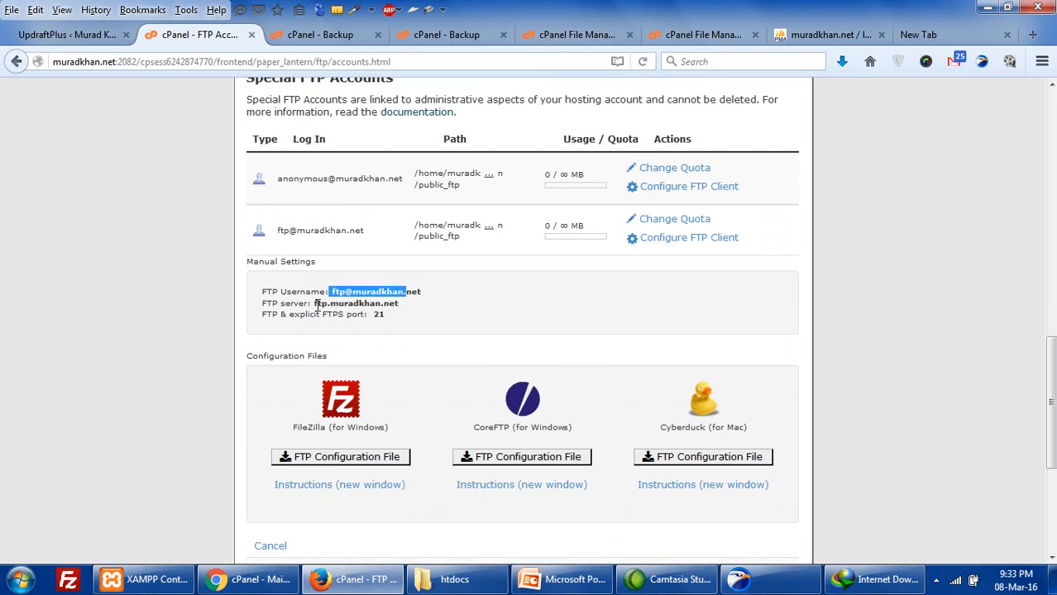
left_click_drag(317, 304, 402, 306)
left_click_drag(321, 314, 387, 315)
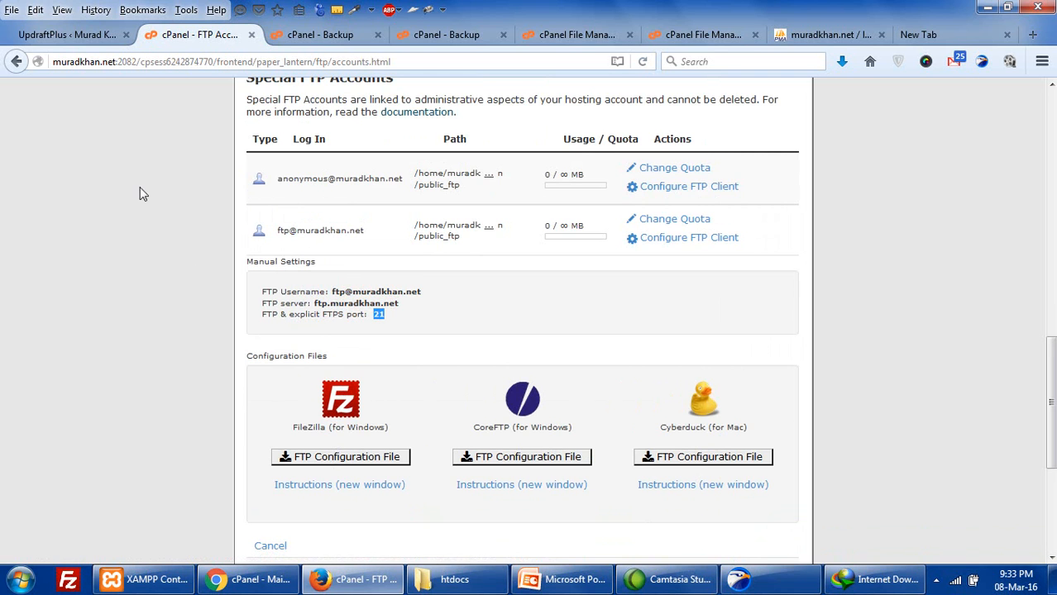
- Back in UpdraftPlus, move between the FTP server, login and password fields
left_click(67, 30)
left_click(447, 456)
left_click(360, 367)
left_click(365, 407)
left_click(373, 464)
left_click(366, 416)
left_click(376, 469)
- Focus the FTP Remote path field and compare cPanel's Backup, File Manager and FTP Accounts tabs
scroll(383, 456, "down", 3)
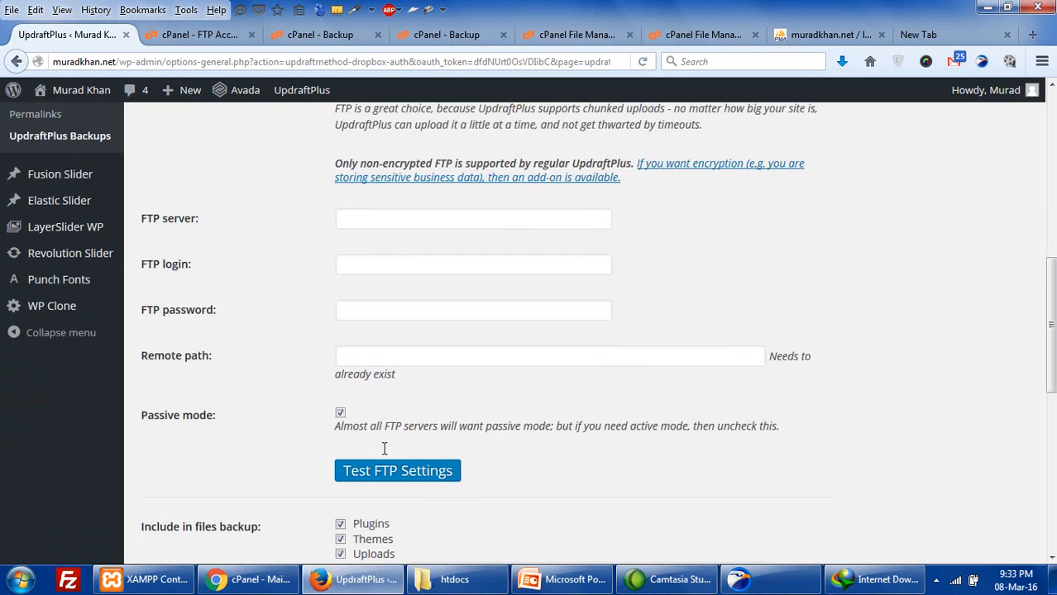
left_click(403, 327)
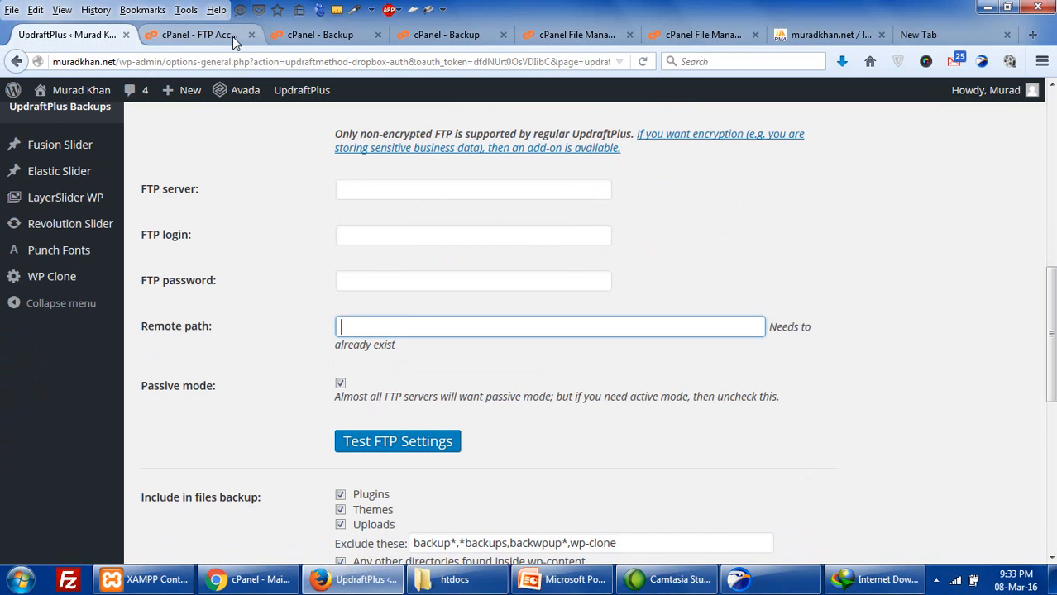
left_click(314, 36)
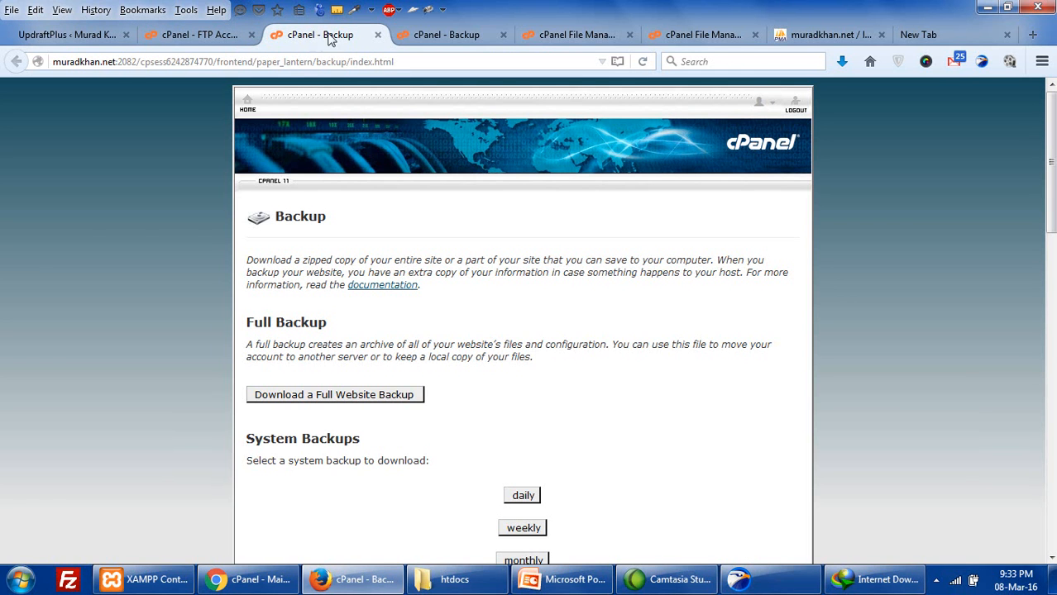
left_click(571, 35)
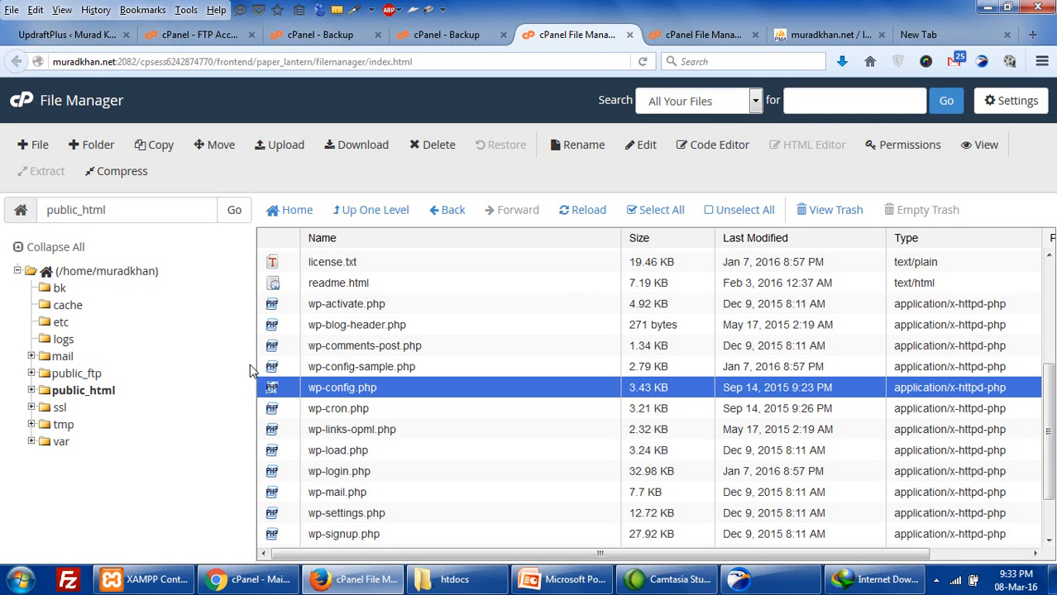
scroll(314, 378, "down", 2)
left_click(180, 37)
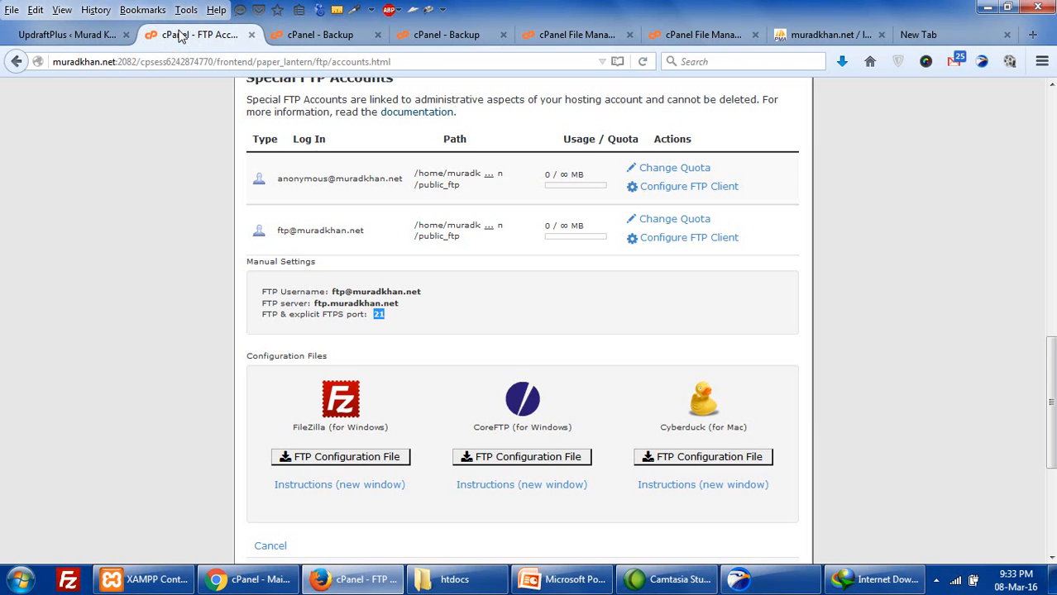
left_click(59, 37)
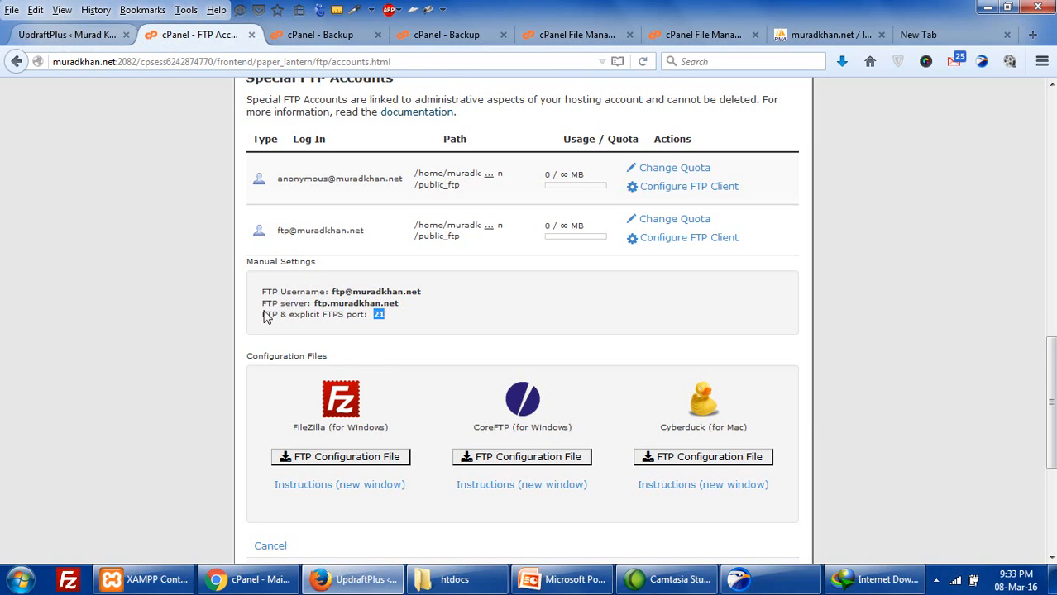
- Revisit the remote path, dismiss a Gmail popup, and recheck File Manager and FTP details
left_click(365, 332)
scroll(365, 332, "down", 2)
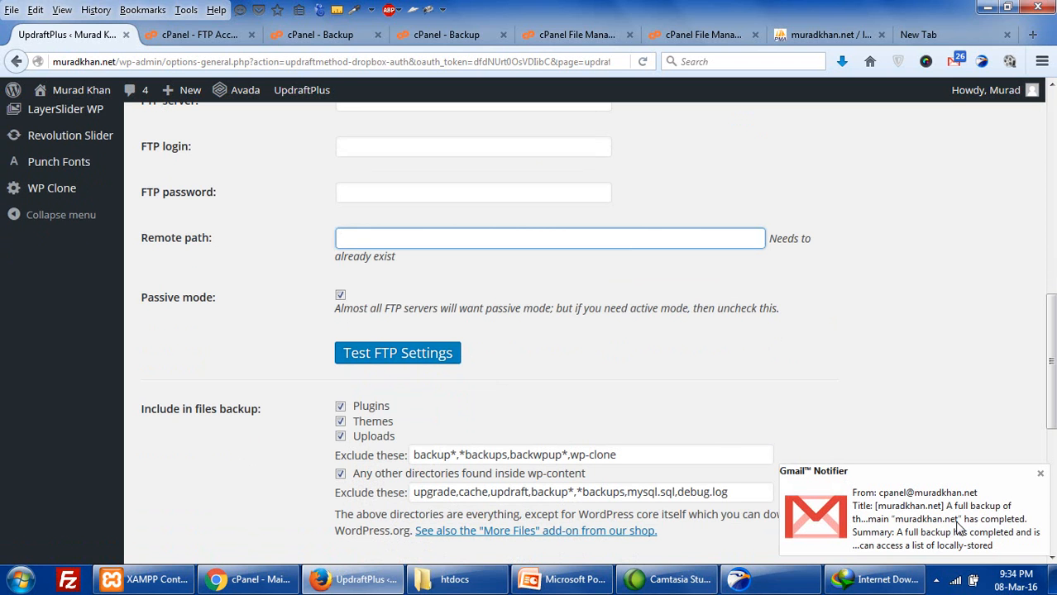
left_click(1040, 474)
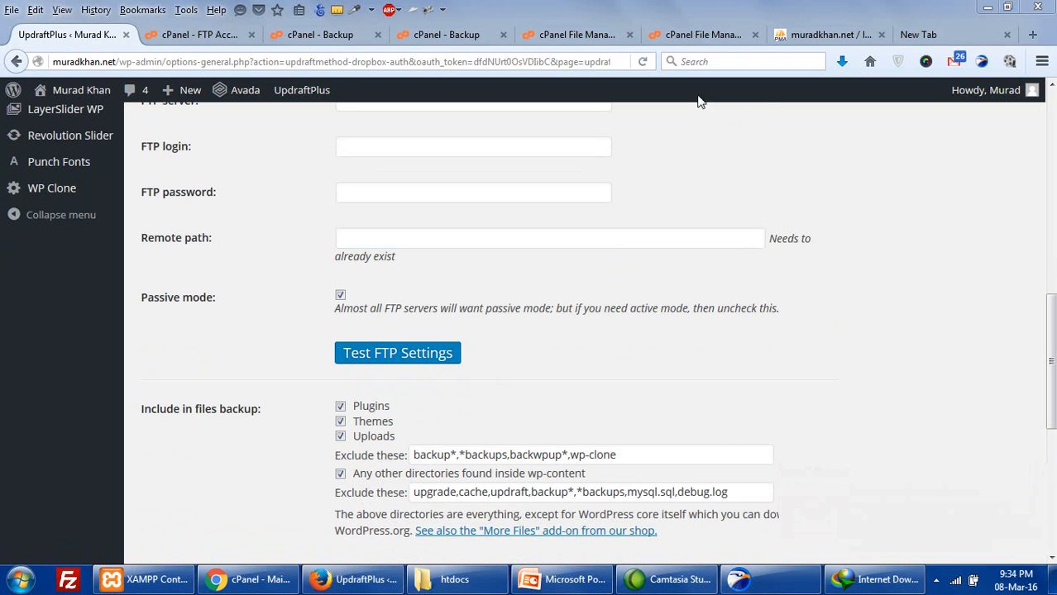
left_click(674, 43)
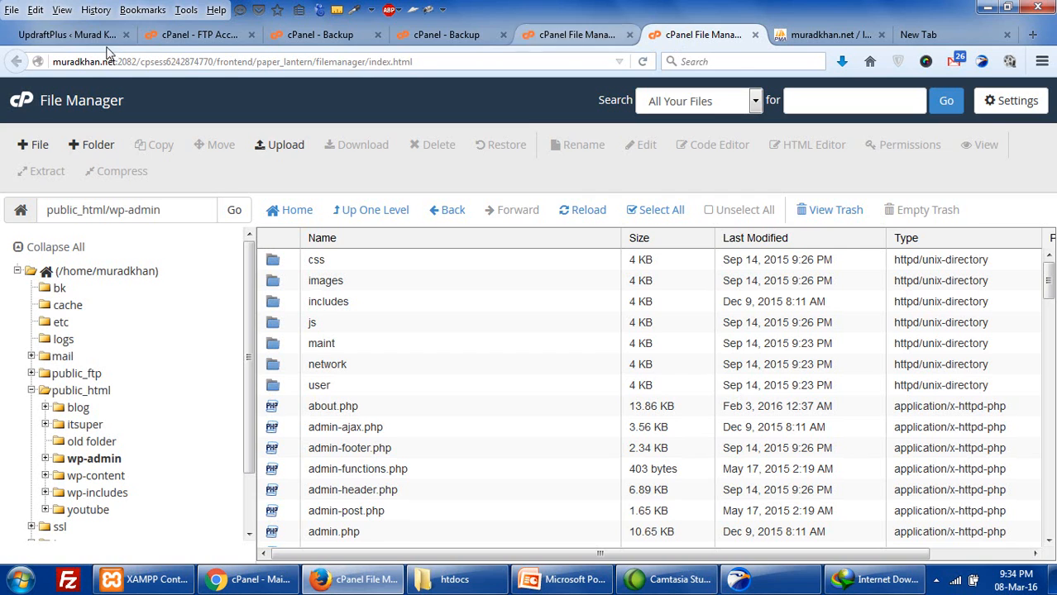
left_click(158, 41)
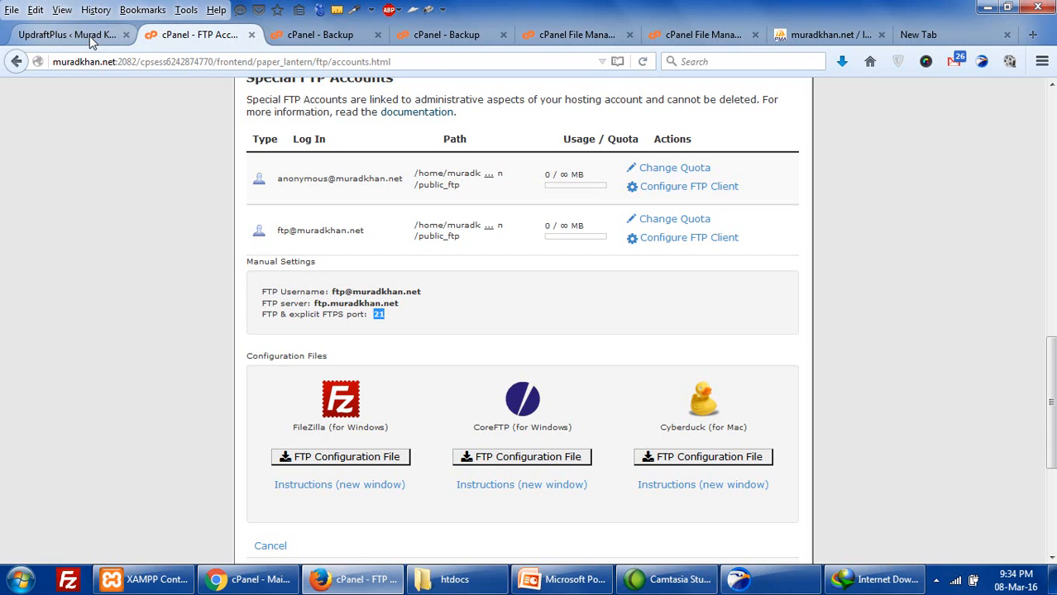
left_click(83, 35)
scroll(364, 370, "up", 10)
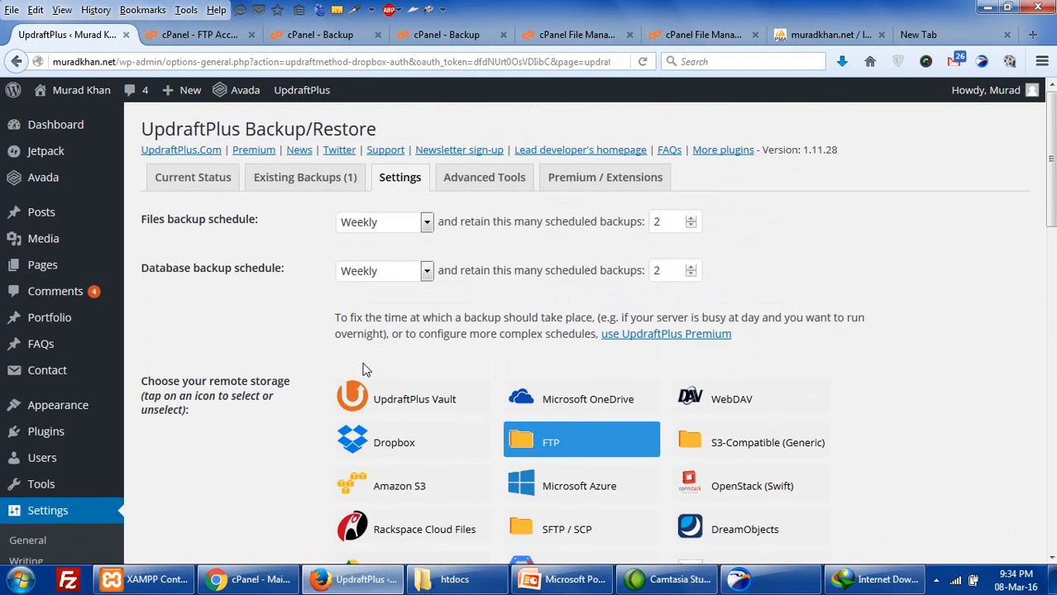
- Replace FTP with Email as the remote storage and save the settings
scroll(713, 290, "down", 3)
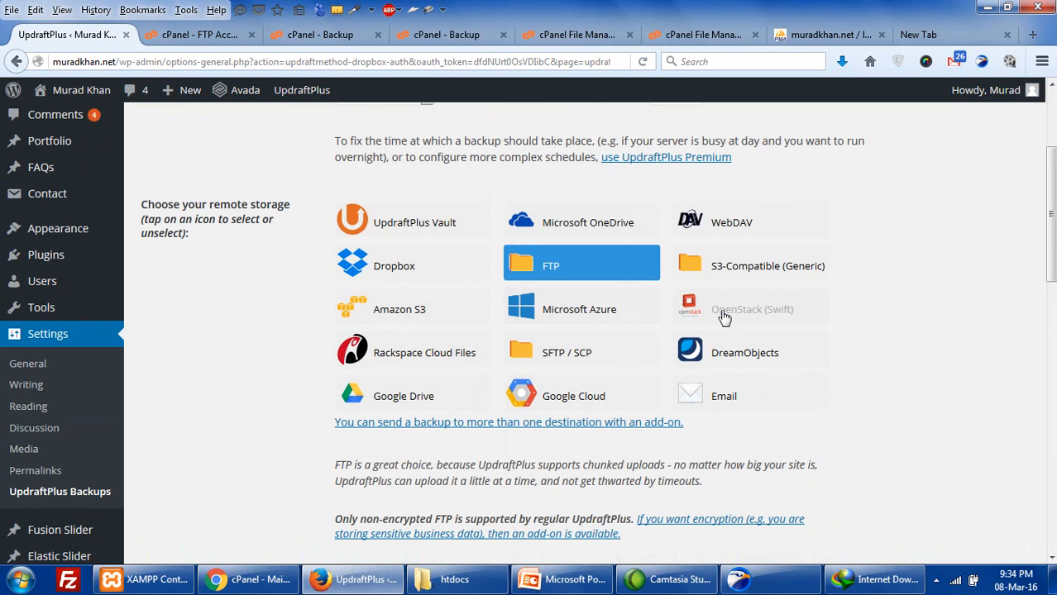
scroll(837, 402, "up", 4)
scroll(837, 401, "down", 4)
left_click(725, 397)
scroll(726, 406, "down", 5)
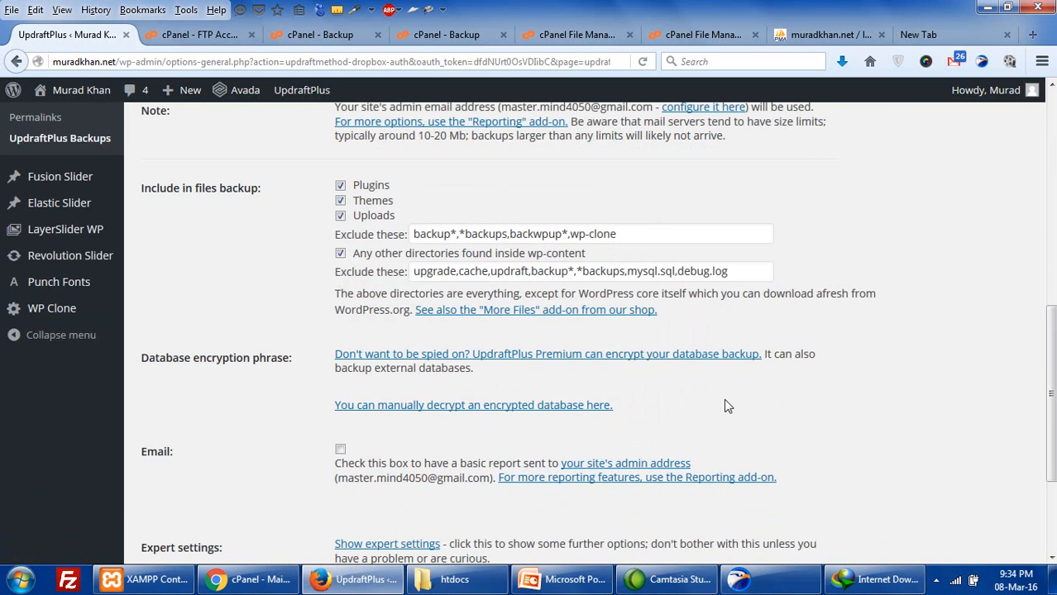
scroll(726, 406, "down", 3)
left_click(374, 492)
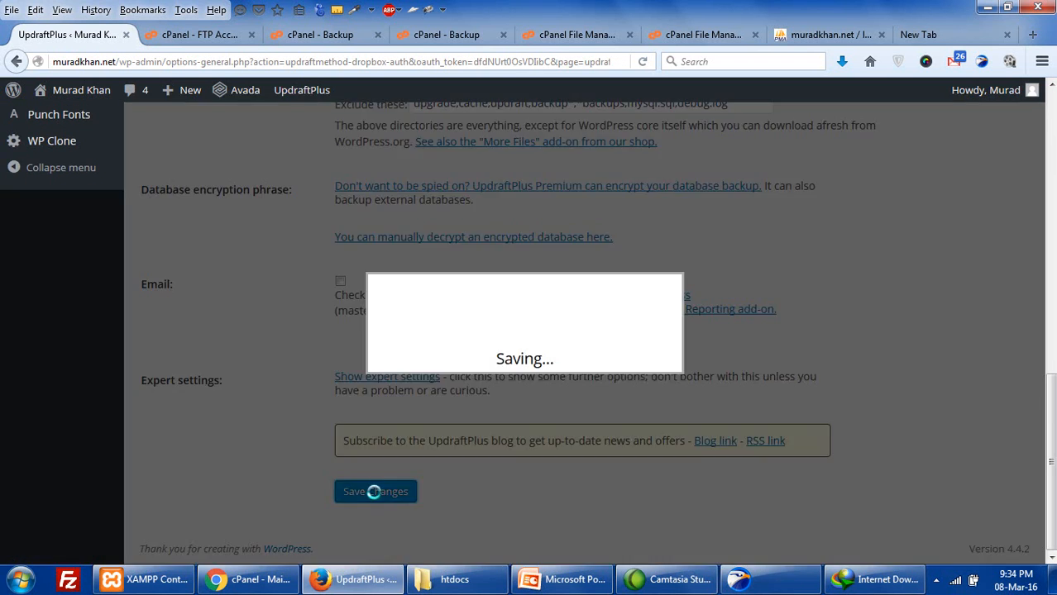
- Review the Email note showing backups go to the site admin e-mail address
scroll(389, 430, "up", 5)
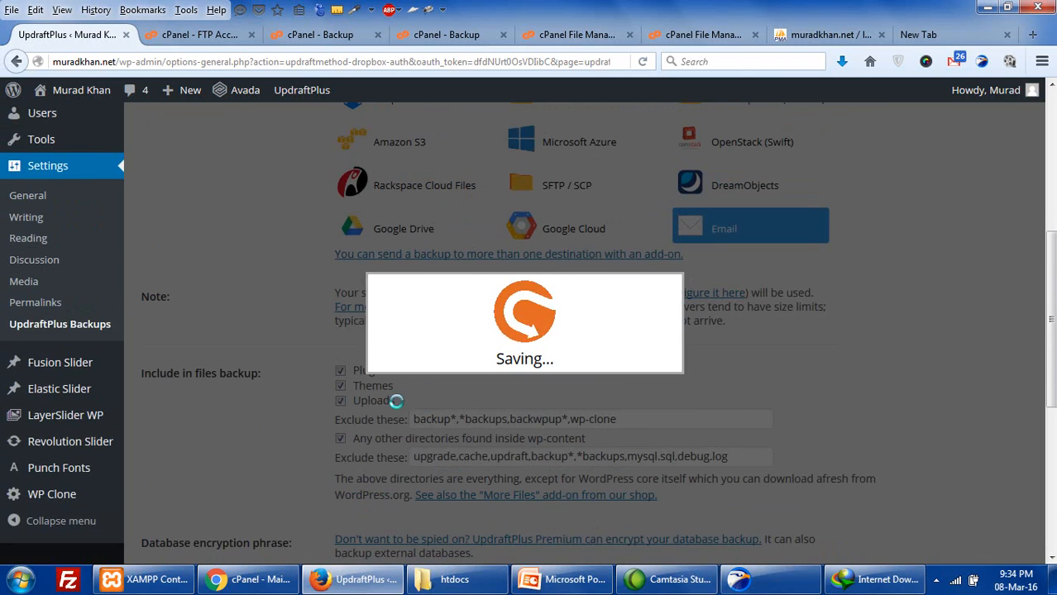
scroll(396, 401, "up", 5)
scroll(398, 405, "down", 1)
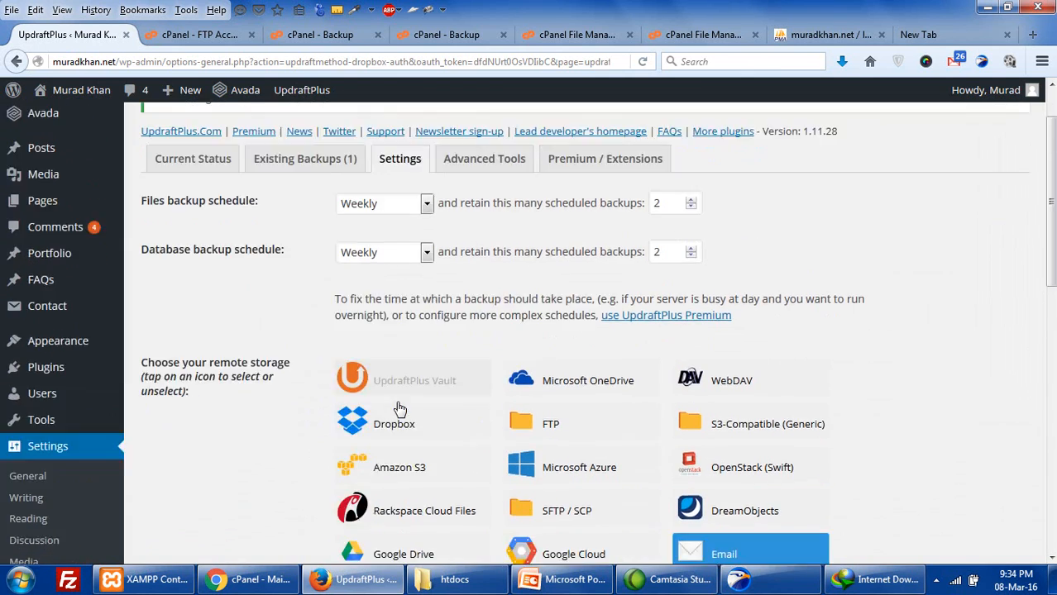
scroll(398, 408, "down", 4)
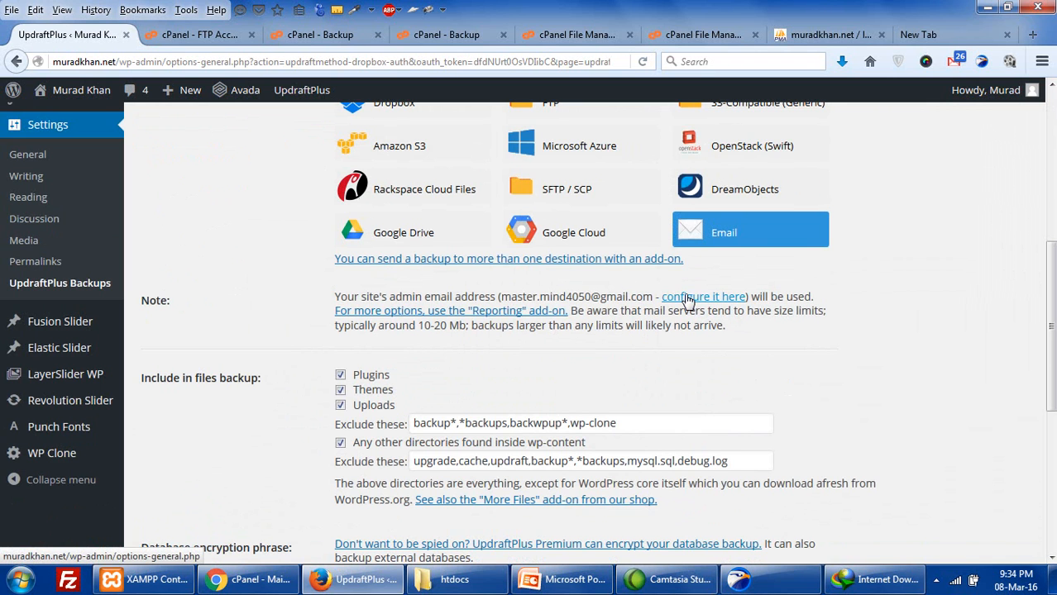
left_click_drag(501, 299, 643, 256)
scroll(684, 311, "down", 1)
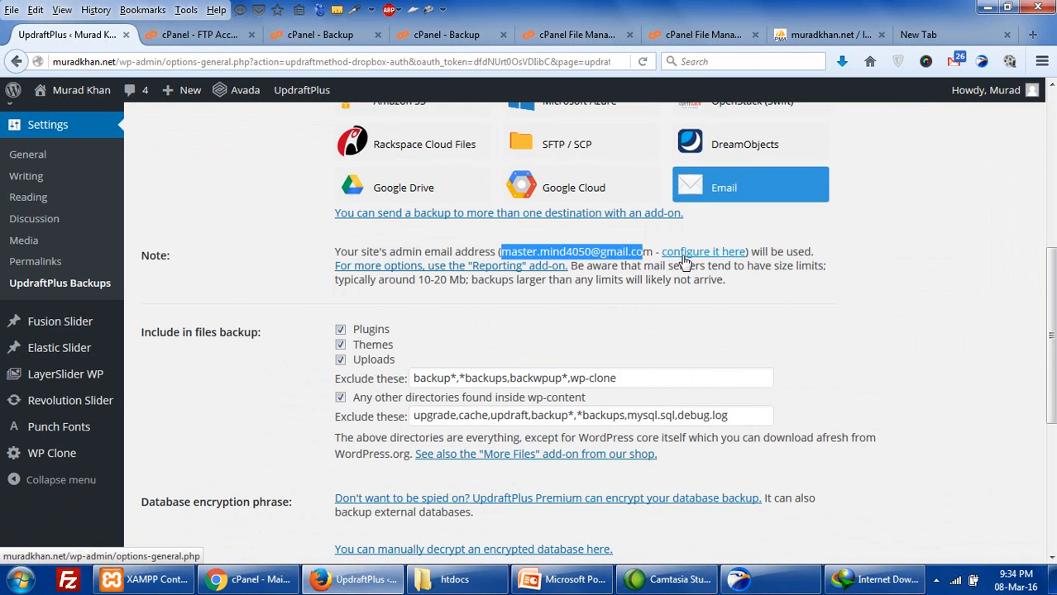
scroll(685, 314, "up", 8)
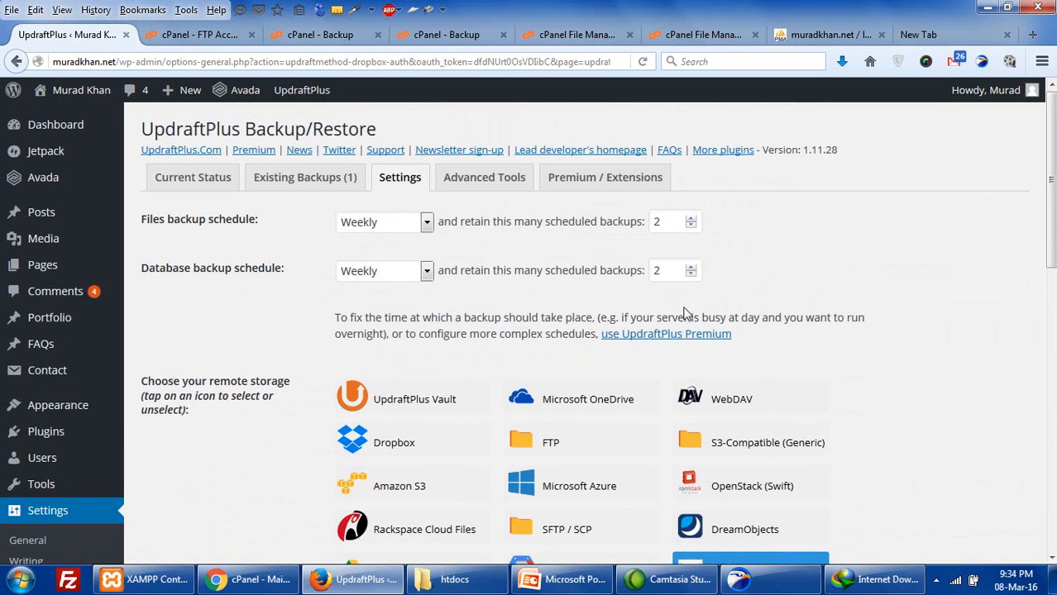
- View Advanced Tools server info, then scroll the Premium / Extensions feature comparison table
left_click(483, 190)
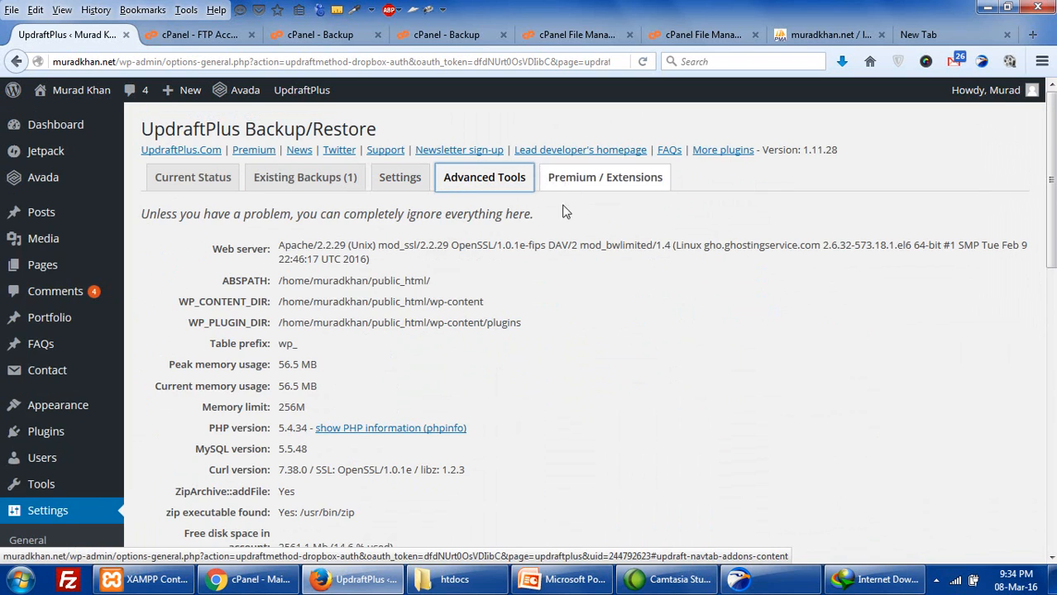
scroll(562, 272, "down", 10)
scroll(561, 272, "up", 10)
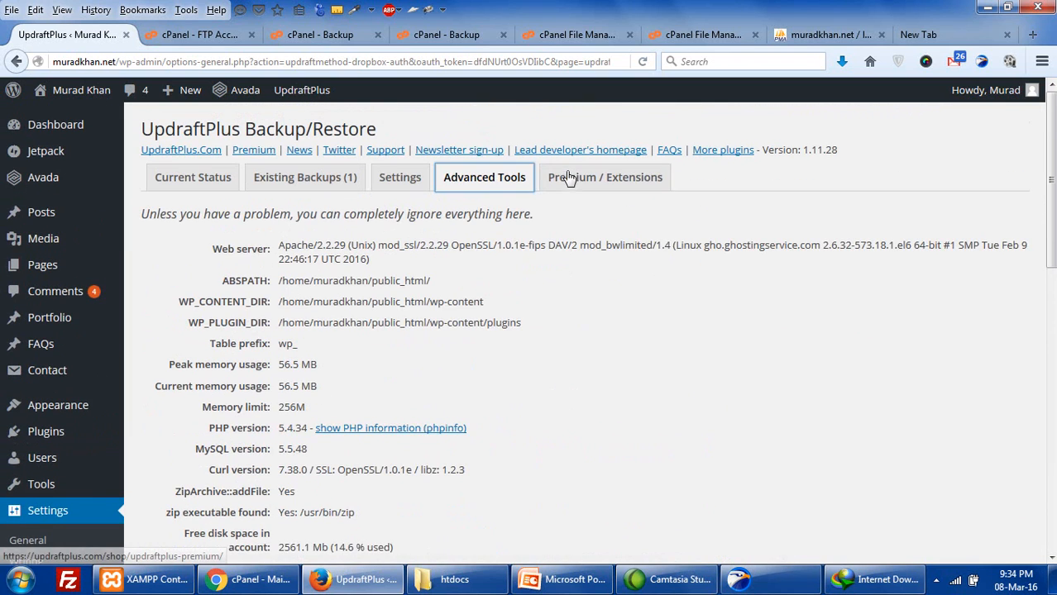
left_click(571, 178)
scroll(605, 348, "down", 4)
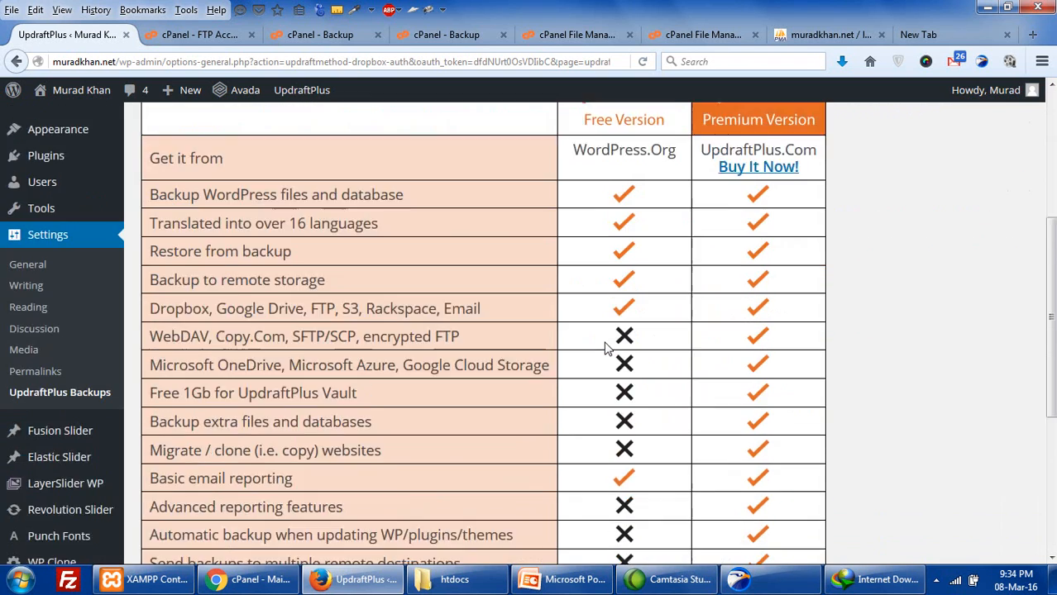
scroll(605, 348, "down", 1)
scroll(605, 343, "up", 3)
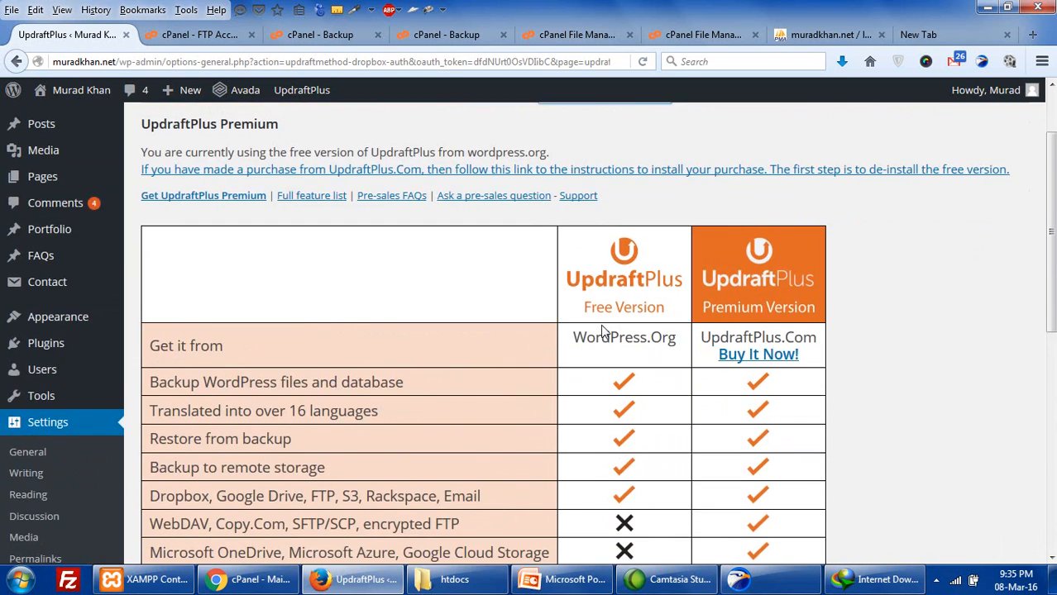
scroll(603, 331, "down", 2)
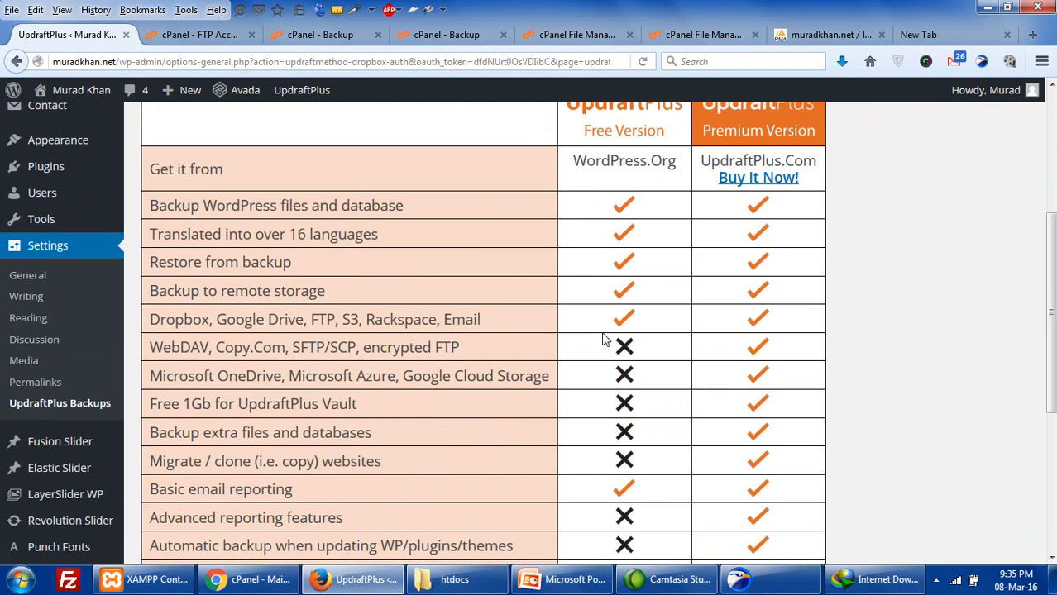
scroll(605, 339, "up", 3)
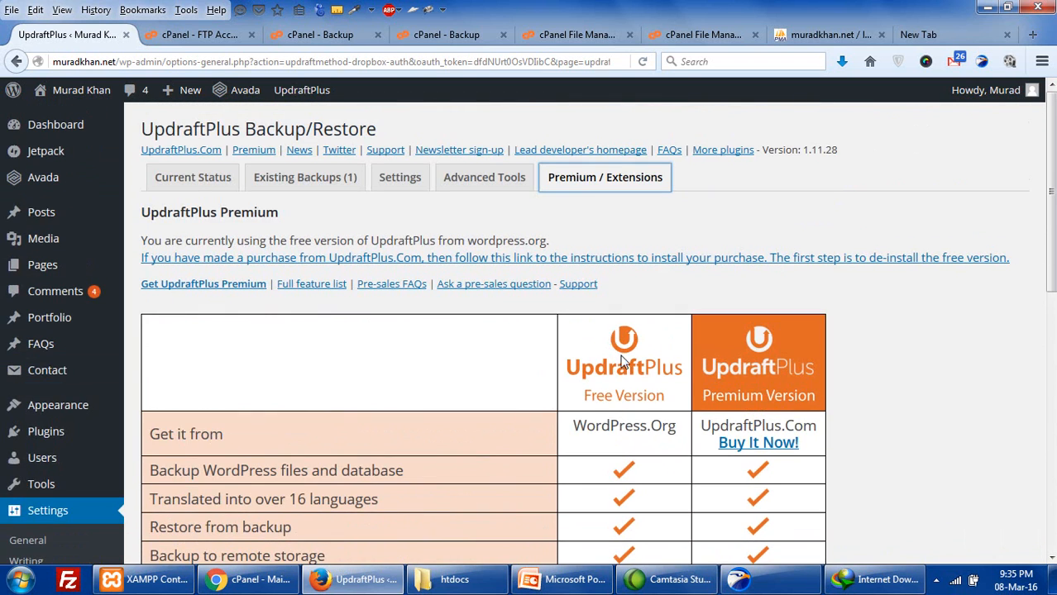
scroll(656, 395, "down", 6)
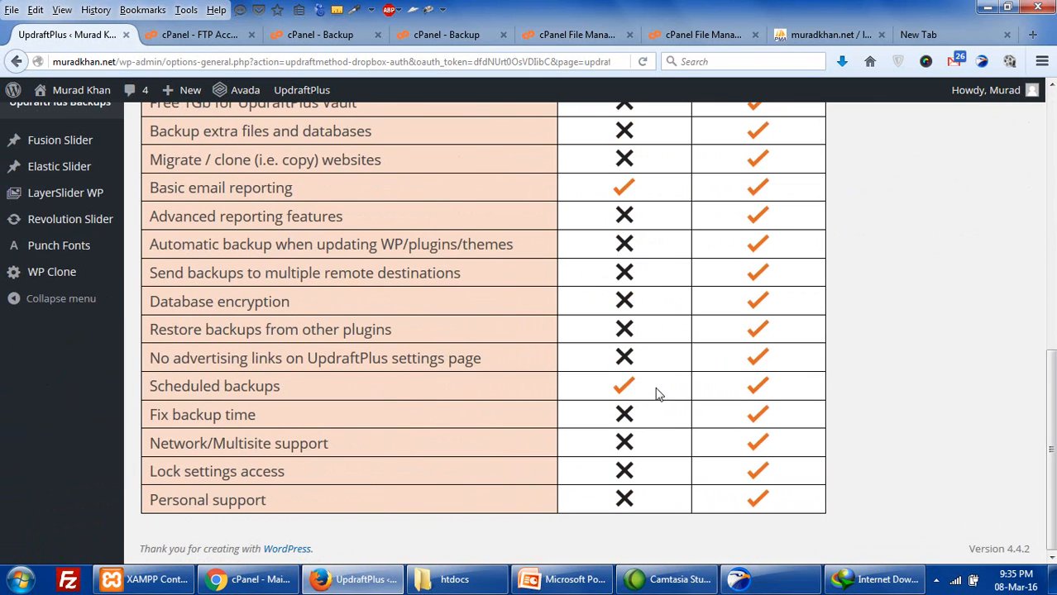
scroll(651, 390, "up", 3)
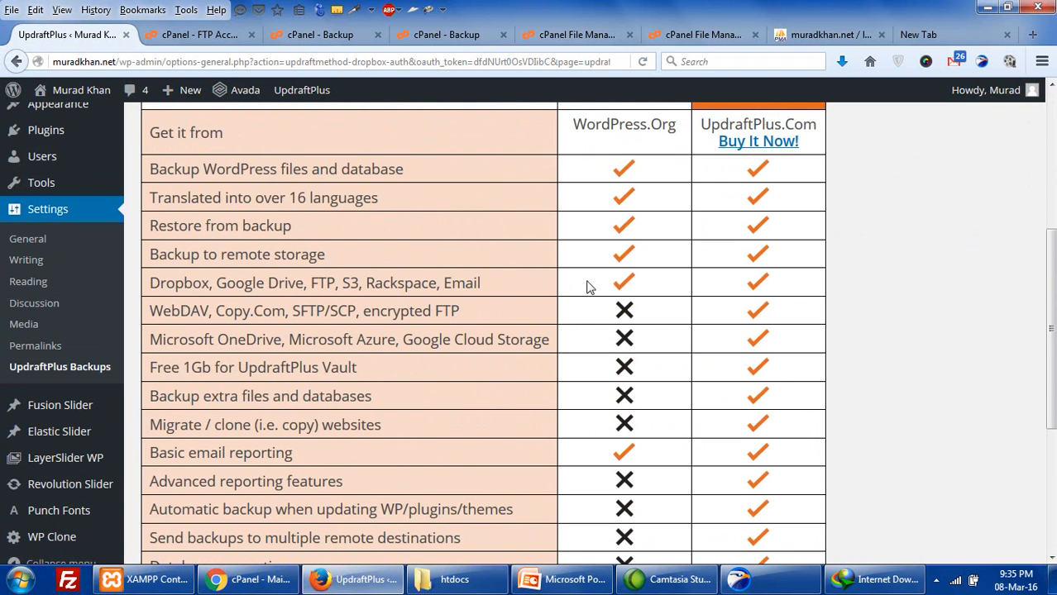
- Highlight the free version's Dropbox, Google Drive, FTP and Vault rows, then open Current Status
left_click_drag(480, 283, 147, 300)
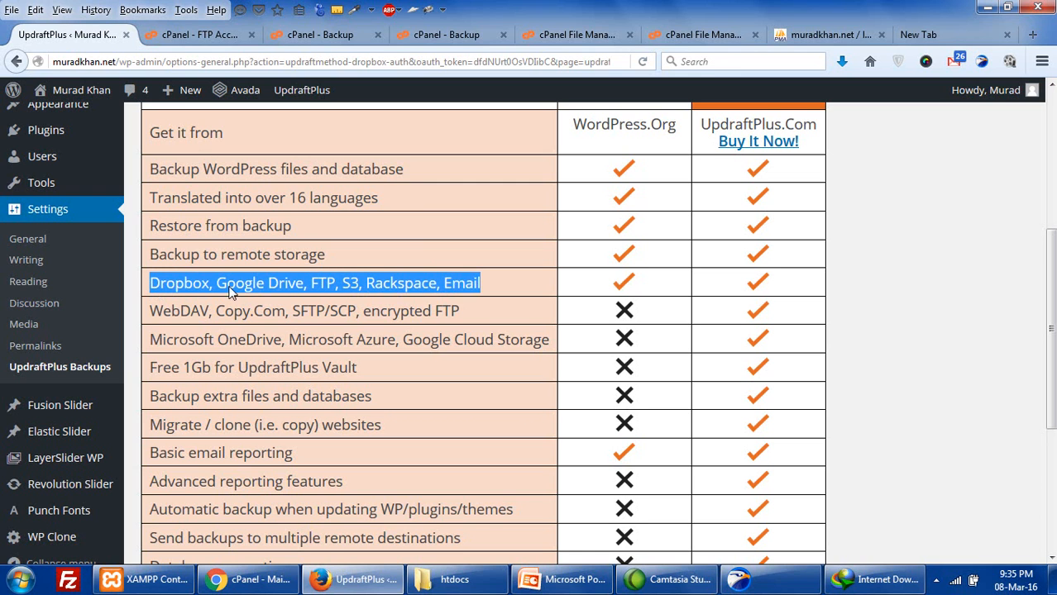
left_click(406, 284)
left_click_drag(492, 294, 150, 286)
left_click_drag(200, 368, 206, 398)
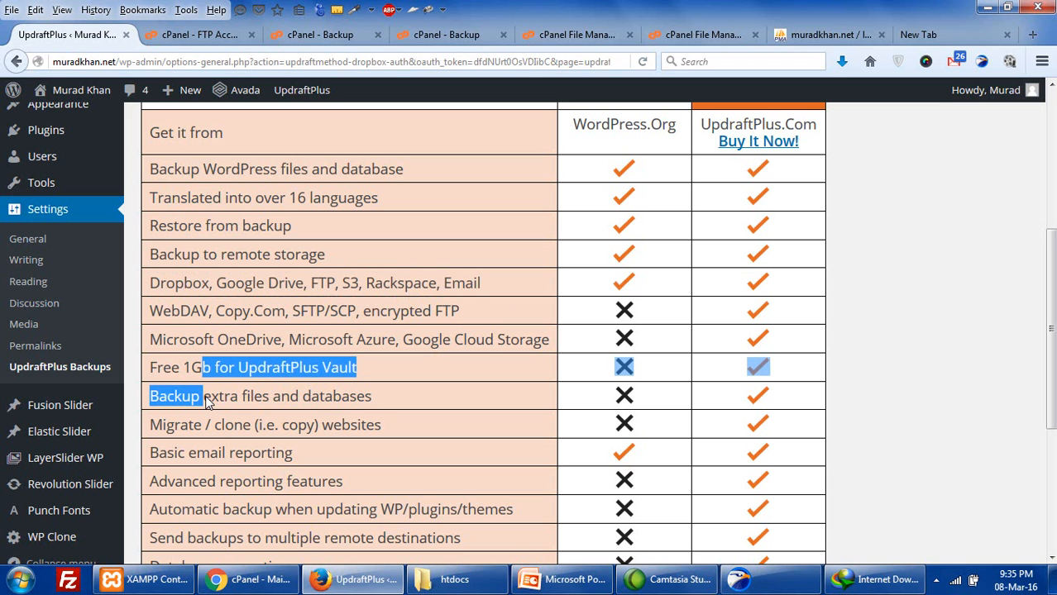
scroll(207, 401, "down", 3)
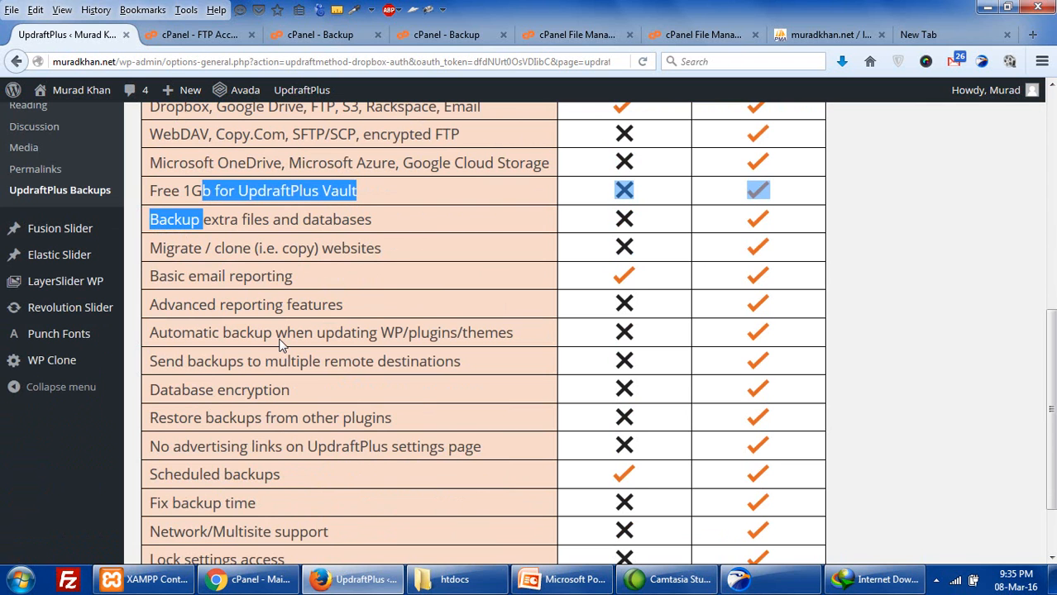
scroll(280, 345, "up", 6)
scroll(364, 217, "up", 1)
left_click(199, 181)
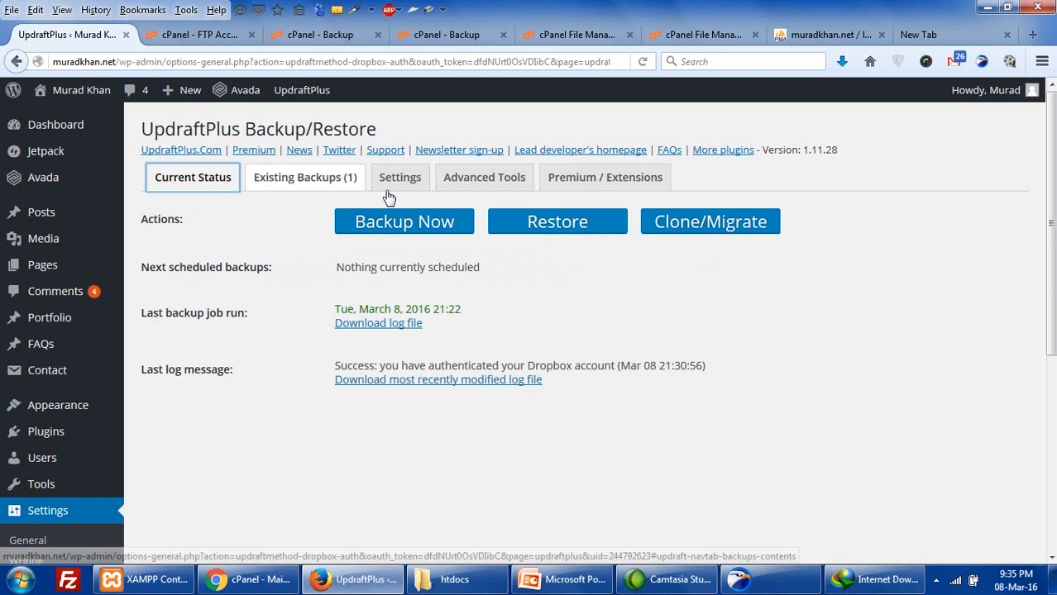
left_click(589, 586)
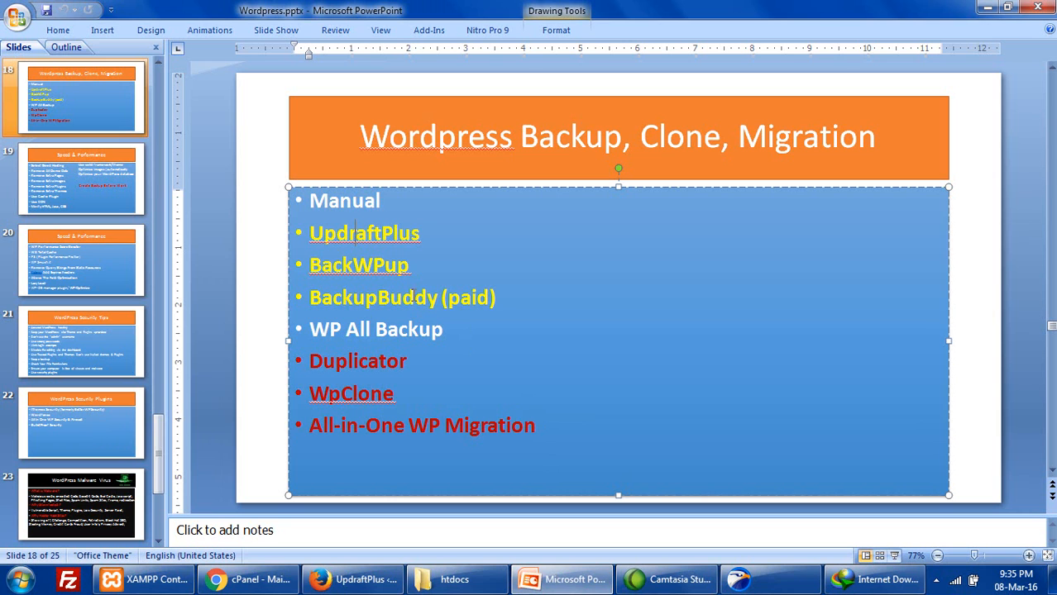
double_click(374, 265)
key("ctrl+c")
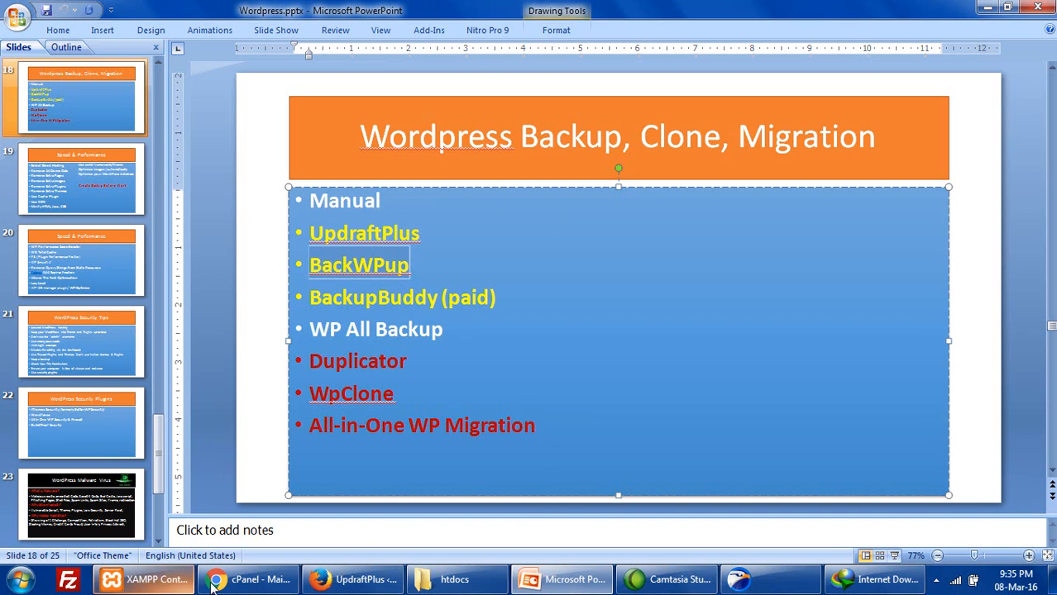
left_click(354, 579)
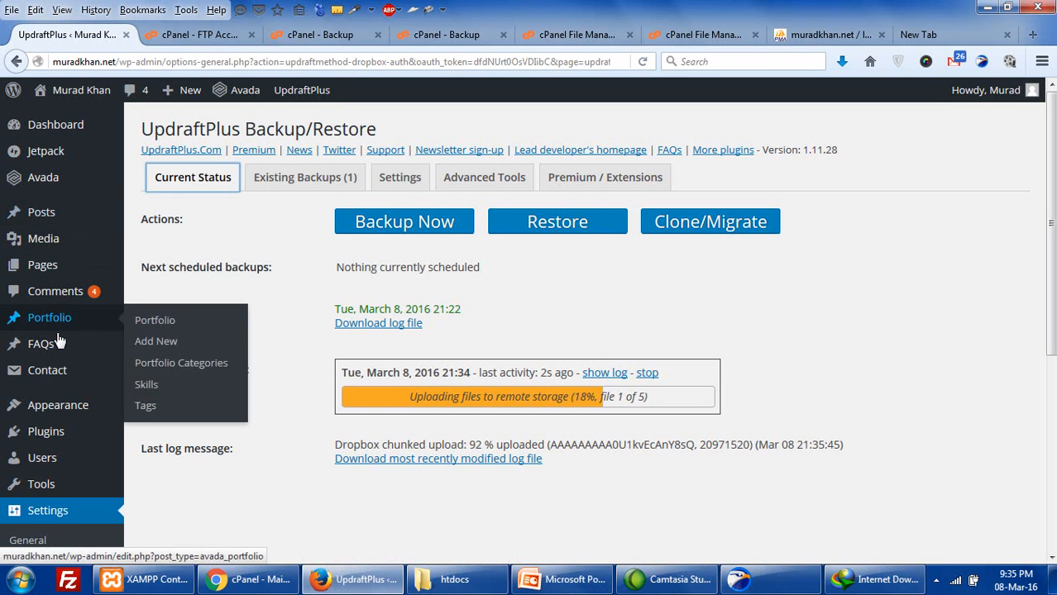
- Go to Plugins > Add New and search for BackWPup
left_click(66, 430)
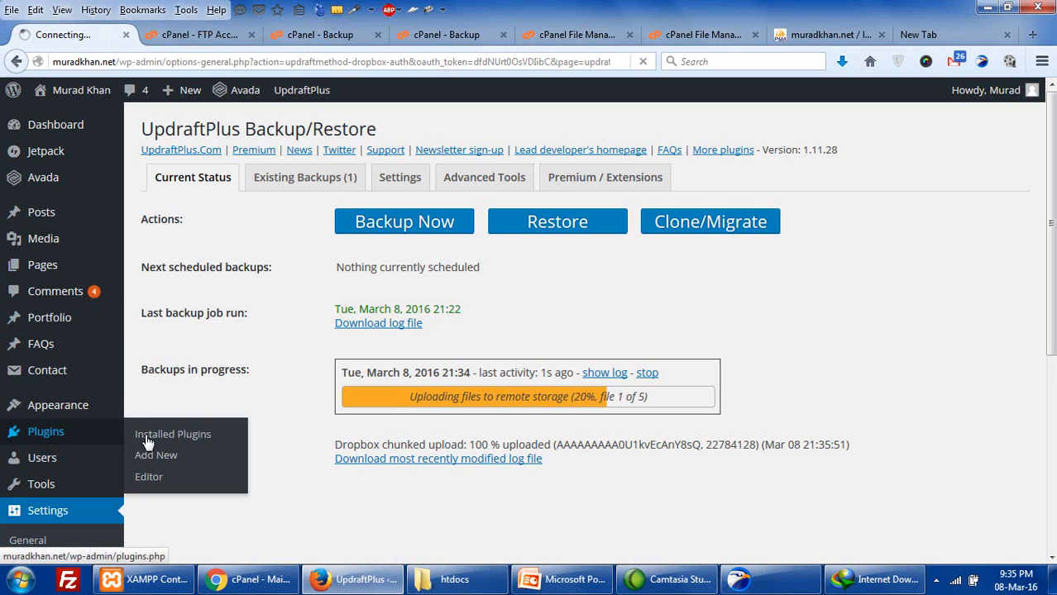
left_click(156, 455)
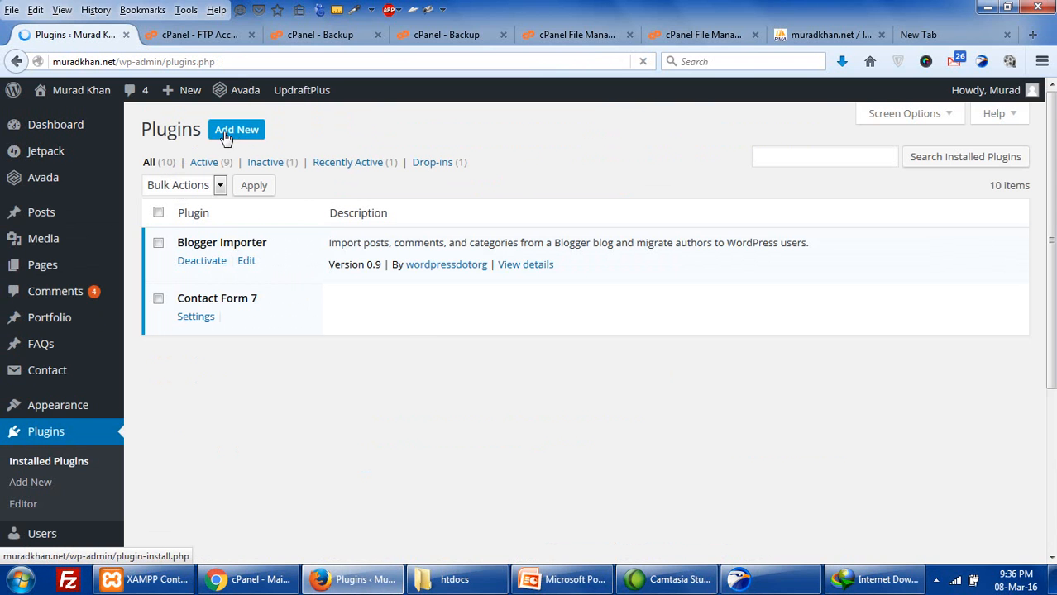
left_click(232, 134)
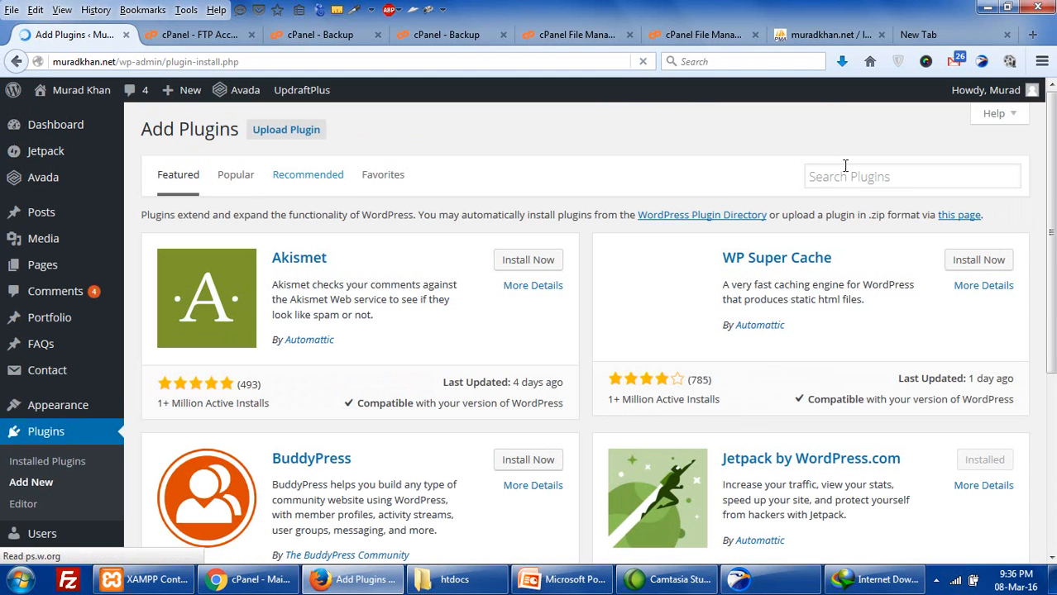
left_click(849, 176)
key("ctrl+v")
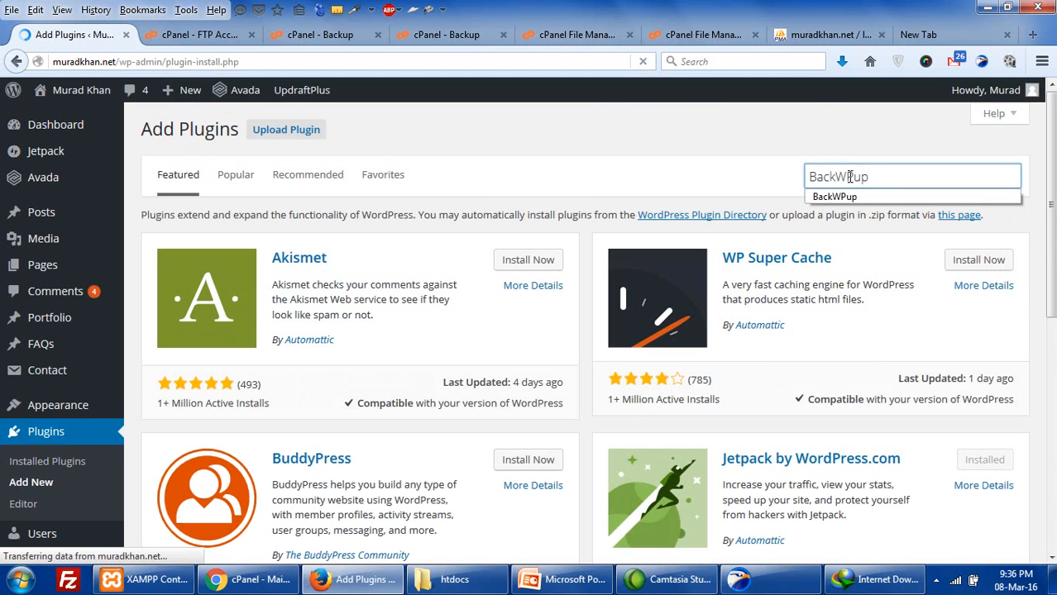
key("Return")
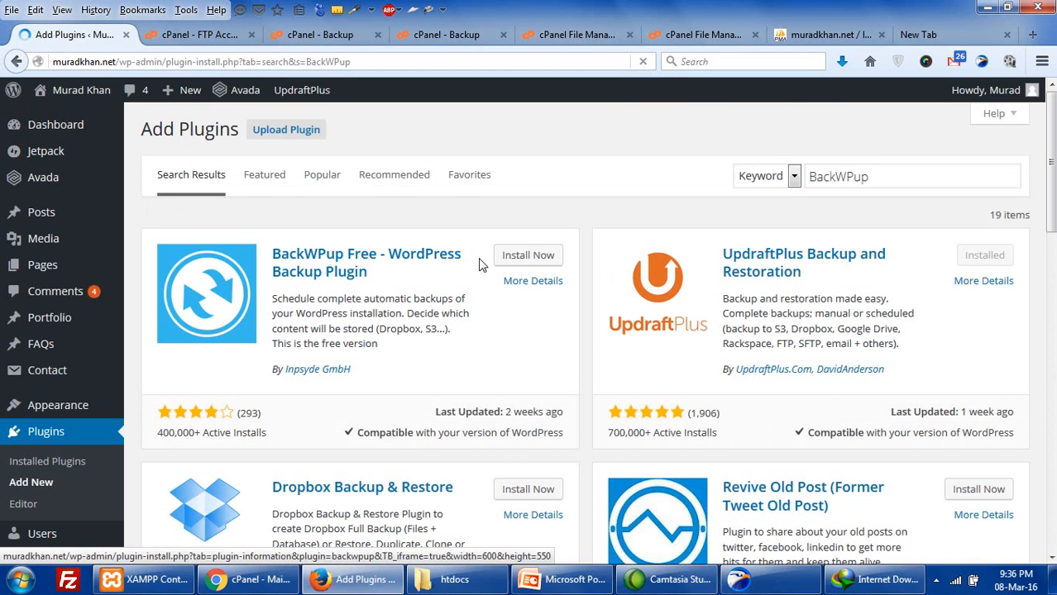
- Install and activate BackWPup Free, then read through its version 3.2.5 welcome page
left_click(516, 259)
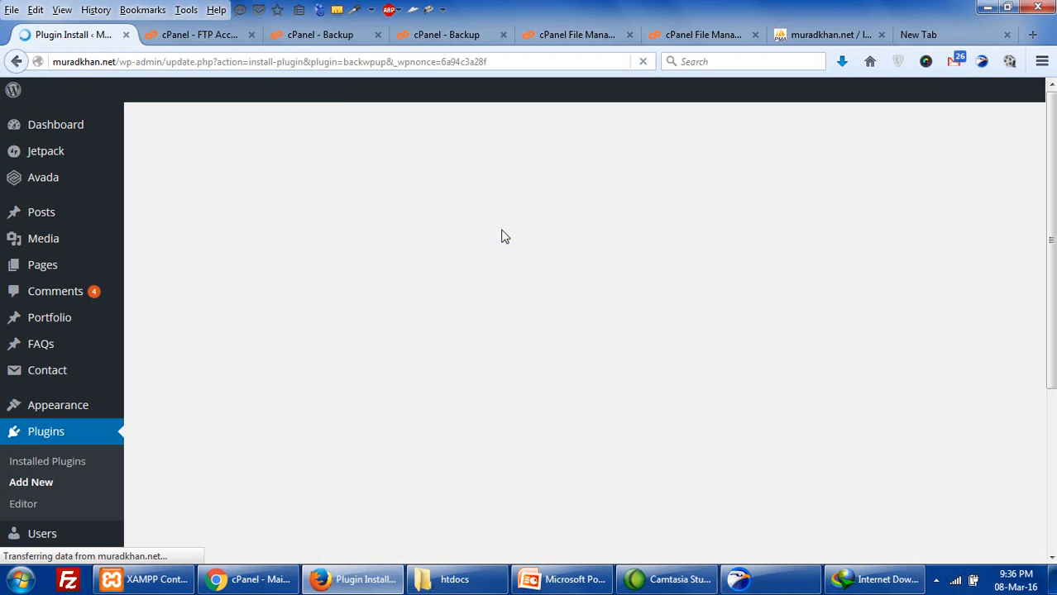
left_click(196, 263)
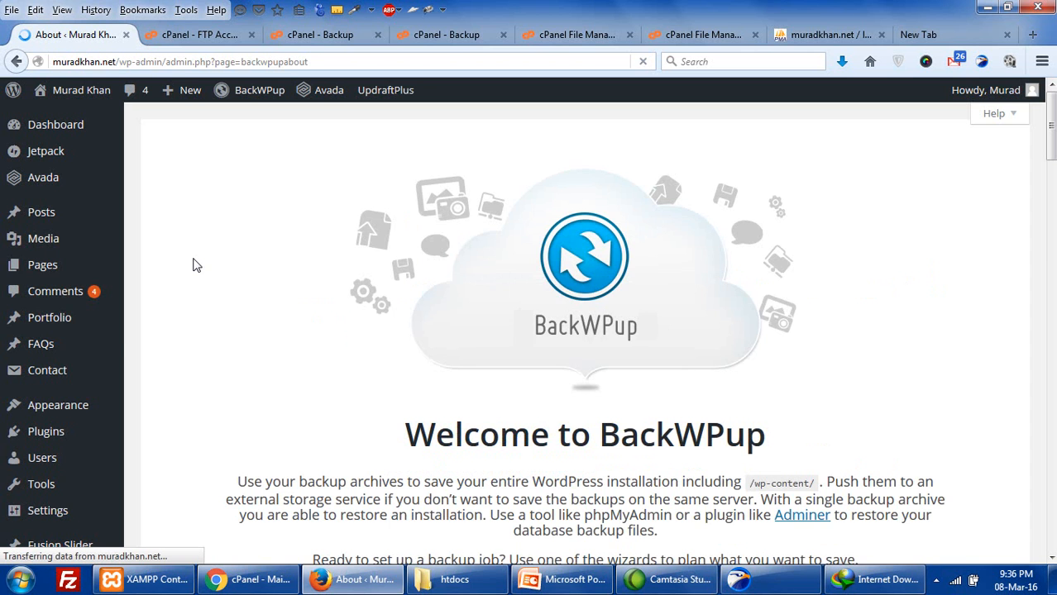
scroll(193, 265, "down", 10)
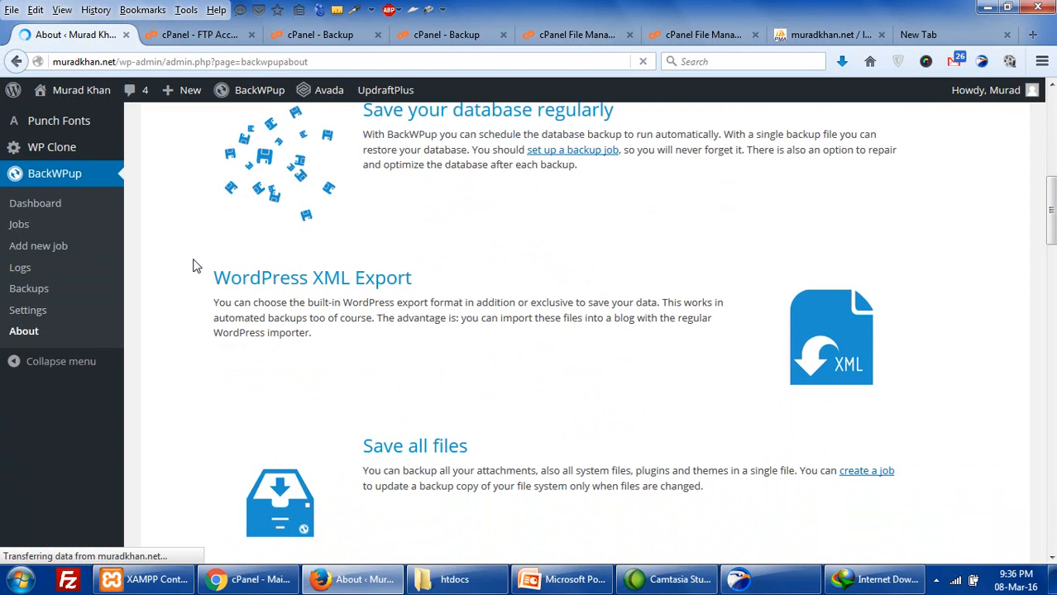
scroll(193, 266, "down", 10)
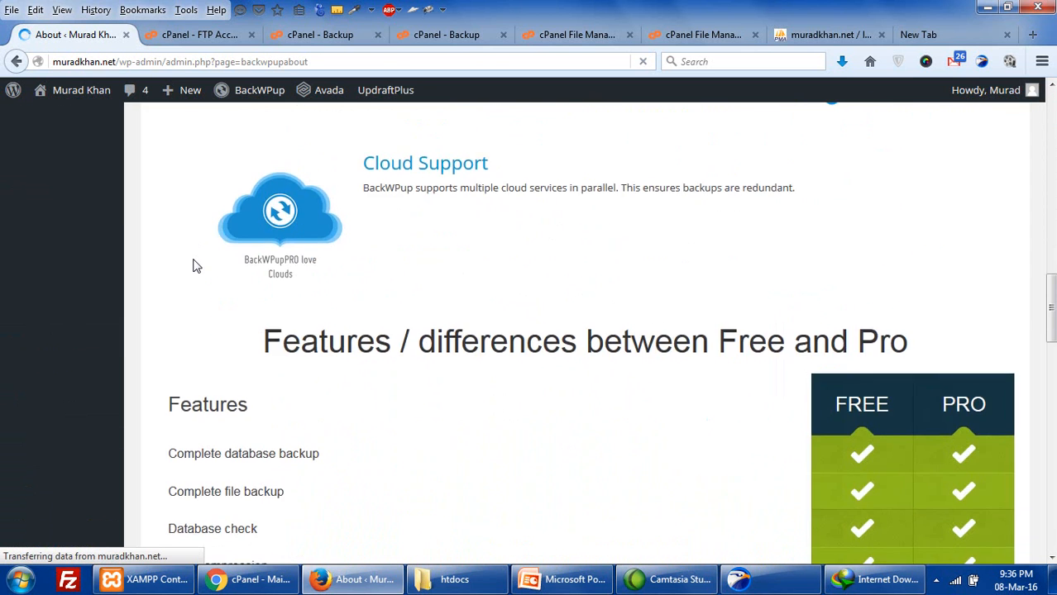
scroll(194, 265, "down", 7)
scroll(194, 265, "down", 4)
scroll(194, 265, "down", 5)
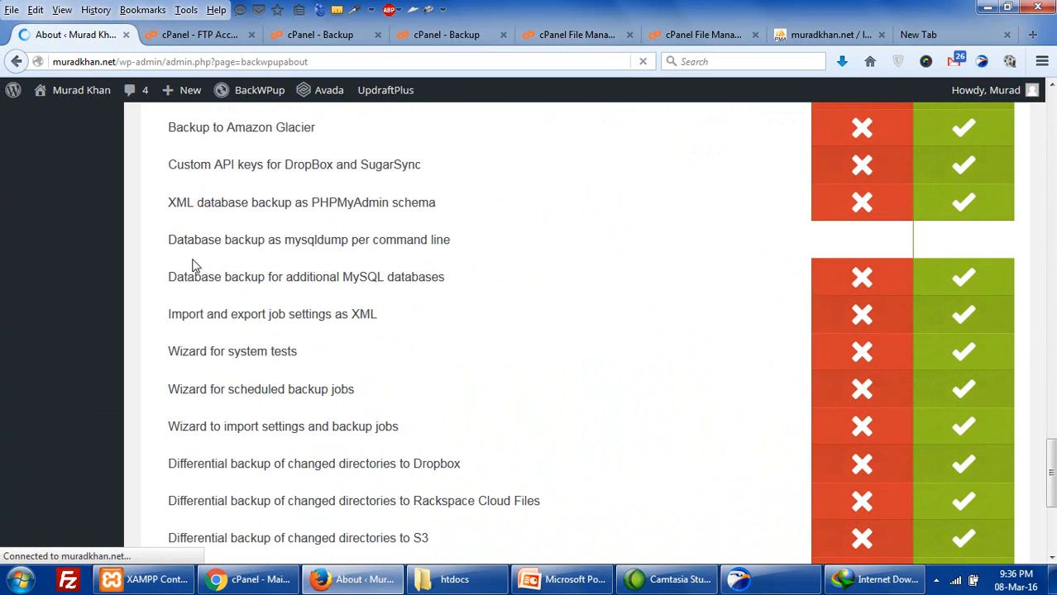
scroll(1051, 432, "down", 5)
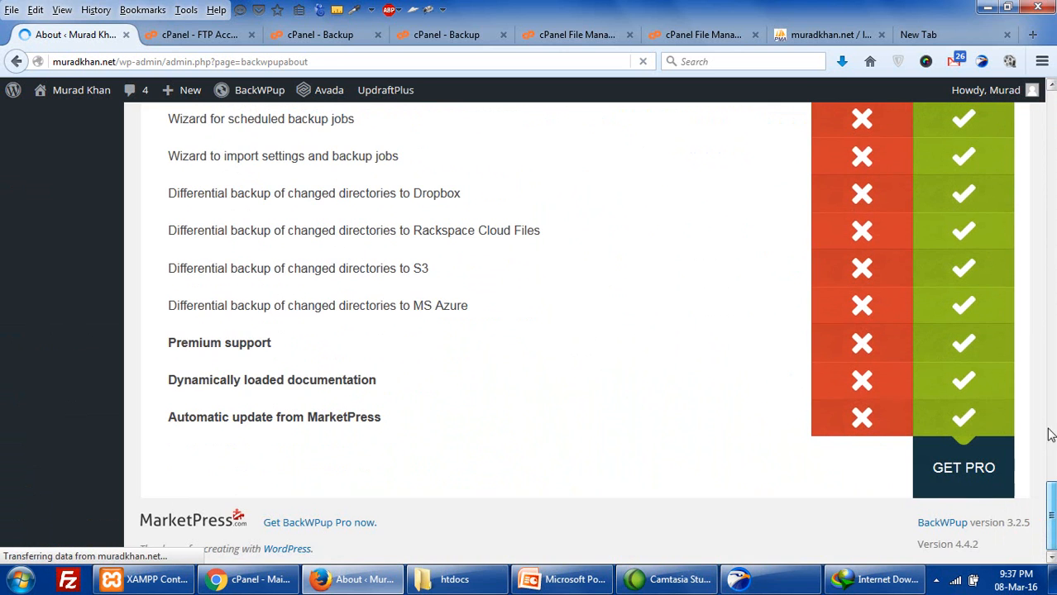
left_click_drag(1051, 533, 1056, 246)
scroll(465, 364, "up", 8)
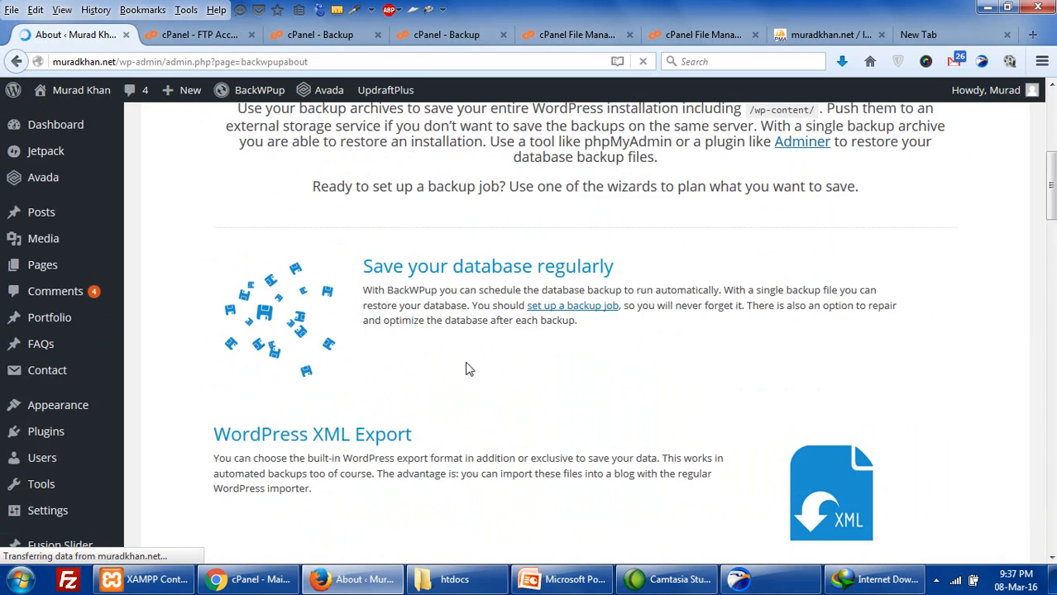
scroll(269, 368, "down", 5)
scroll(207, 374, "down", 4)
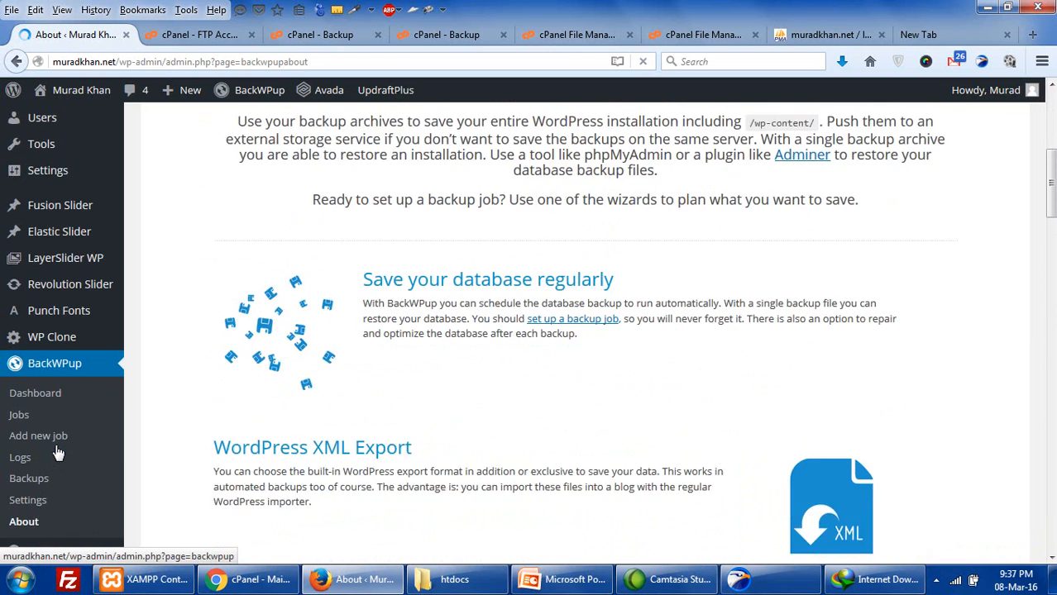
- Start a new BackWPup job from Jobs > Add new and review its general settings
left_click(17, 405)
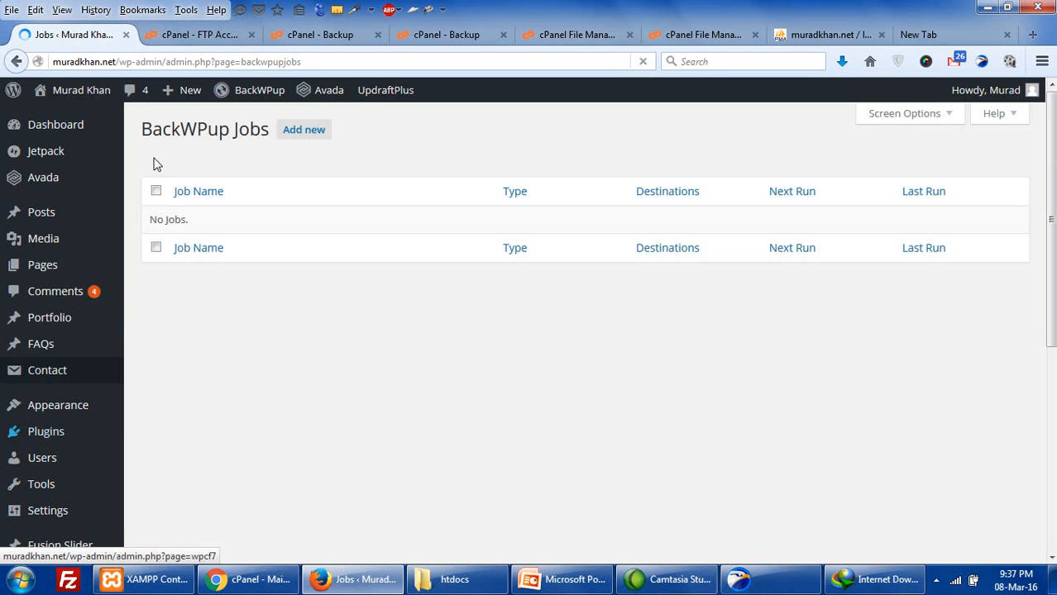
left_click(323, 131)
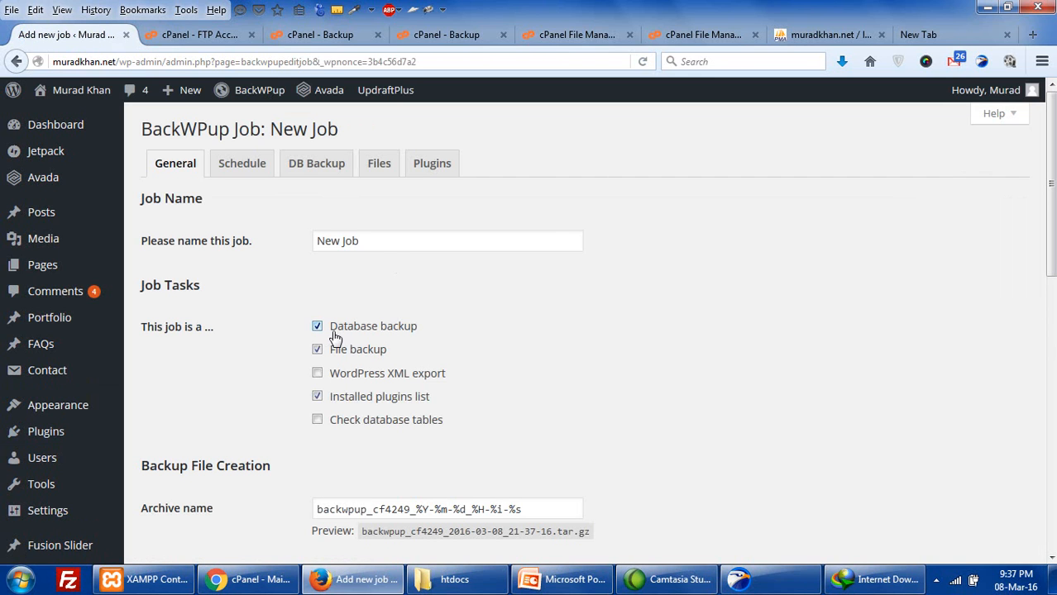
scroll(322, 396, "down", 2)
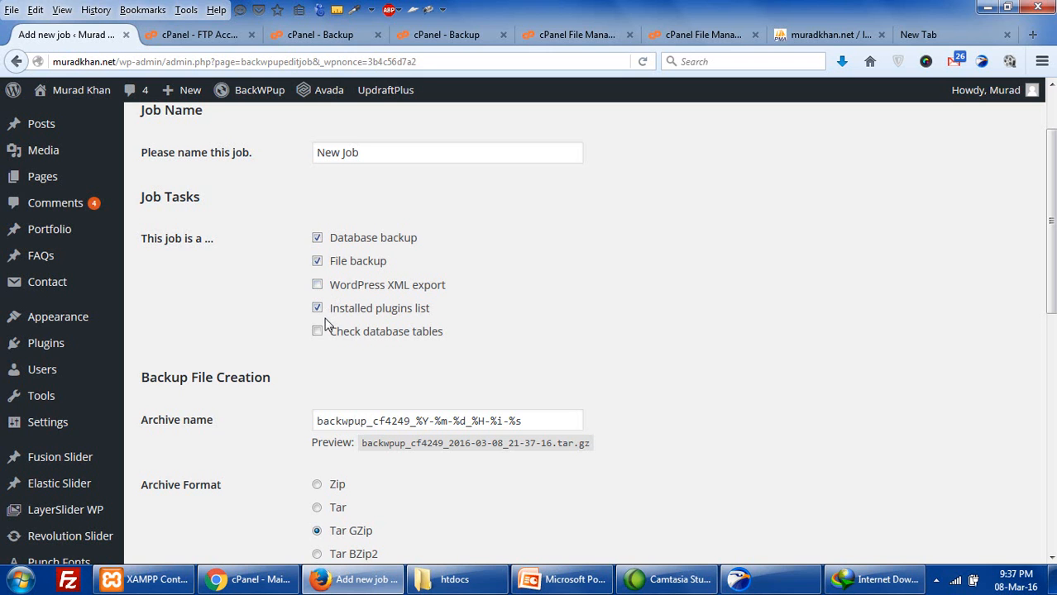
scroll(314, 374, "down", 4)
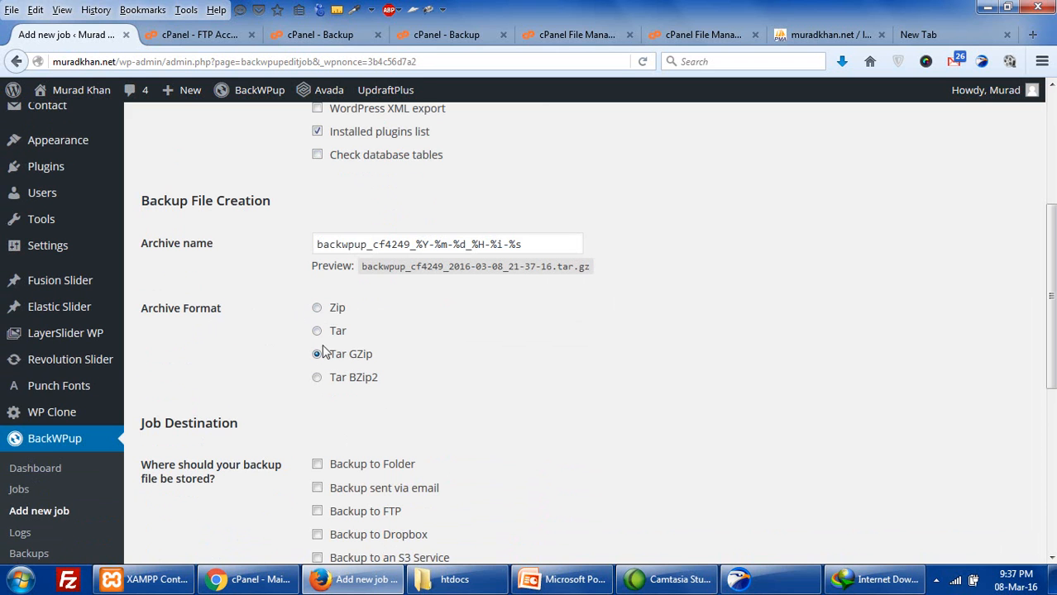
scroll(324, 373, "down", 3)
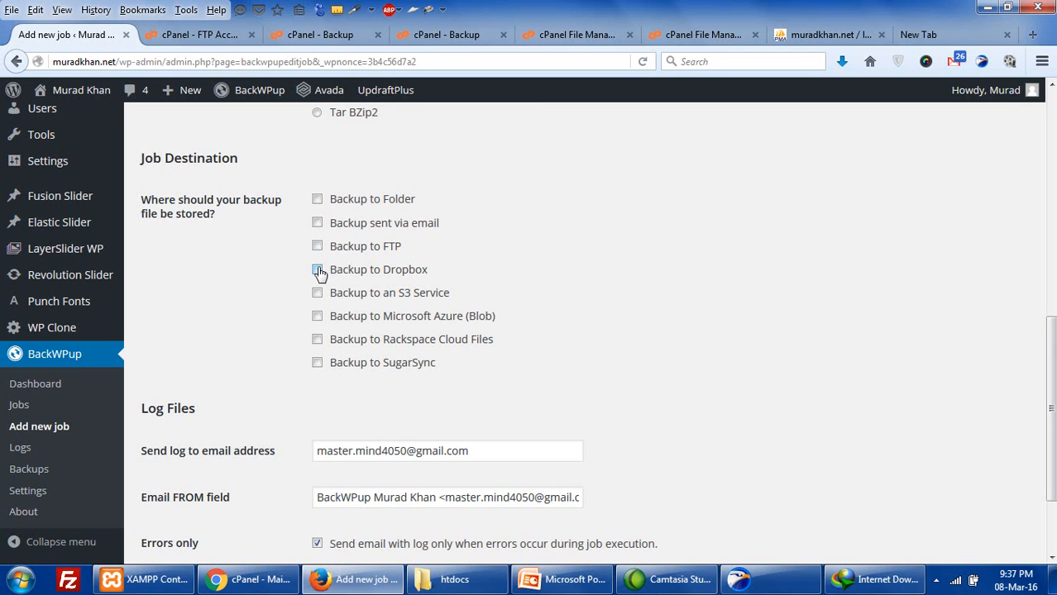
- Tick Backup to Folder and Backup sent via email, then save the job as 'Job with ID 1'
left_click(317, 200)
left_click(318, 223)
scroll(343, 331, "down", 2)
scroll(341, 330, "up", 4)
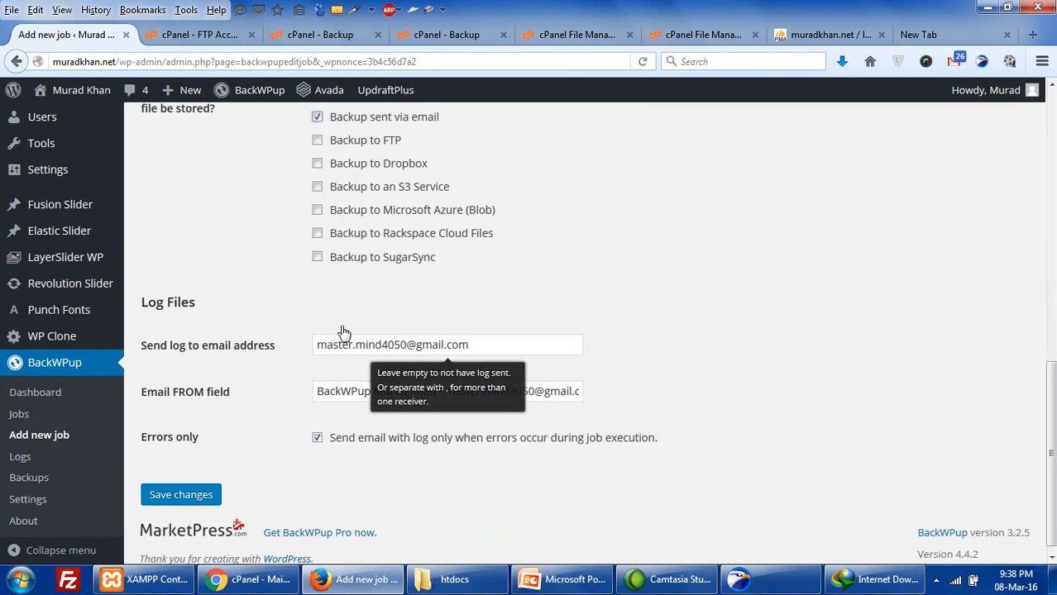
scroll(331, 356, "down", 3)
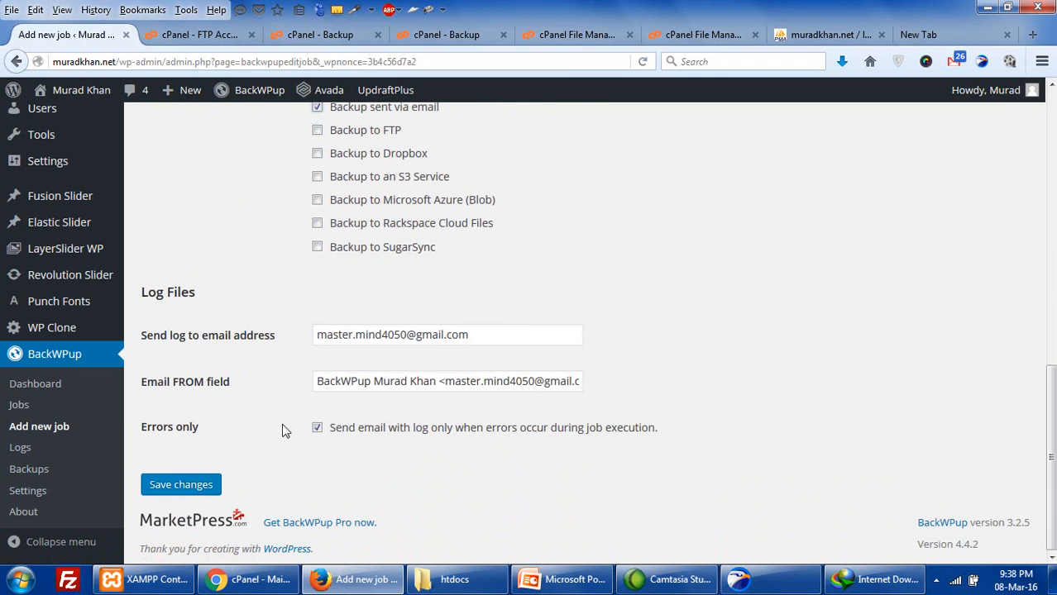
left_click(196, 485)
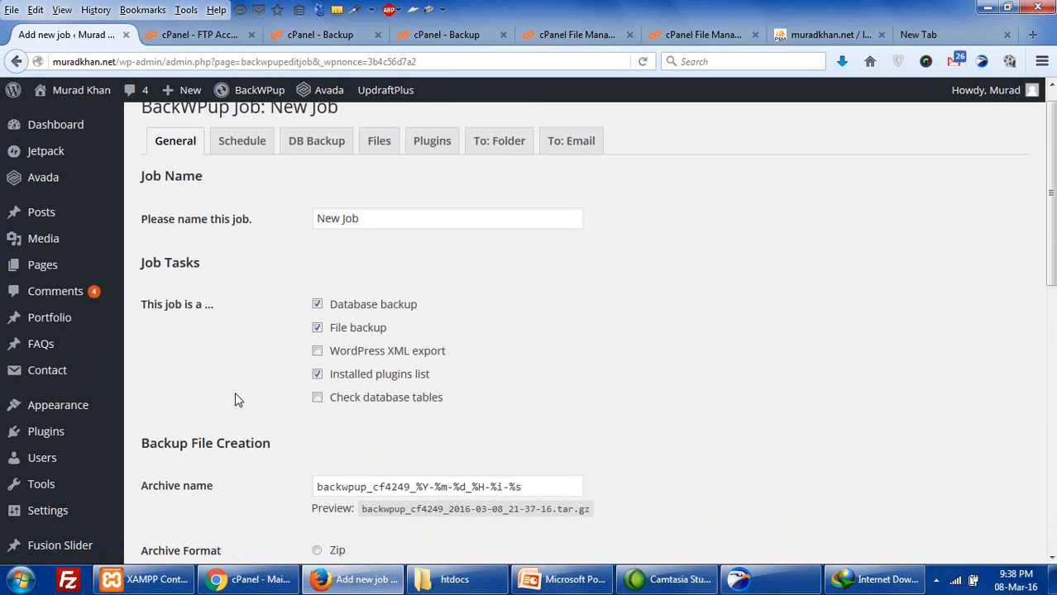
scroll(265, 435, "down", 8)
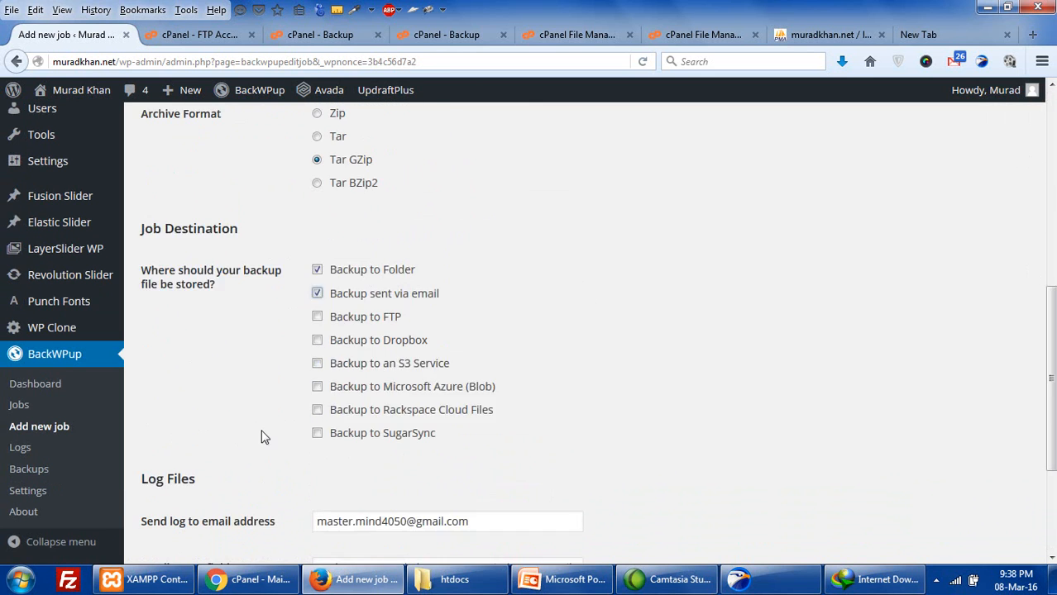
left_click(180, 482)
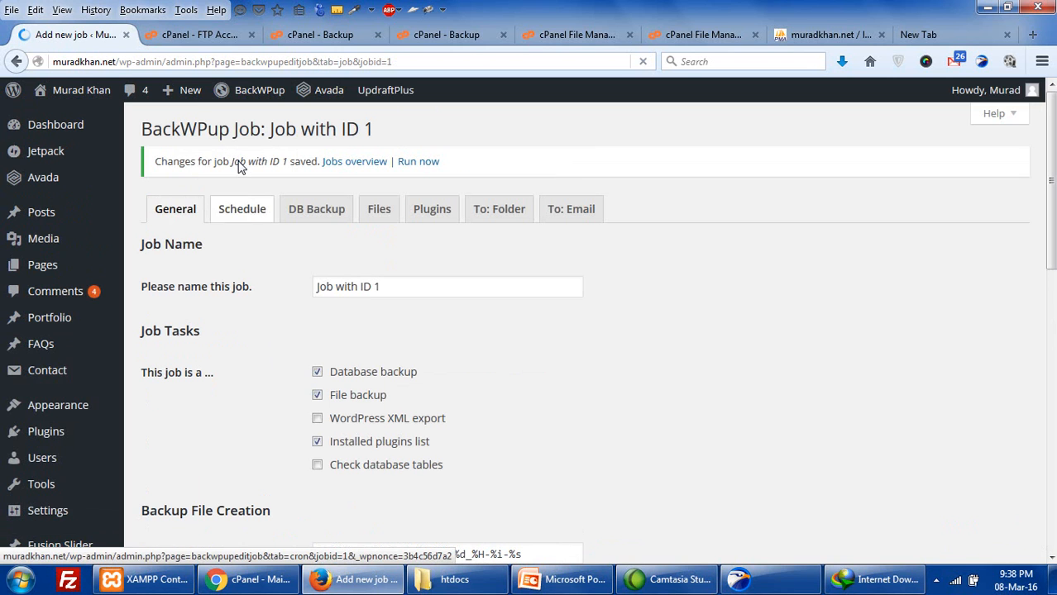
- Confirm the schedule is manual only, then view DB Backup with all wp_ tables ticked
left_click(248, 211)
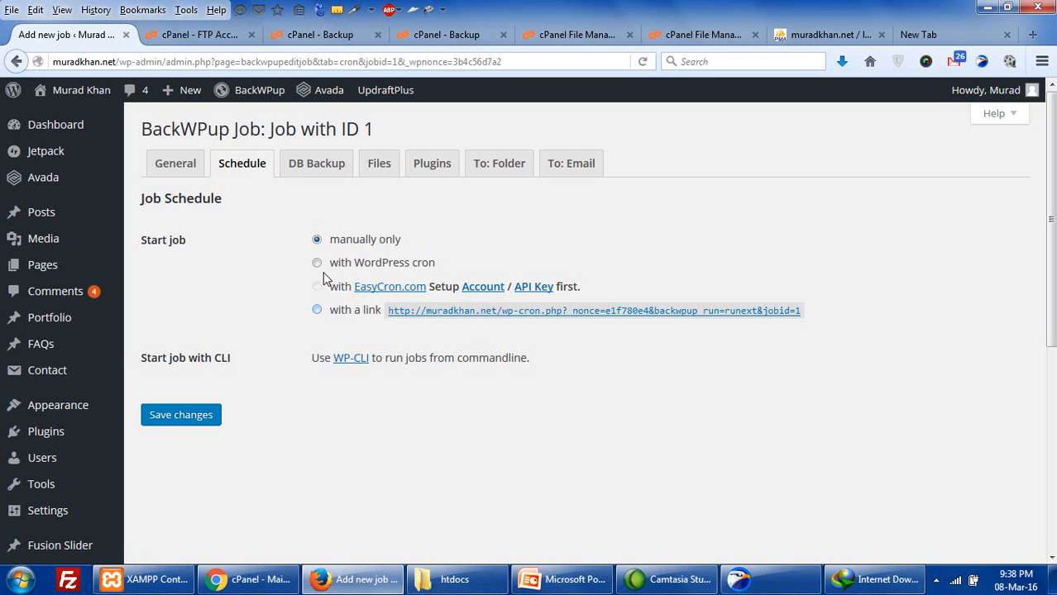
left_click(342, 166)
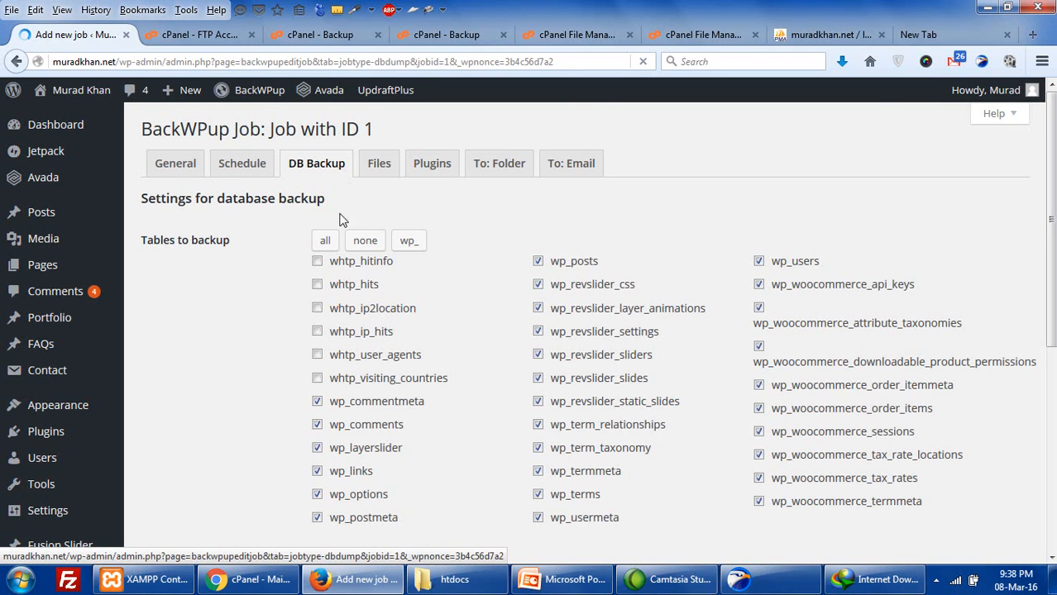
scroll(359, 247, "down", 3)
scroll(477, 279, "up", 3)
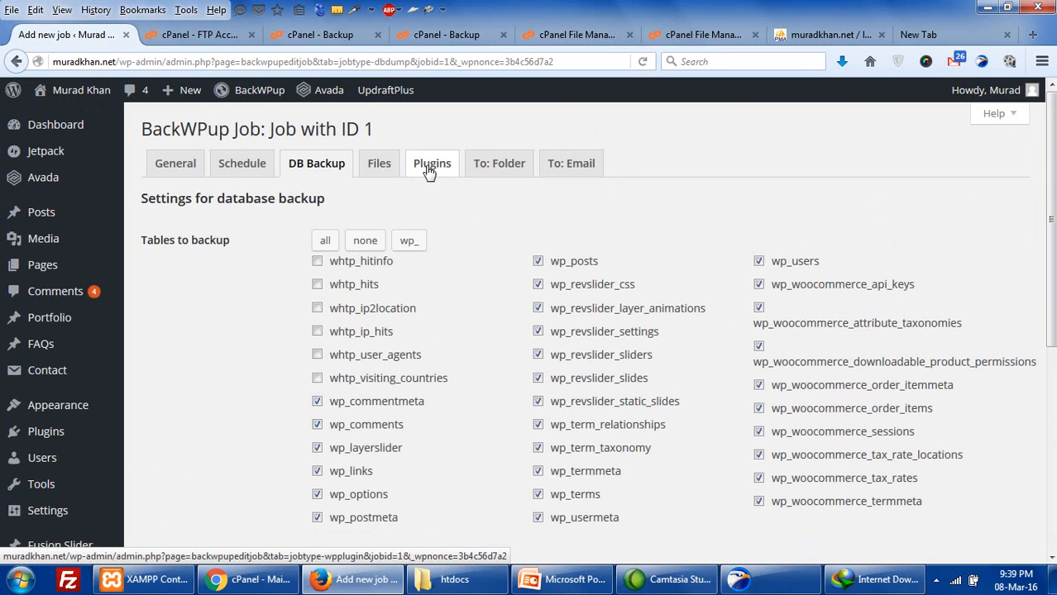
- Review the backup folder path in the job's folder destination settings
left_click(487, 170)
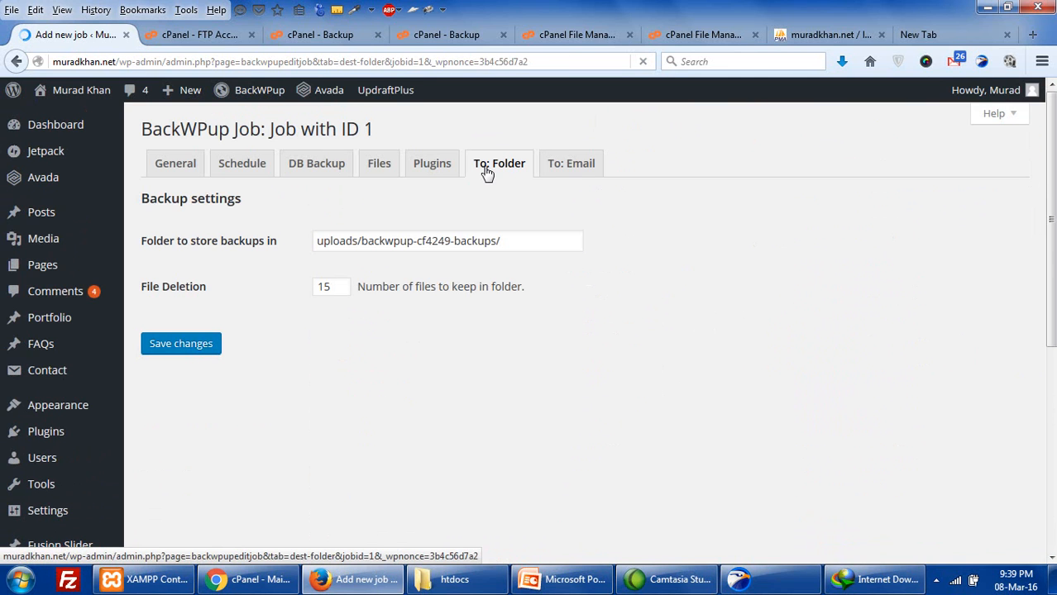
left_click_drag(503, 240, 310, 243)
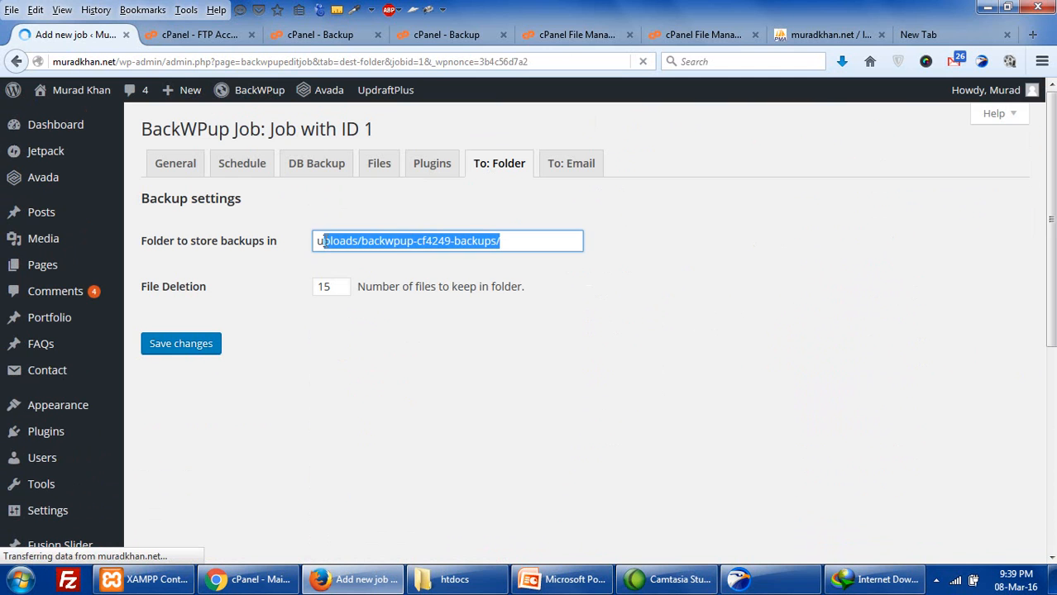
left_click(465, 241)
- Set the job's e-mail destination maximum file size to 20 MB
left_click(561, 171)
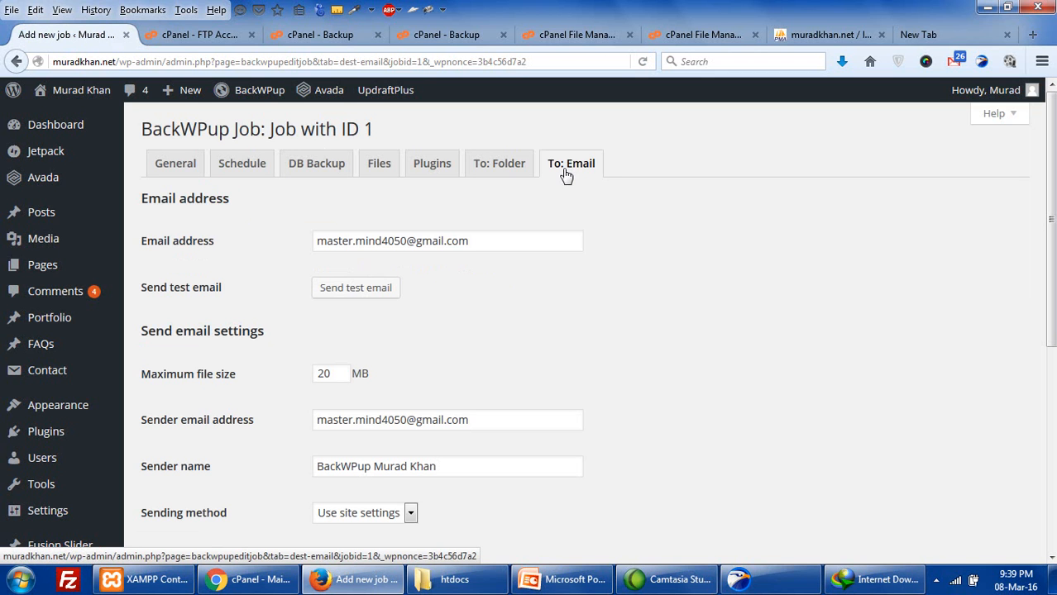
scroll(500, 307, "down", 4)
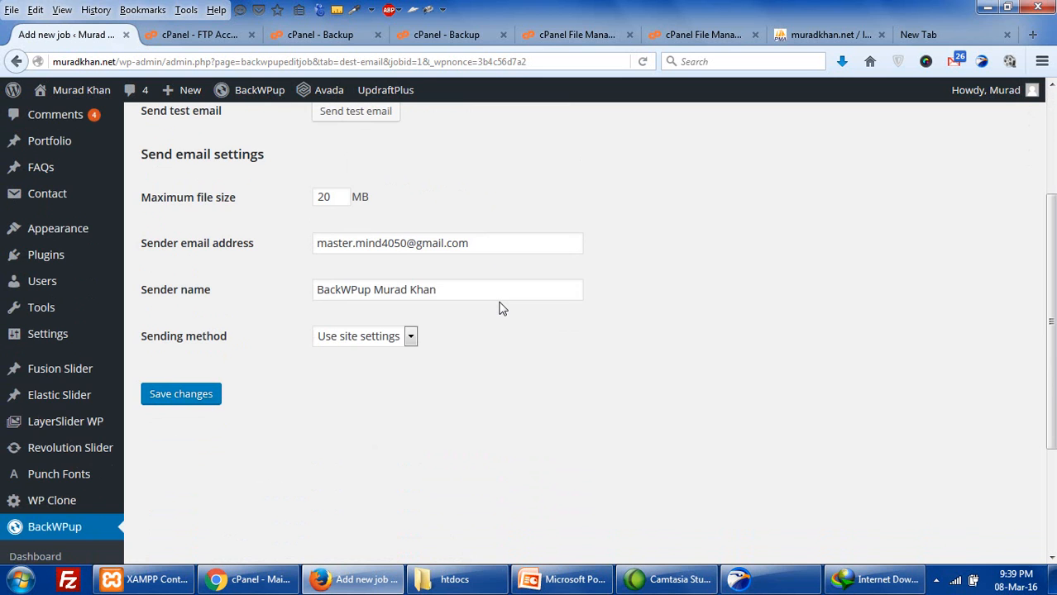
scroll(500, 309, "up", 2)
left_click_drag(334, 285, 307, 281)
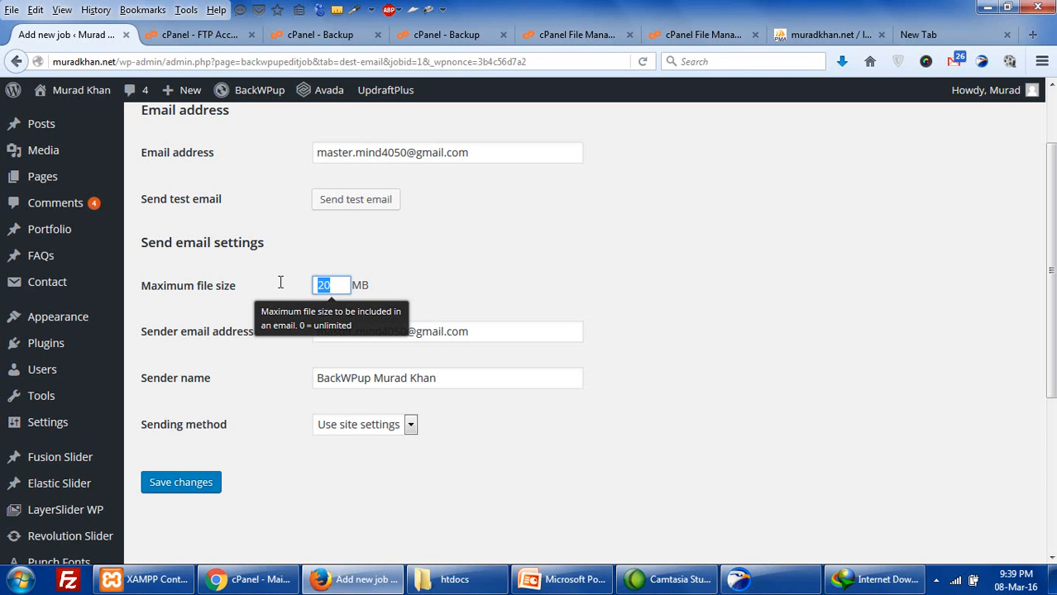
left_click(280, 282)
double_click(322, 285)
scroll(297, 286, "up", 2)
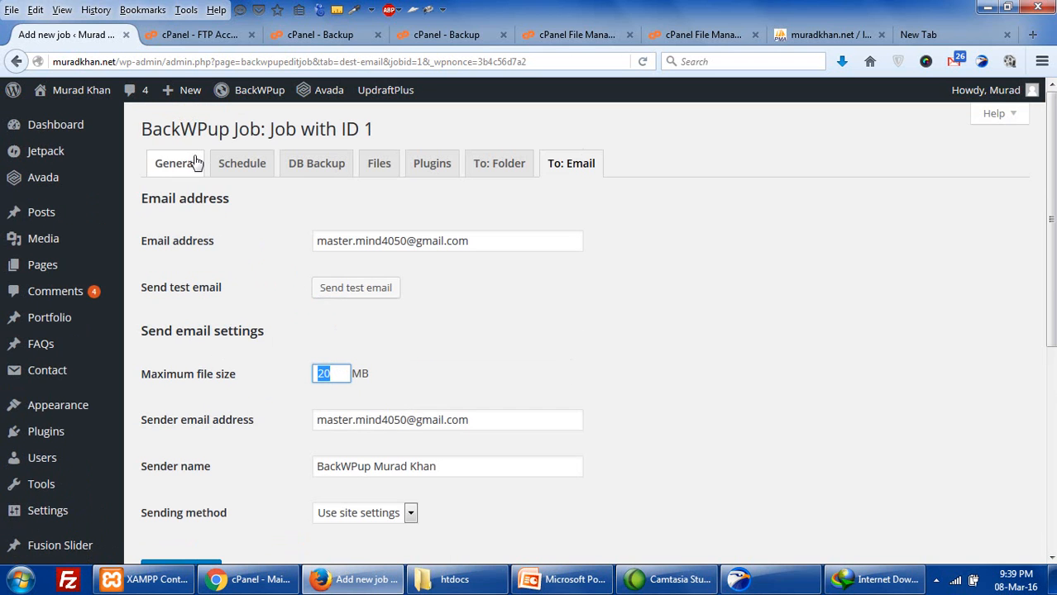
scroll(223, 312, "down", 6)
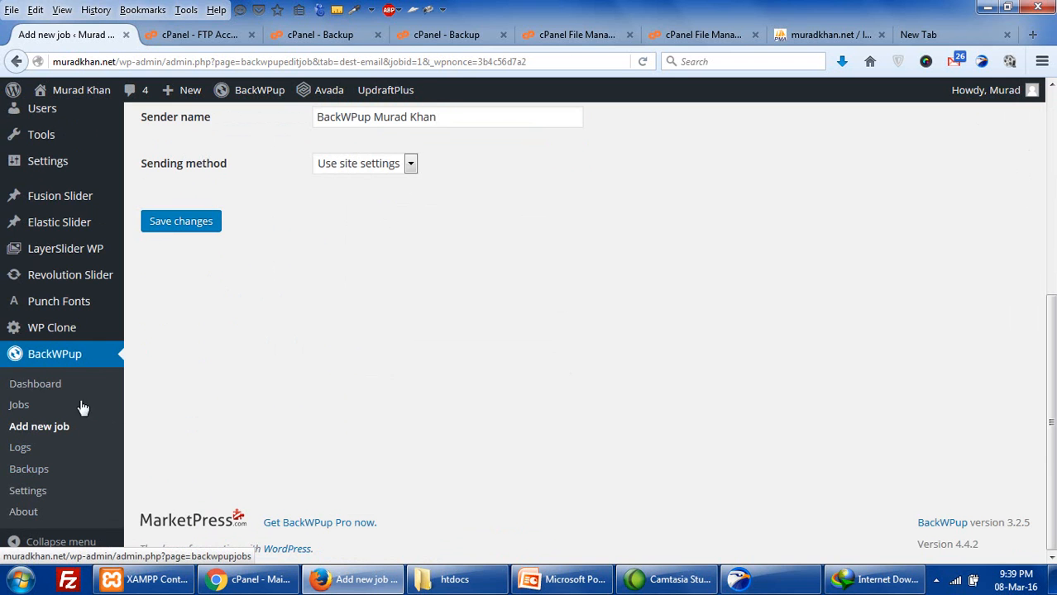
- Run 'Job with ID 1' from the BackWPup Jobs list and follow its TarGz compression progress
left_click(19, 406)
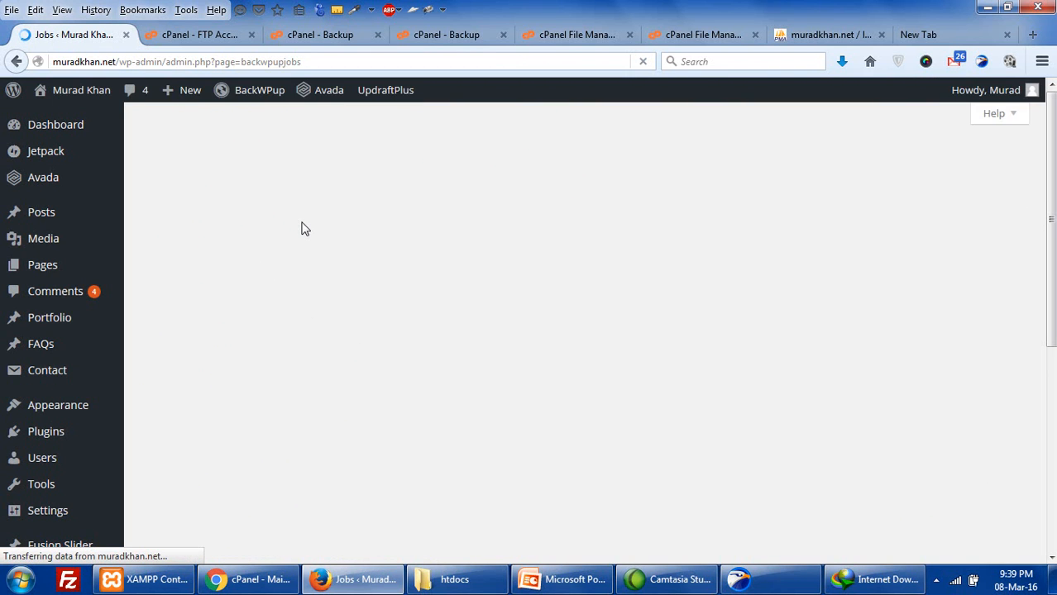
left_click(297, 244)
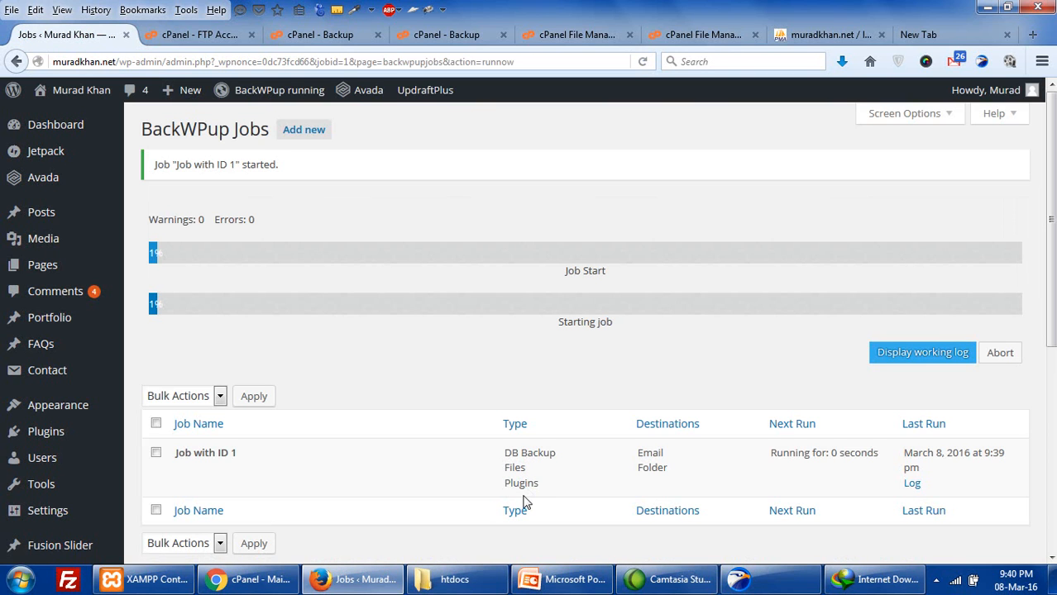
scroll(522, 500, "down", 2)
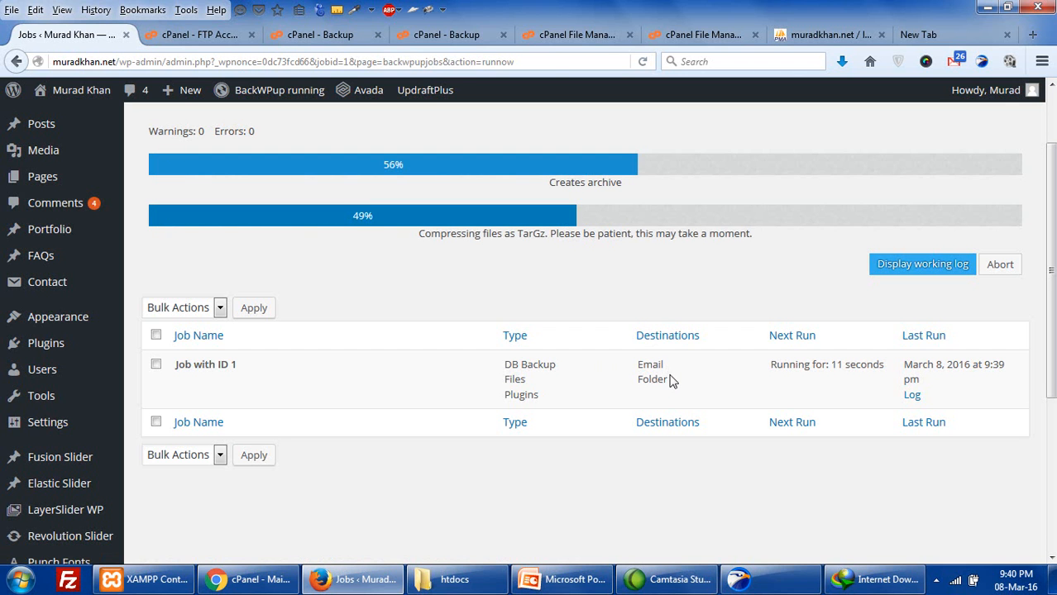
- Switch to the cPanel Backup tab and reload it, cancelling the form-resend prompt
left_click(655, 39)
left_click(561, 43)
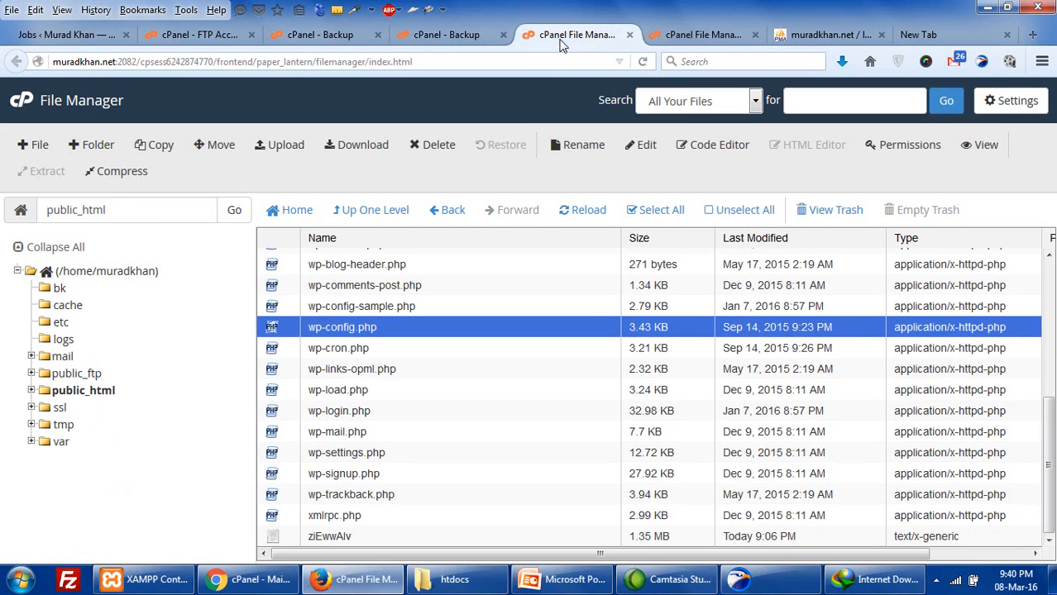
left_click(430, 40)
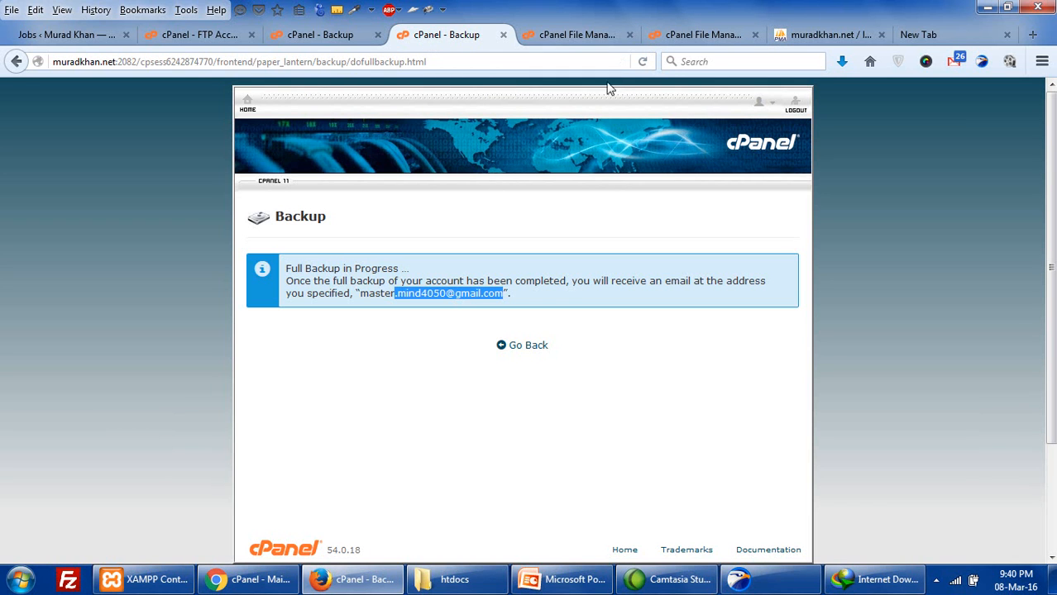
left_click(643, 62)
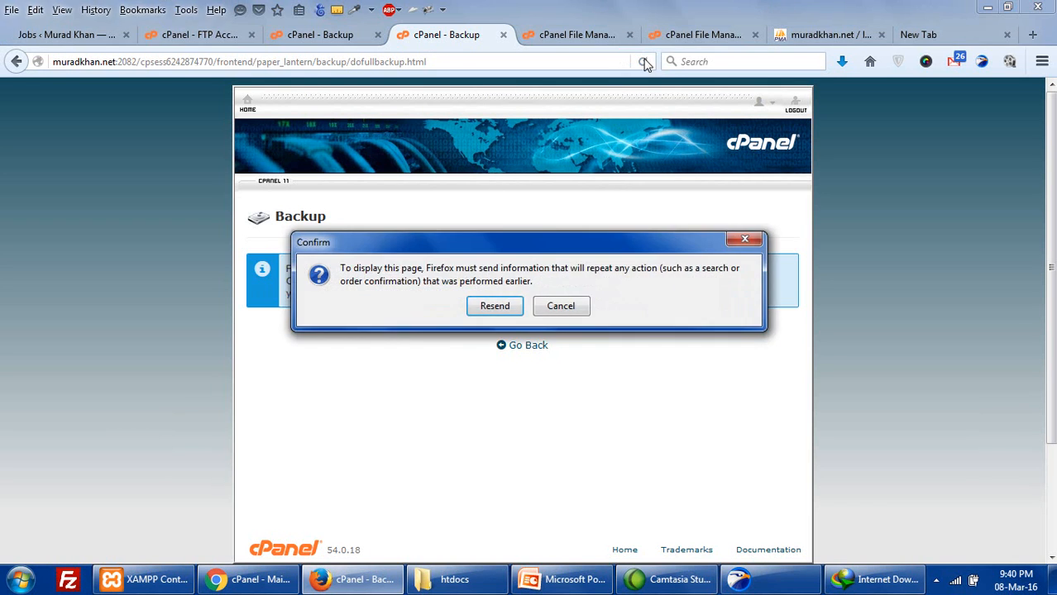
double_click(489, 306)
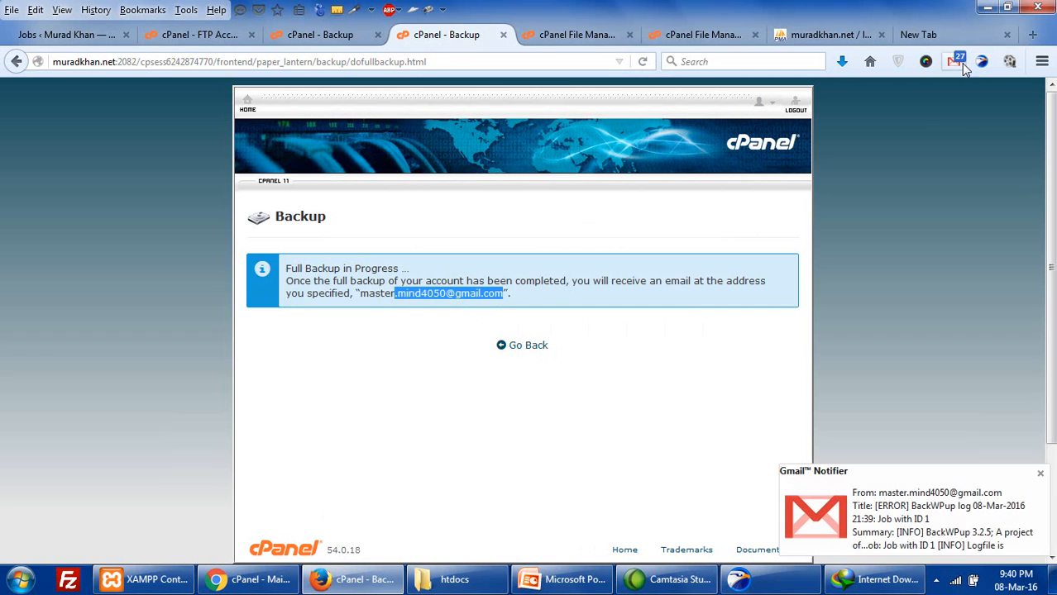
left_click(650, 61)
left_click(561, 306)
- Reload the full Backup page and start the Mar 8 archive's 237.72 MB download, then cancel it
left_click(16, 64)
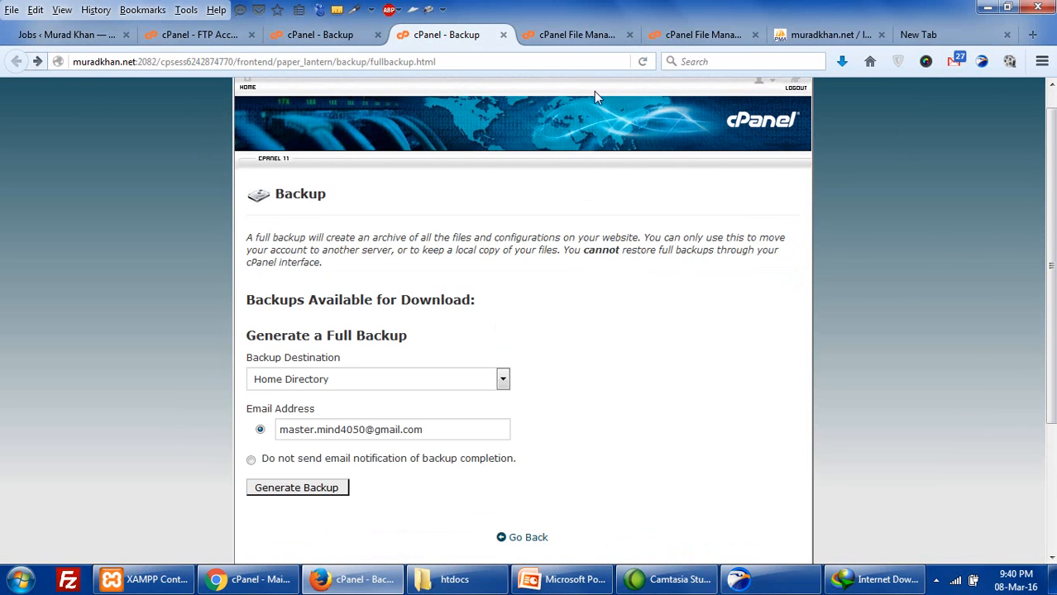
left_click(639, 63)
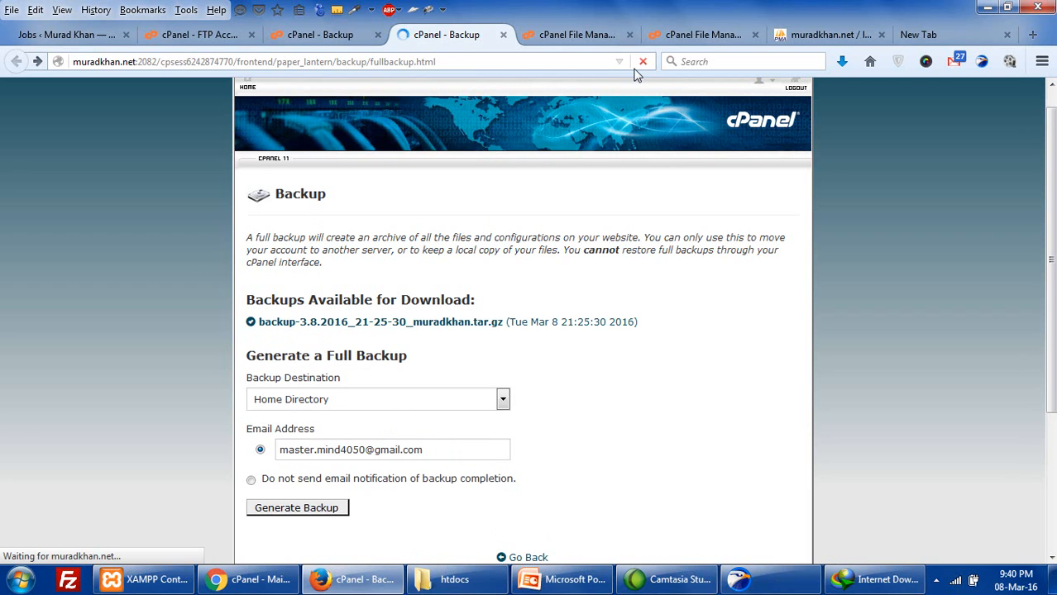
left_click(350, 326)
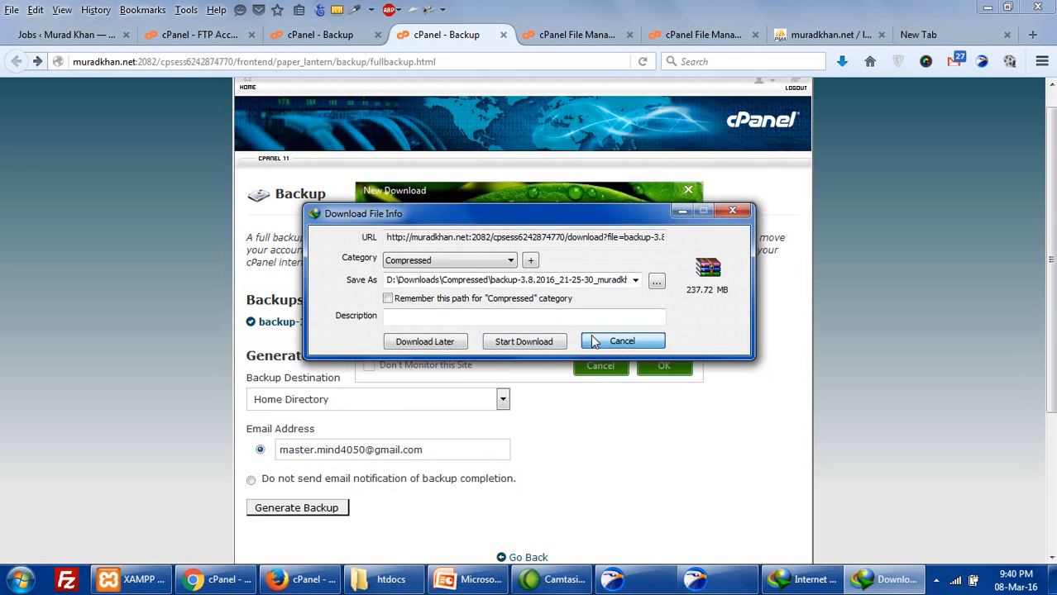
left_click(592, 339)
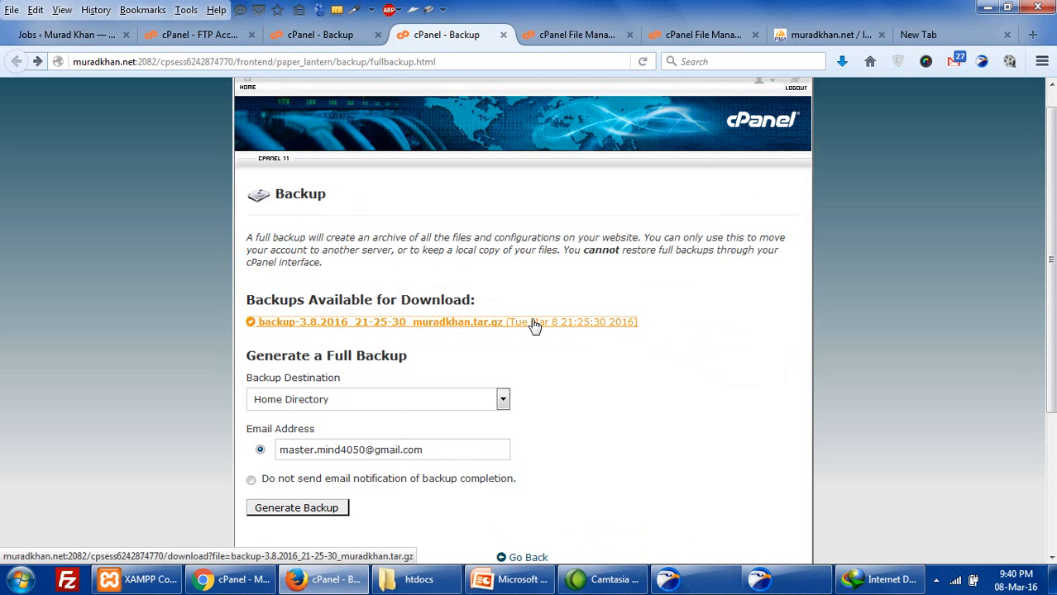
- Read the BackWPup log e-mail, highlighting the 'archive too big to email' and job-ended-with-errors lines
left_click(962, 66)
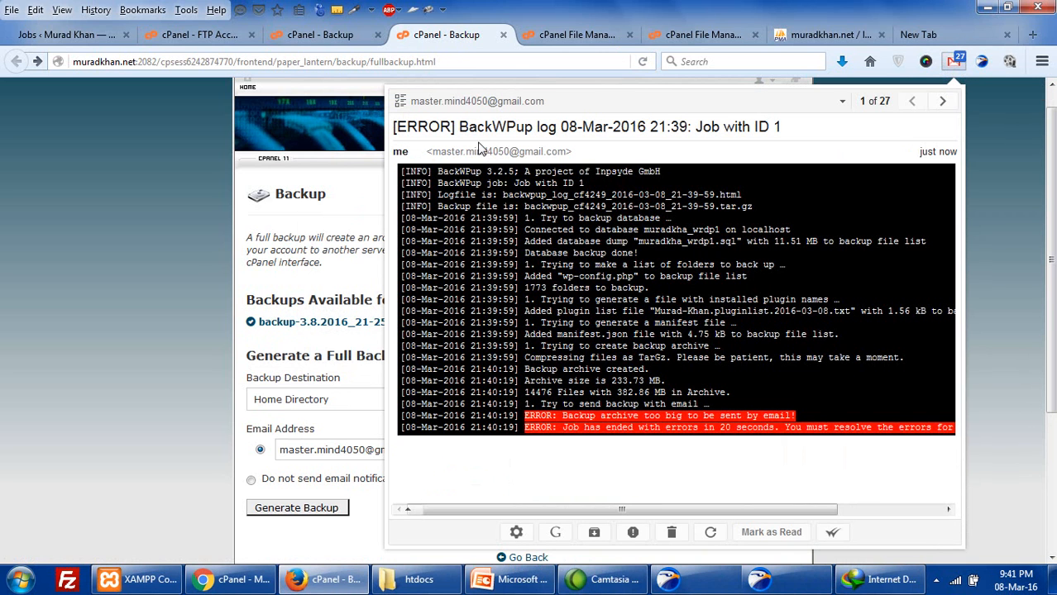
left_click_drag(477, 127, 493, 128)
left_click_drag(641, 417, 684, 418)
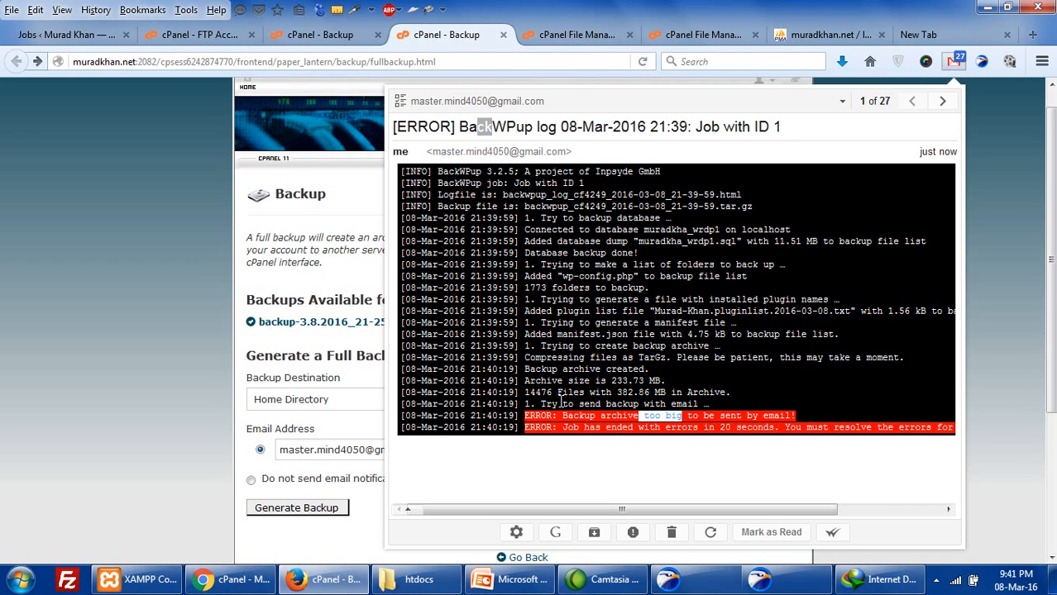
left_click_drag(753, 209, 529, 197)
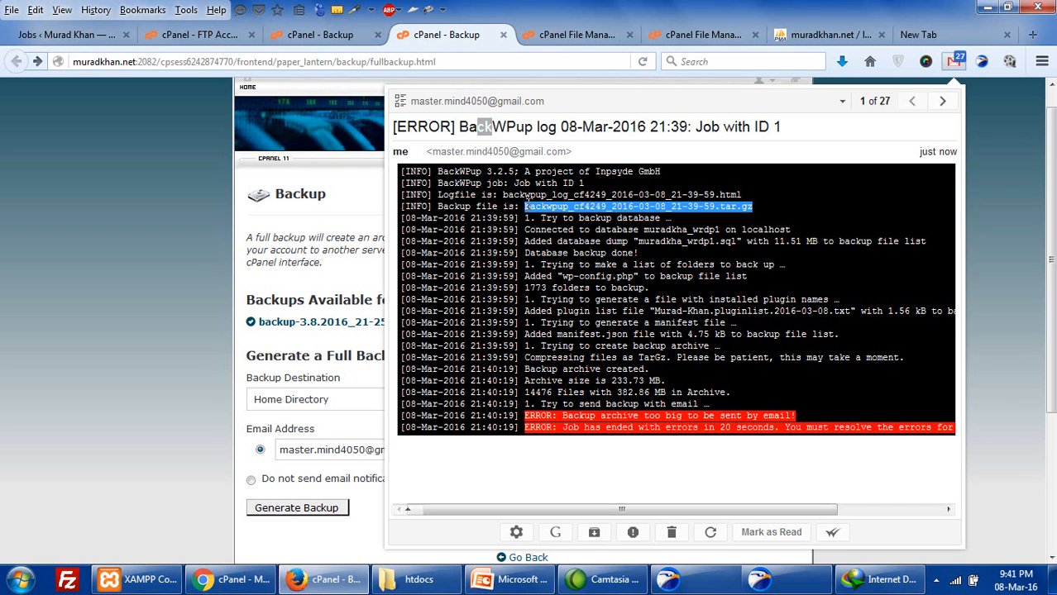
left_click_drag(579, 427, 835, 431)
left_click(697, 391)
left_click_drag(517, 412, 874, 448)
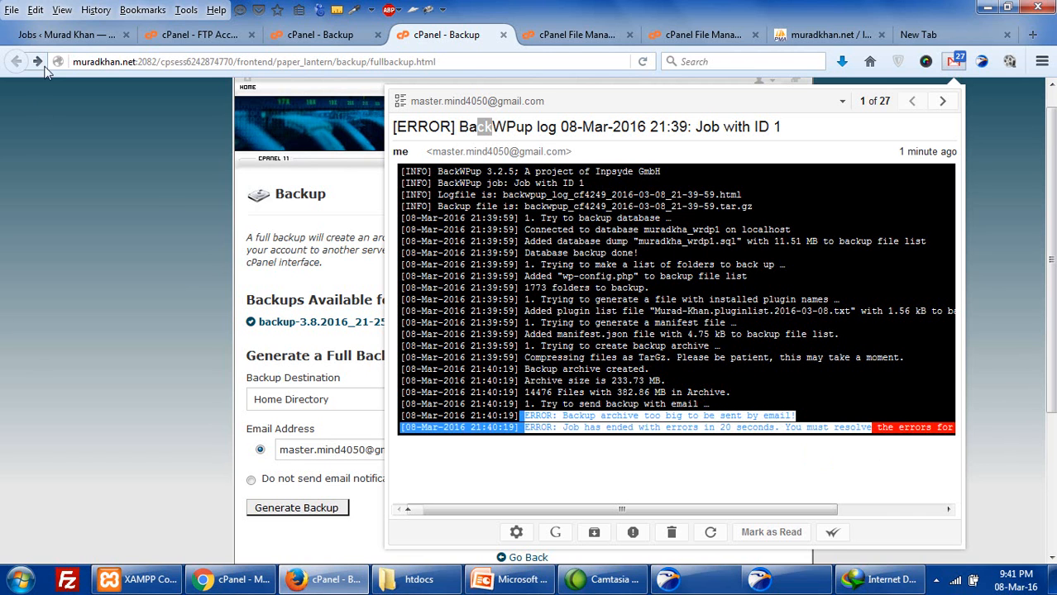
left_click(50, 35)
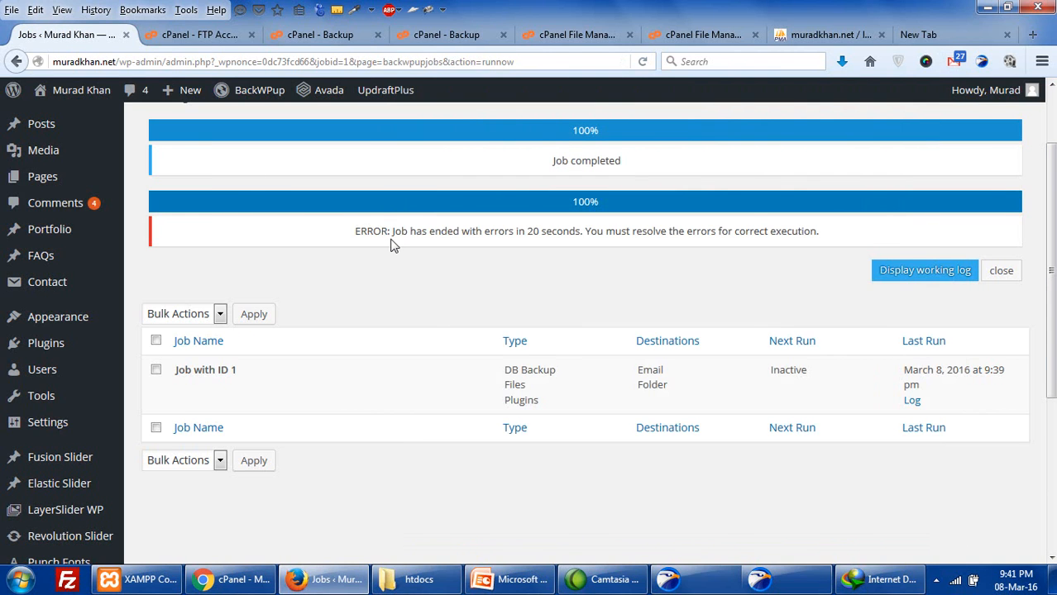
- Check the job's error results, then list BackWPup Backups showing the 233.73 MB tar.gz archive
scroll(393, 244, "up", 2)
left_click_drag(570, 216, 602, 342)
left_click(592, 332)
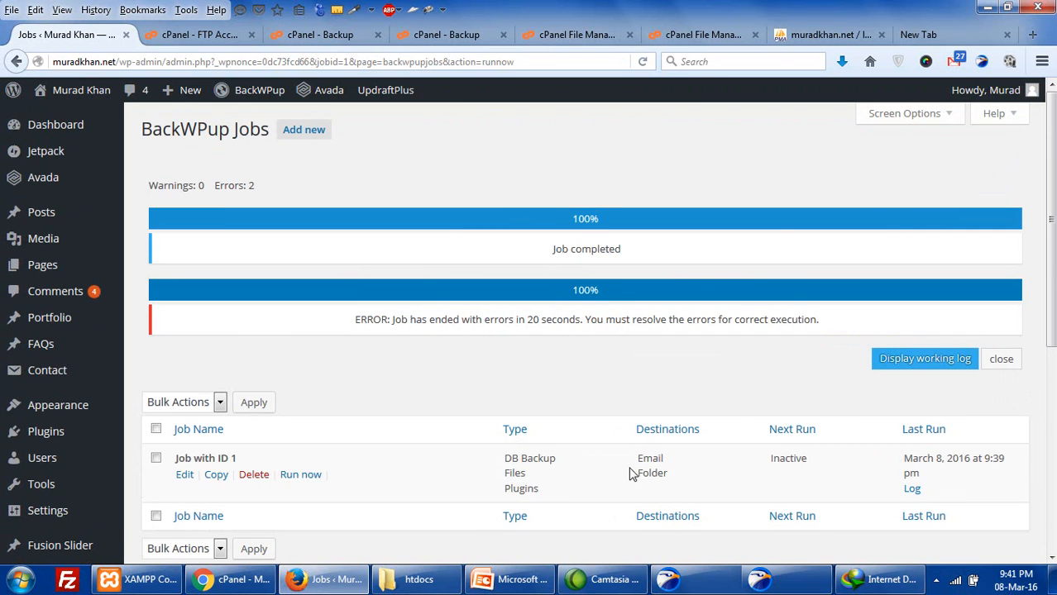
scroll(630, 474, "down", 2)
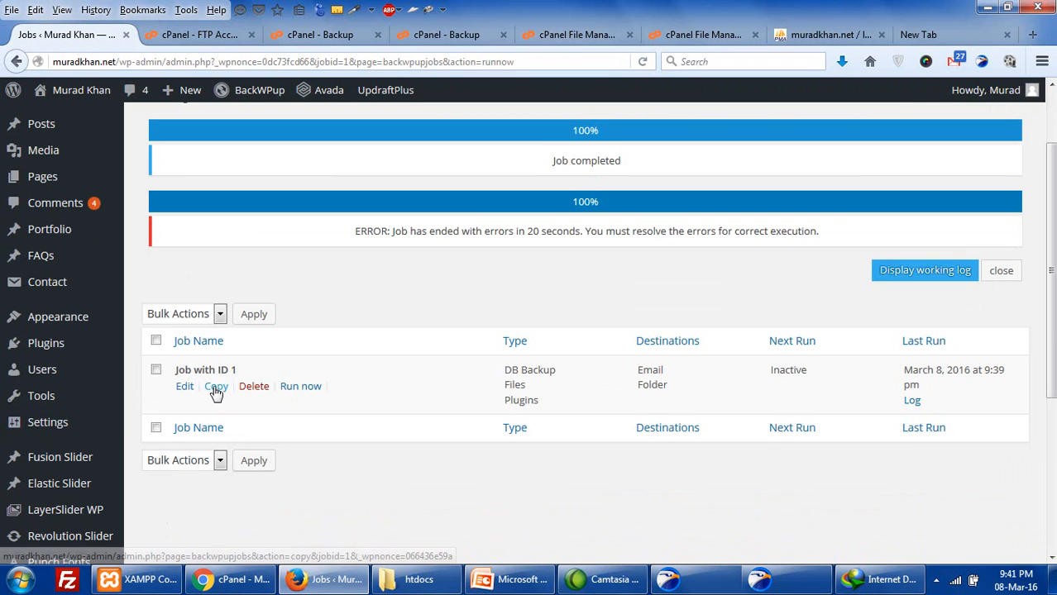
scroll(134, 401, "down", 6)
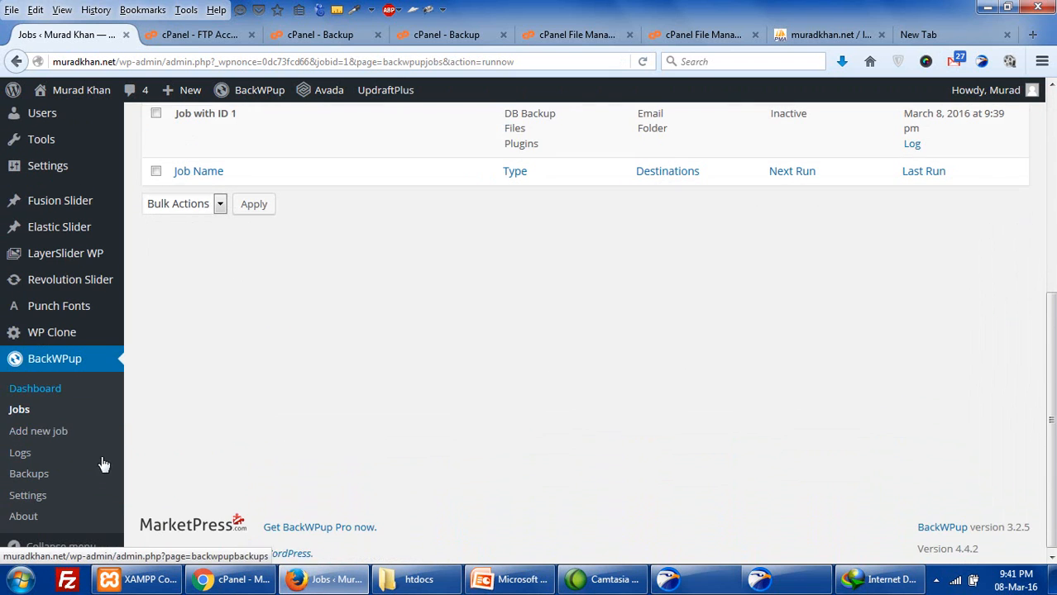
left_click(34, 471)
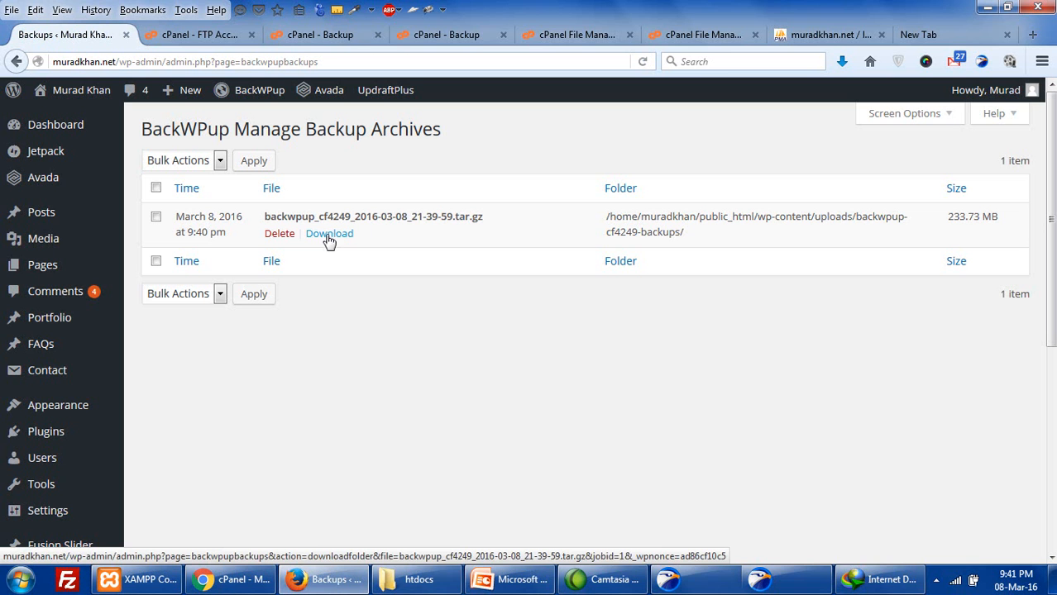
left_click(515, 580)
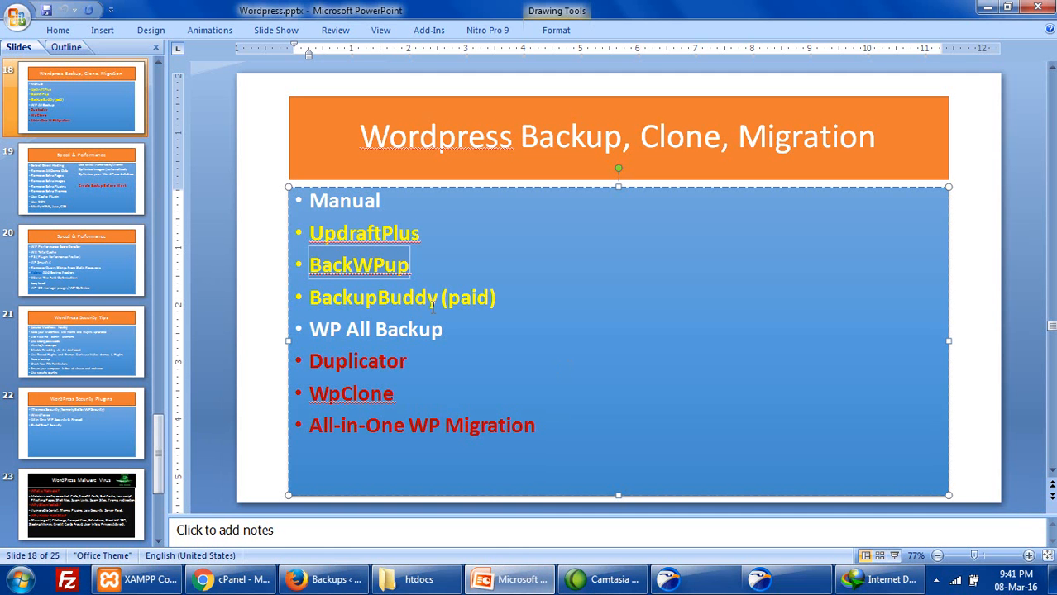
- Highlight BackupBuddy on the backup-plugins slide, then return to the BackWPup archives page
left_click_drag(438, 301, 311, 301)
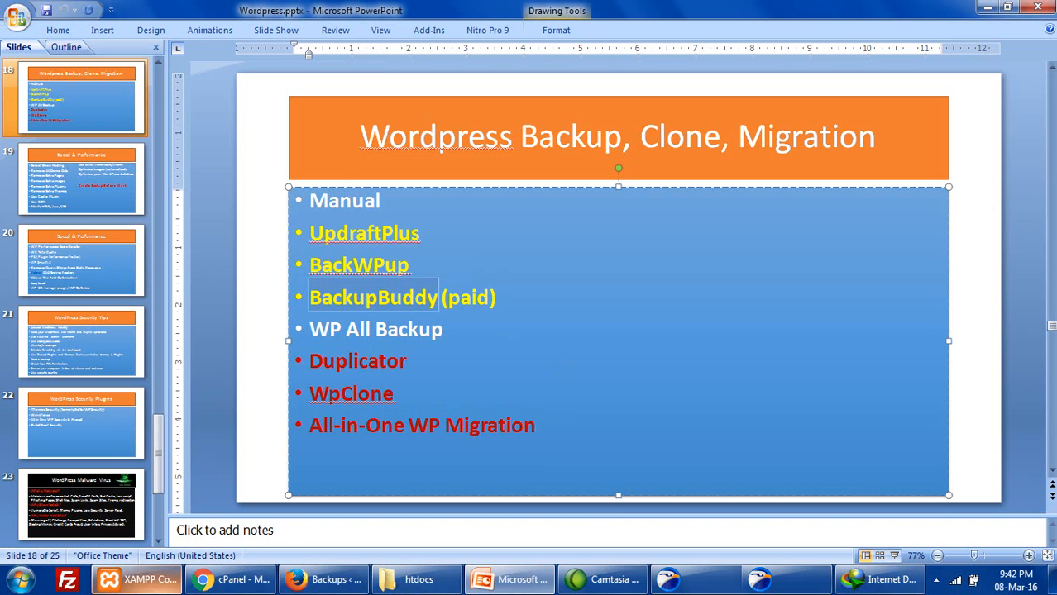
left_click(316, 582)
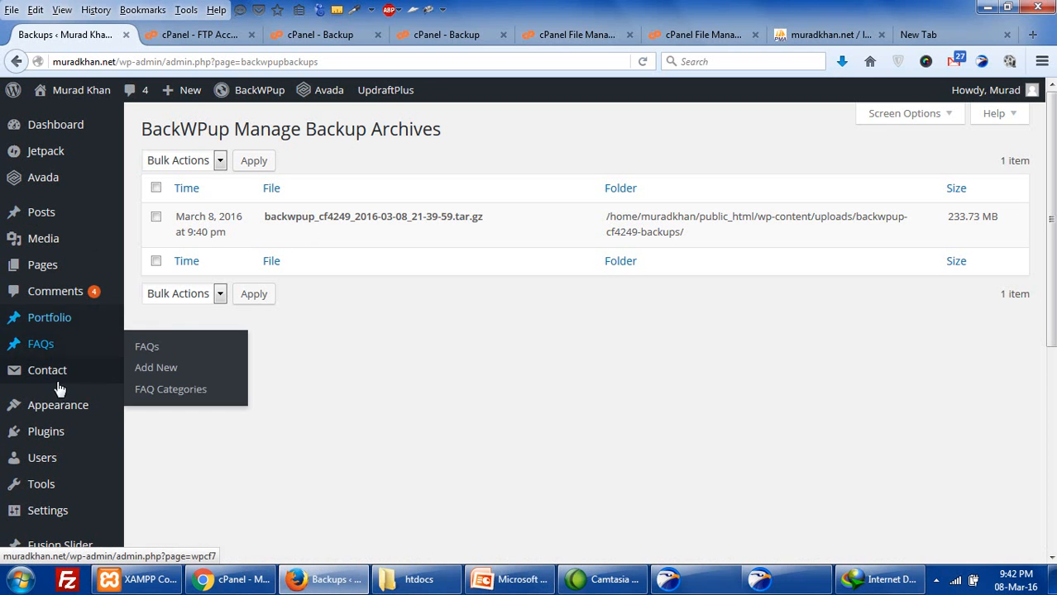
- Search Add Plugins for 'BackupBuddy', then go to the Upload Plugin page
mouse_move(65, 433)
left_click(172, 458)
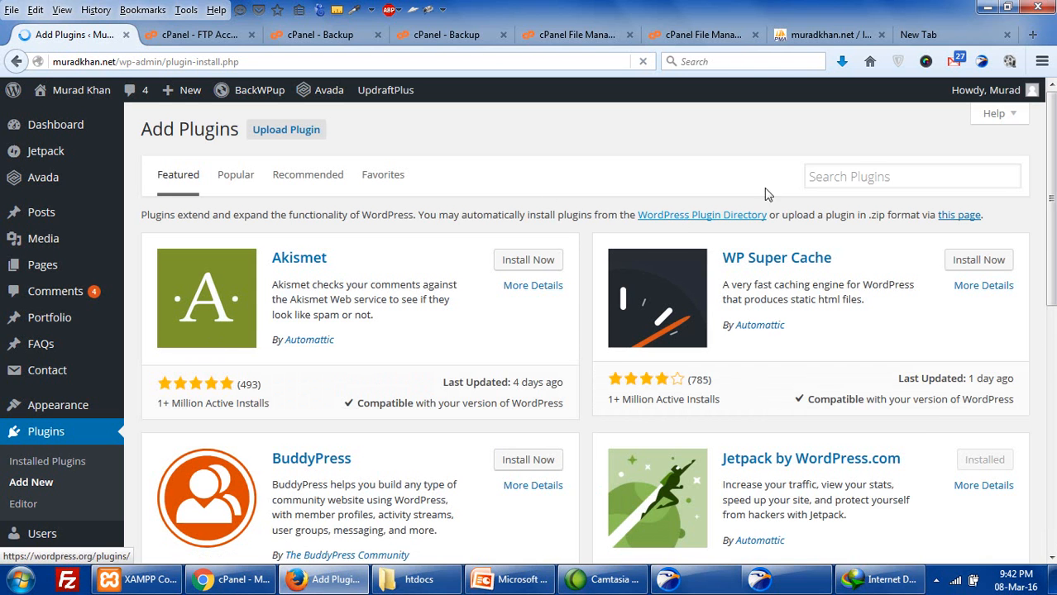
left_click(828, 177)
type("BackupBuddy")
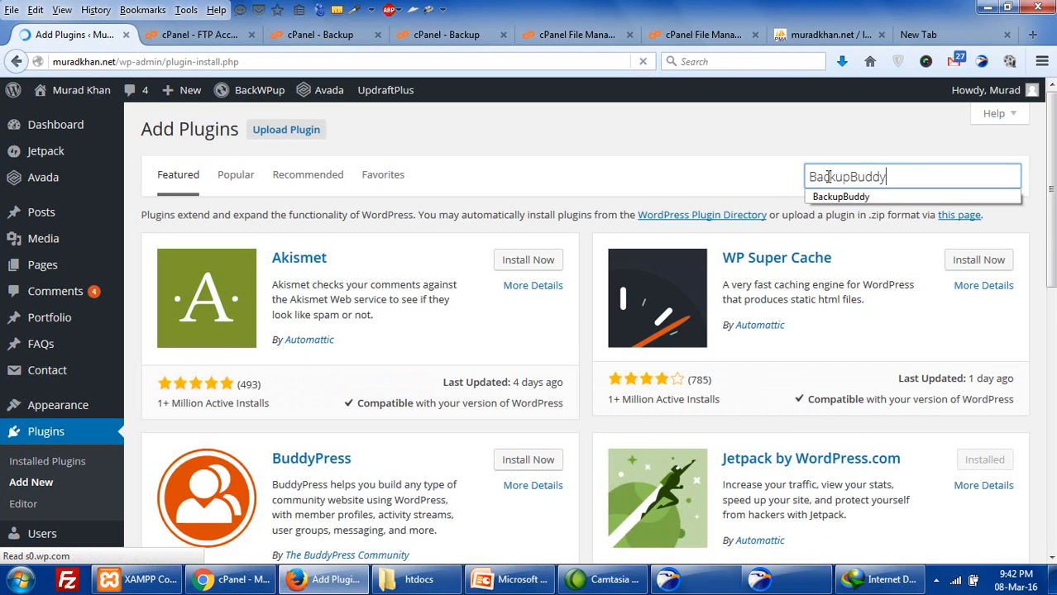
key("Return")
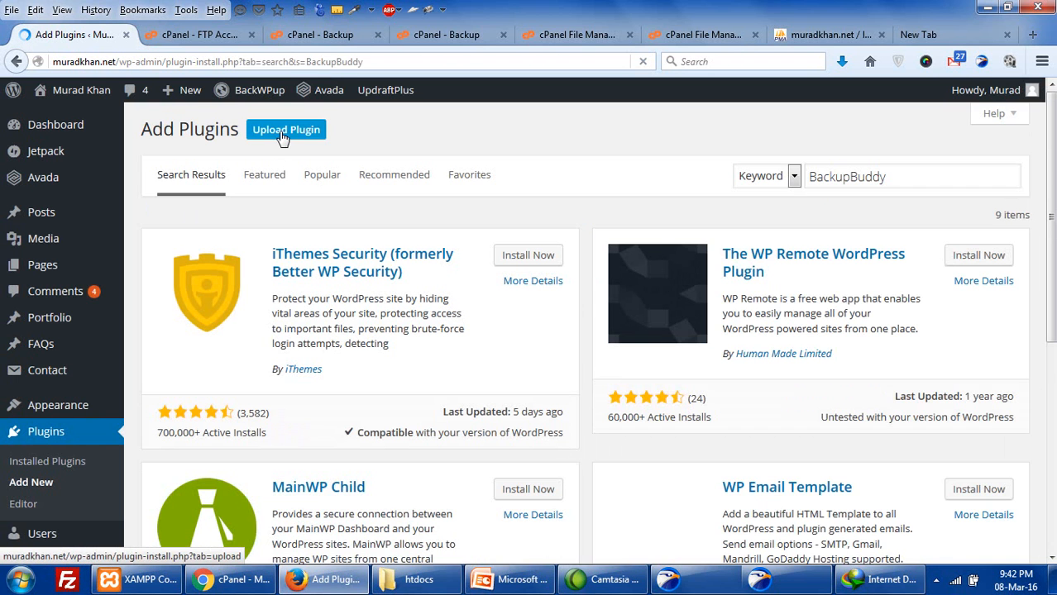
left_click(282, 134)
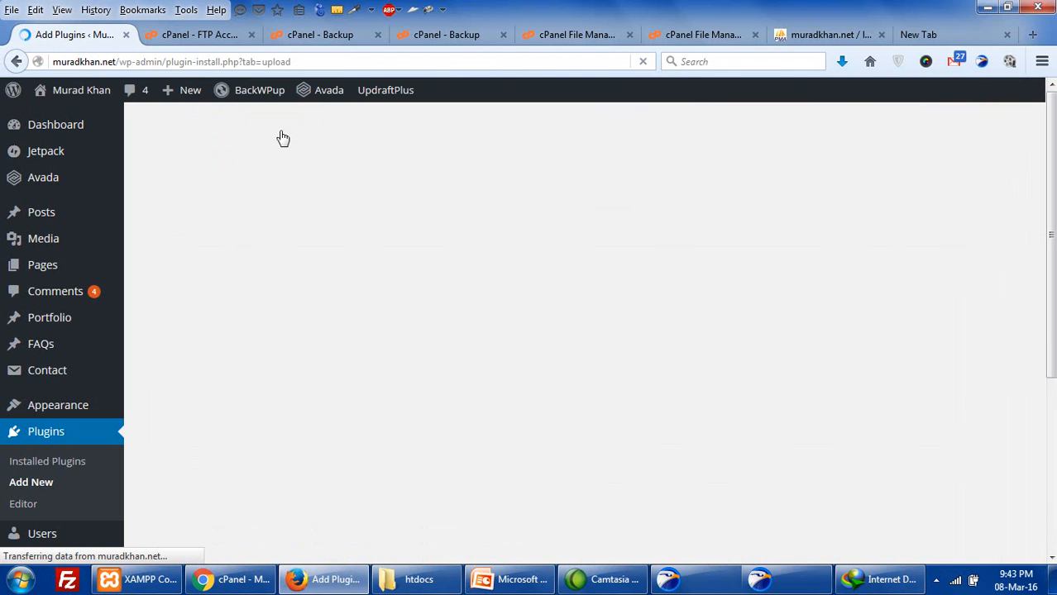
- Upload backupbuddy.zip from the Desktop, install BackupBuddy 6.0.0.1 and activate it
left_click(491, 266)
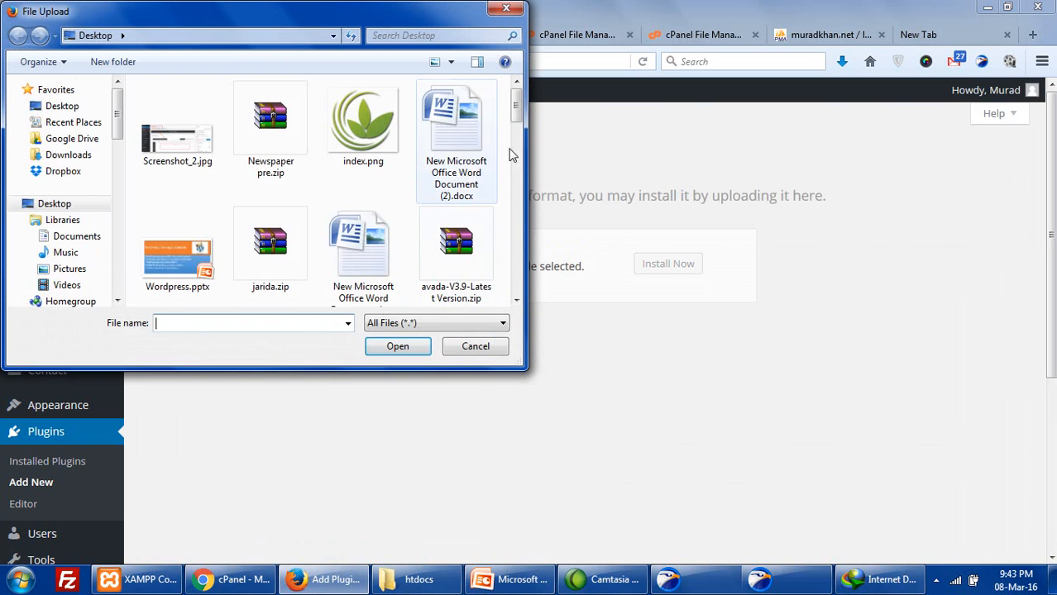
left_click_drag(516, 106, 511, 164)
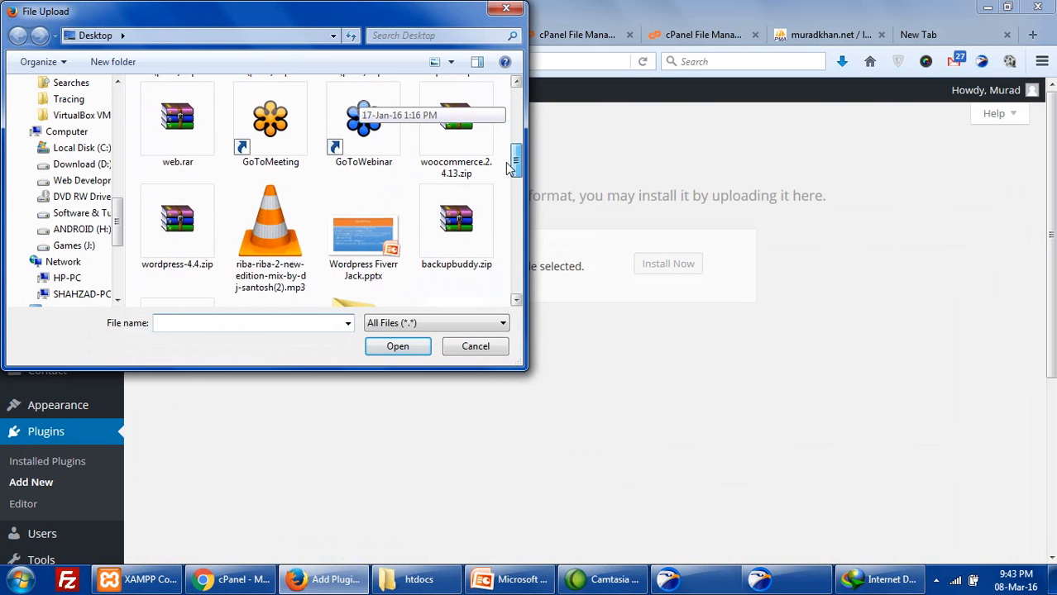
double_click(476, 233)
left_click(669, 264)
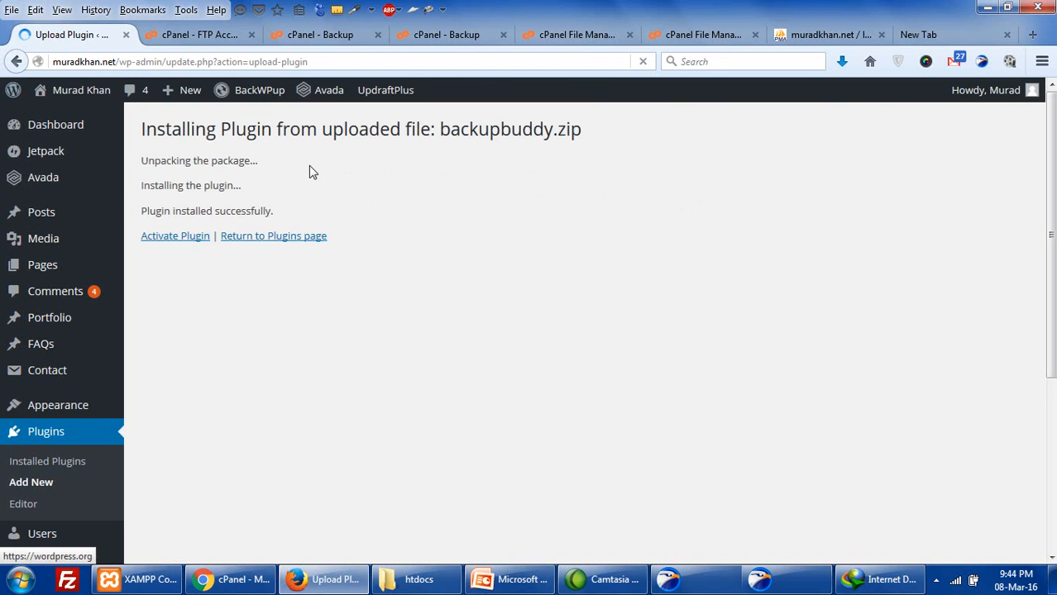
left_click(179, 240)
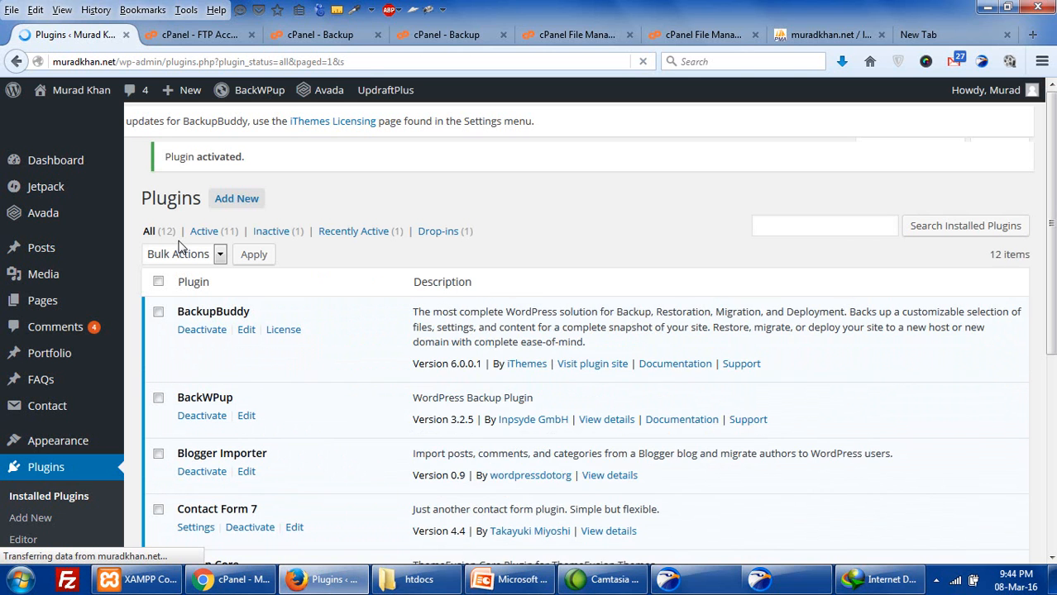
- Open BackupBuddy > Backup from the sidebar, showing the Database Only and Complete Backup profiles
scroll(190, 315, "down", 3)
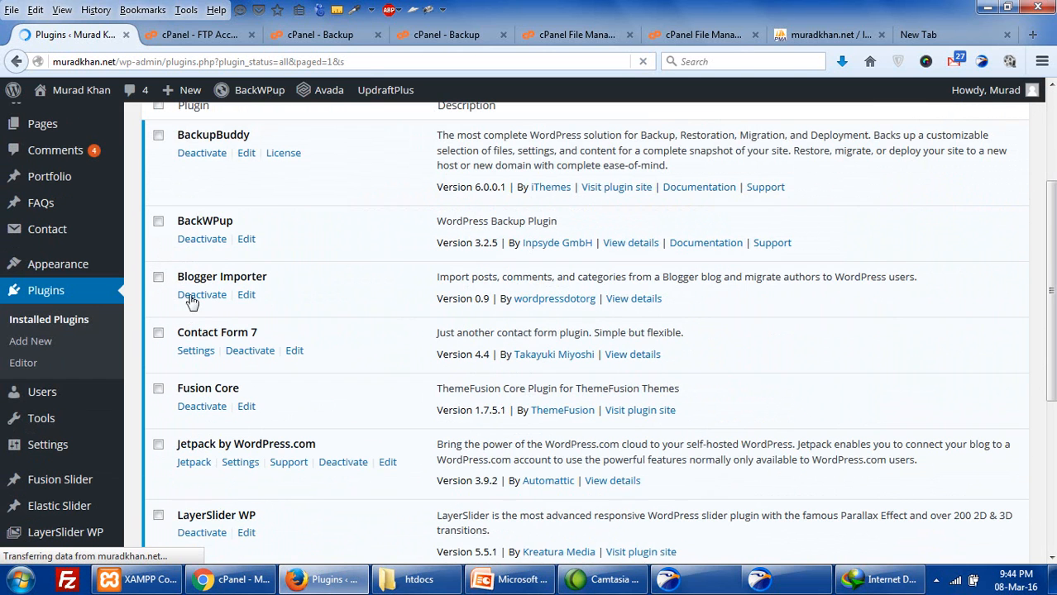
scroll(98, 367, "down", 1)
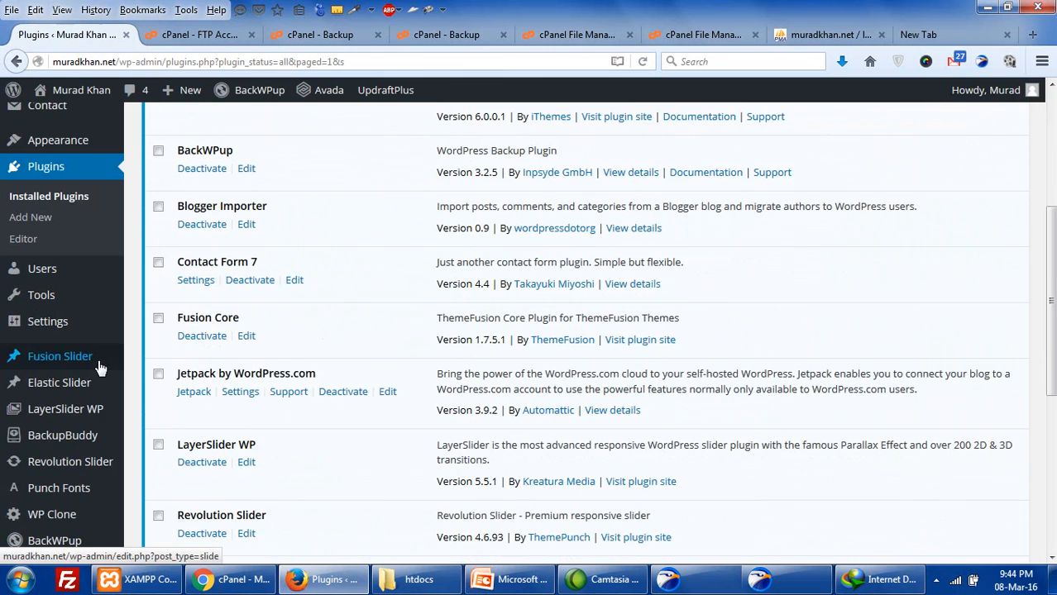
scroll(97, 367, "down", 1)
mouse_move(55, 514)
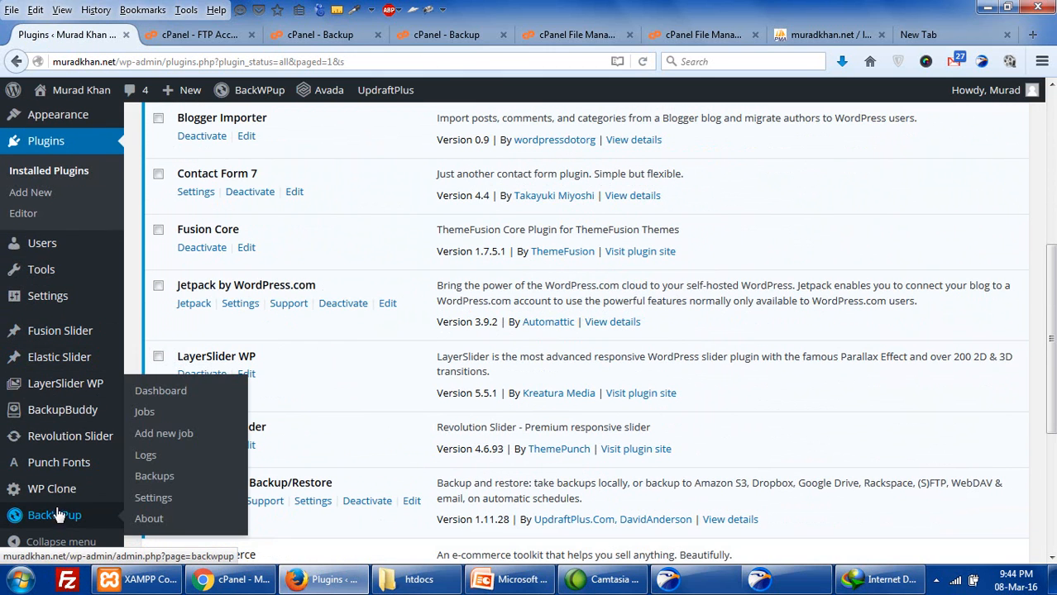
mouse_move(33, 410)
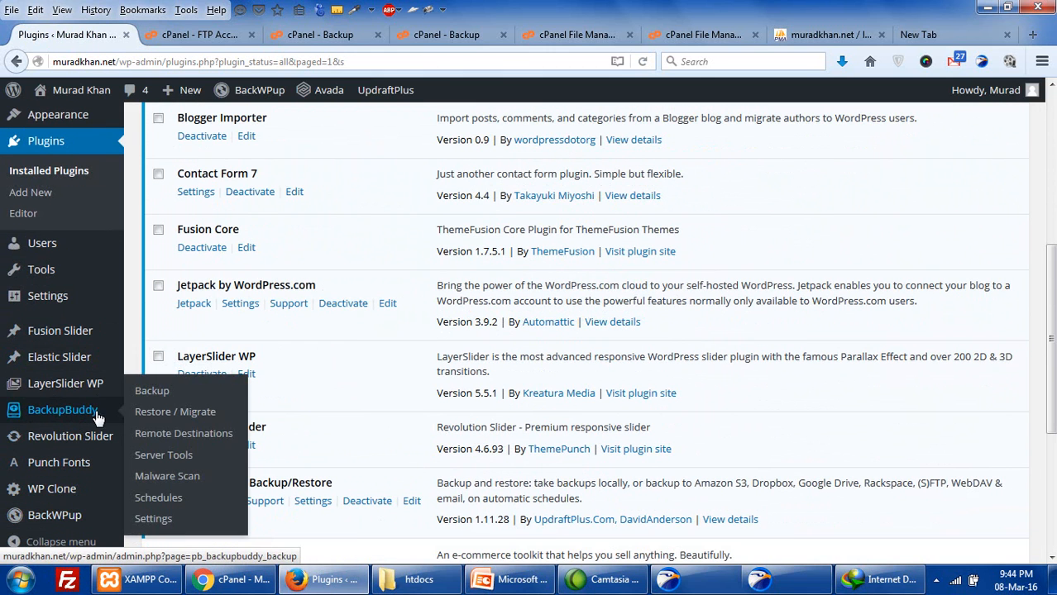
left_click(144, 395)
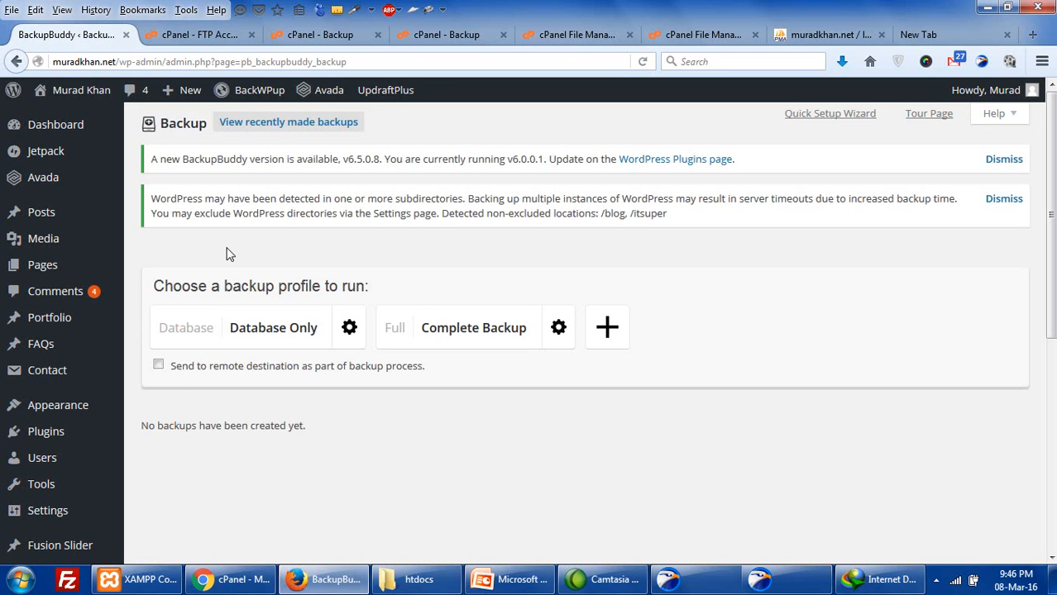
- Tick 'Send to remote destination as part of backup process' and close the destination picker unchanged
scroll(248, 273, "down", 5)
scroll(267, 324, "up", 5)
left_click(158, 367)
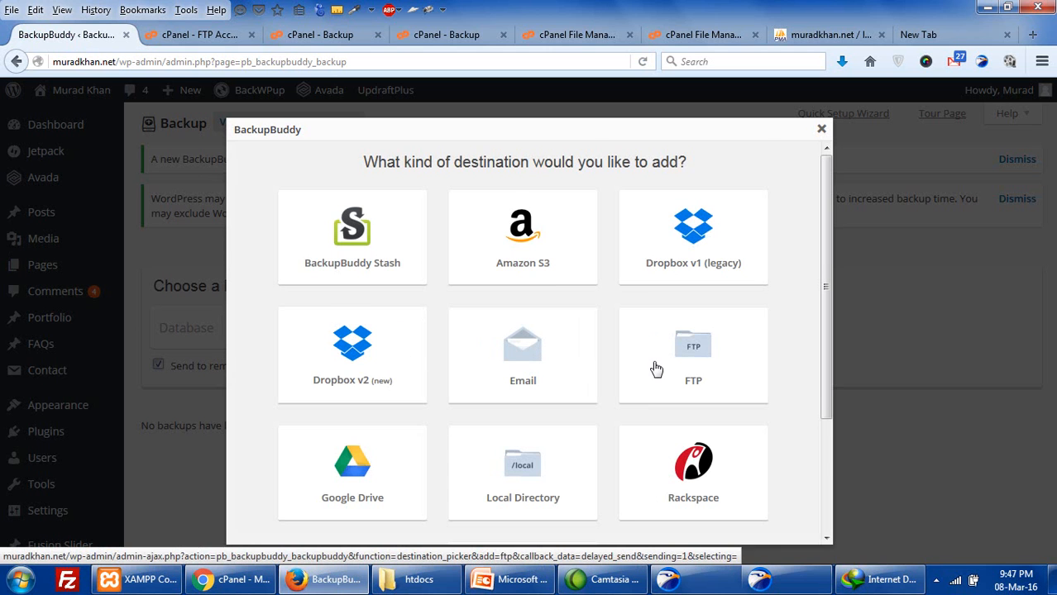
scroll(656, 369, "down", 2)
scroll(656, 369, "down", 1)
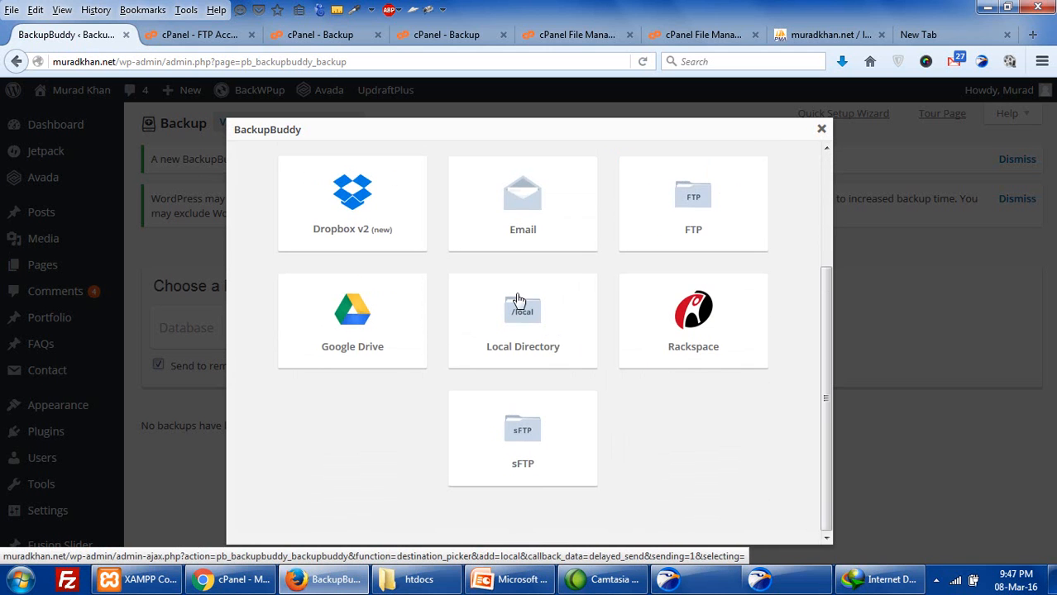
scroll(337, 373, "up", 3)
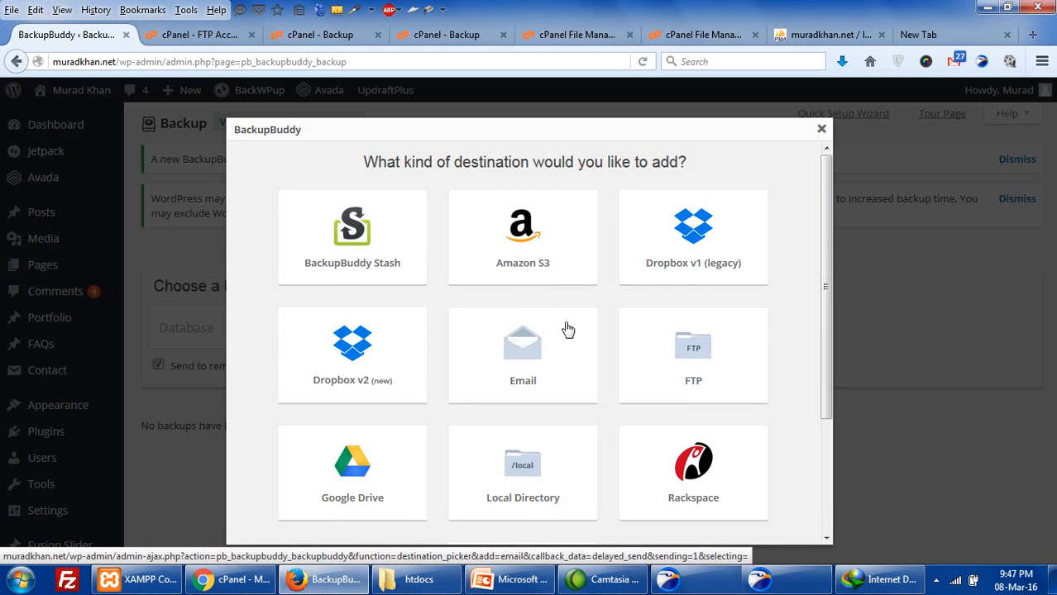
scroll(351, 344, "down", 2)
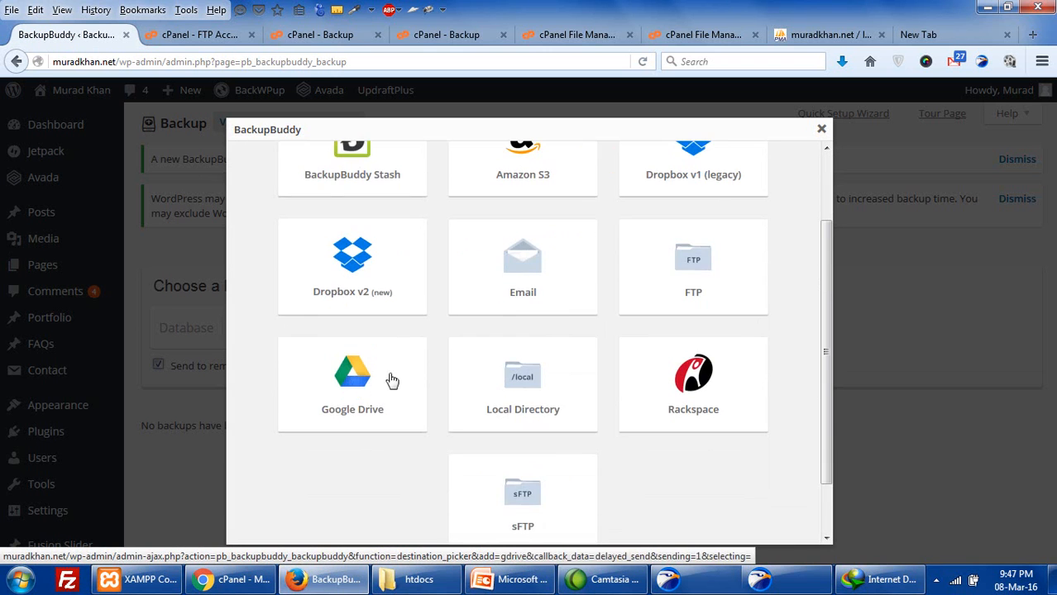
scroll(662, 277, "up", 1)
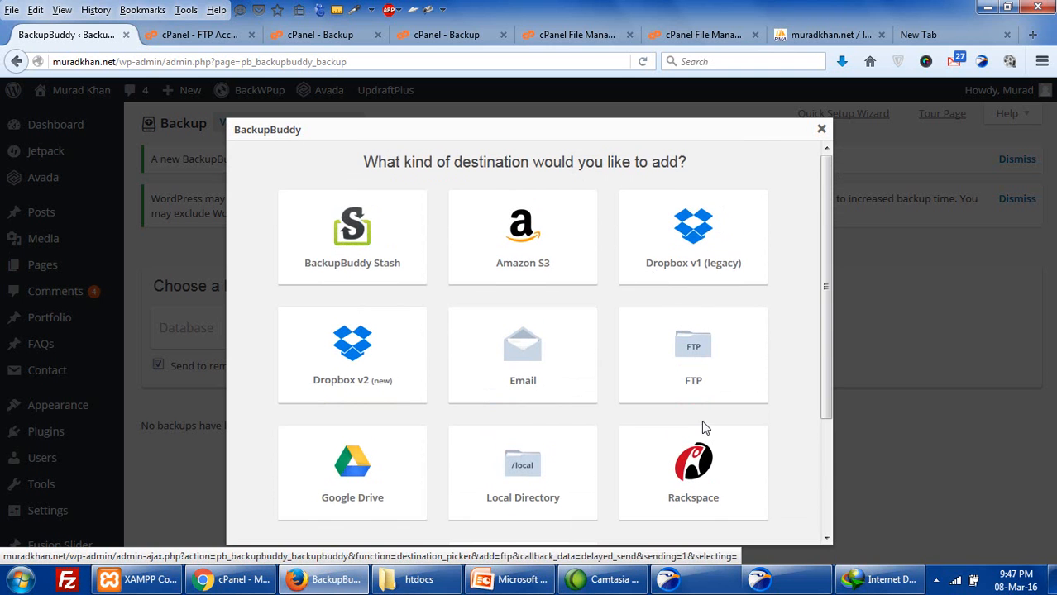
scroll(704, 427, "down", 1)
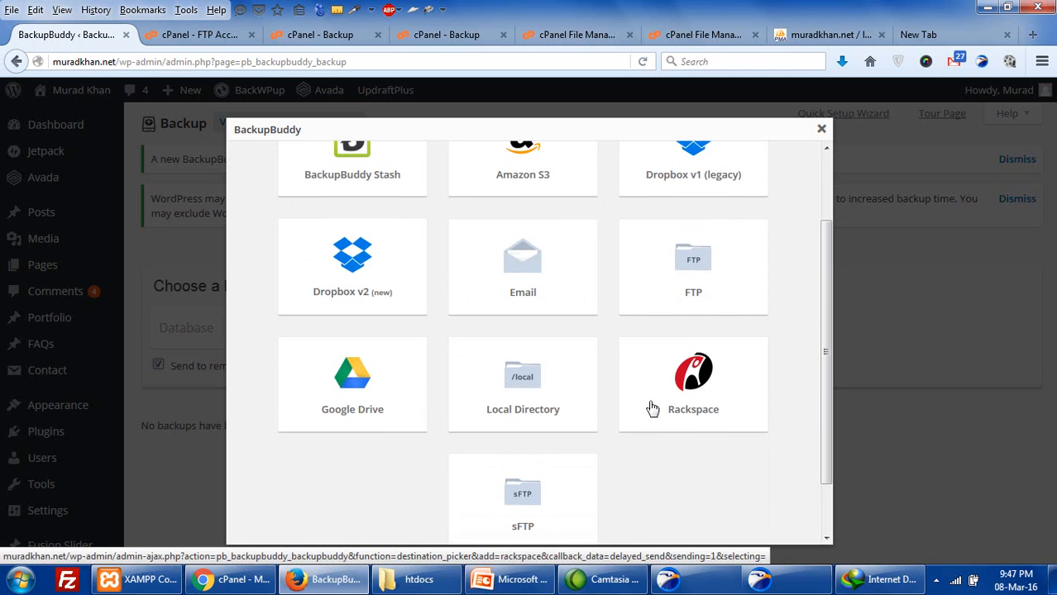
scroll(651, 407, "down", 1)
scroll(649, 407, "up", 2)
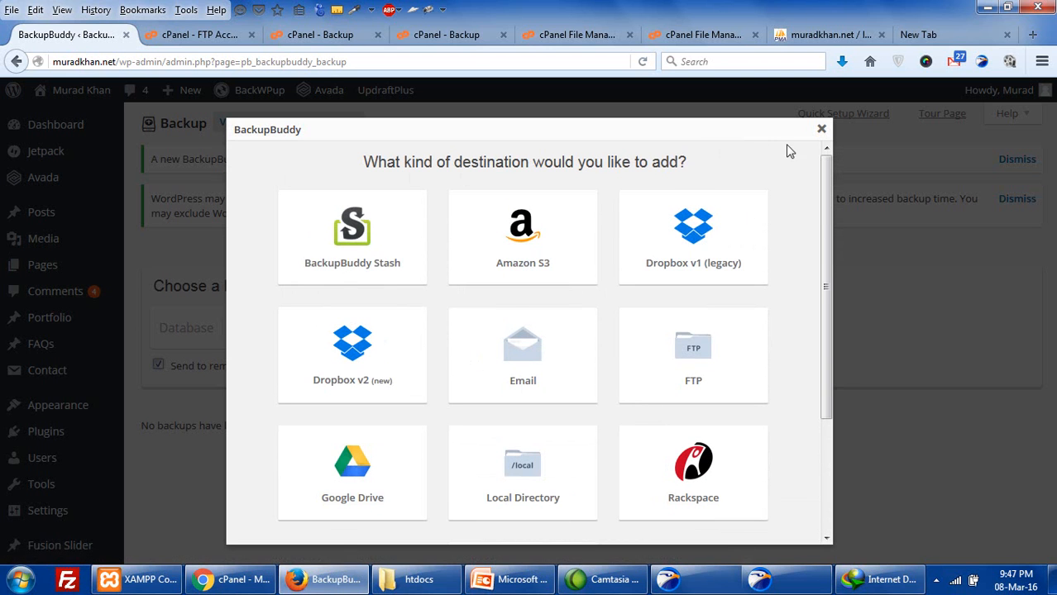
left_click(821, 130)
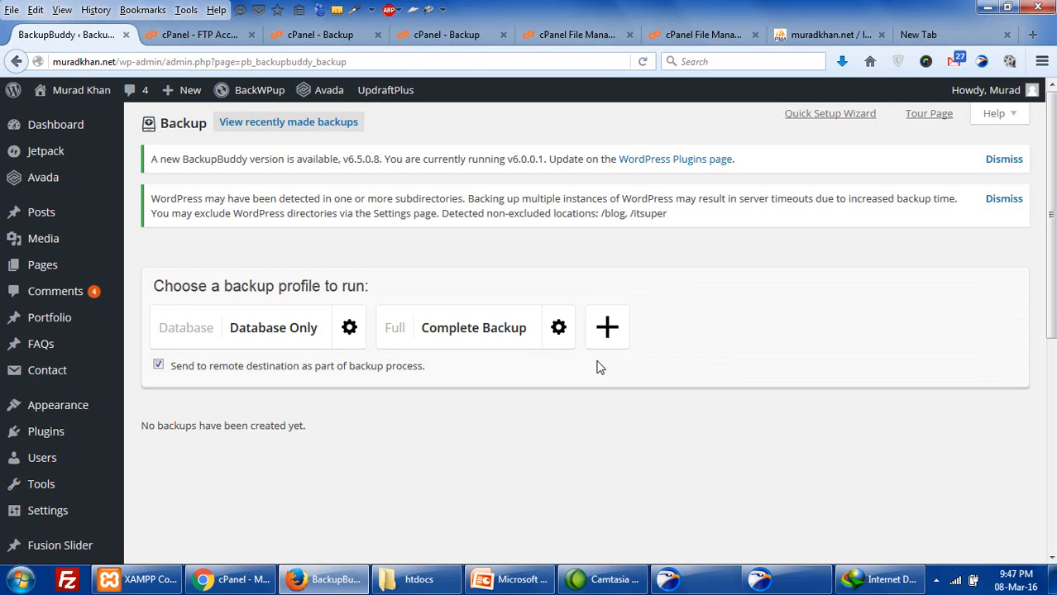
- Run a BackupBuddy Complete Backup and follow its progress until it finishes
left_click(483, 332)
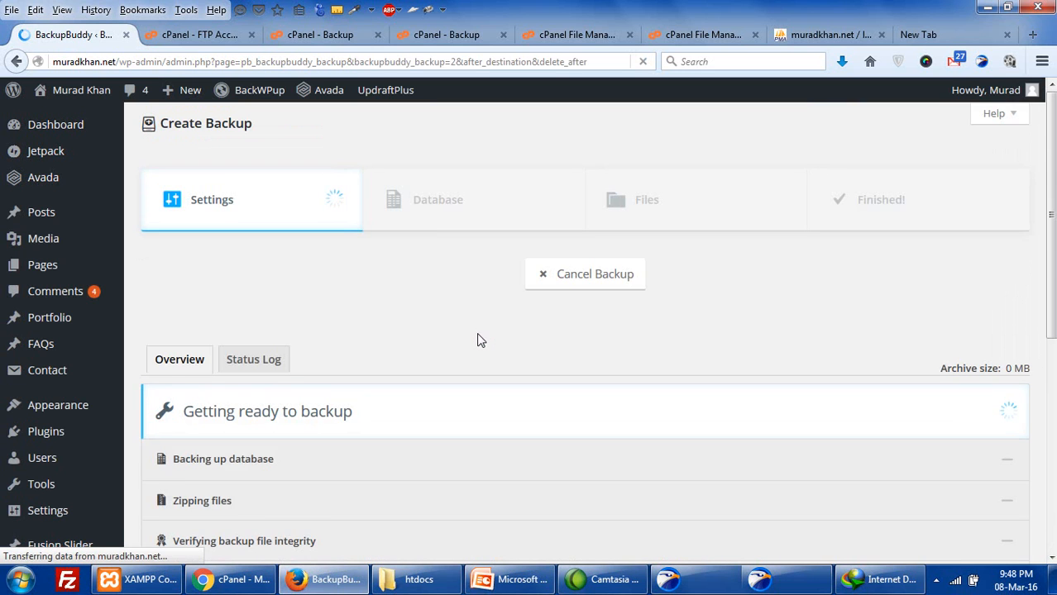
scroll(479, 341, "down", 2)
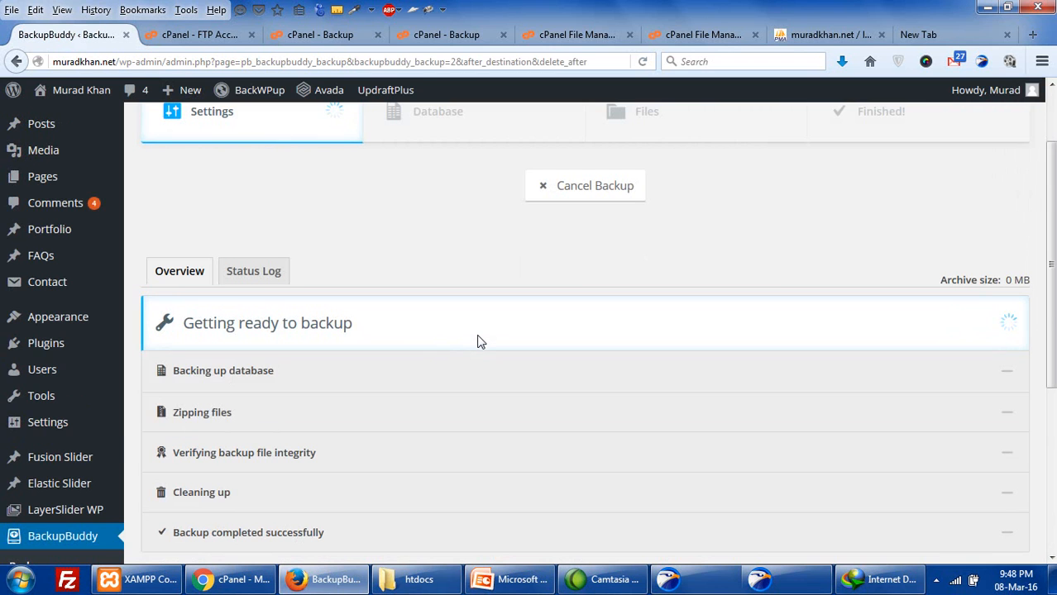
scroll(480, 341, "down", 2)
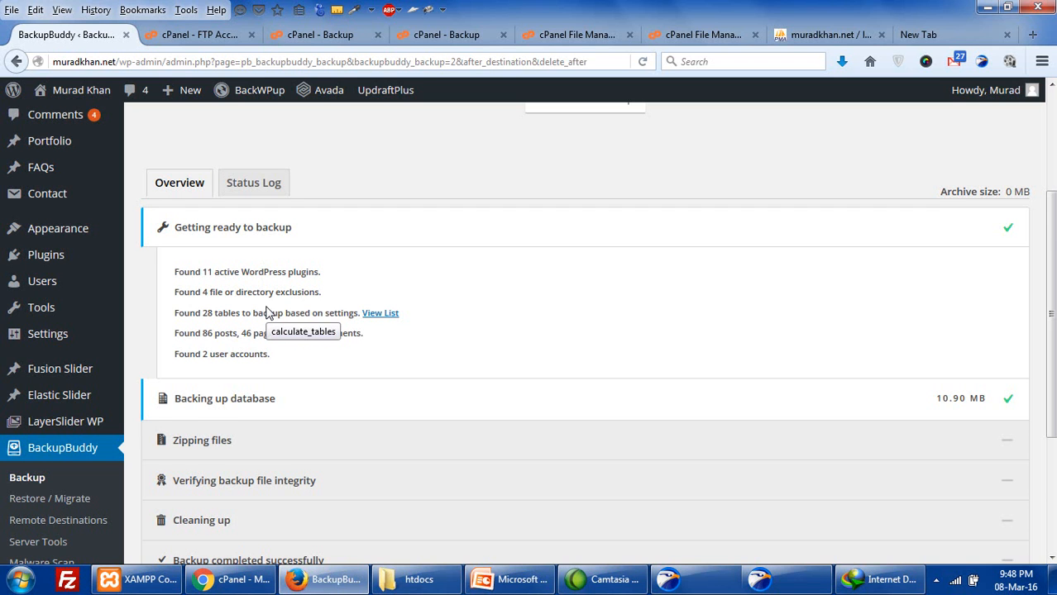
scroll(266, 313, "down", 2)
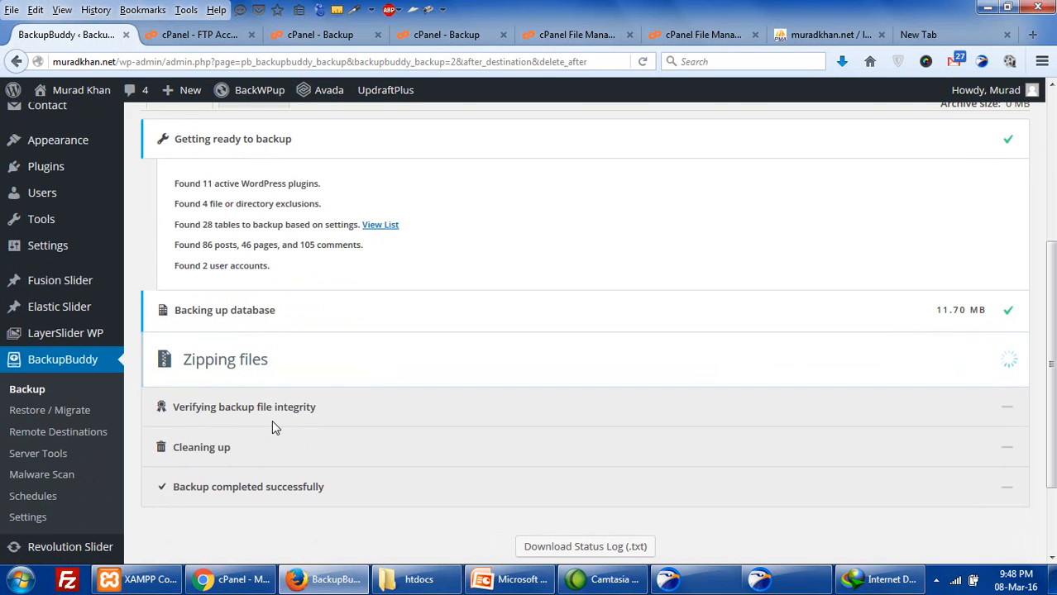
scroll(272, 421, "down", 2)
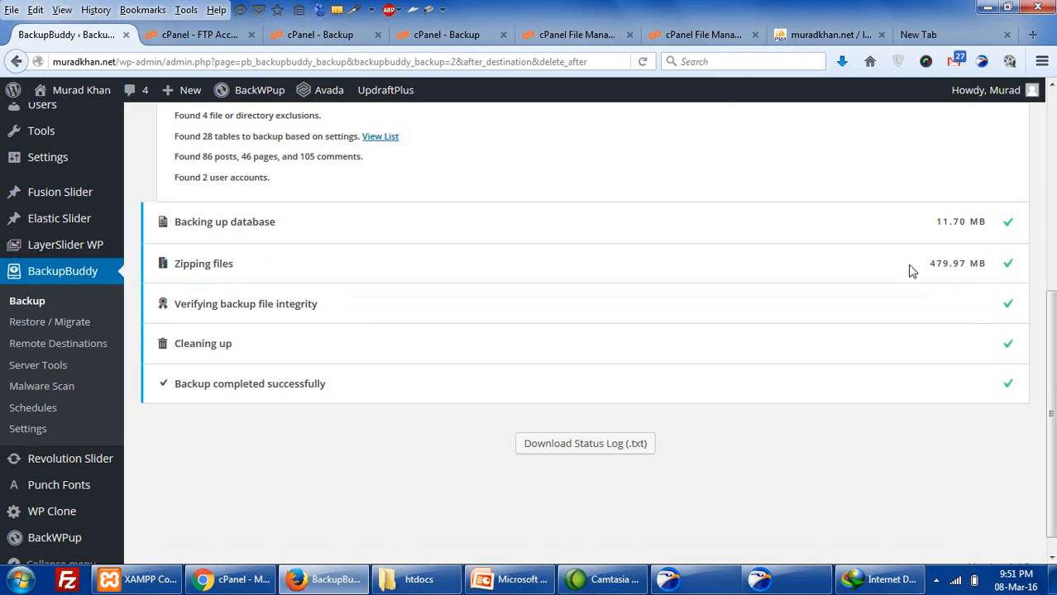
- Highlight the 479.97 MB zipped archive size in the backup results
left_click_drag(919, 265, 982, 275)
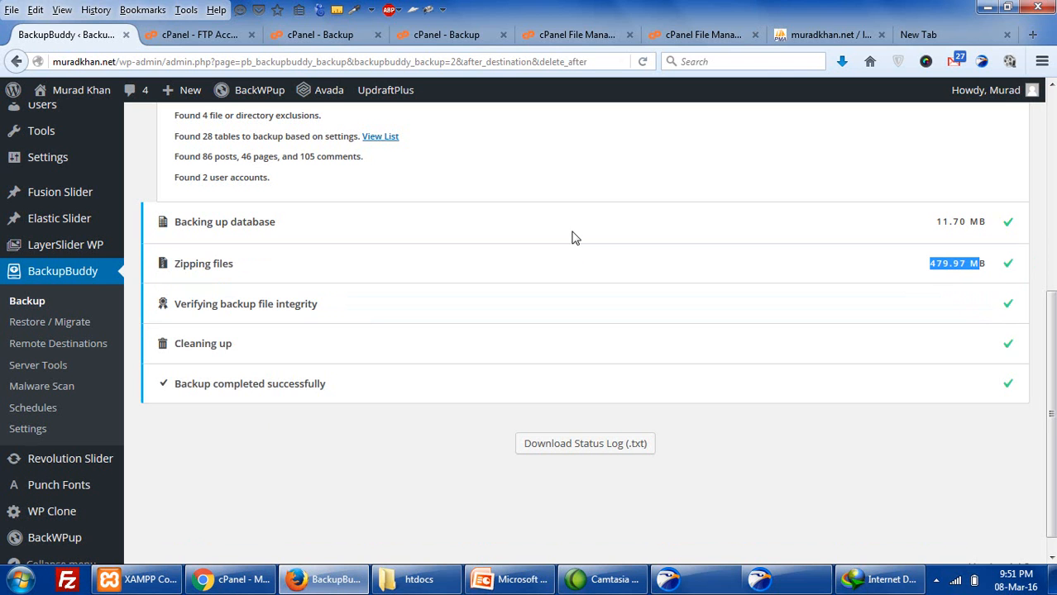
scroll(636, 366, "up", 5)
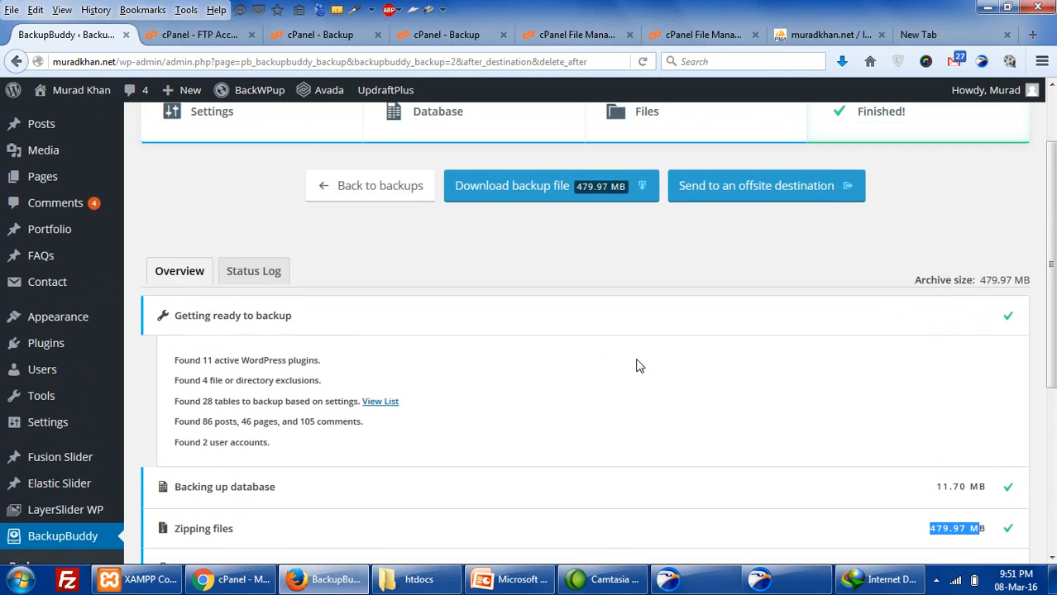
scroll(637, 367, "down", 3)
left_click(941, 367)
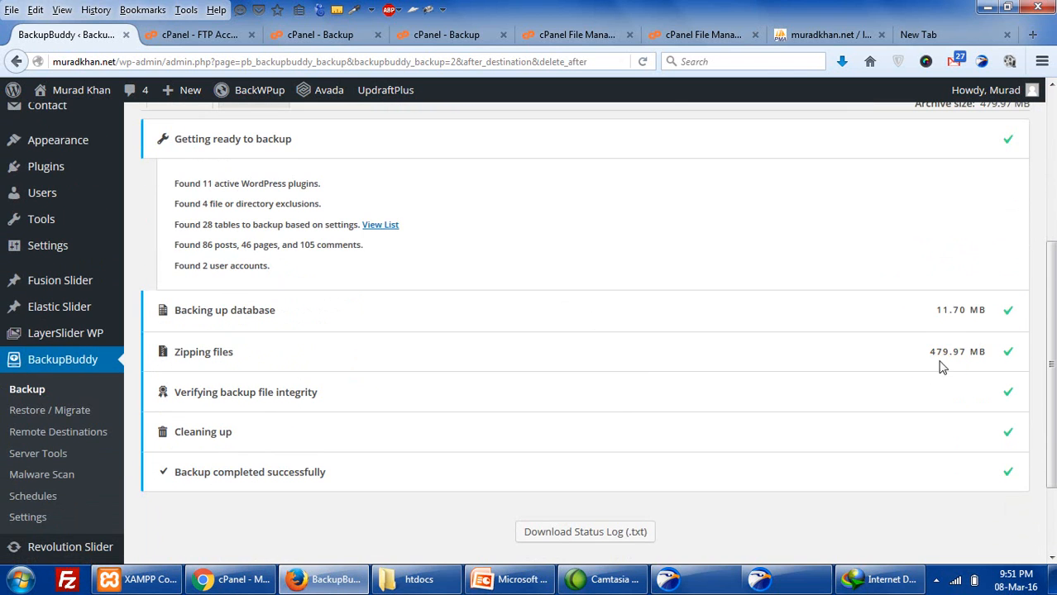
left_click_drag(929, 352, 988, 362)
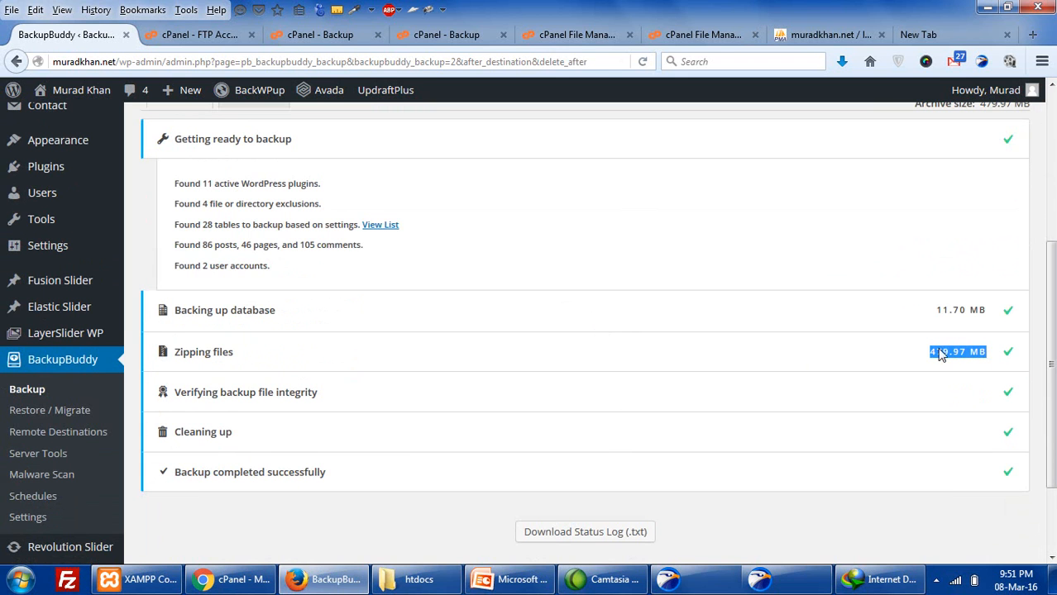
scroll(879, 348, "down", 2)
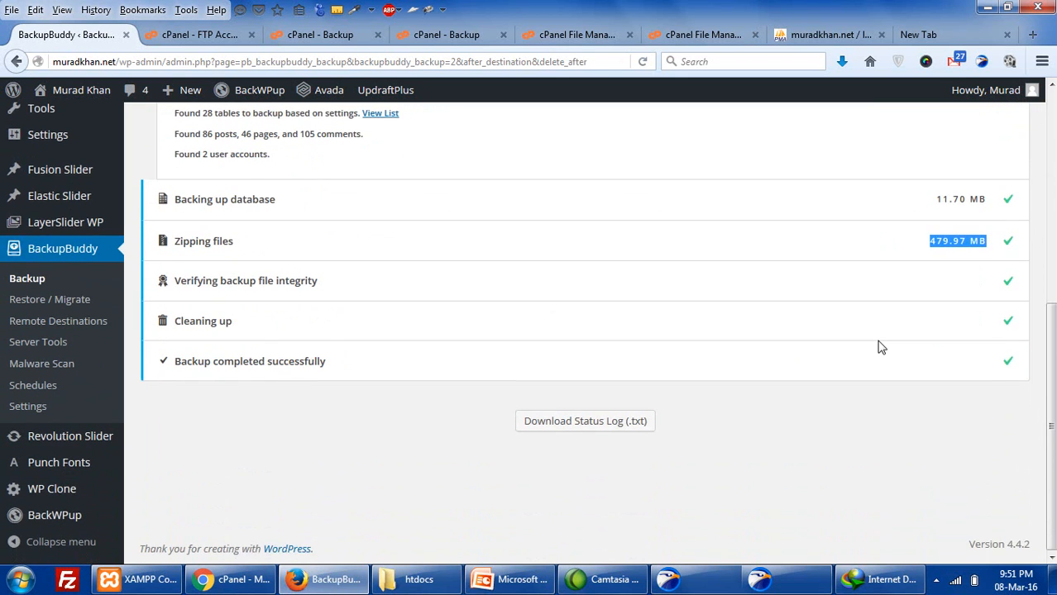
scroll(879, 347, "up", 2)
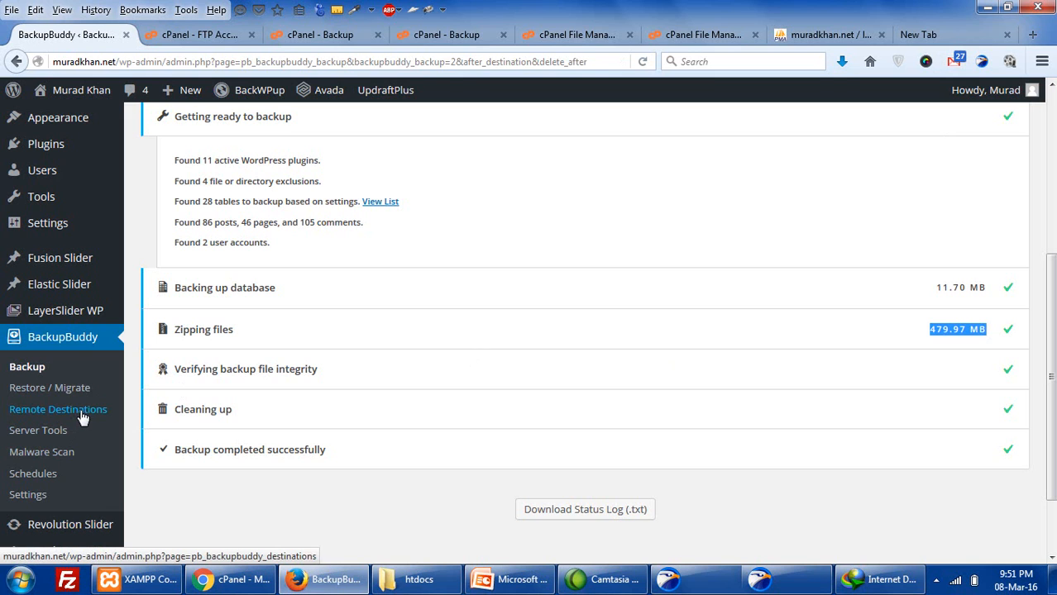
- Open Restore / Migrate and review the 479.97 MB Complete Backup listed with Good status
left_click(70, 395)
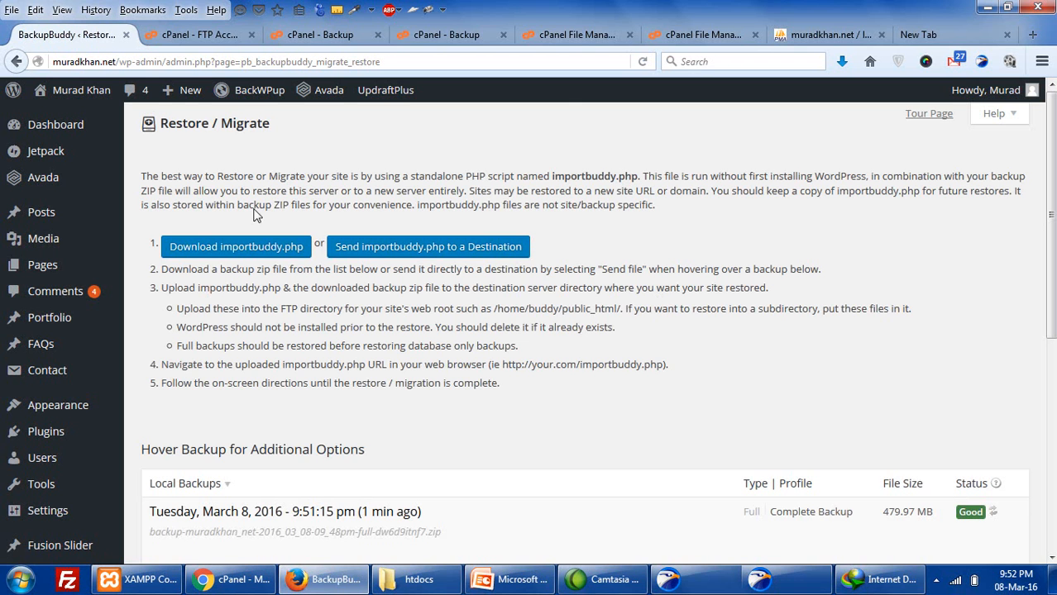
scroll(283, 300, "down", 3)
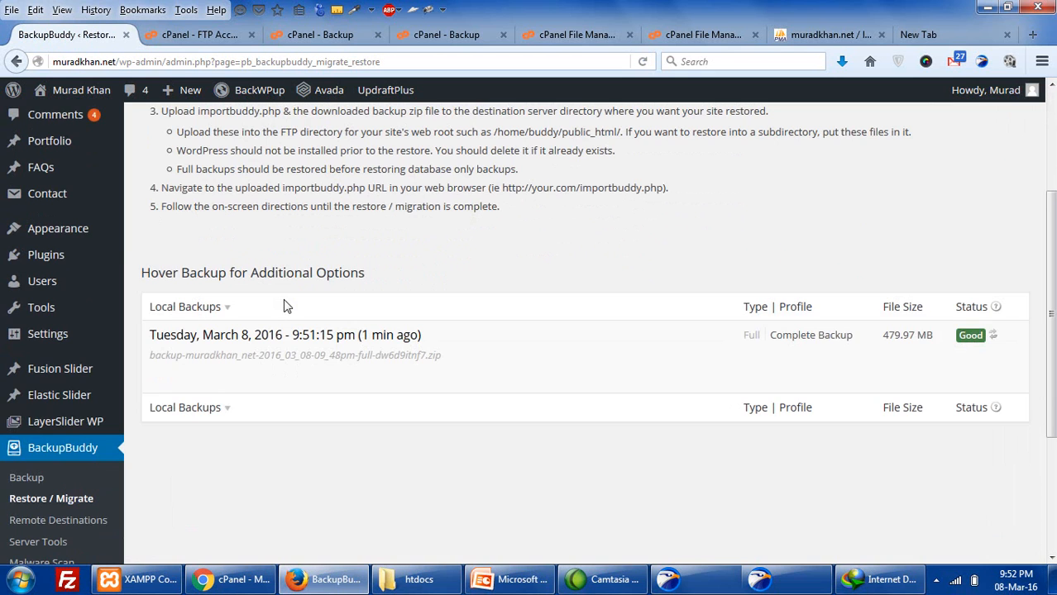
scroll(282, 306, "up", 3)
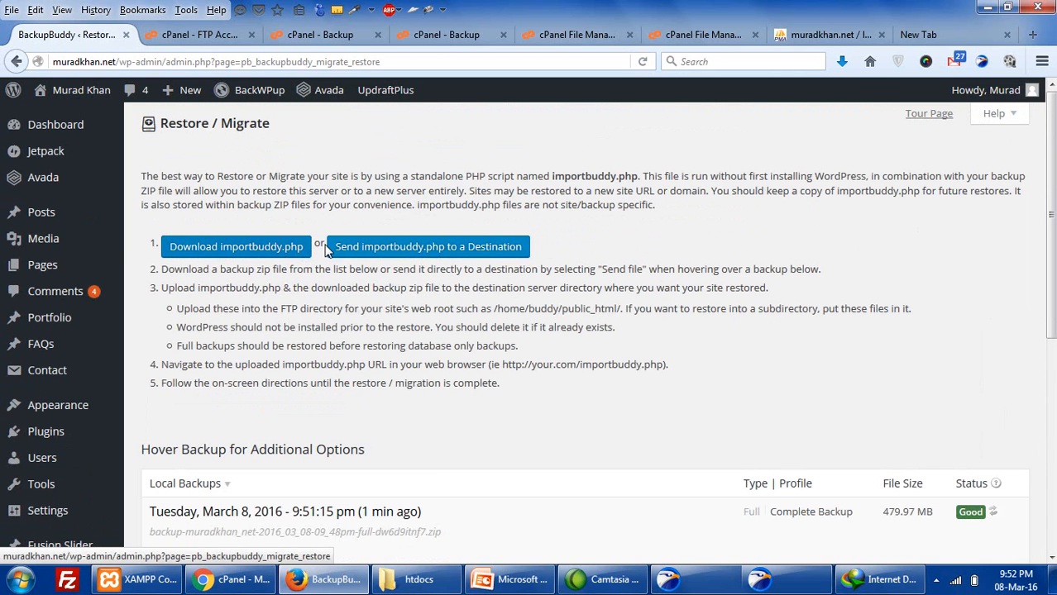
scroll(370, 319, "down", 2)
scroll(371, 319, "up", 2)
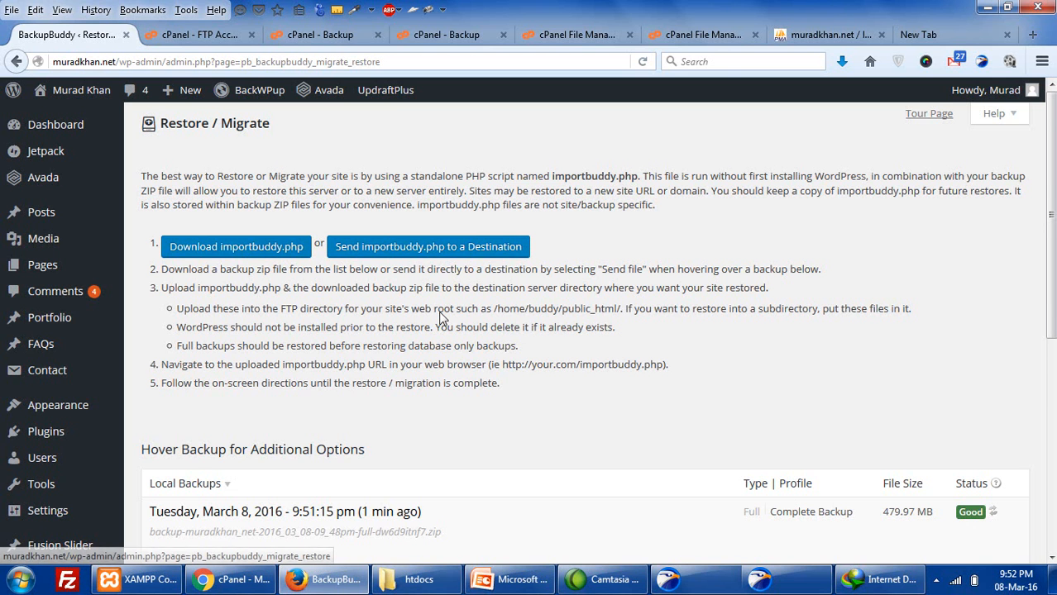
scroll(439, 315, "down", 4)
scroll(440, 314, "up", 4)
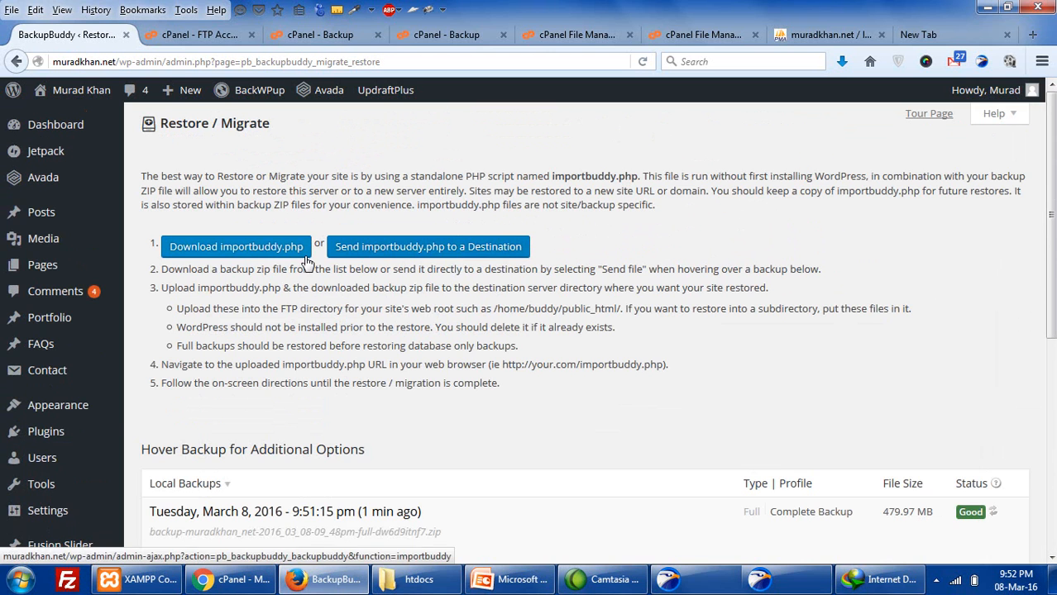
scroll(306, 261, "down", 5)
left_click(506, 579)
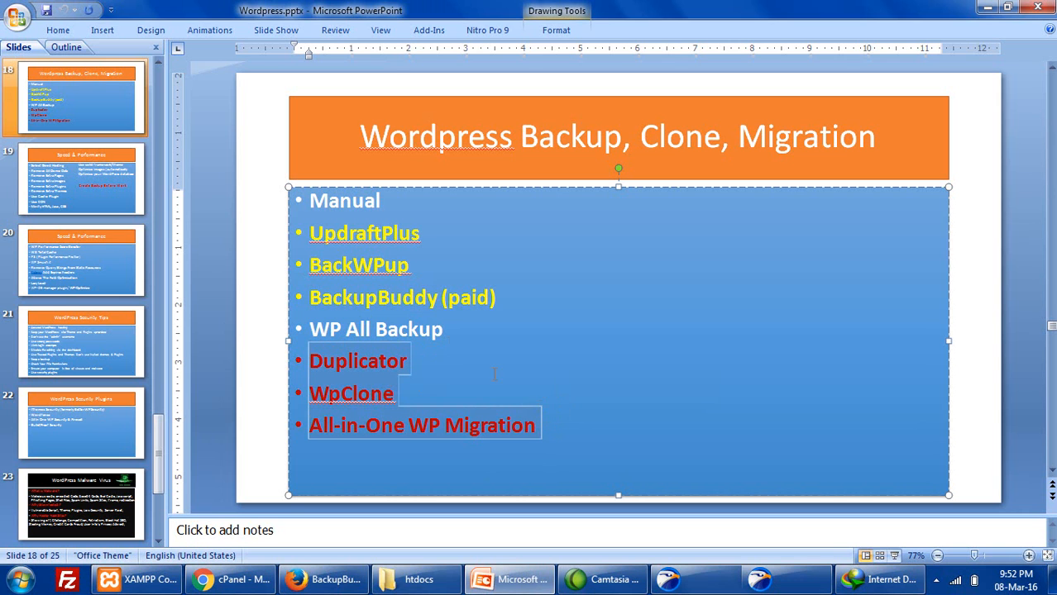
left_click(455, 326)
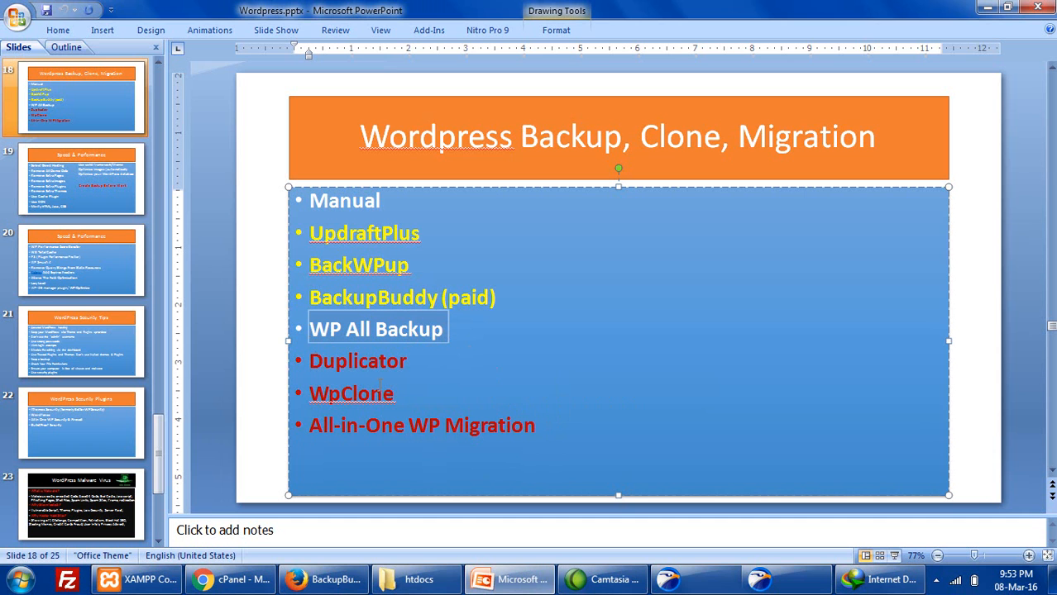
left_click(327, 579)
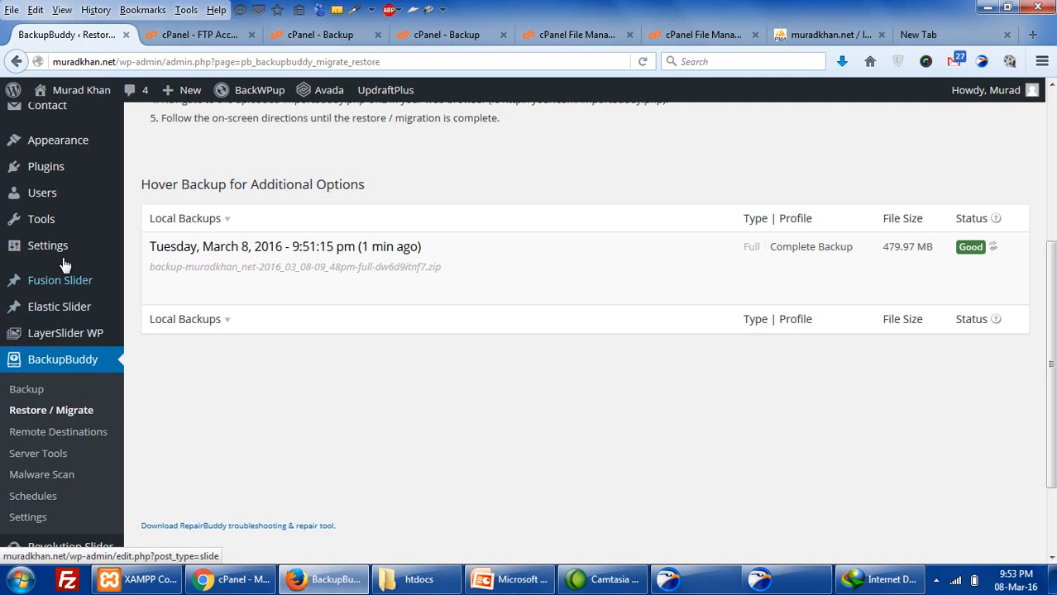
- Search the plugin directory for 'WP All Backup' and install it
mouse_move(72, 167)
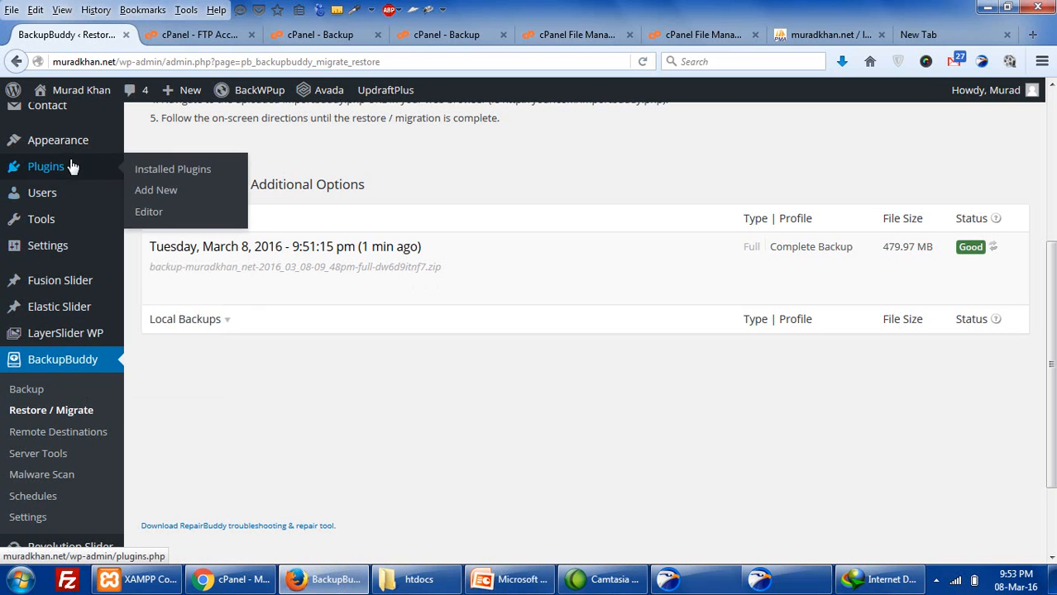
left_click(156, 192)
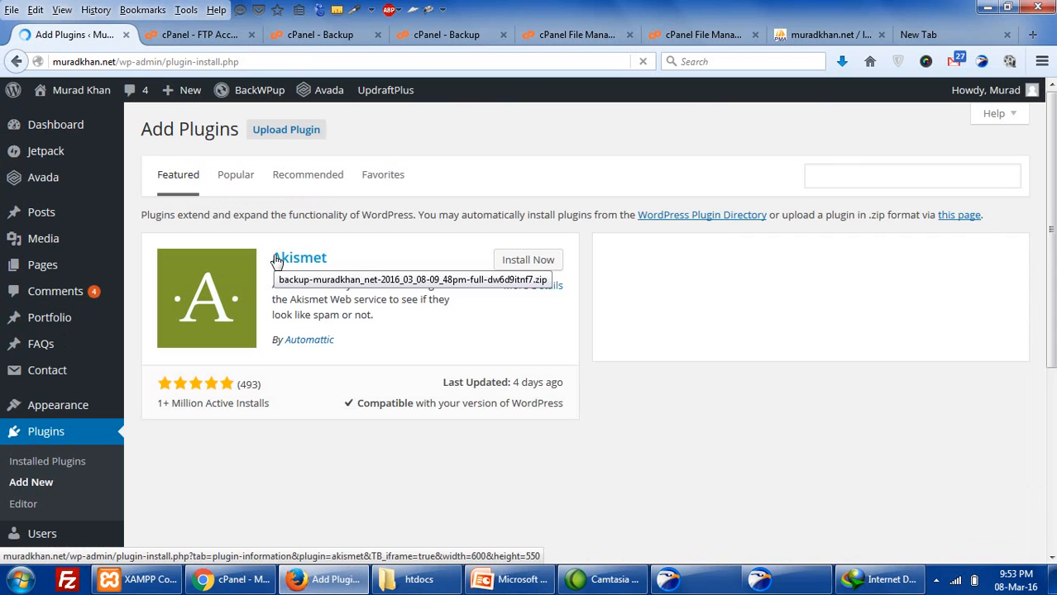
left_click(850, 173)
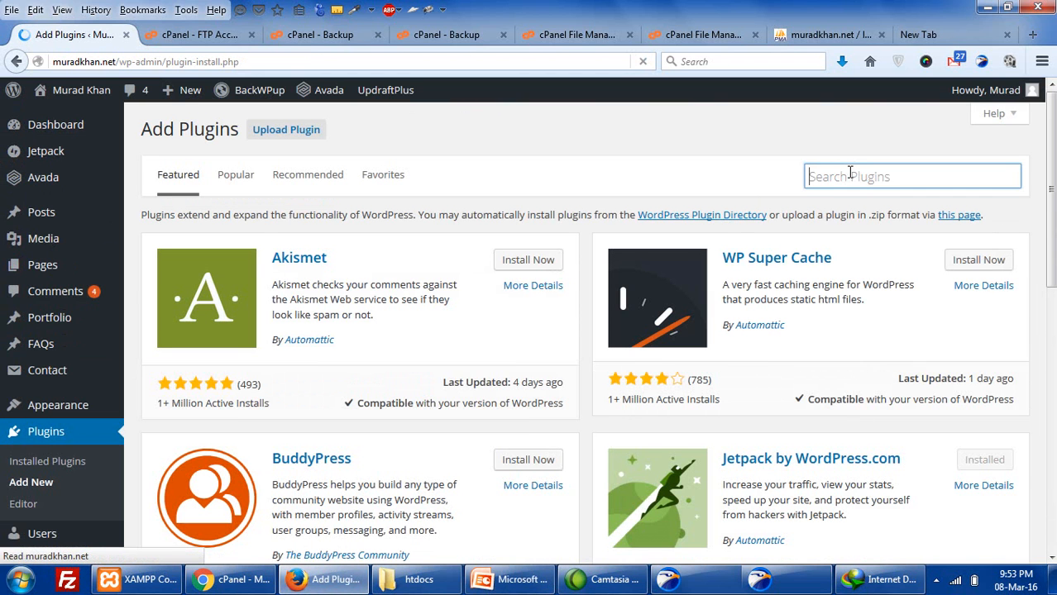
type("WP All Backup")
key("Return")
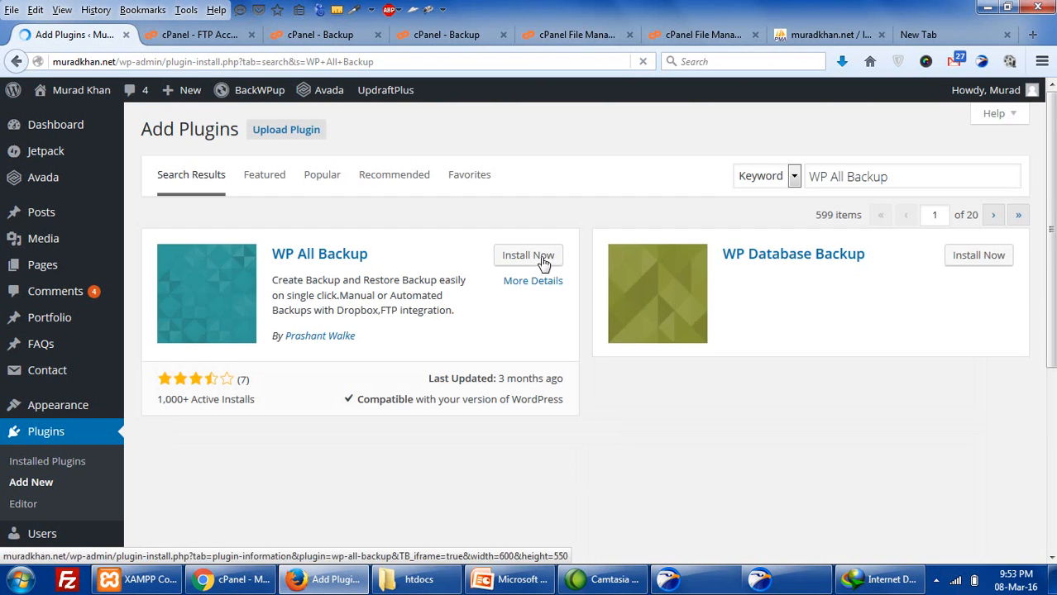
left_click(528, 256)
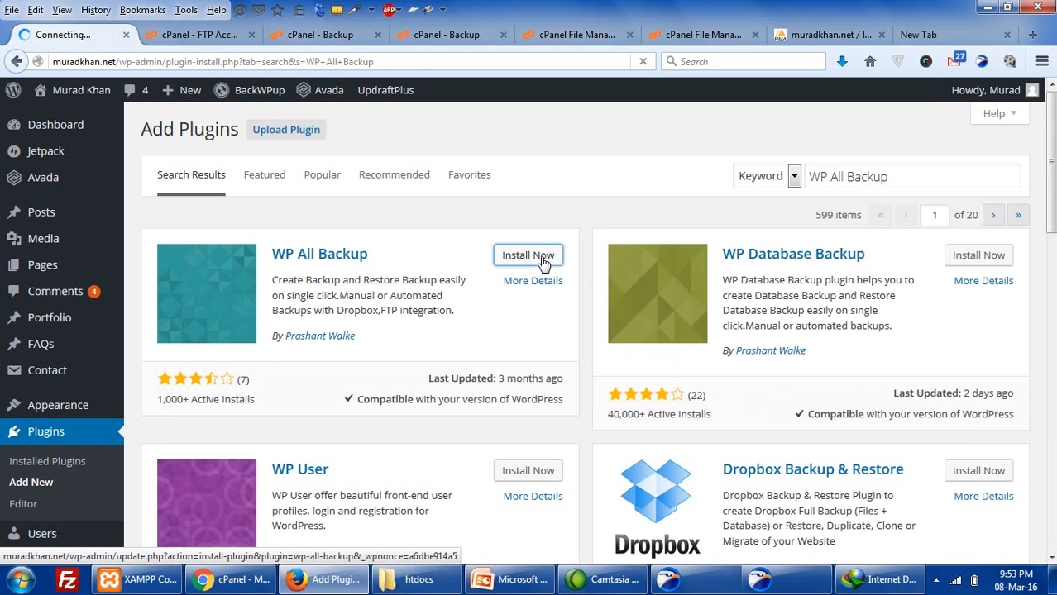
scroll(798, 322, "down", 2)
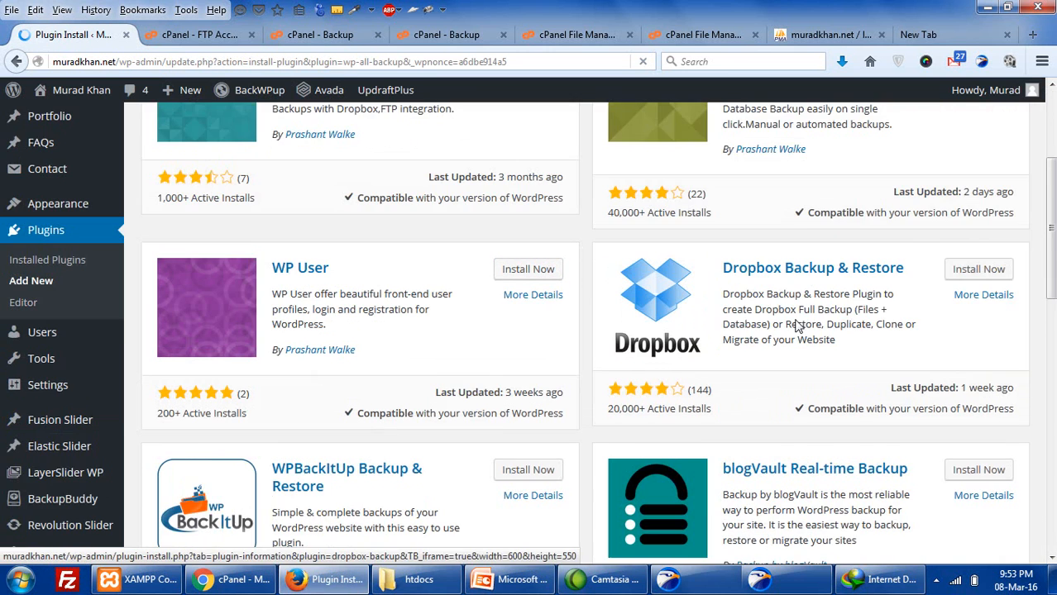
scroll(796, 326, "down", 1)
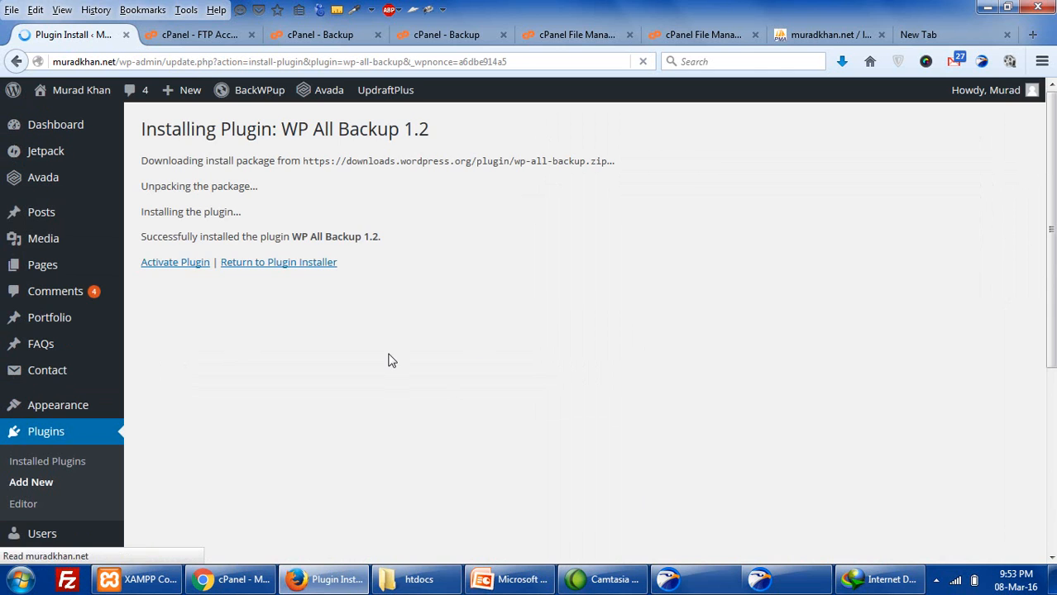
- Activate the newly installed WP All Backup plugin and reveal its sidebar submenu
left_click(157, 272)
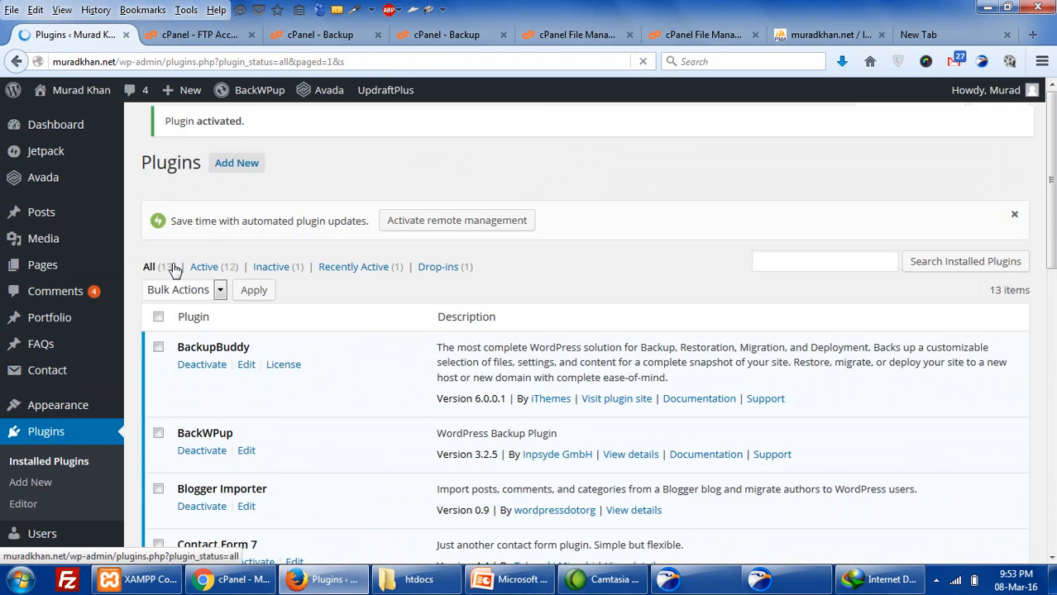
scroll(174, 269, "down", 5)
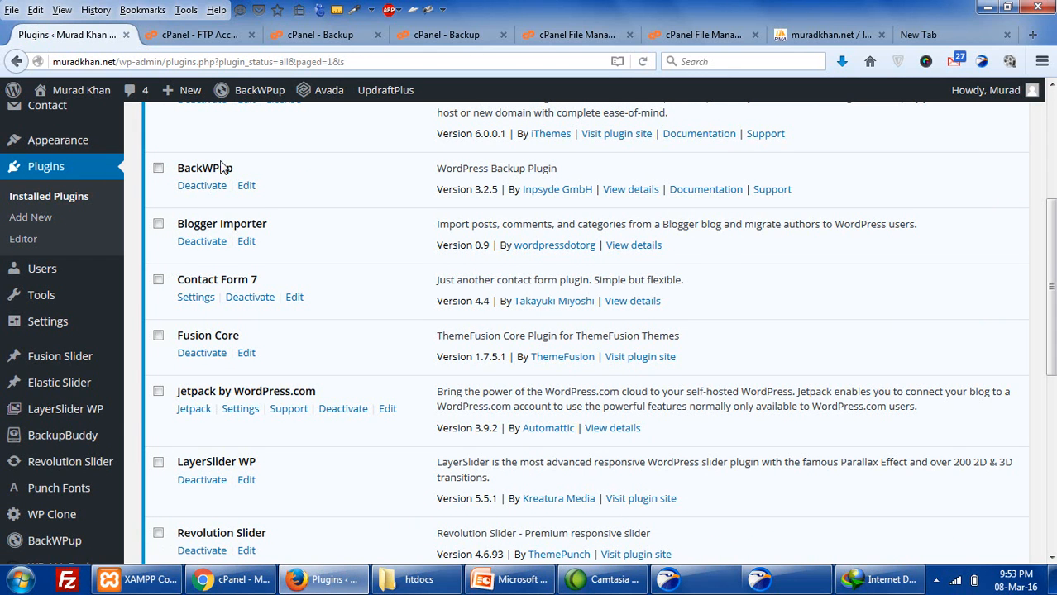
scroll(91, 389, "down", 2)
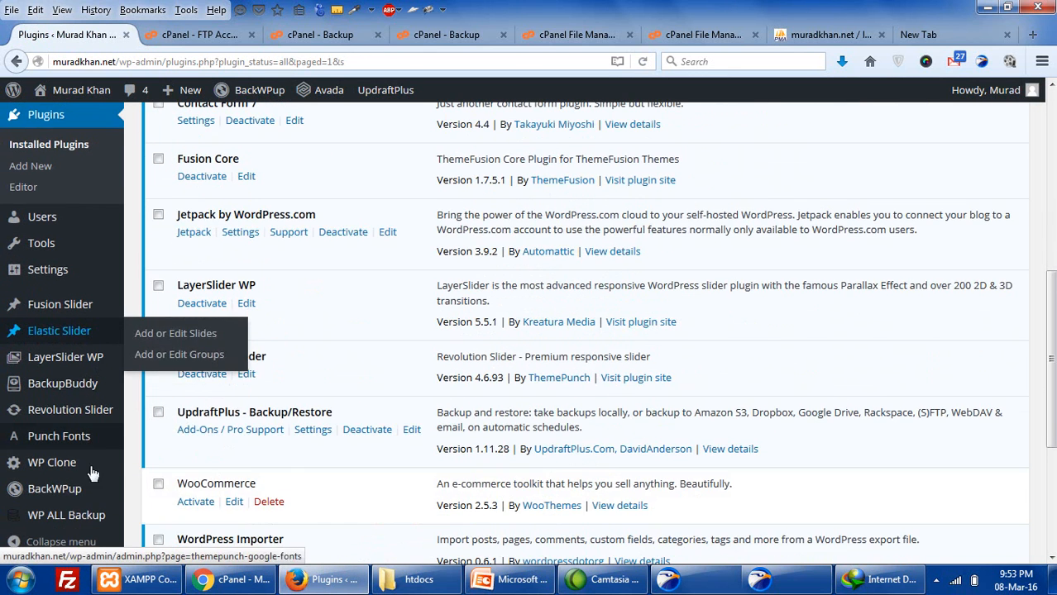
mouse_move(66, 494)
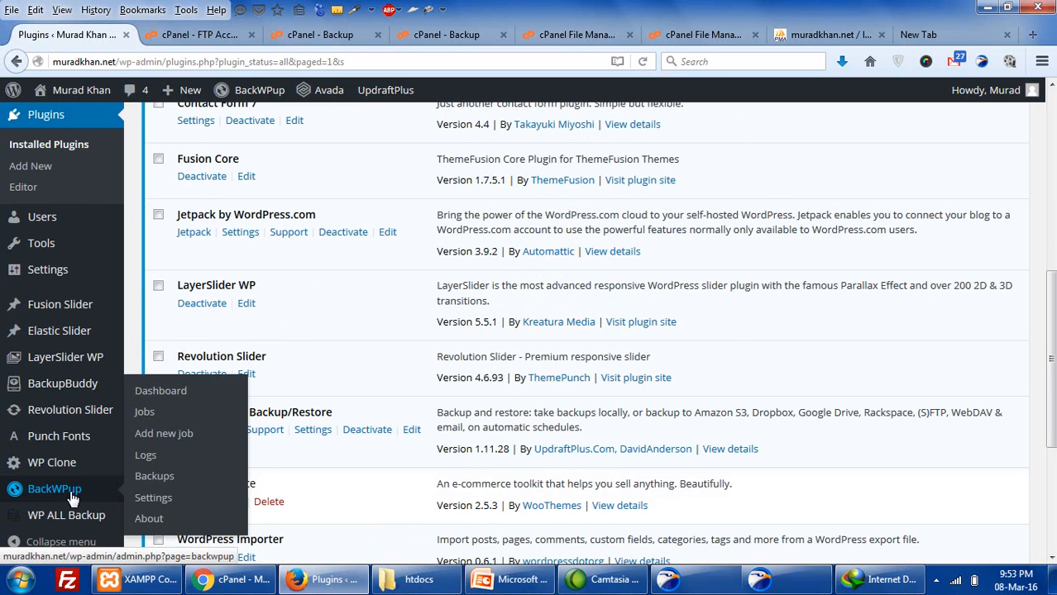
- Go to the WP All Backup Backups page and start a new backup
mouse_move(86, 521)
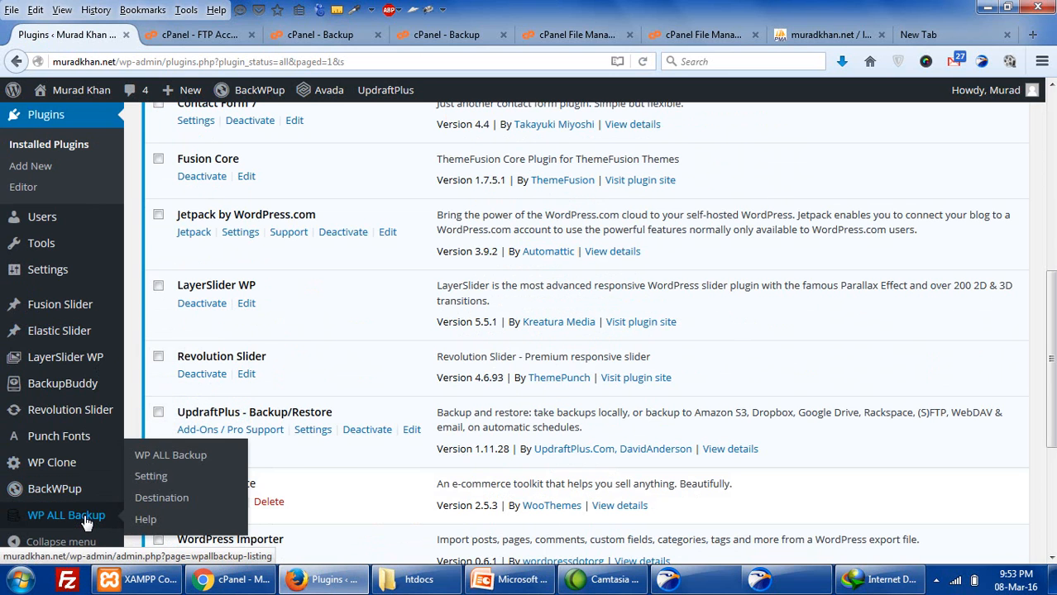
left_click(162, 457)
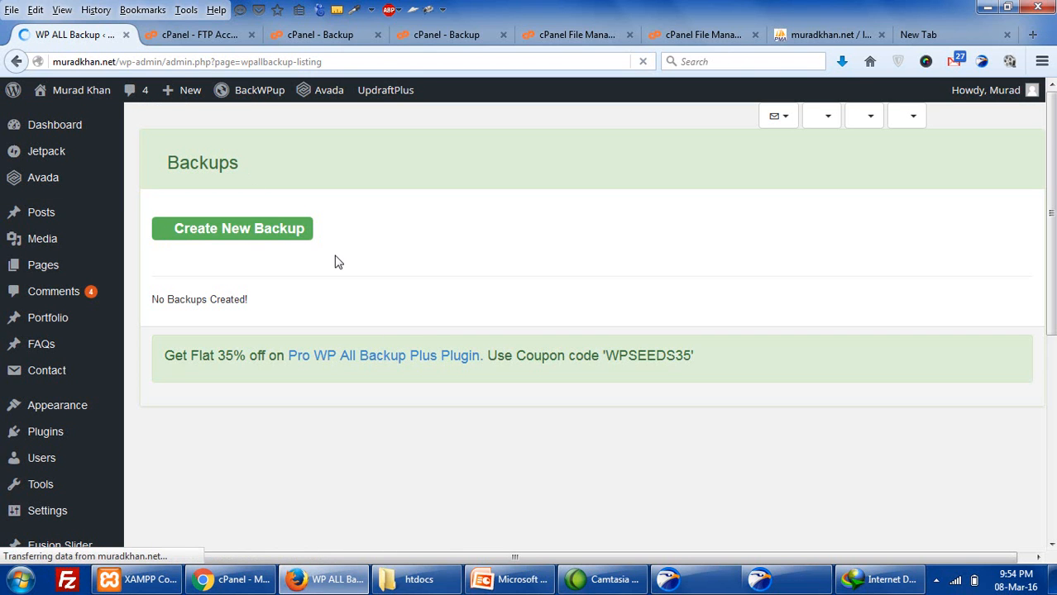
left_click(248, 239)
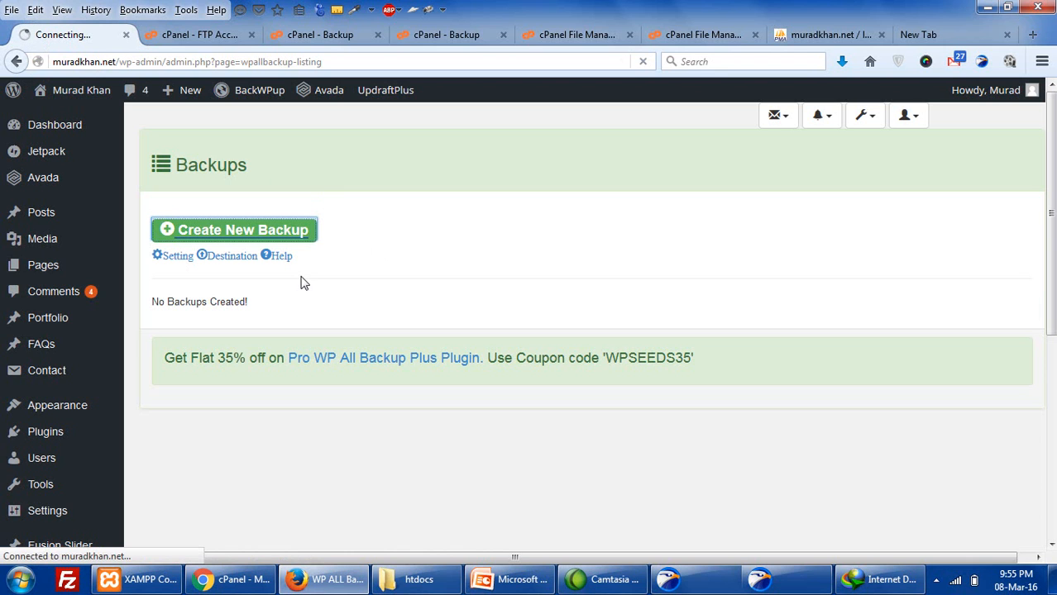
- Glance at the PowerPoint slide, then return to the WordPress admin browser window
left_click(514, 582)
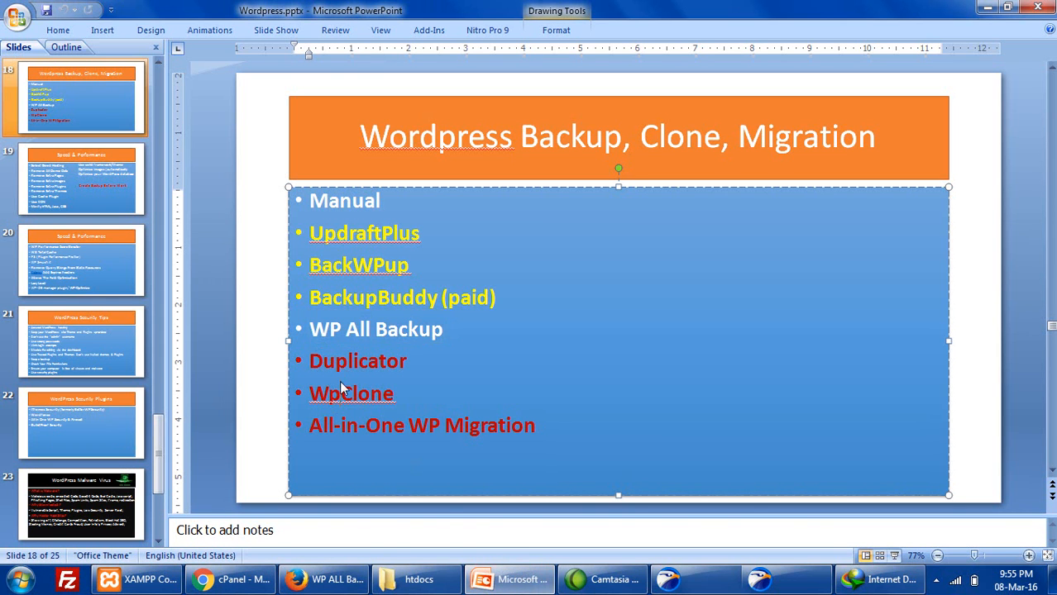
left_click(227, 580)
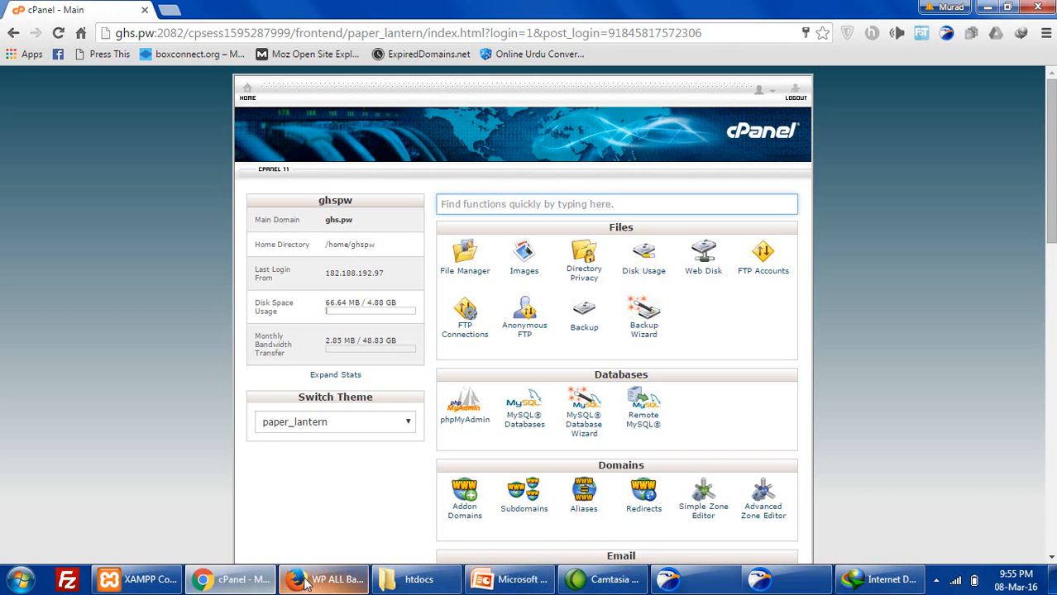
left_click(307, 582)
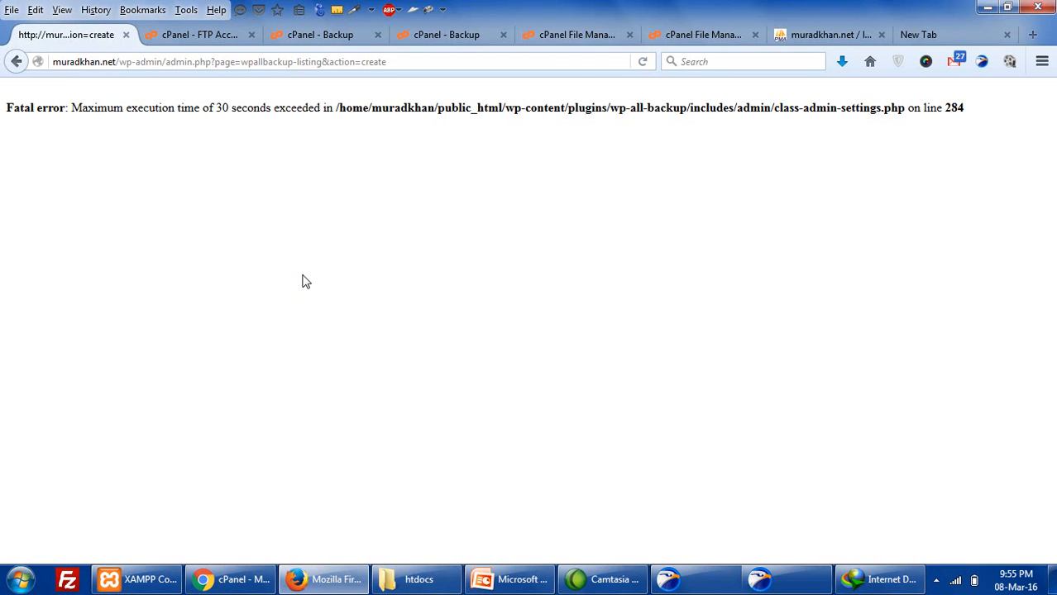
- Highlight the execution time limit in the fatal error and reload the page
left_click_drag(155, 108, 403, 110)
left_click(403, 110)
left_click(642, 61)
left_click(645, 62)
left_click(644, 62)
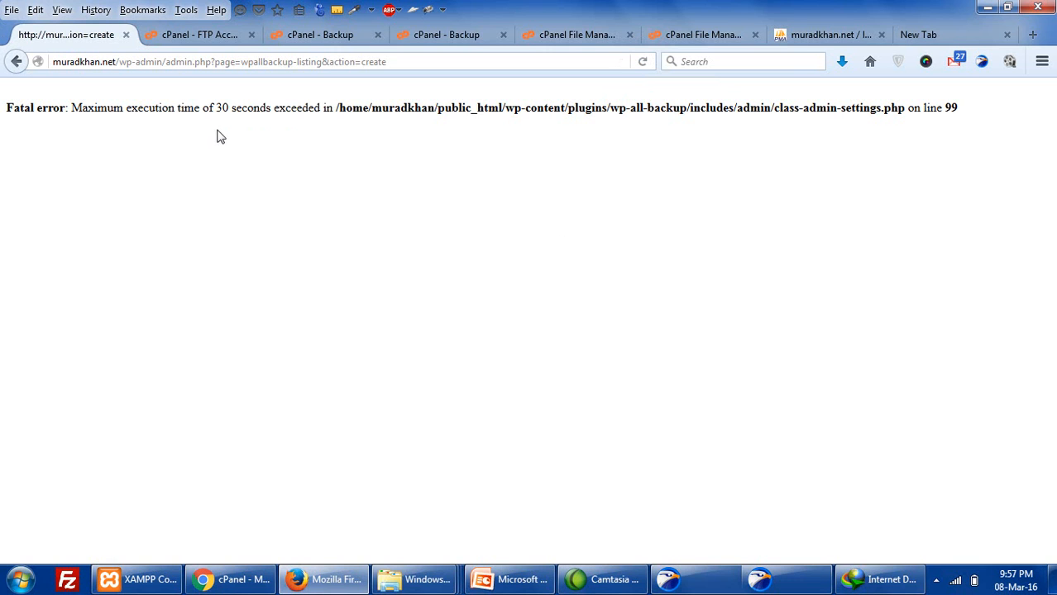
- Highlight the 30-second maximum execution time, then go back to the Backups page
left_click_drag(204, 107, 257, 107)
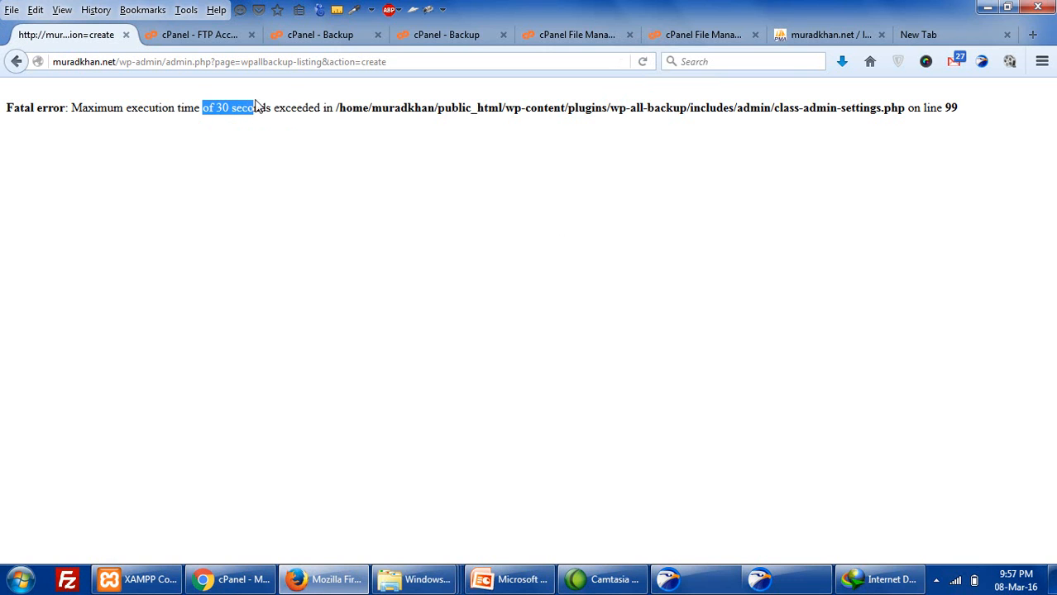
left_click(279, 112)
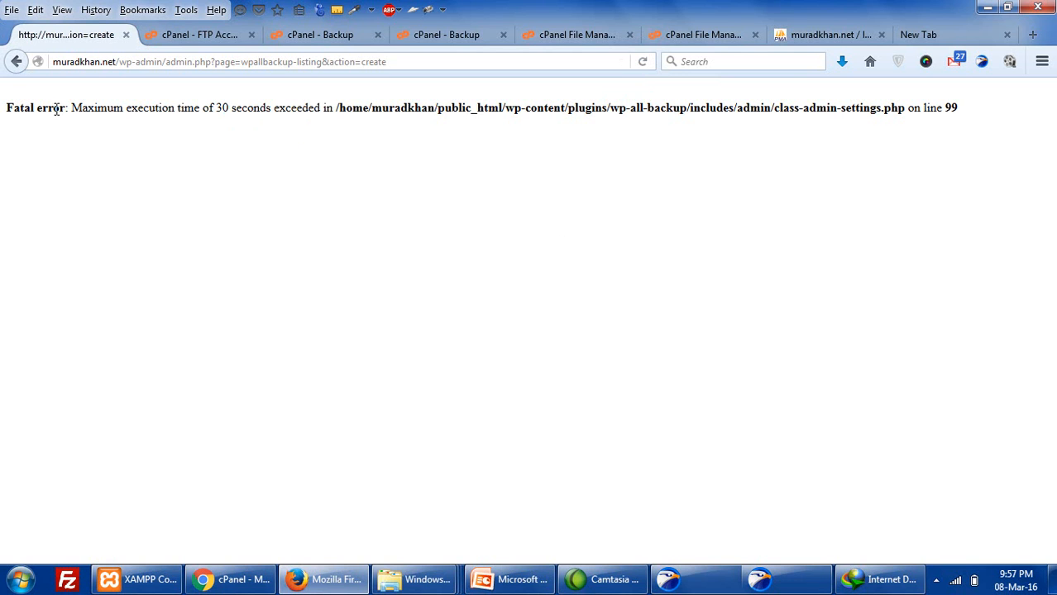
left_click_drag(71, 107, 155, 108)
left_click(11, 62)
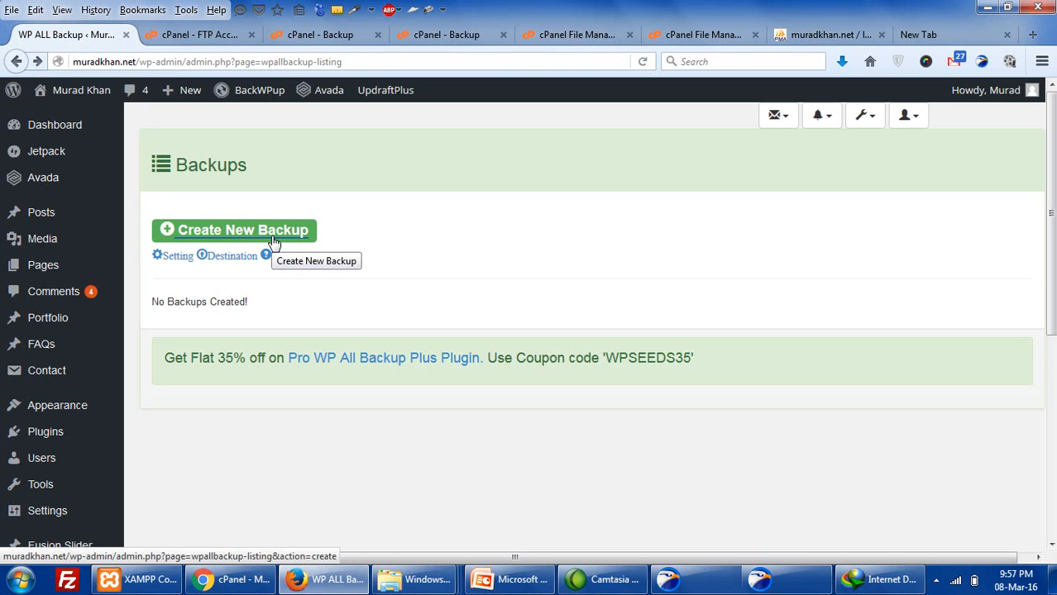
- Retry the backup, then highlight UpdraftPlus through WP All Backup on PowerPoint slide 18
left_click(202, 236)
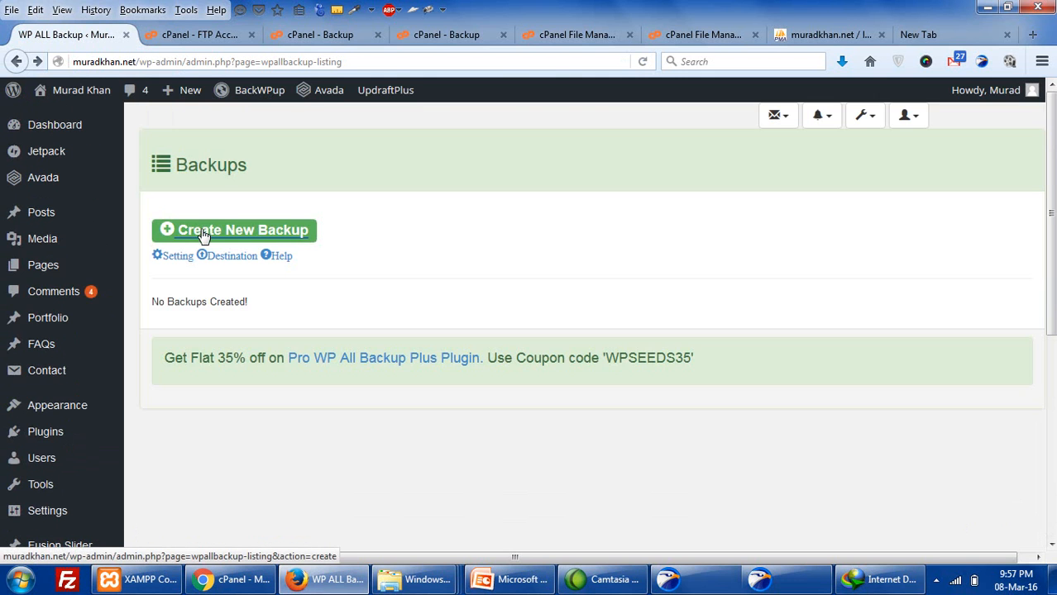
scroll(203, 237, "down", 4)
scroll(203, 235, "up", 3)
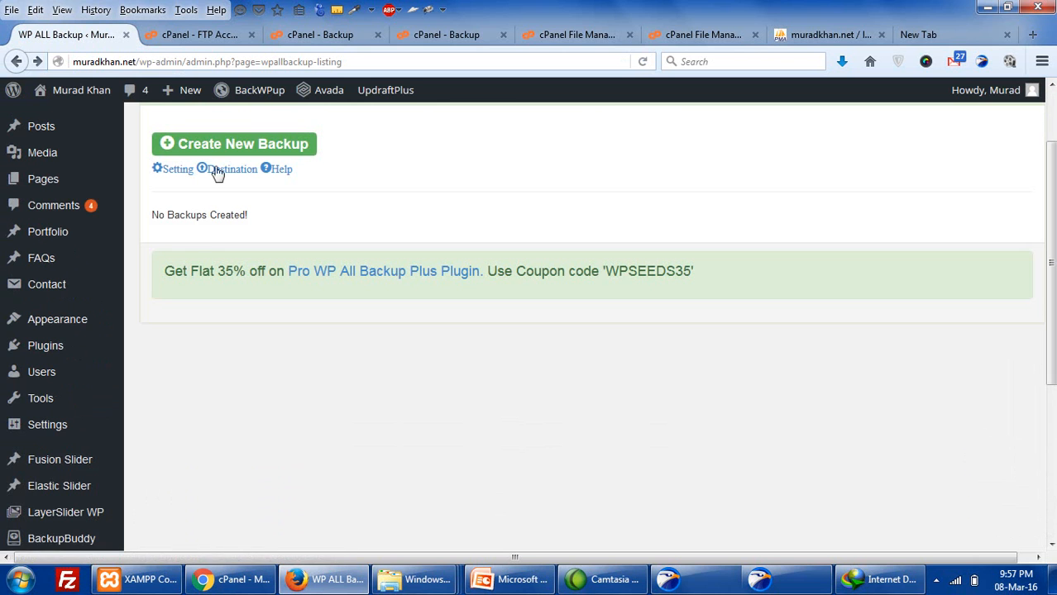
scroll(226, 142, "down", 3)
scroll(224, 141, "up", 4)
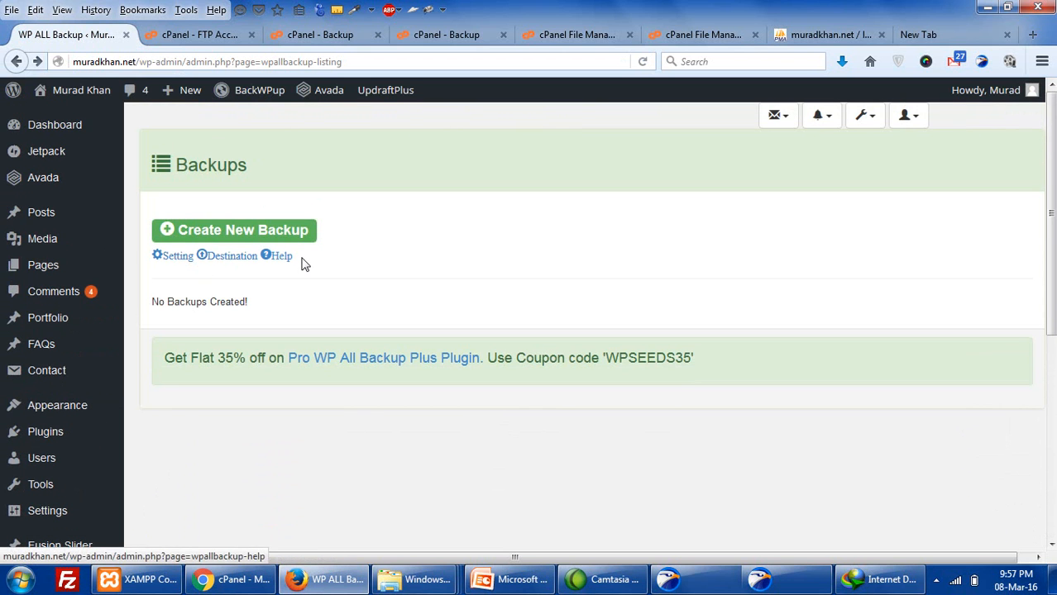
scroll(305, 264, "down", 5)
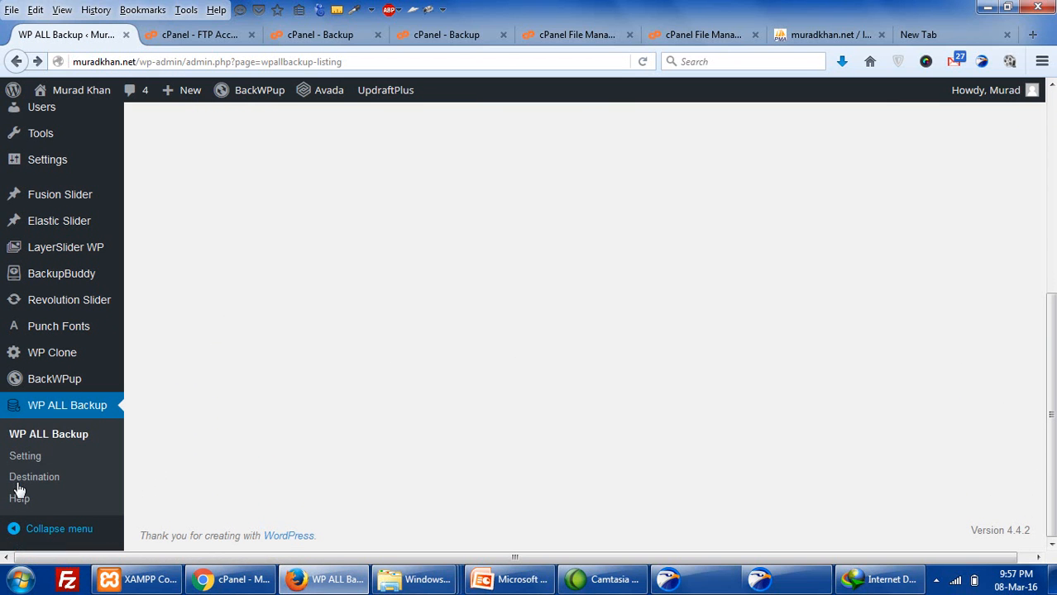
scroll(263, 333, "up", 5)
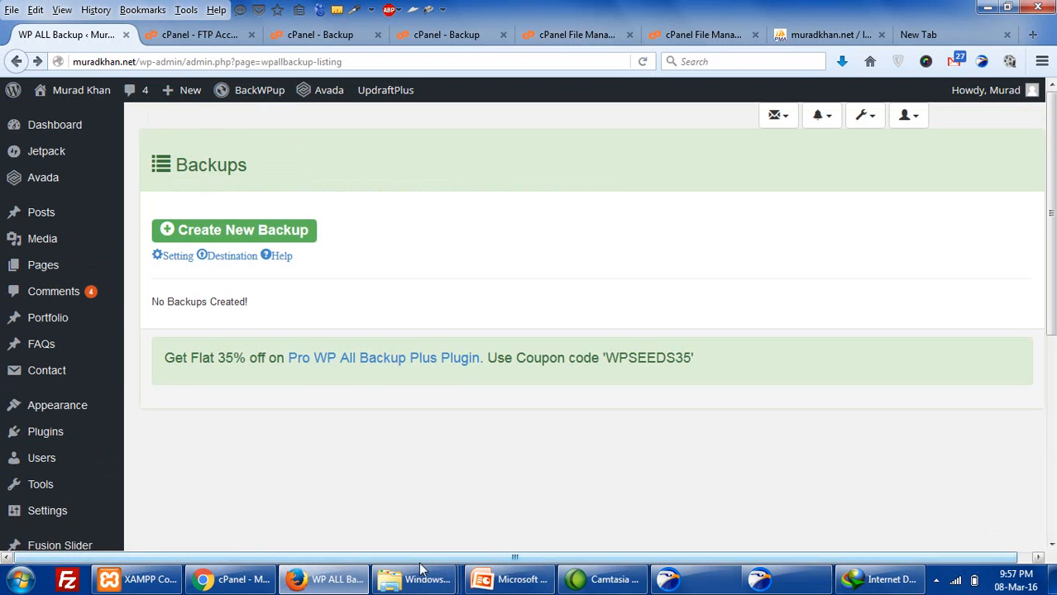
left_click(510, 583)
left_click_drag(461, 333, 289, 224)
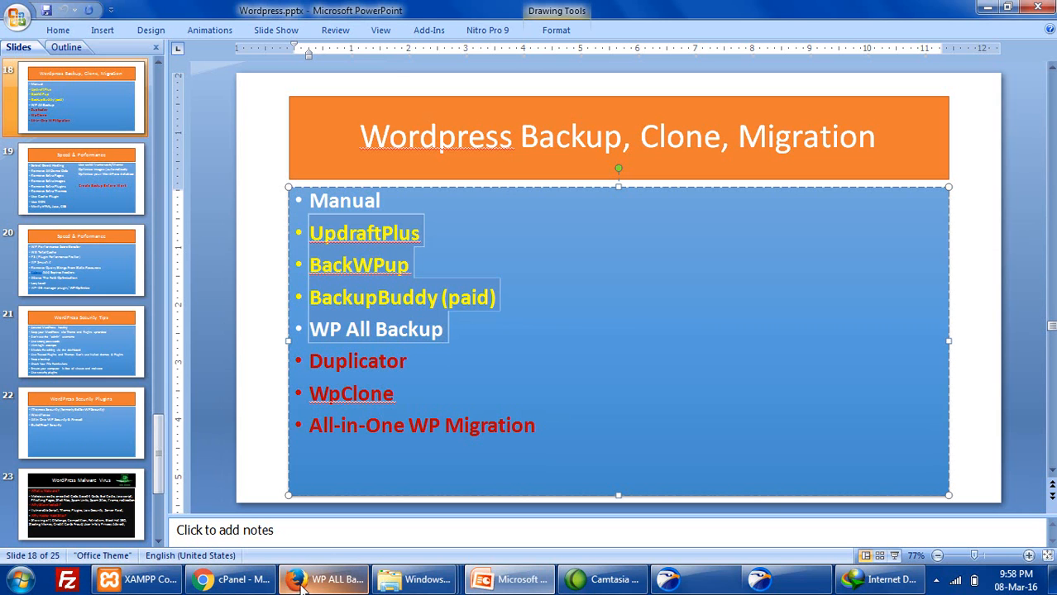
- Deselect the slide bullets and return to the WP All Backup Backups page
left_click(333, 309)
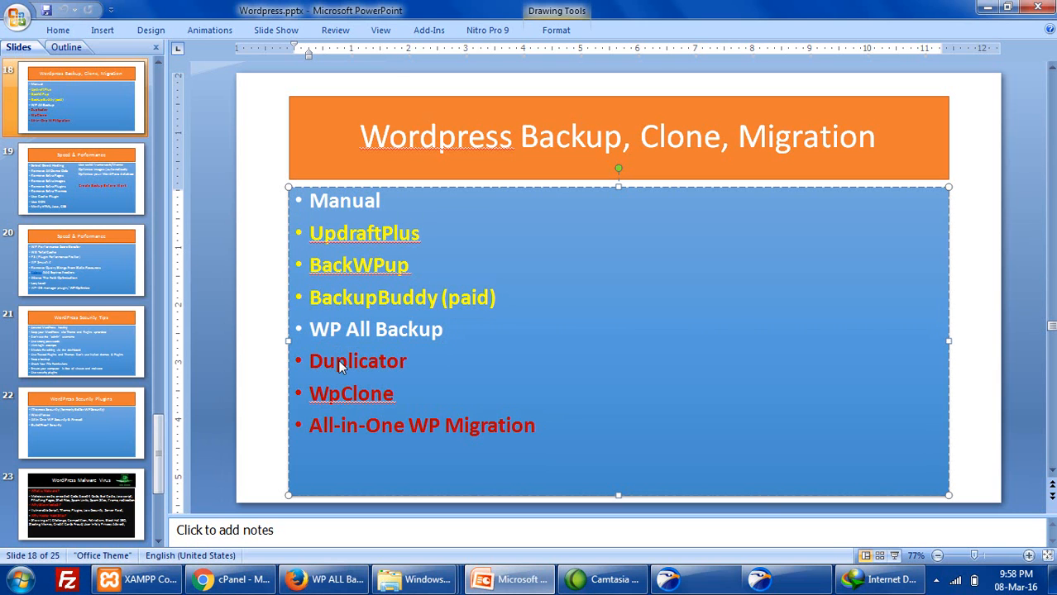
left_click(327, 580)
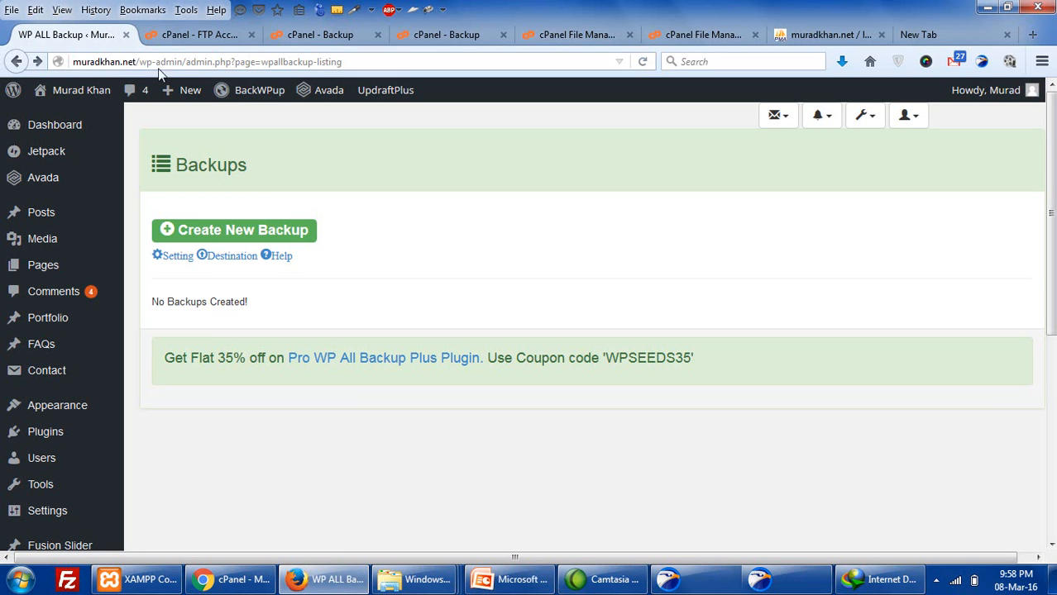
- Select the wp-admin path in the address bar, then switch to the cPanel File Manager
left_click(139, 61)
left_click_drag(140, 61, 463, 69)
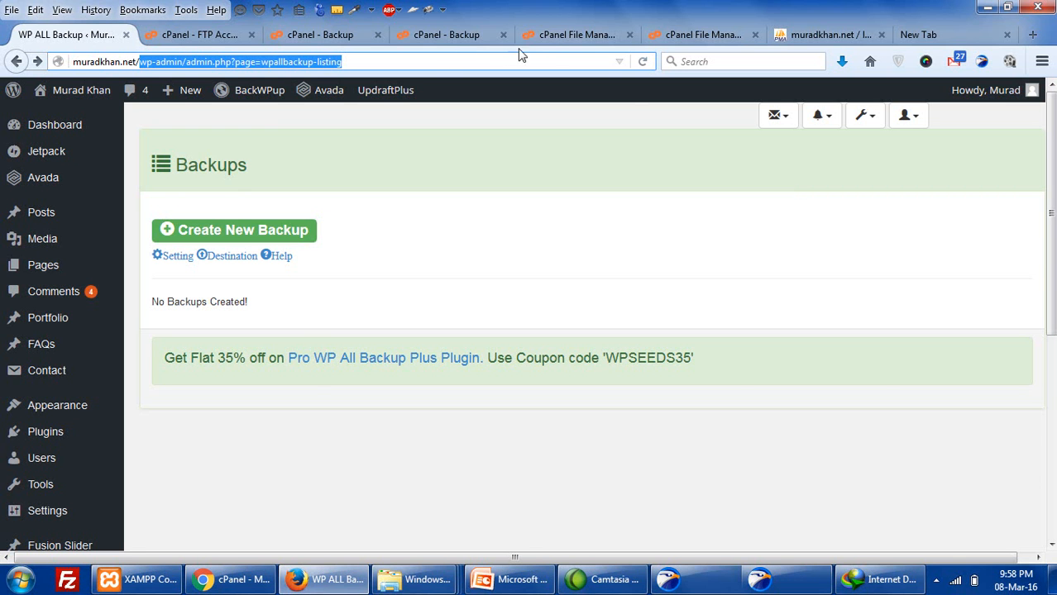
left_click(549, 34)
- Go up from wp-admin to public_html and close the duplicate File Manager tab
left_click(703, 35)
scroll(306, 410, "down", 3)
scroll(306, 409, "down", 20)
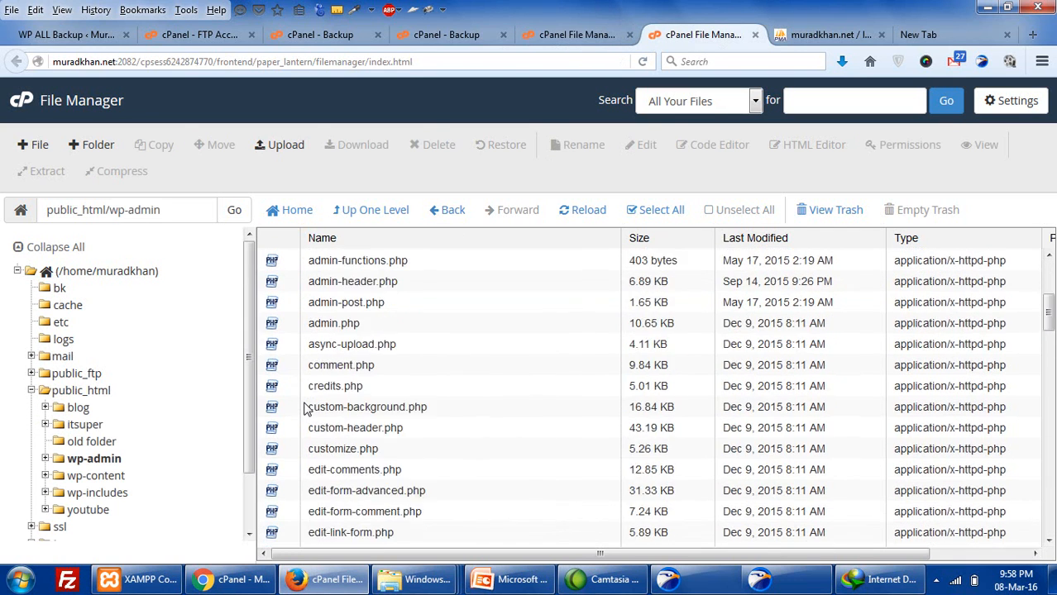
scroll(306, 409, "down", 4)
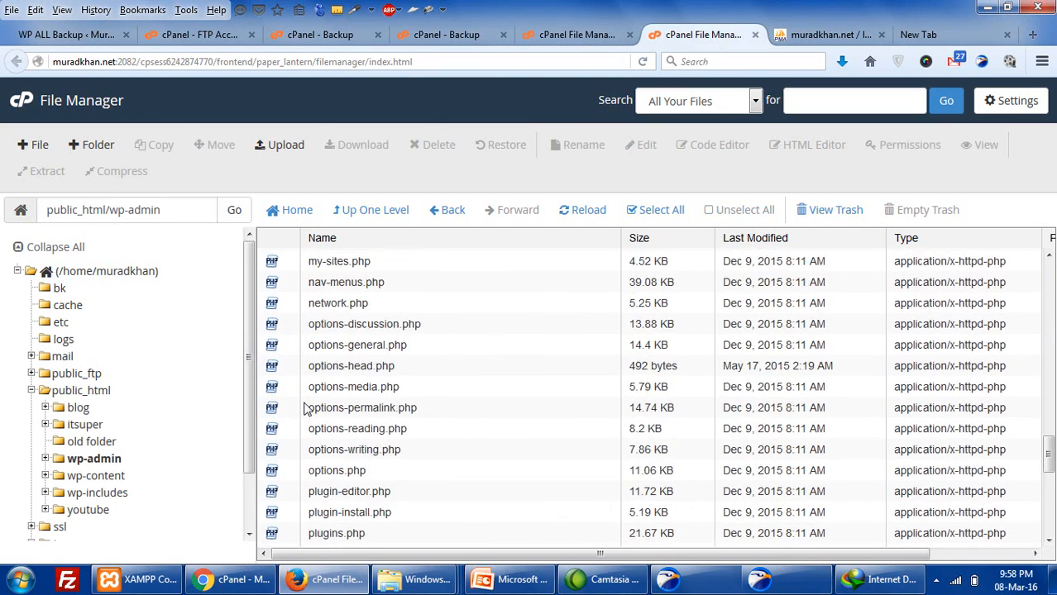
left_click(347, 224)
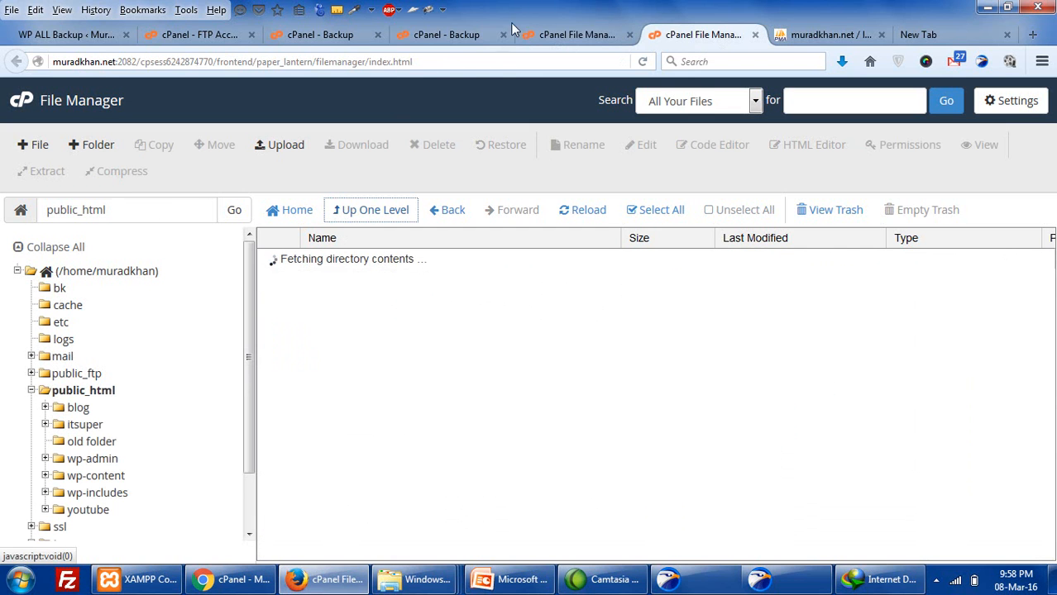
left_click(553, 34)
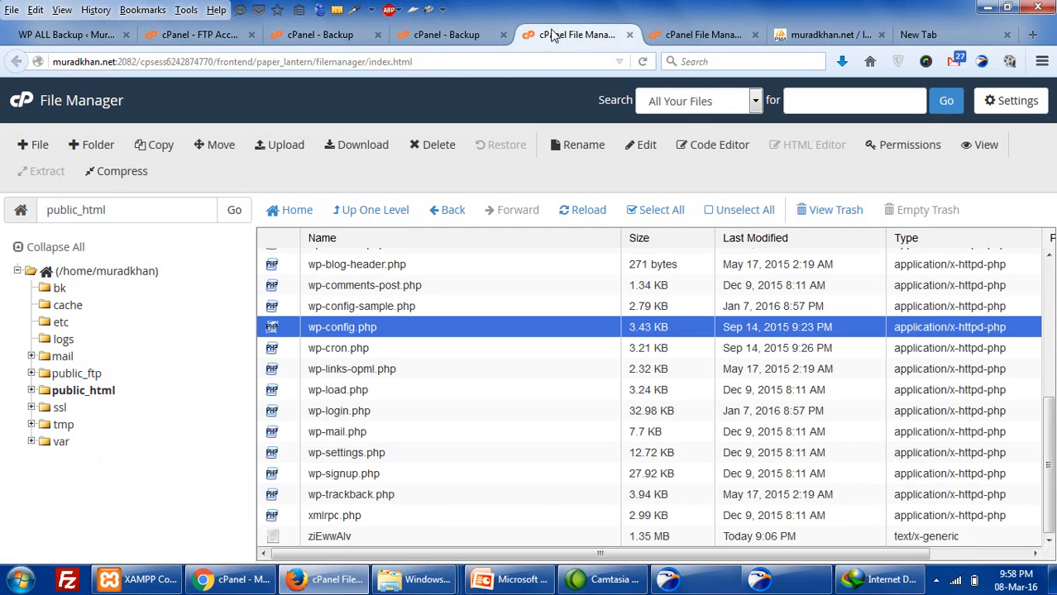
left_click(629, 35)
- Review sitebackup.zip and the three .sql dumps in public_html, then bring up Internet Download Manager
scroll(418, 348, "down", 3)
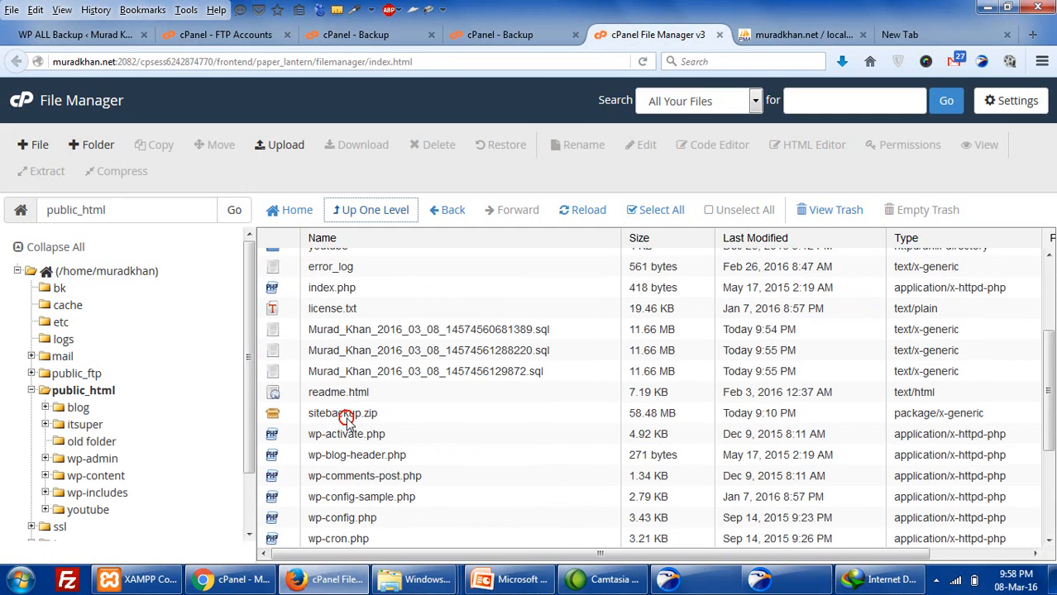
left_click(347, 418)
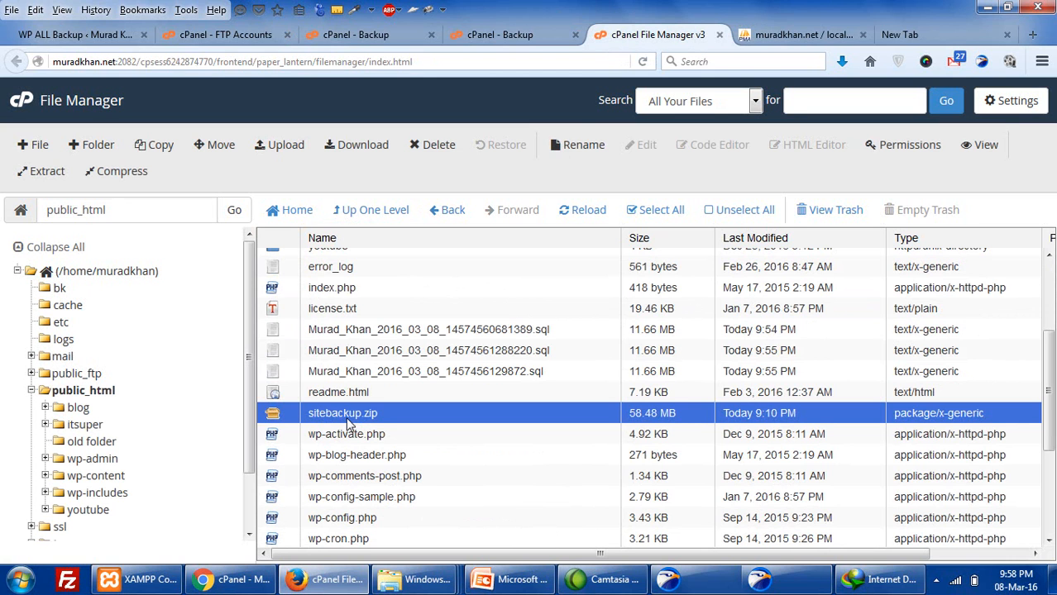
left_click(405, 371)
left_click(470, 331)
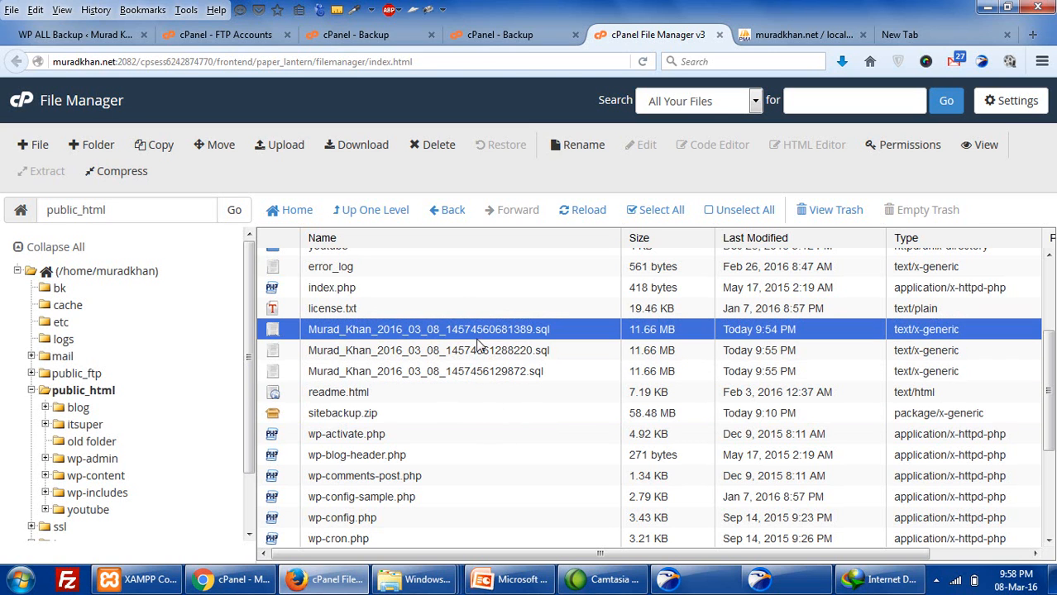
left_click(478, 353)
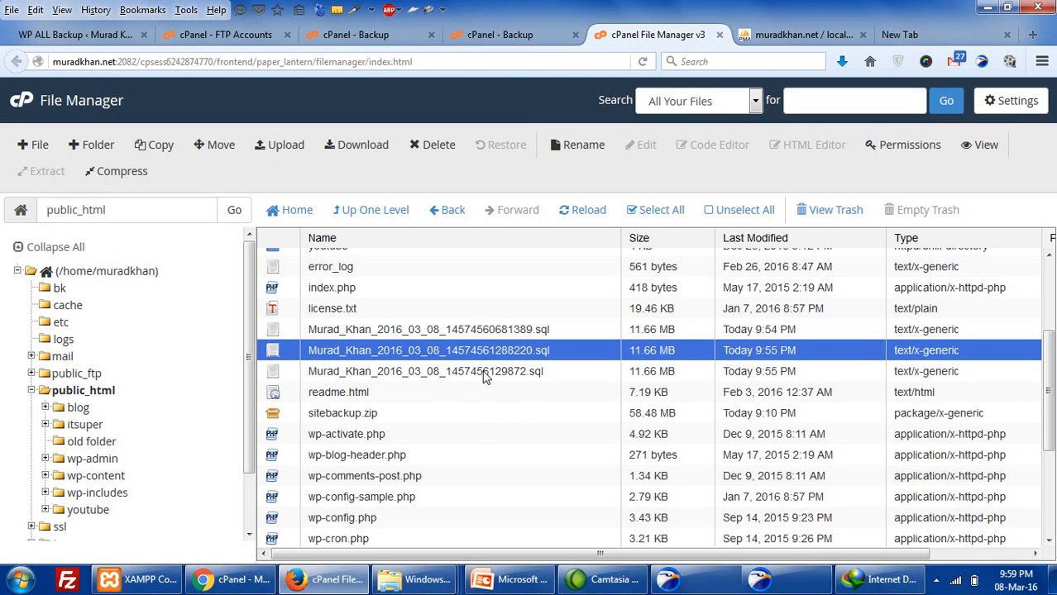
left_click(485, 376)
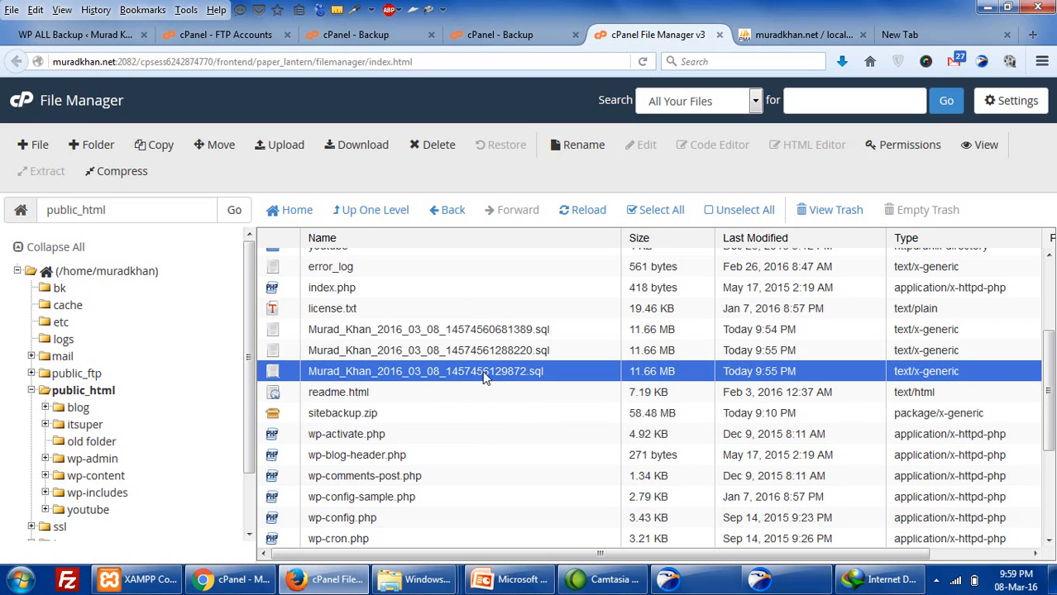
left_click(358, 413)
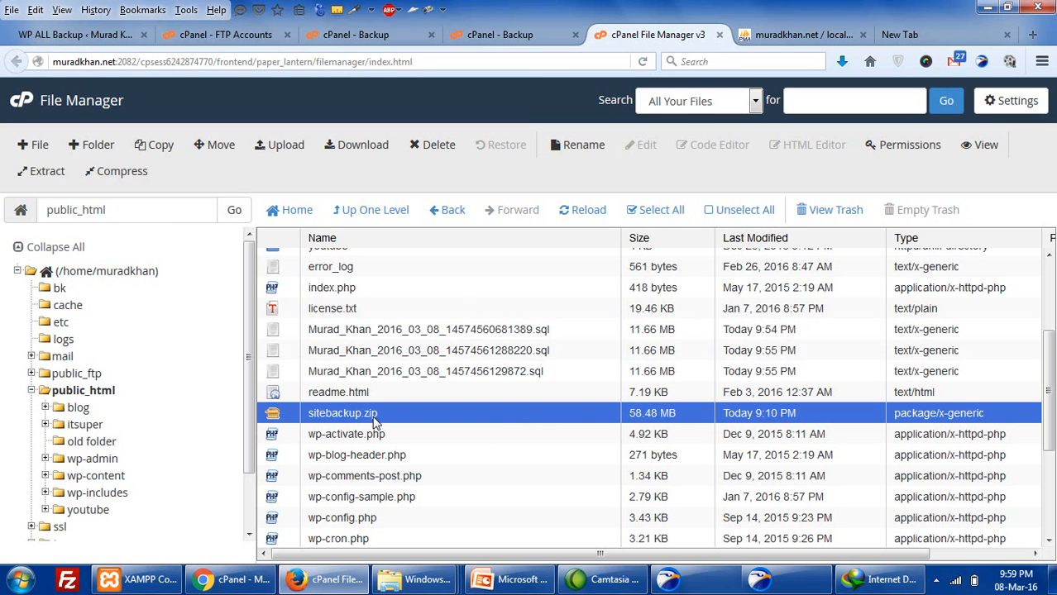
left_click(880, 579)
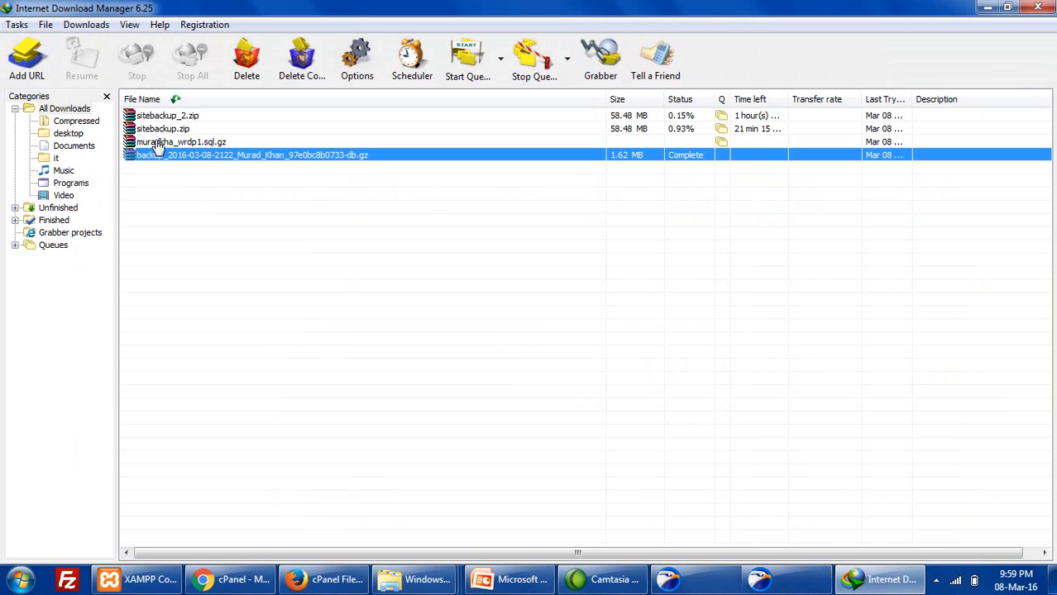
- Resume the sitebackup.zip and database .sql.gz downloads in Internet Download Manager
left_click(160, 116)
left_click(162, 130)
left_click(82, 62)
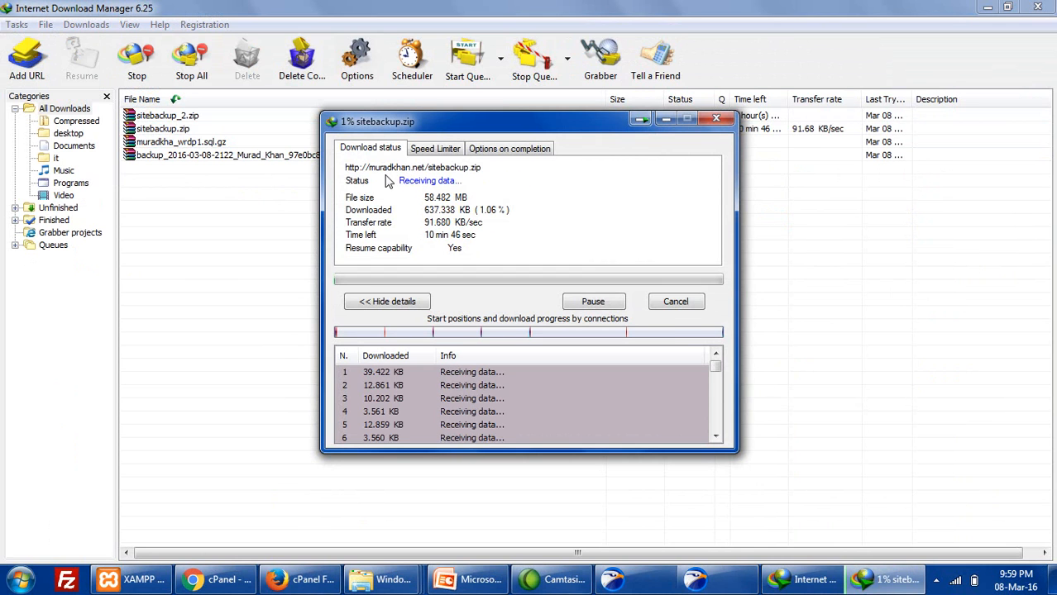
left_click(166, 129)
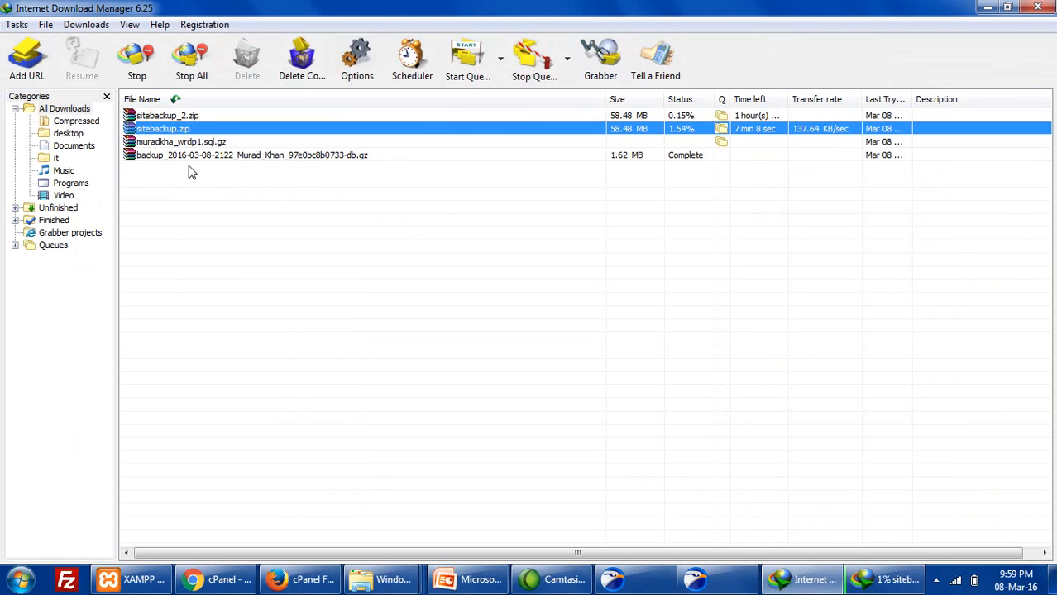
left_click(197, 145)
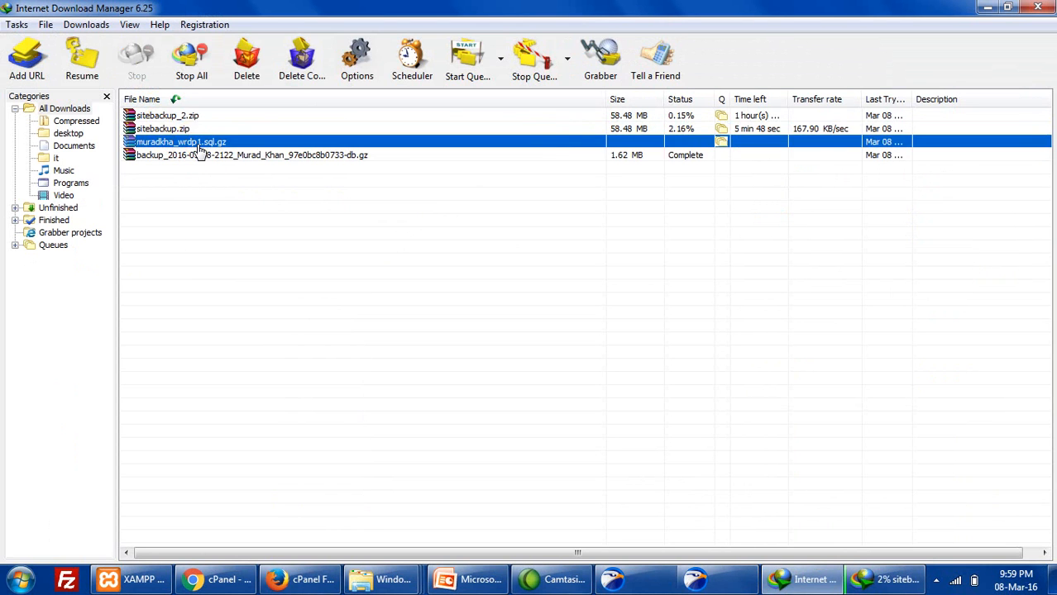
left_click(82, 66)
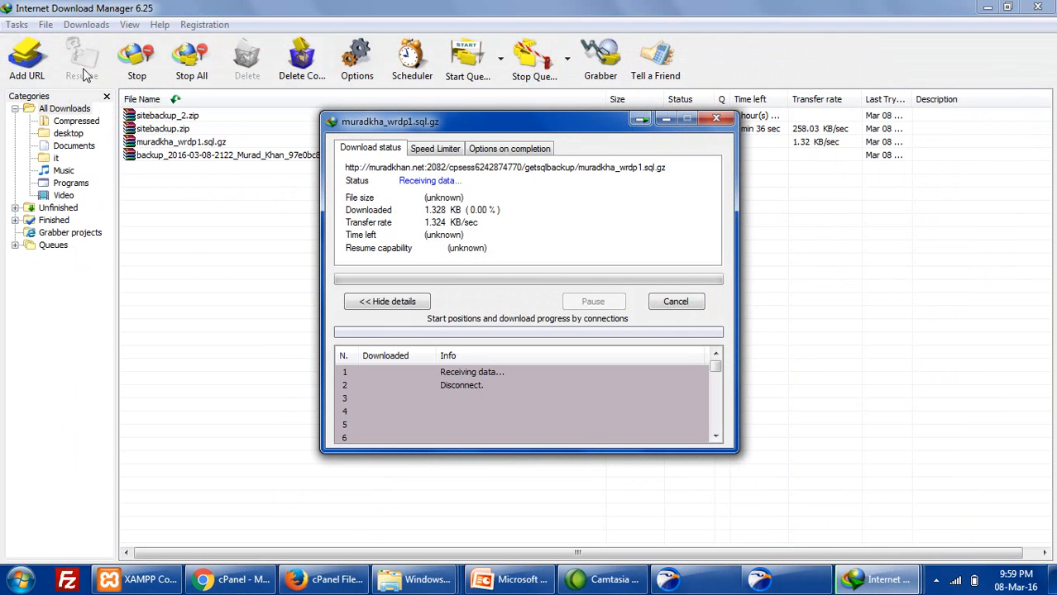
- Change the sitebackup.zip download's save location to the Desktop
left_click(246, 230)
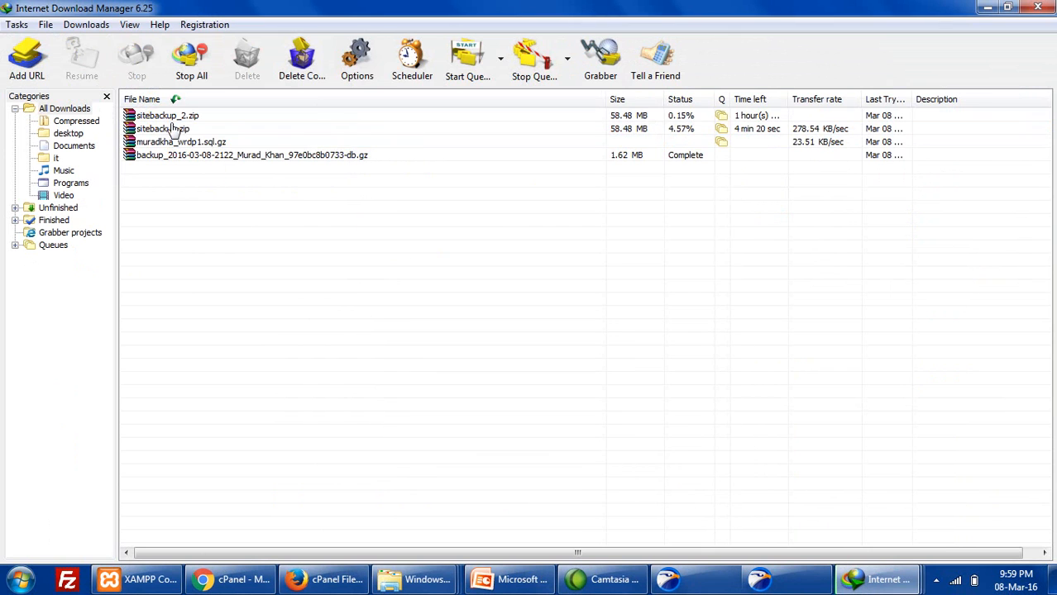
right_click(171, 120)
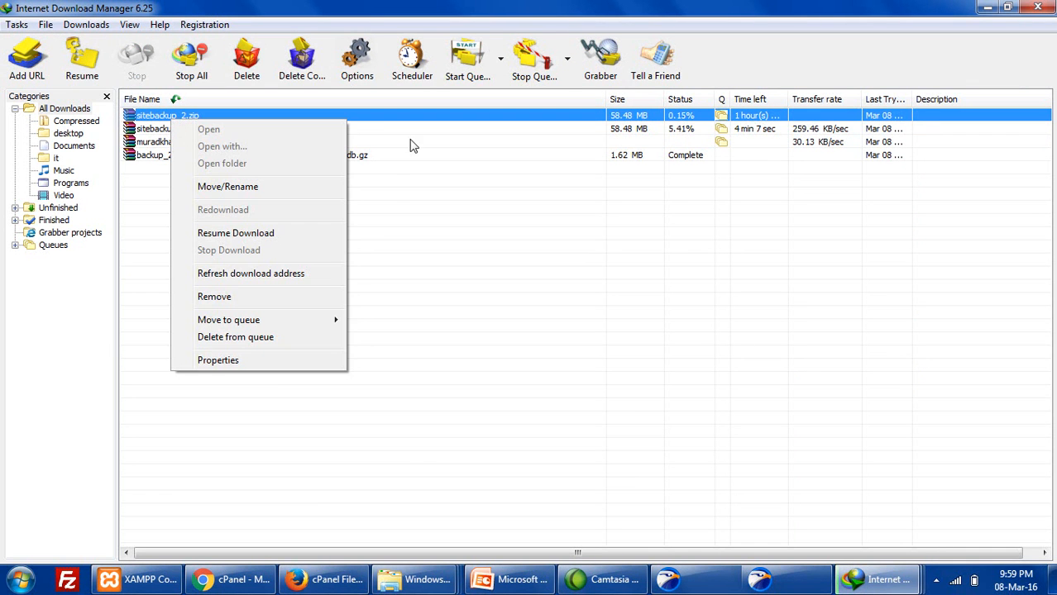
left_click(411, 142)
left_click(173, 128)
right_click(174, 129)
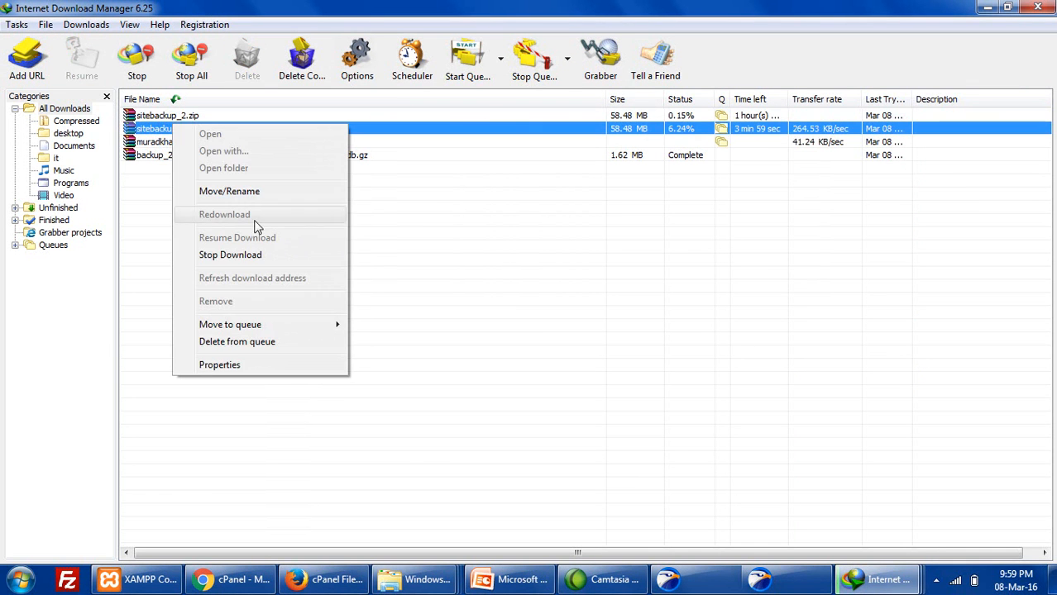
left_click(255, 192)
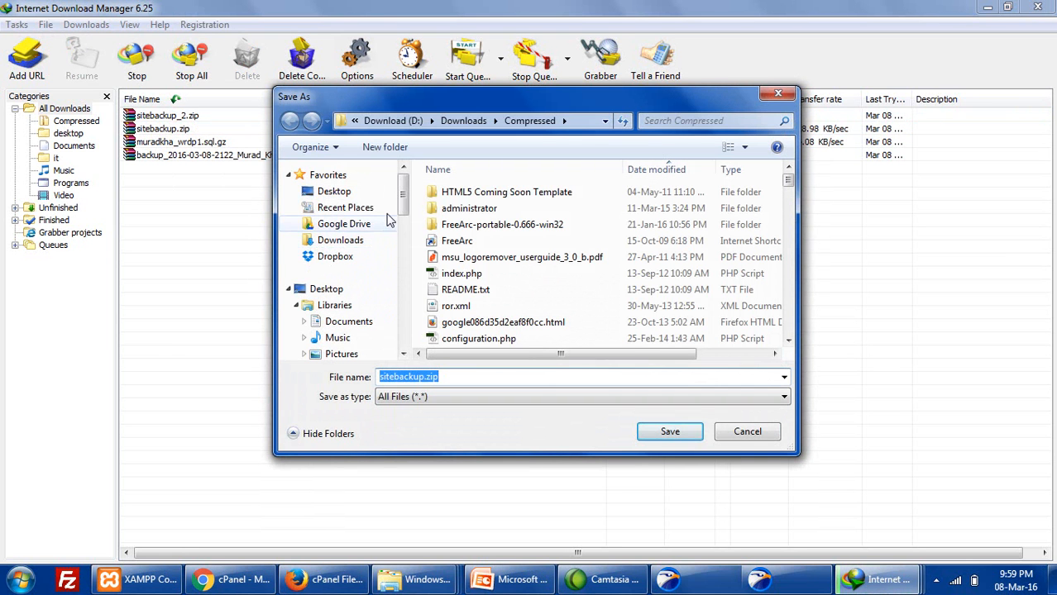
scroll(396, 182, "down", 5)
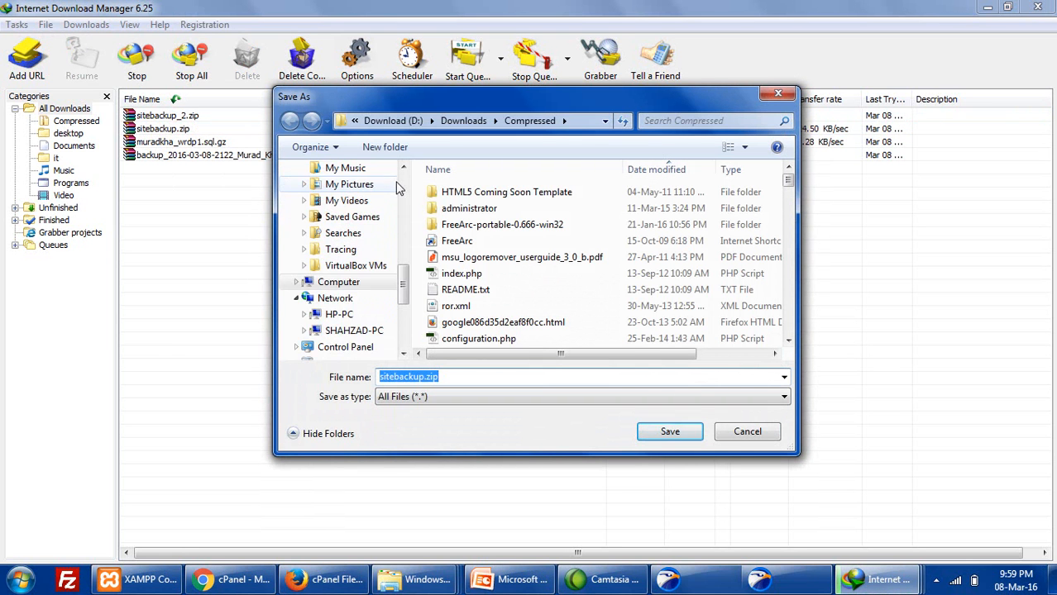
left_click_drag(399, 282, 404, 184)
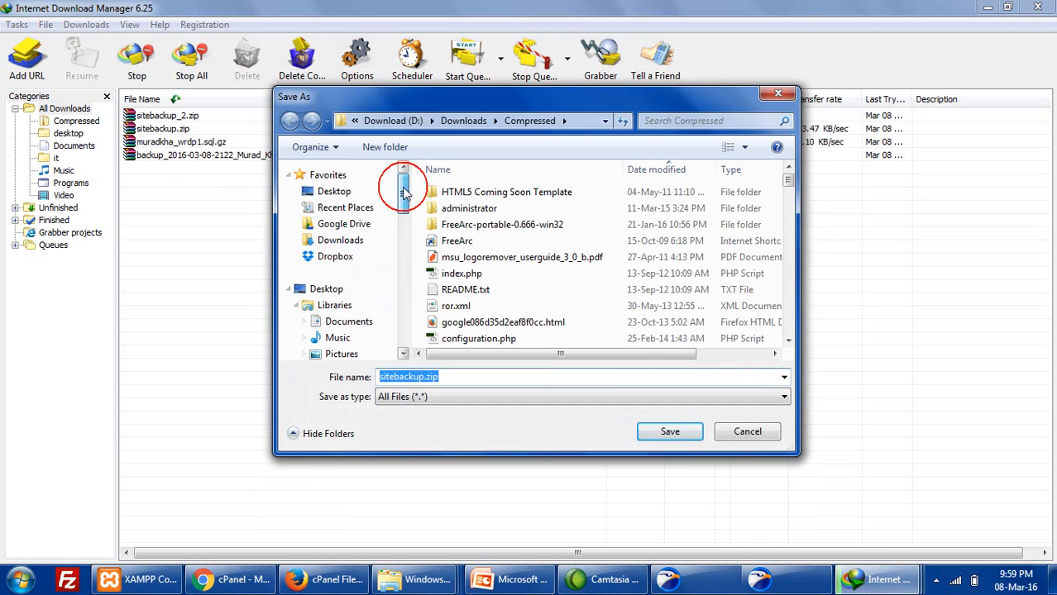
left_click(334, 191)
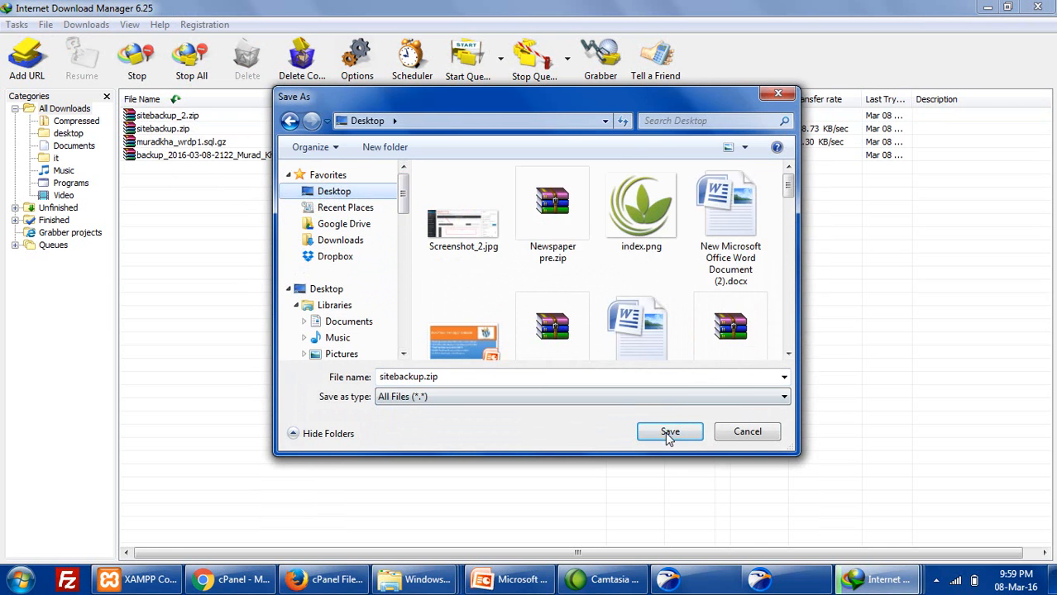
left_click(670, 431)
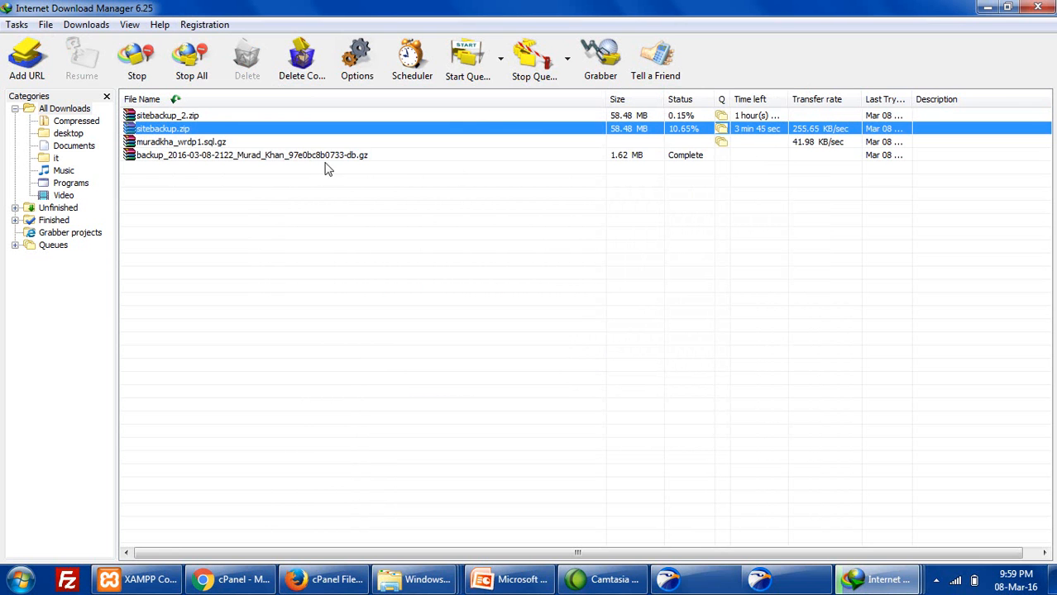
- Save the muradkha_wrdp1.sql.gz download to the Desktop and select both archives there
left_click(200, 147)
right_click(203, 149)
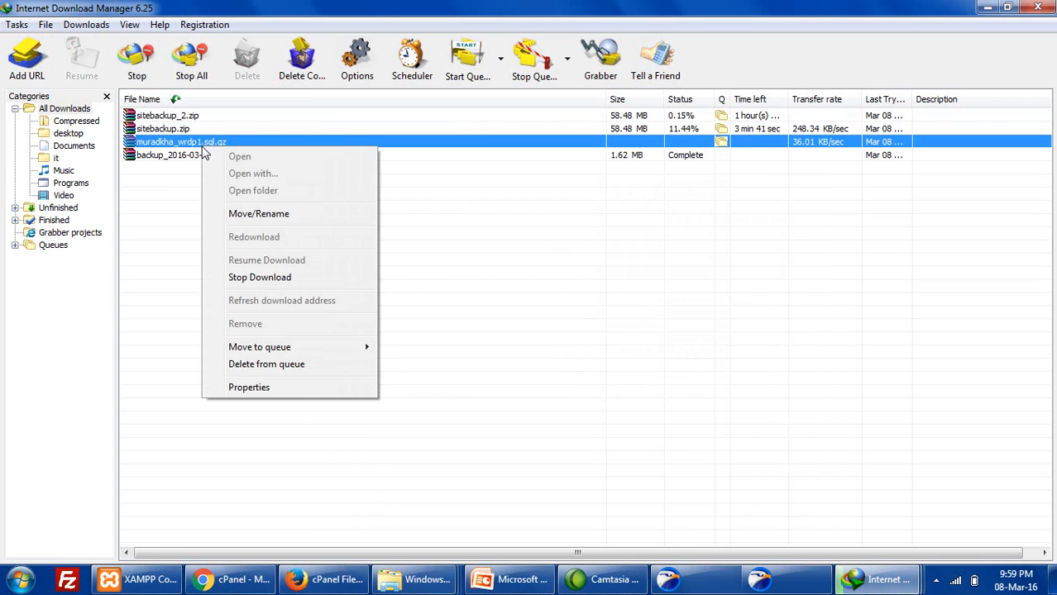
left_click(248, 213)
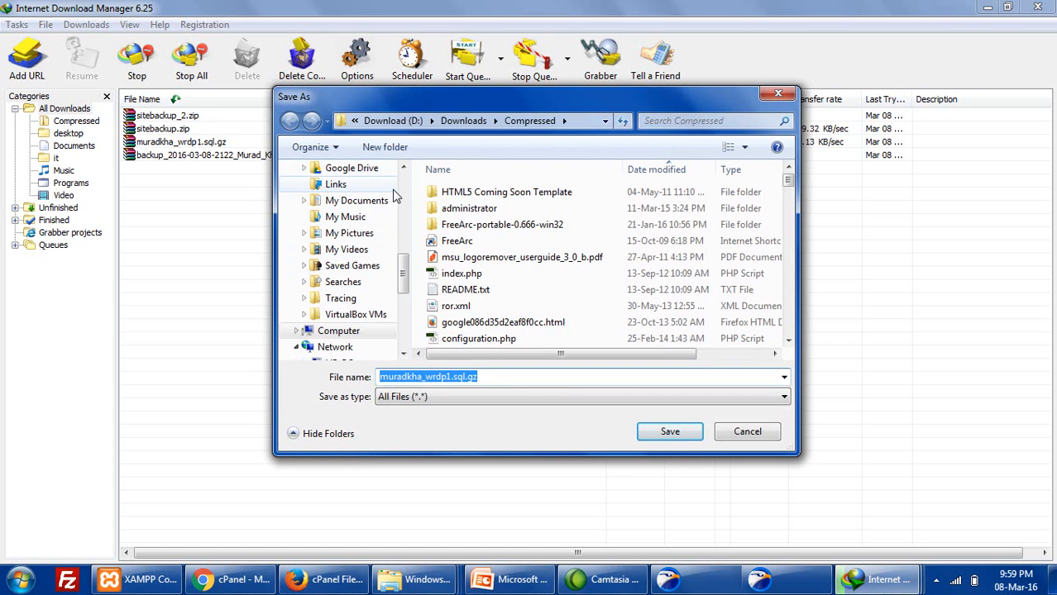
scroll(397, 192, "up", 6)
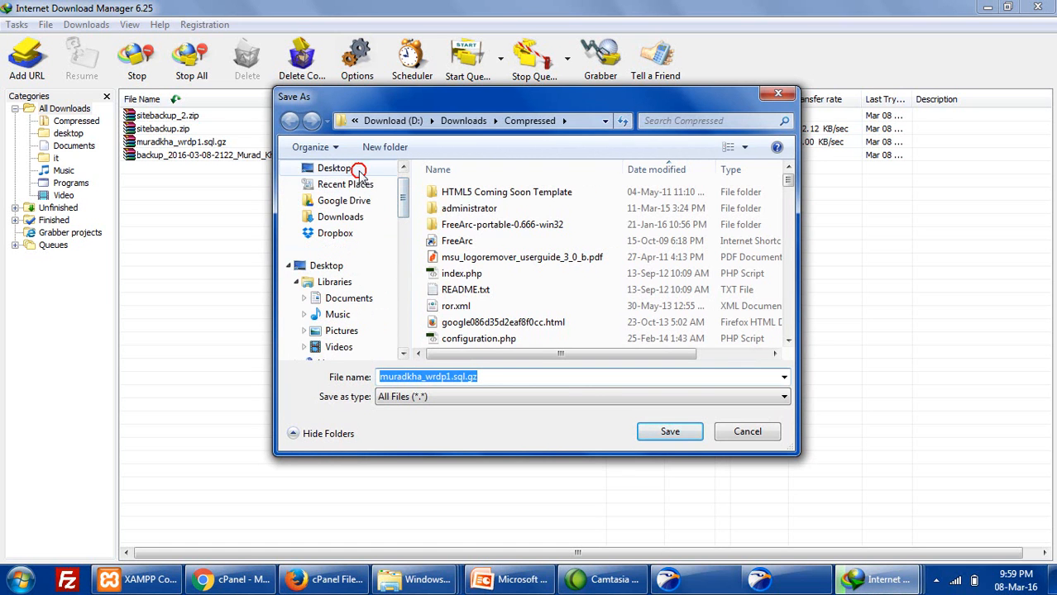
left_click(361, 171)
left_click(669, 431)
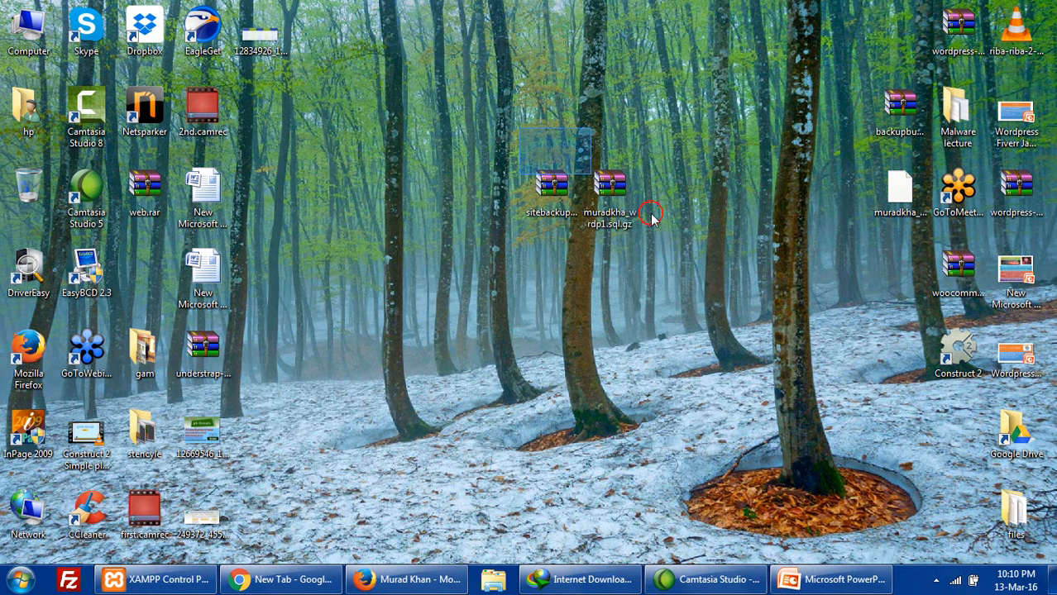
left_click_drag(520, 127, 693, 241)
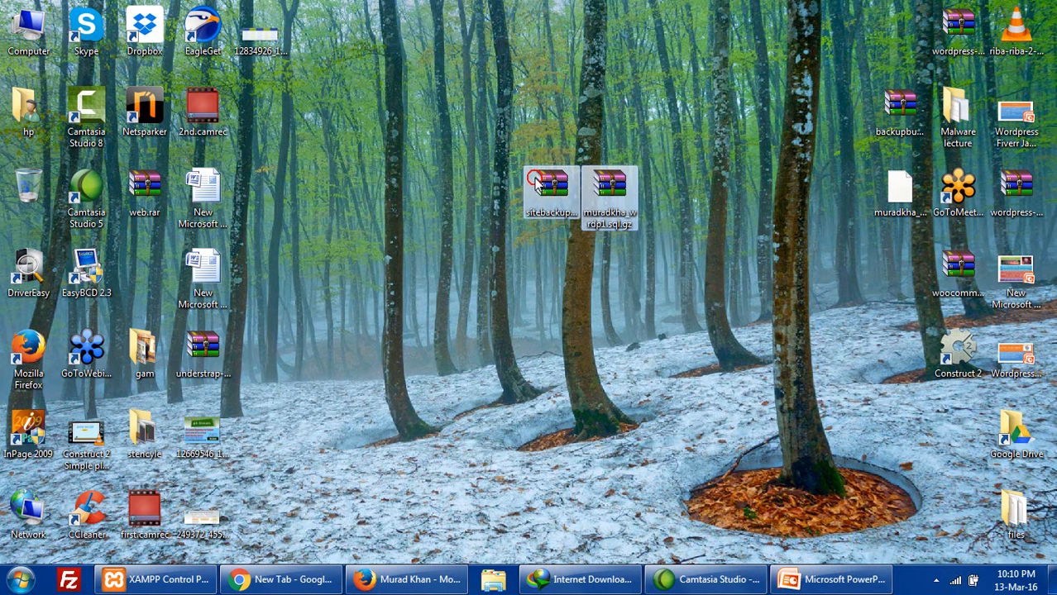
left_click(551, 190)
left_click(605, 189)
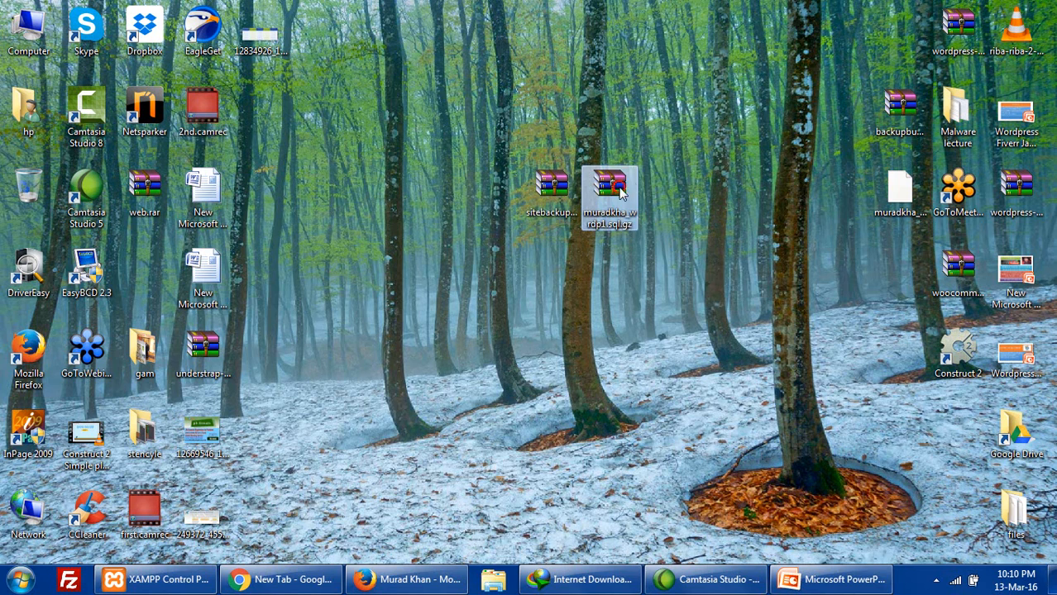
double_click(622, 192)
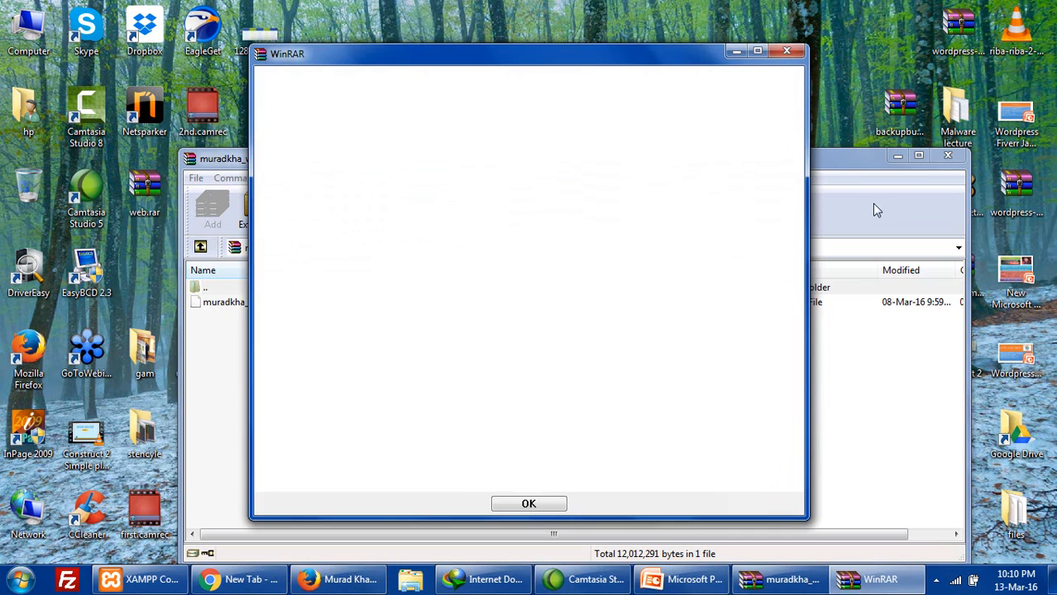
left_click(787, 51)
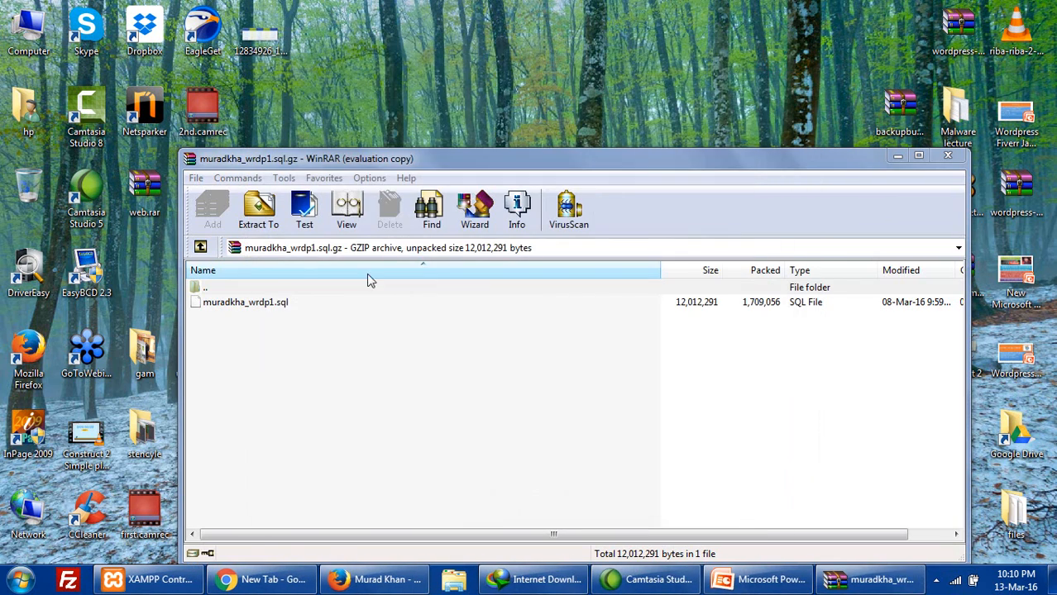
left_click(283, 306)
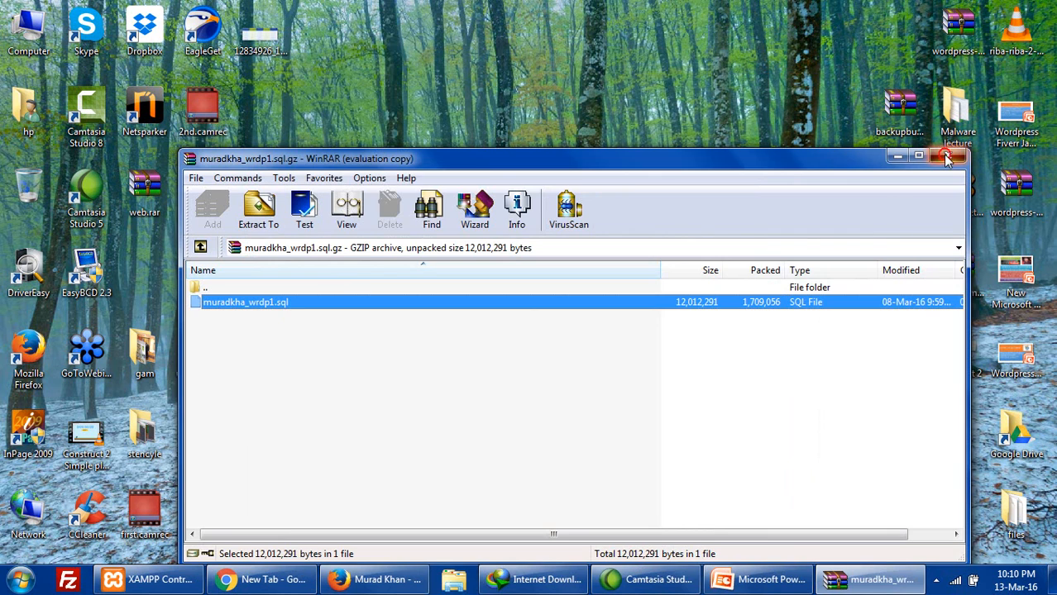
left_click(947, 157)
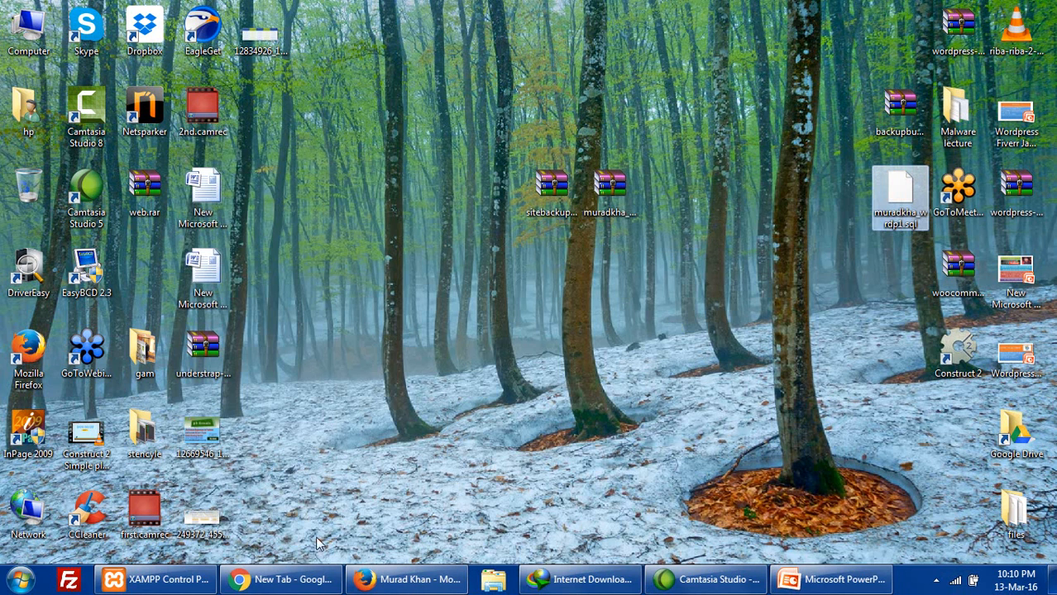
left_click(157, 579)
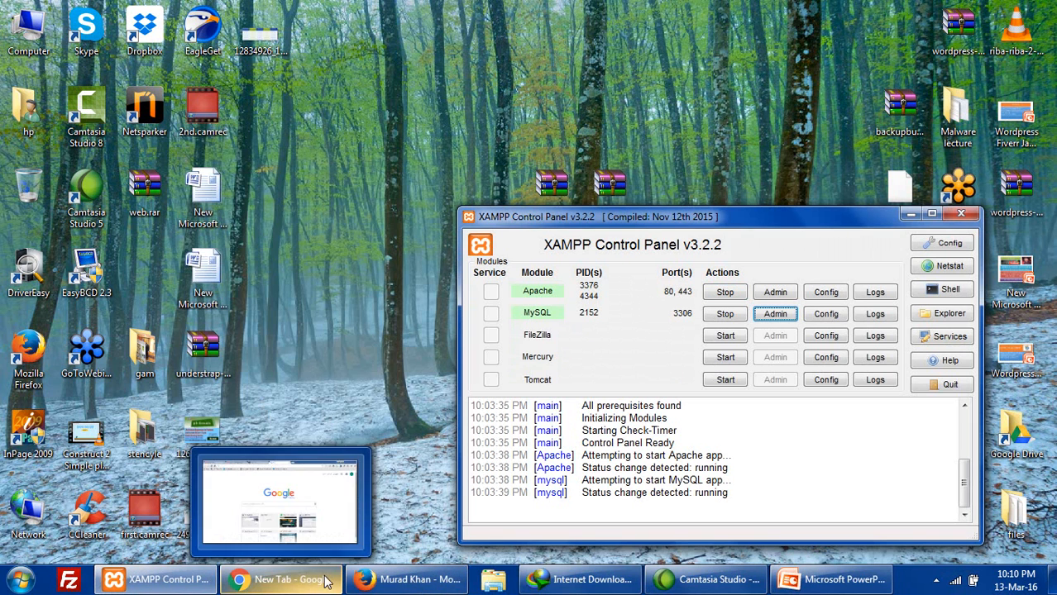
- Trim the Welcome to XAMPP page address in Firefox down to localhost/
left_click(386, 584)
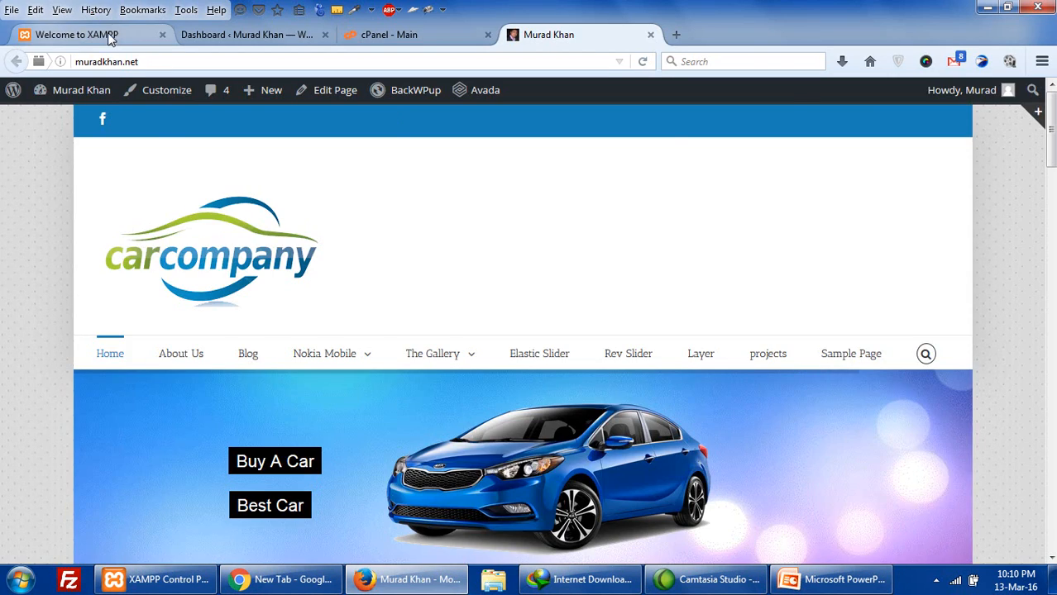
left_click(106, 36)
left_click_drag(99, 62, 213, 60)
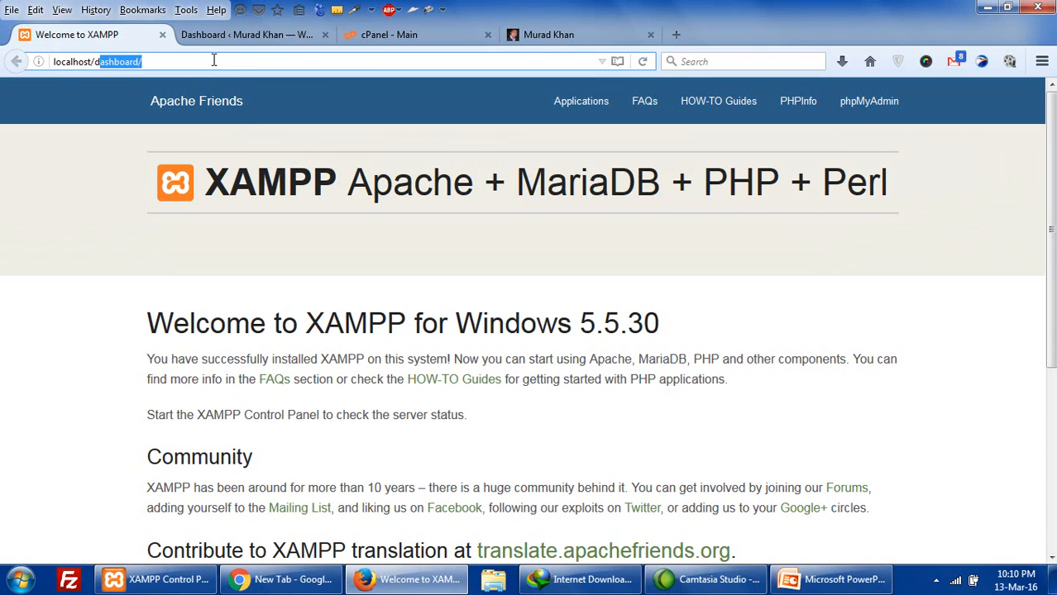
key("BackSpace")
key("BackSpace")
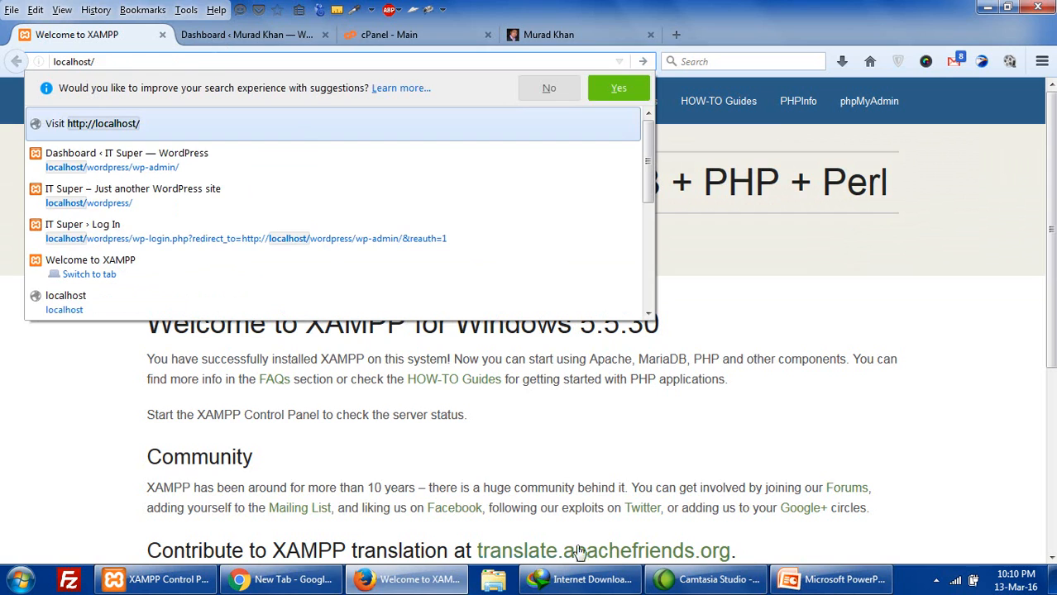
left_click(657, 474)
- Select sitebackup.zip on the desktop, then open the C:\xampp1 folder from XAMPP Control Panel
left_click(1050, 580)
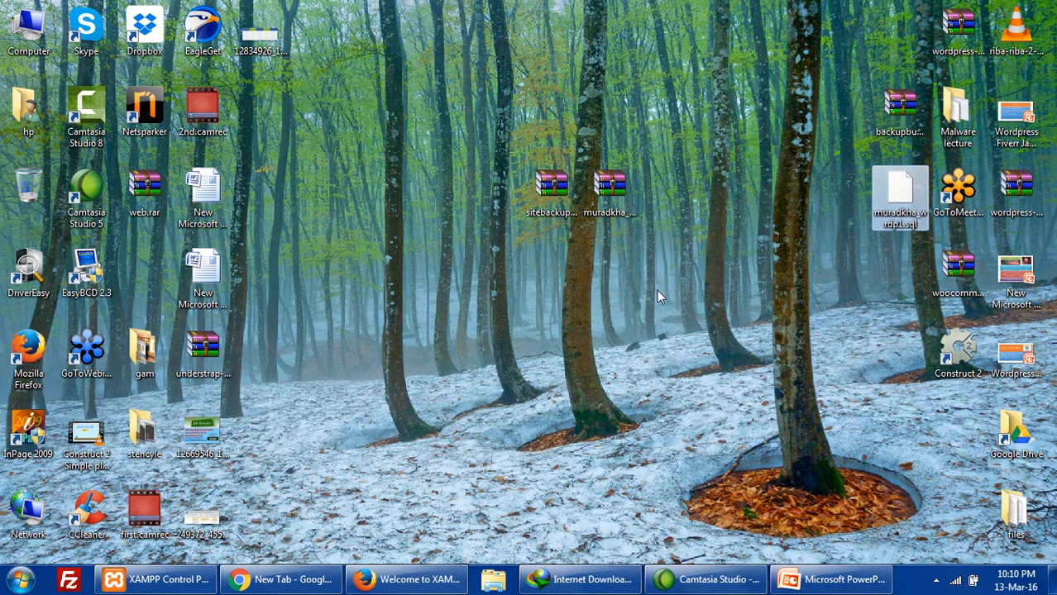
left_click(550, 188)
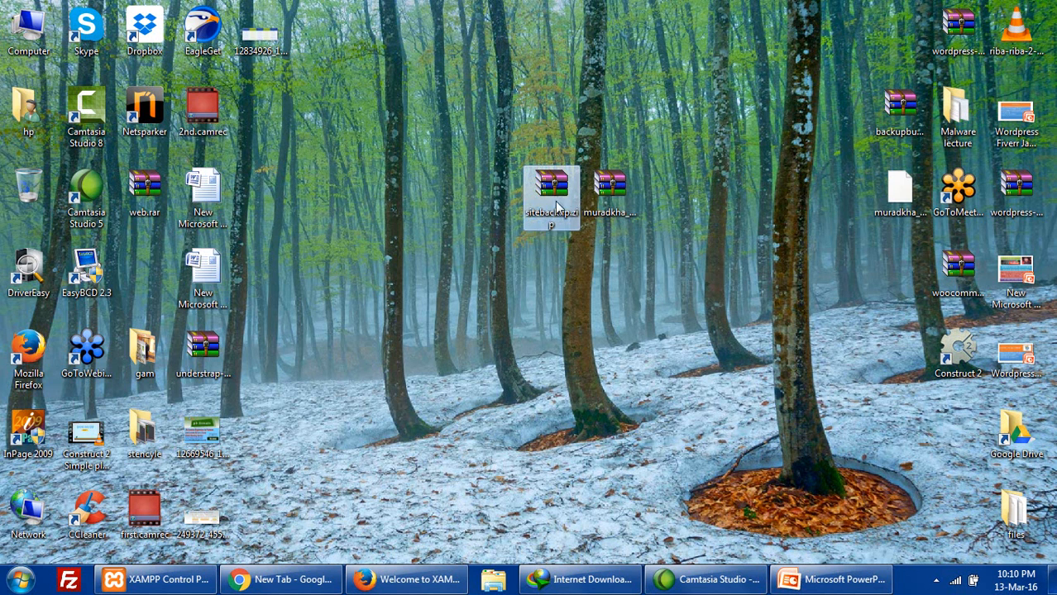
left_click(402, 527)
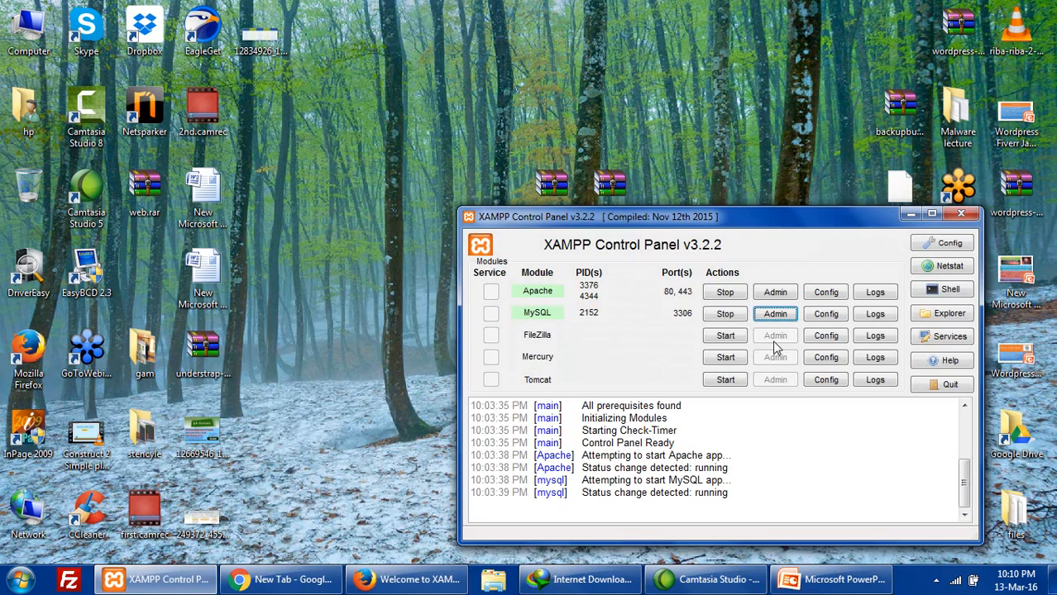
left_click(928, 314)
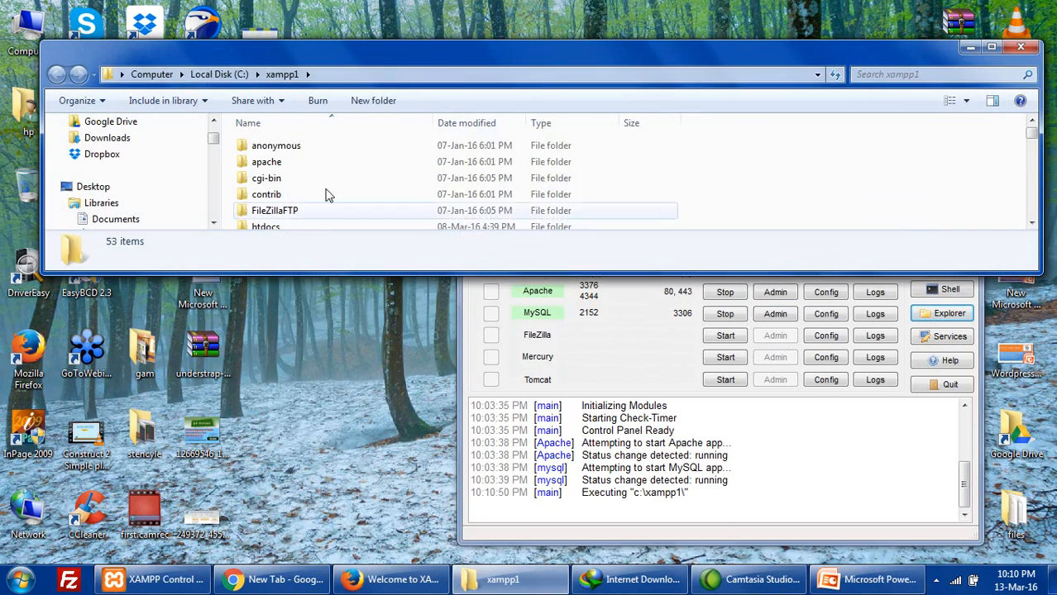
- Copy sitebackup.zip from the desktop into C:\xampp1\htdocs
double_click(419, 51)
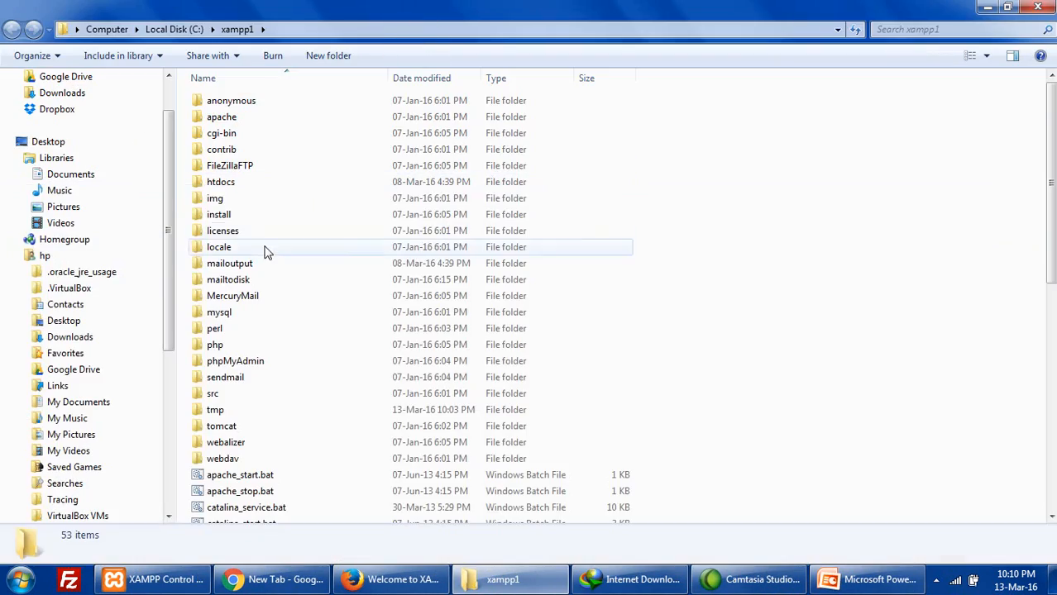
double_click(220, 182)
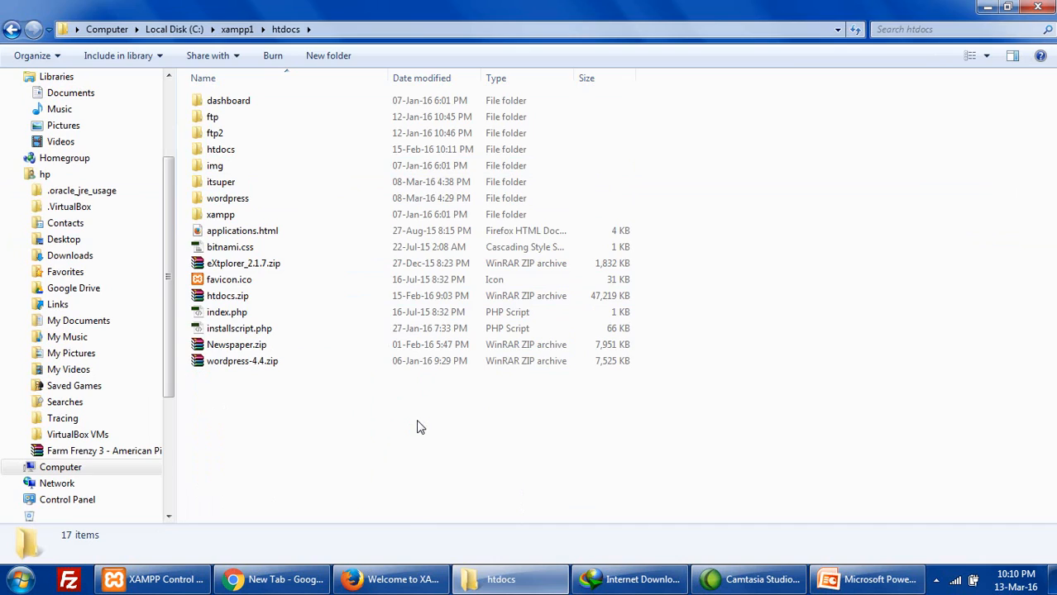
left_click(1051, 579)
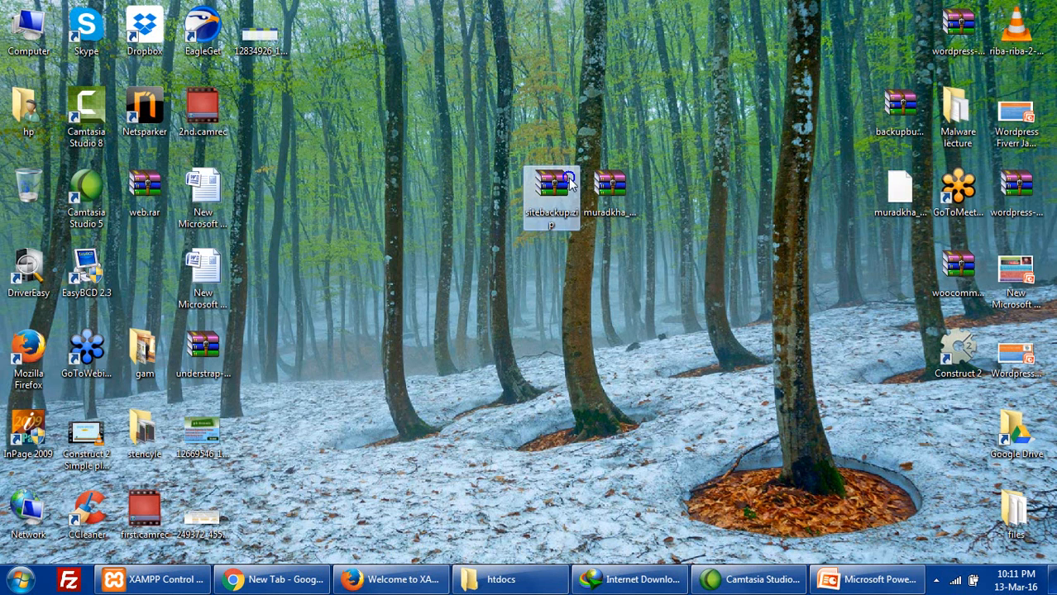
right_click(569, 181)
left_click(608, 345)
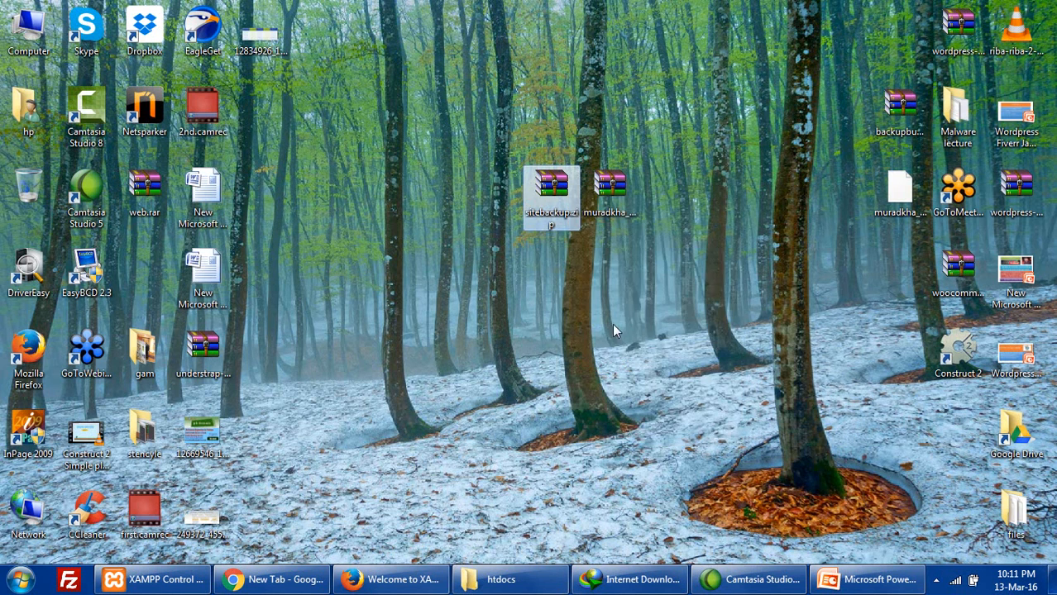
left_click(501, 579)
right_click(476, 430)
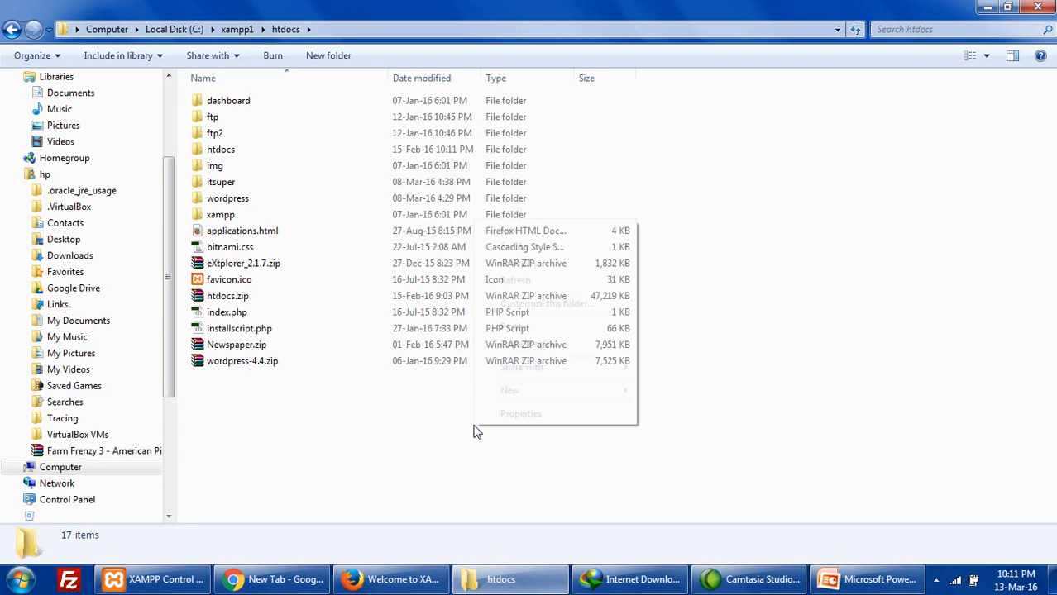
left_click(506, 327)
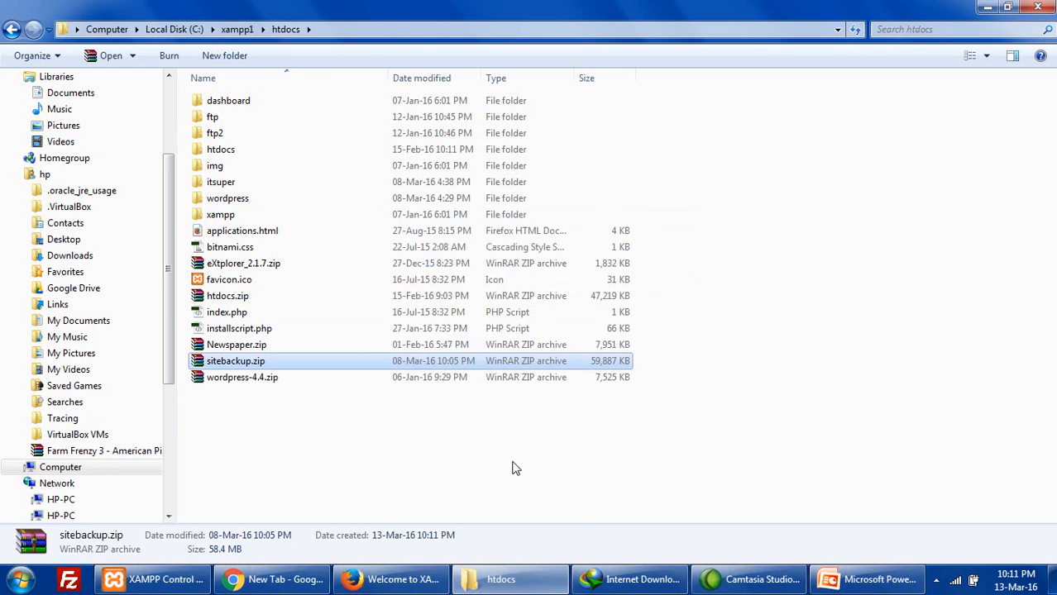
- Extract sitebackup.zip with WinRAR into a new sitebackup folder
right_click(255, 363)
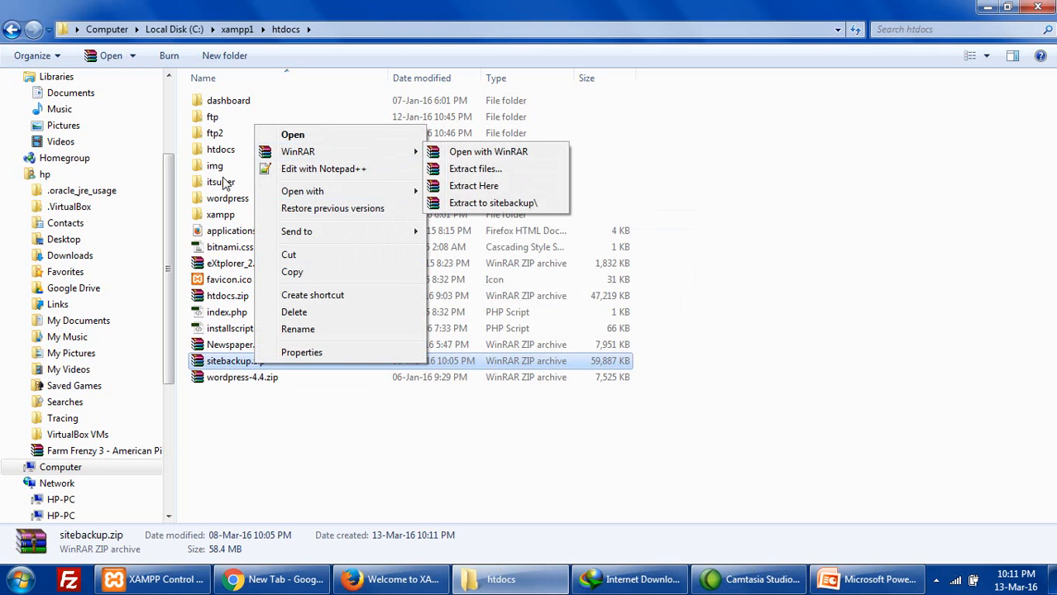
mouse_move(285, 156)
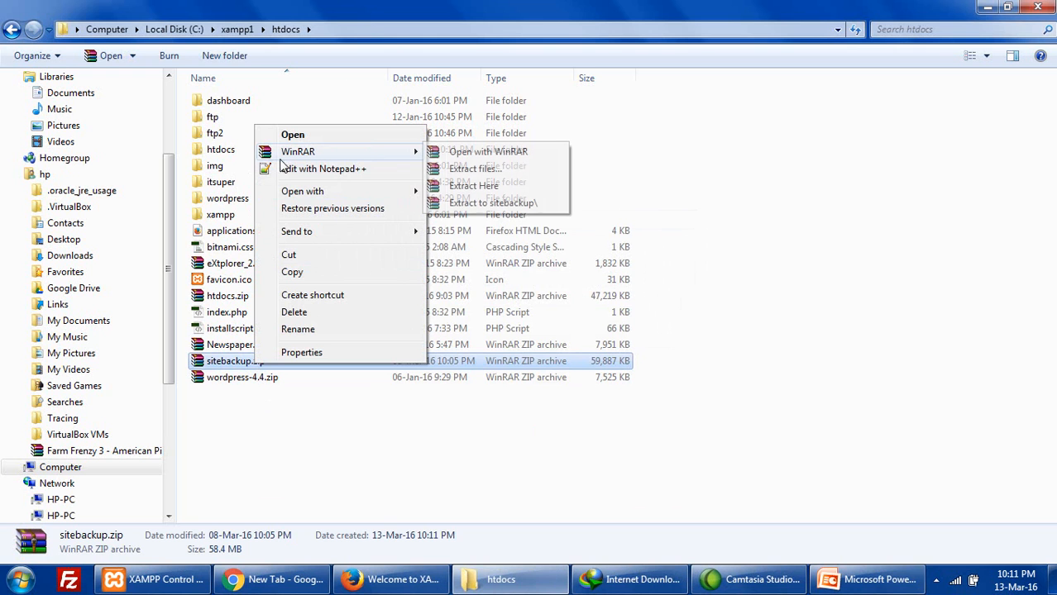
left_click(476, 202)
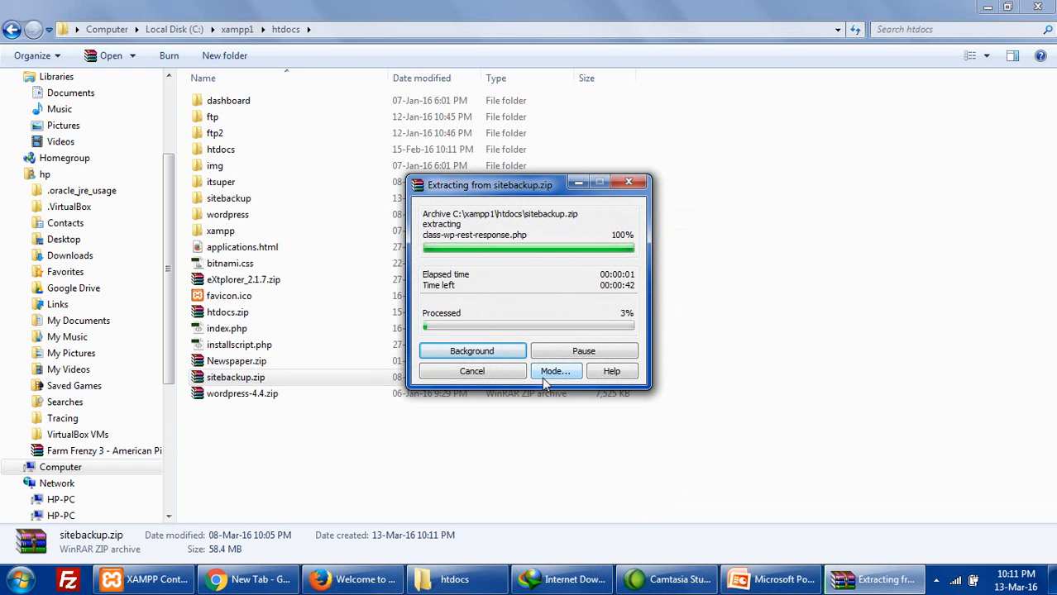
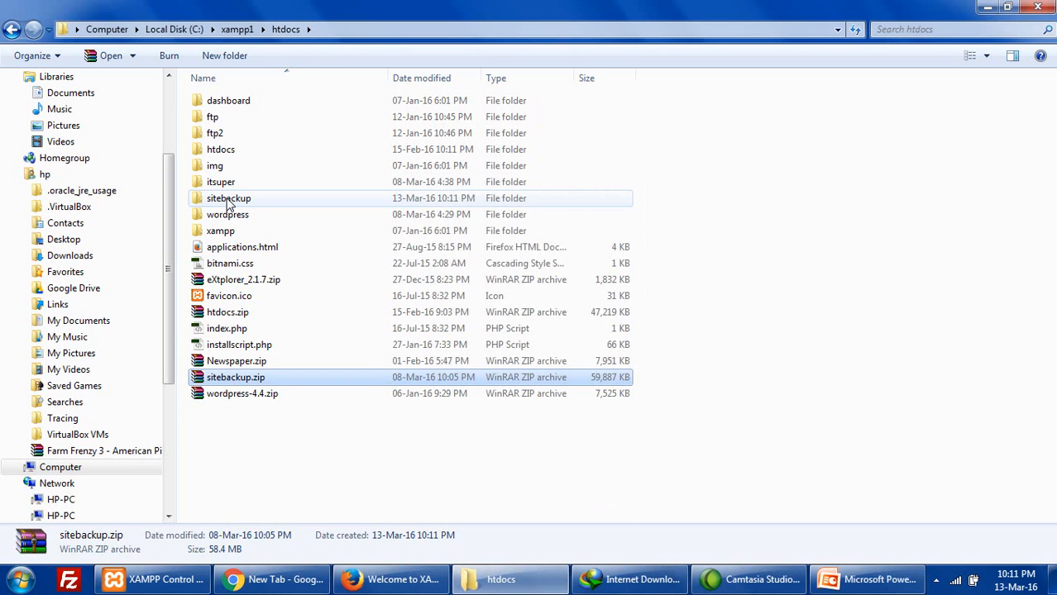
- Rename the sitebackup folder in htdocs to murad
left_click(227, 201)
left_click(227, 199)
type("murad")
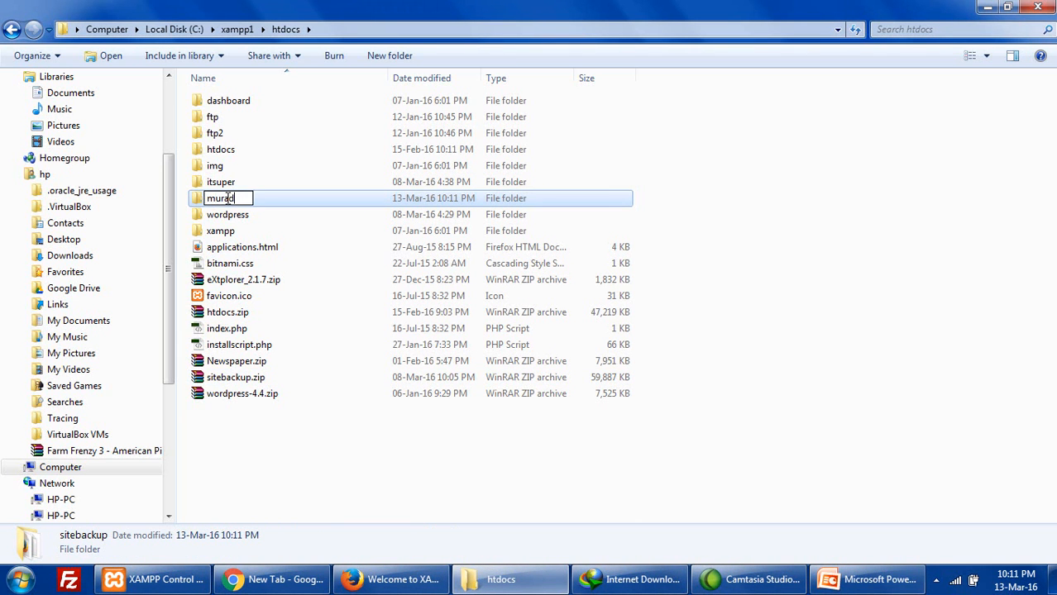
key("Return")
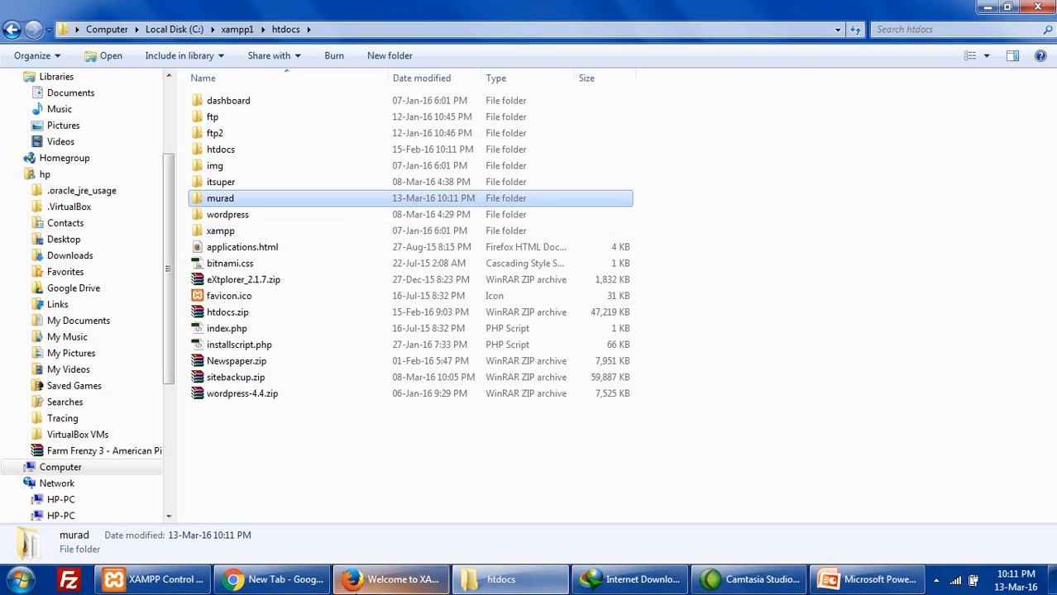
- Load localhost/murad/ in Firefox, which shows 'Error establishing a database connection'
left_click(157, 580)
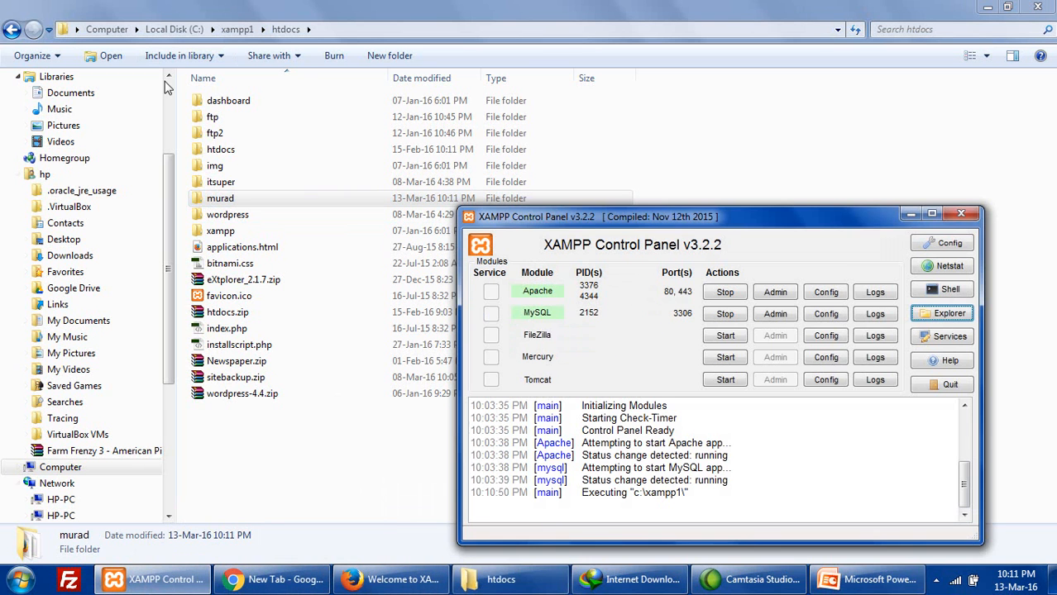
left_click(391, 580)
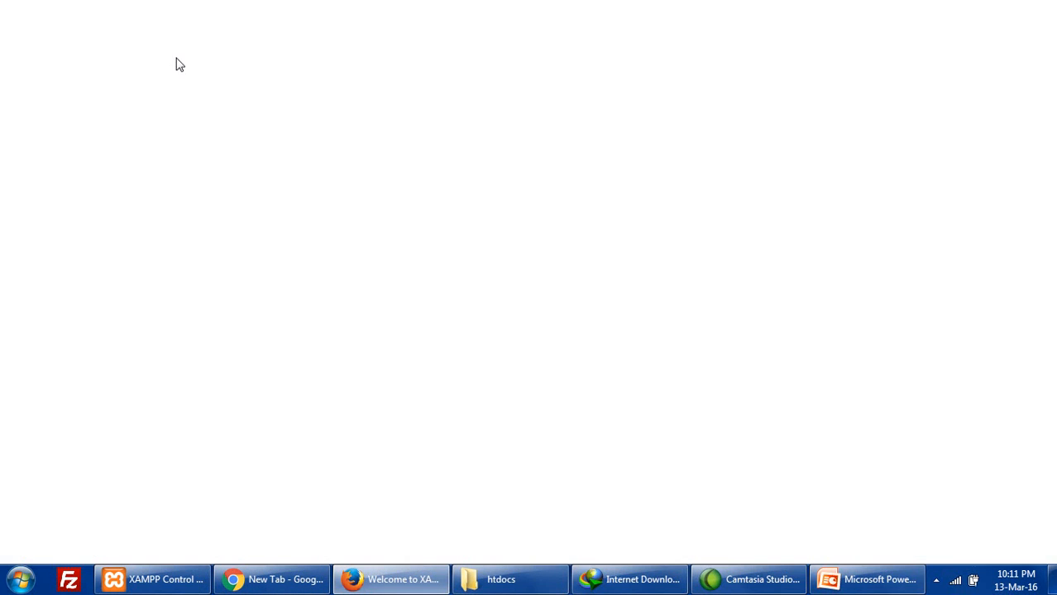
left_click(105, 62)
left_click(137, 63)
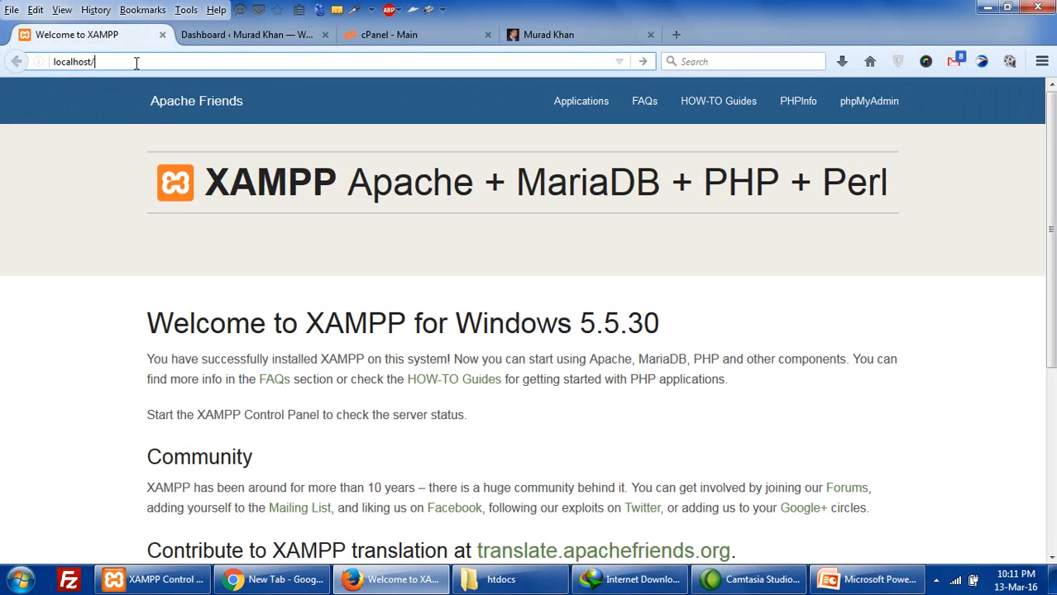
type("murad/")
key("Return")
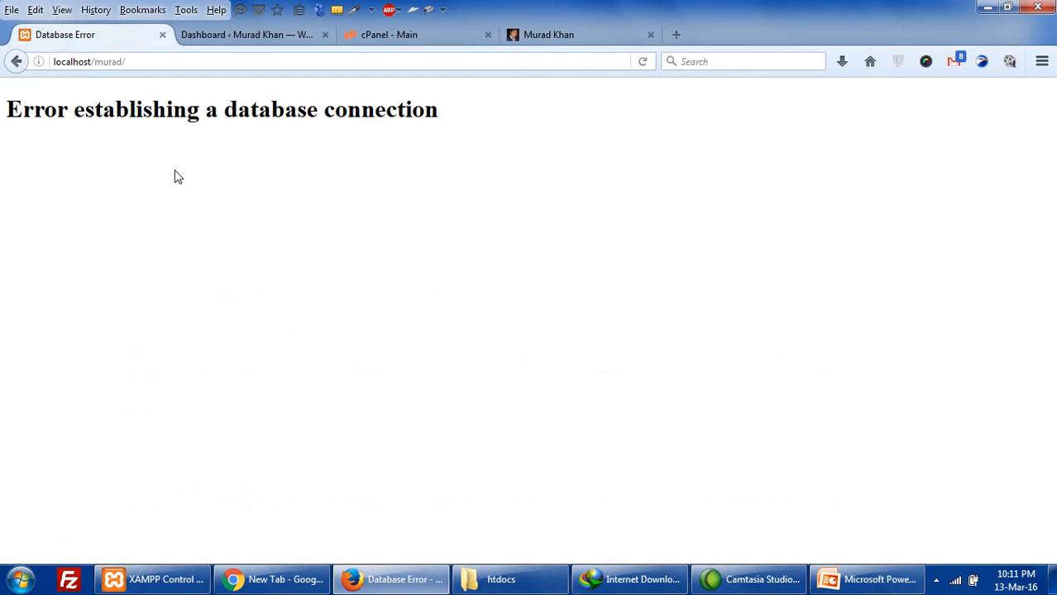
left_click_drag(14, 116, 501, 142)
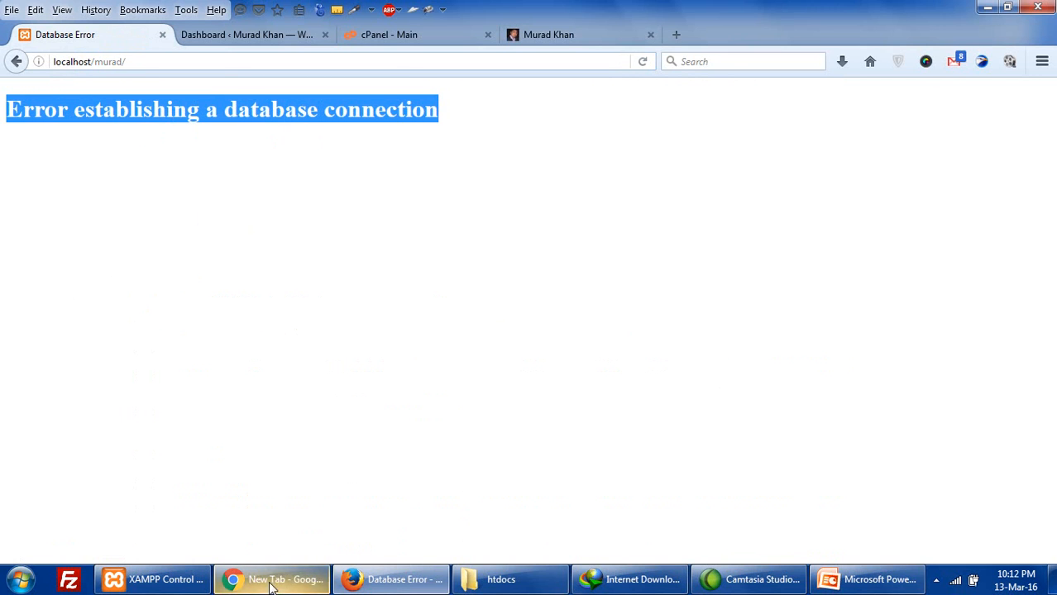
left_click(153, 579)
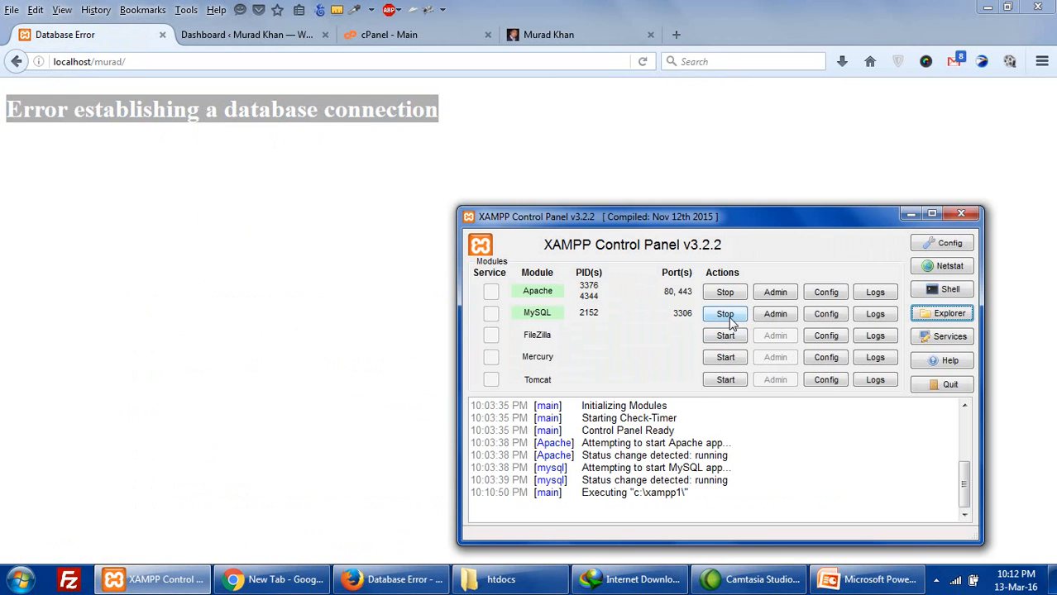
- Create a new database named murad from phpMyAdmin's Databases tab
left_click(775, 316)
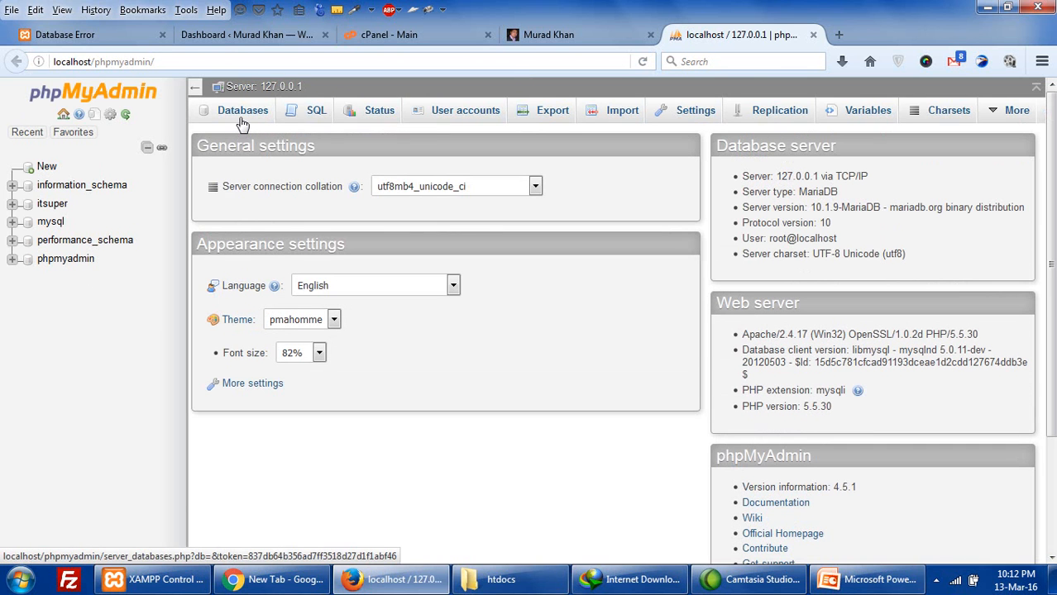
left_click(243, 118)
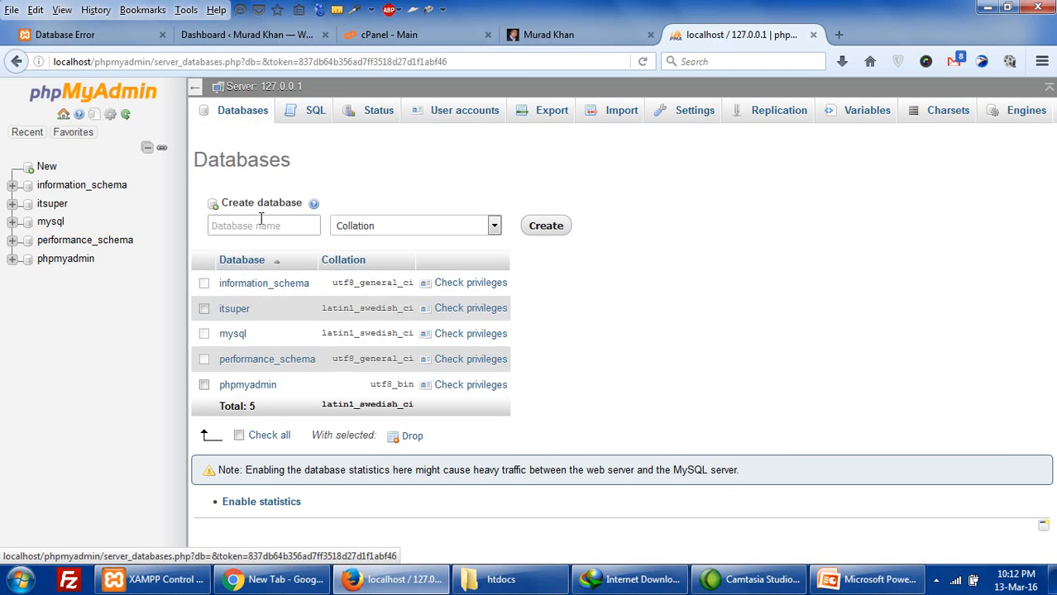
left_click(258, 229)
type("mu")
key("Return")
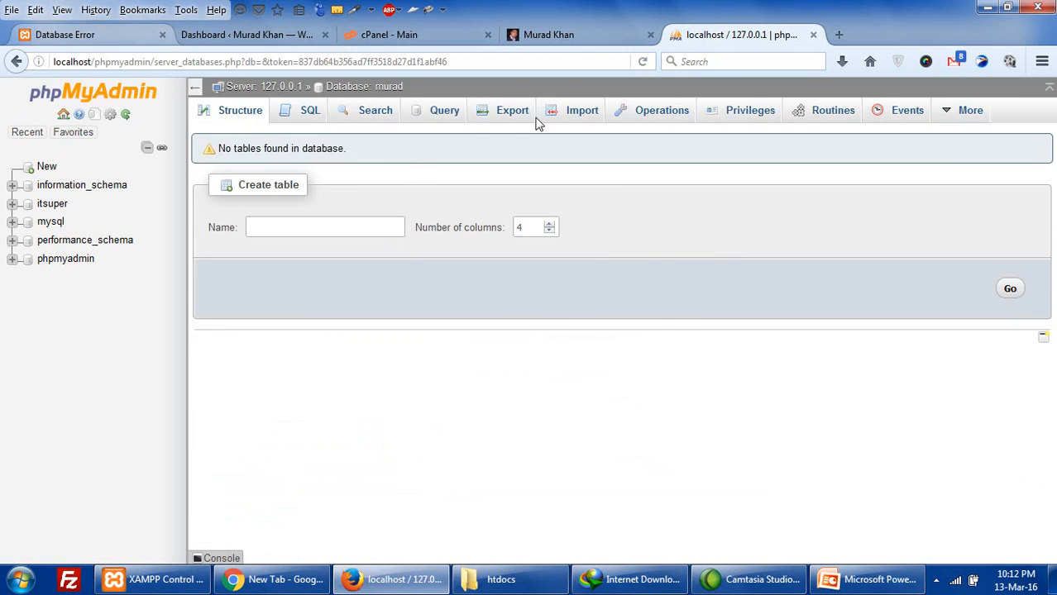
- Open the empty murad database and go to its Import page
left_click(87, 36)
left_click(708, 35)
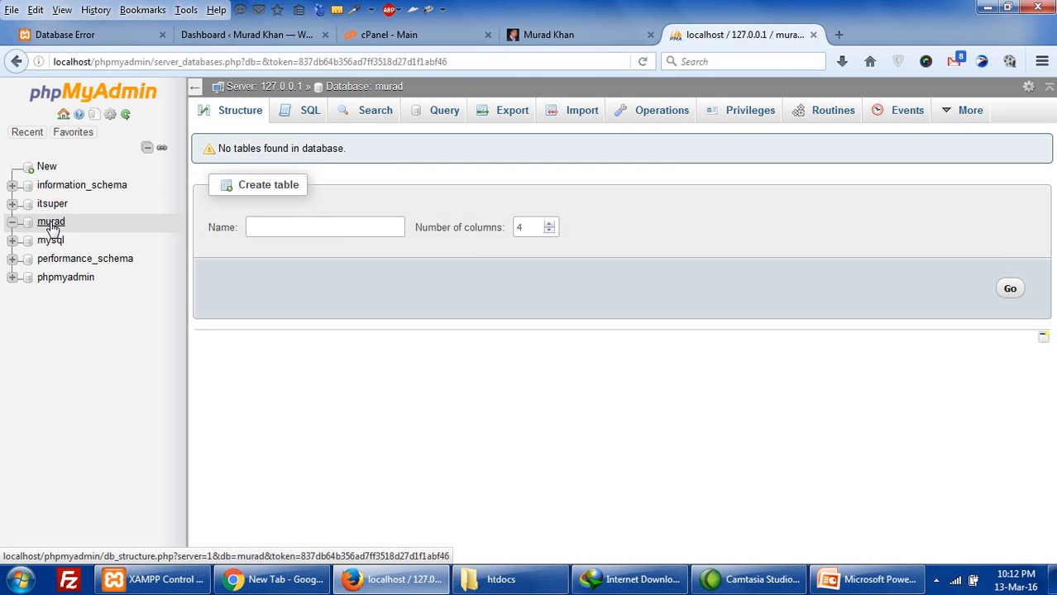
left_click(51, 224)
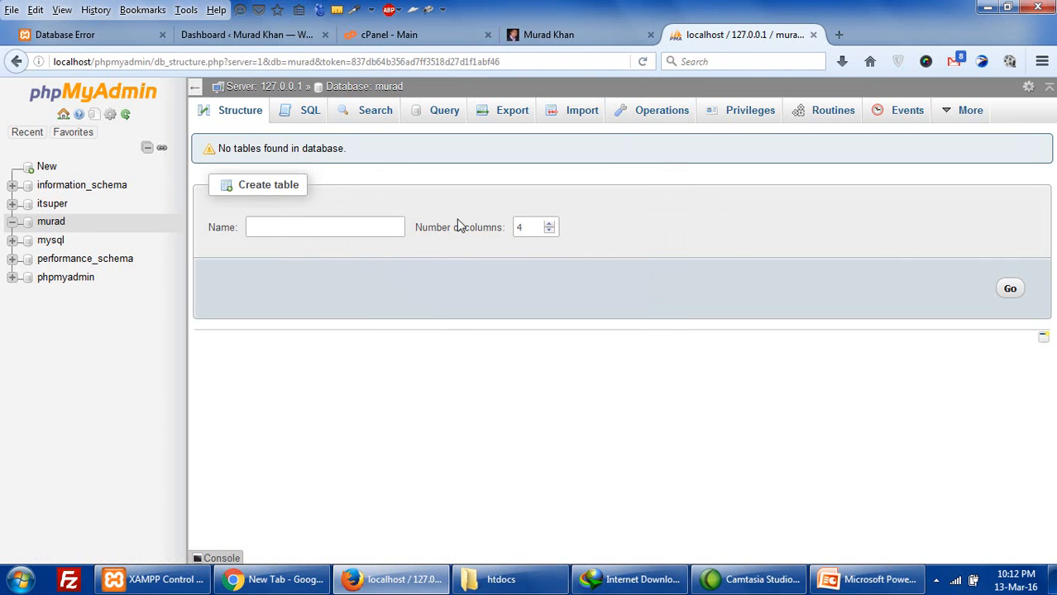
left_click(582, 121)
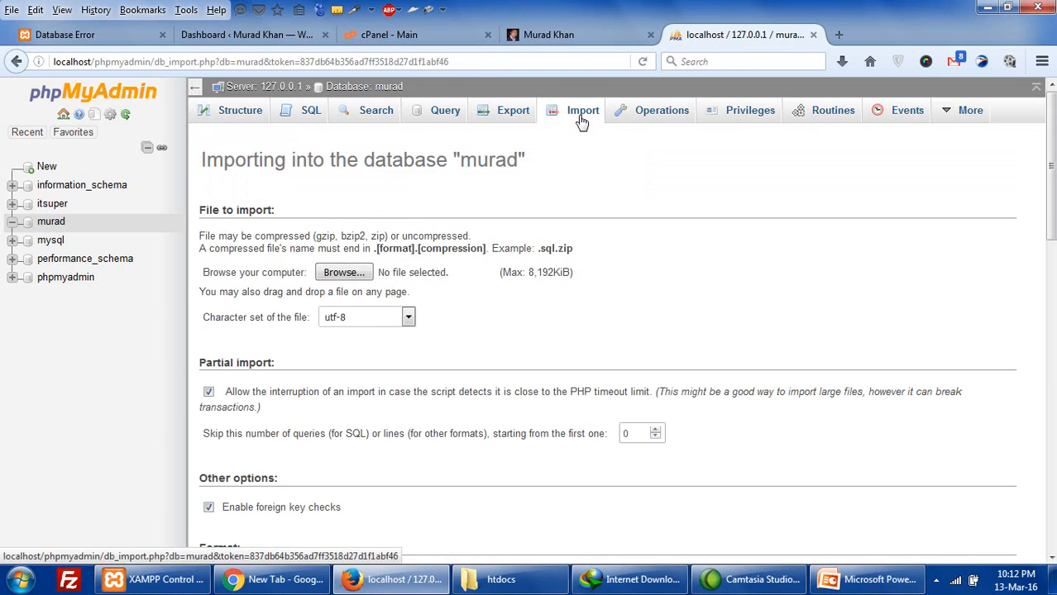
- Choose muradkha_wrdp1.sql.gz from the Desktop and run the import into murad
left_click(366, 272)
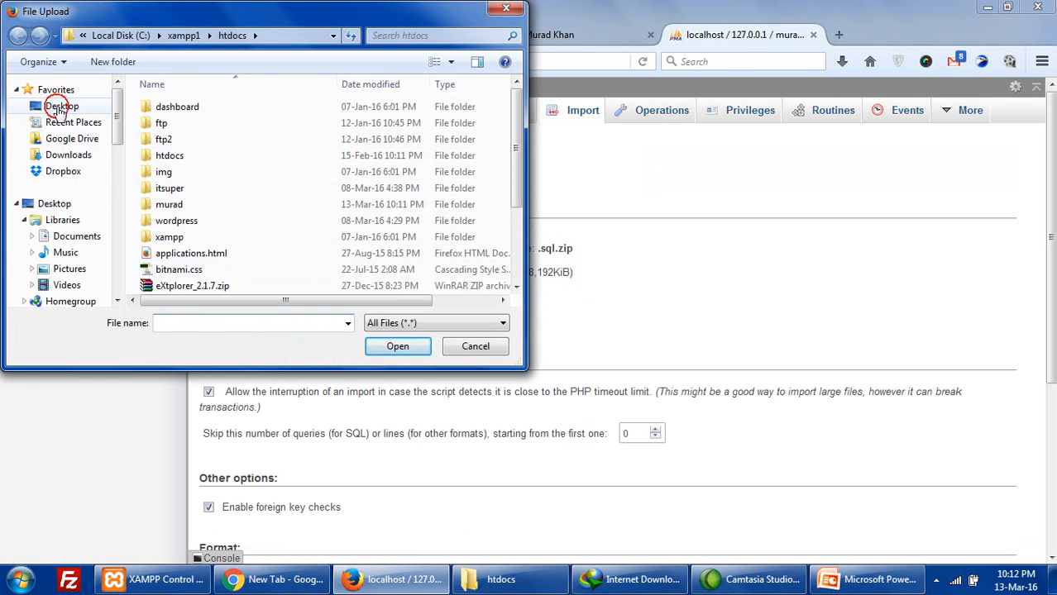
left_click(58, 106)
left_click_drag(517, 254, 524, 141)
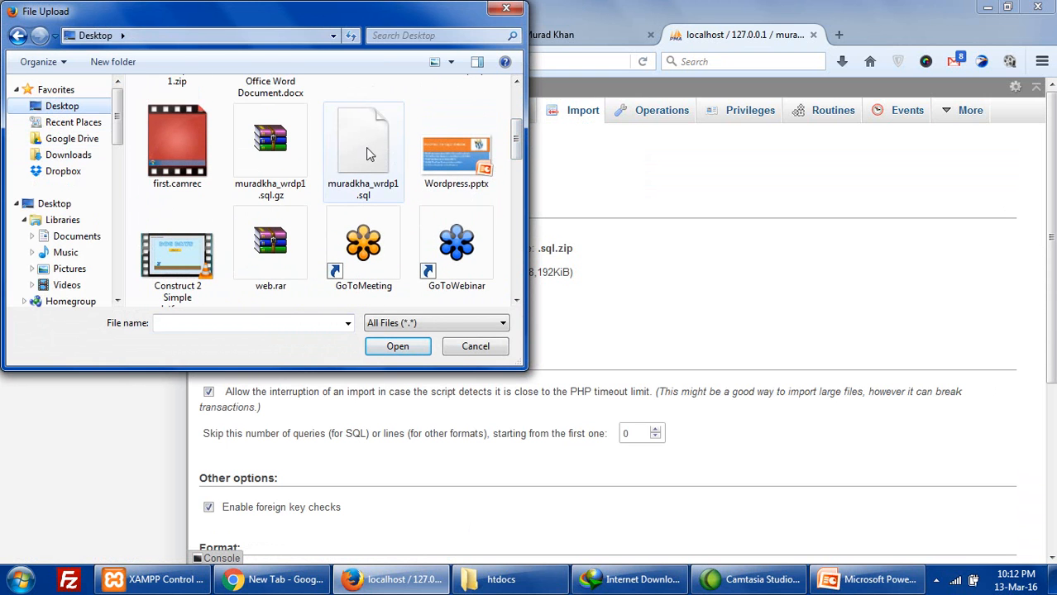
left_click(268, 158)
left_click(395, 347)
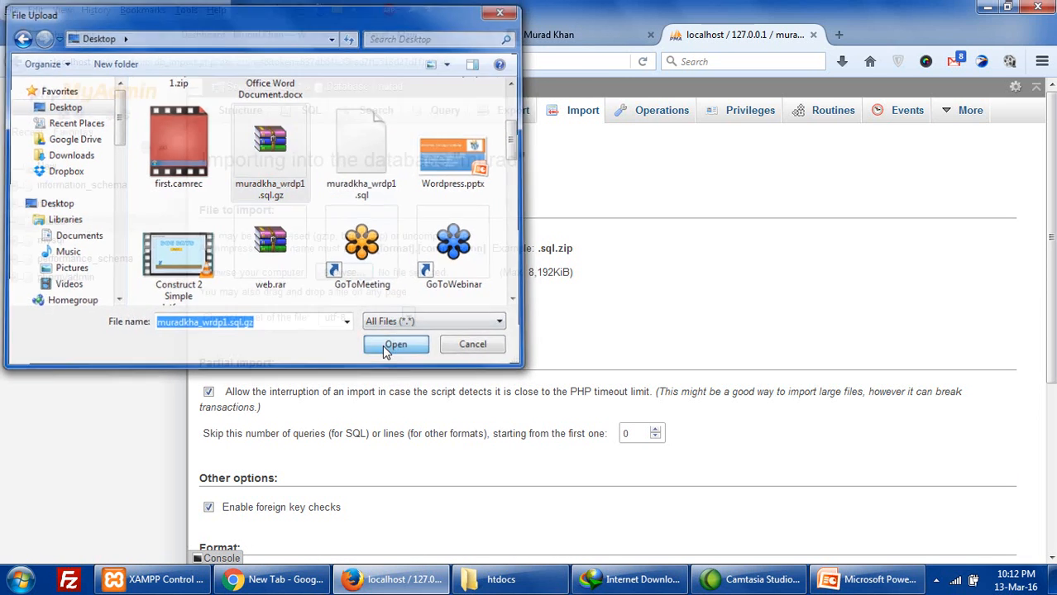
scroll(384, 350, "down", 5)
left_click(228, 498)
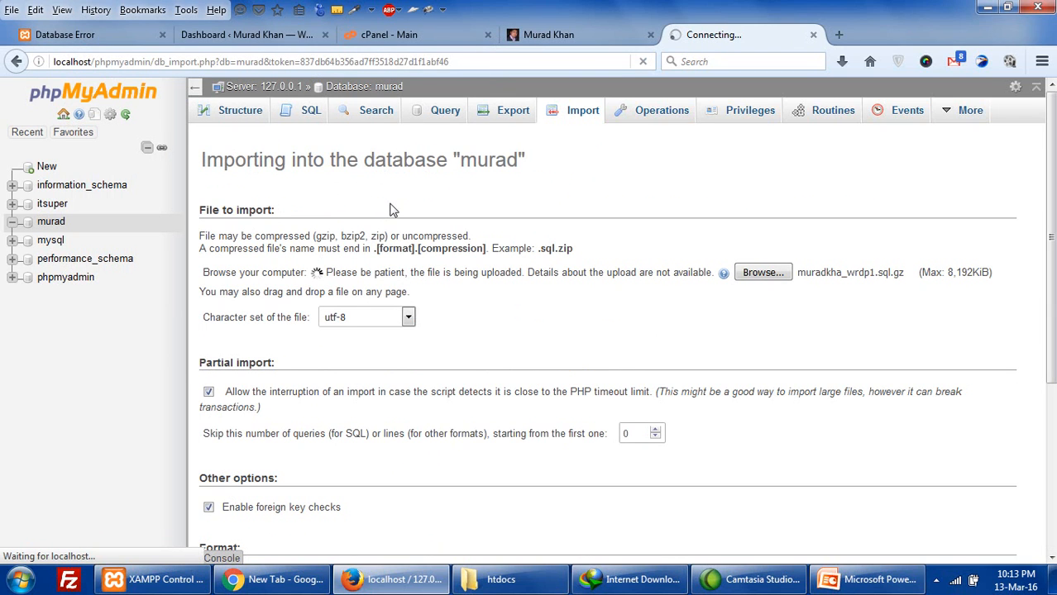
- Check the local site's error page while the import is still running
left_click(106, 37)
left_click(713, 33)
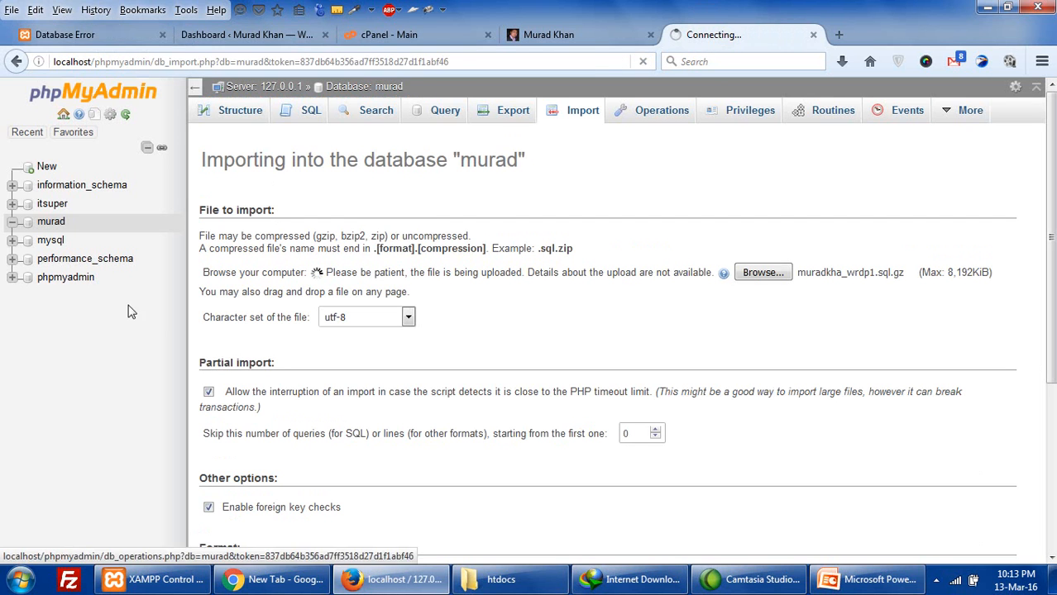
left_click(87, 34)
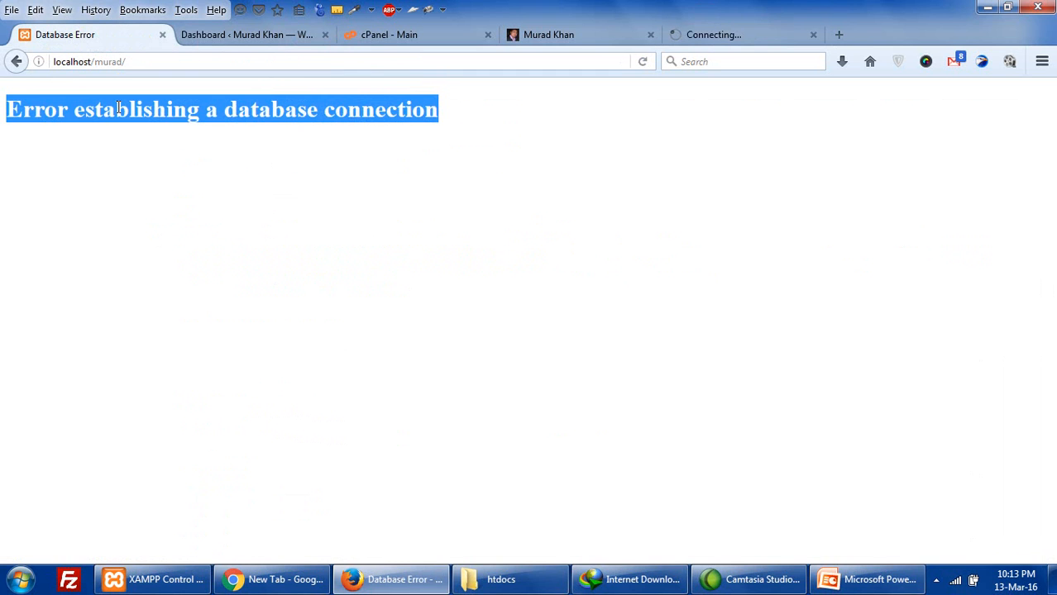
left_click(666, 33)
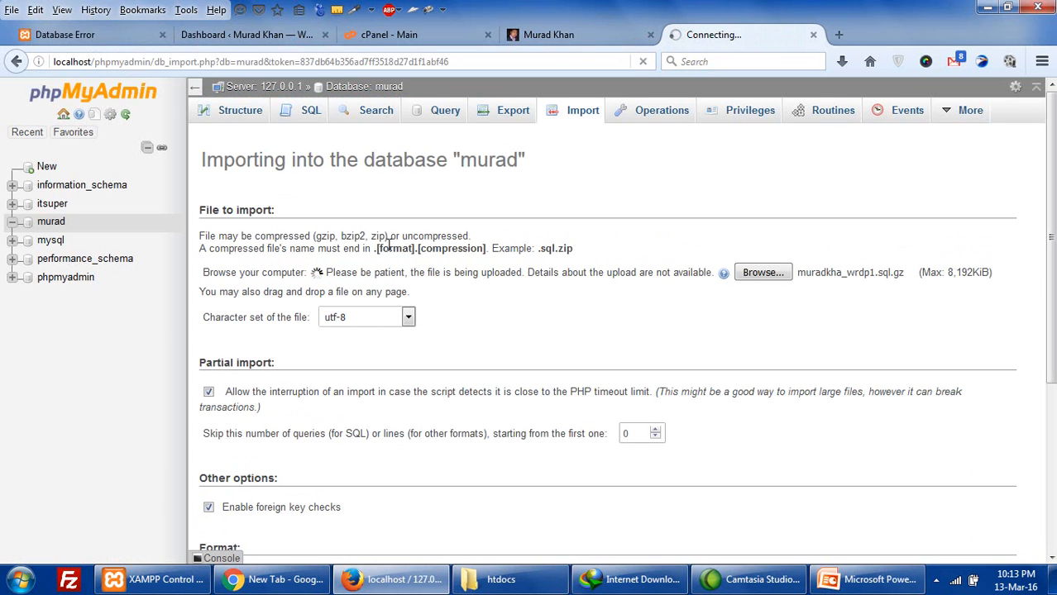
- Open the murad folder's wp-config.php in Notepad++, declining the update prompt
left_click(499, 578)
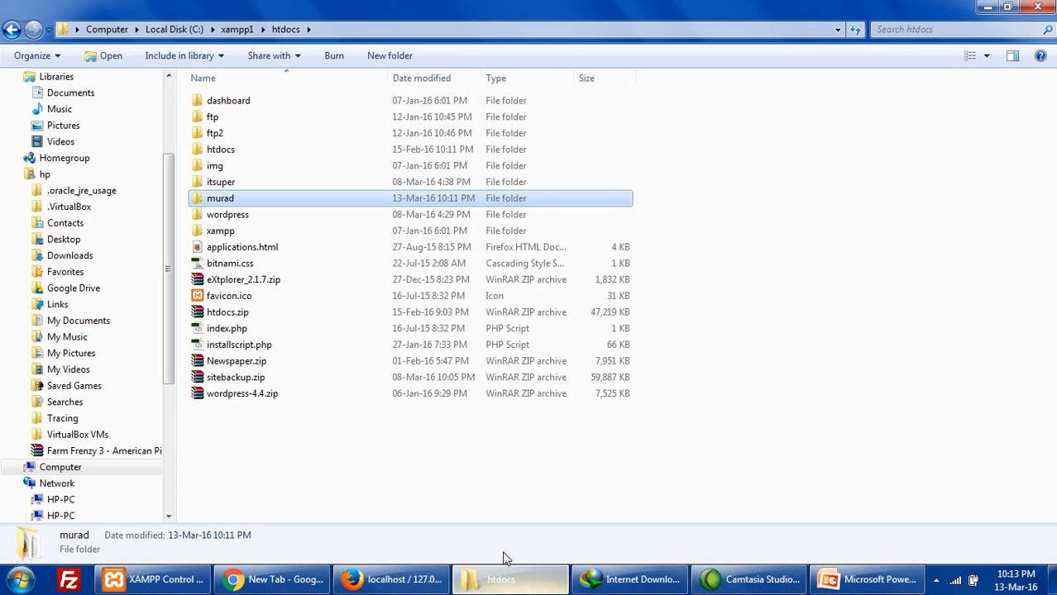
double_click(222, 198)
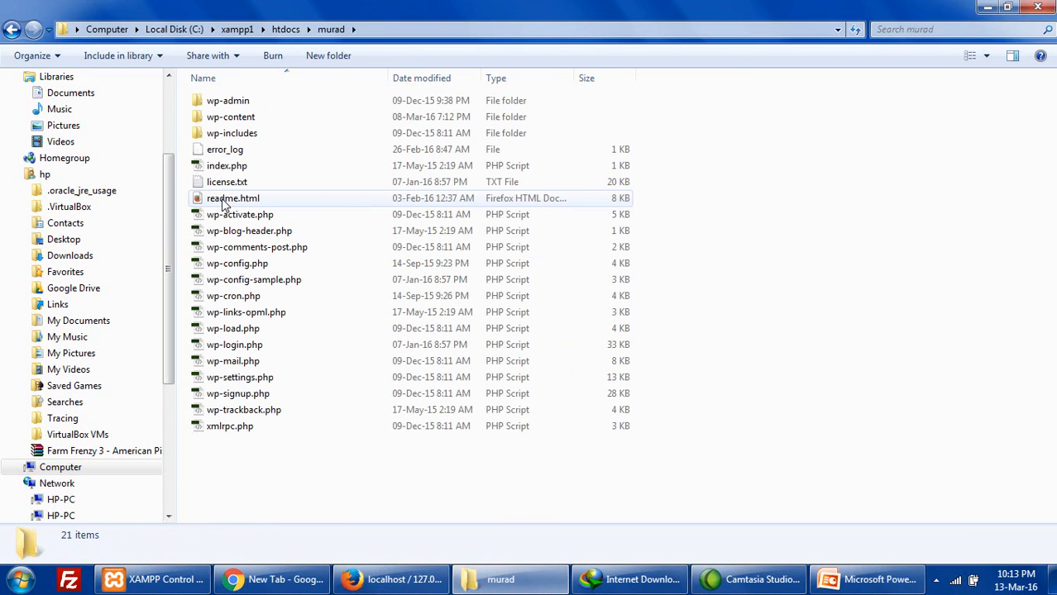
right_click(249, 269)
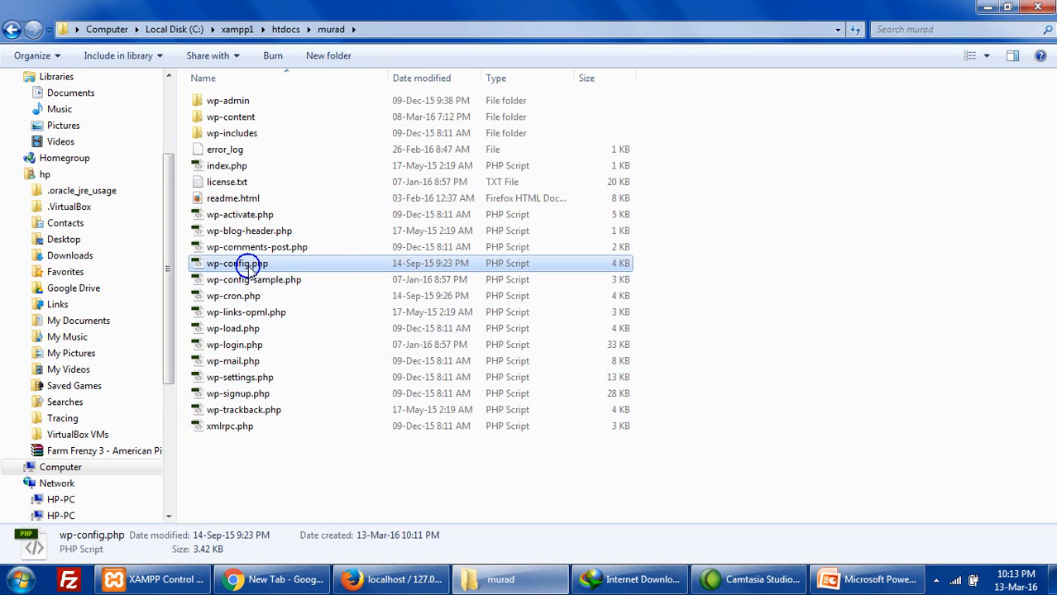
left_click(303, 328)
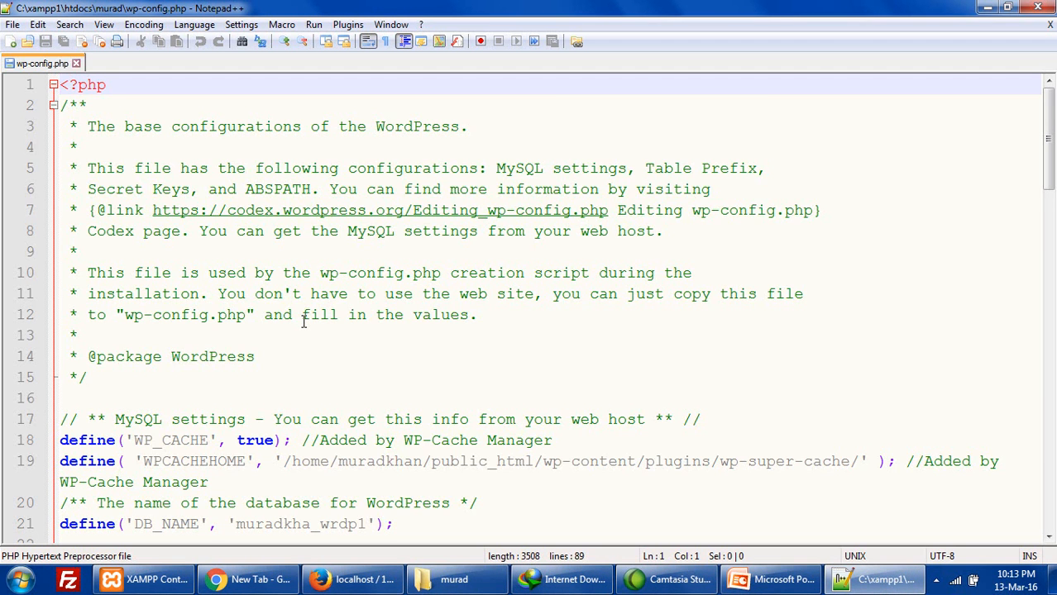
scroll(303, 323, "down", 4)
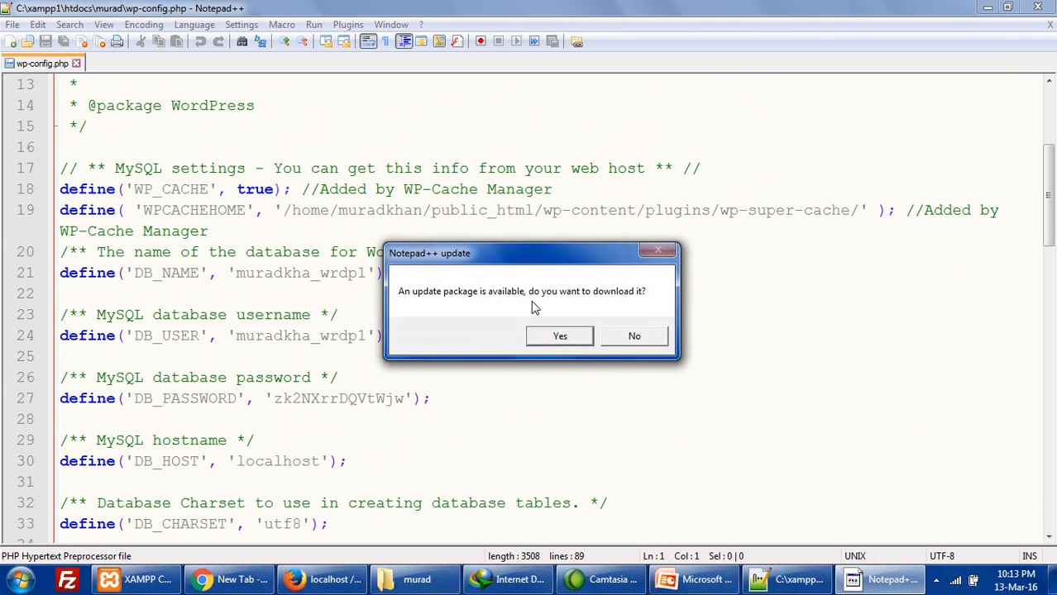
left_click(633, 336)
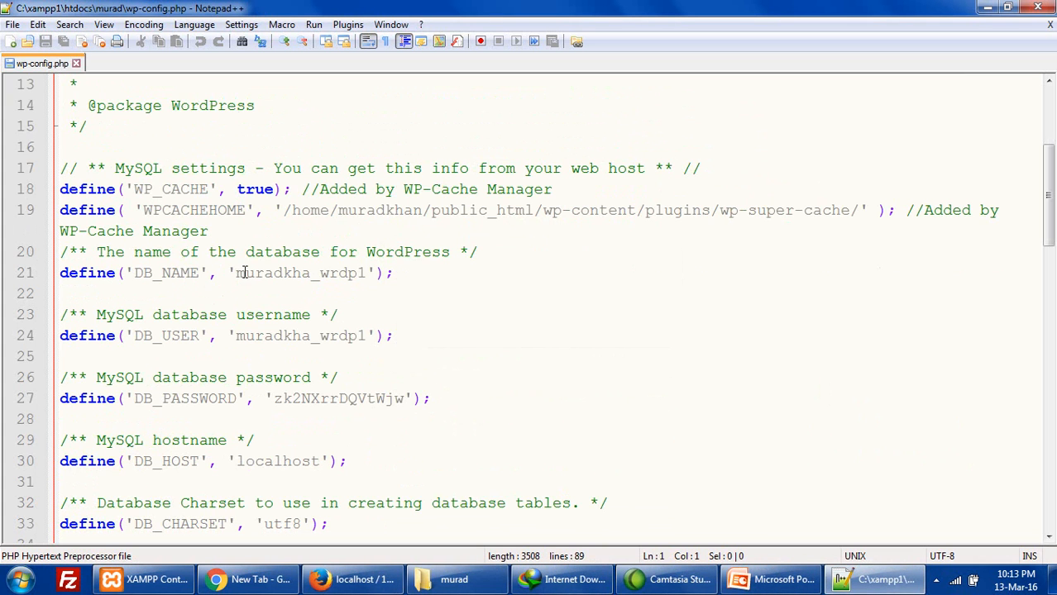
- Set DB_NAME to murad, DB_USER to root, clear DB_PASSWORD, and save wp-config.php
left_click_drag(284, 272, 365, 273)
key("Delete")
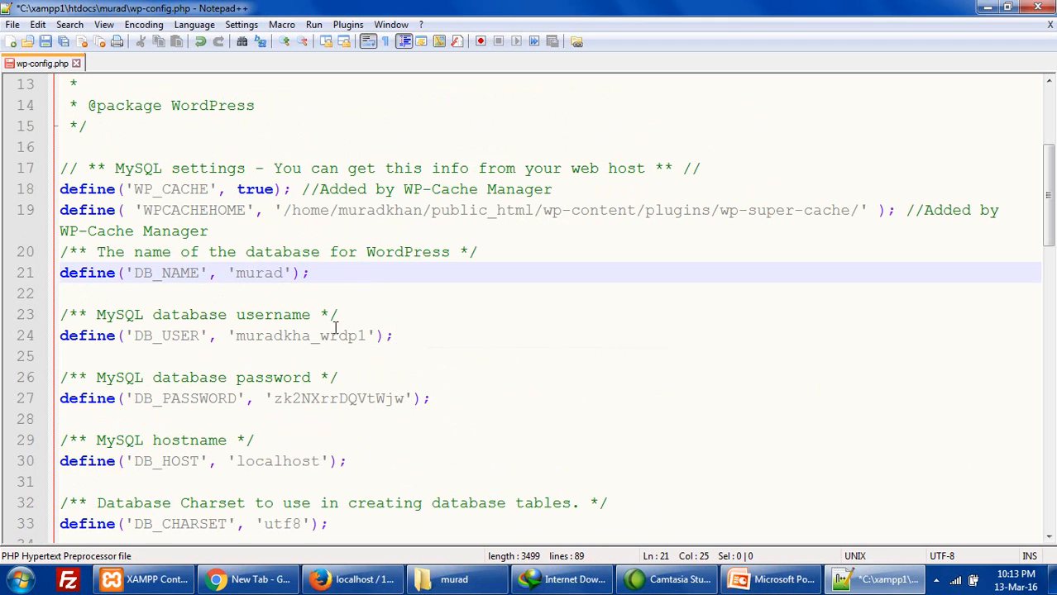
left_click_drag(236, 335, 369, 331)
type("root")
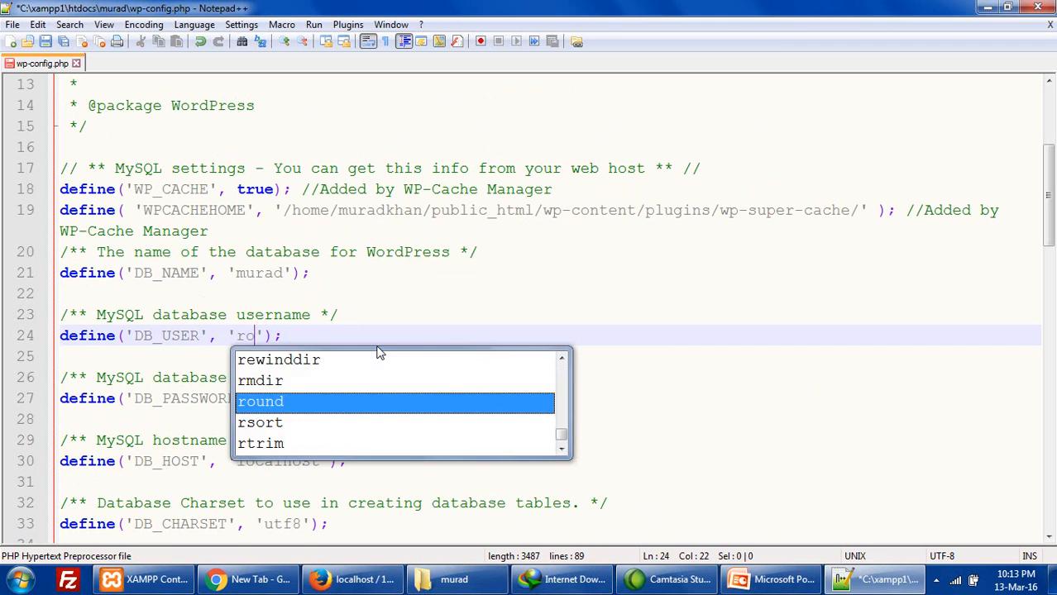
left_click_drag(273, 398, 404, 398)
key("BackSpace")
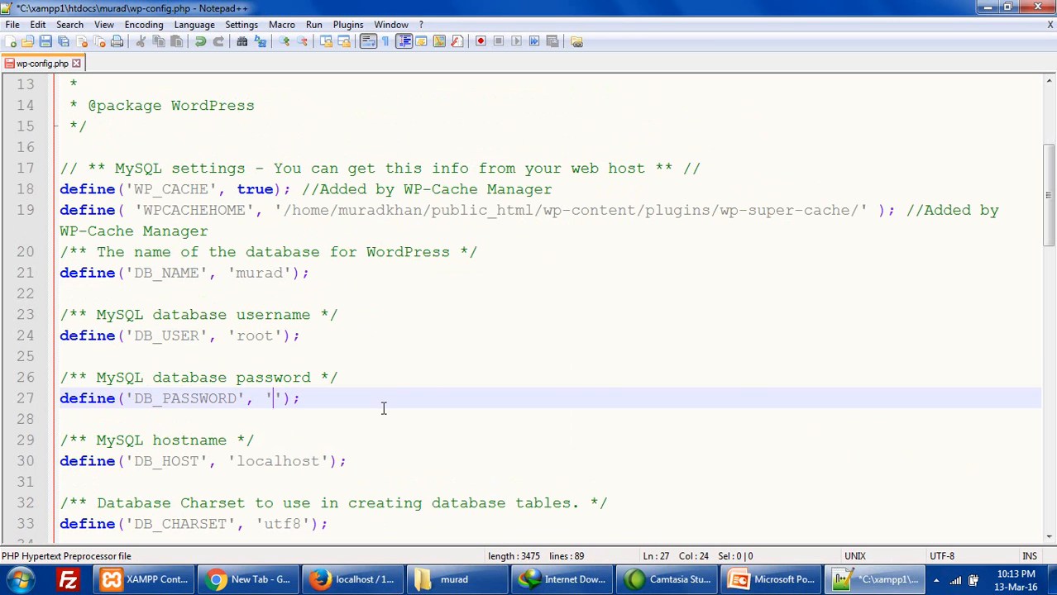
scroll(380, 420, "down", 1)
left_click(305, 414)
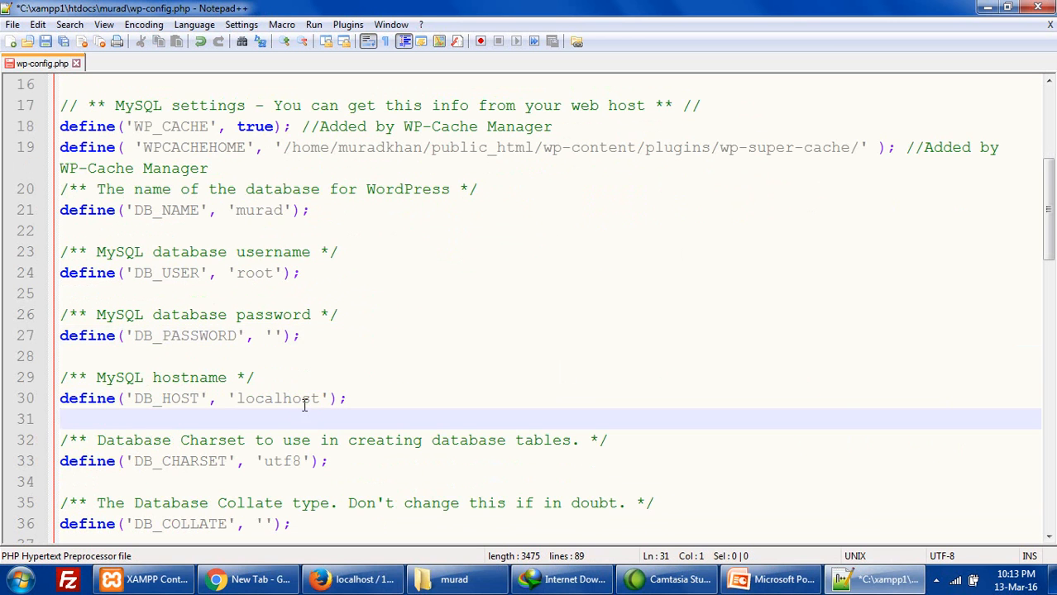
left_click(301, 399)
key("ctrl+s")
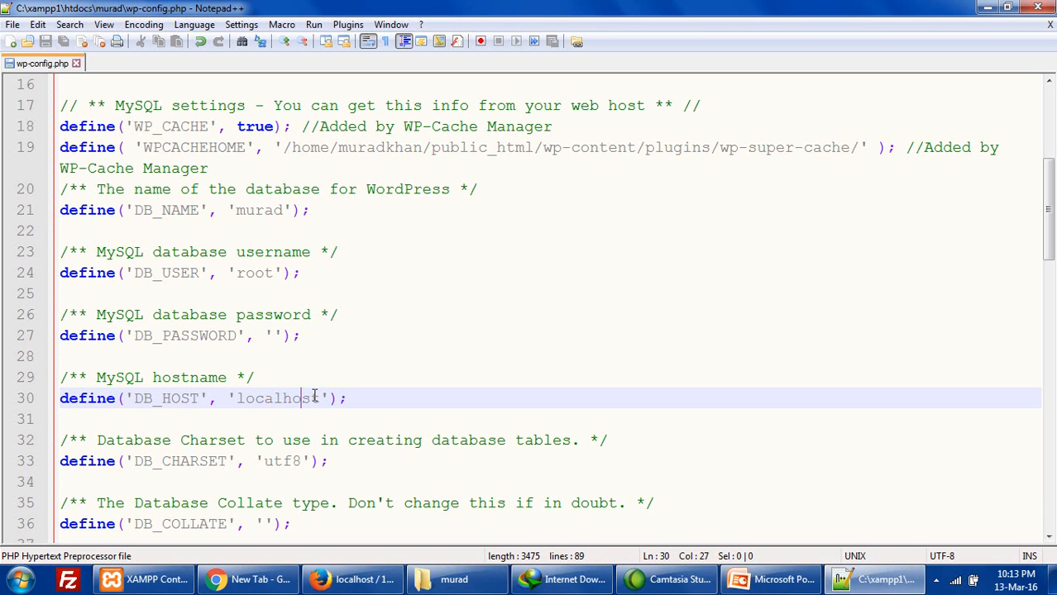
- Select the DB_HOST value localhost on line 30
left_click(323, 398)
left_click_drag(324, 399, 237, 398)
left_click(280, 401)
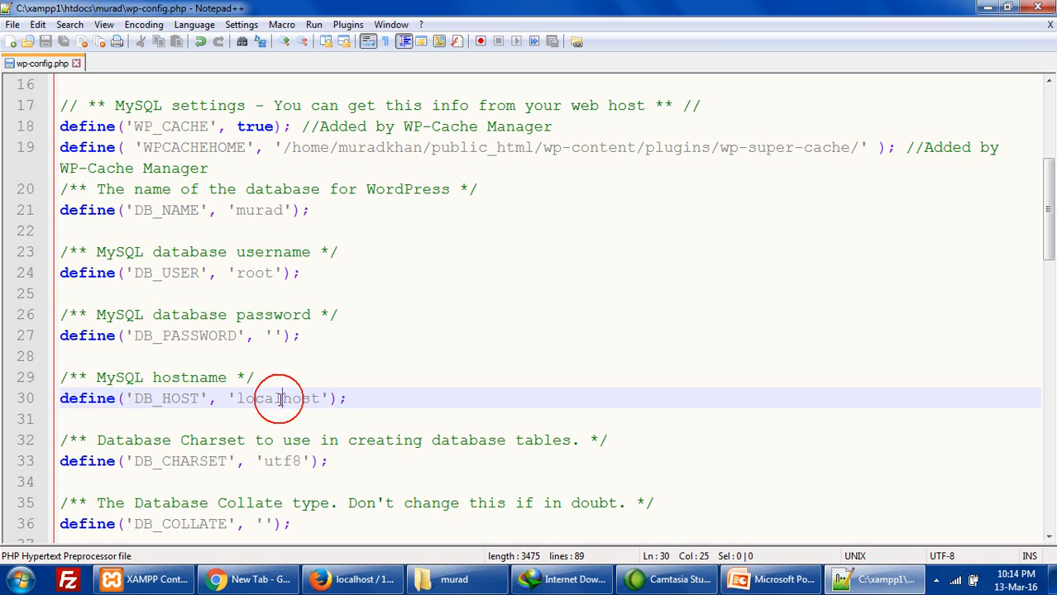
left_click_drag(319, 398, 249, 400)
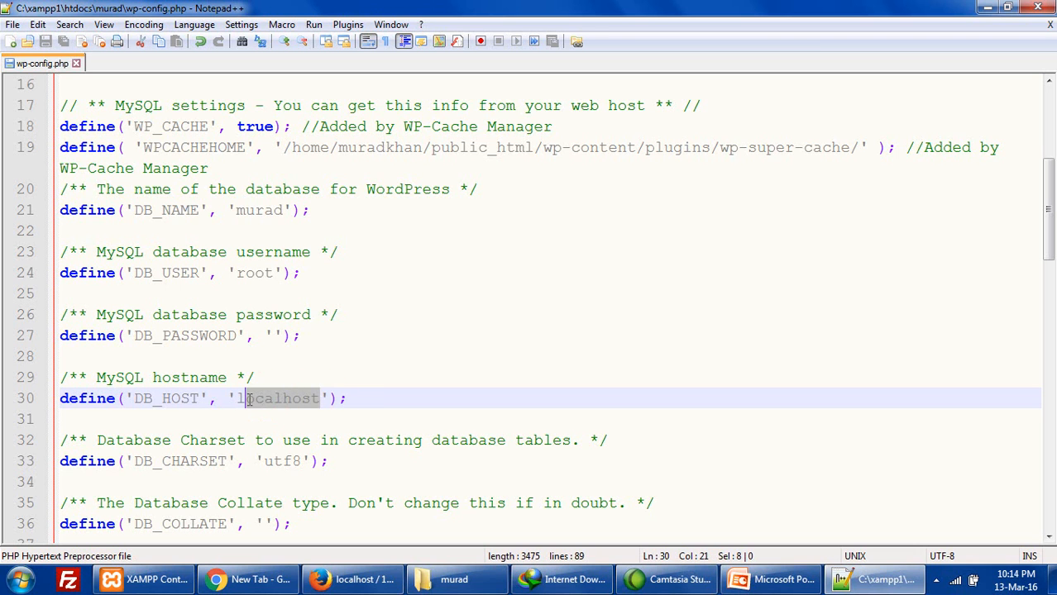
left_click(356, 580)
- Go to the cPanel main page and collapse and re-expand the account stats panel
left_click(387, 34)
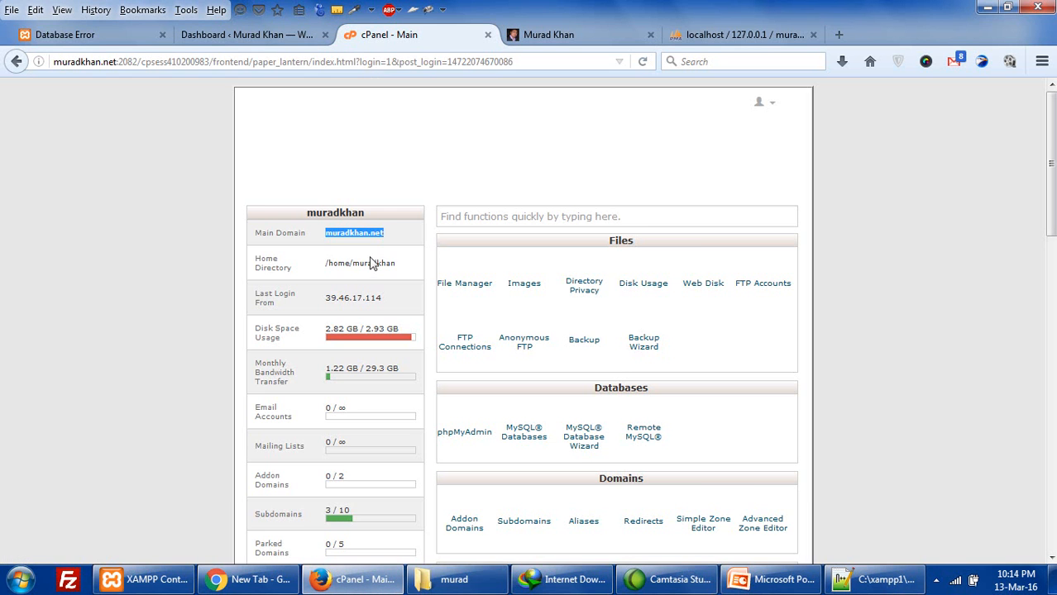
scroll(329, 359, "down", 2)
scroll(329, 360, "down", 5)
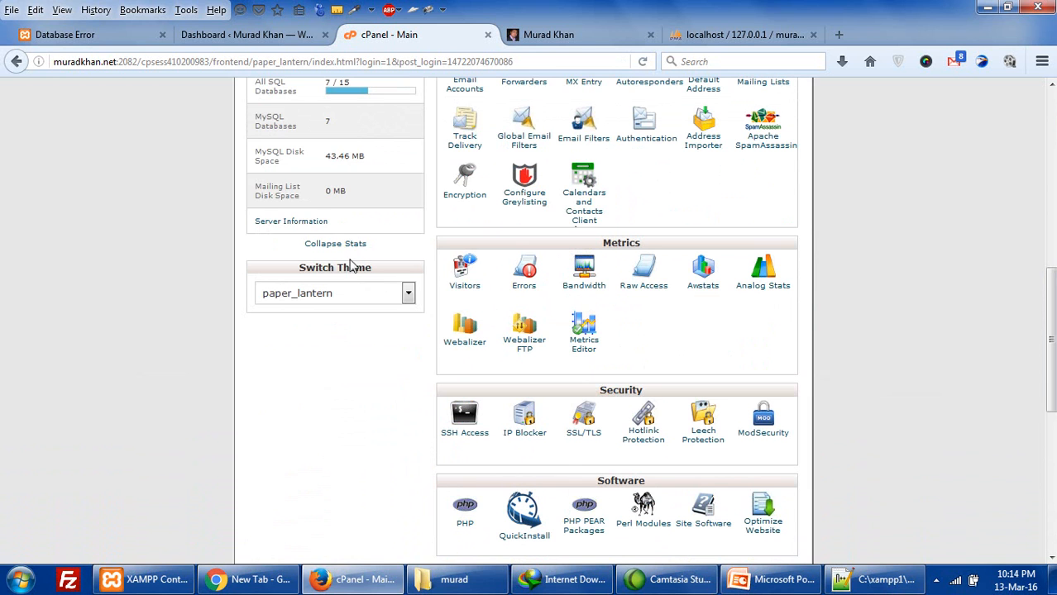
left_click(353, 240)
scroll(367, 276, "up", 6)
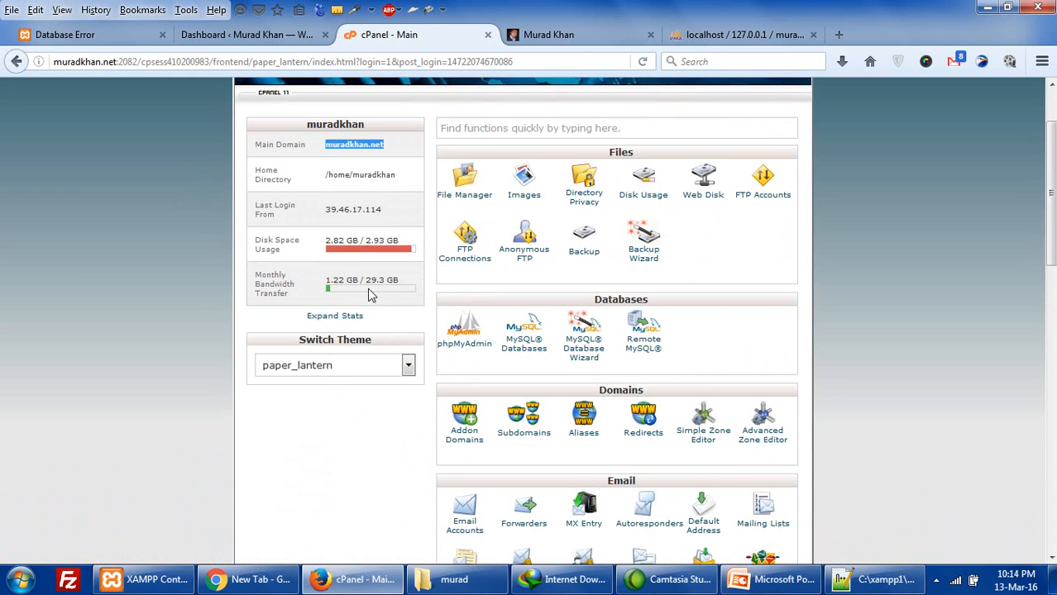
left_click(354, 324)
scroll(352, 322, "down", 3)
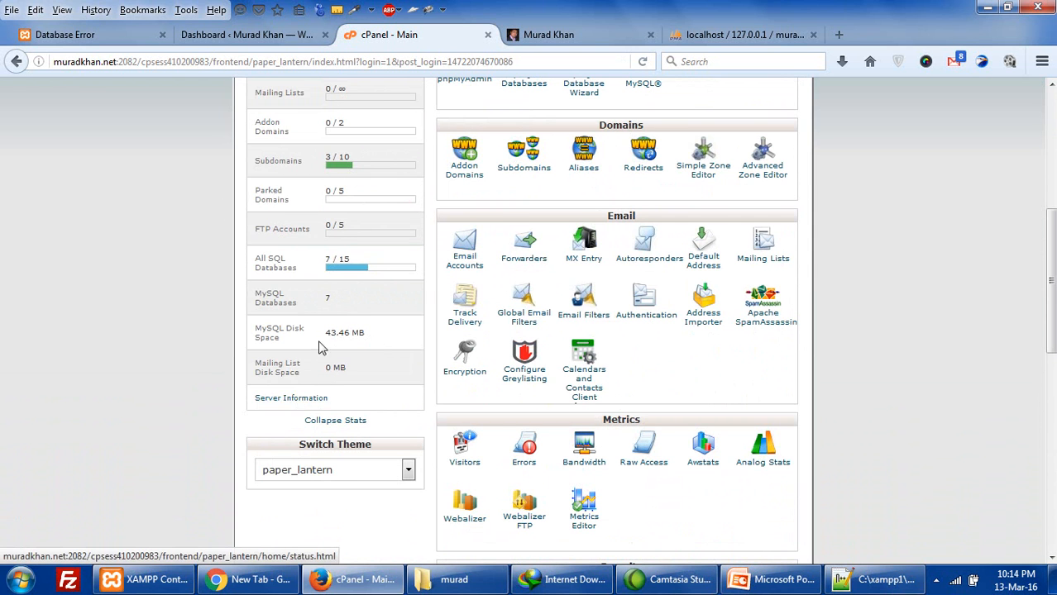
scroll(323, 344, "up", 1)
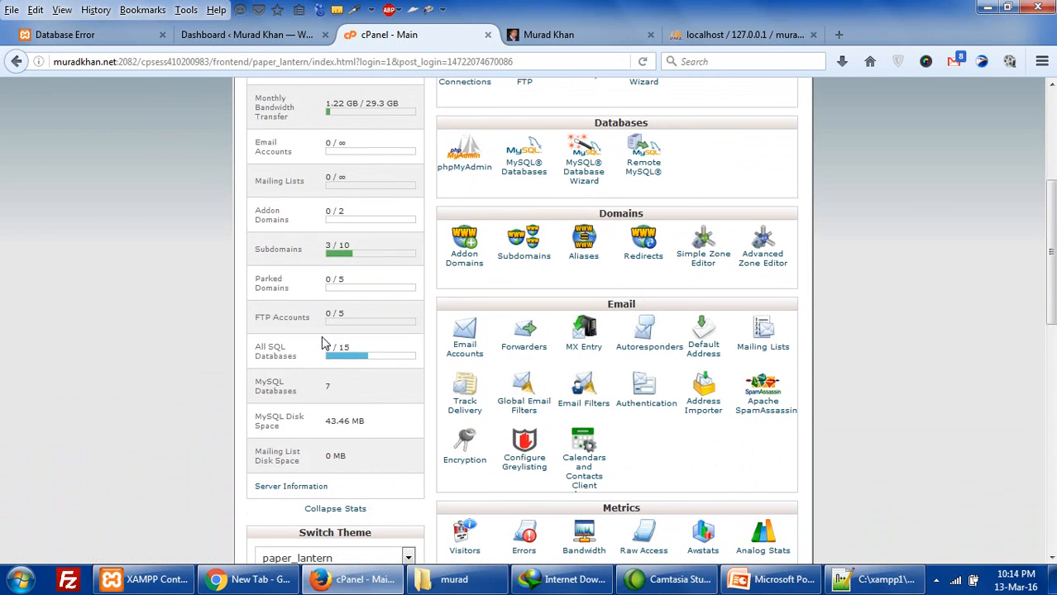
scroll(322, 343, "up", 2)
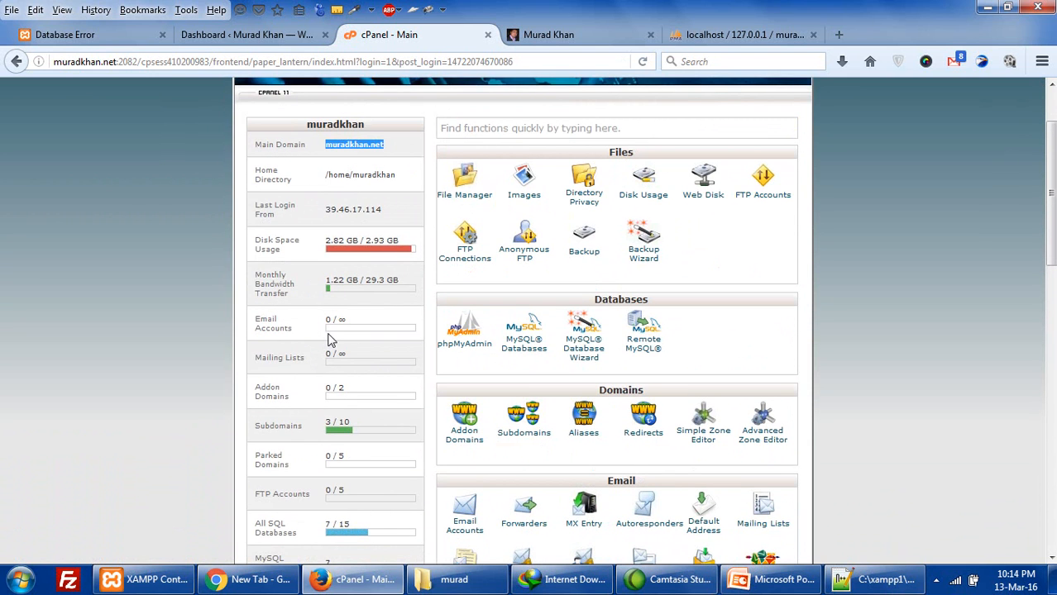
scroll(329, 339, "down", 3)
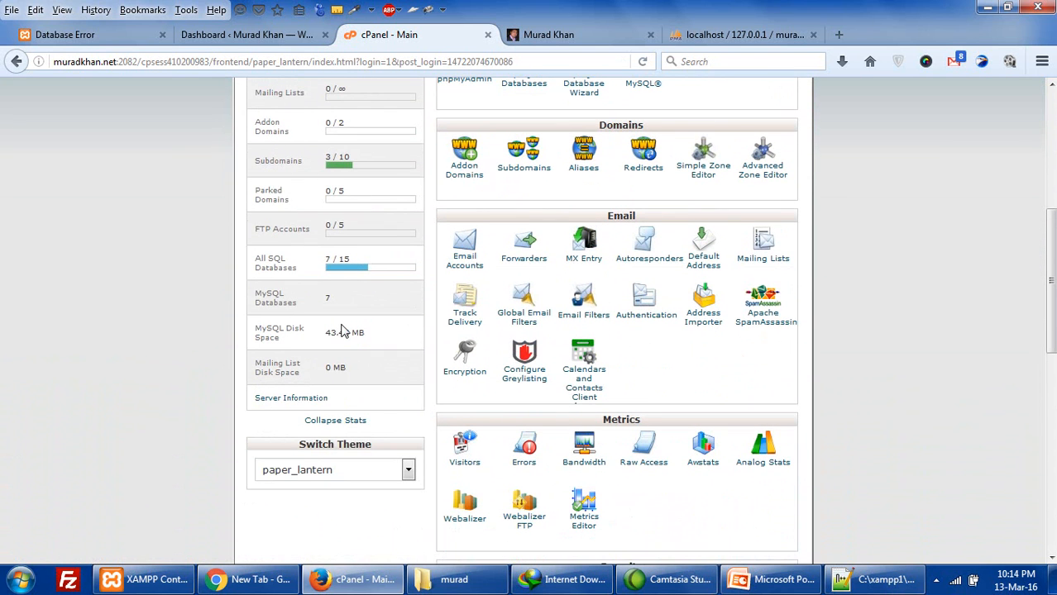
scroll(343, 331, "down", 1)
- Read Server Information showing PHP 5.4.34 and MySQL 5.5.48-cll, then return to the main page
left_click(298, 312)
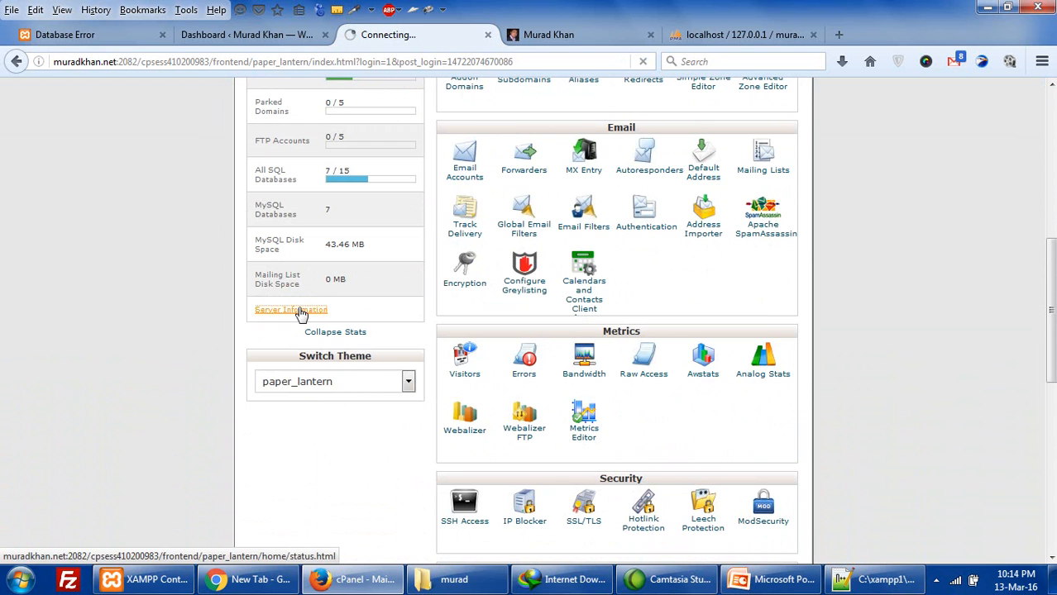
scroll(335, 285, "up", 3)
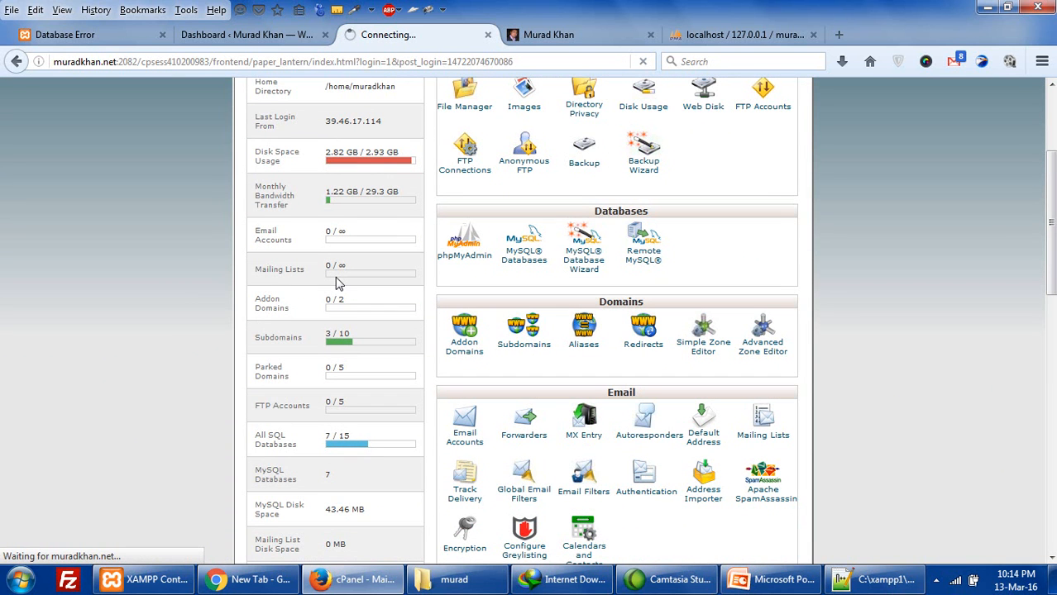
scroll(337, 283, "down", 3)
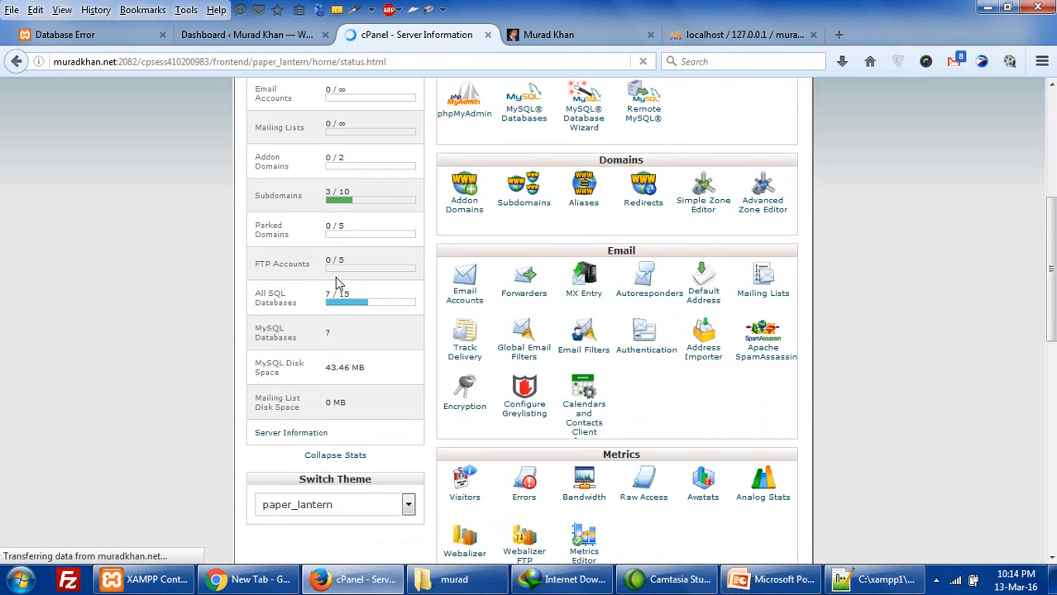
scroll(336, 283, "down", 1)
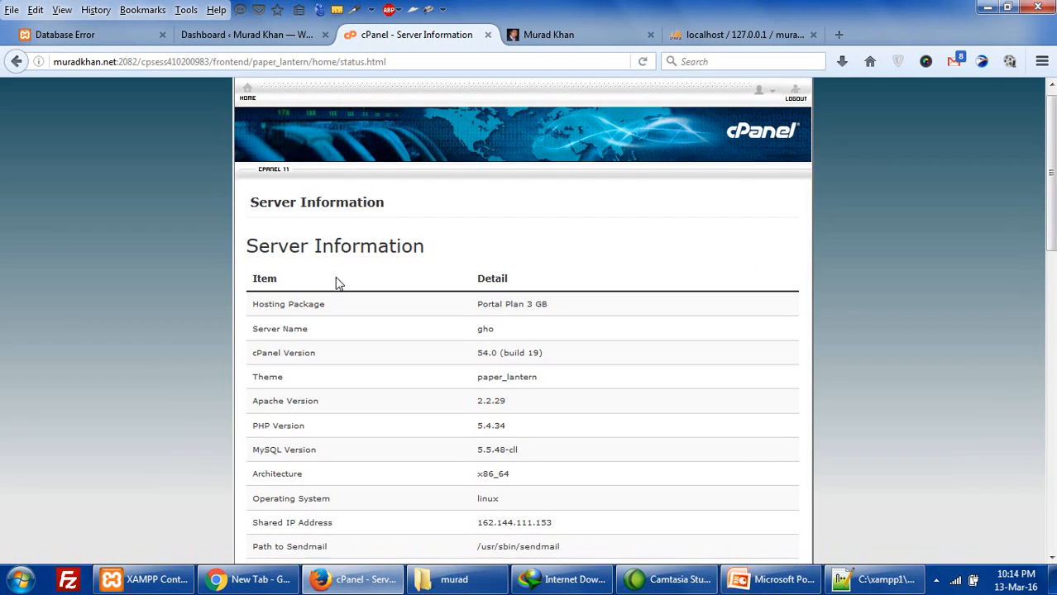
scroll(337, 282, "down", 2)
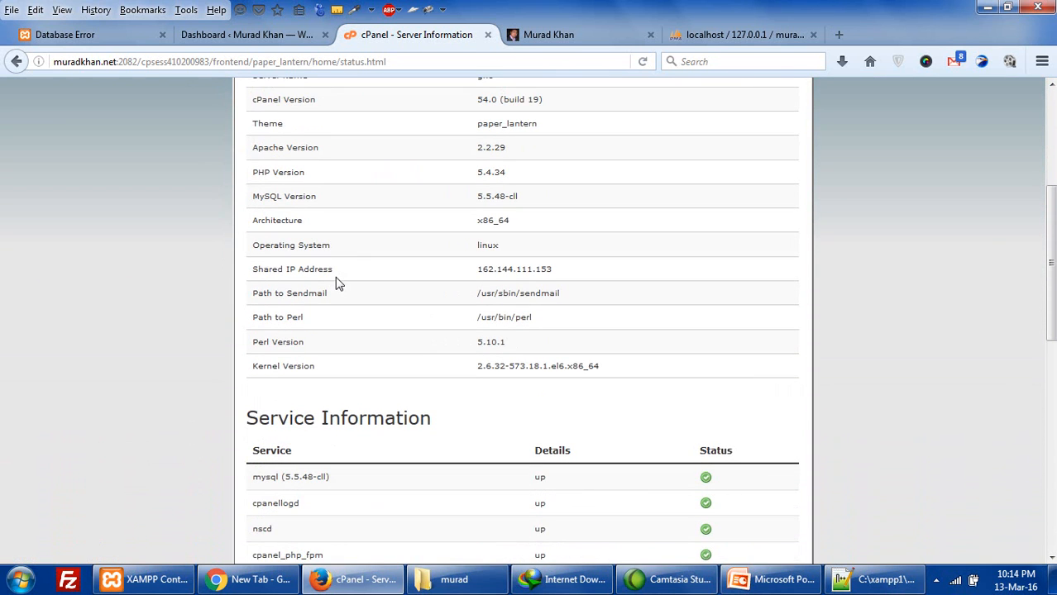
scroll(337, 283, "down", 3)
scroll(336, 283, "up", 6)
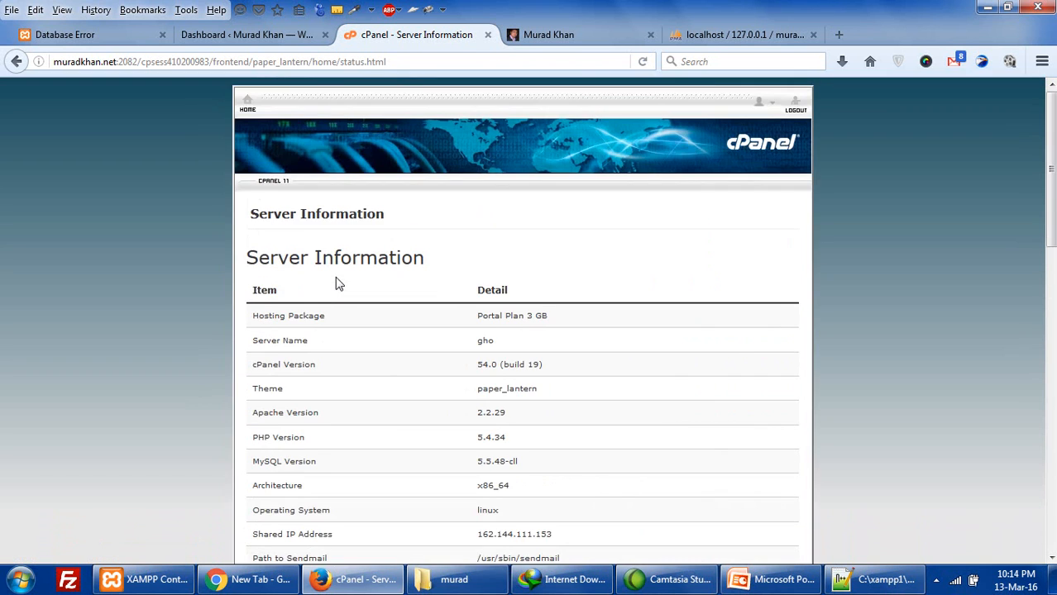
scroll(336, 282, "down", 2)
left_click(16, 63)
left_click(765, 580)
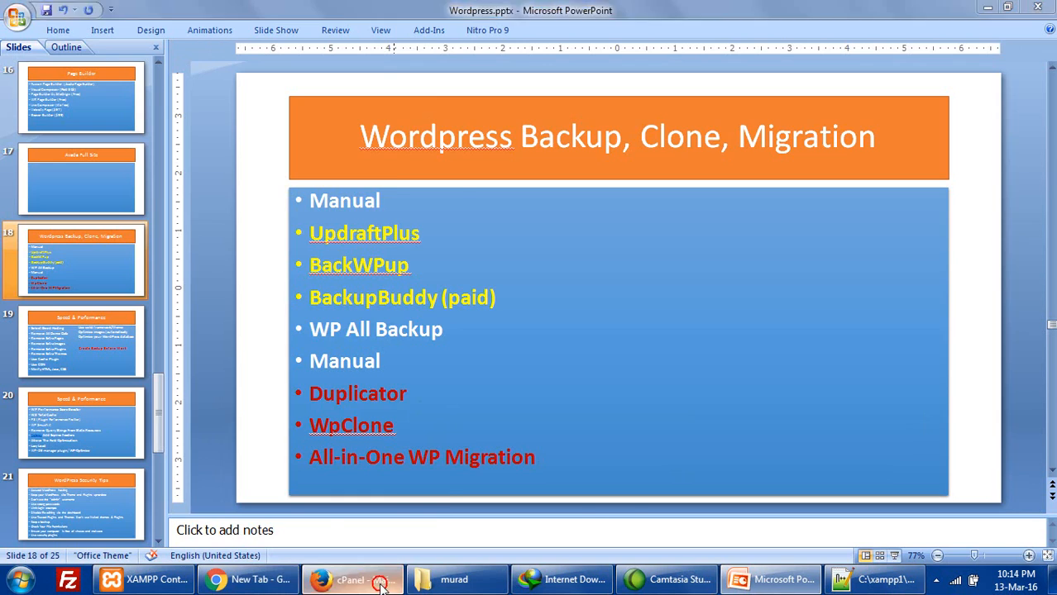
- Return to phpMyAdmin's import page, which reports muradkha_wrdp1.sql.gz imported with 350 queries
left_click(352, 580)
left_click(703, 35)
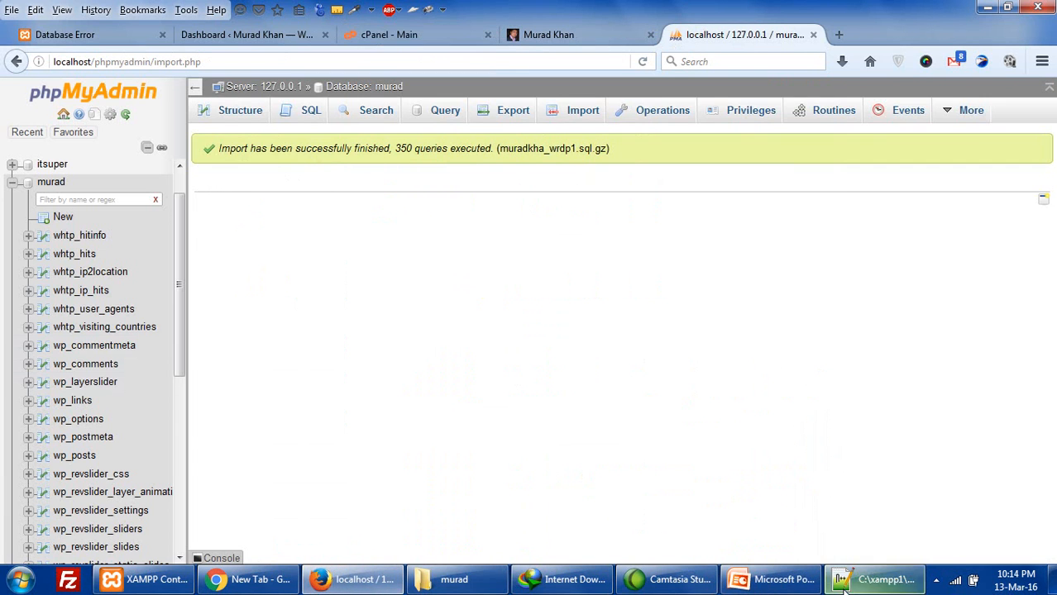
left_click(877, 579)
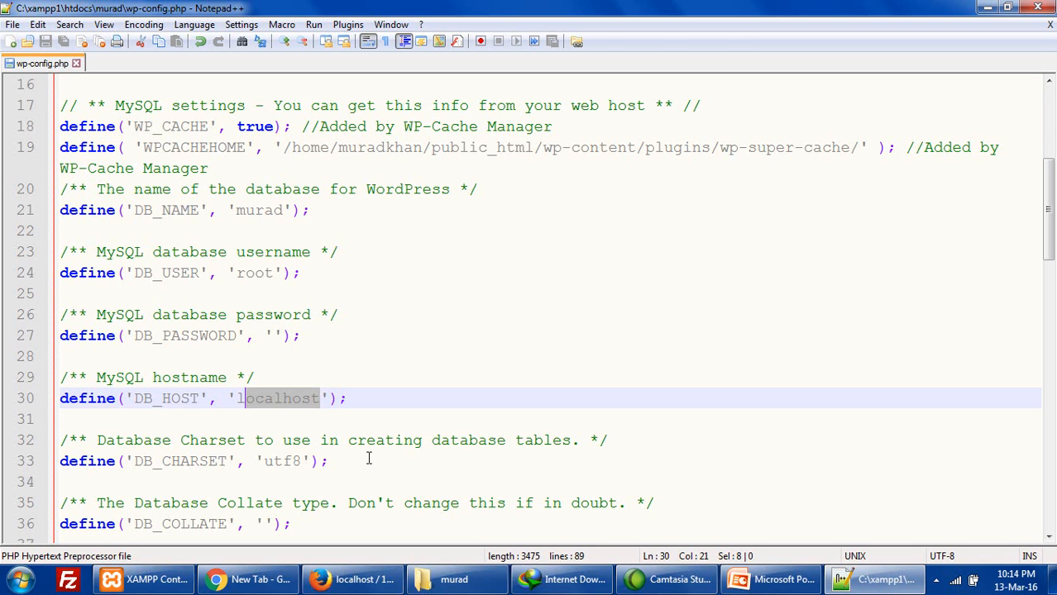
left_click(352, 580)
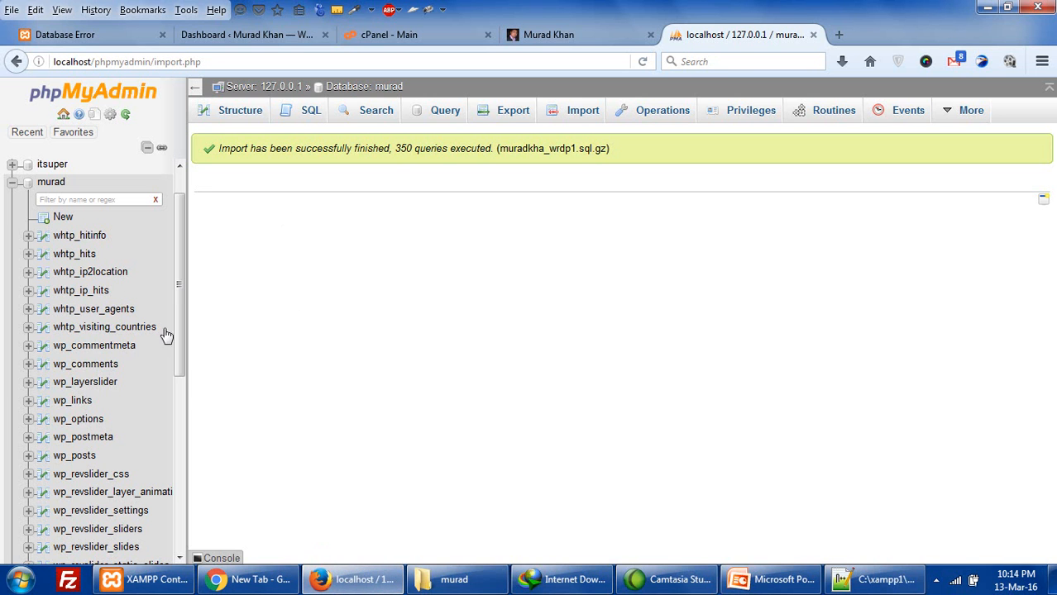
- Scroll through the new wp_ tables in murad's sidebar list
left_click_drag(176, 317, 176, 426)
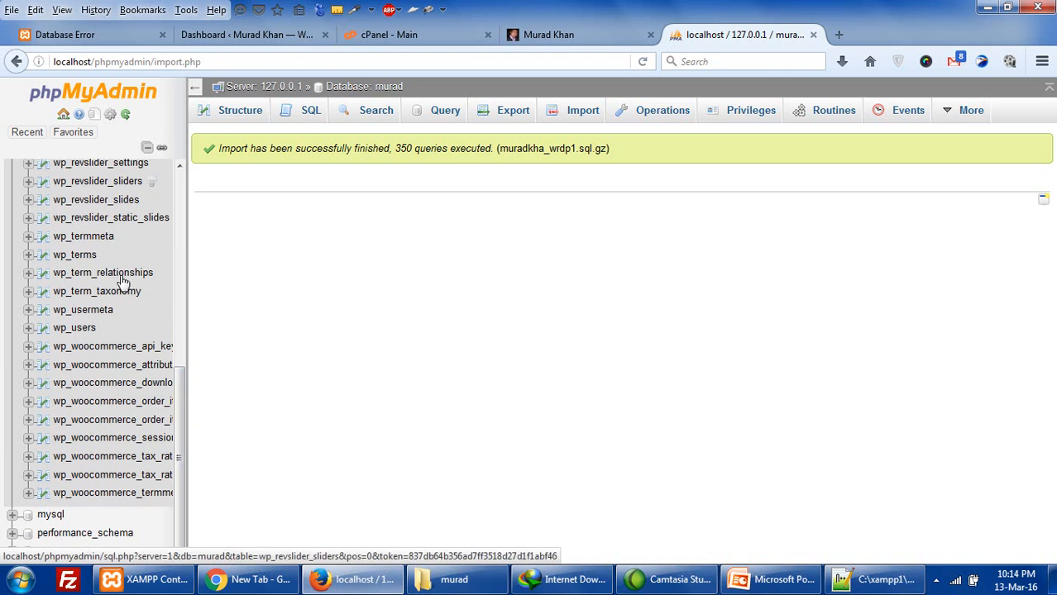
scroll(124, 283, "up", 2)
scroll(122, 282, "up", 5)
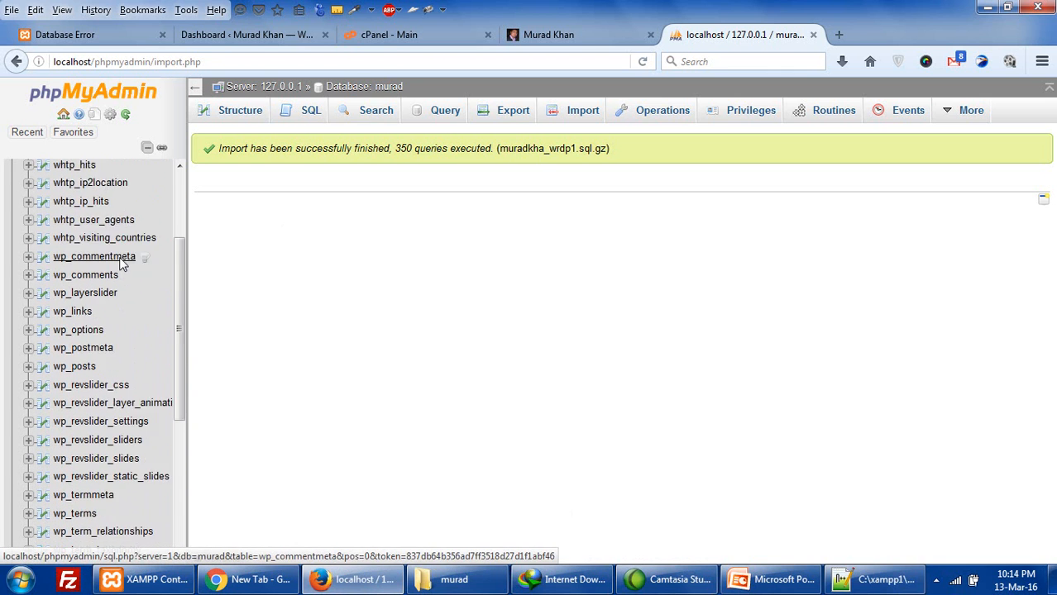
scroll(119, 263, "down", 3)
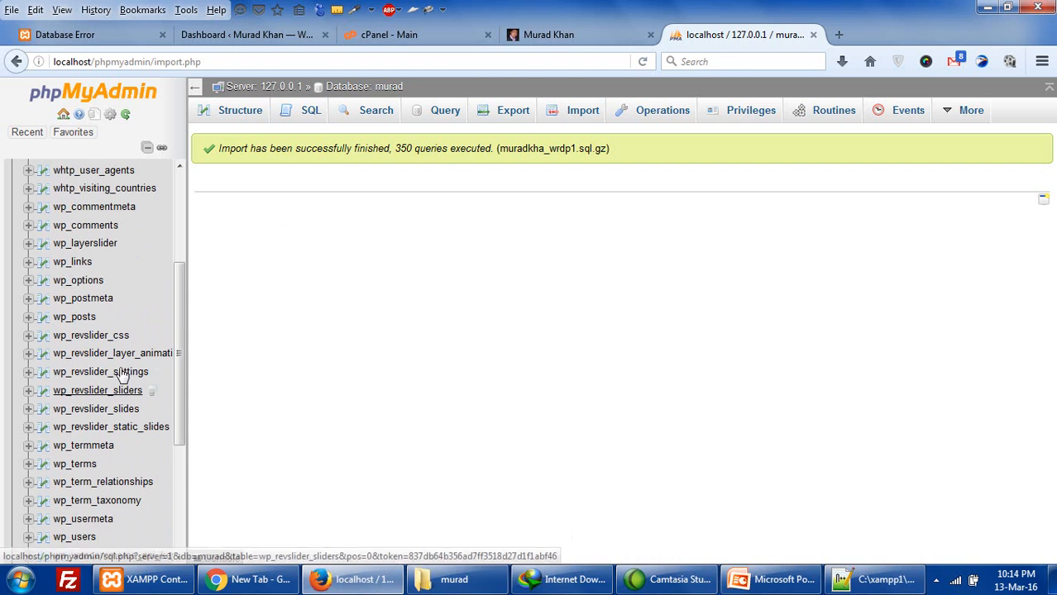
left_click_drag(180, 307, 180, 398)
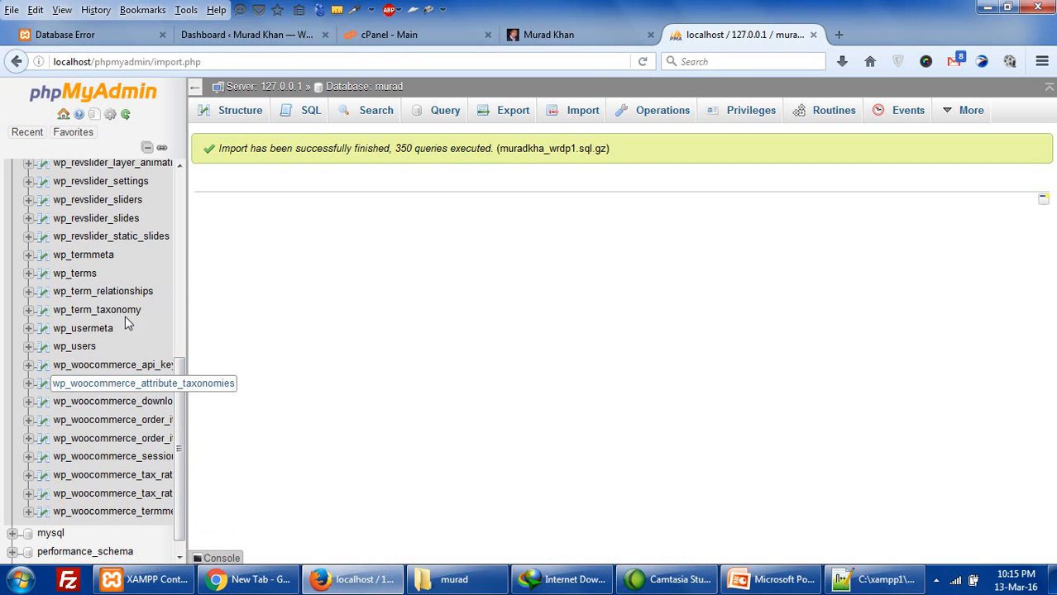
left_click(177, 263)
left_click(175, 263)
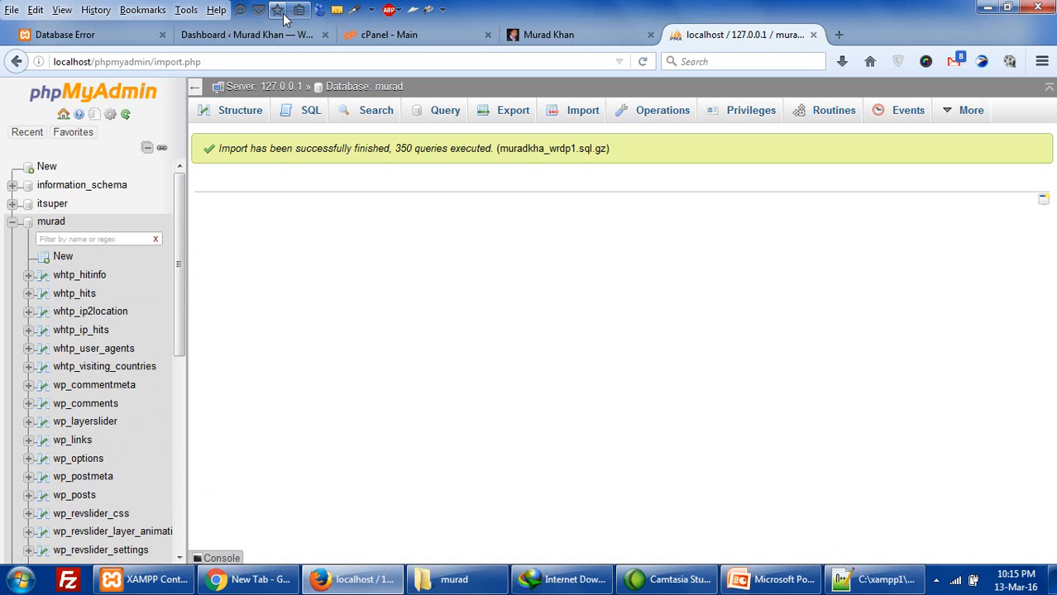
left_click(117, 39)
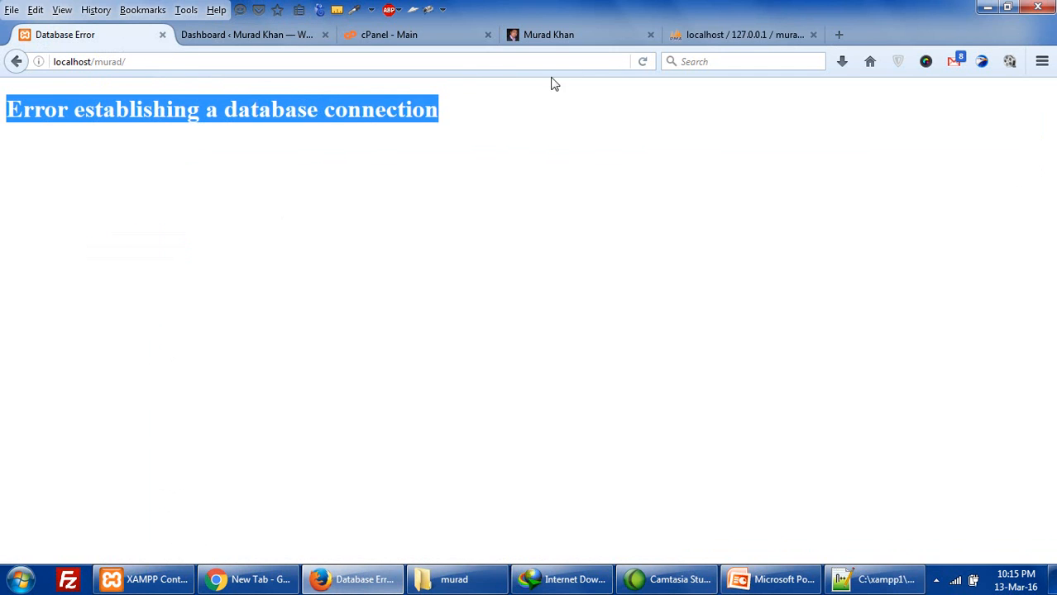
- Reload localhost/murad/, which now loads the carcompany theme but shows a 404
left_click(642, 62)
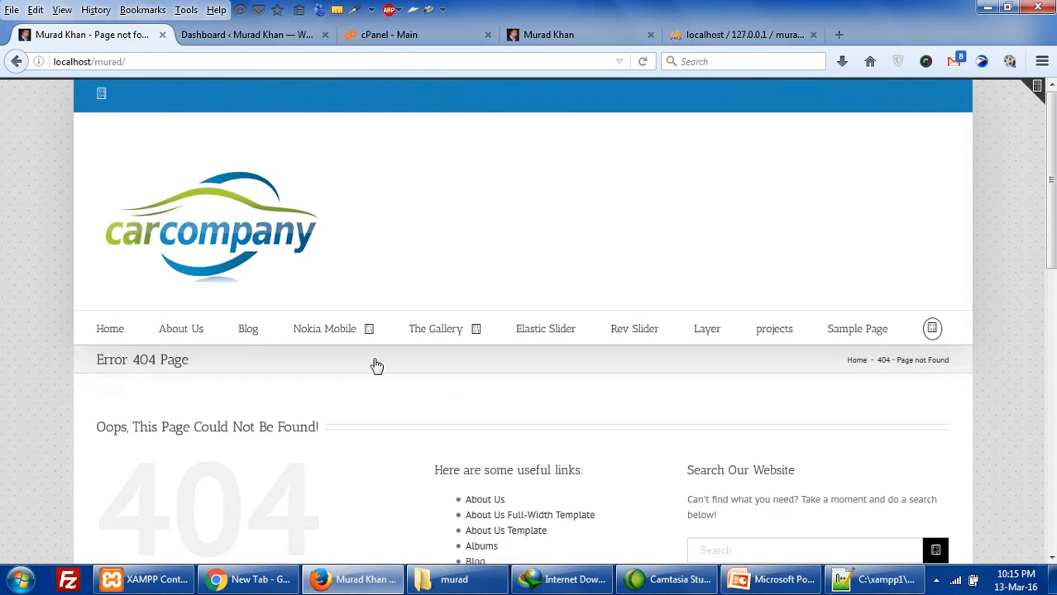
scroll(373, 365, "down", 5)
scroll(293, 376, "up", 5)
scroll(349, 413, "down", 10)
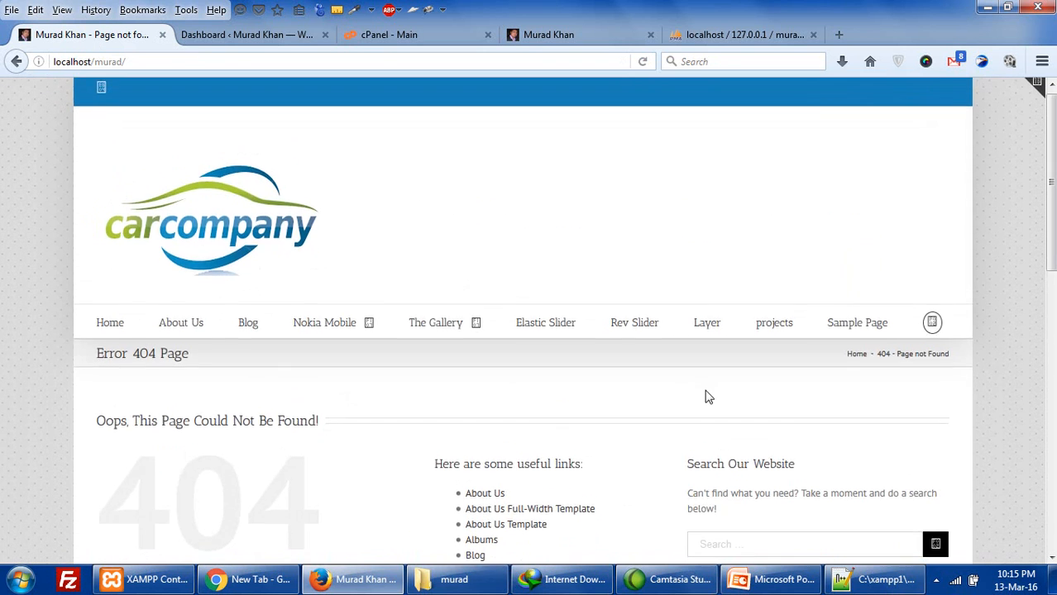
scroll(352, 384, "up", 10)
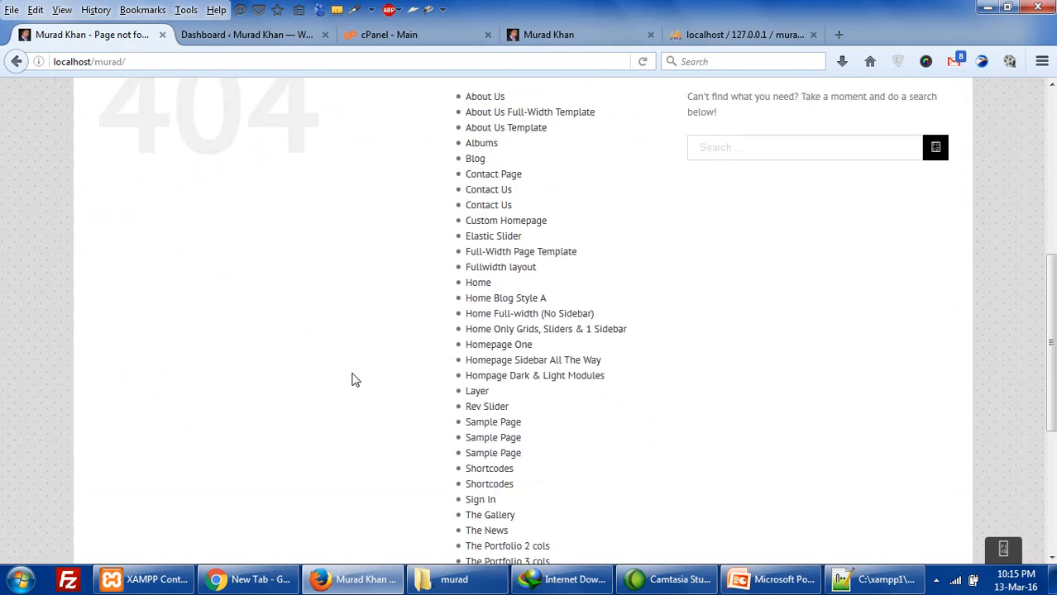
- Compare the live muradkhan.net site with the local 404 page
left_click(546, 35)
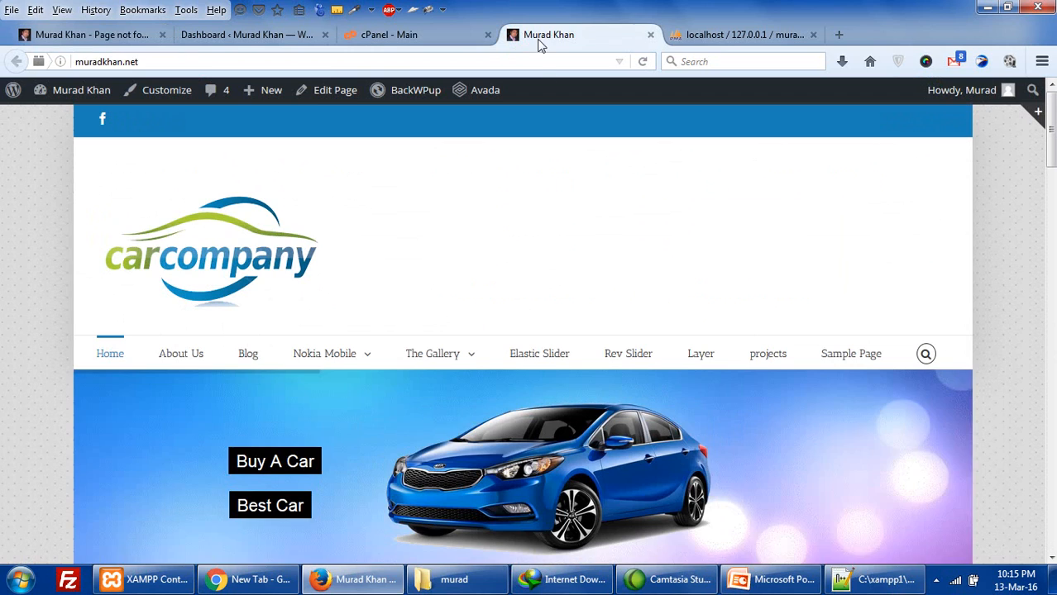
scroll(503, 354, "down", 3)
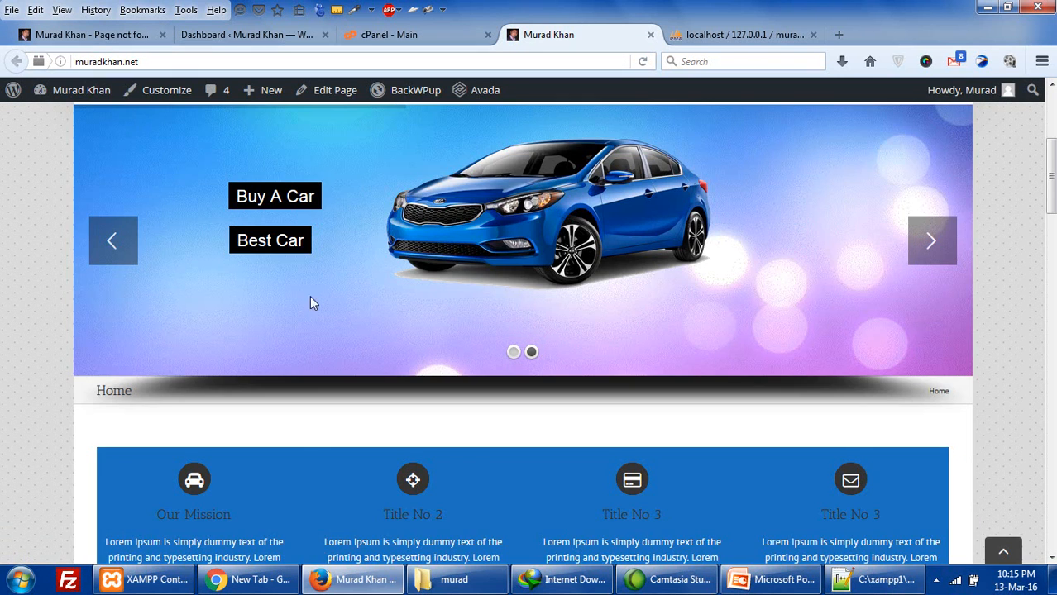
scroll(311, 348, "down", 7)
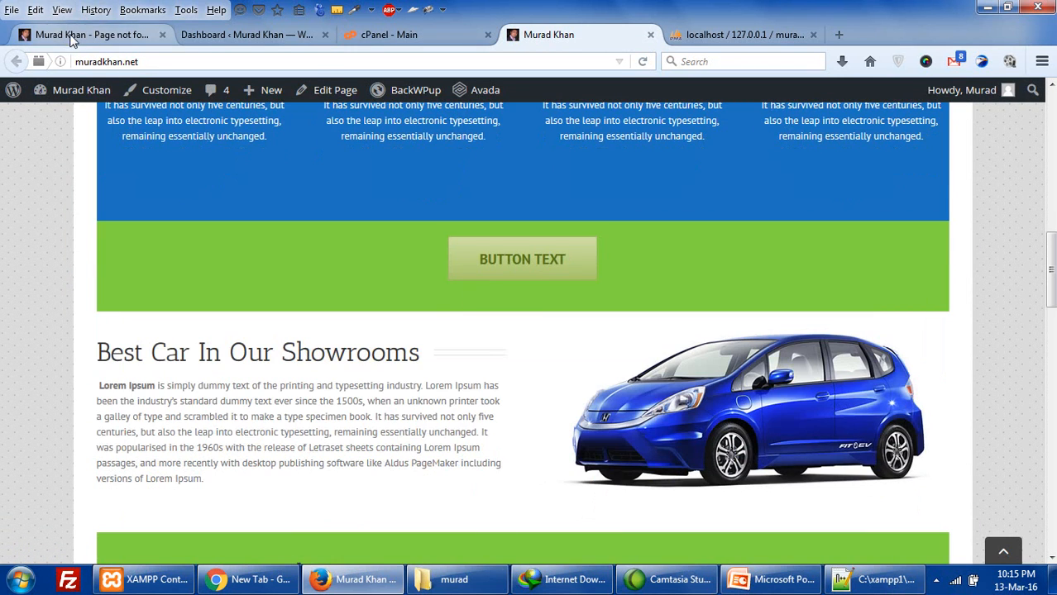
left_click(73, 34)
scroll(335, 312, "up", 2)
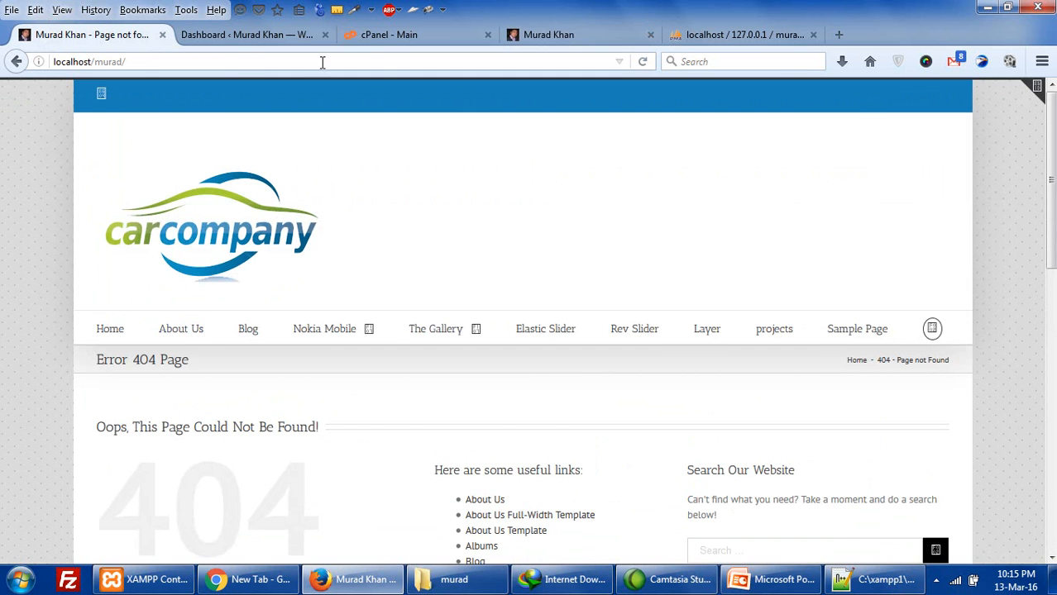
left_click(553, 38)
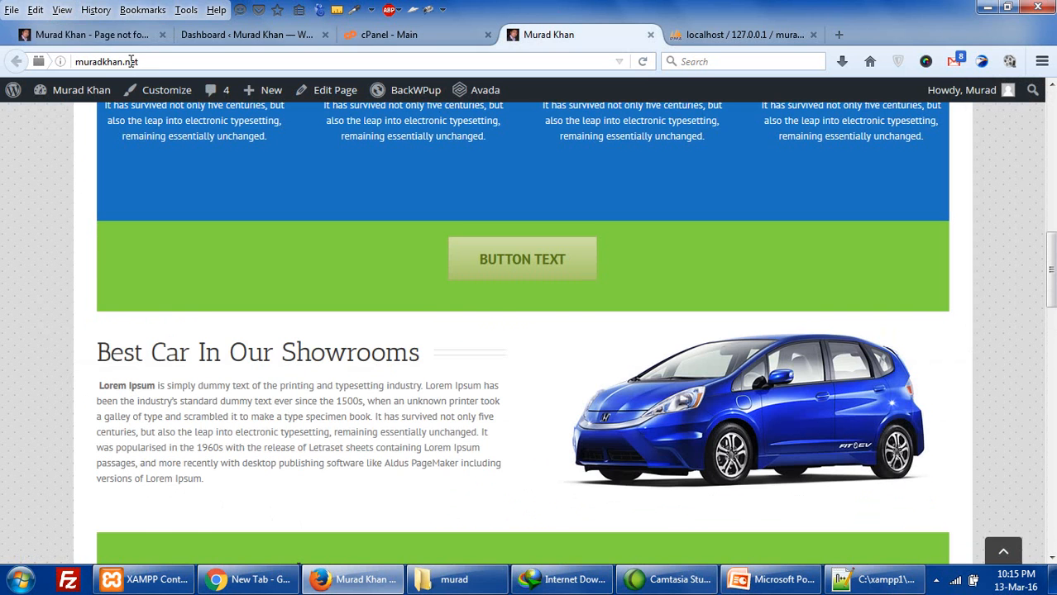
left_click(104, 35)
left_click(141, 63)
key("ctrl+c")
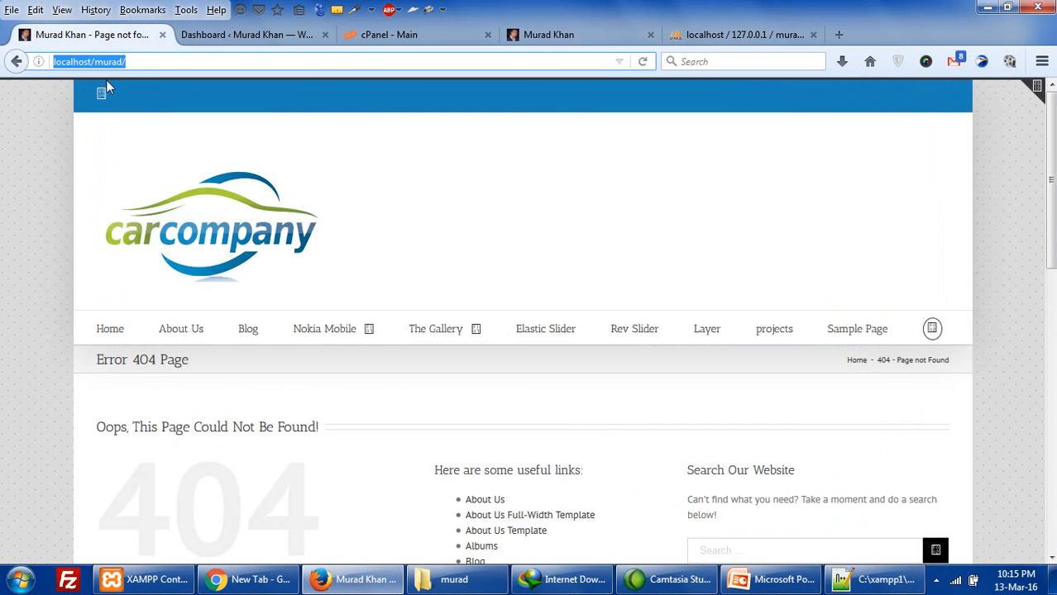
left_click(164, 61)
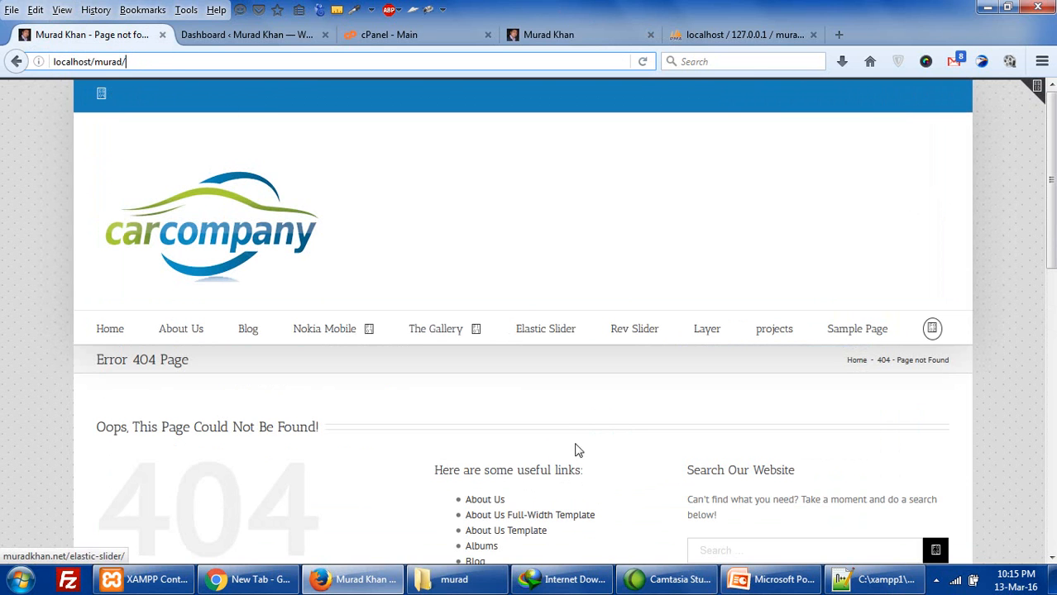
left_click(740, 38)
scroll(91, 389, "down", 1)
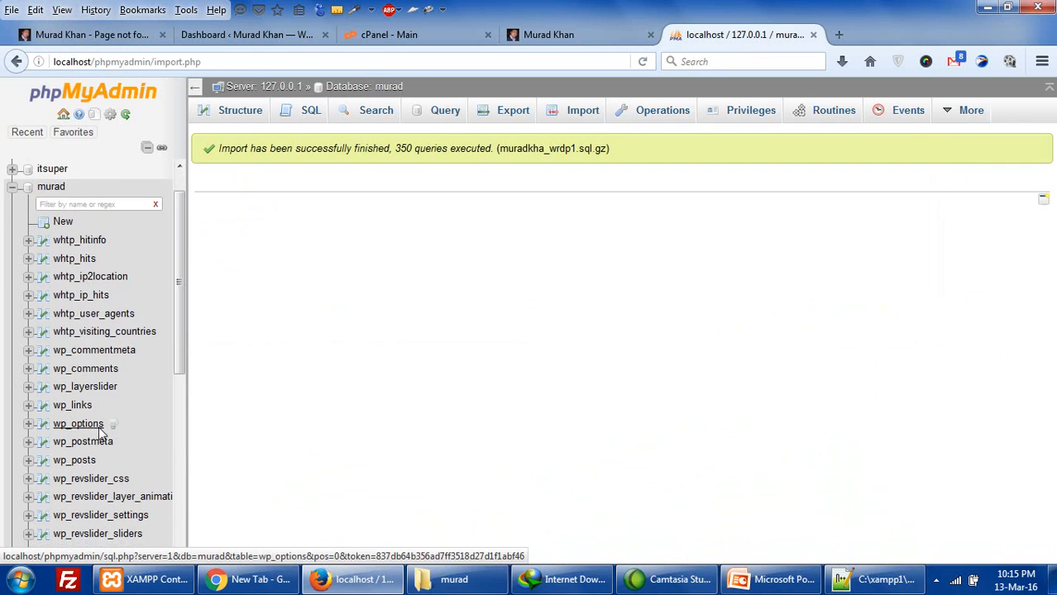
scroll(101, 432, "down", 2)
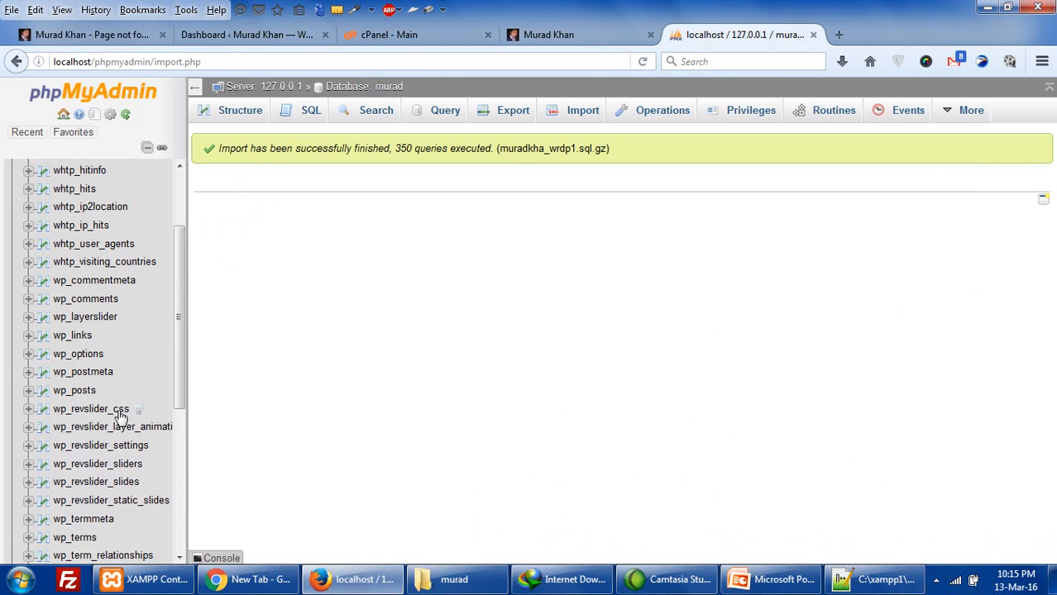
left_click(86, 362)
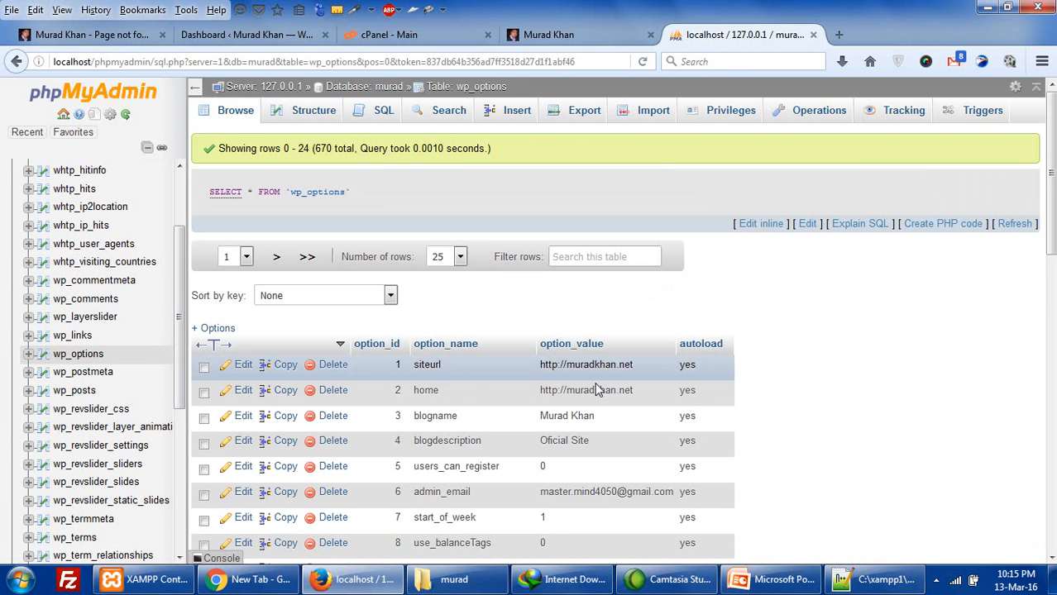
left_click(242, 365)
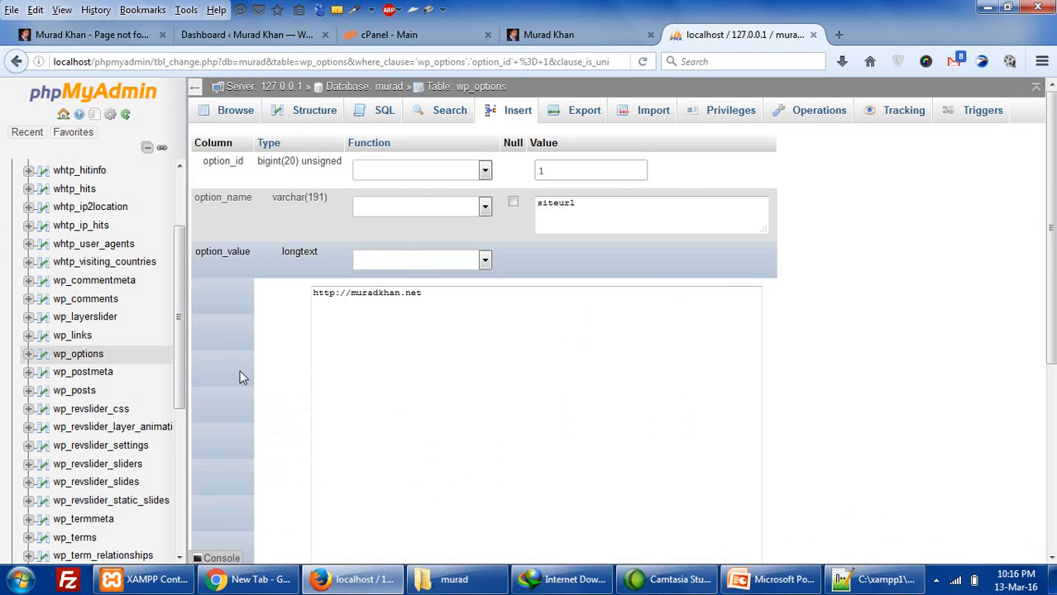
left_click(392, 293)
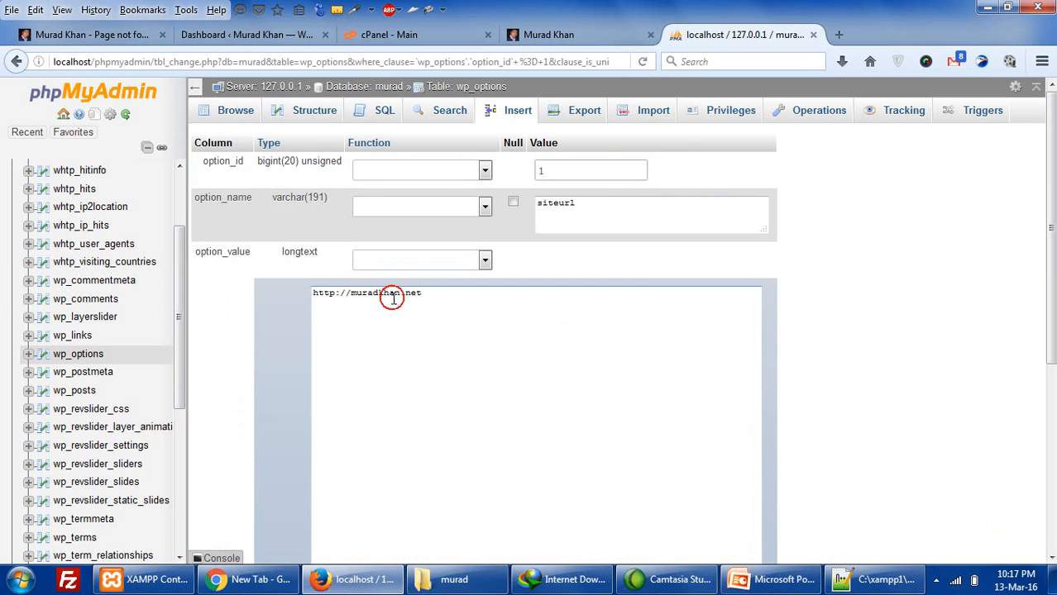
left_click(134, 34)
right_click(134, 64)
left_click(163, 117)
left_click(691, 37)
left_click_drag(440, 293, 302, 290)
key("ctrl+v")
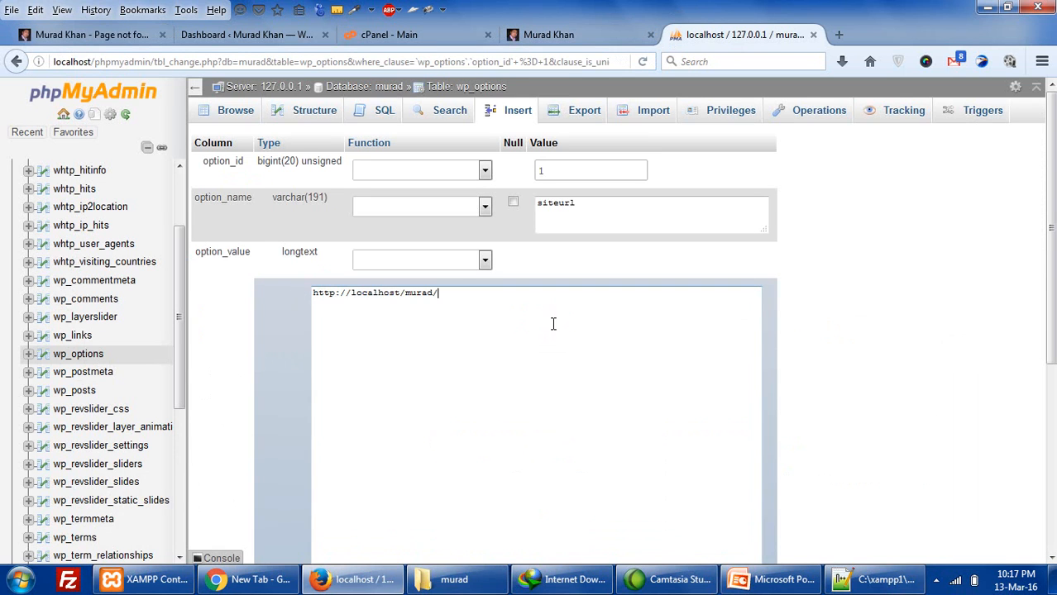
scroll(554, 323, "down", 5)
left_click(439, 481)
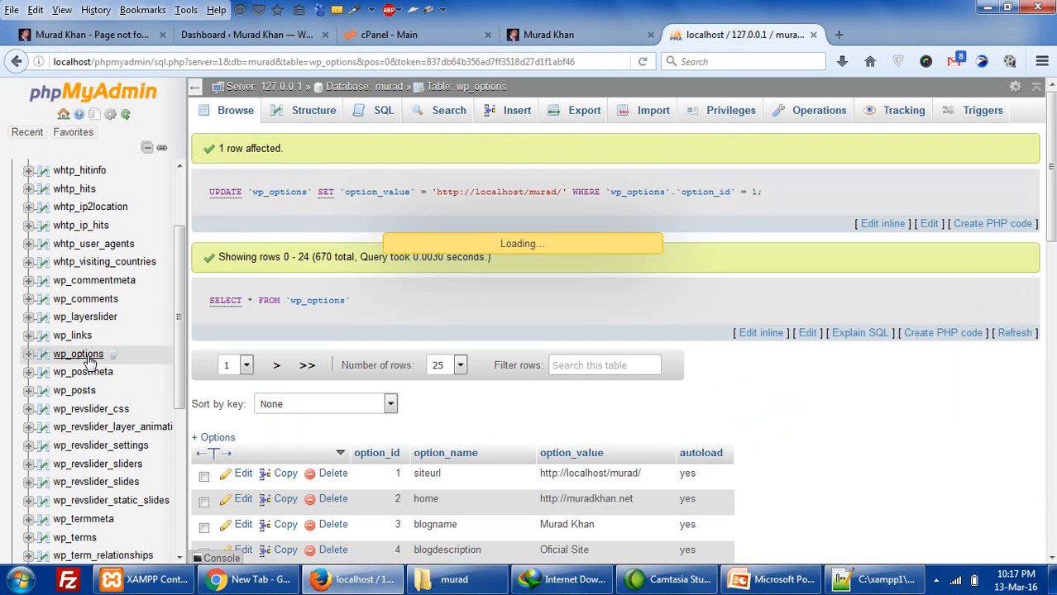
scroll(554, 413, "down", 3)
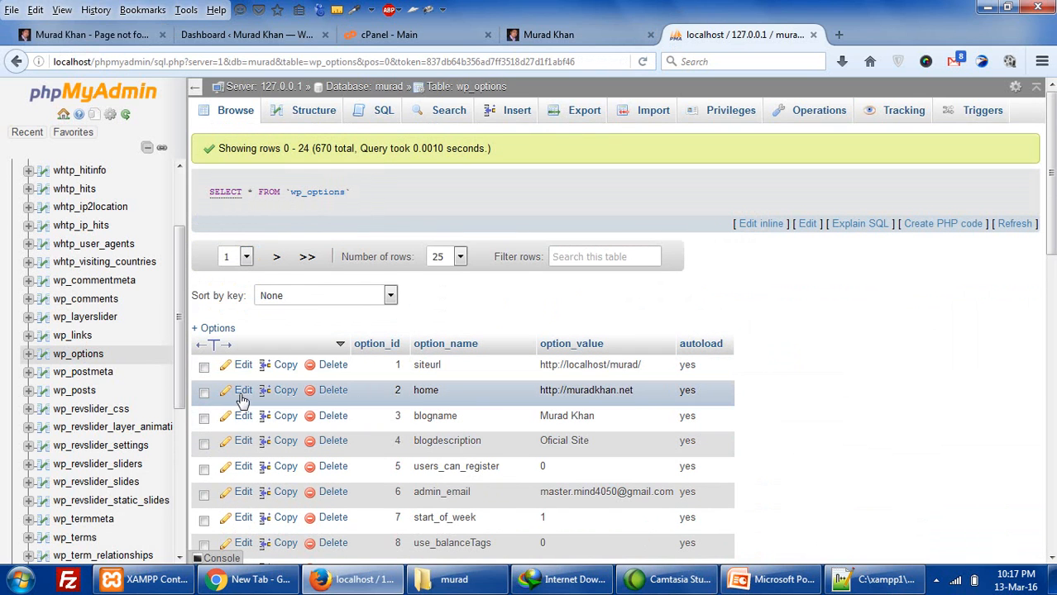
left_click(240, 400)
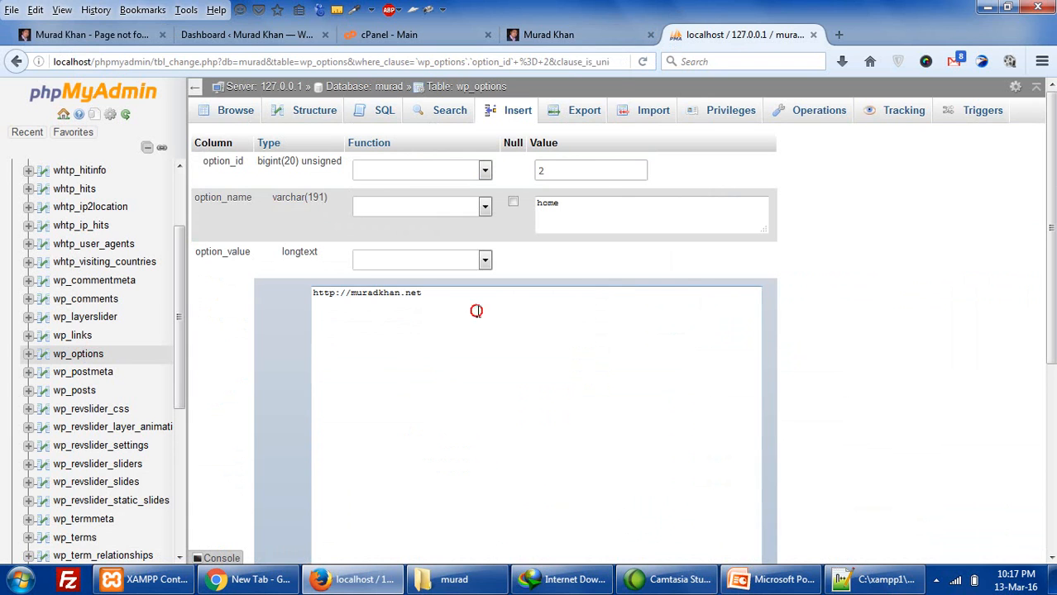
left_click_drag(476, 311, 333, 291)
left_click_drag(427, 293, 258, 277)
key("ctrl+v")
scroll(414, 337, "down", 10)
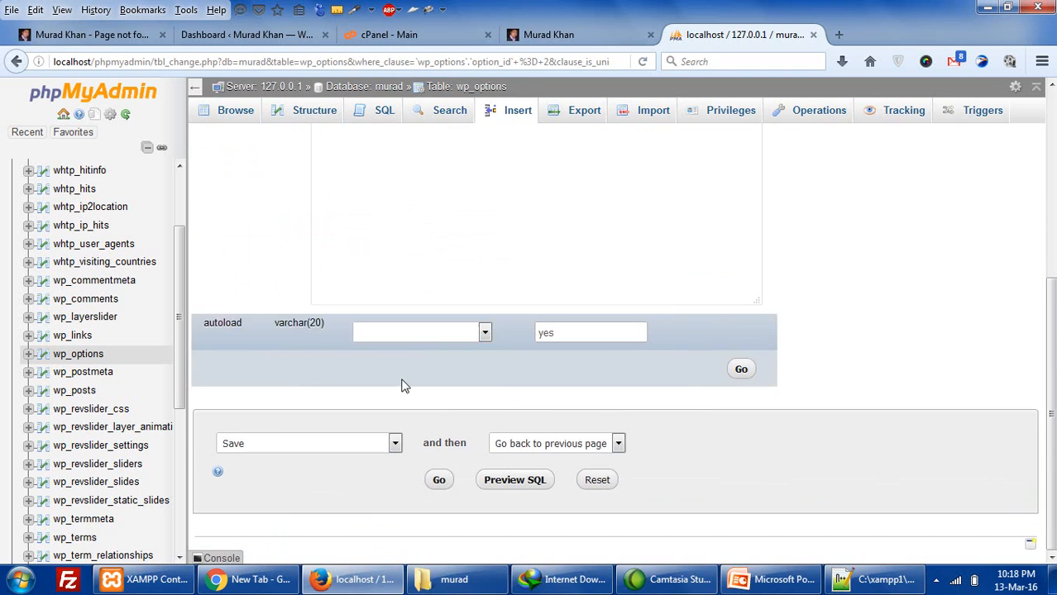
left_click(437, 479)
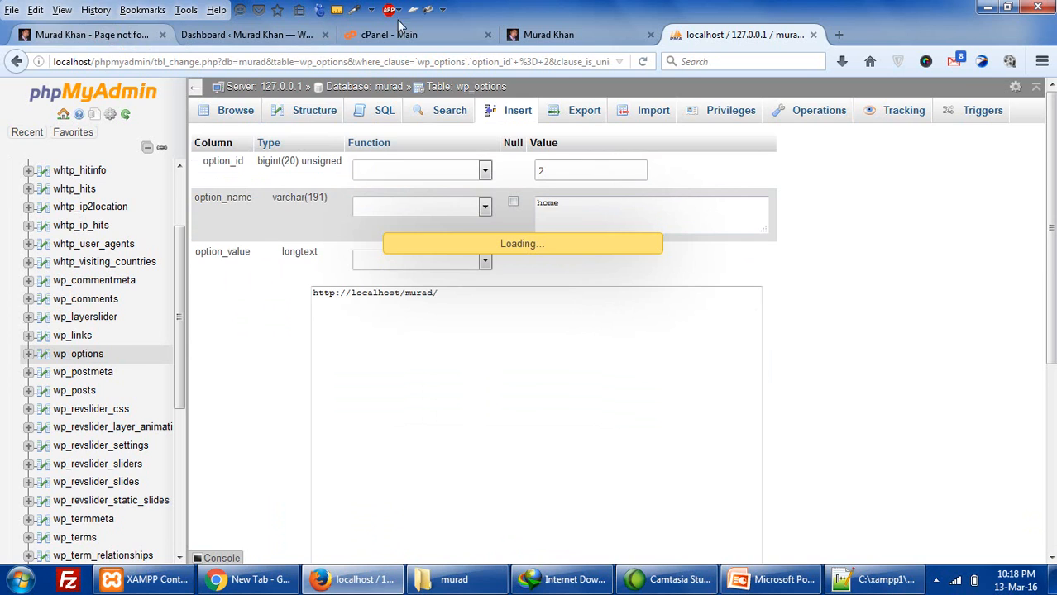
key("ctrl+Tab")
left_click(645, 62)
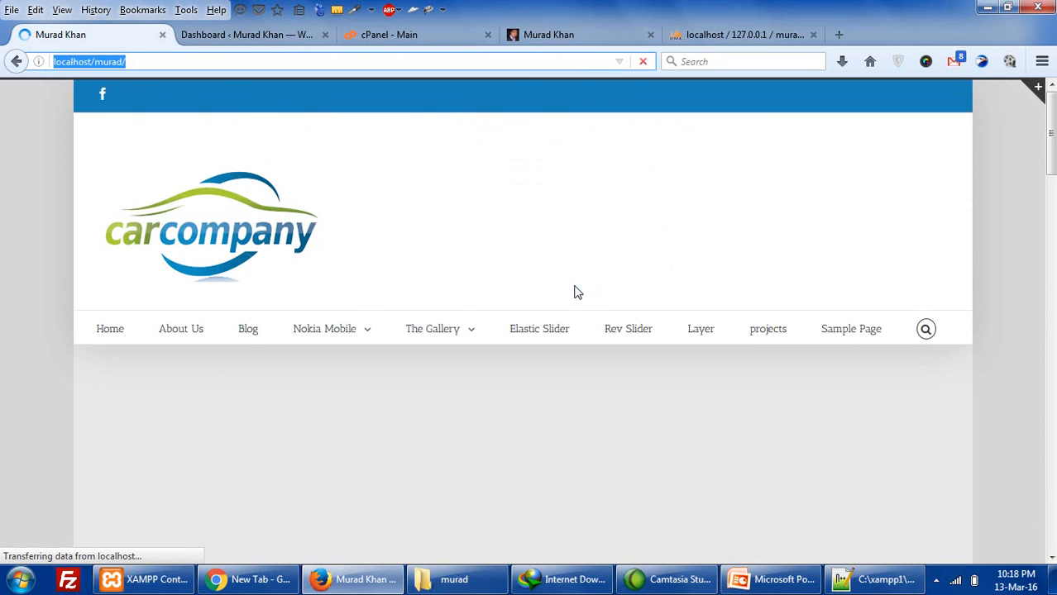
- With the car homepage now loading, go to localhost/murad/wp-admin to reach the login page
left_click_drag(1052, 124, 1056, 29)
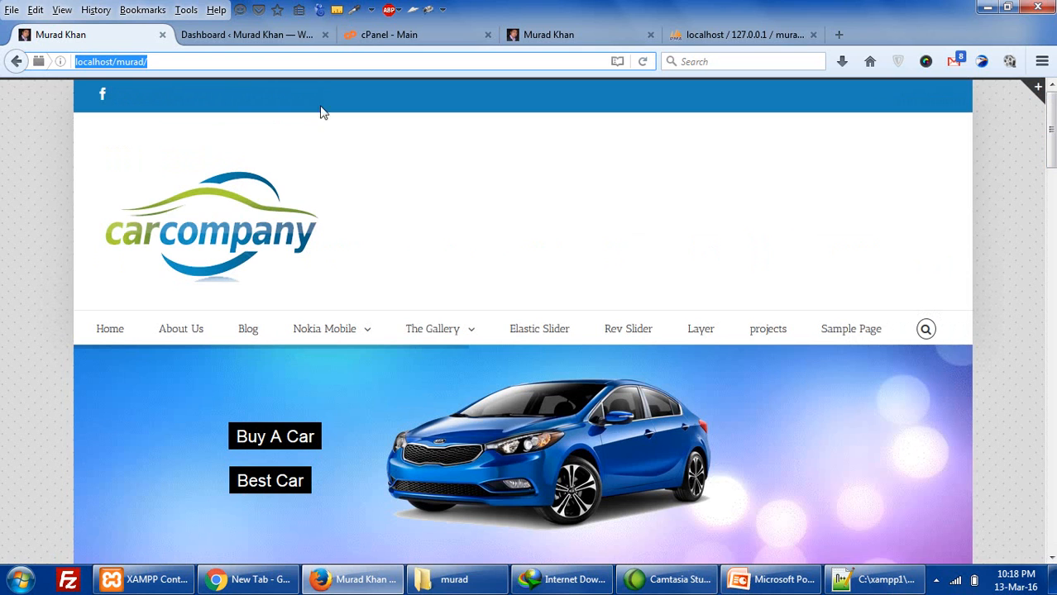
left_click(327, 63)
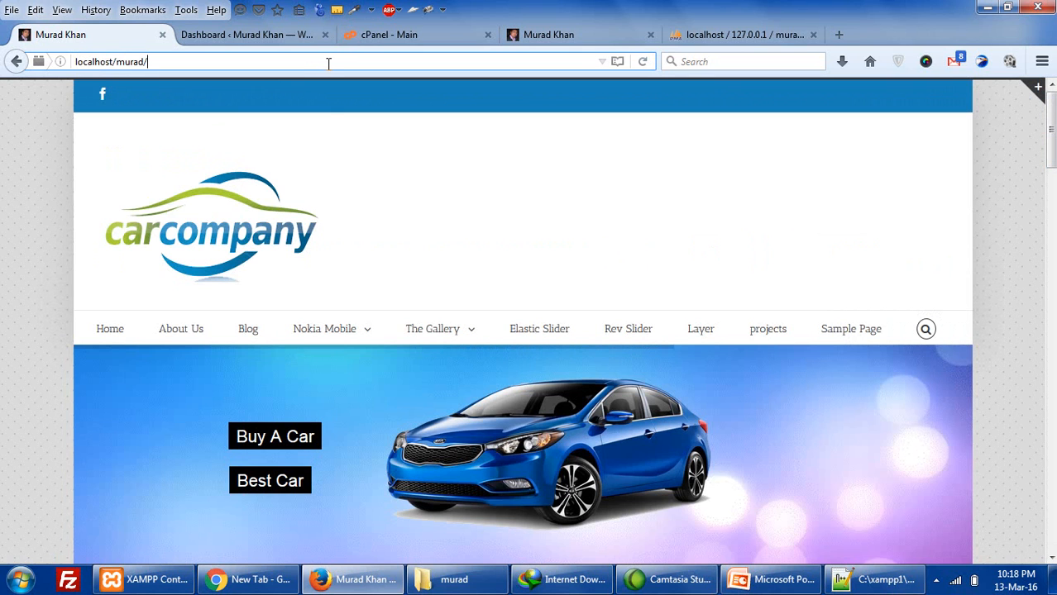
type("/wp")
key("BackSpace")
key("BackSpace")
key("BackSpace")
type("-ad")
key("BackSpace")
key("BackSpace")
key("BackSpace")
type("wp-admin")
key("Return")
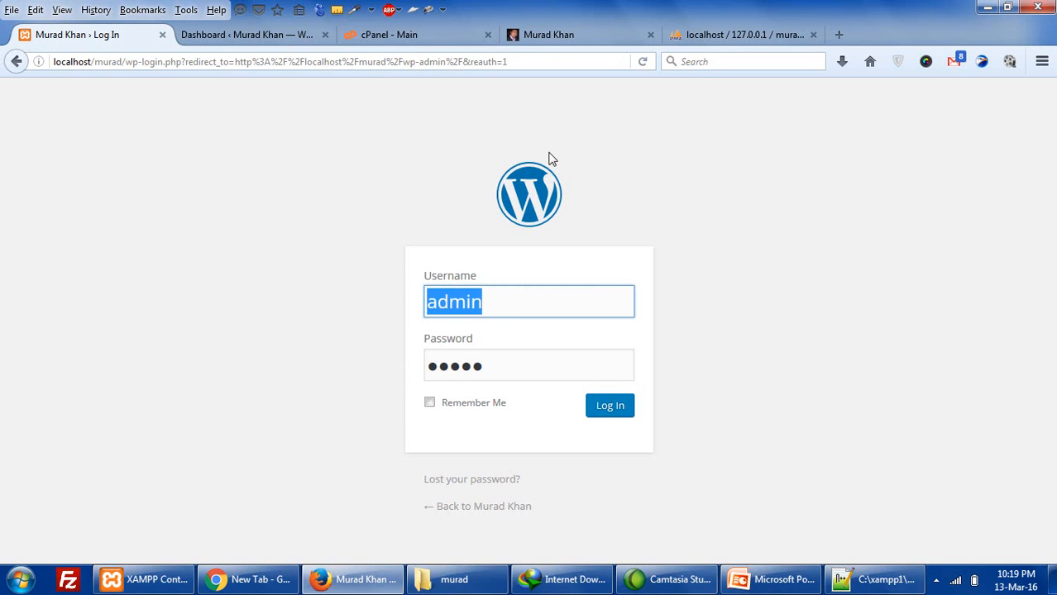
- Edit user 1 in wp_users, replacing user_pass with a new password hashed by the MD5 function
left_click(702, 33)
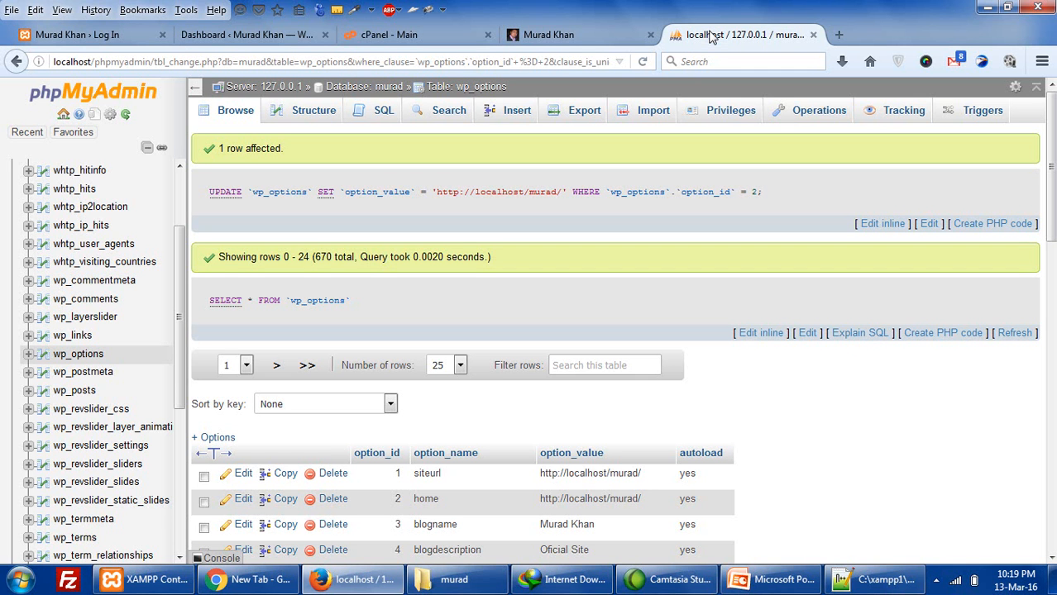
scroll(133, 387, "down", 5)
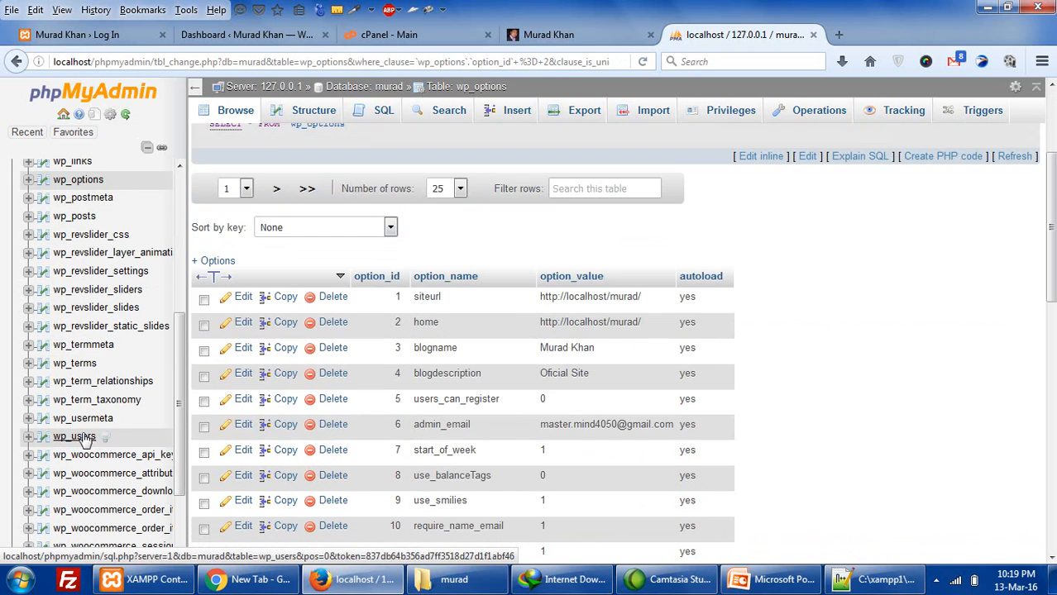
left_click(83, 437)
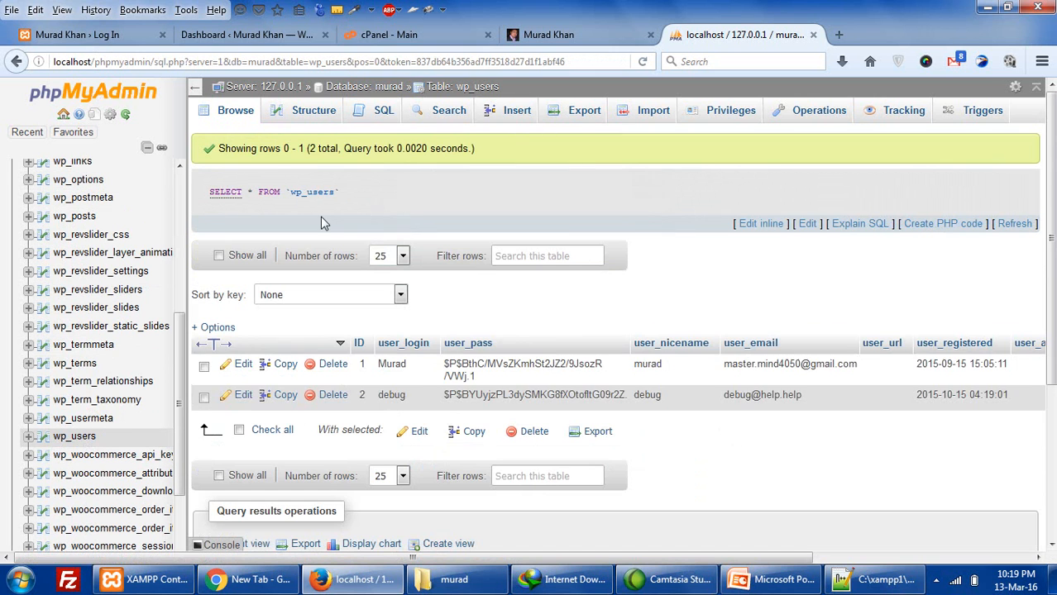
left_click(243, 366)
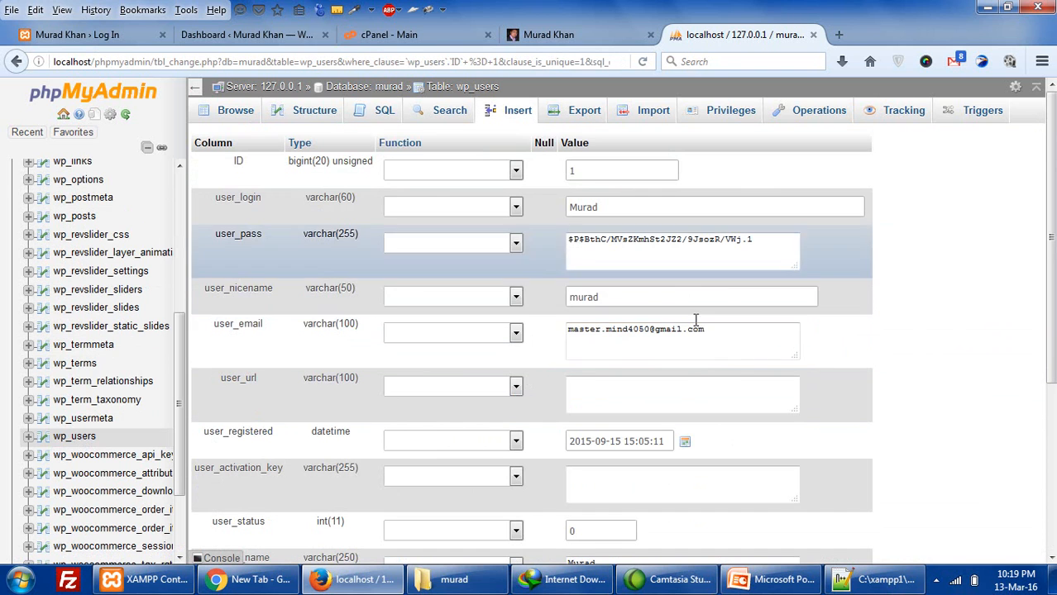
left_click_drag(751, 239, 555, 230)
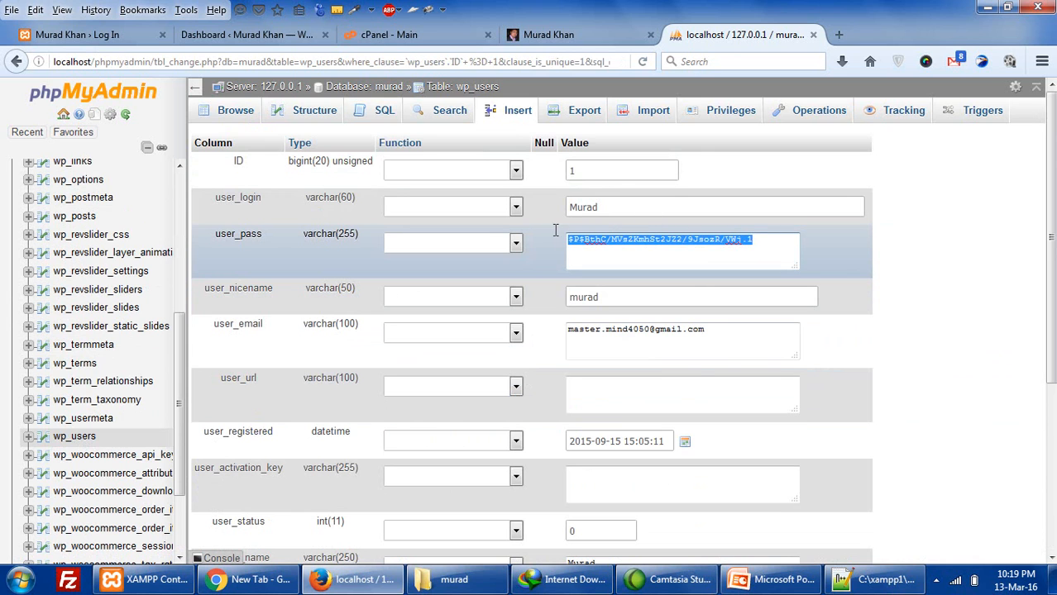
type("123")
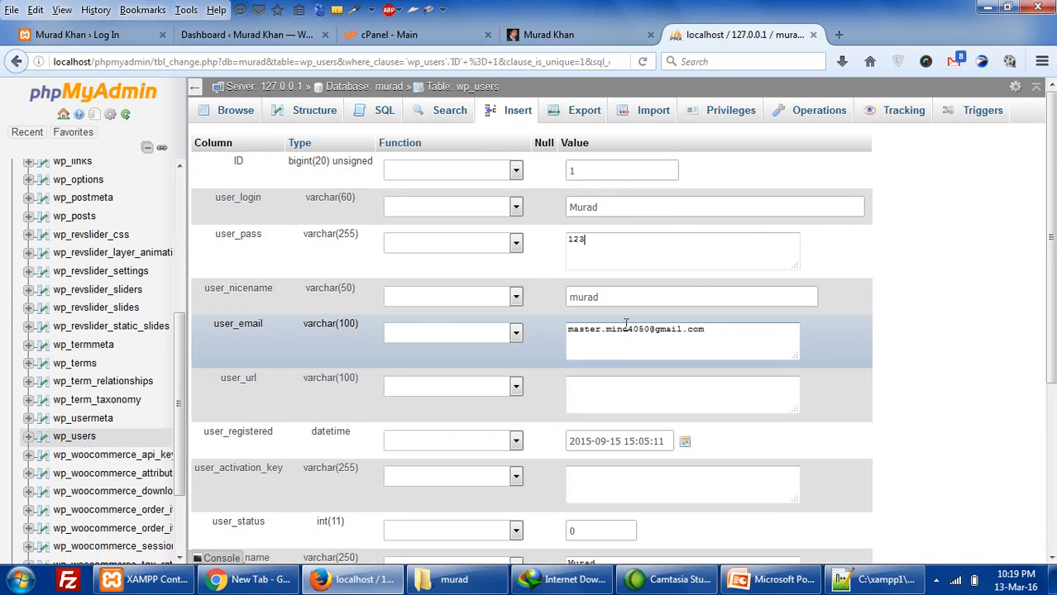
type("45")
left_click(515, 239)
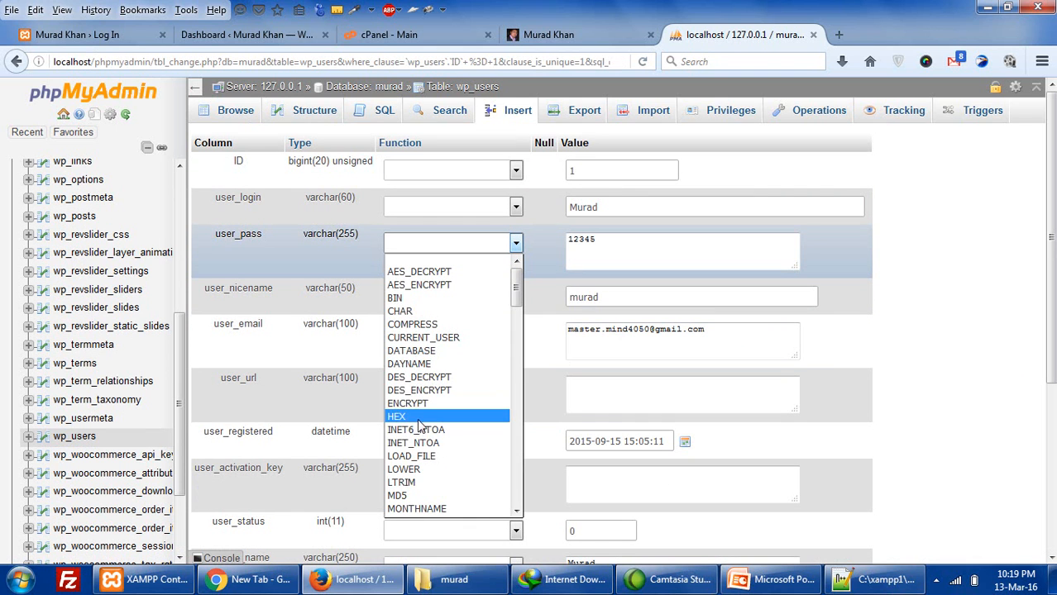
left_click(417, 494)
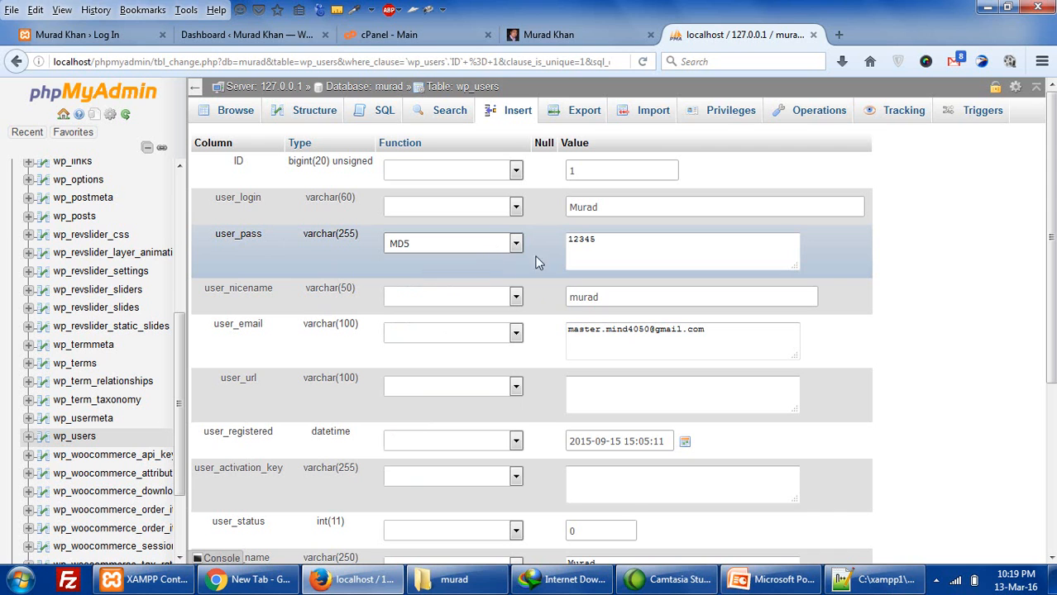
- Save the user record and check the new password hash stored in row 1
left_click(612, 243)
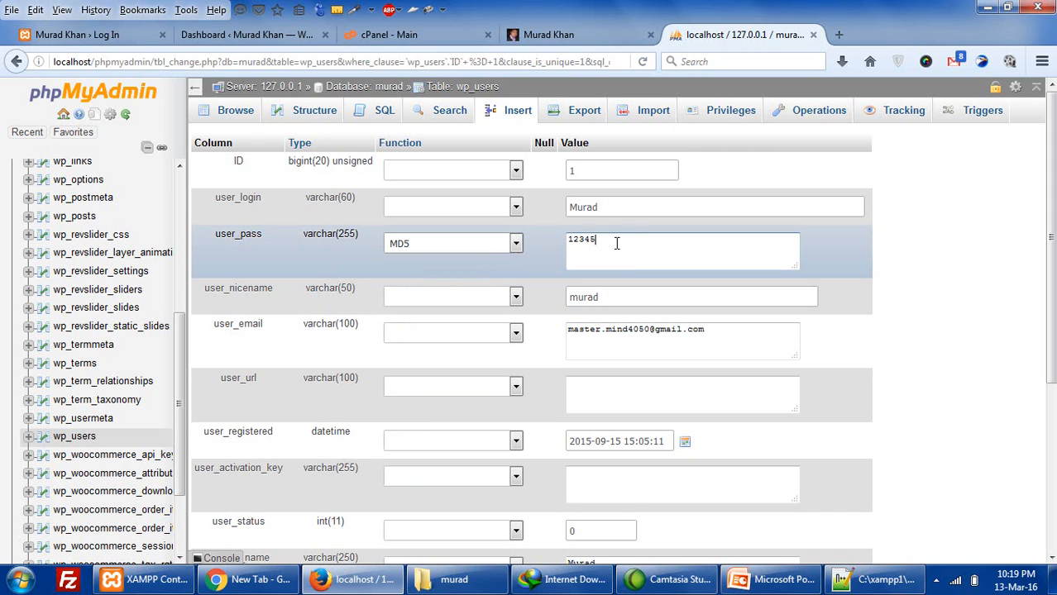
left_click(594, 244)
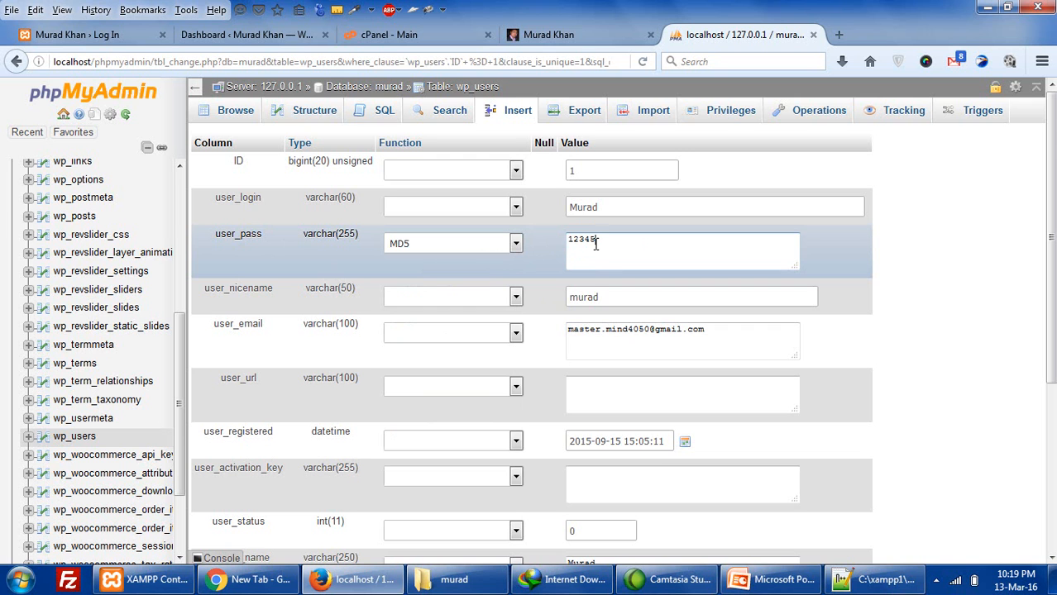
scroll(372, 429, "down", 5)
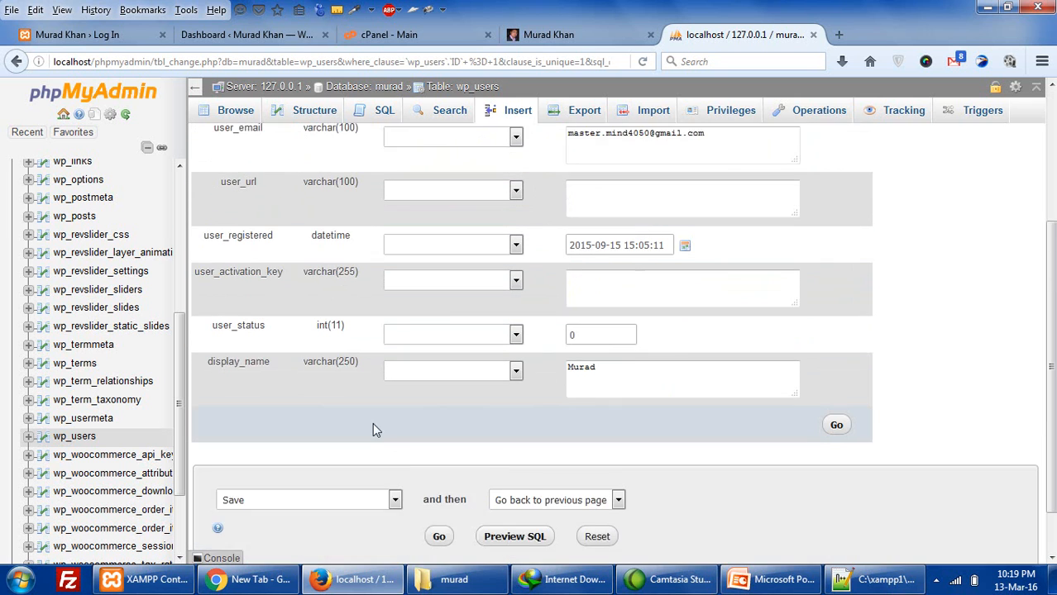
scroll(374, 429, "down", 1)
left_click(445, 489)
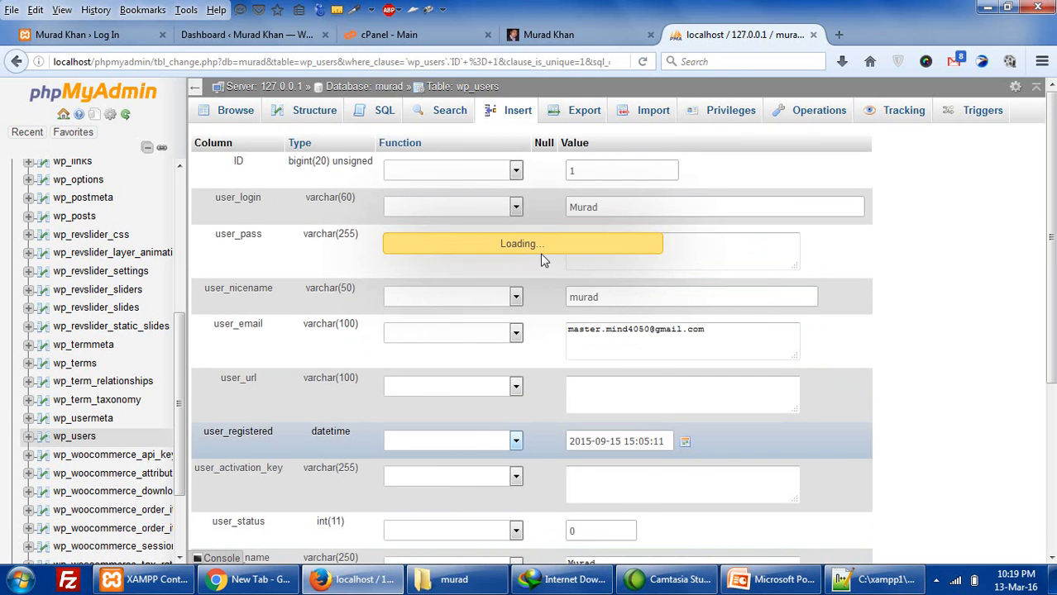
scroll(530, 337, "down", 3)
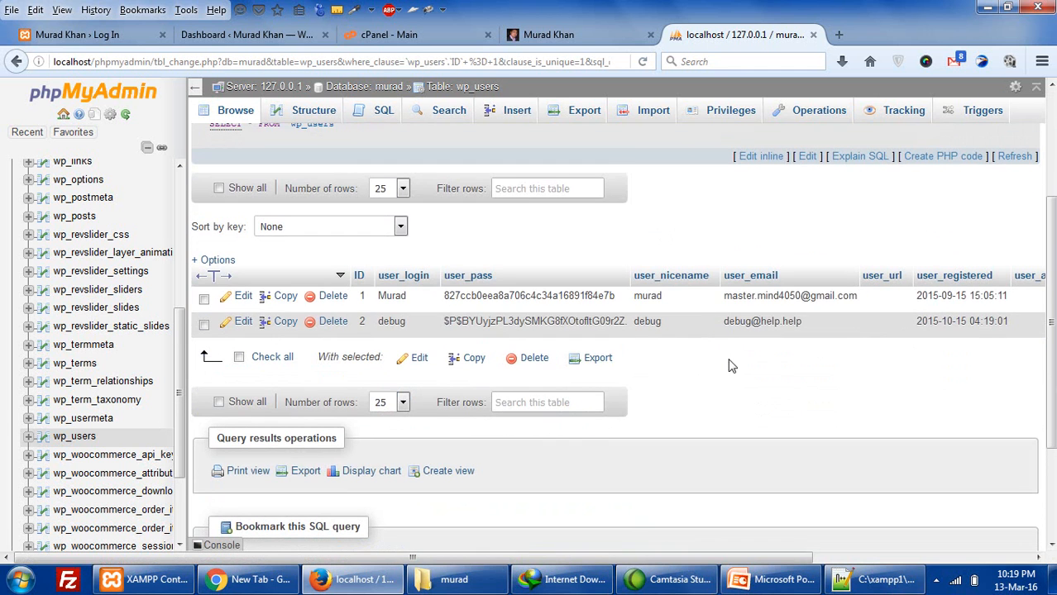
left_click_drag(613, 295, 448, 300)
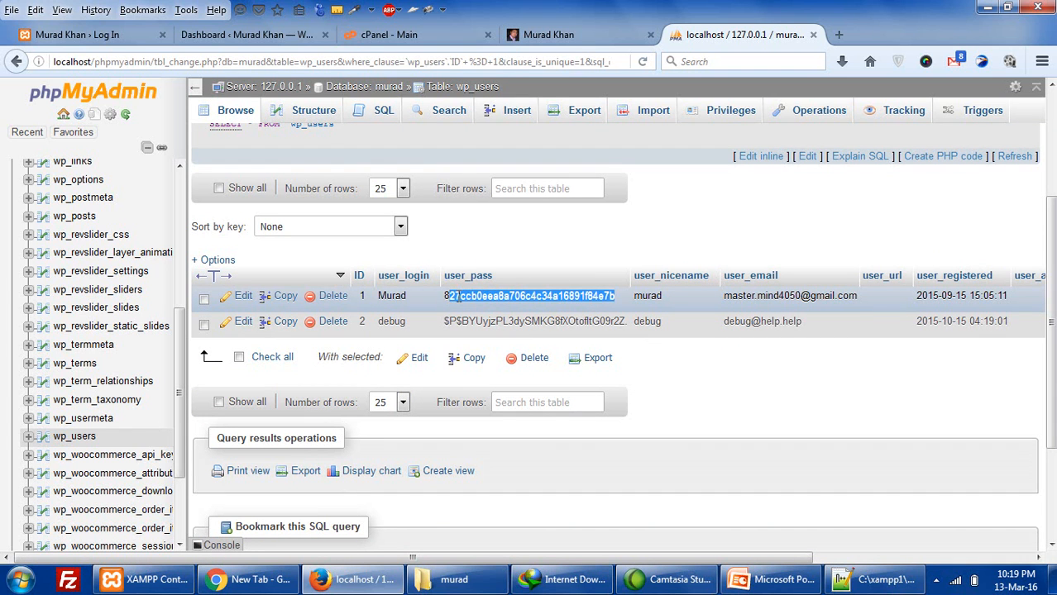
left_click(644, 292)
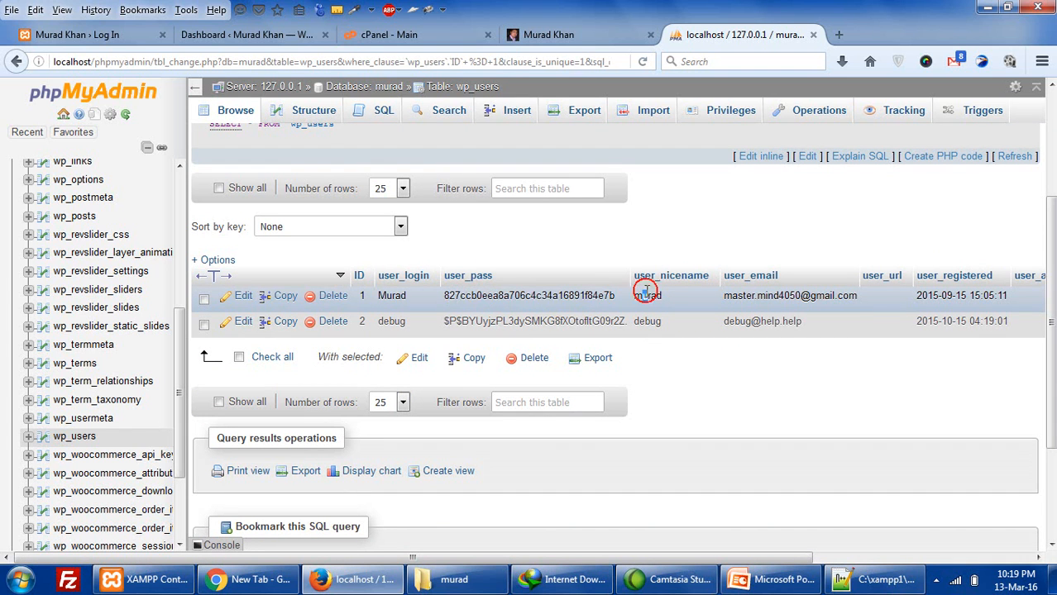
- Reopen user 1's record to inspect its user_login and user_nicename values
left_click(239, 299)
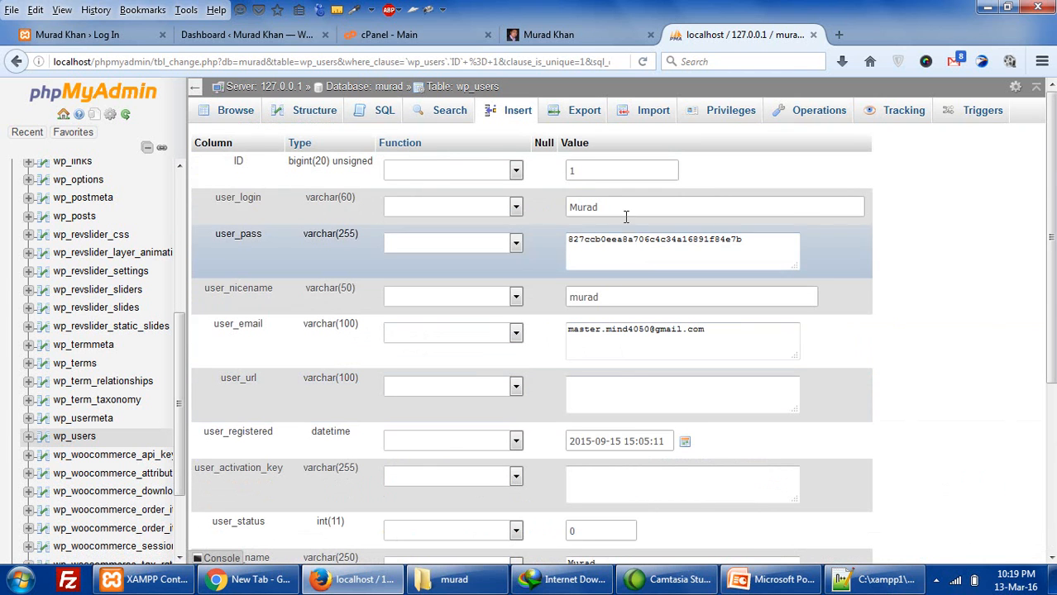
left_click_drag(625, 207, 548, 196)
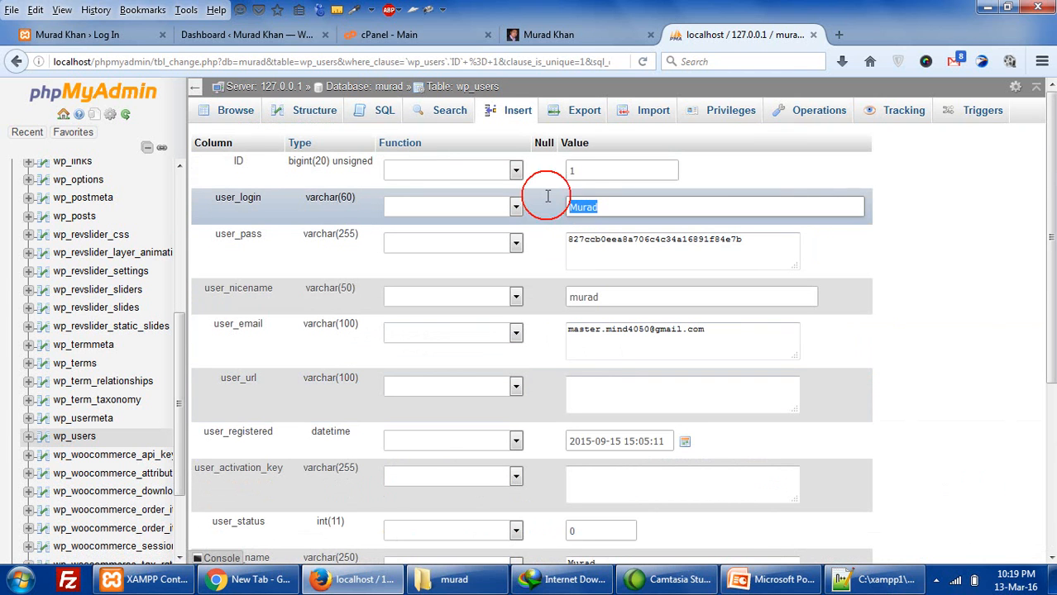
left_click_drag(610, 298, 560, 290)
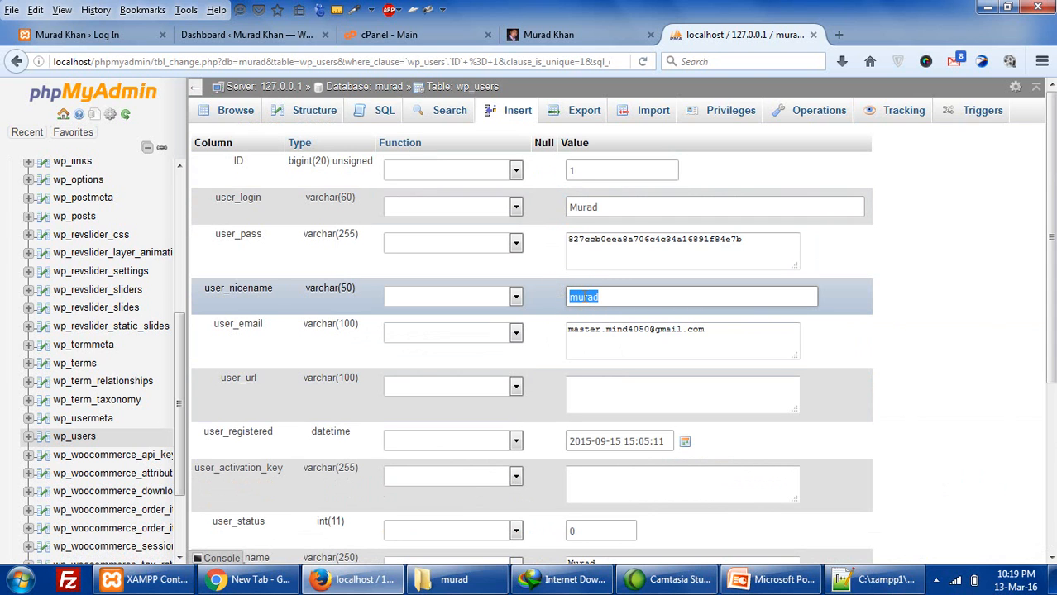
left_click_drag(618, 207, 577, 207)
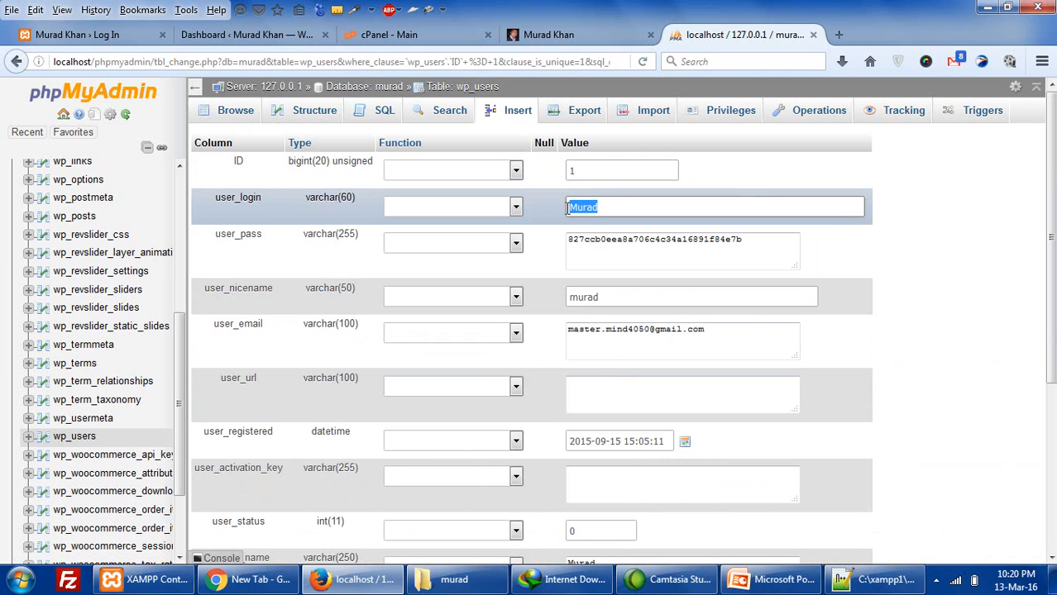
left_click(607, 297)
left_click(606, 208)
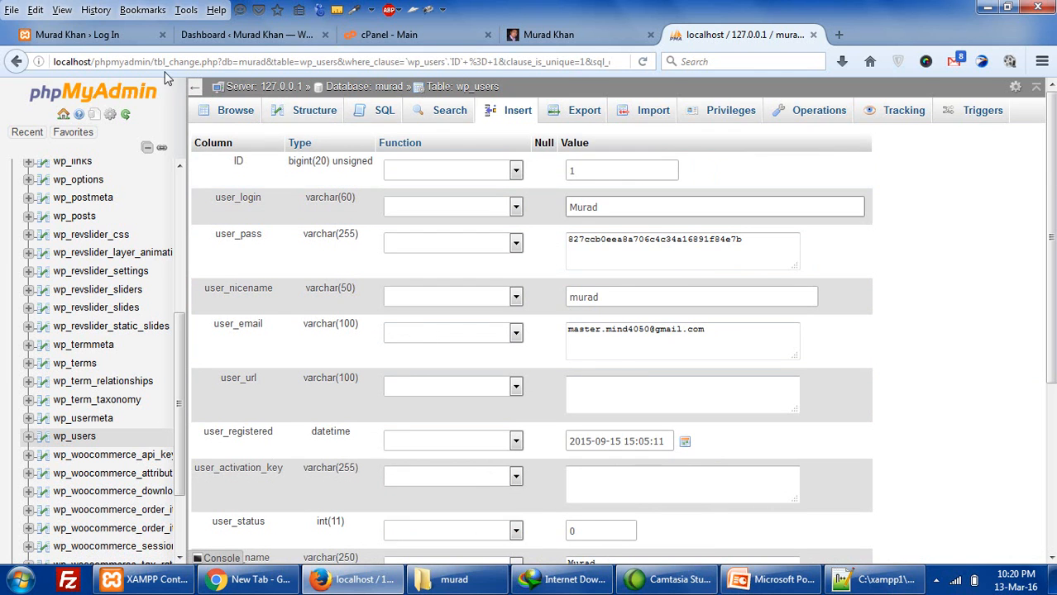
left_click(116, 35)
- Log in to the local wp-login with the site username and new password, then view the live dashboard
type("murad")
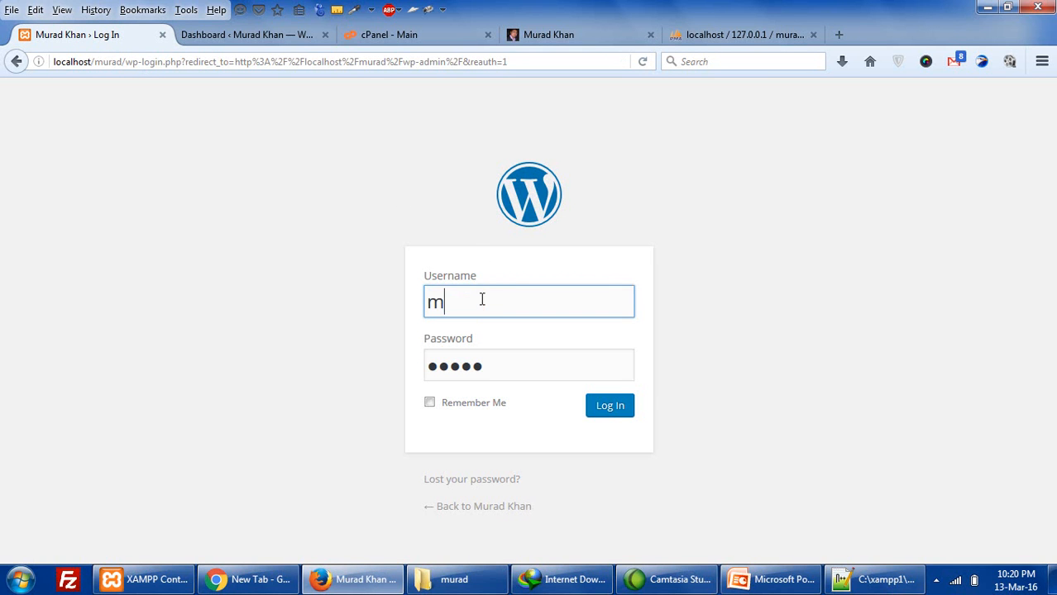
key("Tab")
type("admin")
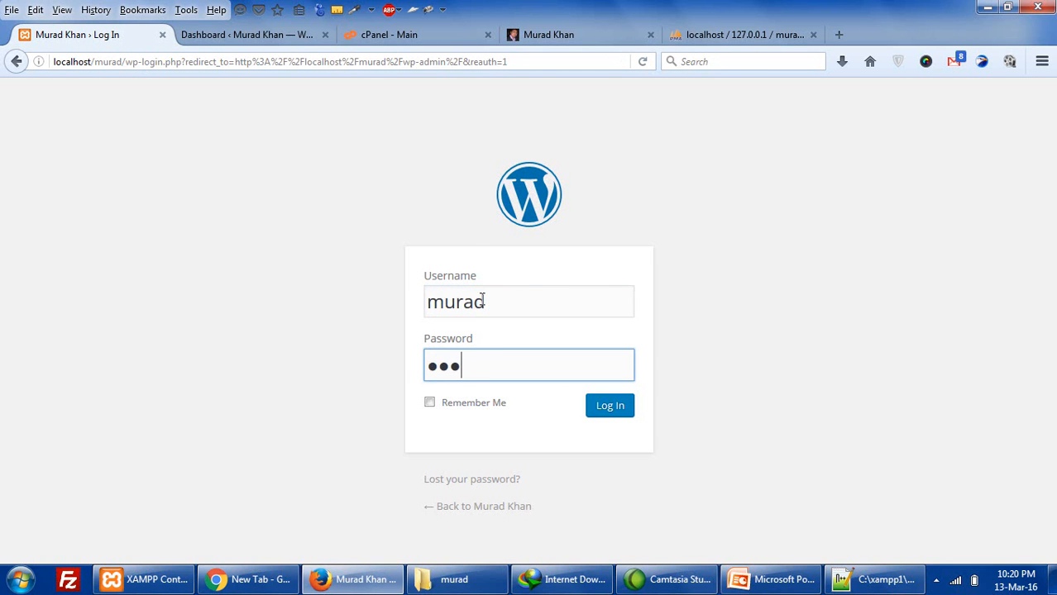
key("Return")
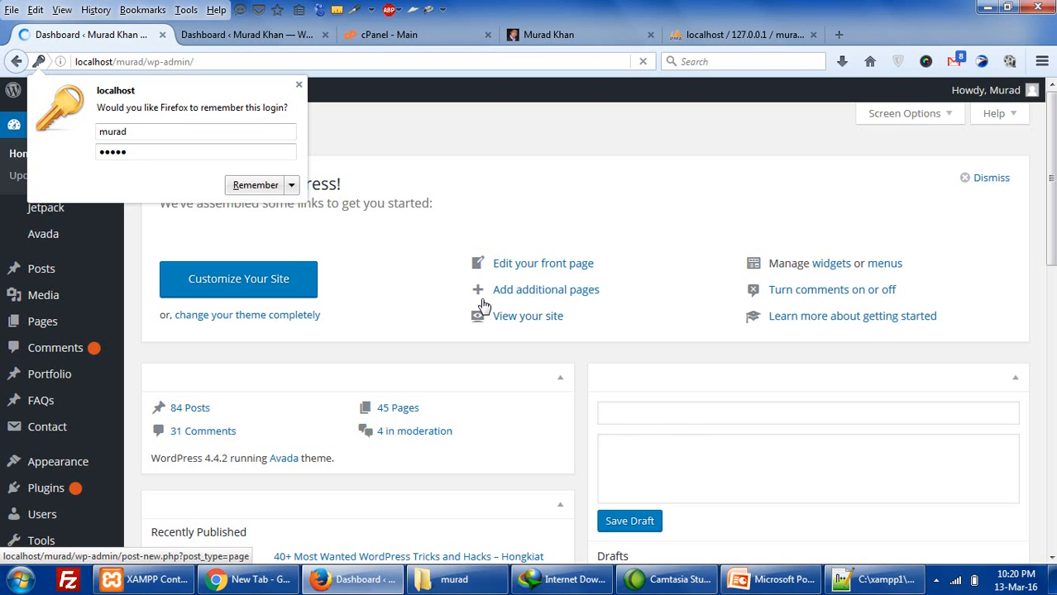
left_click(299, 85)
scroll(134, 373, "down", 5)
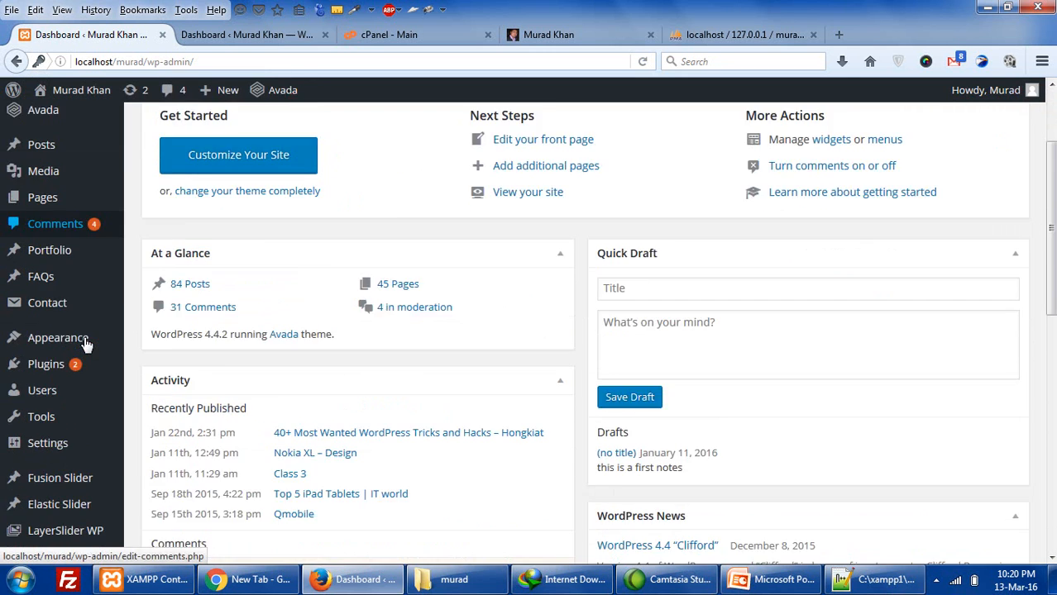
left_click(238, 35)
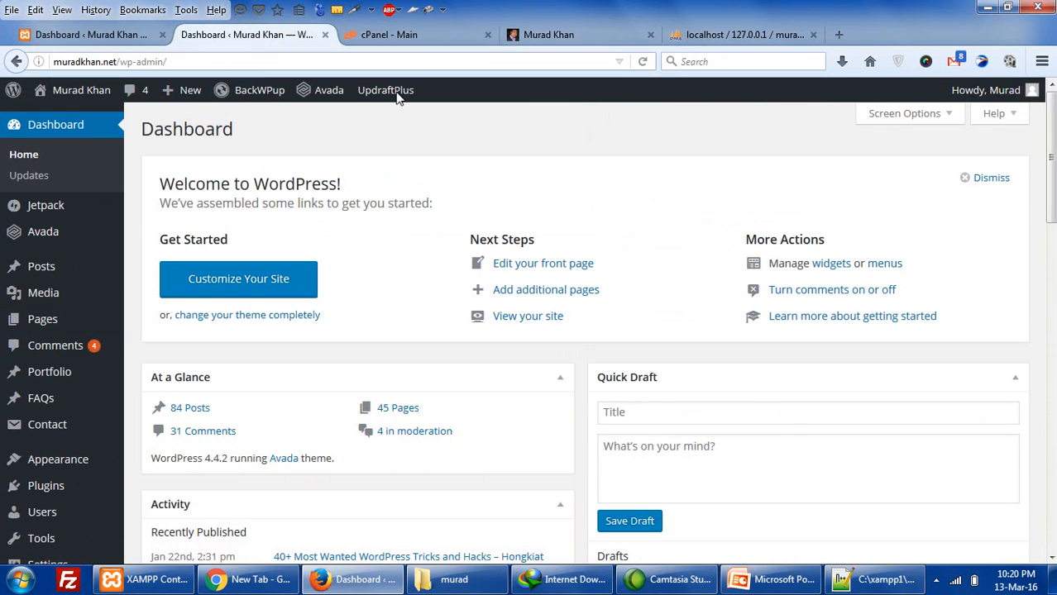
- Log out of the live WordPress site and open its Lost Password page
mouse_move(993, 90)
left_click(935, 169)
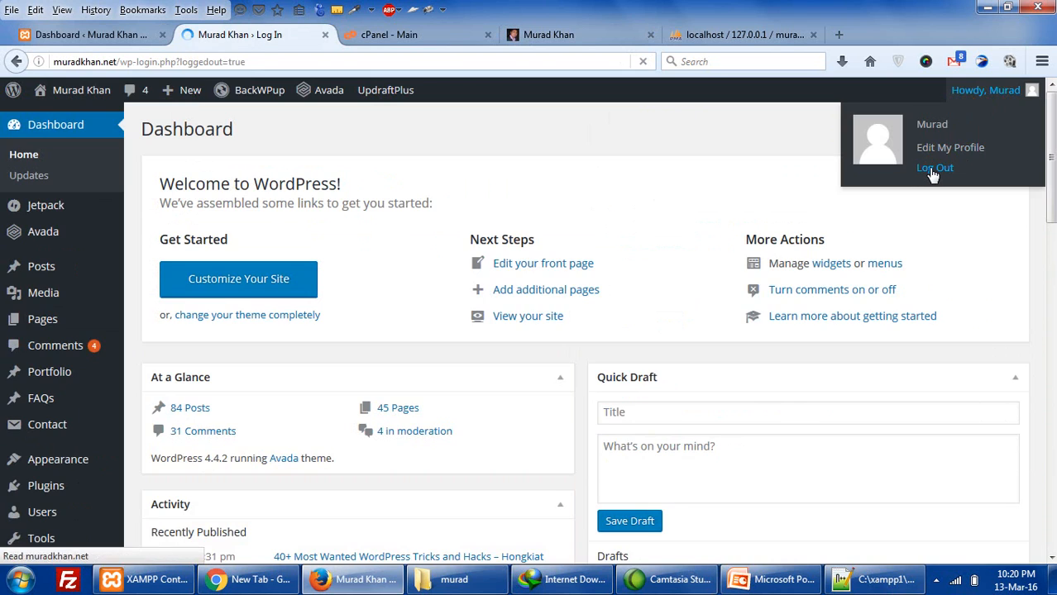
scroll(458, 511, "down", 1)
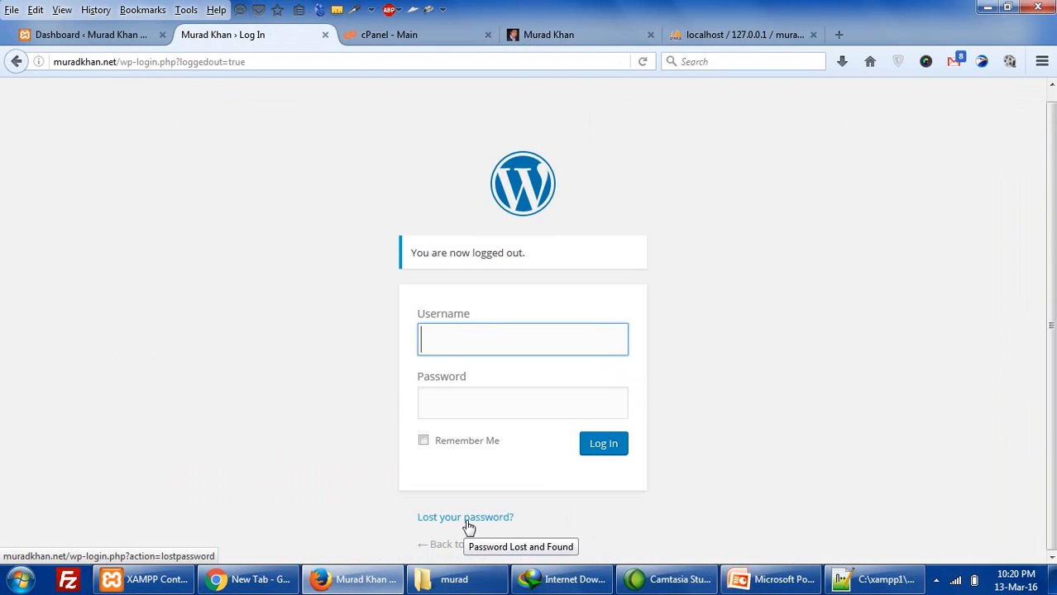
left_click(470, 521)
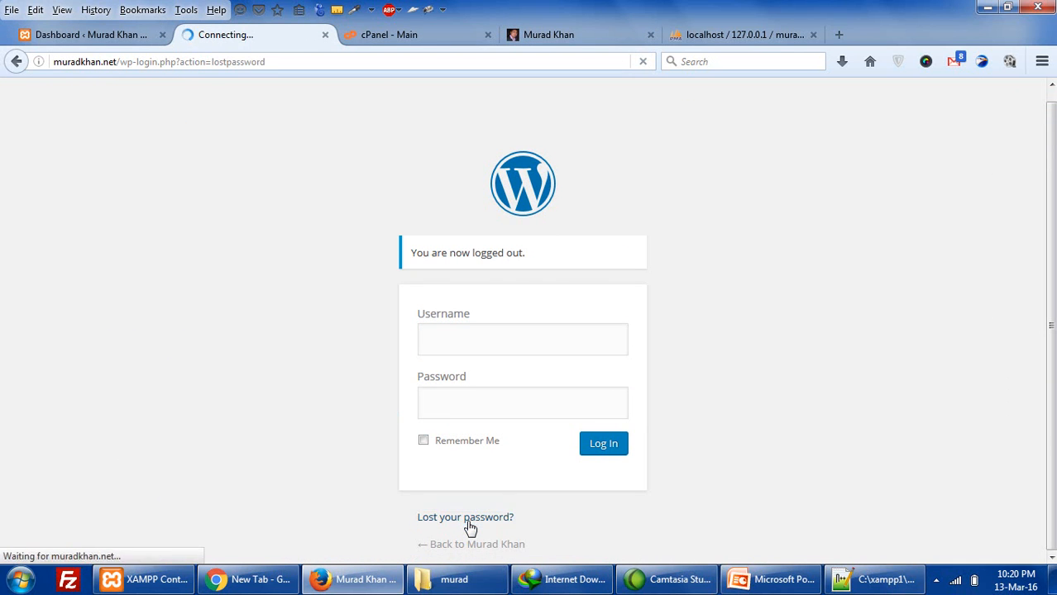
left_click(488, 378)
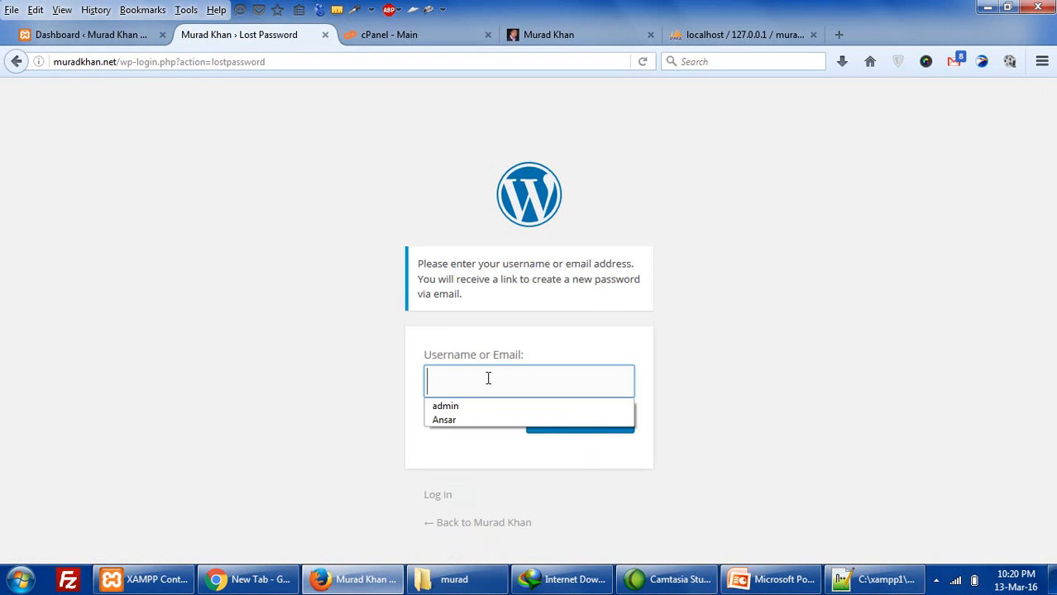
left_click(514, 341)
left_click(510, 375)
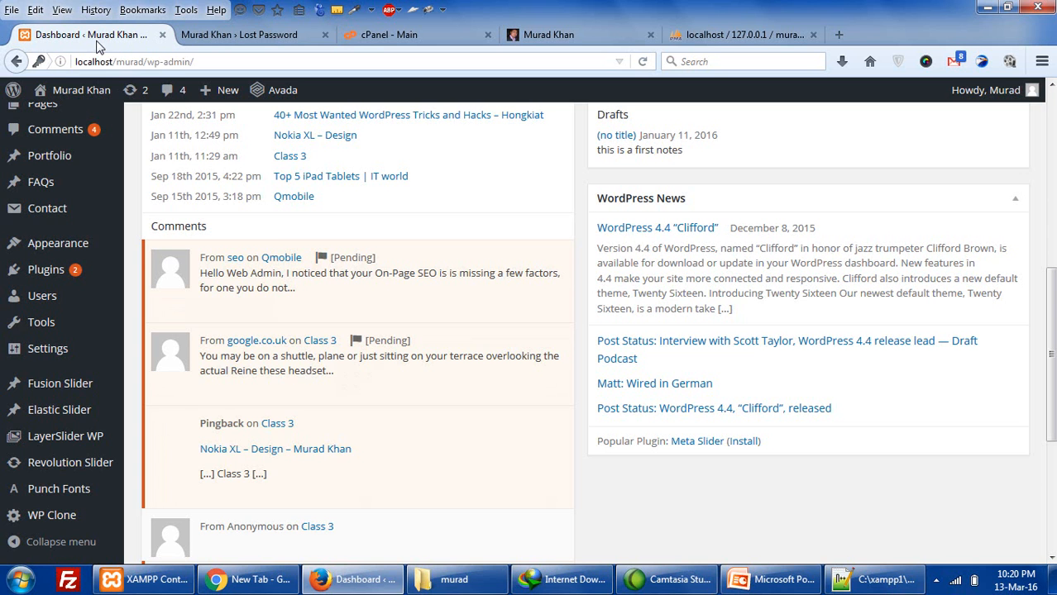
- Move through the local dashboard and phpMyAdmin tabs to reach the cPanel main page
left_click(93, 35)
left_click(440, 35)
left_click(709, 33)
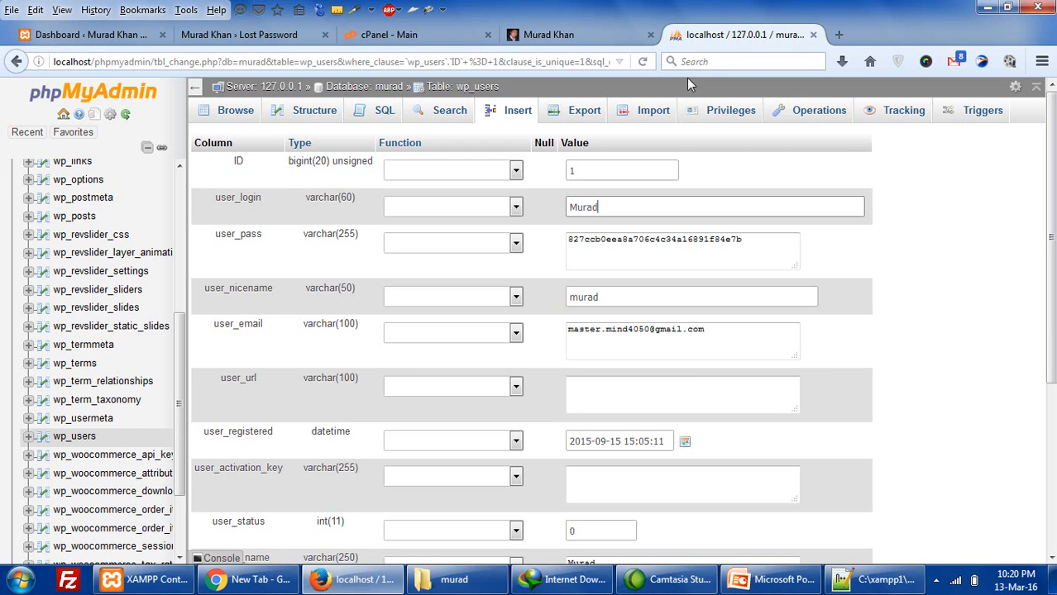
scroll(134, 331, "down", 5)
scroll(135, 374, "down", 2)
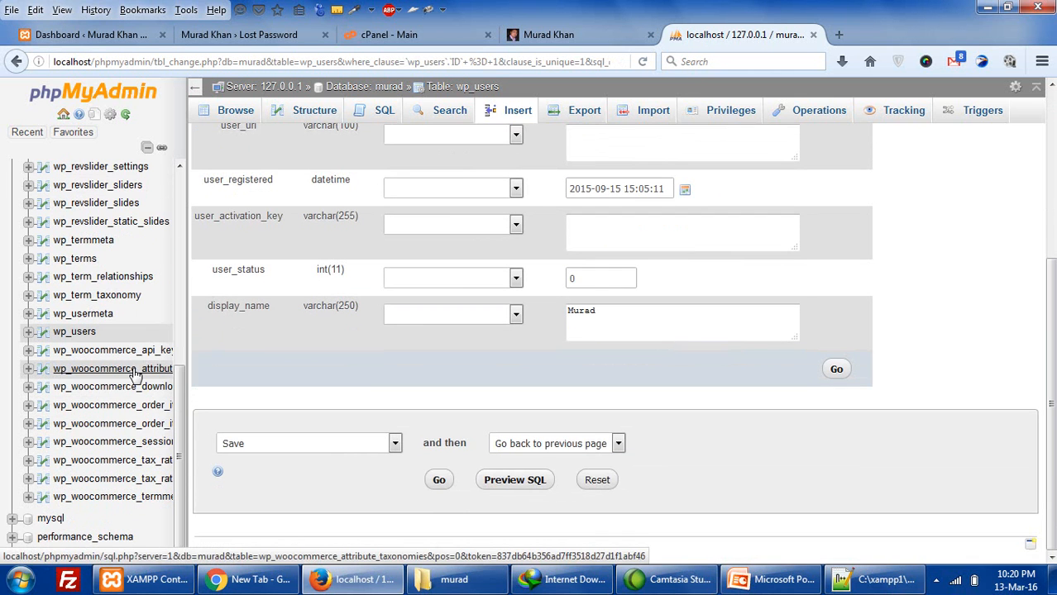
scroll(135, 374, "up", 10)
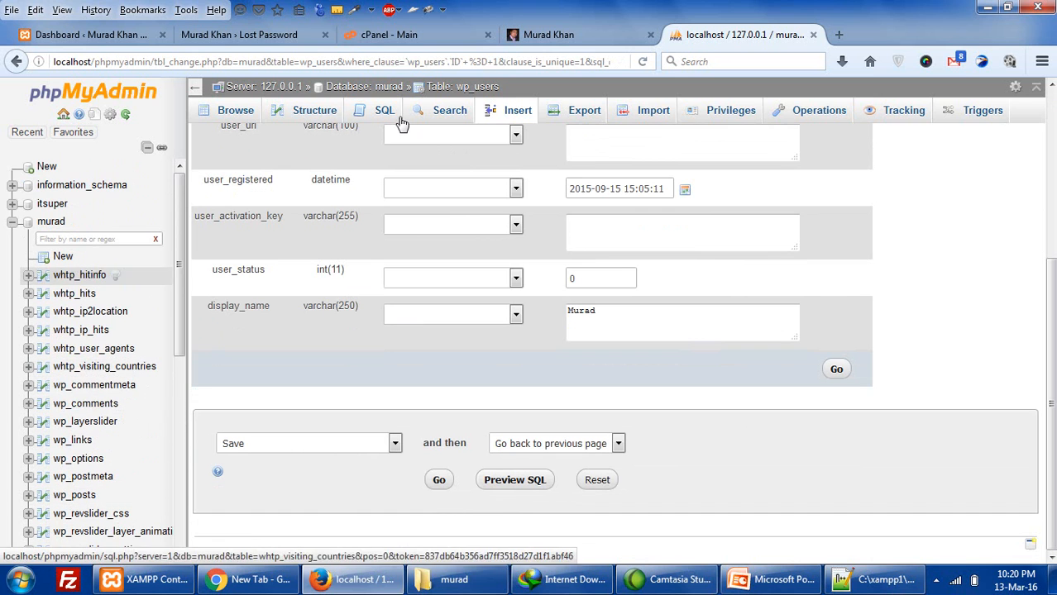
left_click(383, 40)
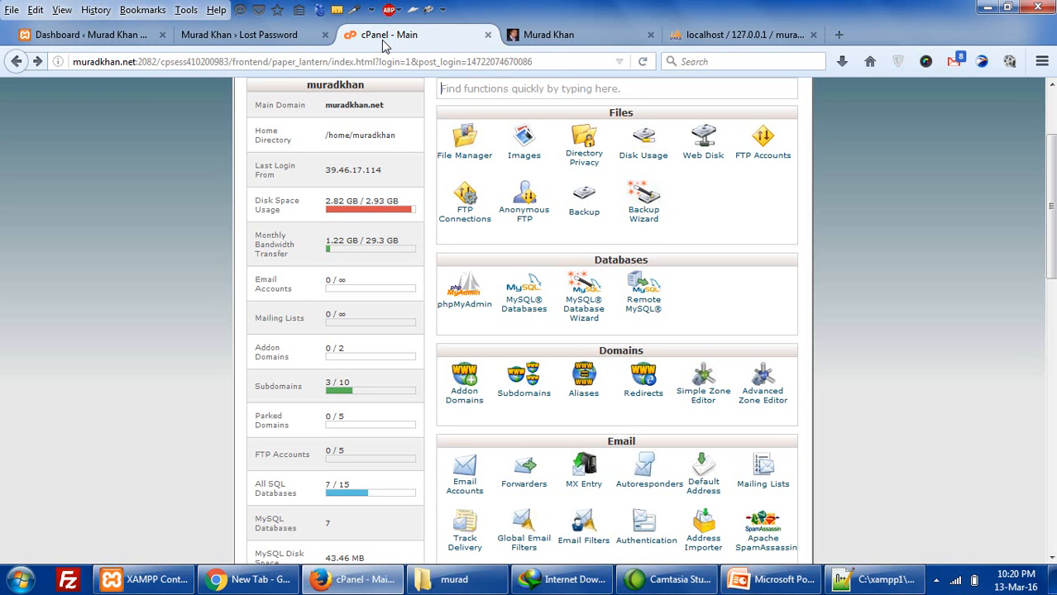
- Reload ghs.pw in Chrome, confirming it still lists only sitebackup.zip under Index of /
left_click(216, 578)
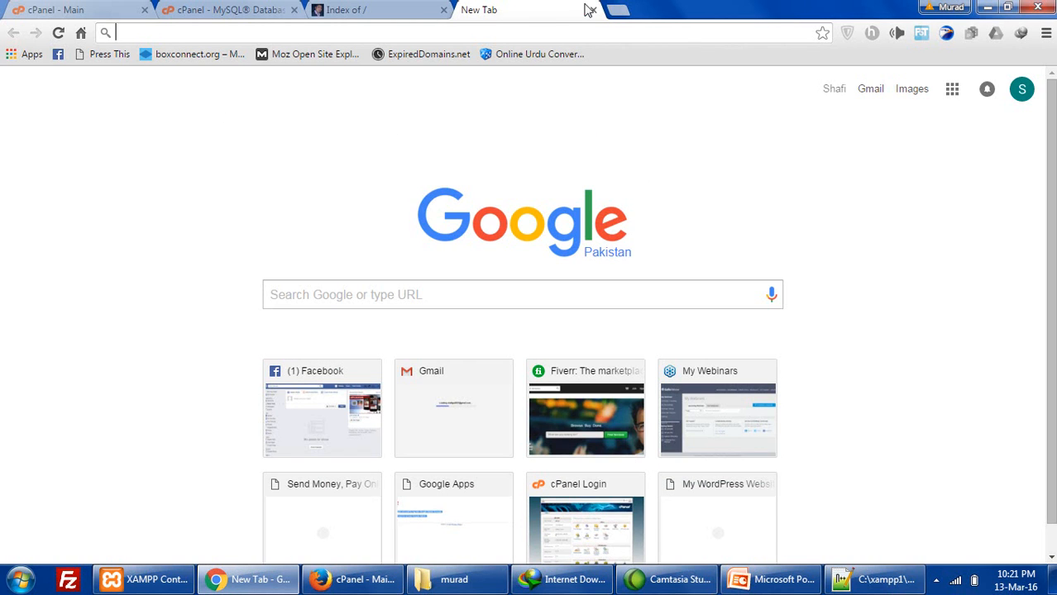
left_click(590, 10)
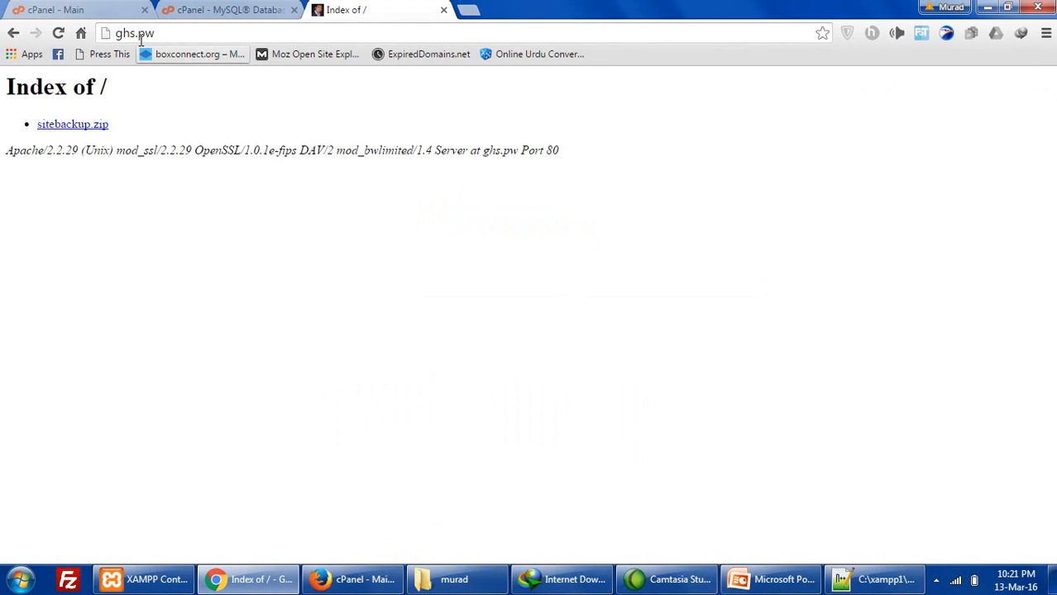
left_click_drag(169, 33, 120, 25)
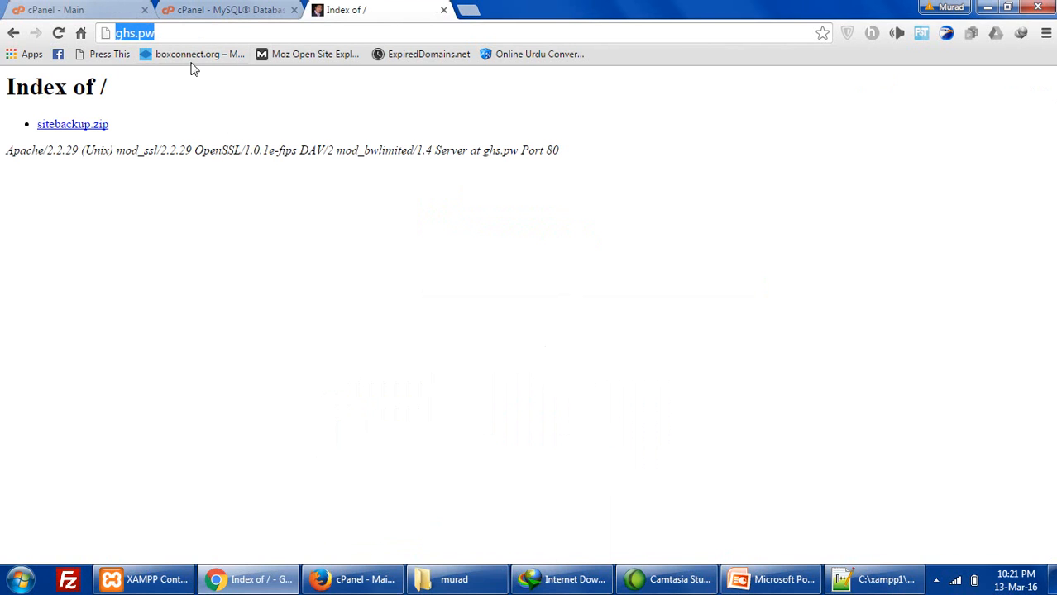
left_click(58, 33)
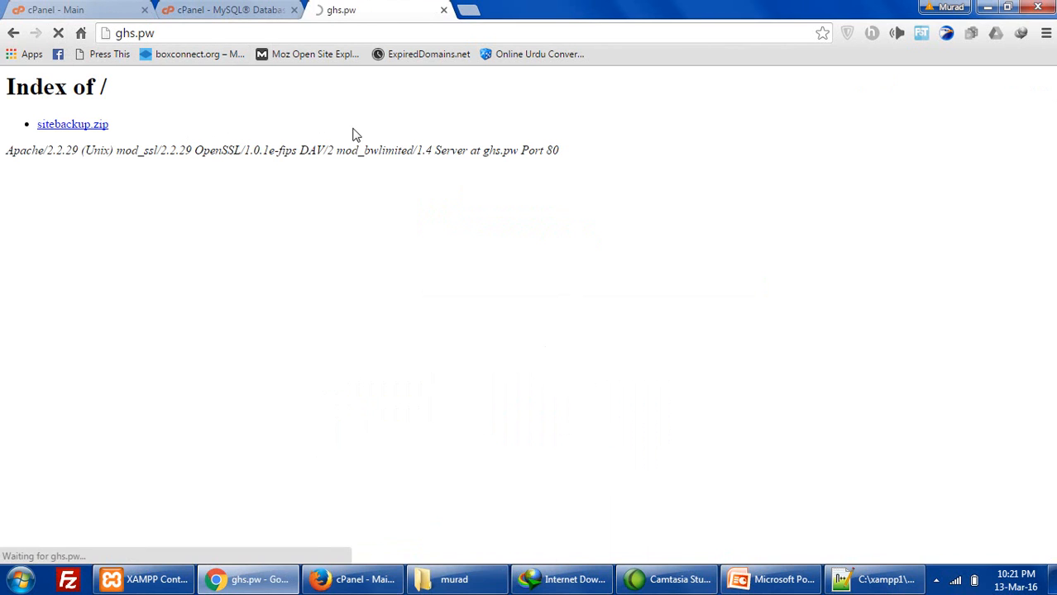
left_click_drag(113, 126, 29, 122)
left_click(160, 130)
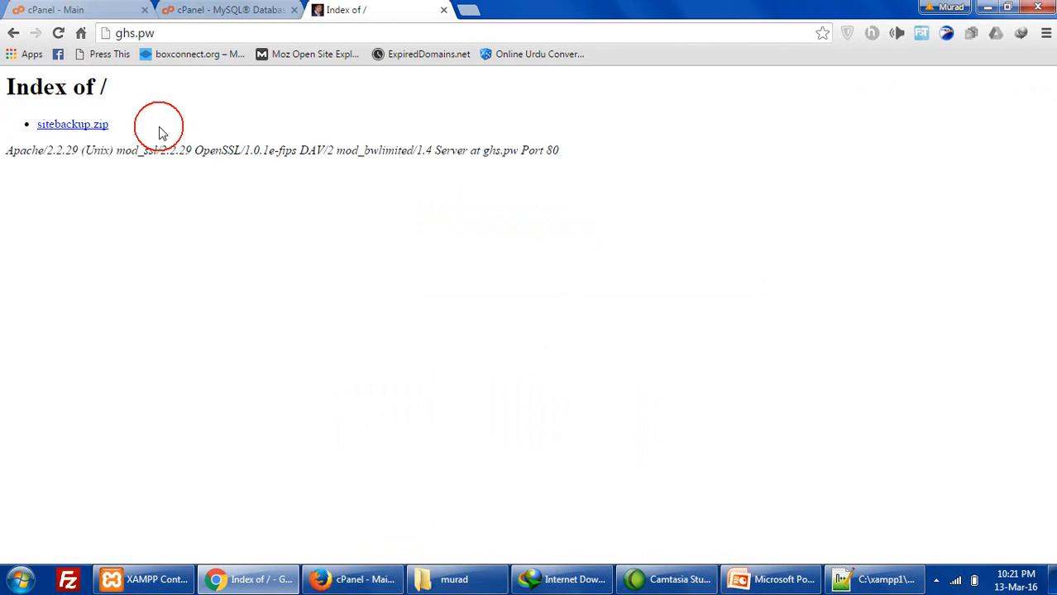
left_click(77, 12)
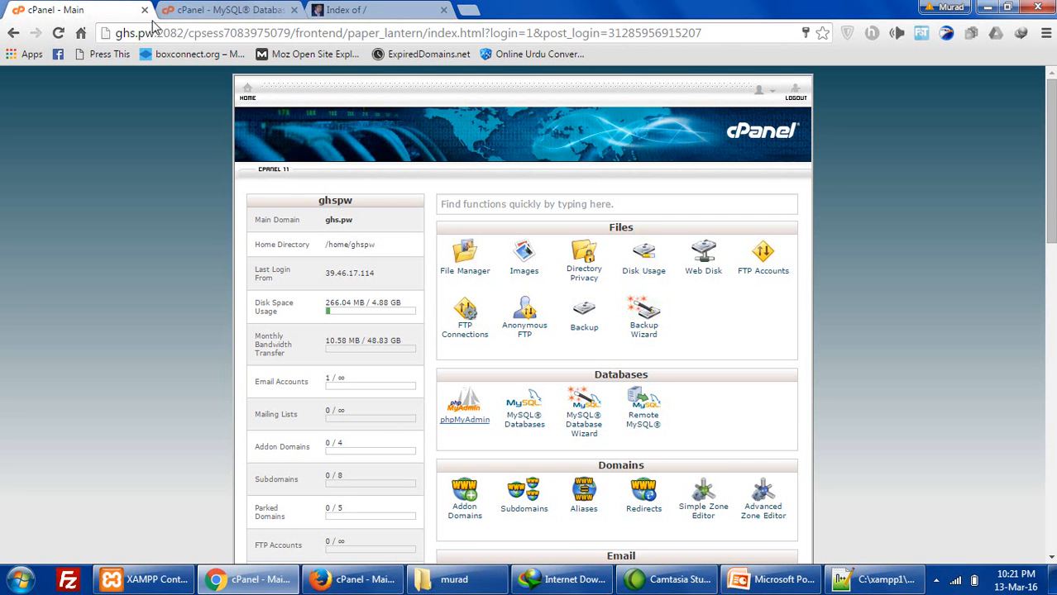
- Open File Manager in a new tab, enter public_html, and bring up its Upload page
right_click(466, 274)
left_click(485, 281)
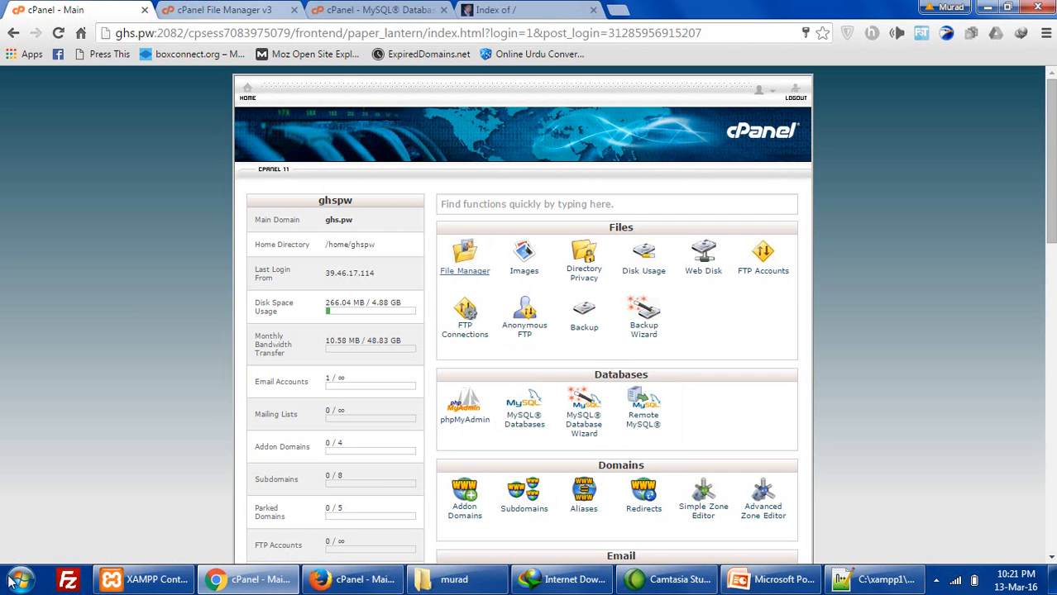
left_click(68, 580)
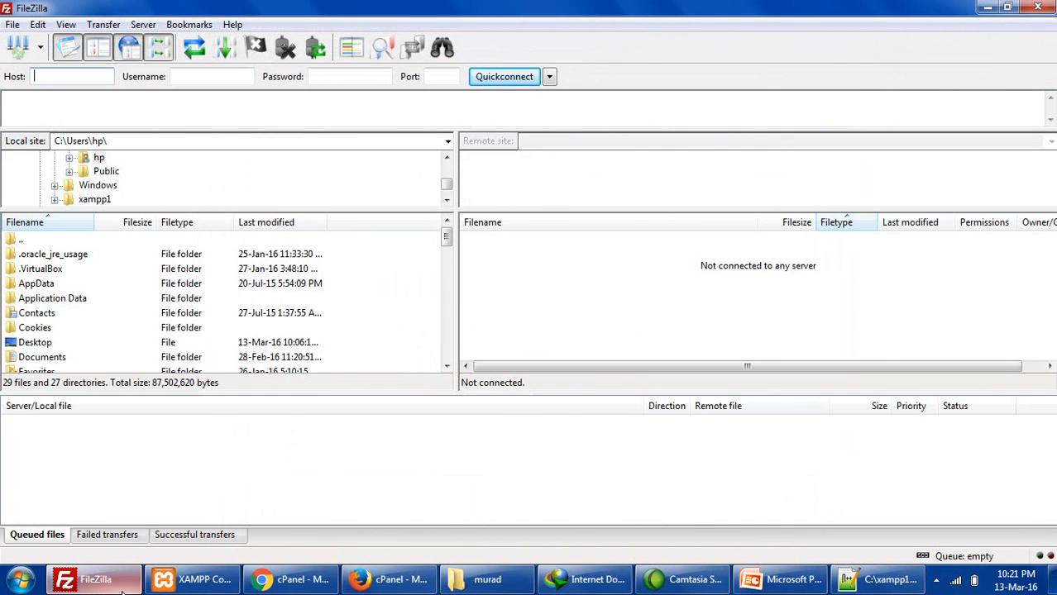
left_click(285, 581)
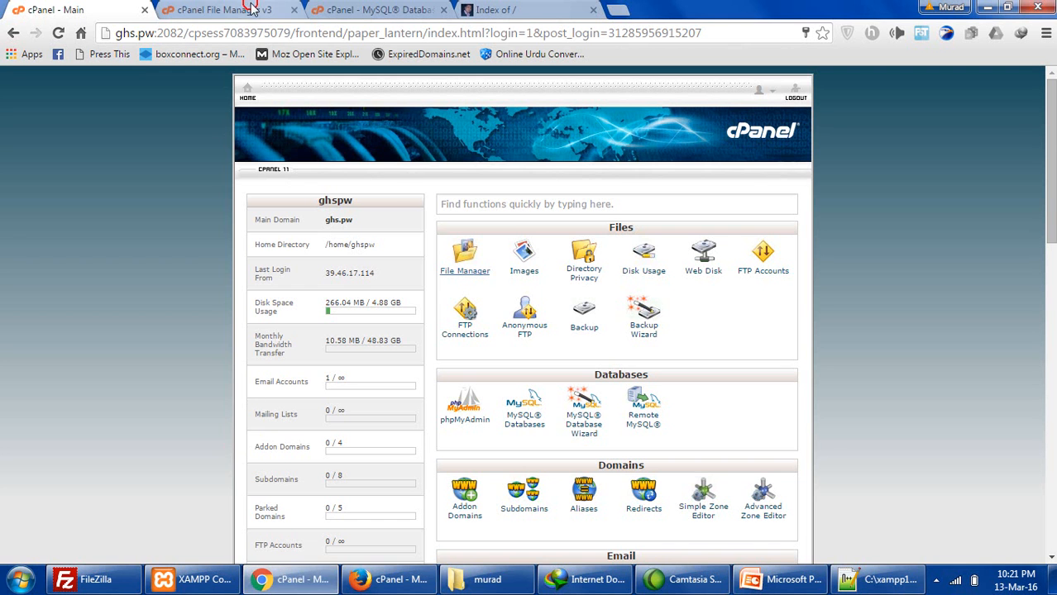
left_click(222, 10)
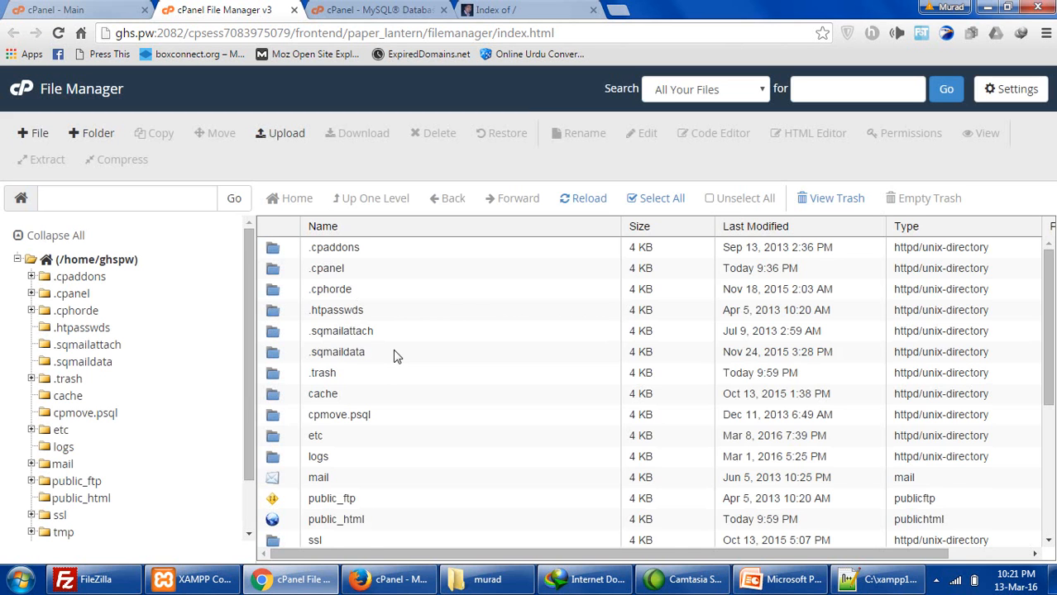
scroll(394, 355, "down", 3)
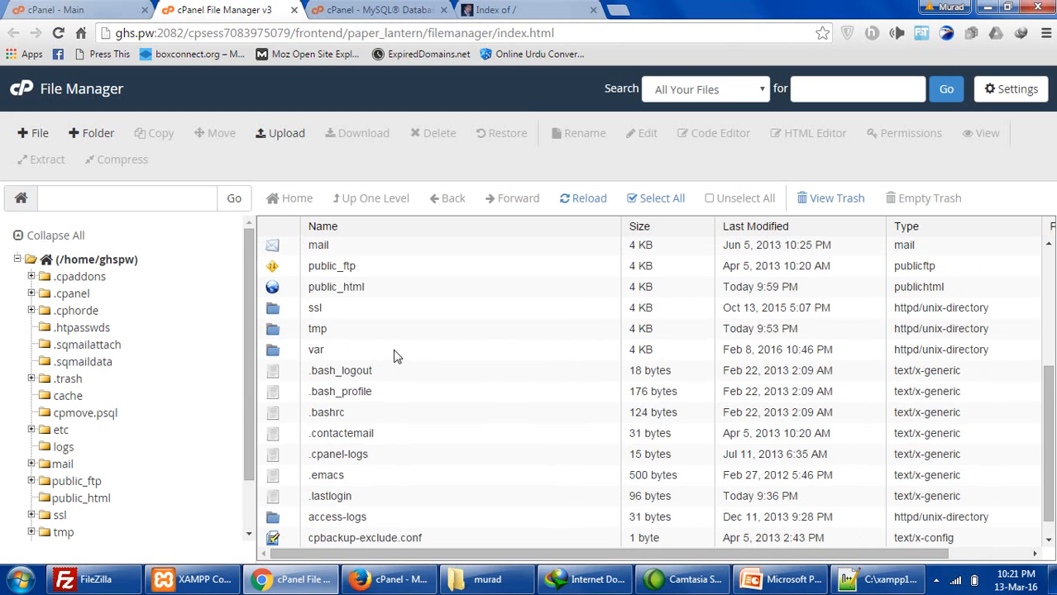
double_click(278, 293)
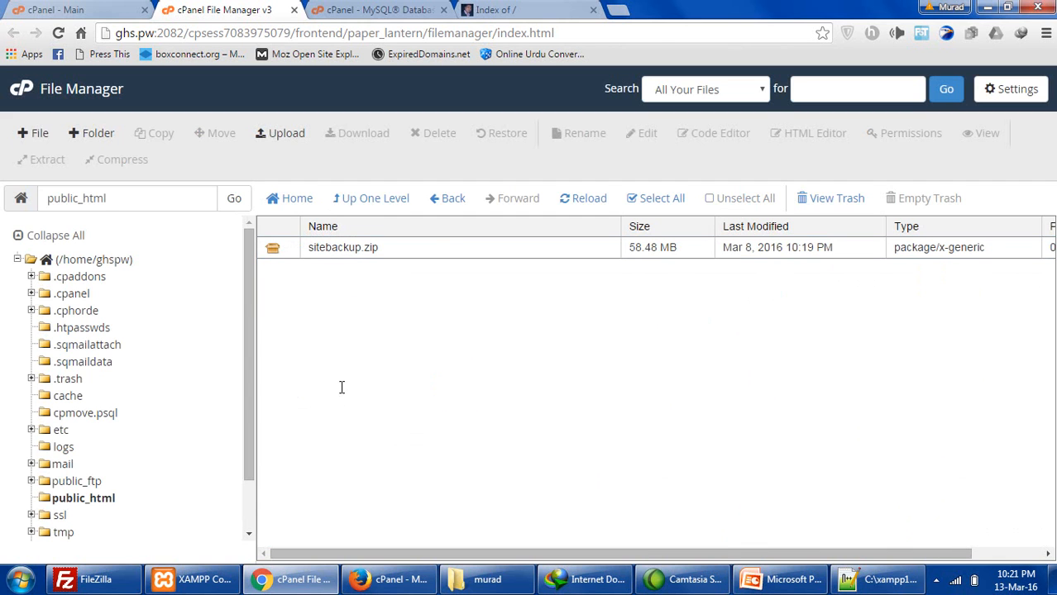
left_click(275, 135)
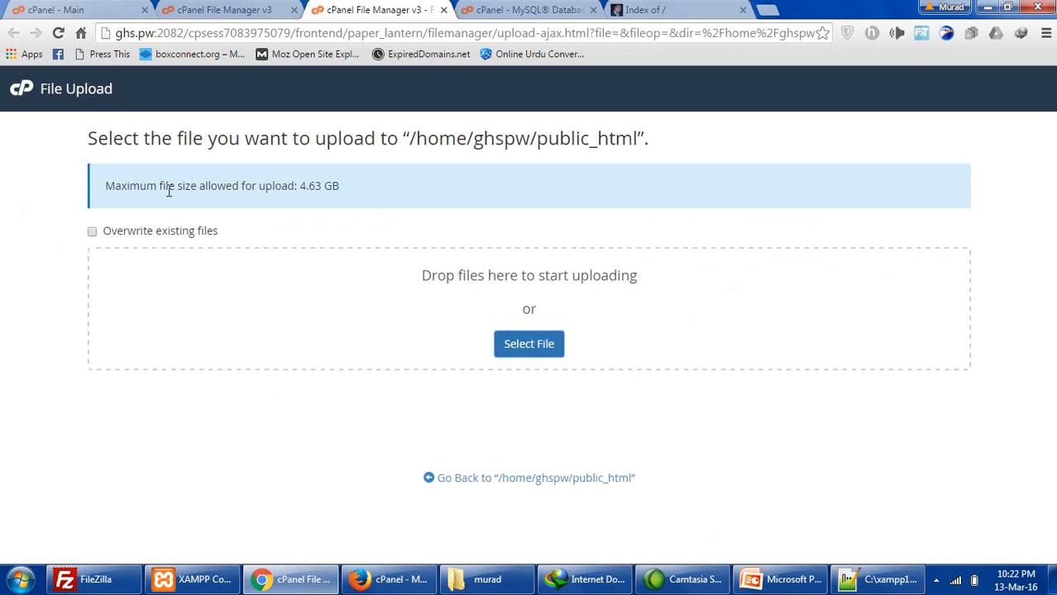
- Note the 4.63 GB upload limit, choose Desktop sitebackup.zip, and decline overwriting the server copy
left_click_drag(164, 189, 240, 189)
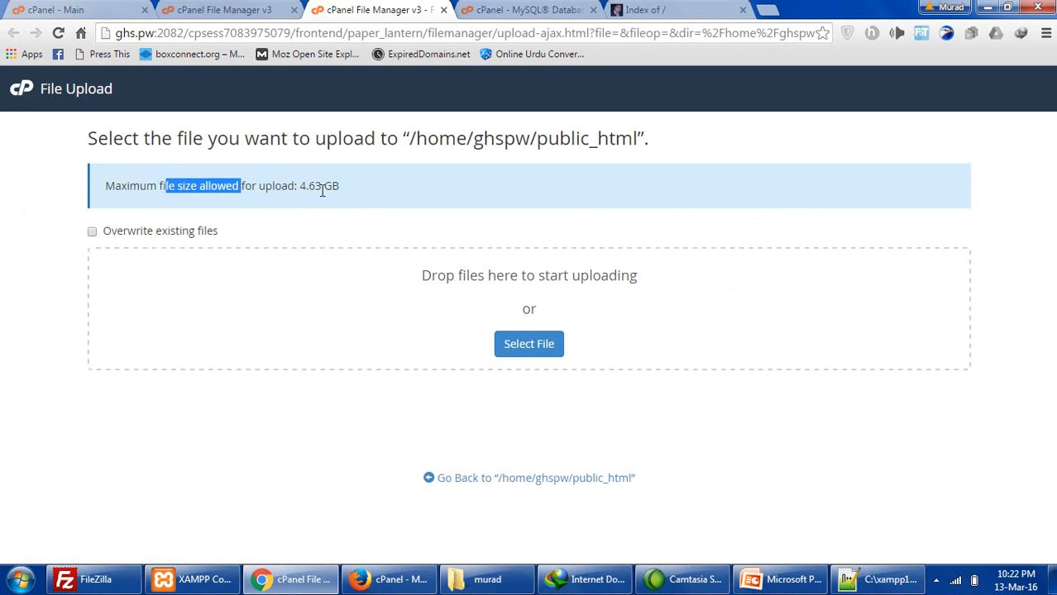
left_click_drag(344, 190, 205, 189)
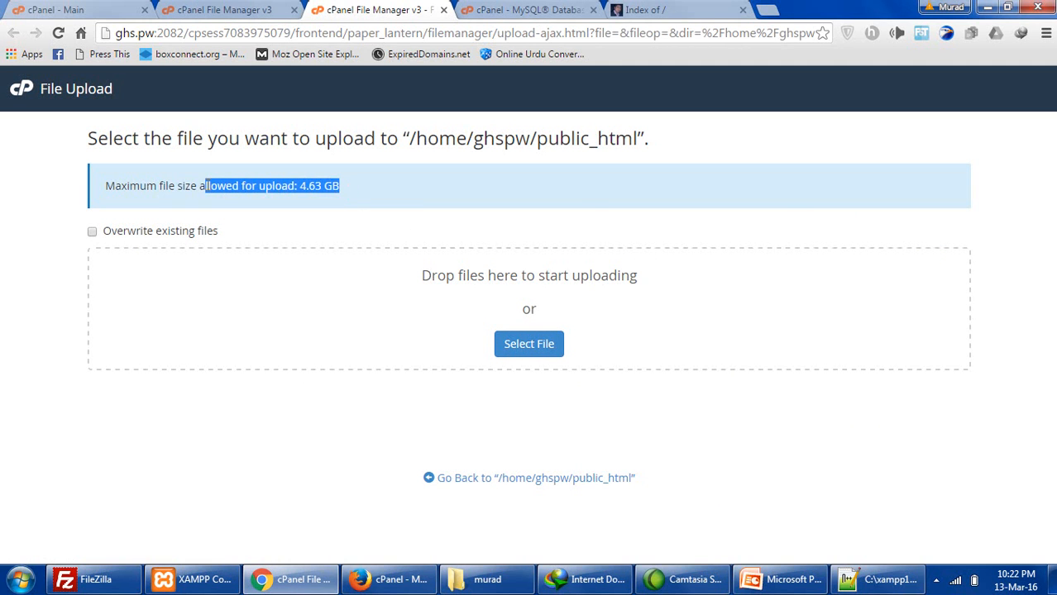
left_click(255, 202)
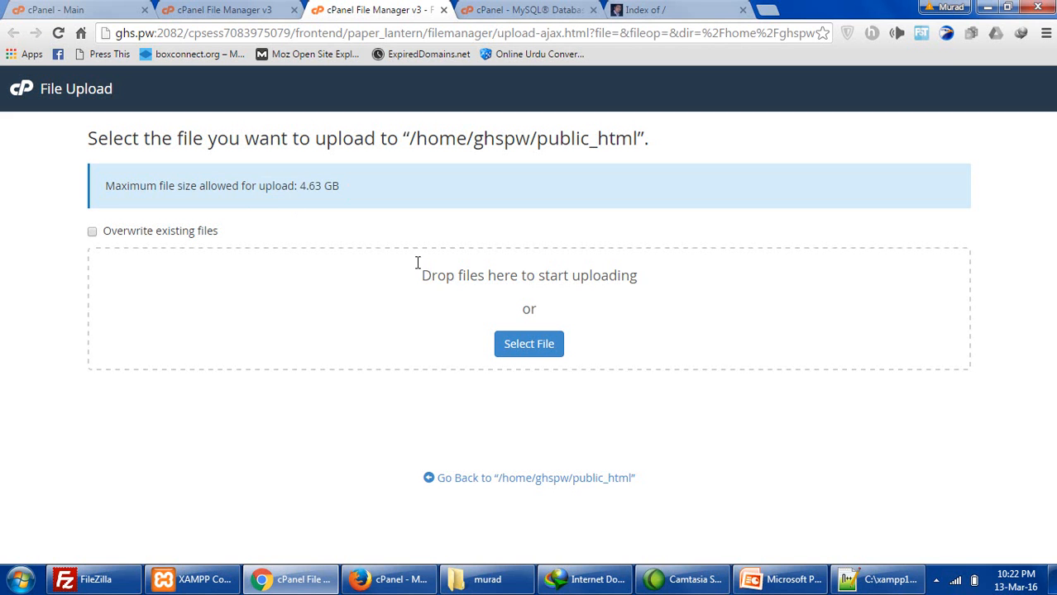
left_click(515, 348)
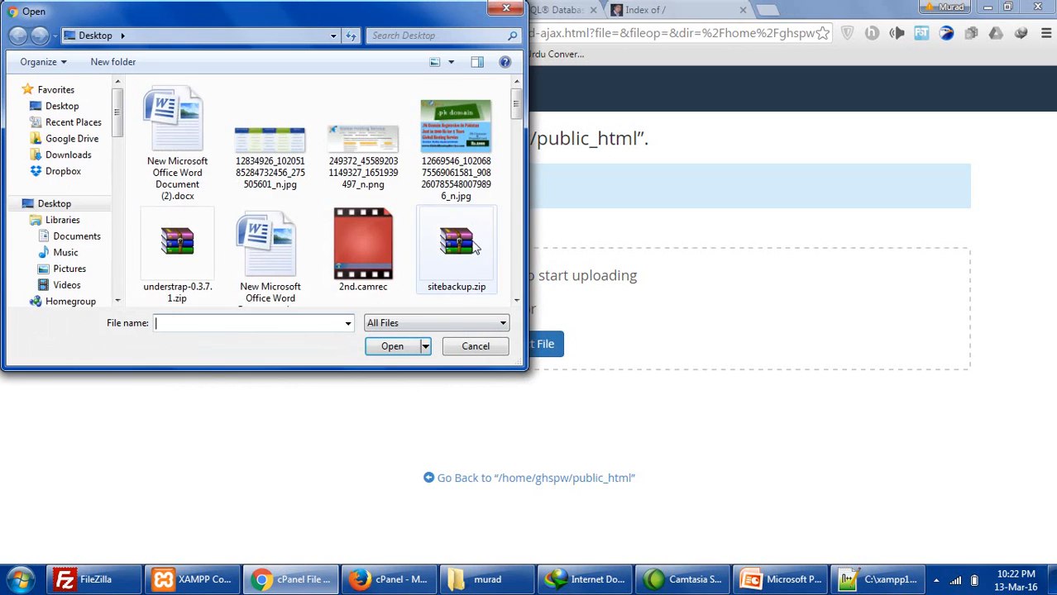
left_click_drag(516, 116, 517, 140)
left_click(464, 133)
double_click(465, 133)
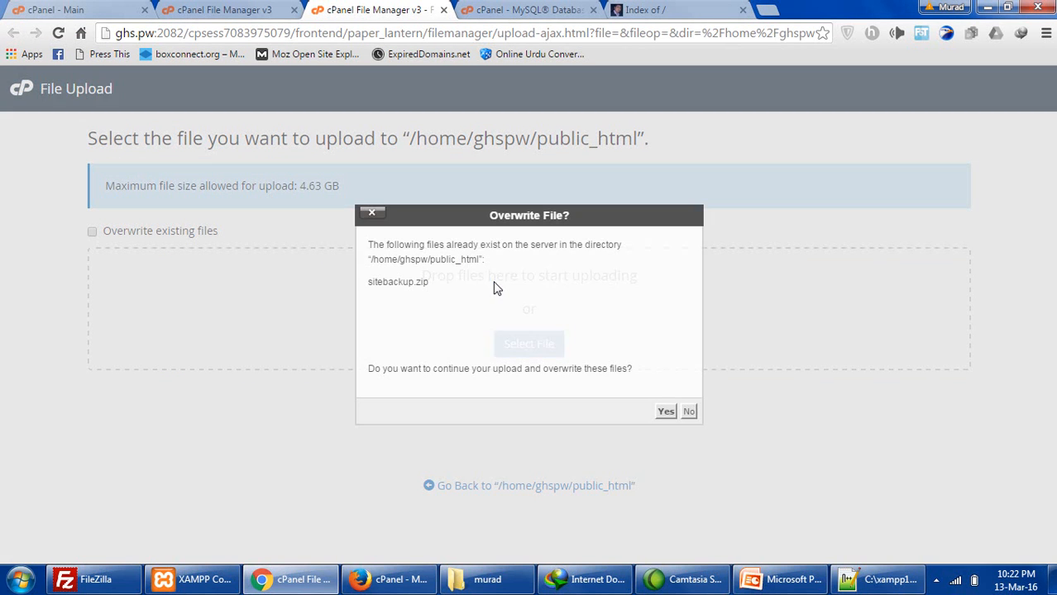
left_click(688, 412)
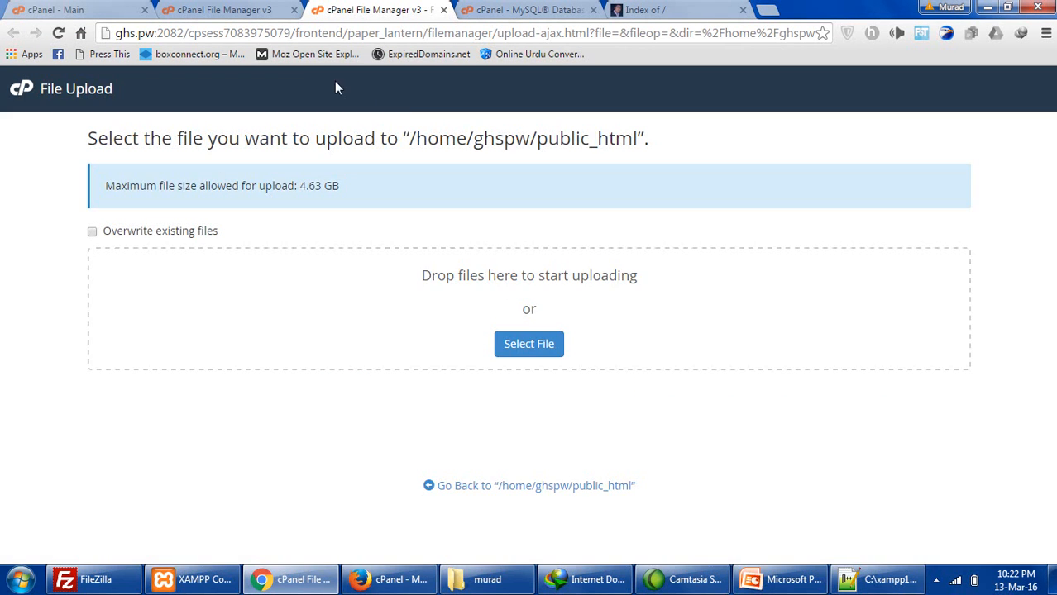
left_click(229, 15)
- Extract sitebackup.zip into /public_html via its right-click Extract option
left_click(351, 249)
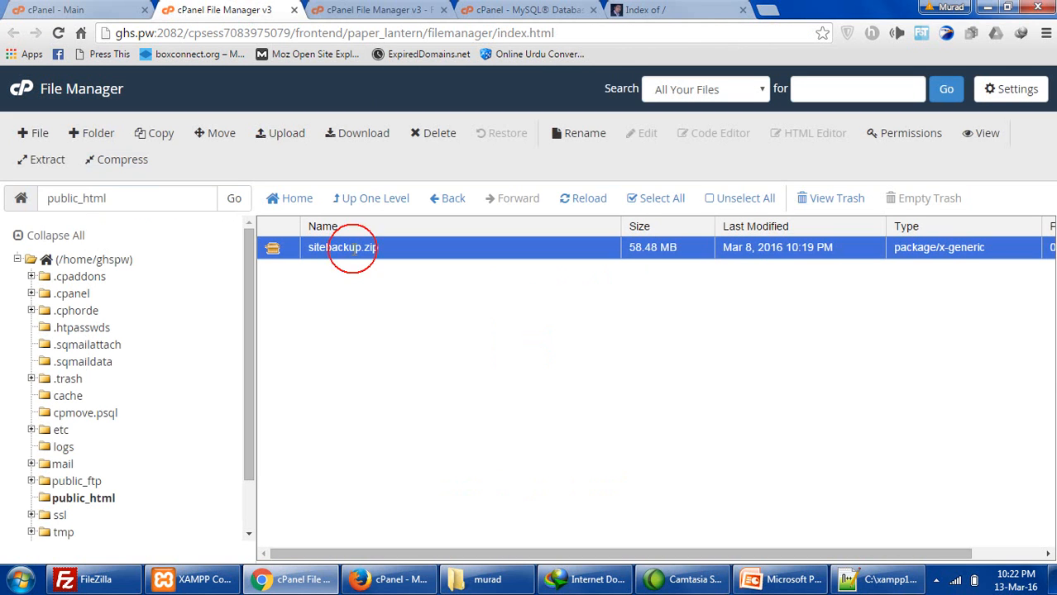
right_click(275, 252)
left_click(316, 426)
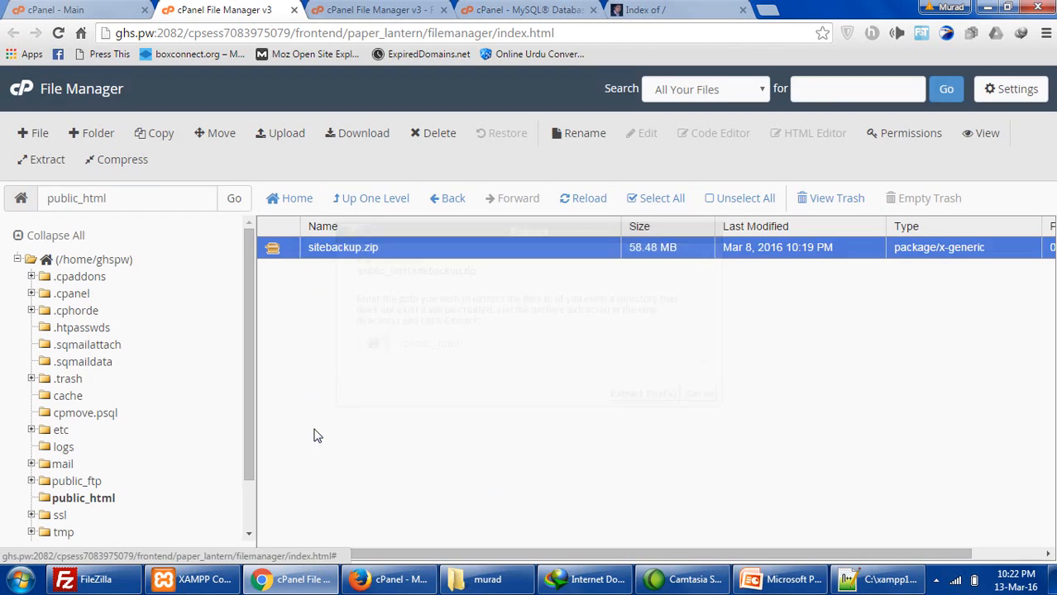
left_click(639, 396)
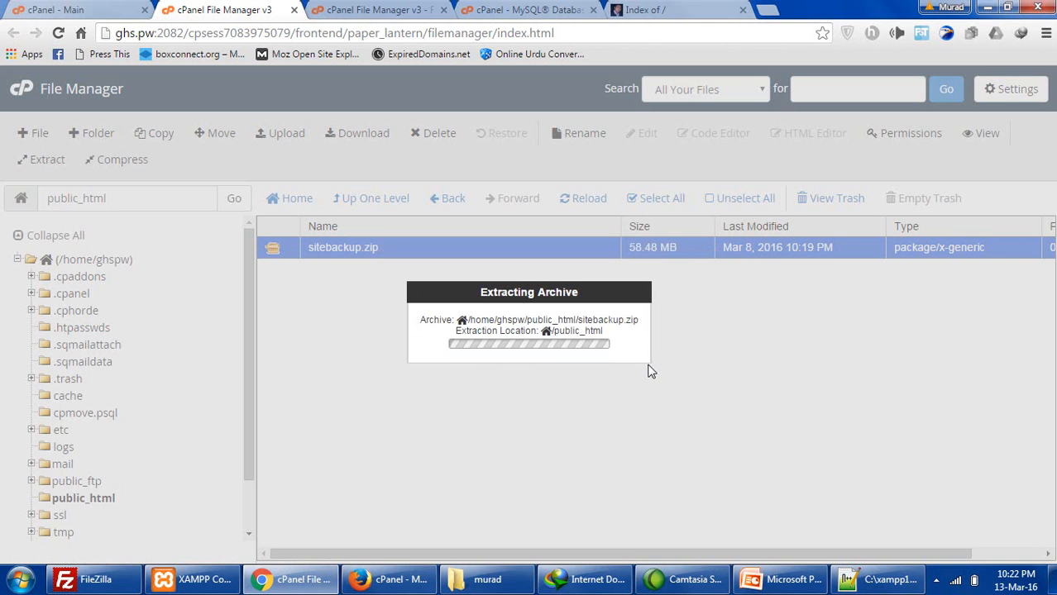
- Close the Extraction Results and reload ghs.pw to see the extracted car company site
left_click(780, 472)
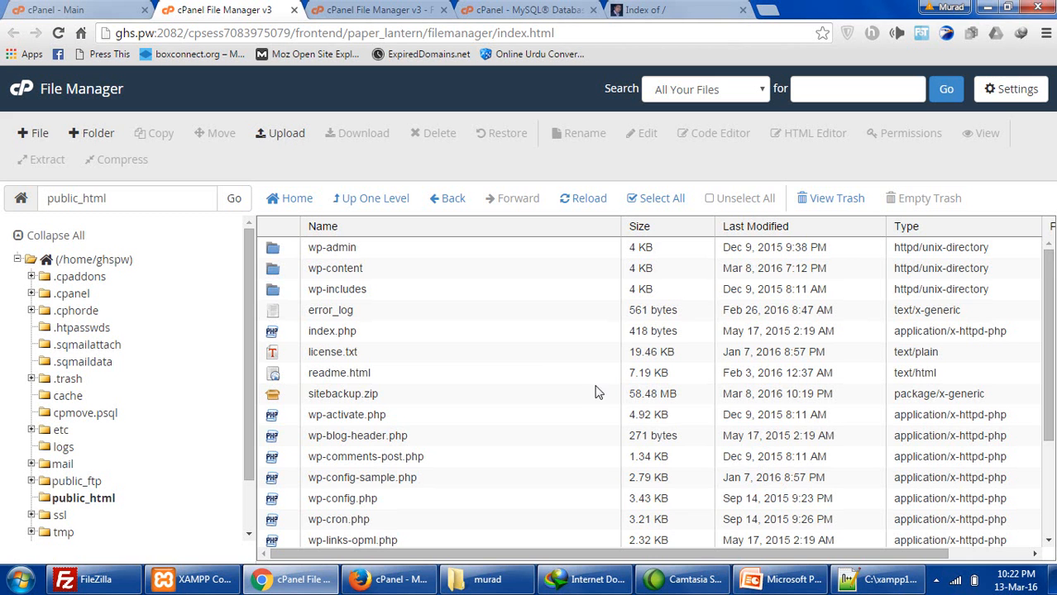
scroll(536, 356, "down", 2)
scroll(536, 355, "up", 2)
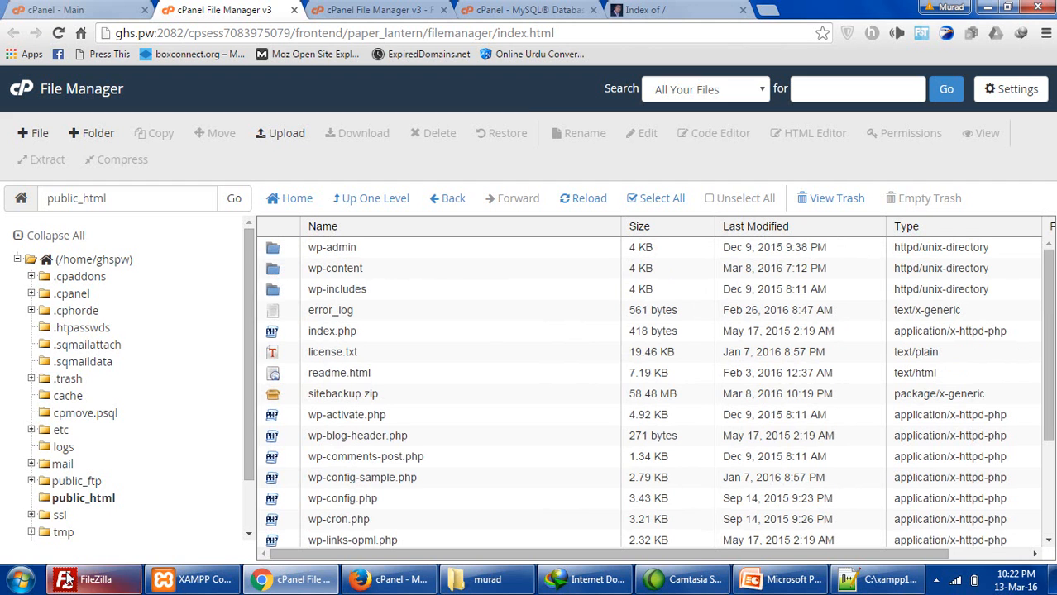
left_click(369, 394)
scroll(364, 429, "down", 2)
scroll(364, 429, "up", 2)
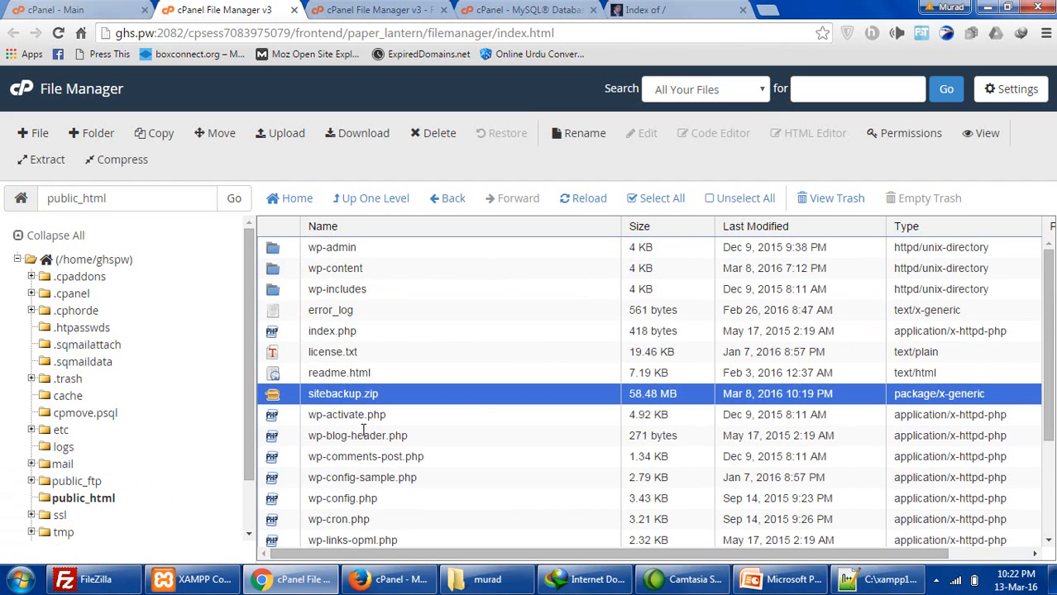
left_click(613, 13)
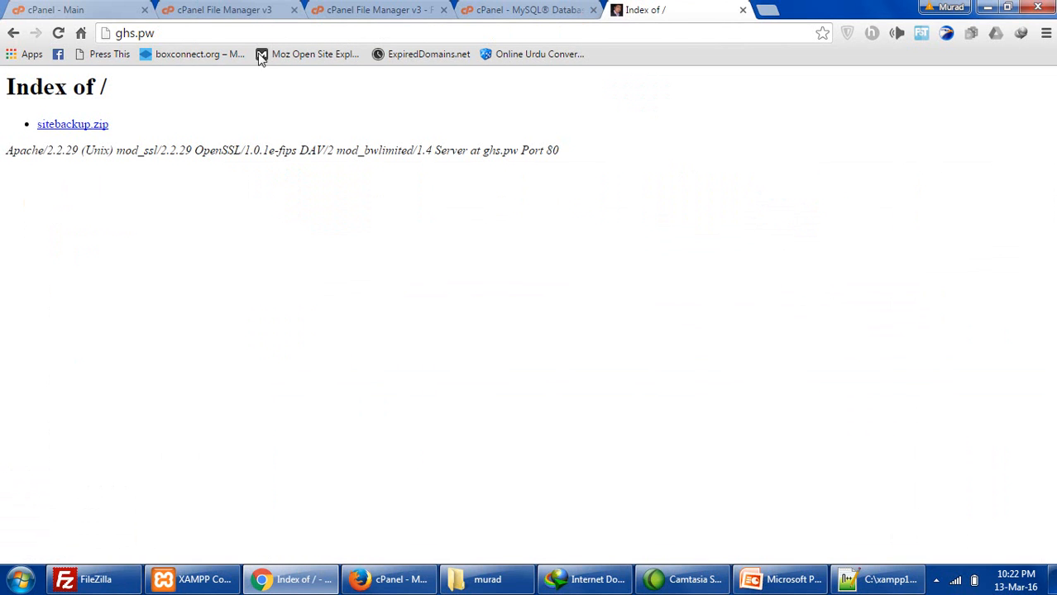
left_click(58, 33)
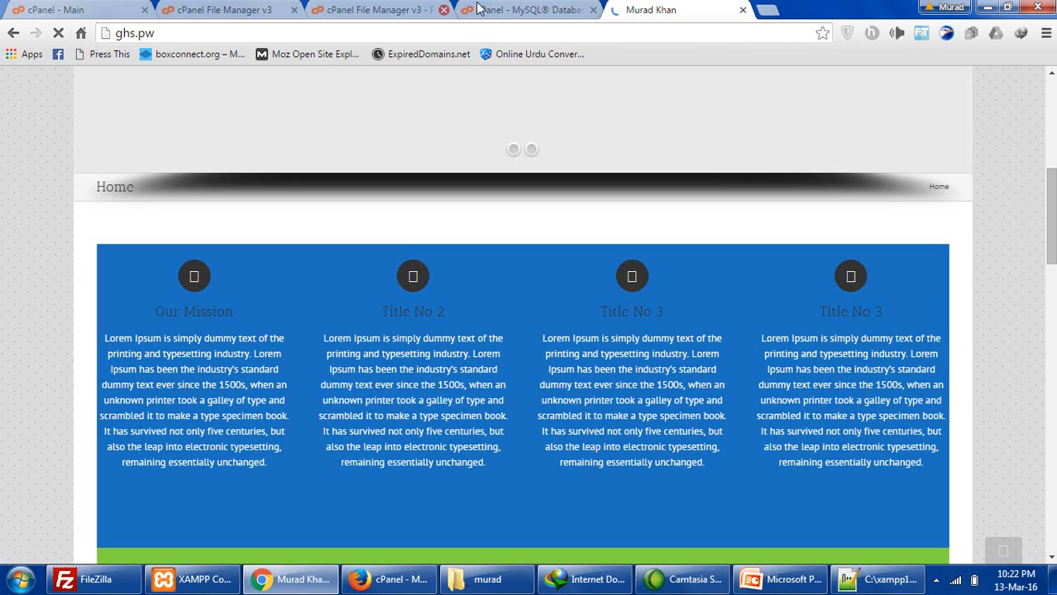
- Return to the public_html listing and select wp-config.php
left_click(477, 7)
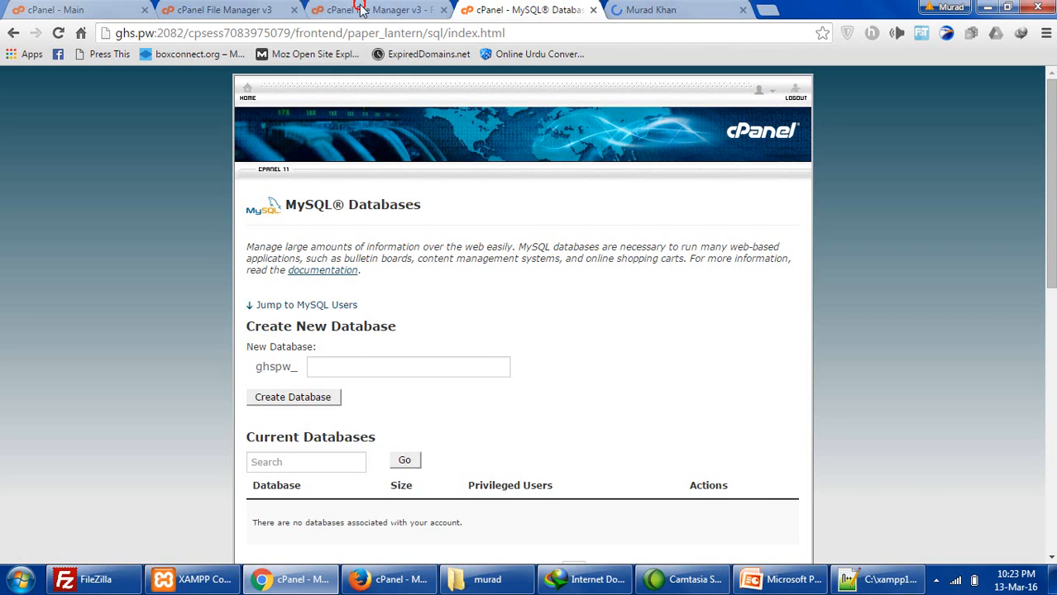
left_click(363, 10)
left_click(224, 17)
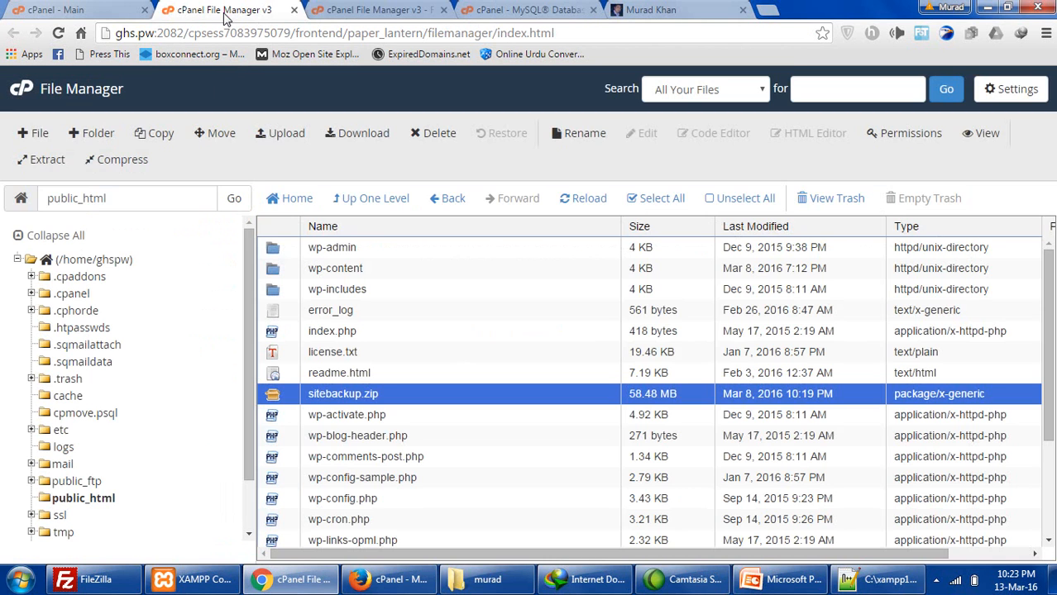
double_click(339, 394)
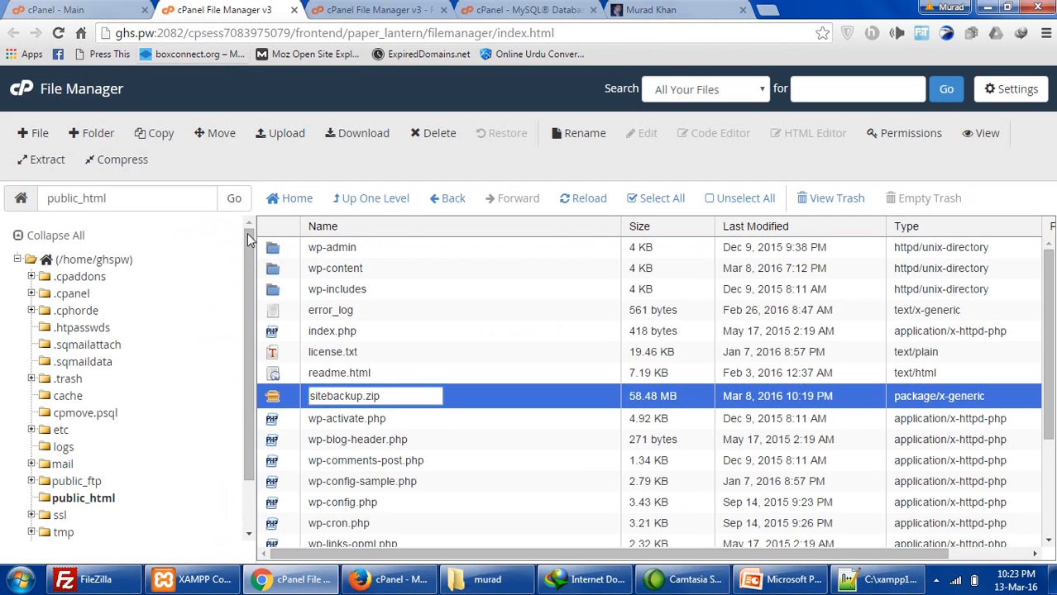
left_click(288, 398)
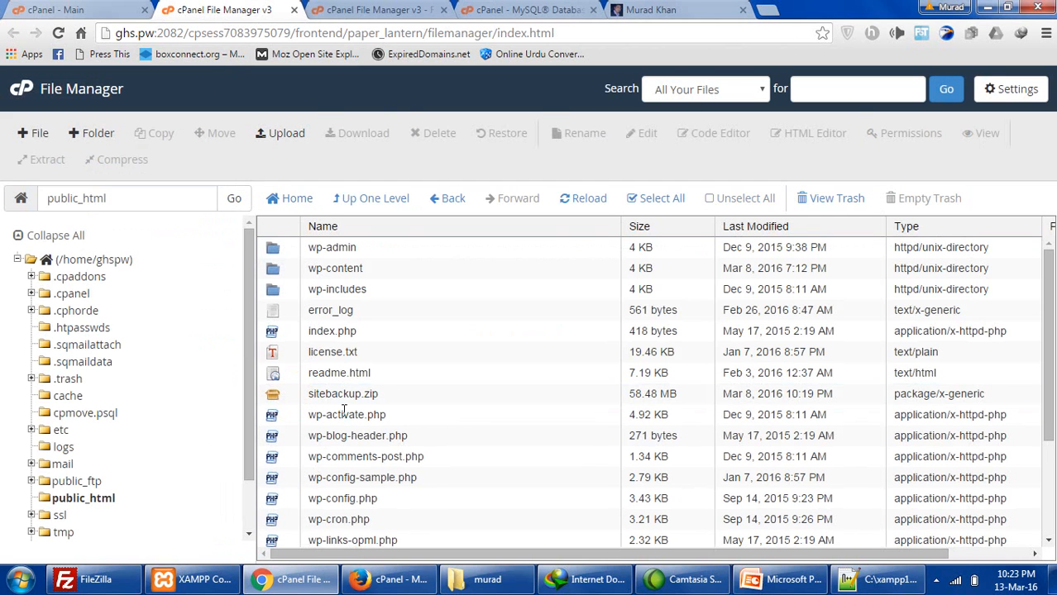
left_click(281, 498)
- Choose to edit wp-config.php and look over the live ghs.pw site meanwhile
right_click(300, 499)
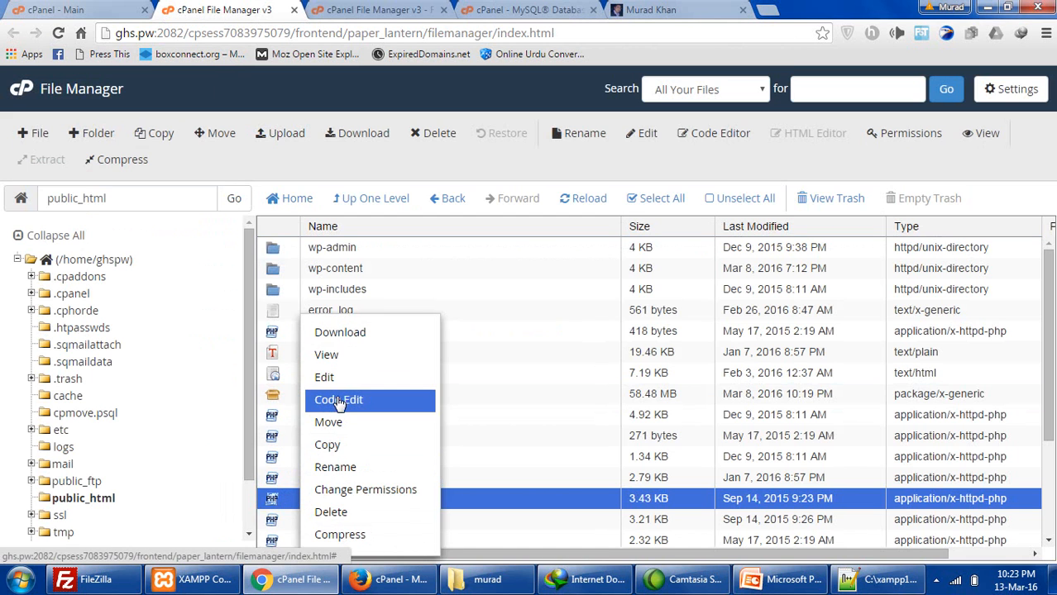
left_click(339, 400)
left_click(651, 9)
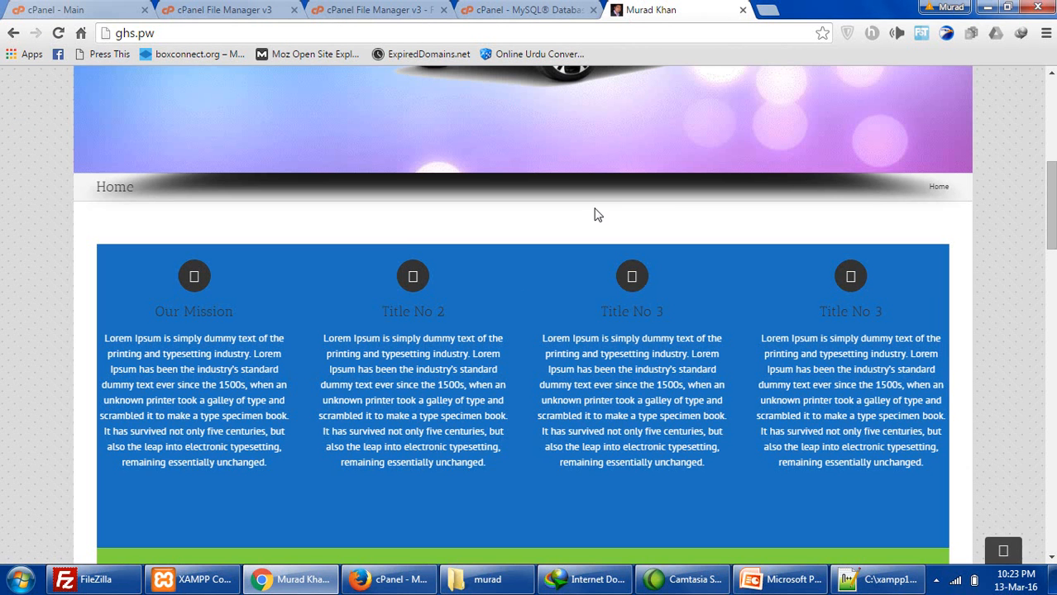
scroll(493, 359, "up", 1)
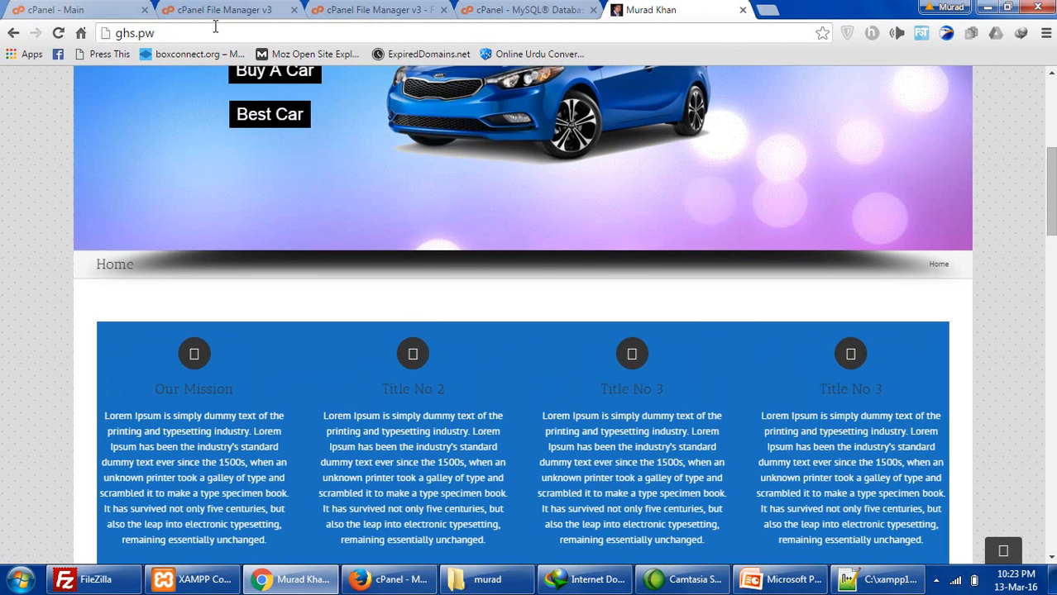
scroll(411, 350, "up", 4)
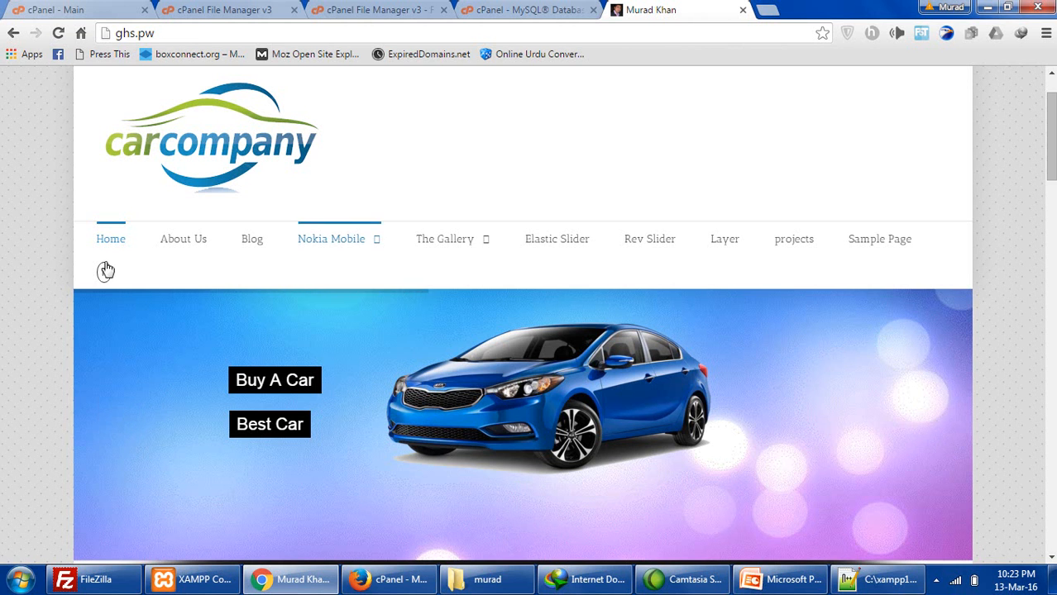
scroll(43, 234, "down", 8)
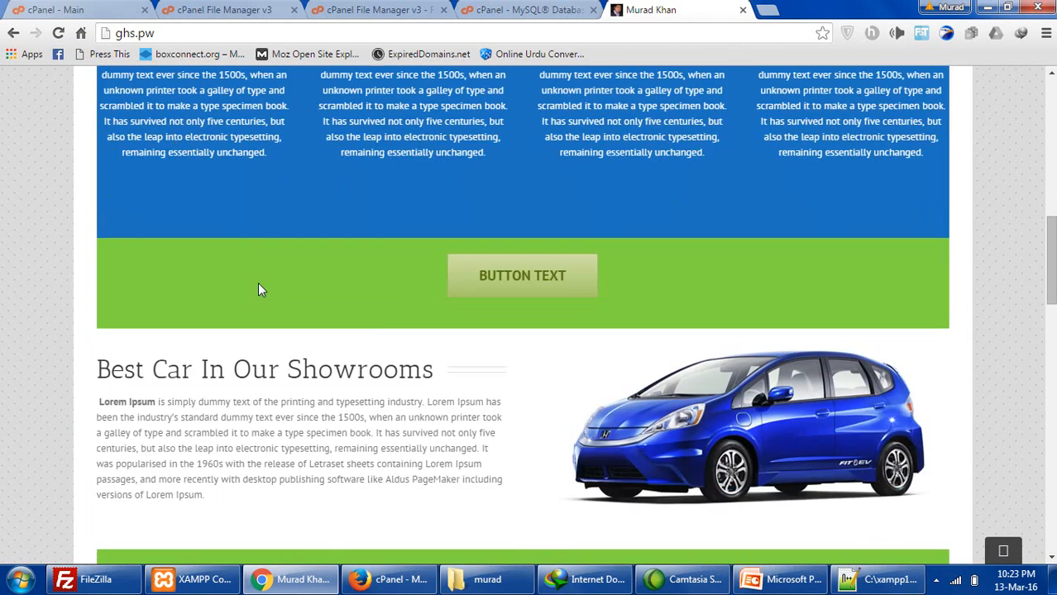
scroll(258, 282, "up", 4)
- Create a new MySQL database named 'new' on the MySQL Databases page
left_click(496, 9)
scroll(486, 301, "down", 3)
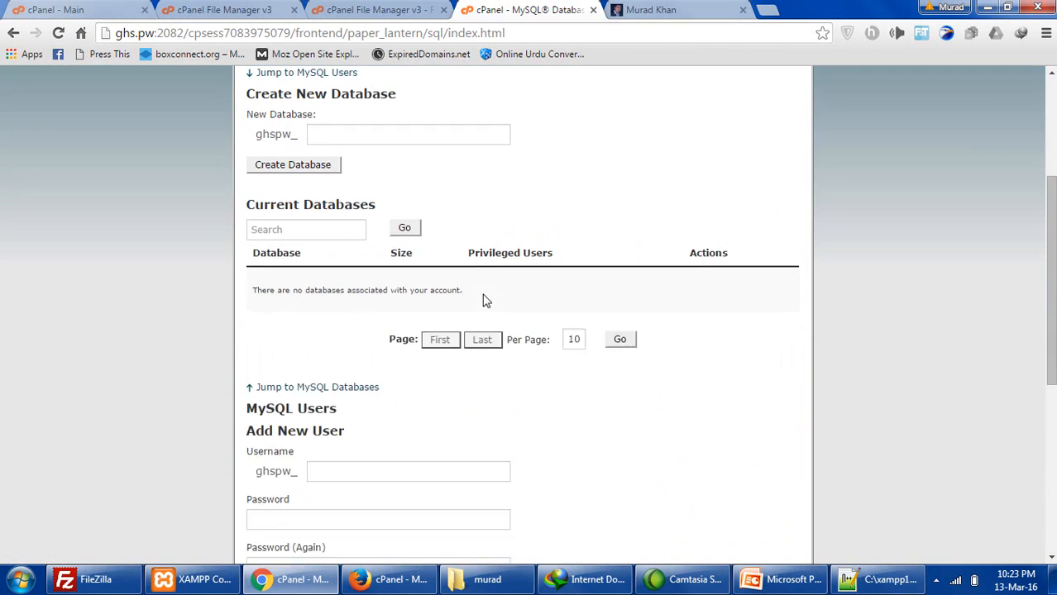
left_click(443, 134)
left_click(426, 155)
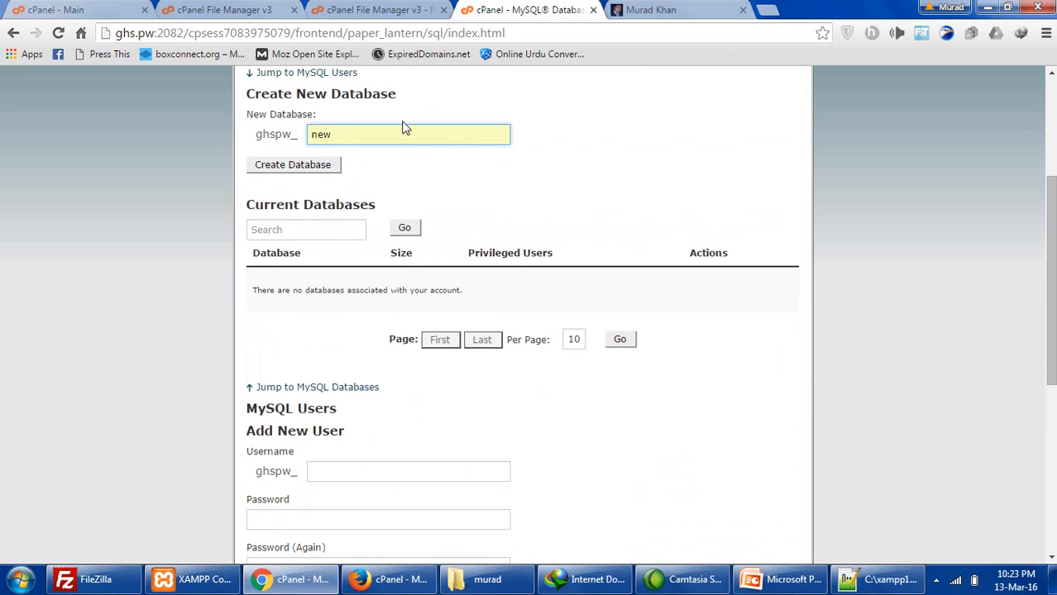
scroll(405, 136, "down", 1)
scroll(392, 232, "up", 2)
left_click(292, 242)
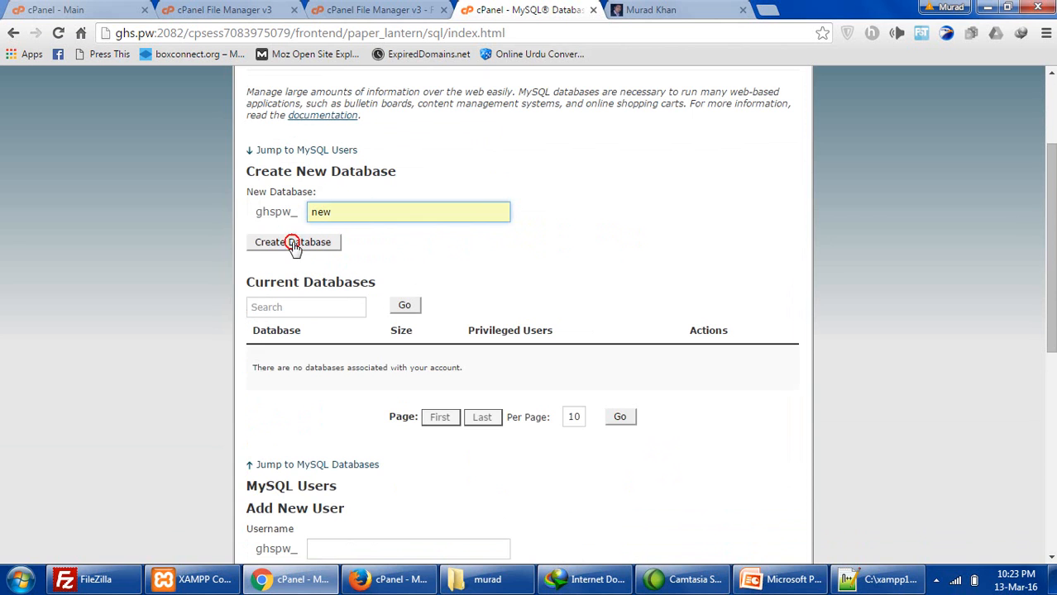
- In the wp-config.php editor, delete the trailing 'rdp1' from DB_USER and save the file
left_click(362, 8)
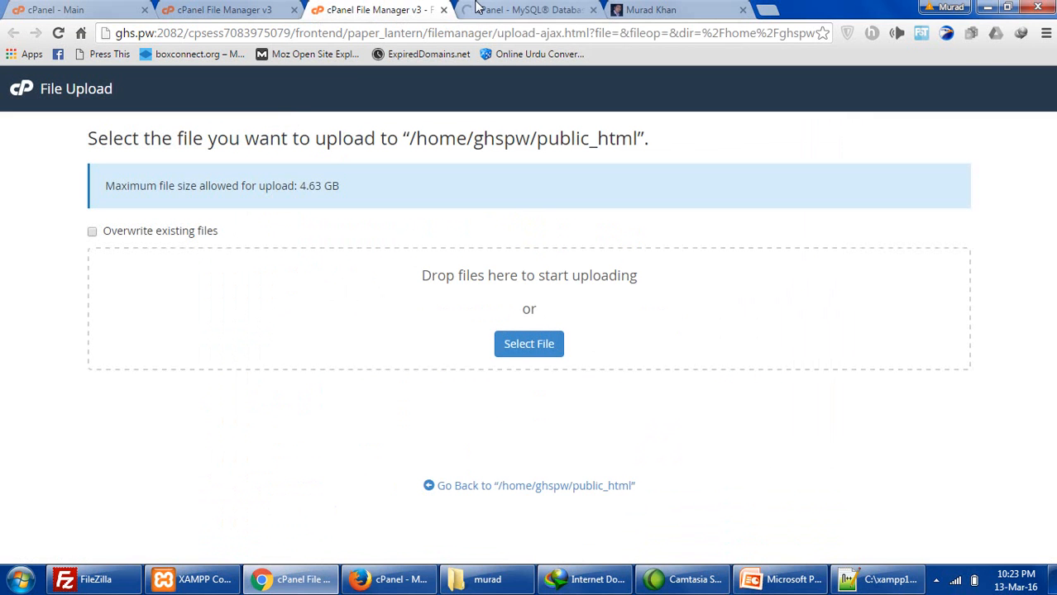
left_click(244, 15)
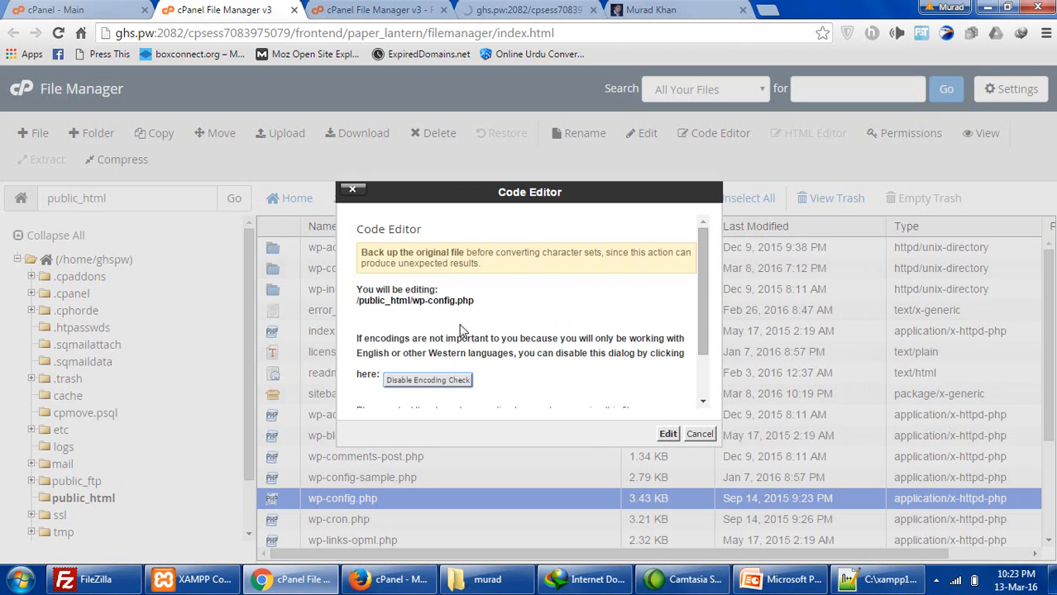
left_click(668, 433)
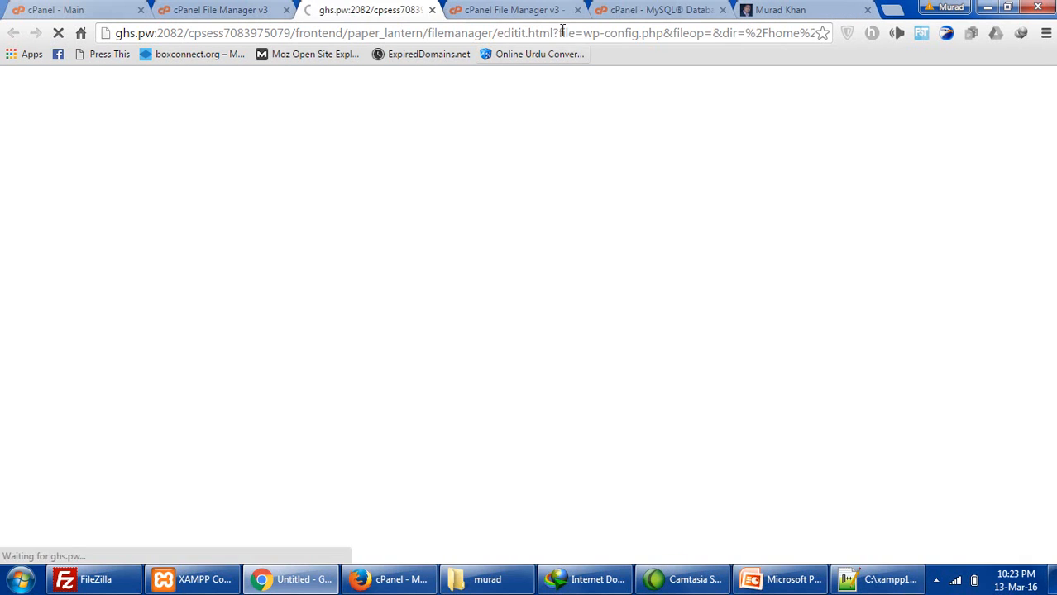
left_click(607, 10)
left_click(371, 10)
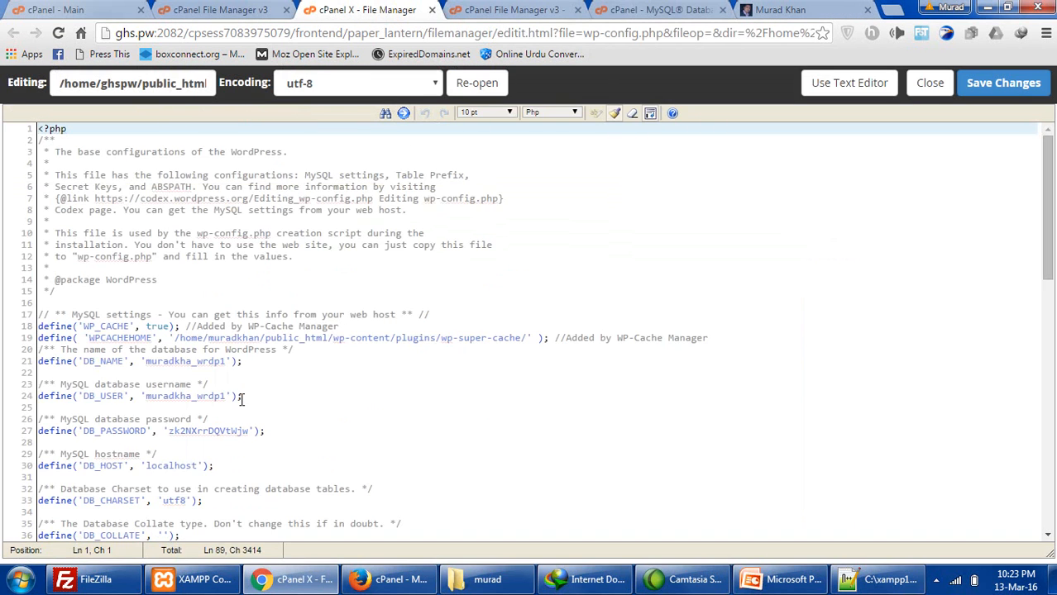
left_click_drag(229, 396, 204, 387)
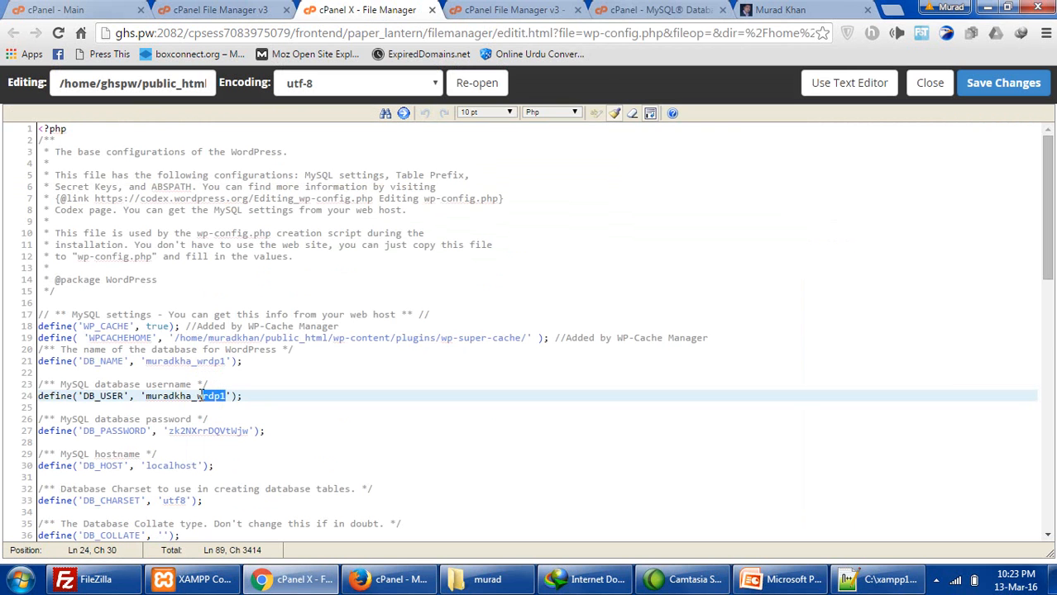
key("BackSpace")
left_click(1019, 82)
left_click(781, 12)
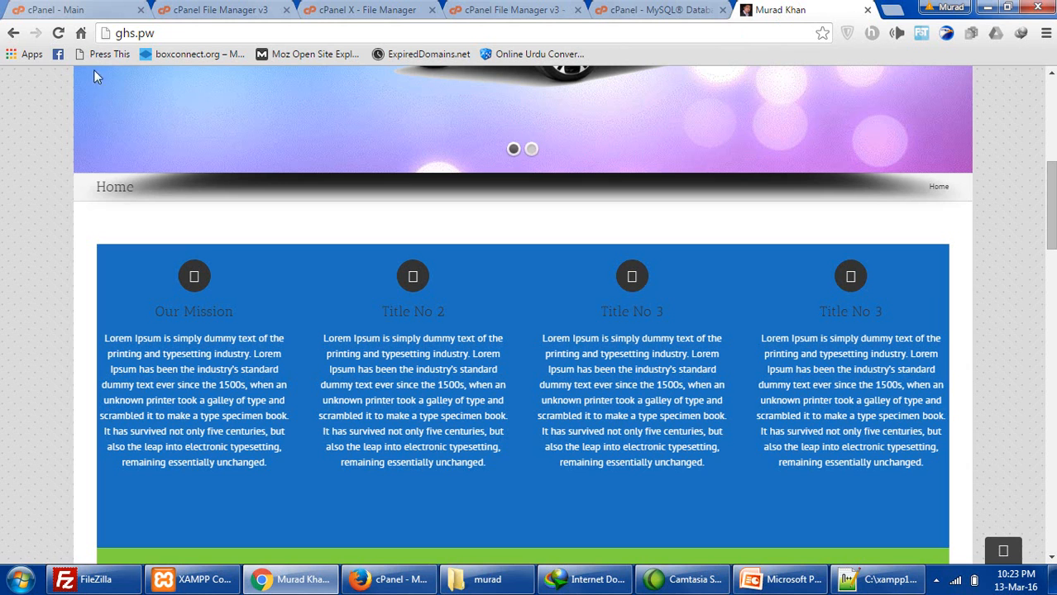
- Reload ghs.pw and examine its 'Error establishing a database connection' message
left_click(58, 33)
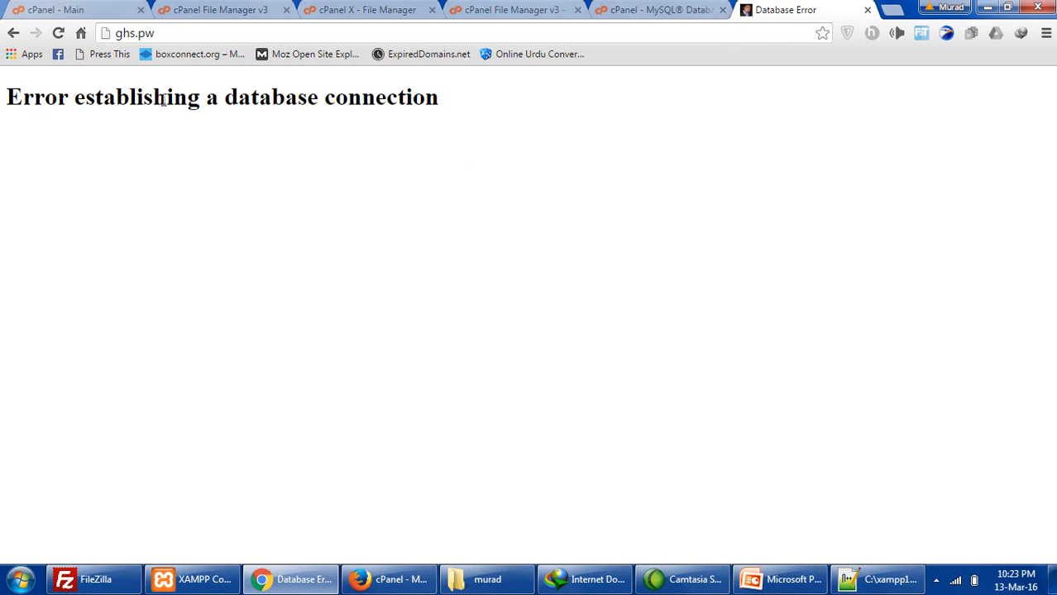
left_click_drag(165, 99, 399, 103)
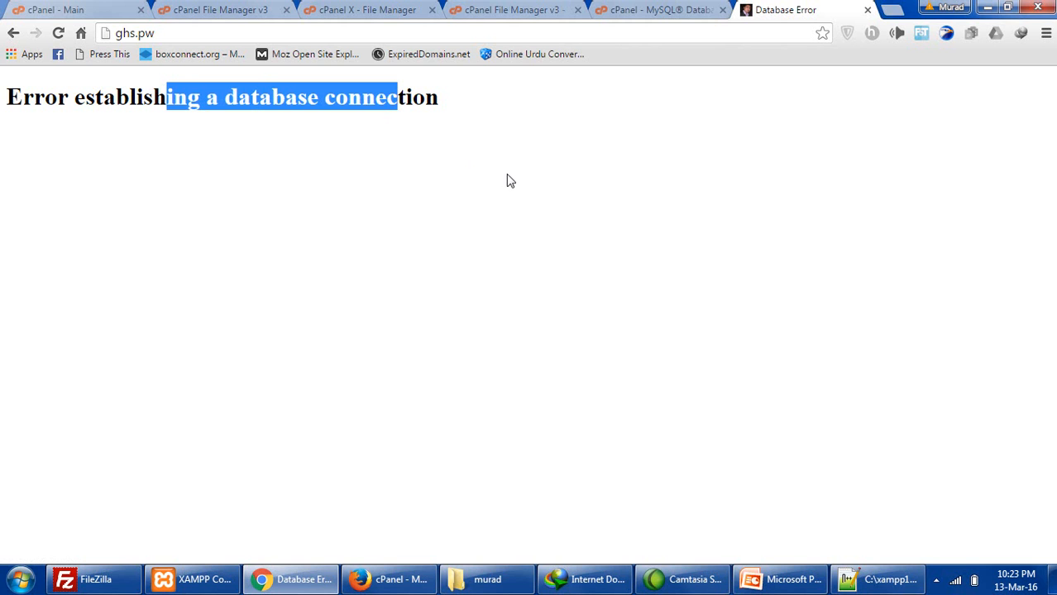
left_click(445, 97)
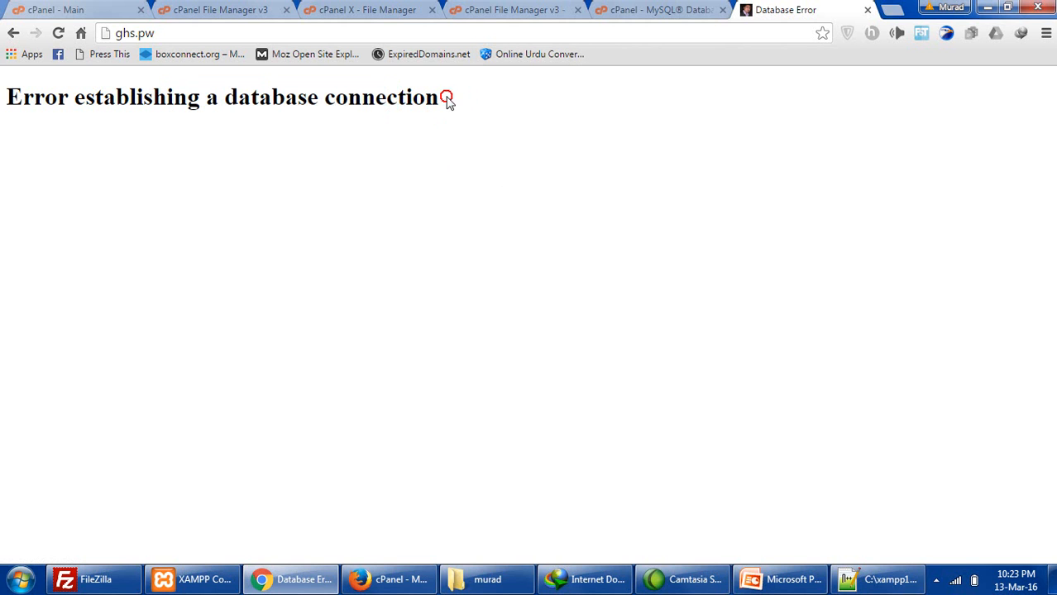
left_click_drag(447, 100, 287, 97)
left_click(428, 99)
left_click_drag(439, 98, 221, 109)
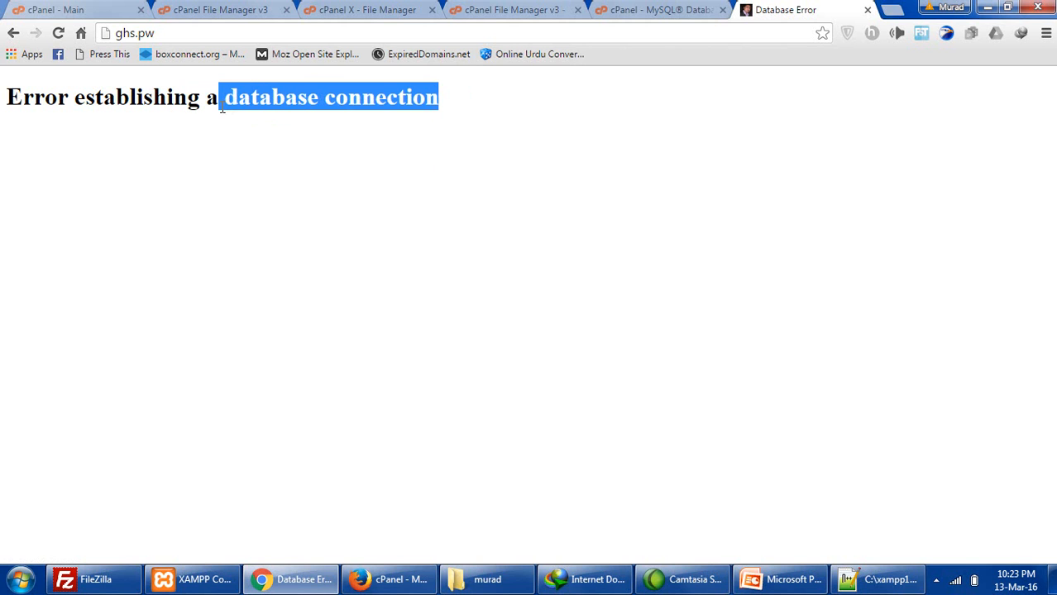
left_click_drag(5, 97, 499, 104)
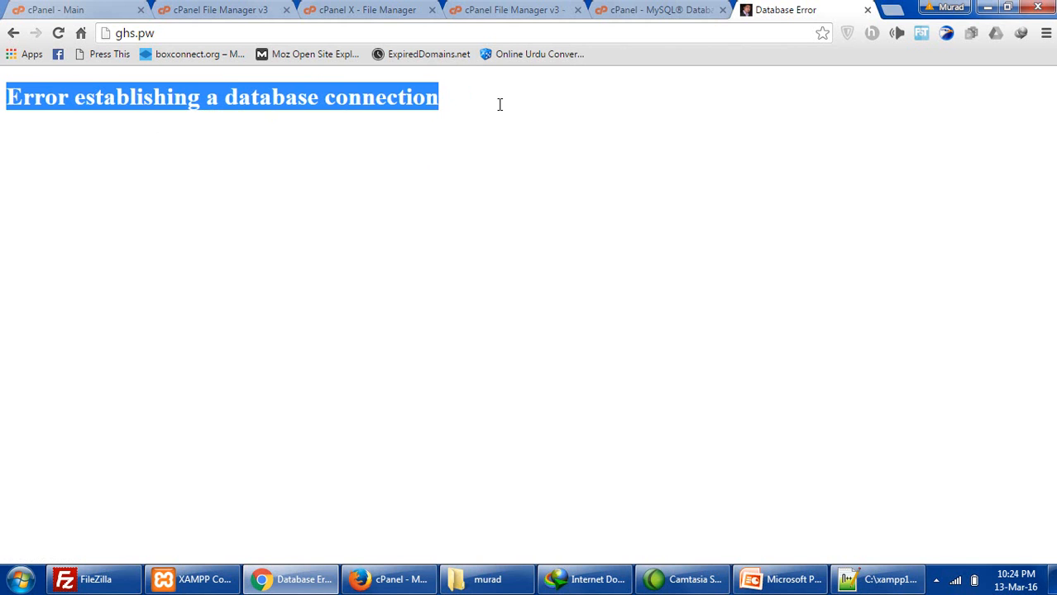
left_click(66, 123)
left_click_drag(442, 119, 238, 97)
- Check the MySQL Databases page confirming ghspw_new was added, then return to the error tab
left_click(654, 12)
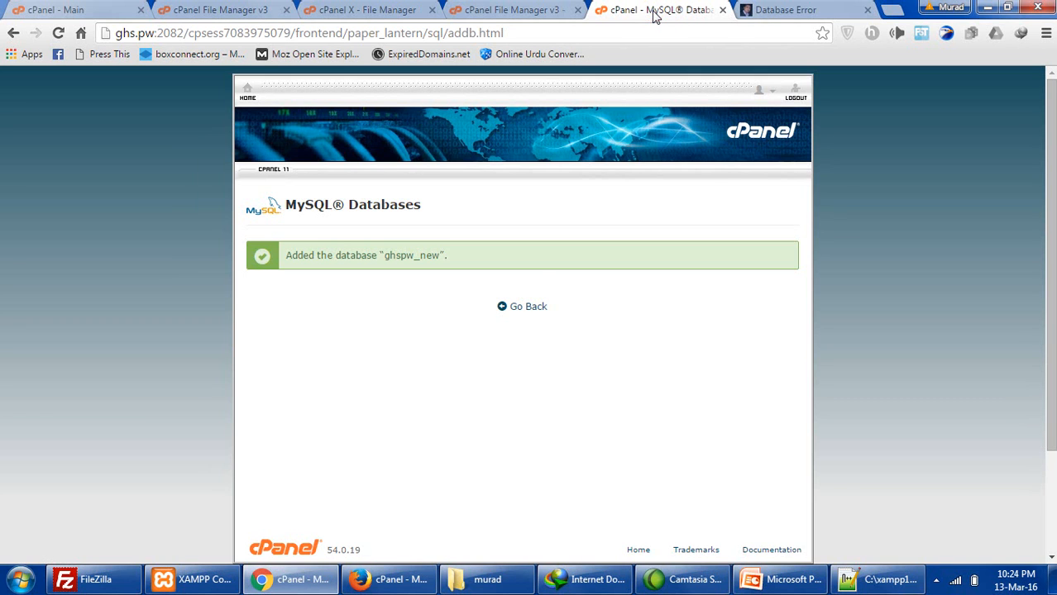
left_click(526, 304)
left_click(528, 306)
left_click(783, 8)
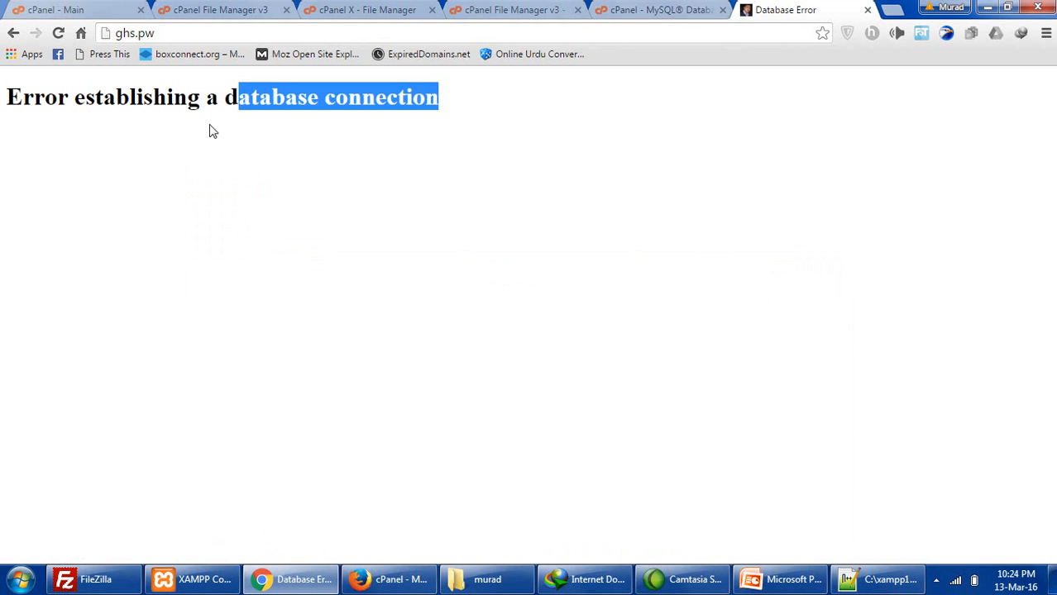
- Enter 'new' as the new MySQL database username in MySQL Databases
left_click(632, 13)
scroll(603, 224, "down", 4)
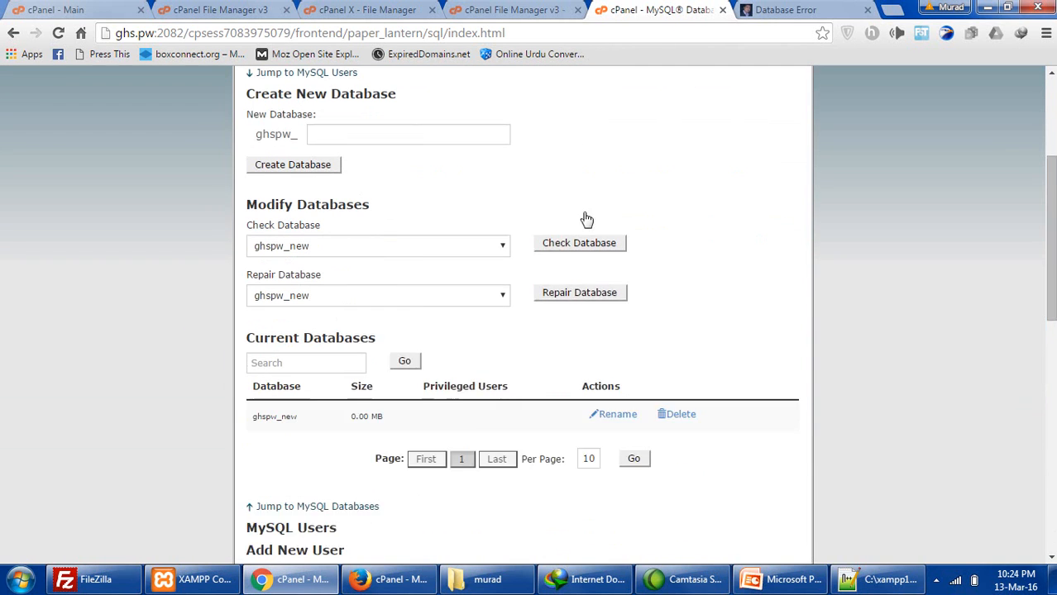
left_click(754, 8)
left_click(674, 10)
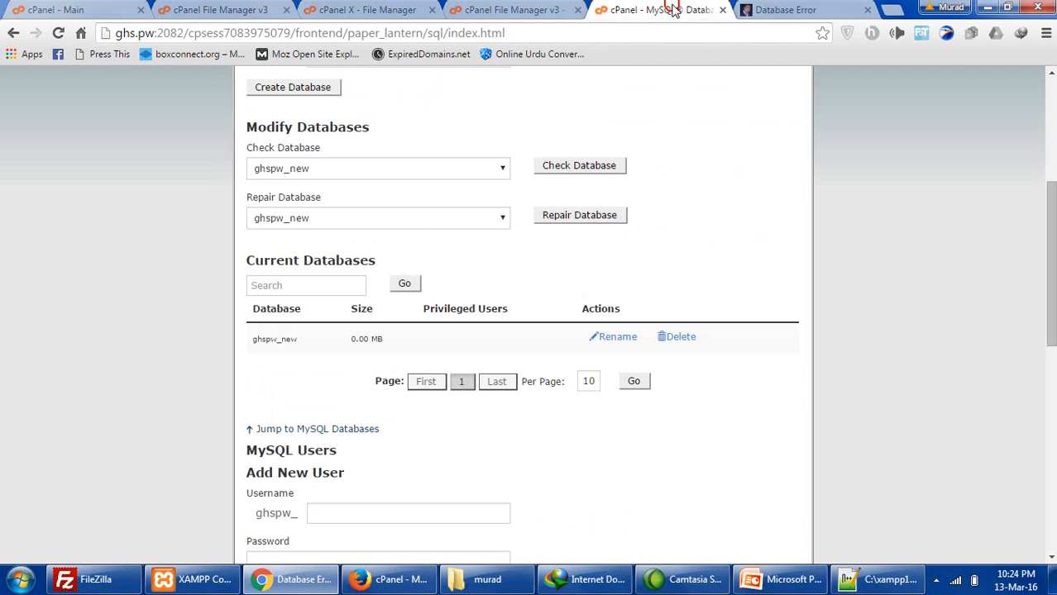
scroll(341, 403, "down", 3)
left_click(347, 282)
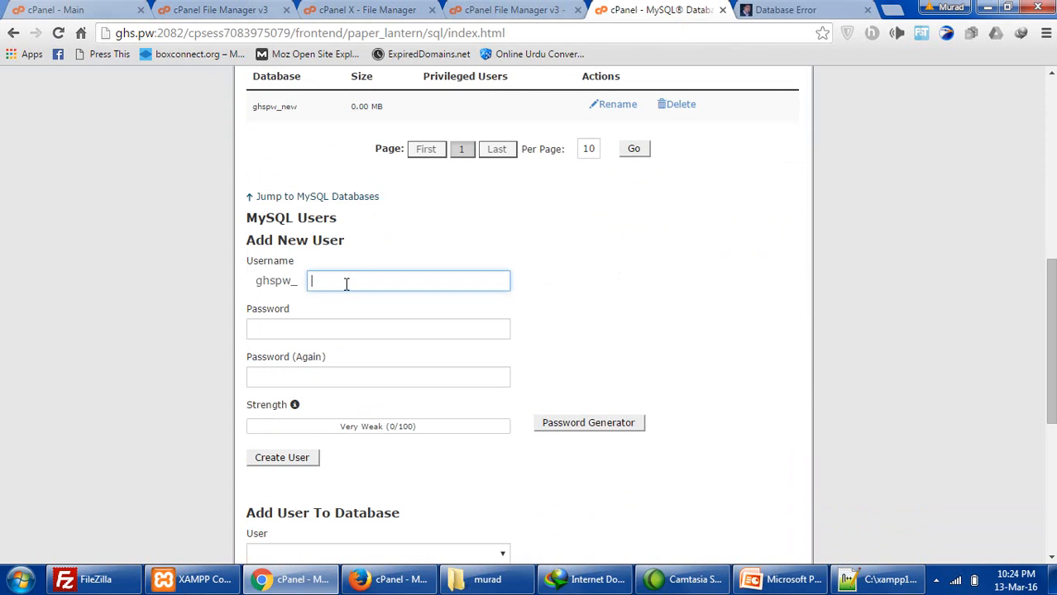
left_click(318, 320)
scroll(344, 320, "up", 3)
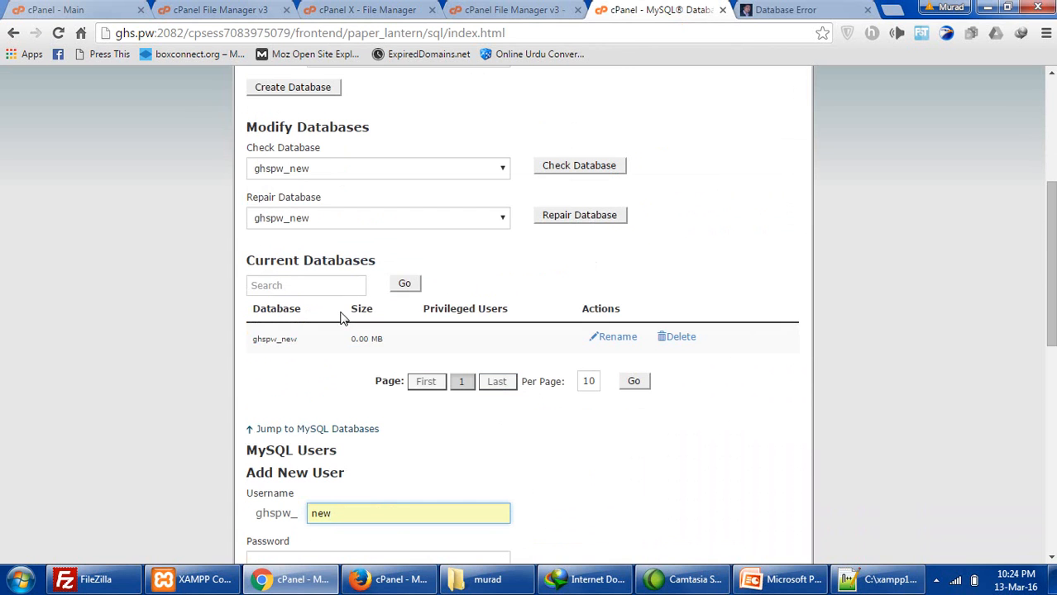
left_click_drag(259, 337, 392, 337)
scroll(396, 346, "down", 2)
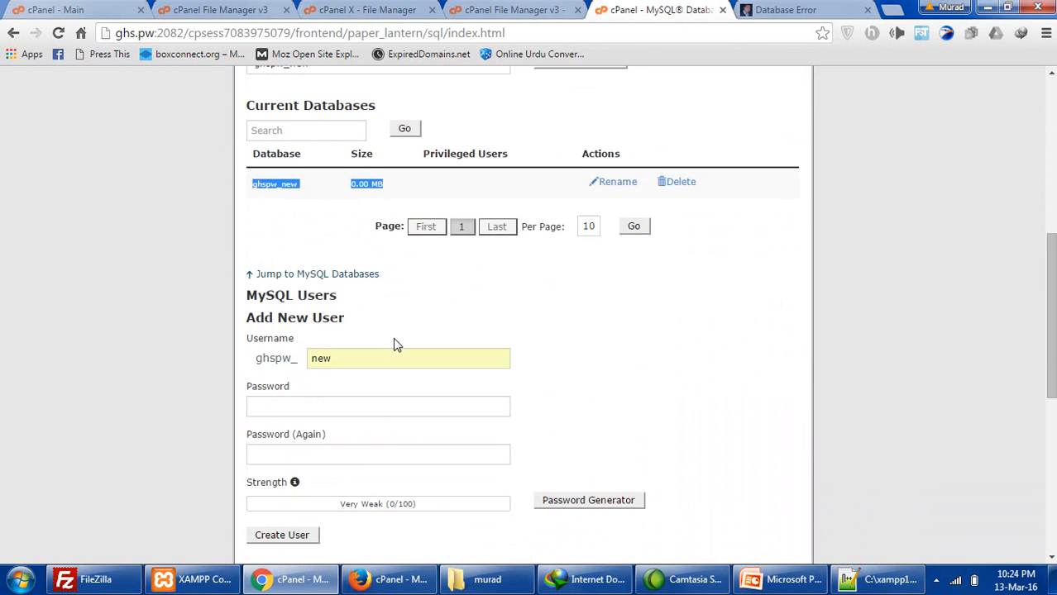
- Generate a very strong password for both fields and paste a copy into Notepad
left_click(360, 406)
left_click(627, 500)
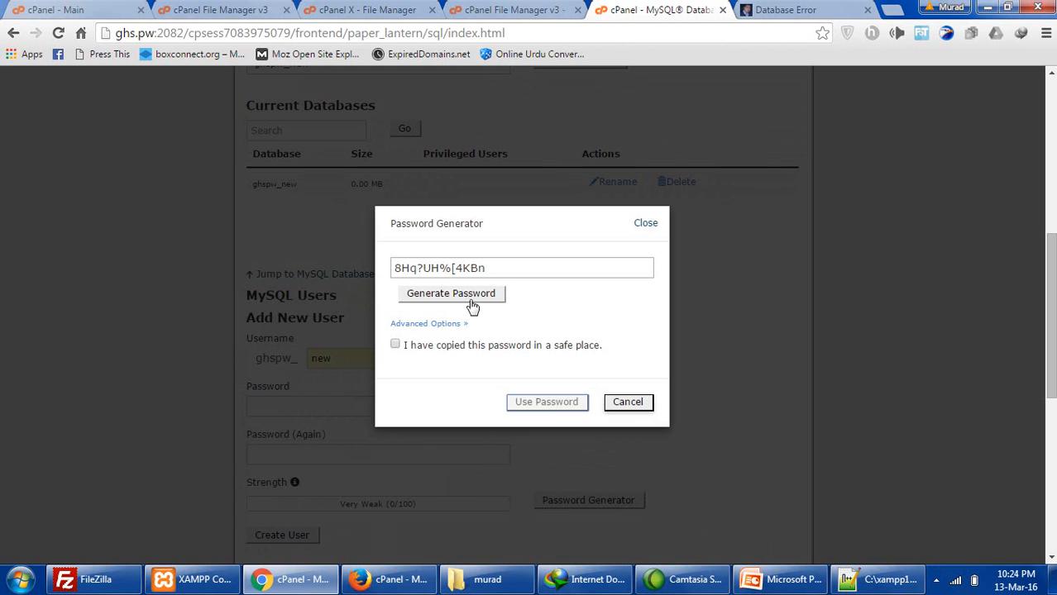
left_click(472, 266)
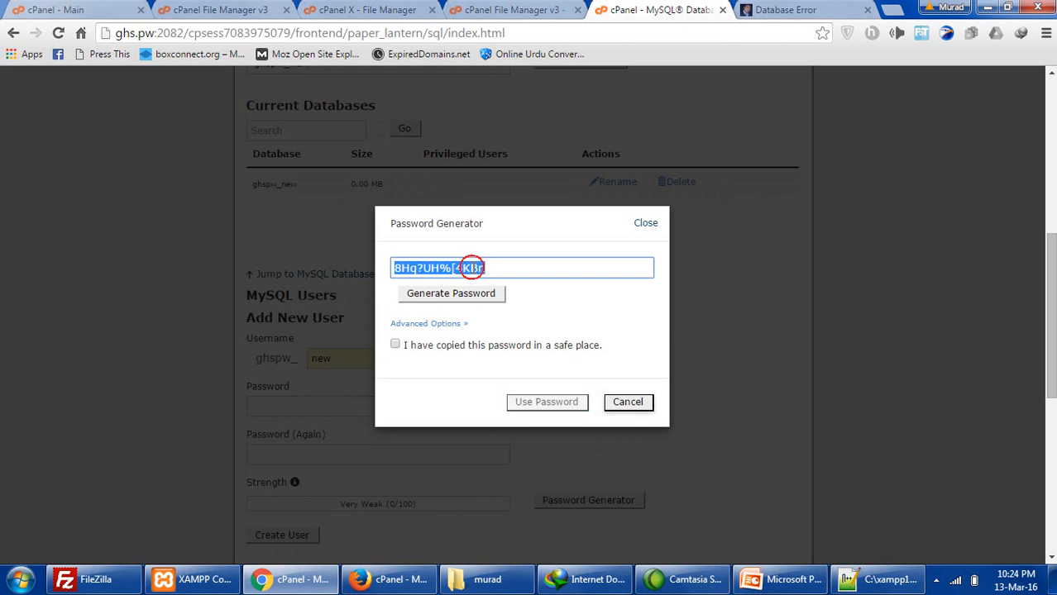
right_click(472, 269)
left_click(510, 297)
left_click(394, 345)
left_click(530, 403)
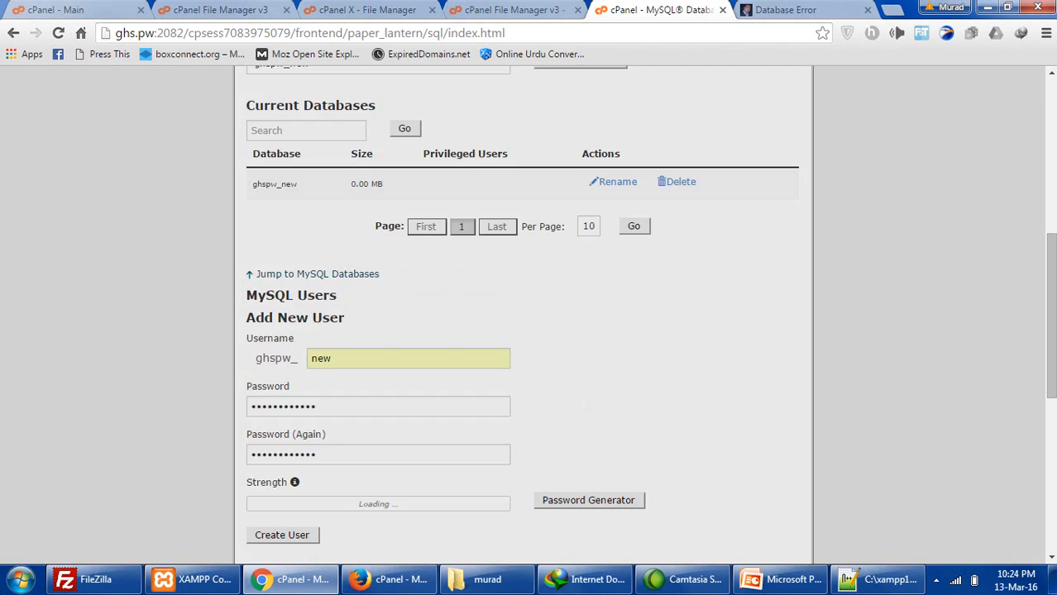
left_click(21, 579)
left_click(97, 135)
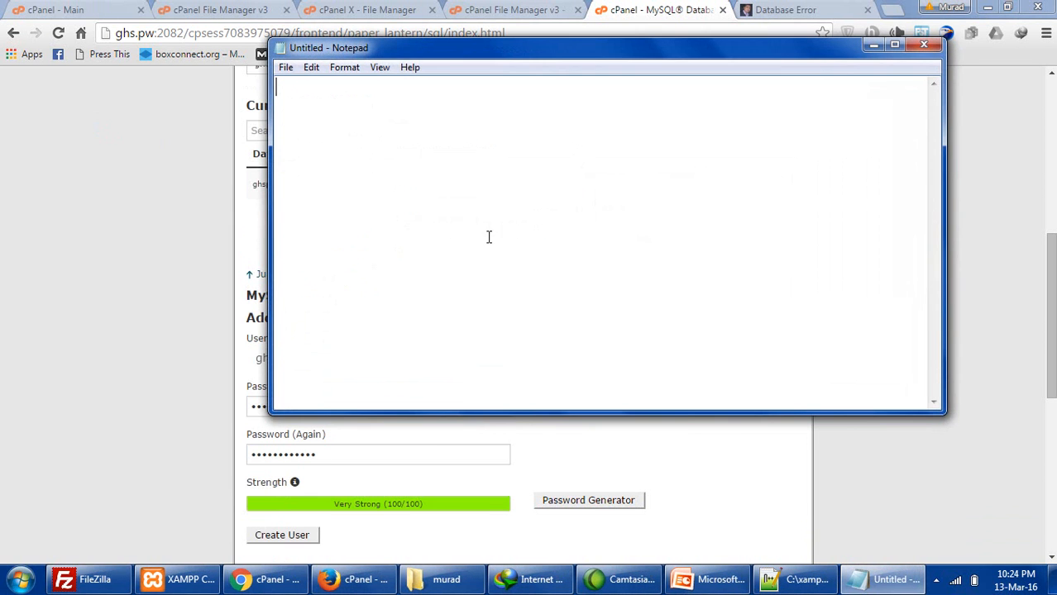
right_click(489, 236)
left_click(529, 304)
- Create the MySQL user ghspw_new and return to the MySQL Databases page
left_click(94, 267)
scroll(95, 269, "down", 3)
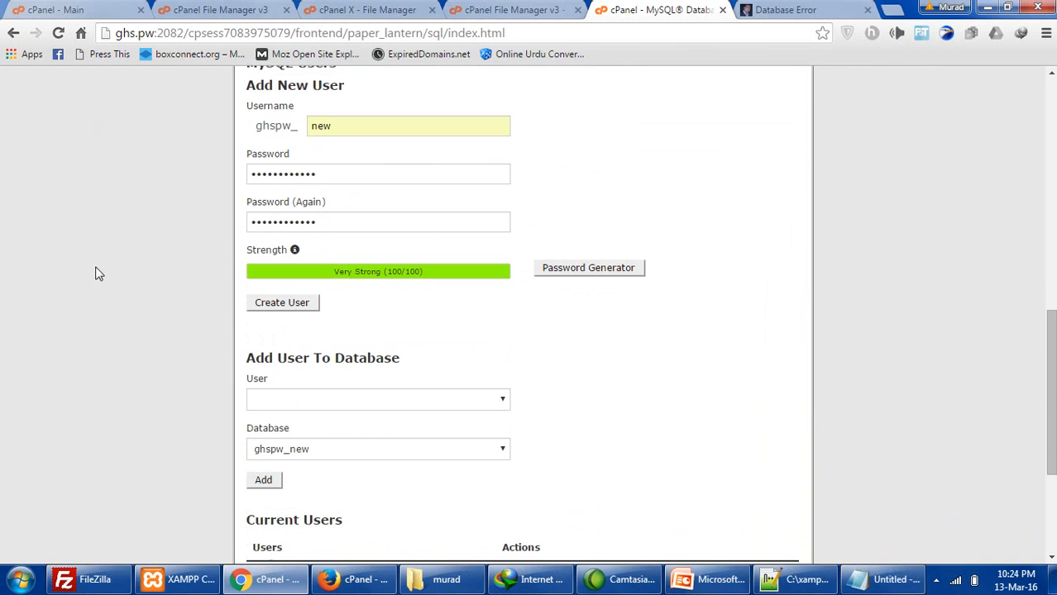
left_click(269, 306)
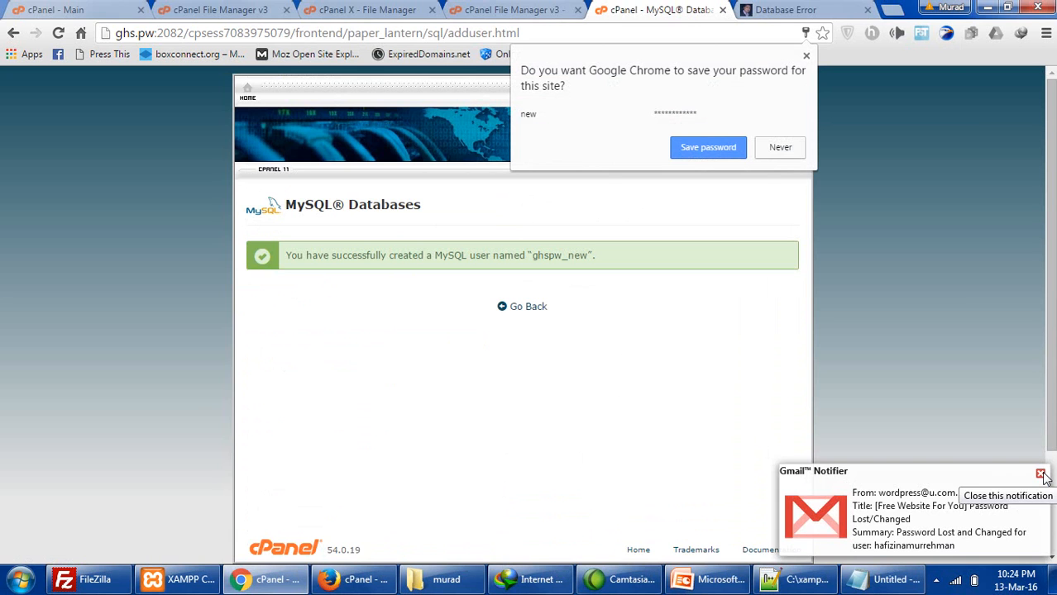
left_click(1040, 474)
scroll(746, 424, "down", 1)
left_click(535, 229)
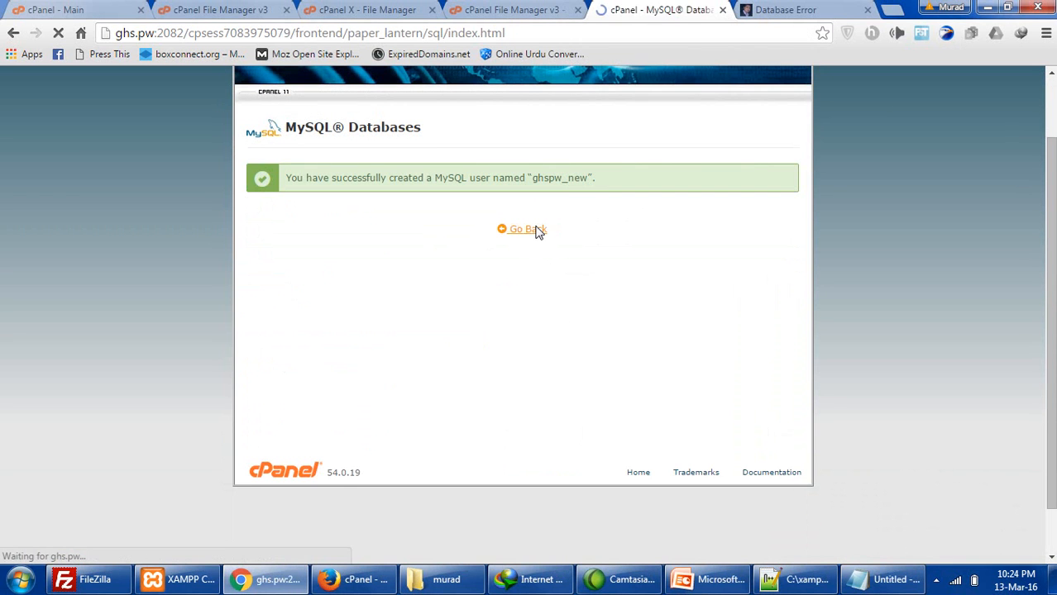
- Add user ghspw_new to the ghspw_new database with all privileges
scroll(350, 372, "down", 3)
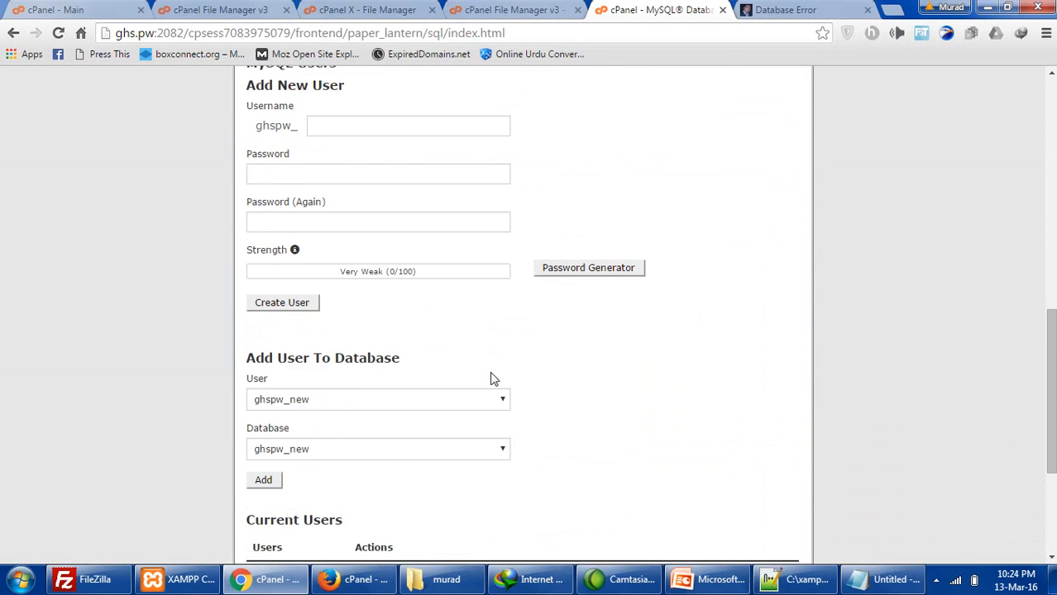
scroll(490, 377, "down", 3)
scroll(318, 347, "up", 2)
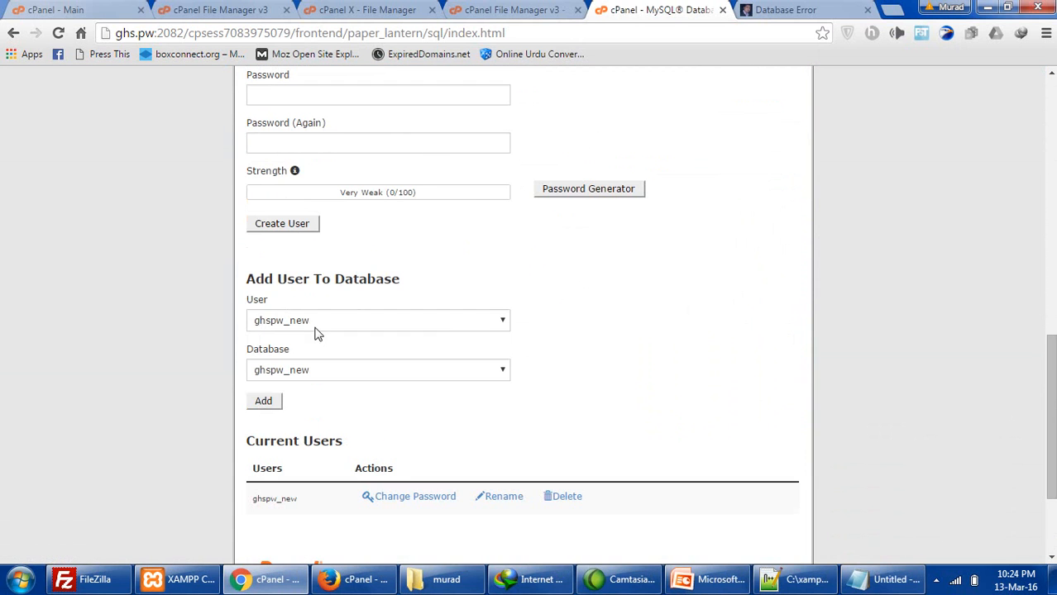
left_click_drag(266, 279, 330, 280)
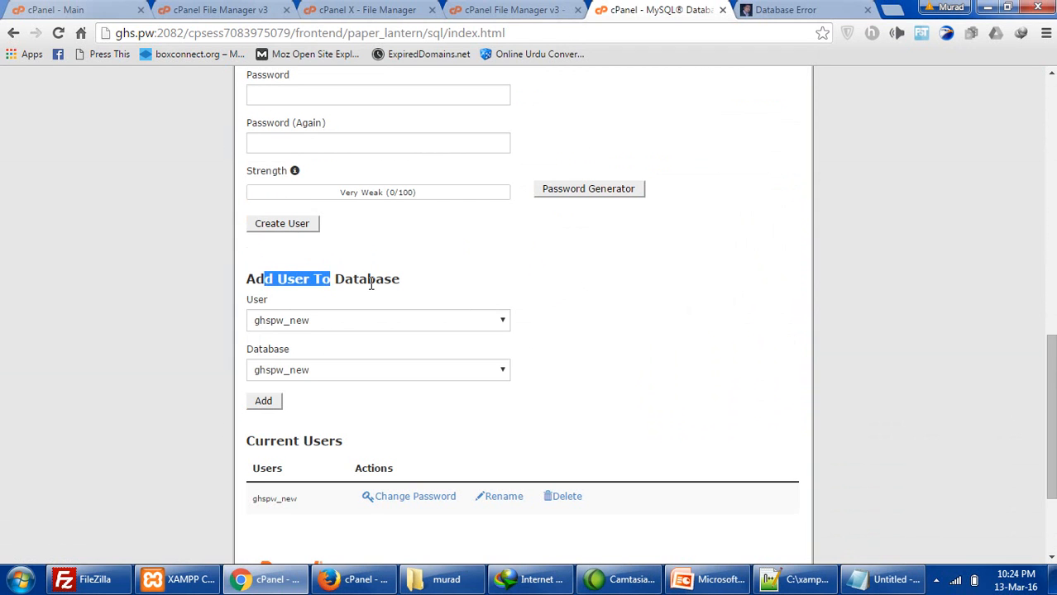
left_click(273, 401)
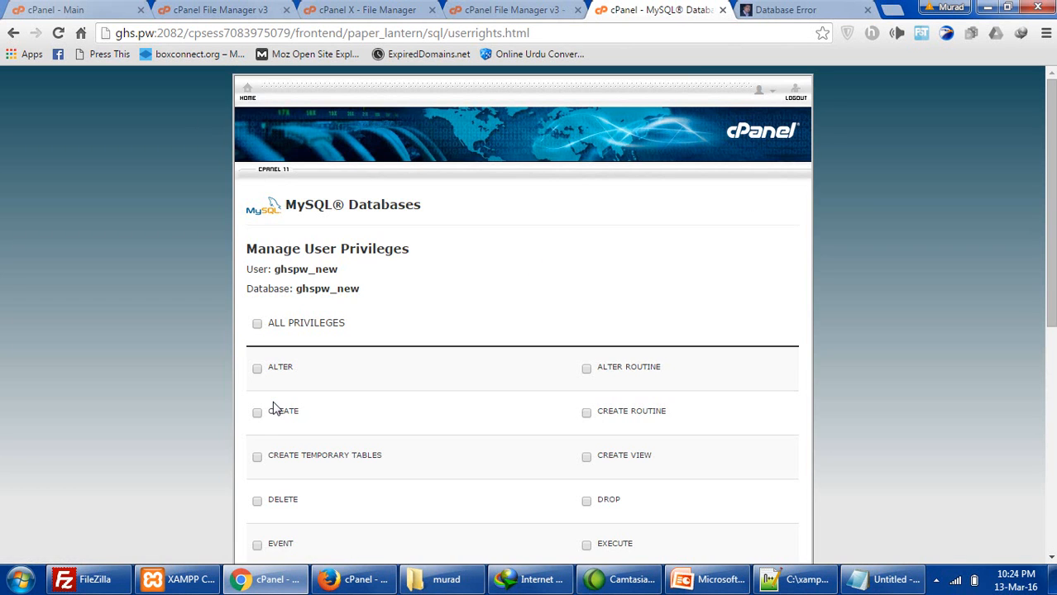
left_click(257, 324)
scroll(269, 345, "down", 4)
left_click(273, 463)
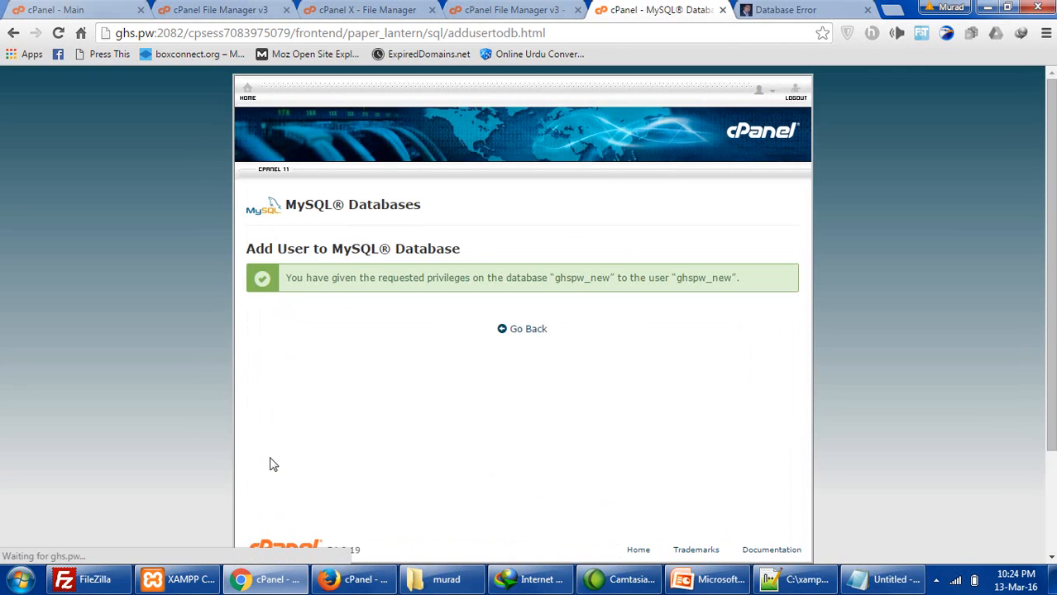
left_click(544, 329)
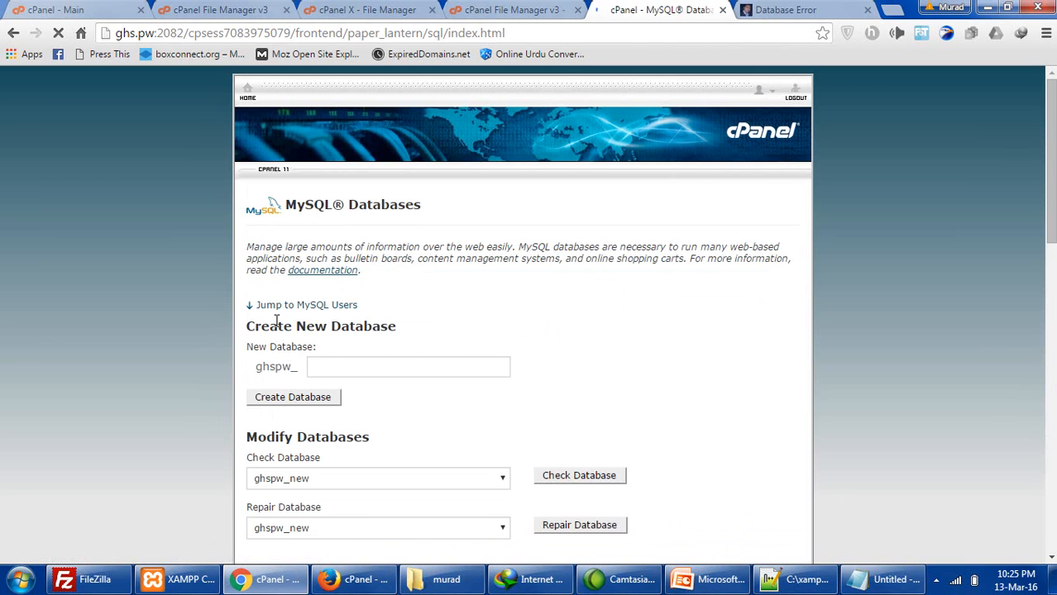
- Check the ghspw_new user and database names listed on MySQL Databases
scroll(298, 401, "down", 6)
scroll(299, 394, "up", 1)
scroll(301, 401, "down", 6)
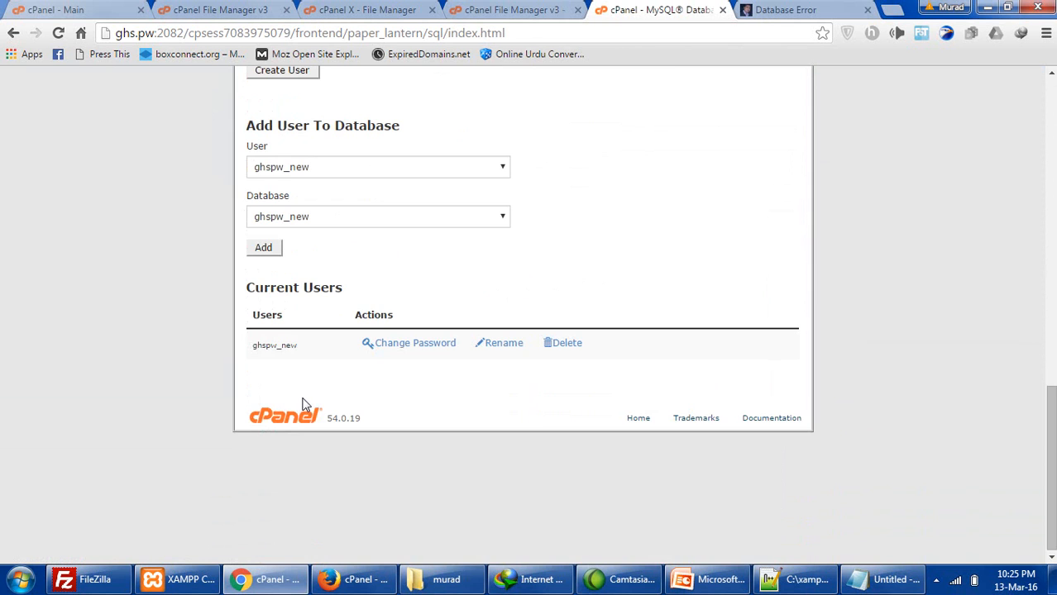
double_click(283, 346)
left_click(279, 345)
scroll(413, 351, "up", 3)
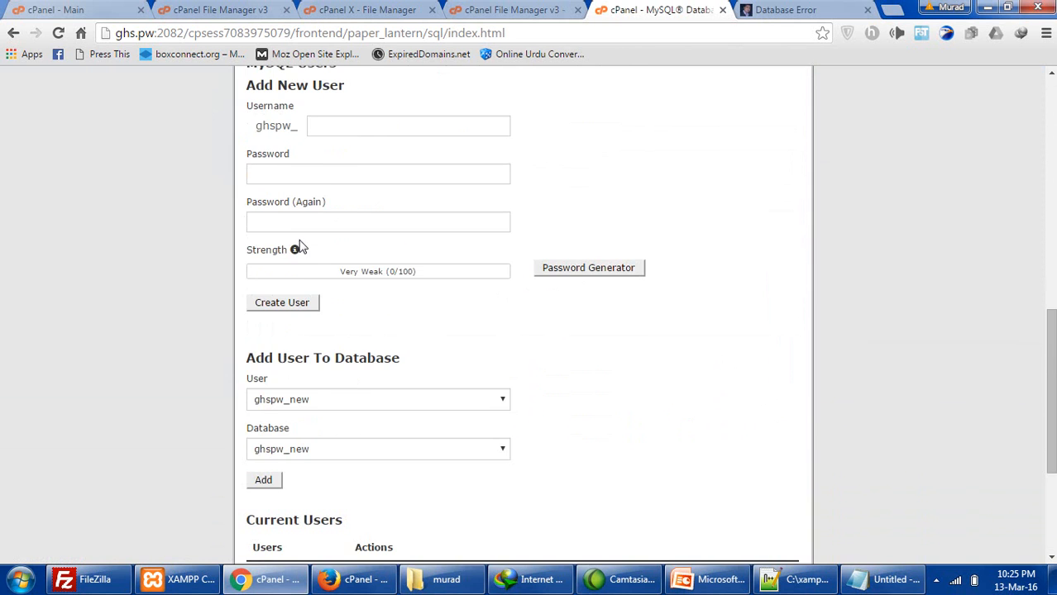
scroll(300, 248, "up", 3)
left_click_drag(274, 186, 310, 186)
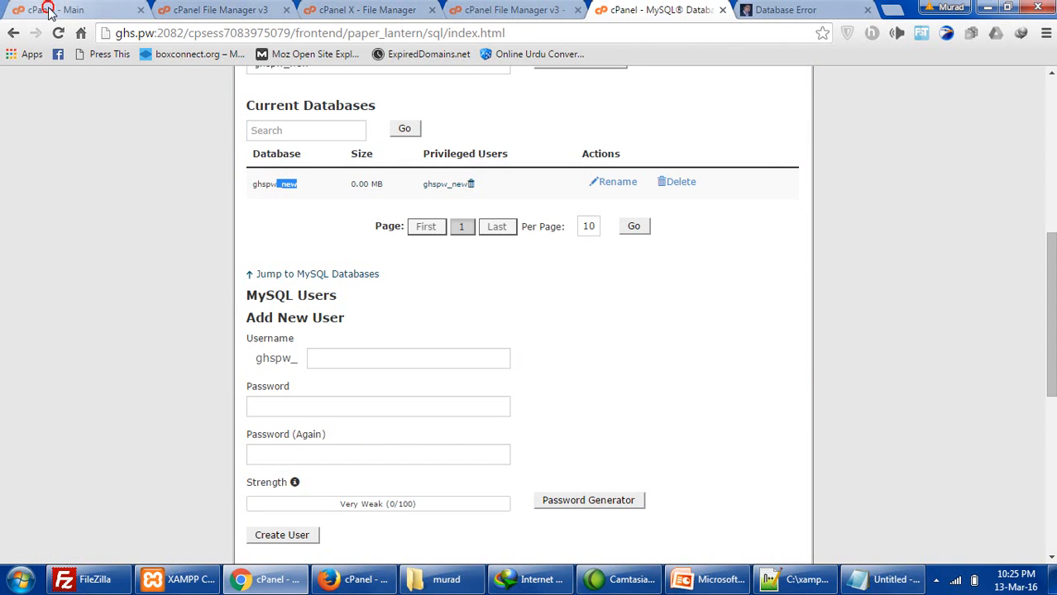
- Open phpMyAdmin from the cPanel home page in a new browser tab
left_click(91, 10)
scroll(230, 210, "down", 2)
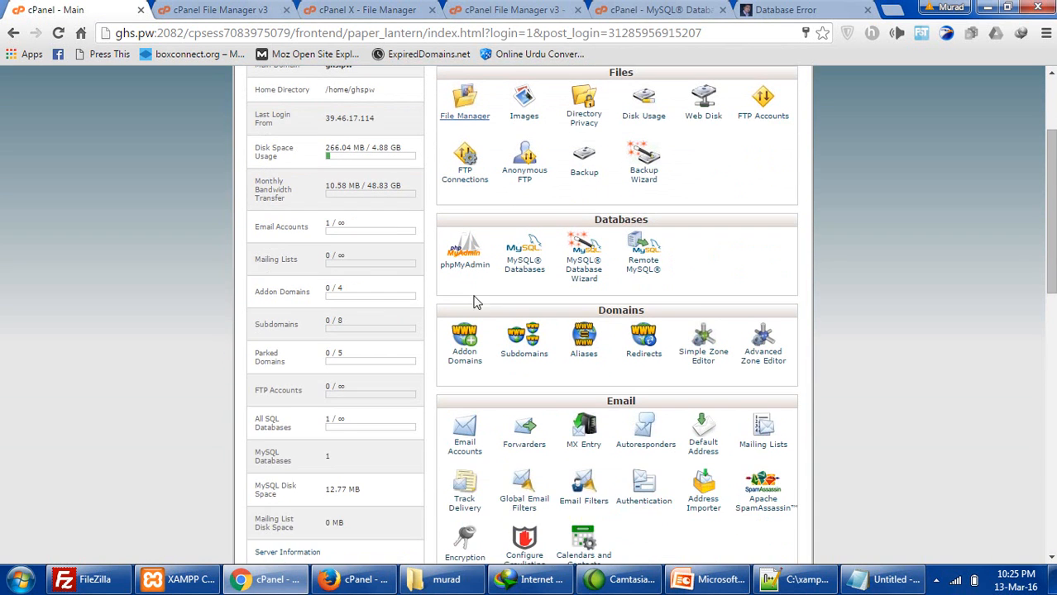
right_click(478, 275)
left_click(502, 277)
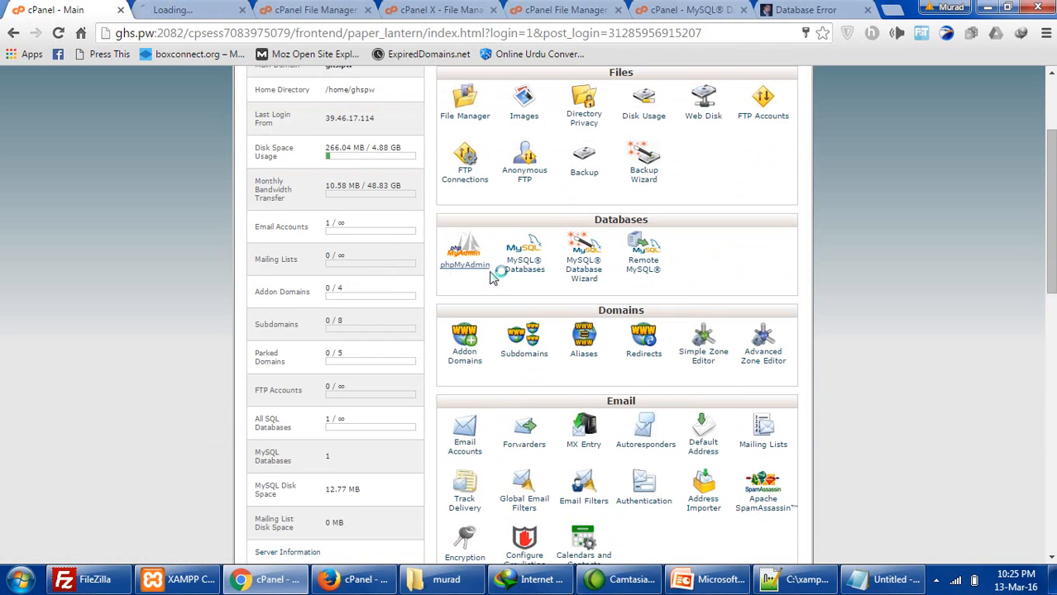
- Select the empty ghspw_new database in phpMyAdmin and open its Import page
left_click(190, 12)
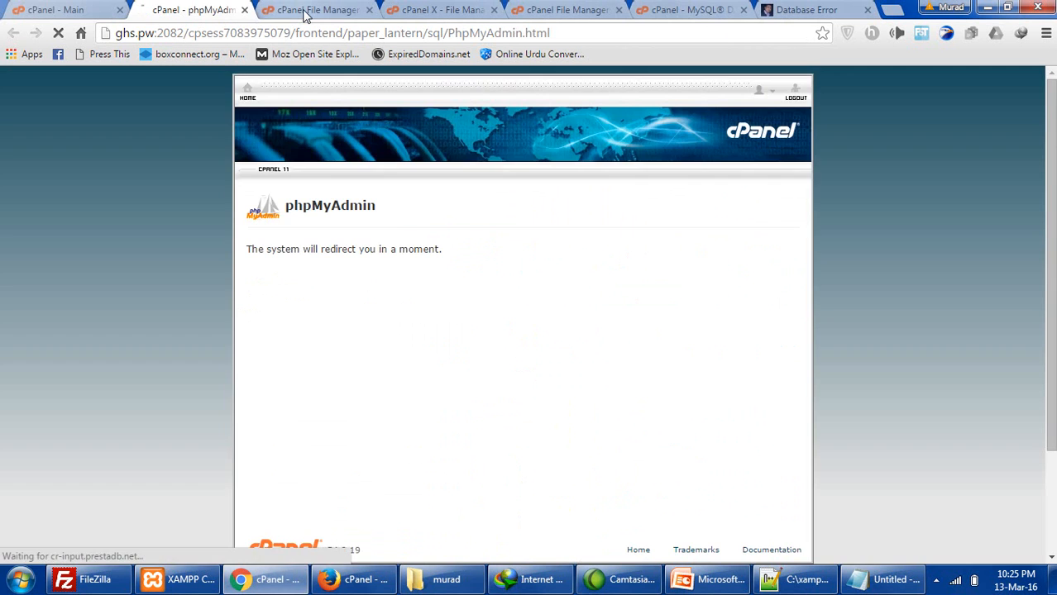
left_click(310, 10)
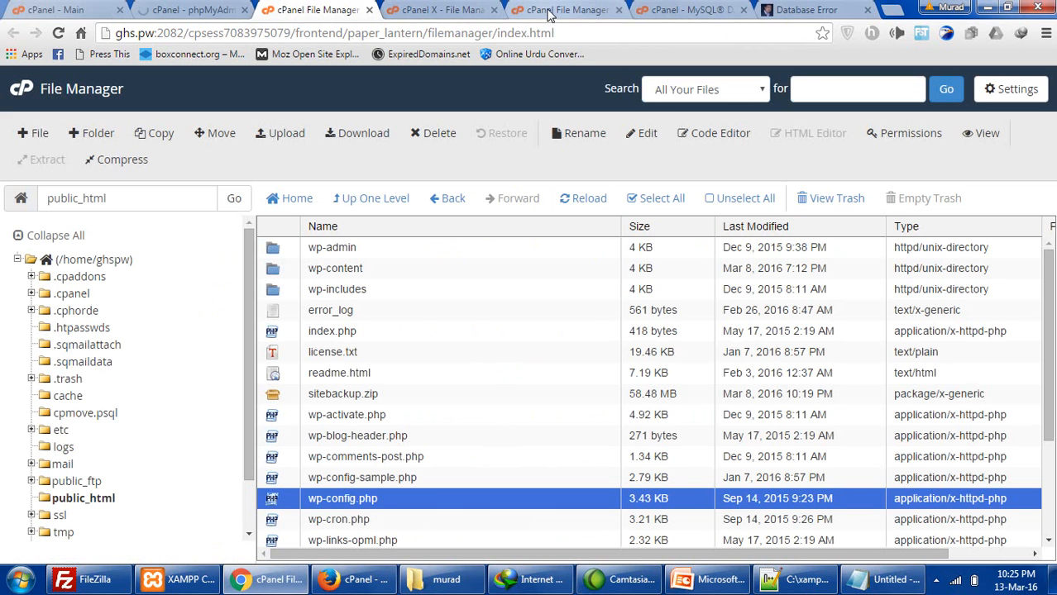
left_click(58, 10)
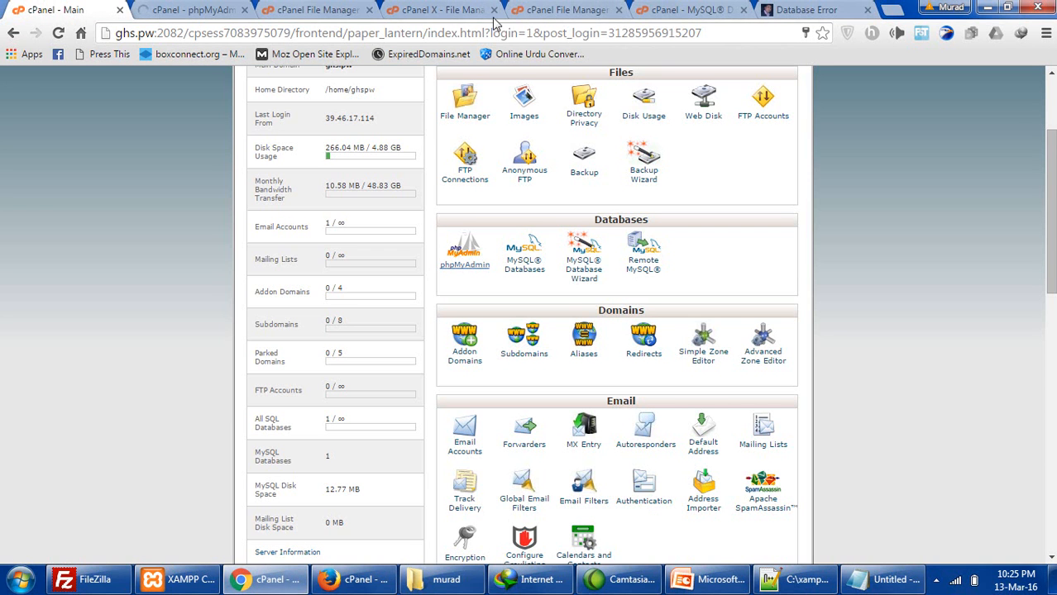
left_click(692, 10)
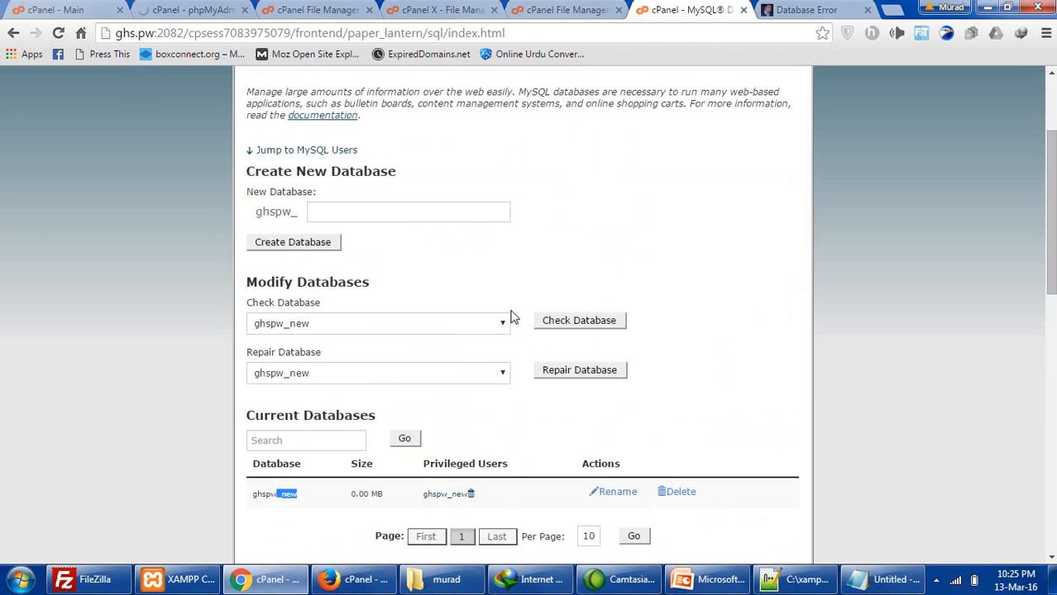
left_click(190, 9)
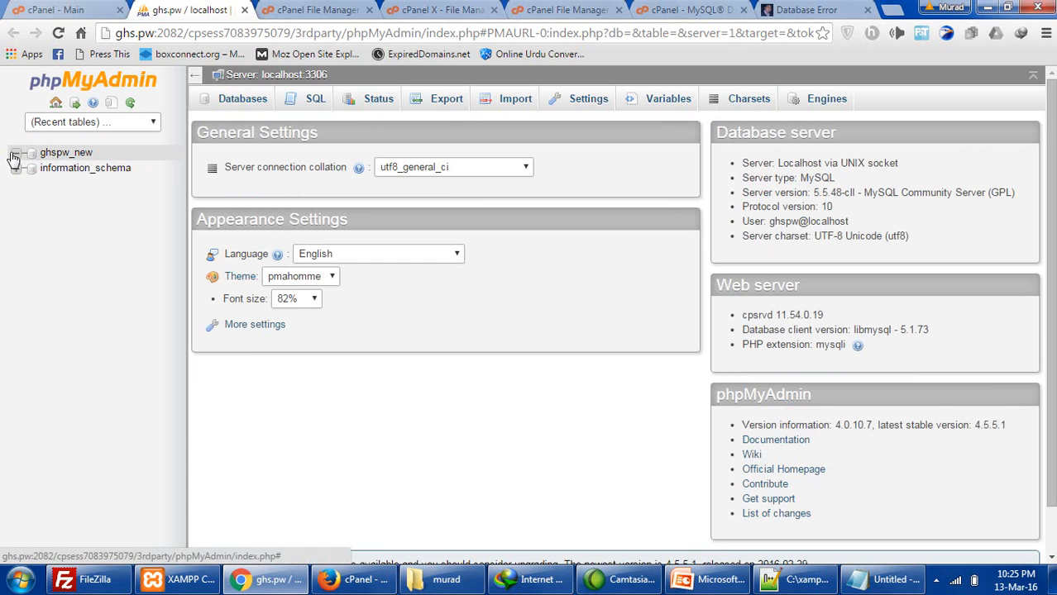
left_click(75, 154)
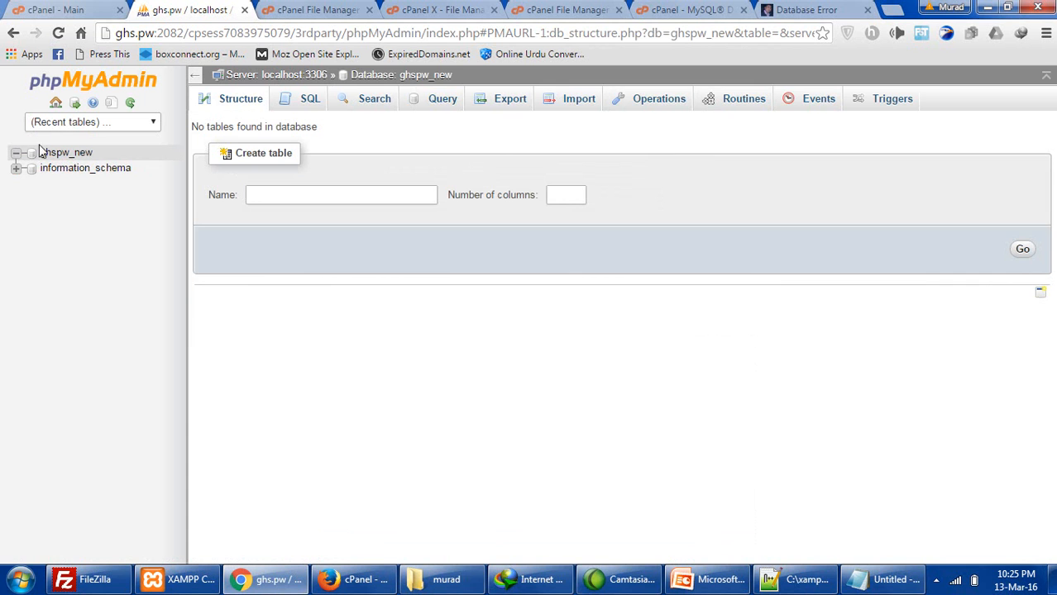
left_click(579, 110)
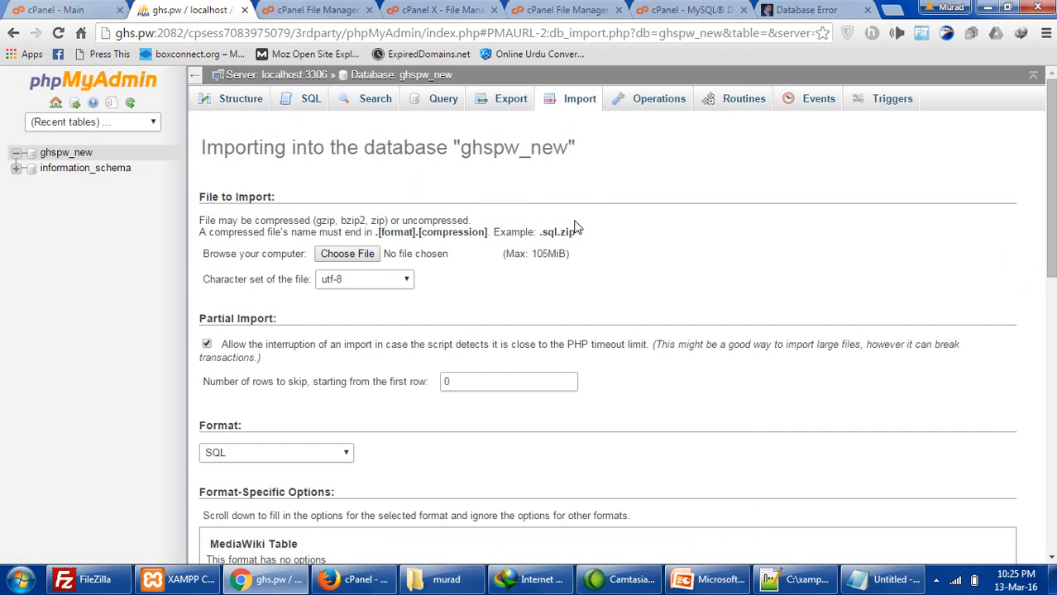
- Import the site's .sql.gz database backup file into ghspw_new
left_click(372, 254)
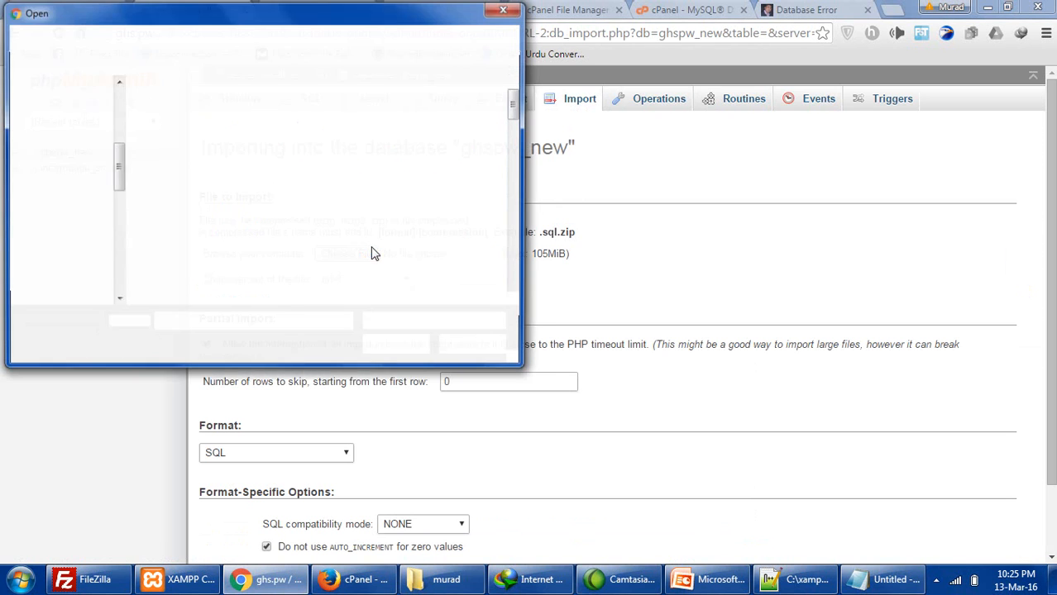
scroll(521, 108, "down", 2)
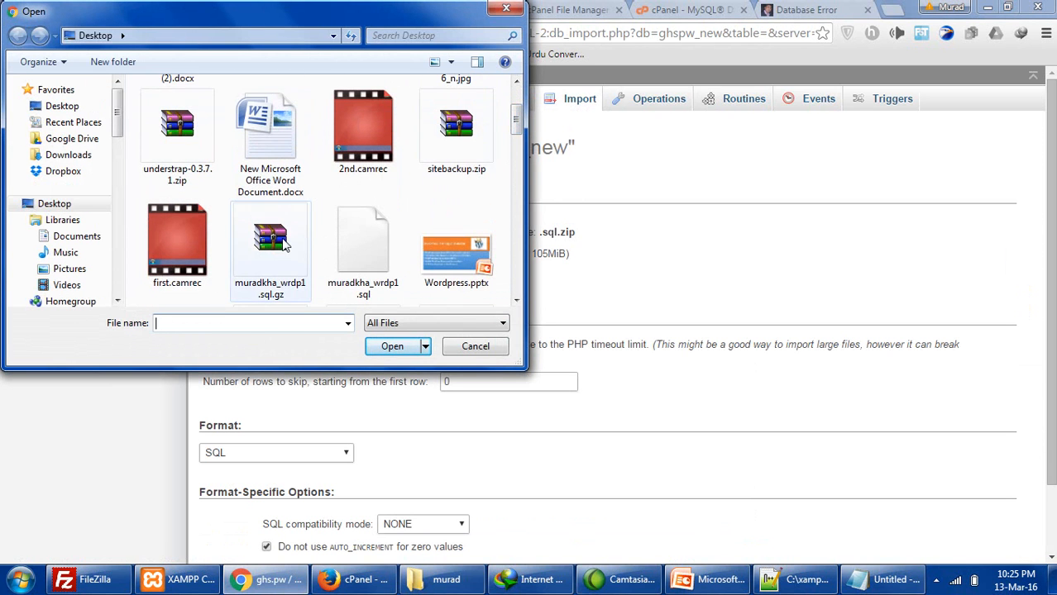
left_click(273, 240)
left_click(387, 346)
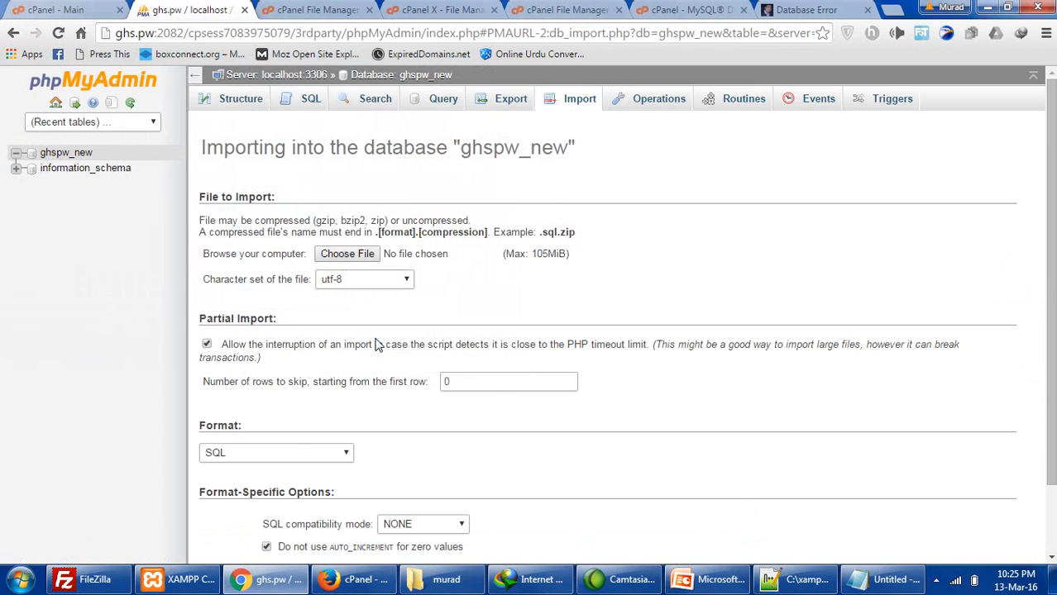
left_click(227, 504)
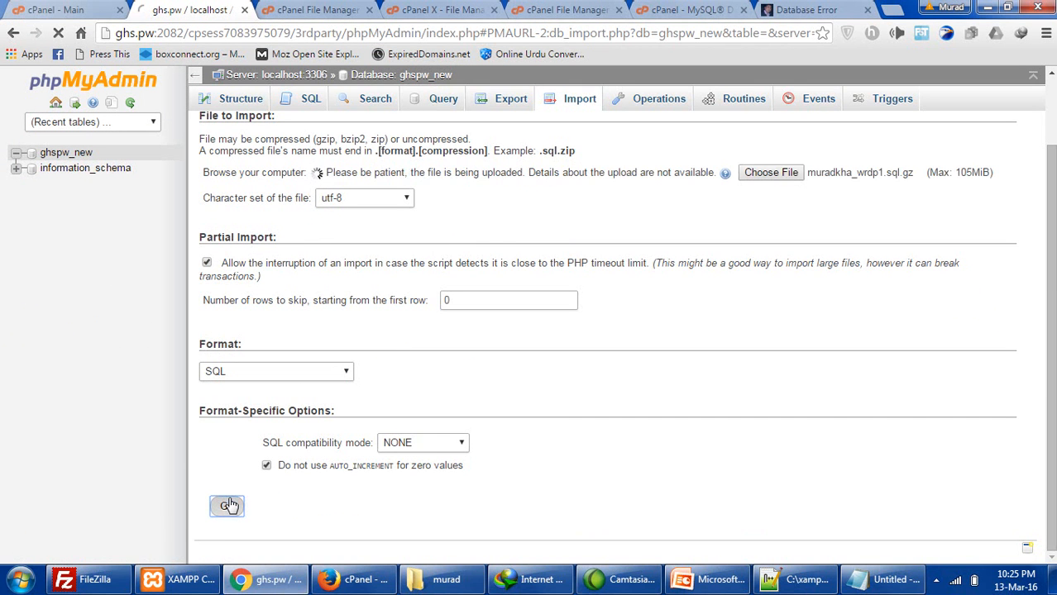
scroll(265, 222, "up", 1)
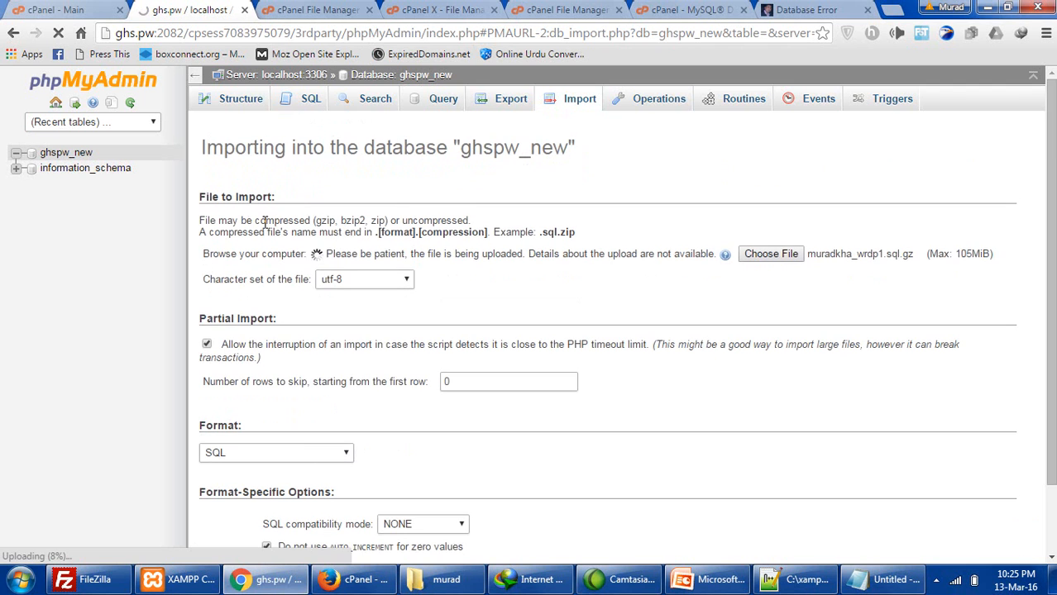
left_click_drag(313, 258, 397, 255)
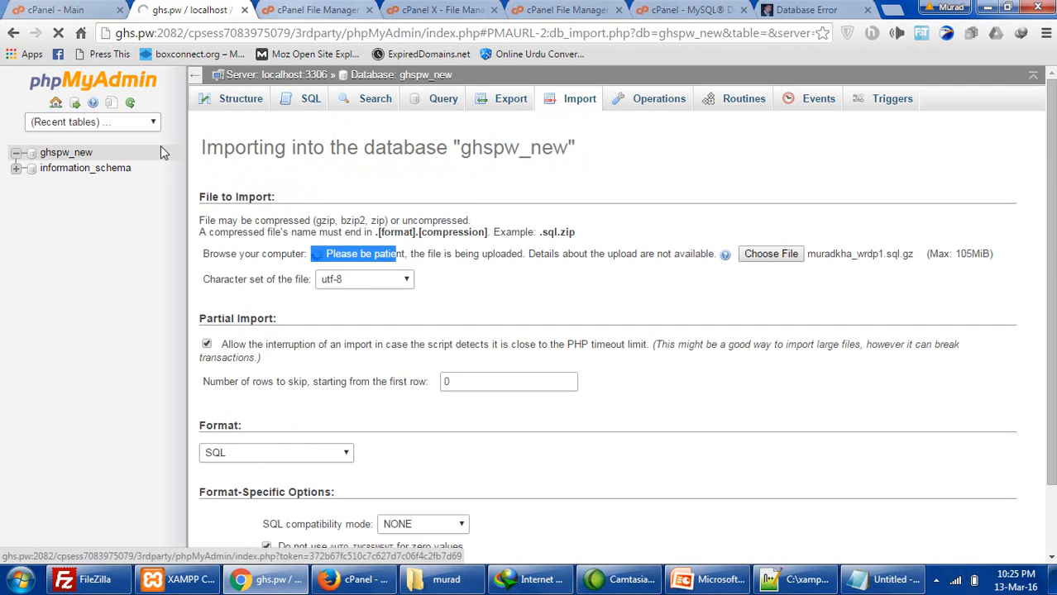
- Close the file upload tab, copy the name ghspw_new, and return to wp-config.php
left_click(313, 8)
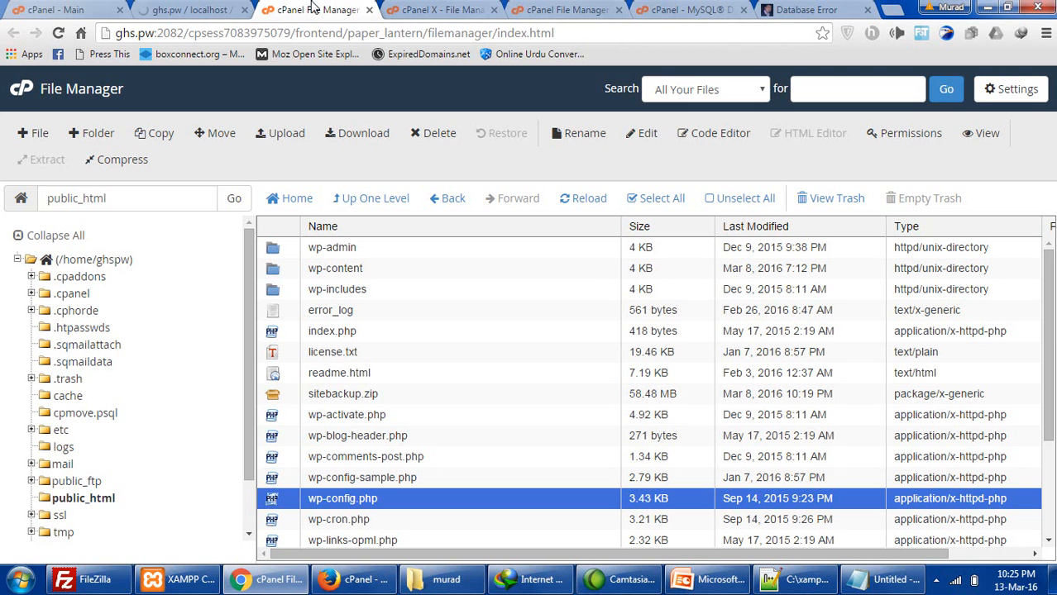
left_click(573, 11)
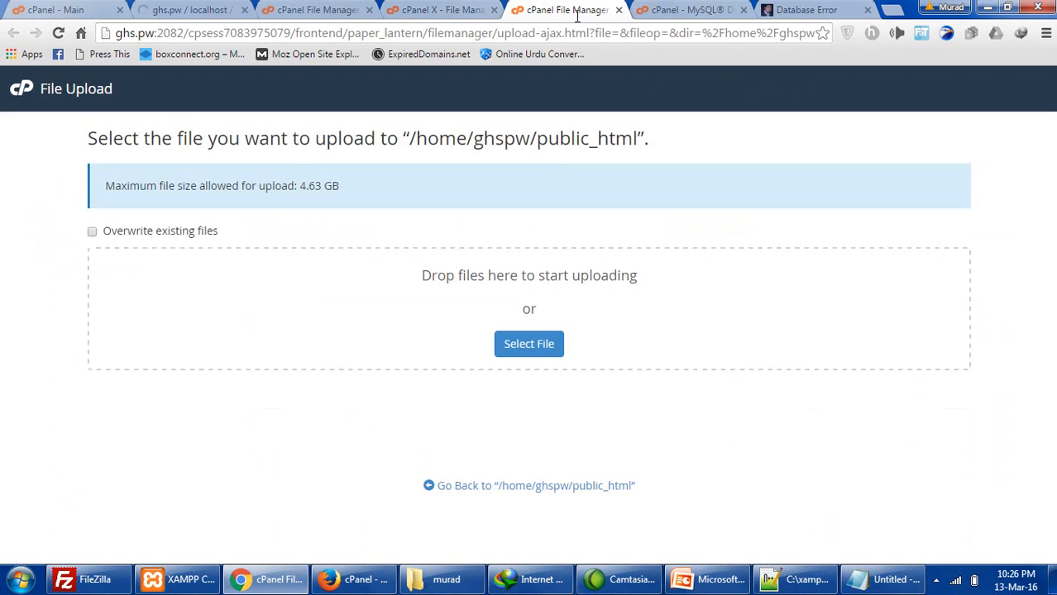
left_click(621, 10)
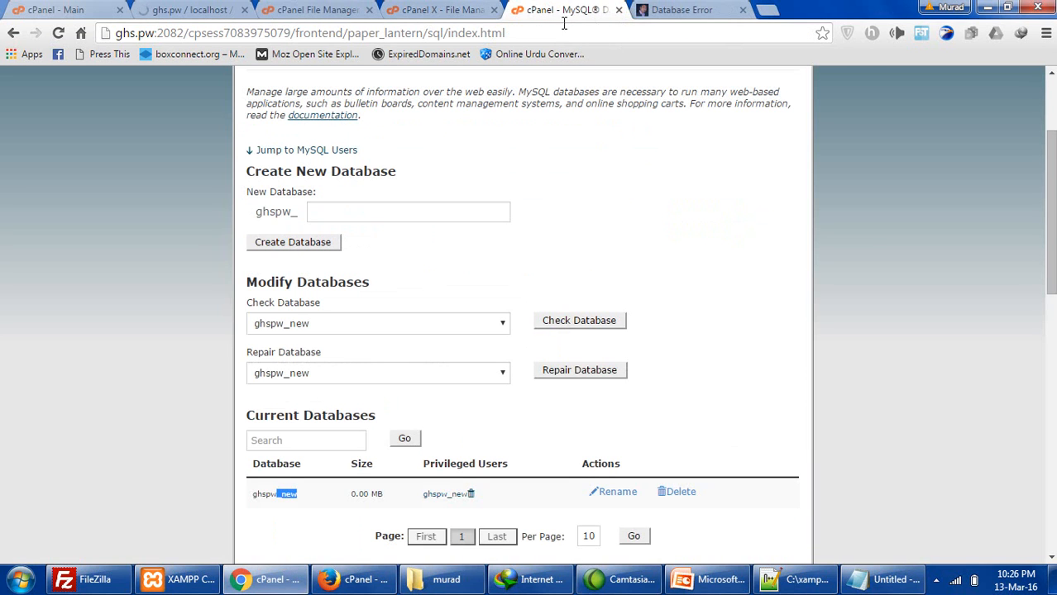
left_click_drag(296, 495, 251, 500)
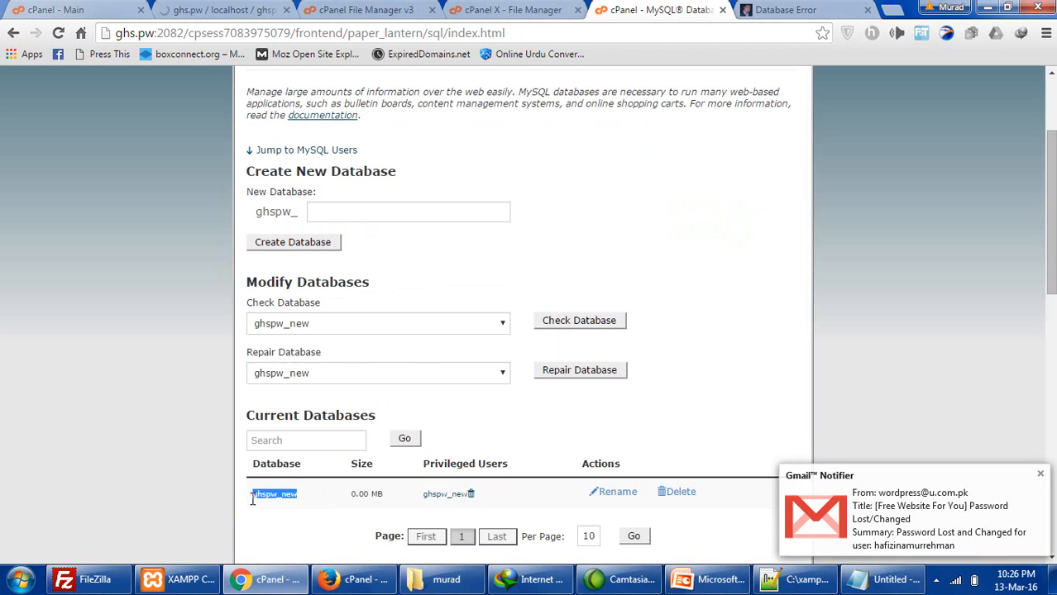
right_click(253, 496)
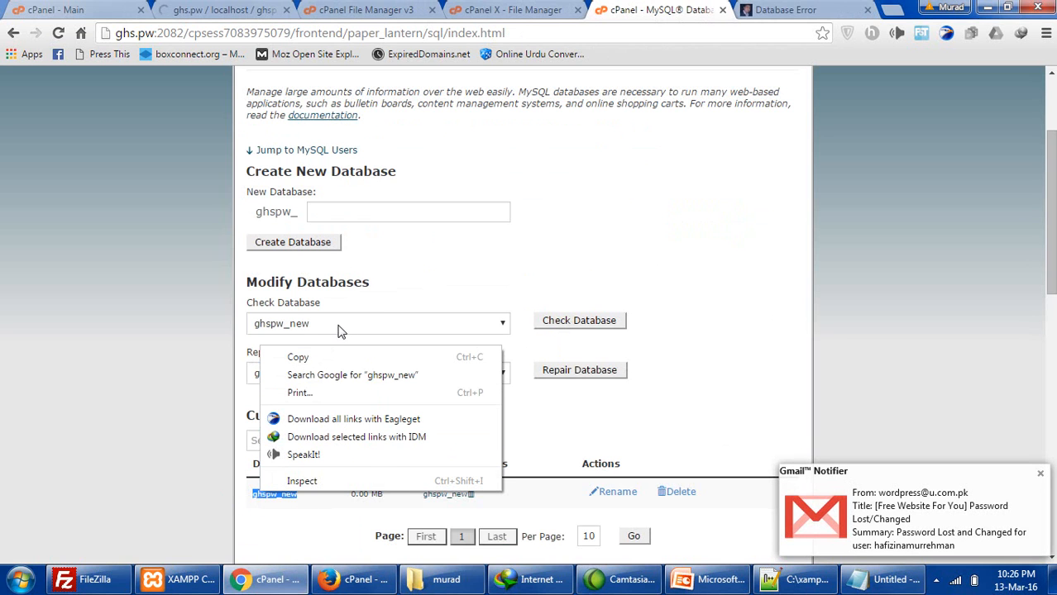
left_click(302, 356)
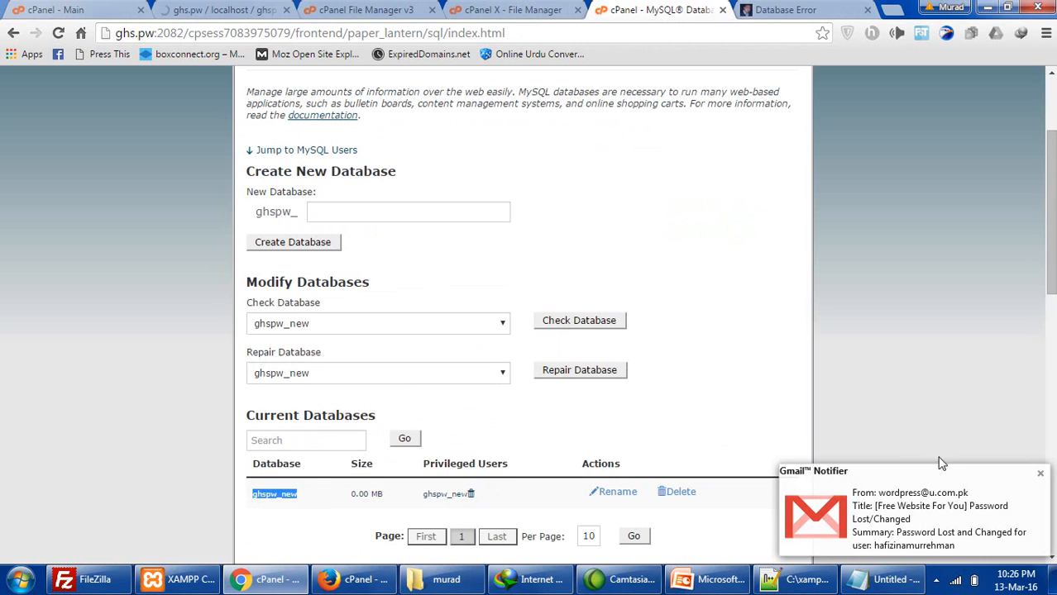
left_click(1038, 474)
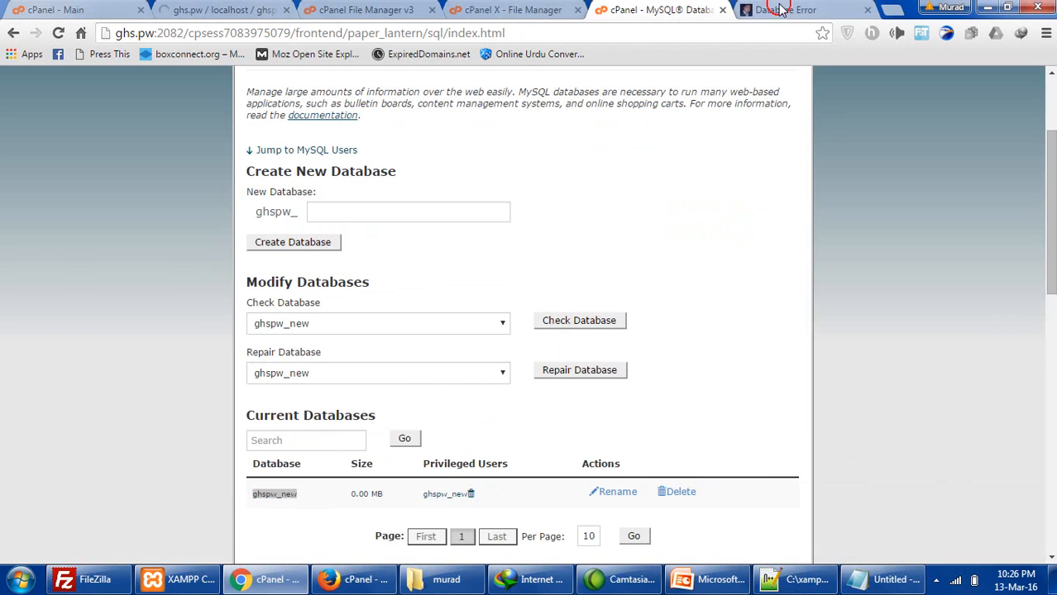
left_click(786, 9)
left_click(496, 10)
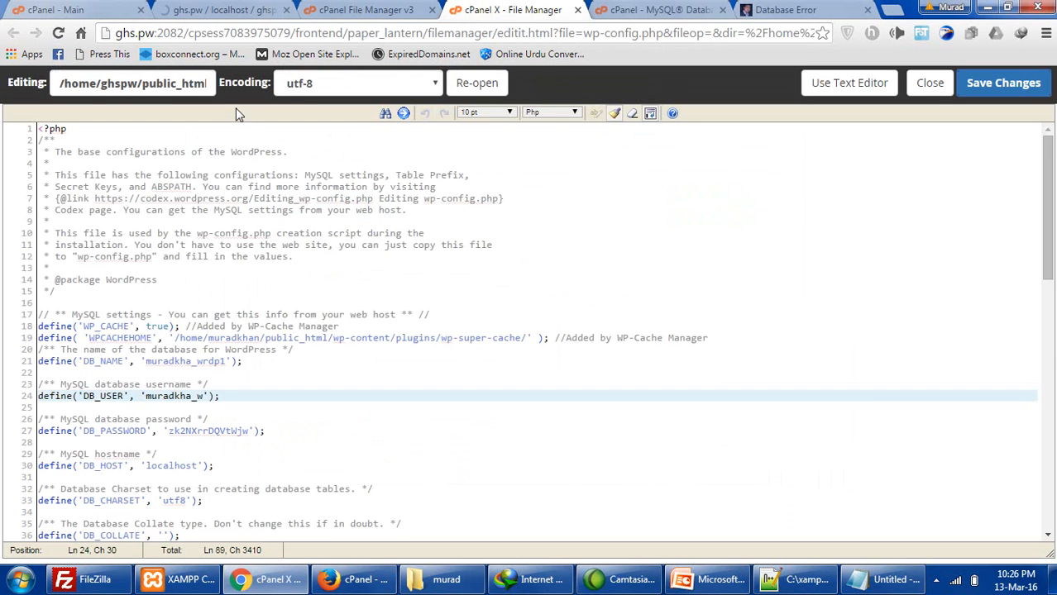
- Set DB_USER and DB_NAME in wp-config.php to ghspw_new
left_click_drag(168, 77, 323, 88)
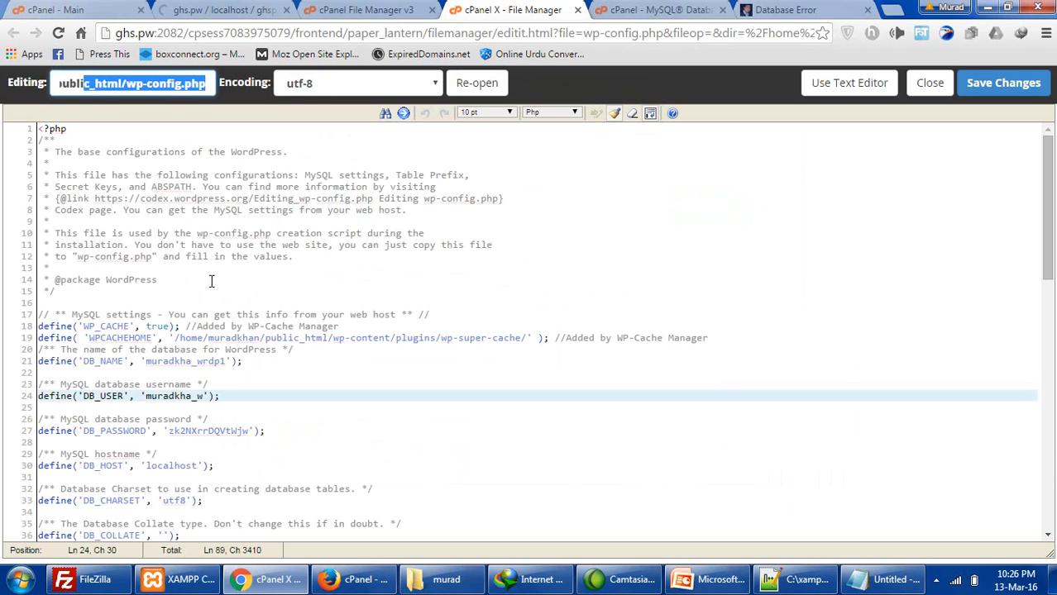
left_click(195, 396)
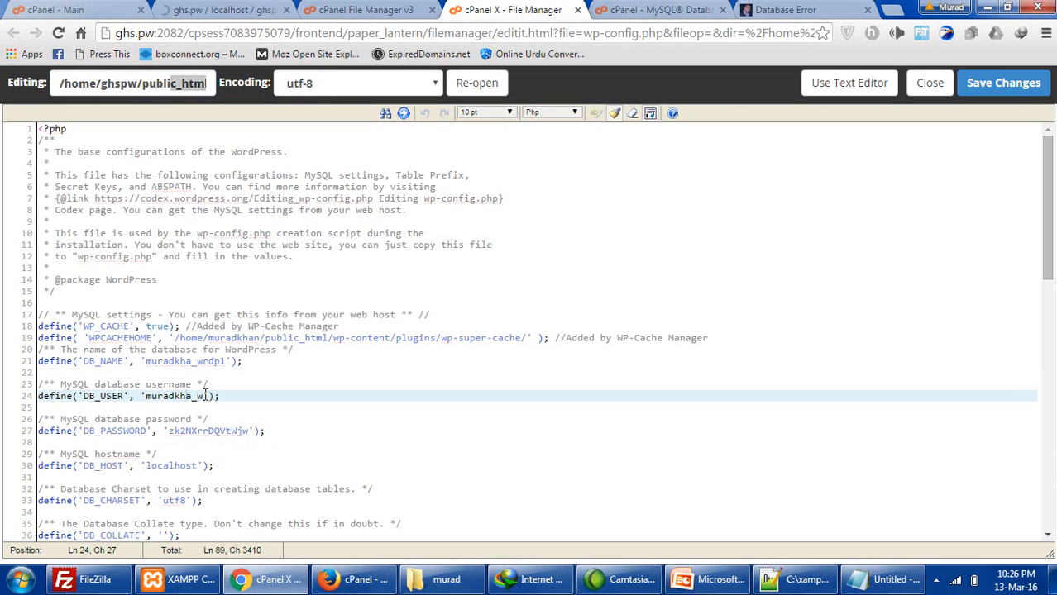
left_click_drag(203, 396, 156, 396)
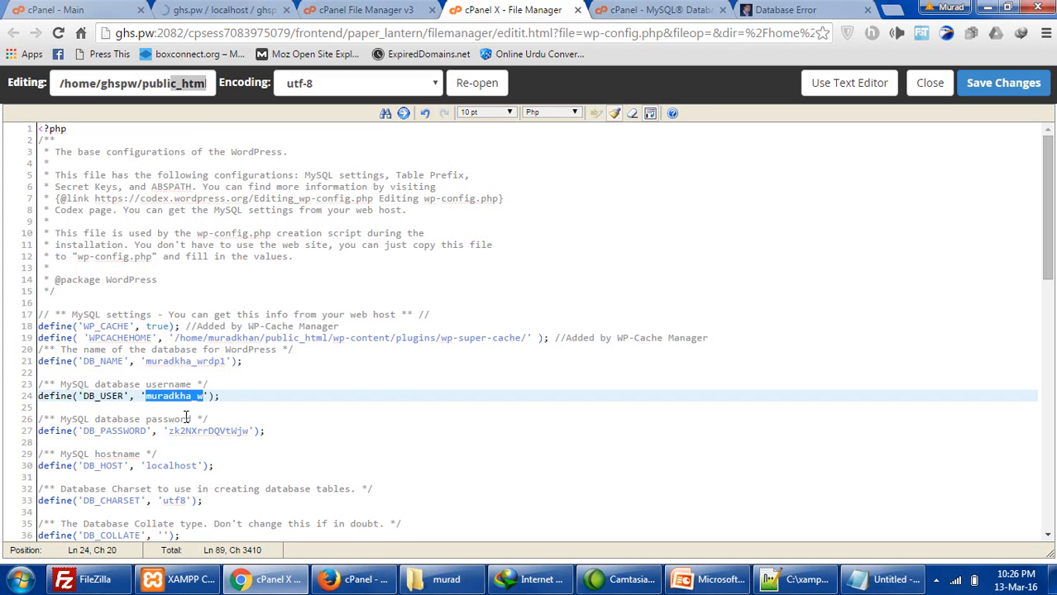
key("ctrl+v")
scroll(159, 431, "down", 2)
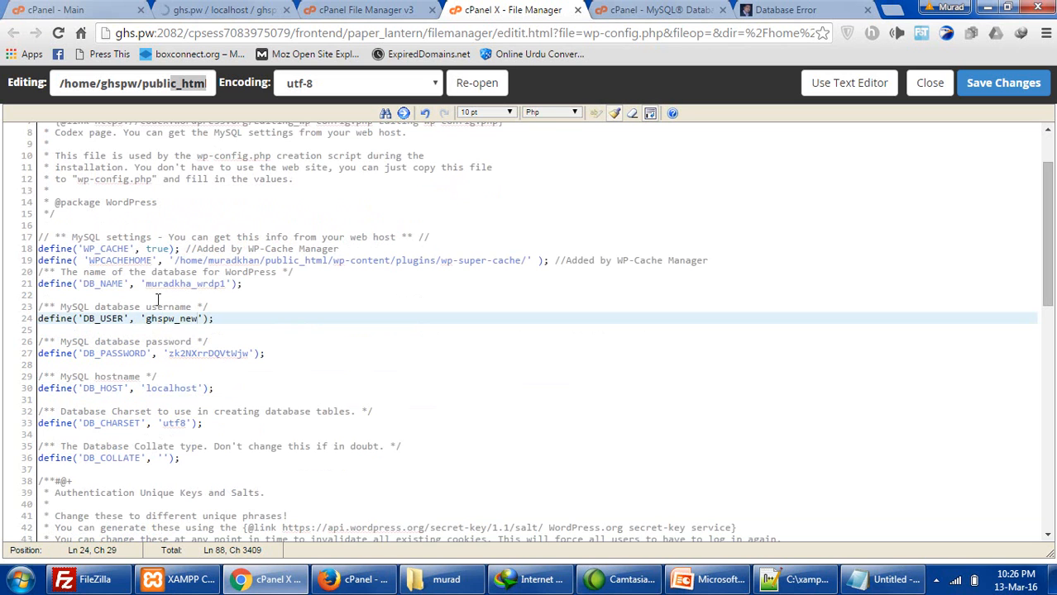
left_click_drag(147, 285, 224, 284)
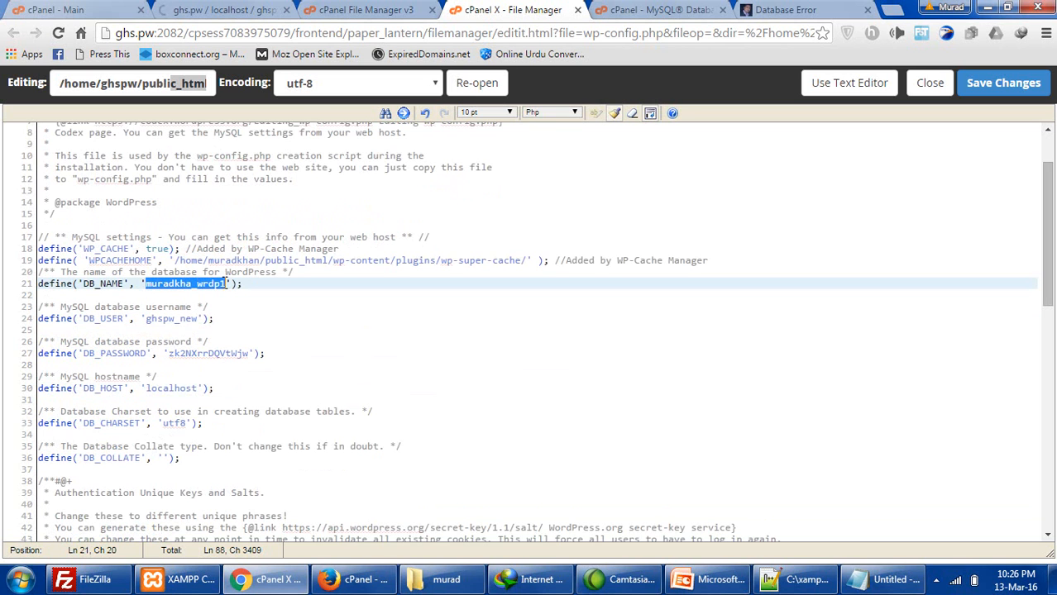
key("ctrl+v")
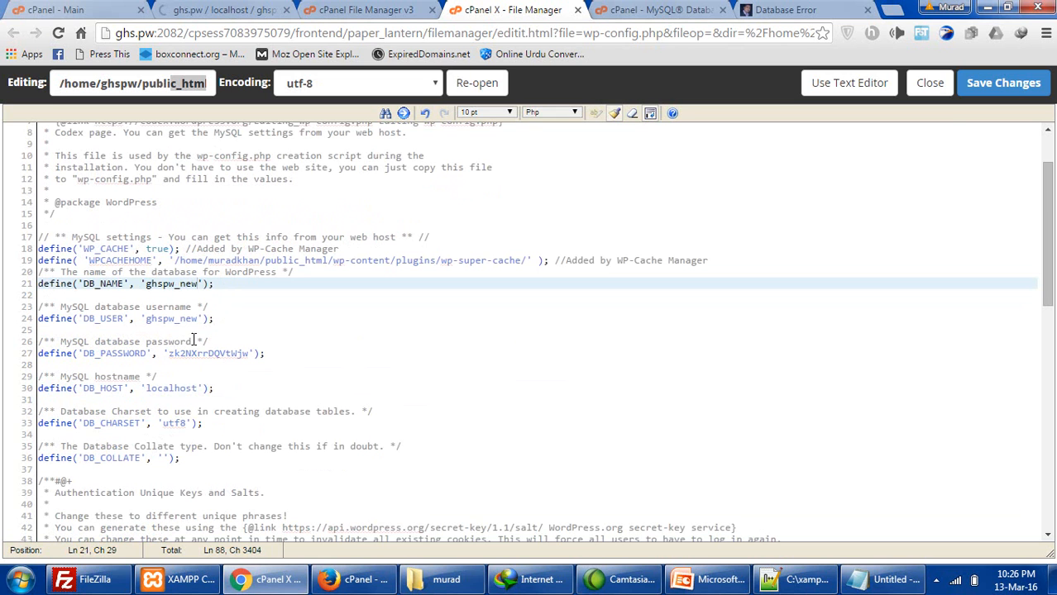
- Replace DB_PASSWORD with the new password from Notepad and save wp-config.php
left_click(881, 579)
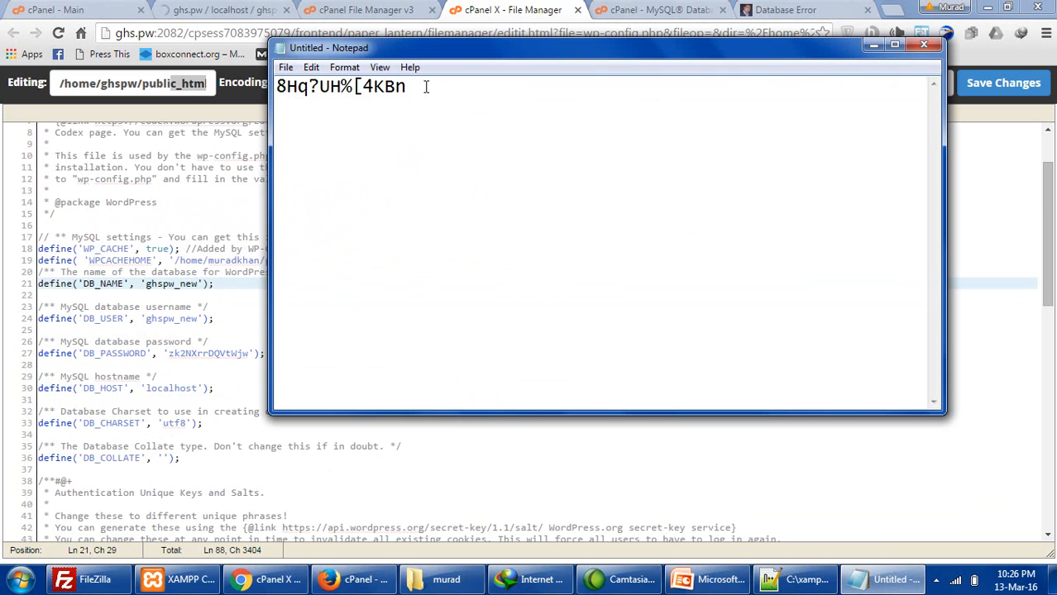
left_click_drag(455, 86, 196, 102)
left_click(213, 354)
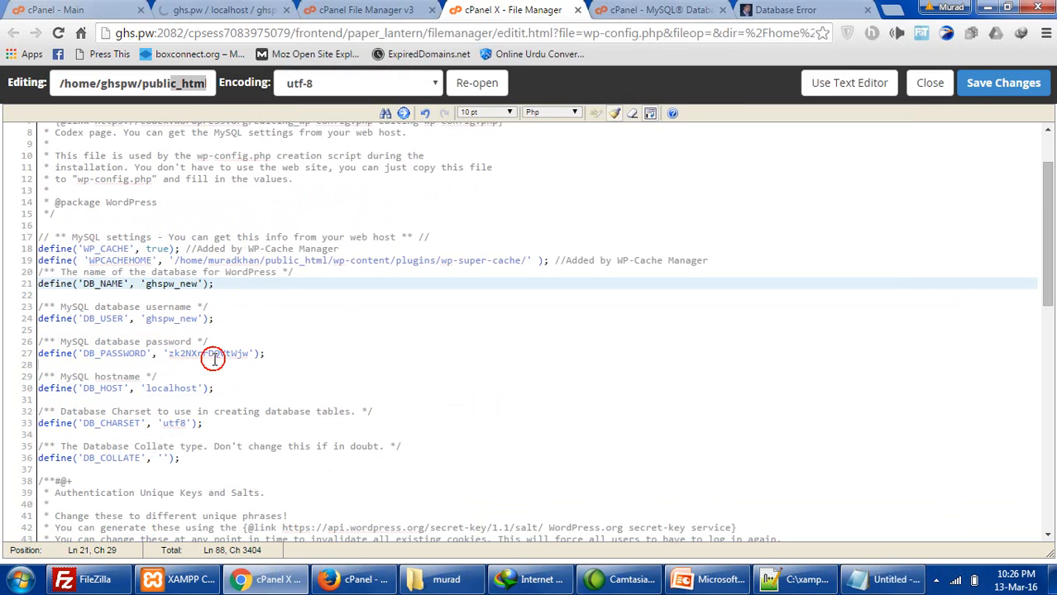
left_click_drag(169, 354, 246, 352)
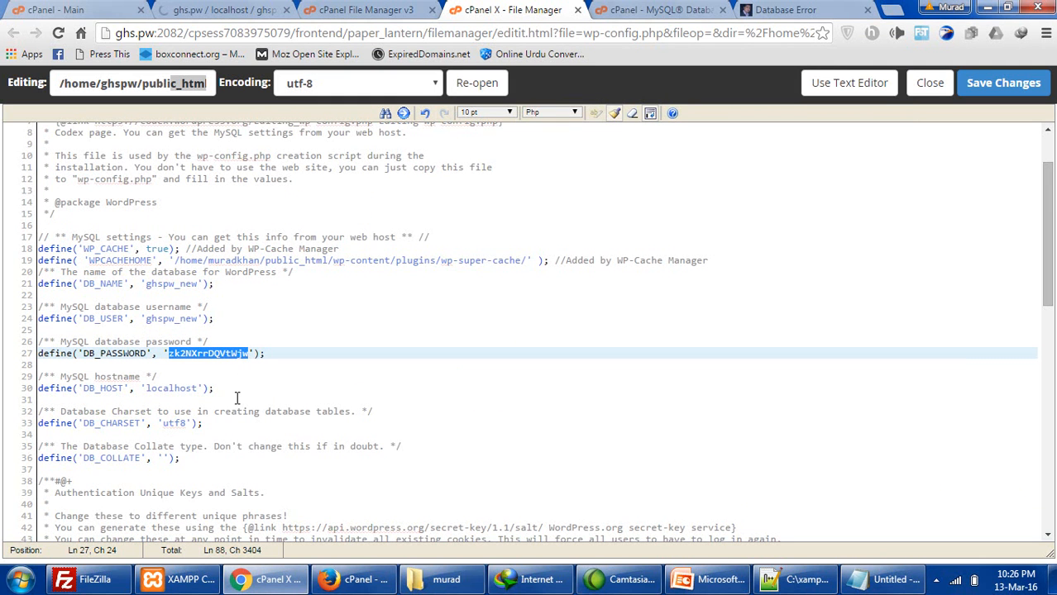
key("ctrl+v")
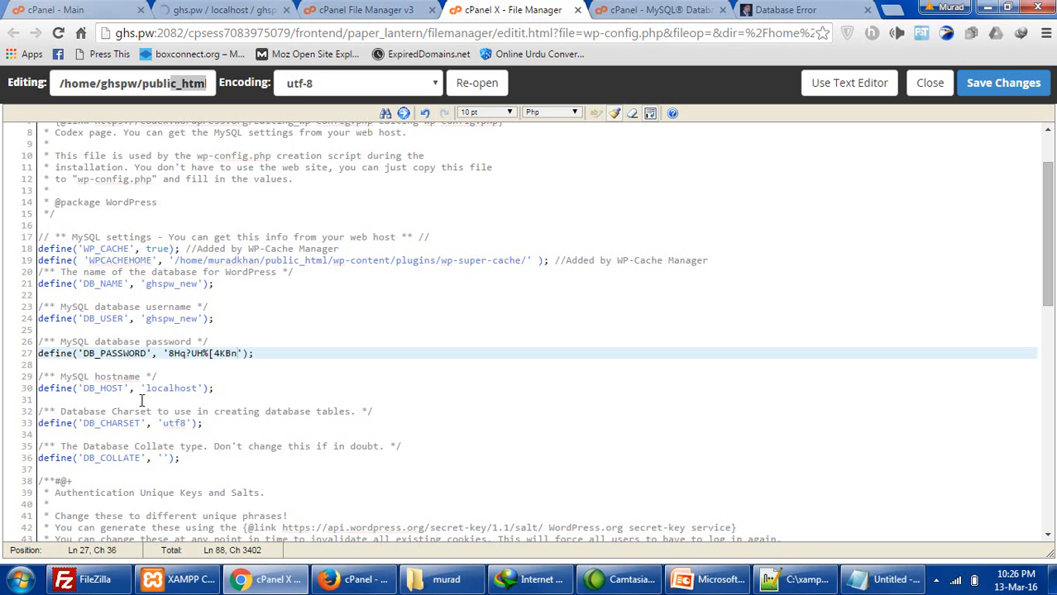
left_click(175, 389)
left_click(1003, 83)
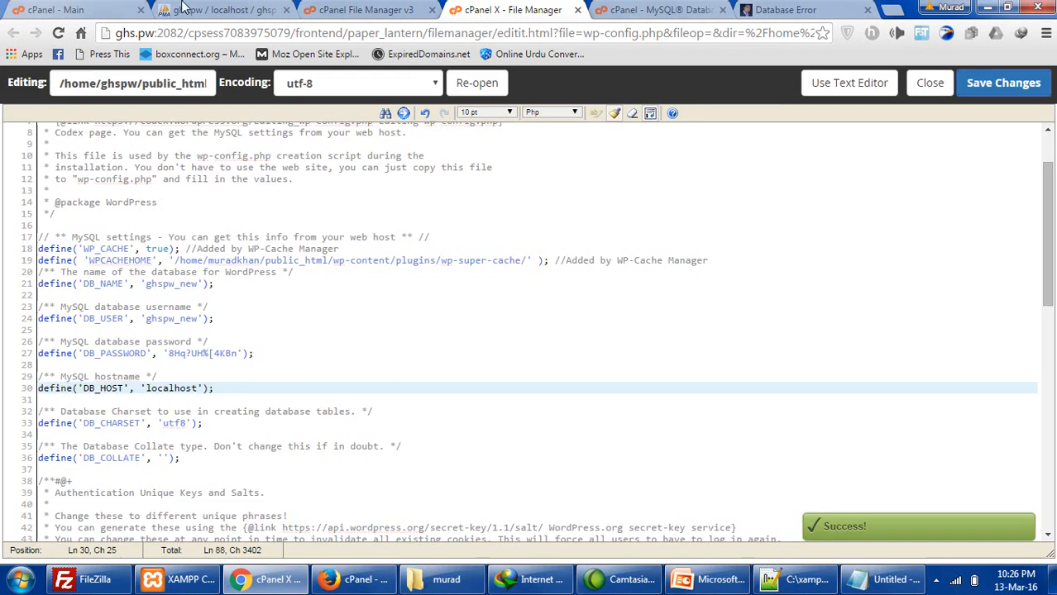
- Check the import success message, then reload ghs.pw to show the carcompany homepage
left_click(183, 9)
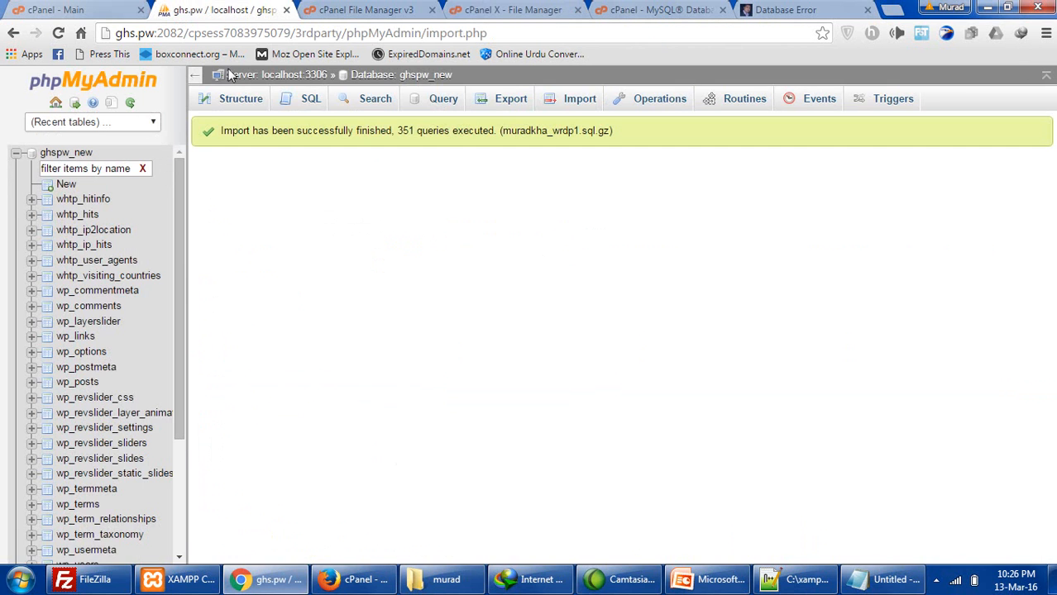
left_click_drag(233, 128, 556, 128)
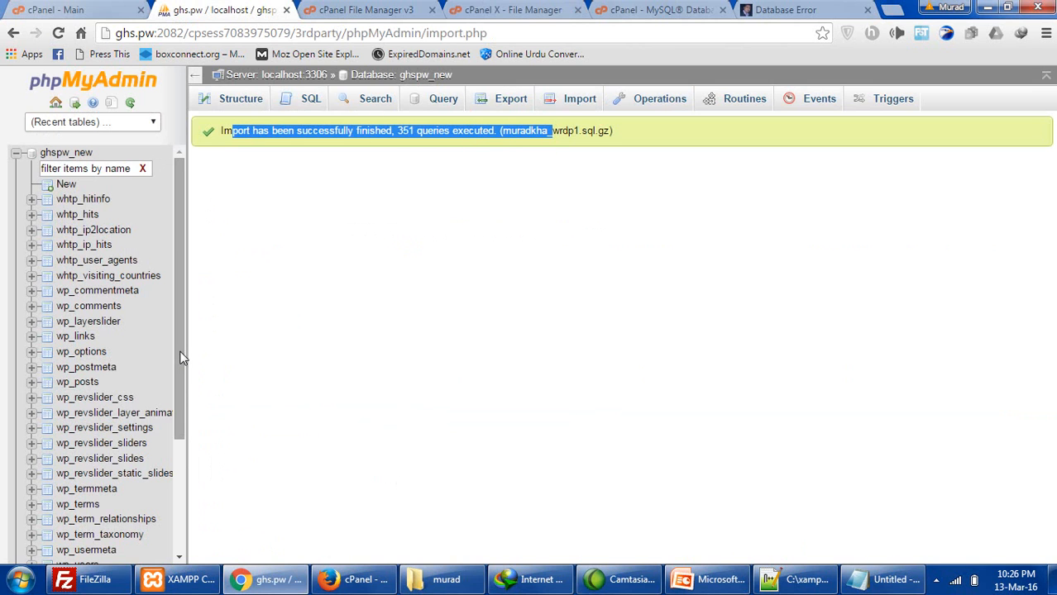
scroll(184, 362, "down", 1)
left_click(777, 10)
left_click(58, 34)
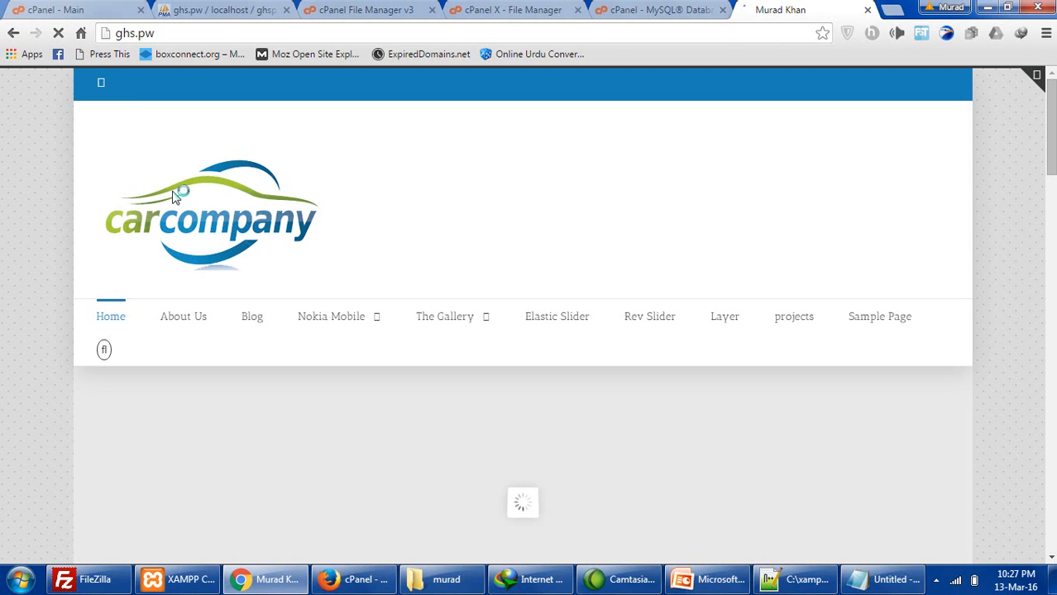
- Follow the About Us link, which goes to muradkhan.net/about-us/, then return to phpMyAdmin
left_click(175, 324)
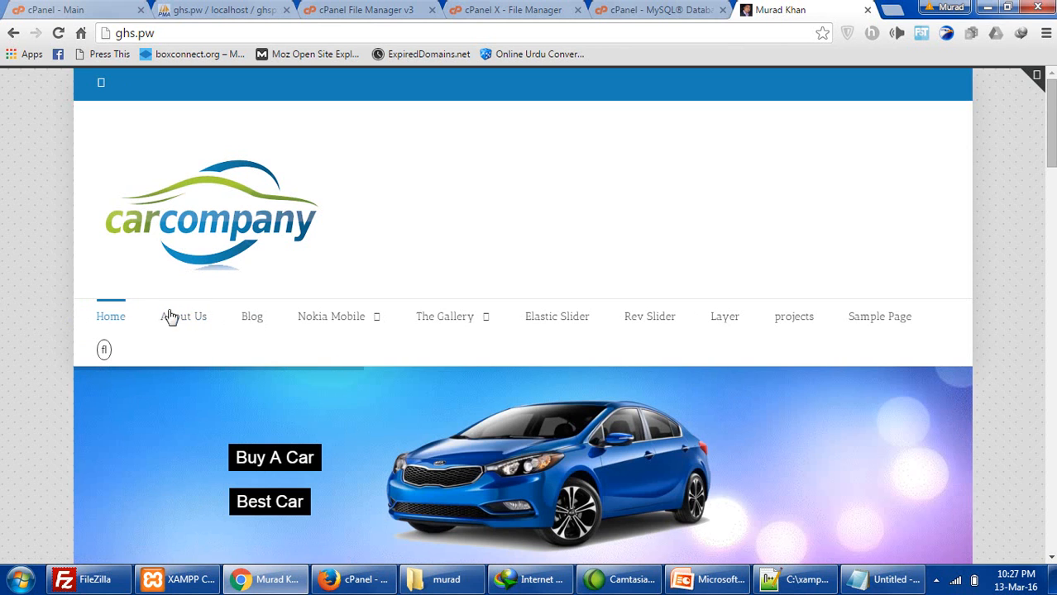
left_click(195, 323)
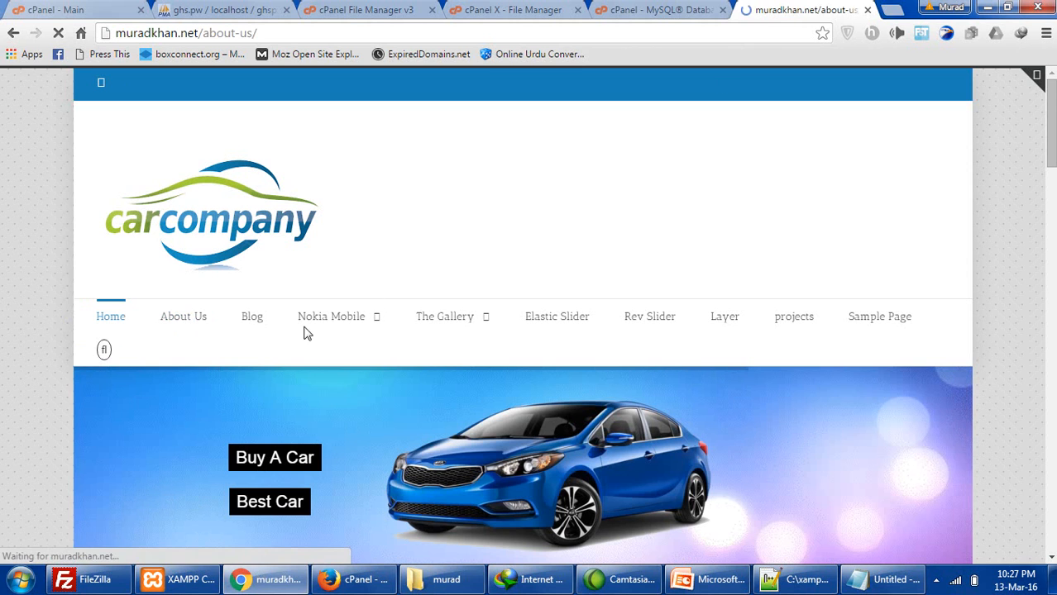
left_click(12, 34)
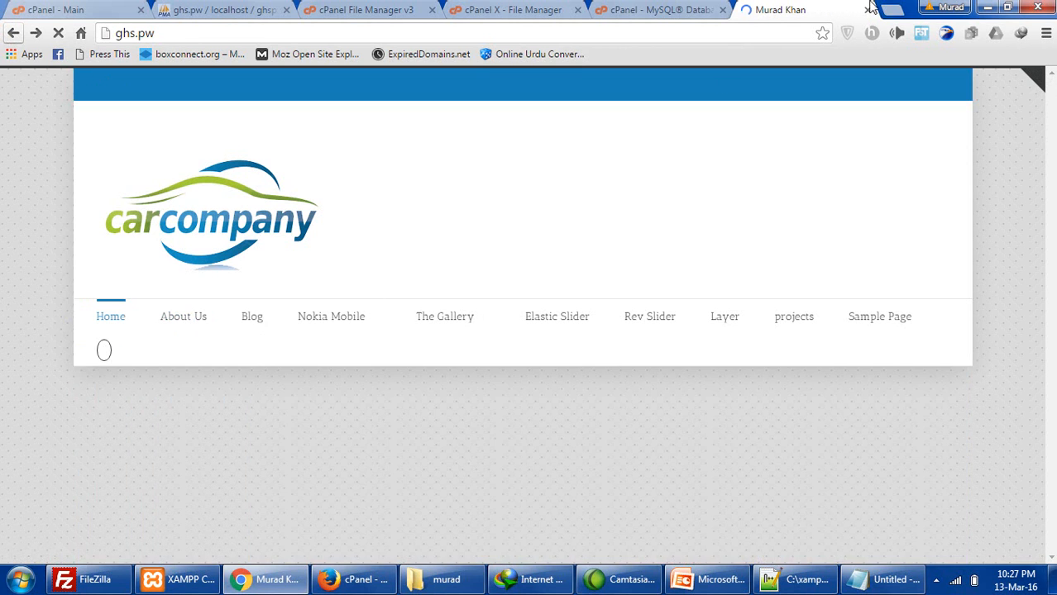
left_click(98, 10)
left_click(168, 10)
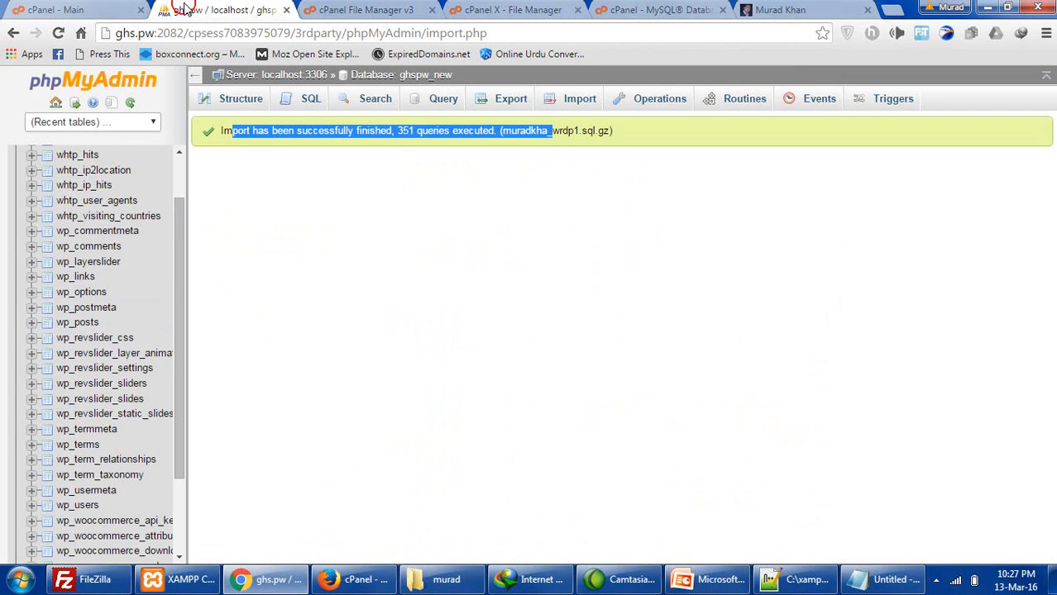
- Open the wp_options siteurl row for editing and copy the ghs.pw address from a new tab
left_click(98, 299)
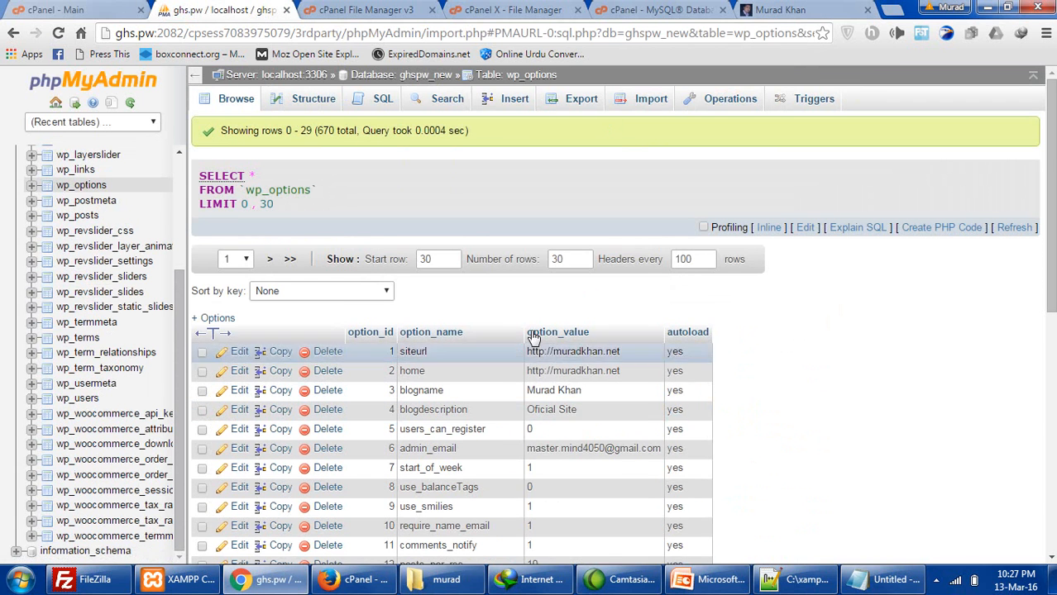
left_click(236, 353)
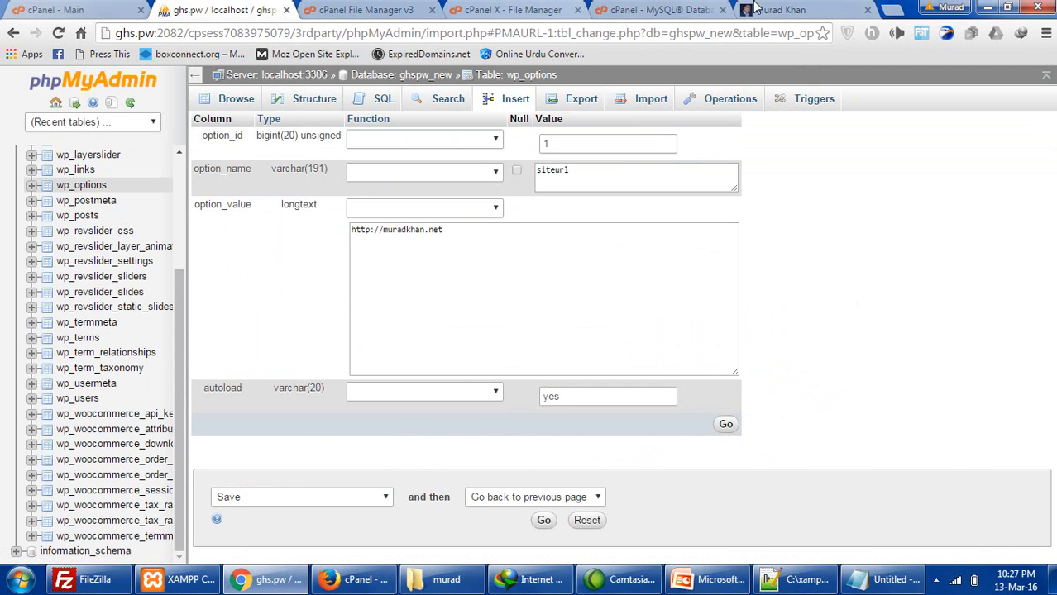
left_click(277, 579)
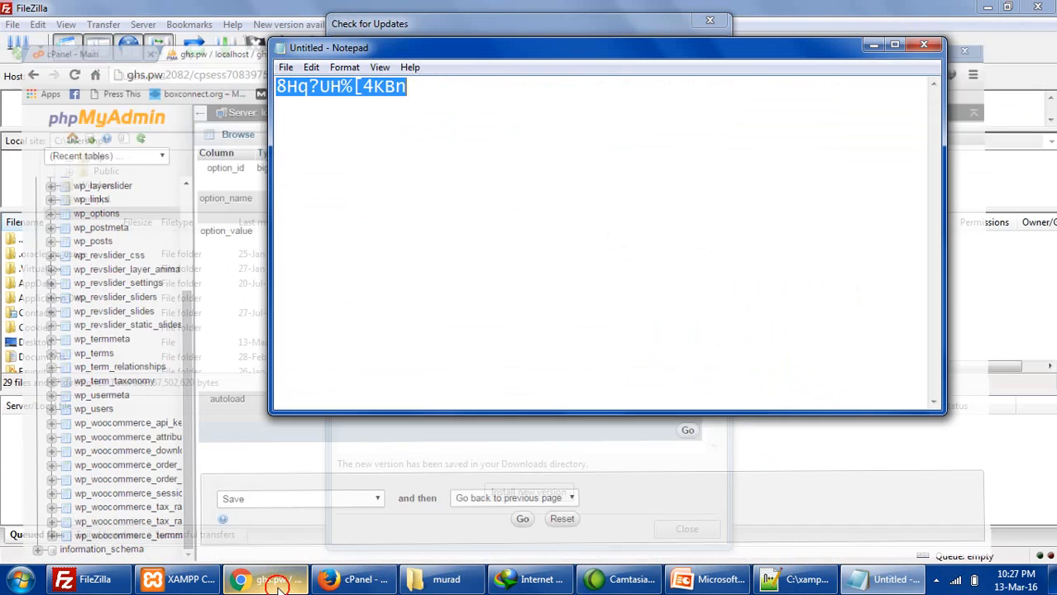
left_click(277, 579)
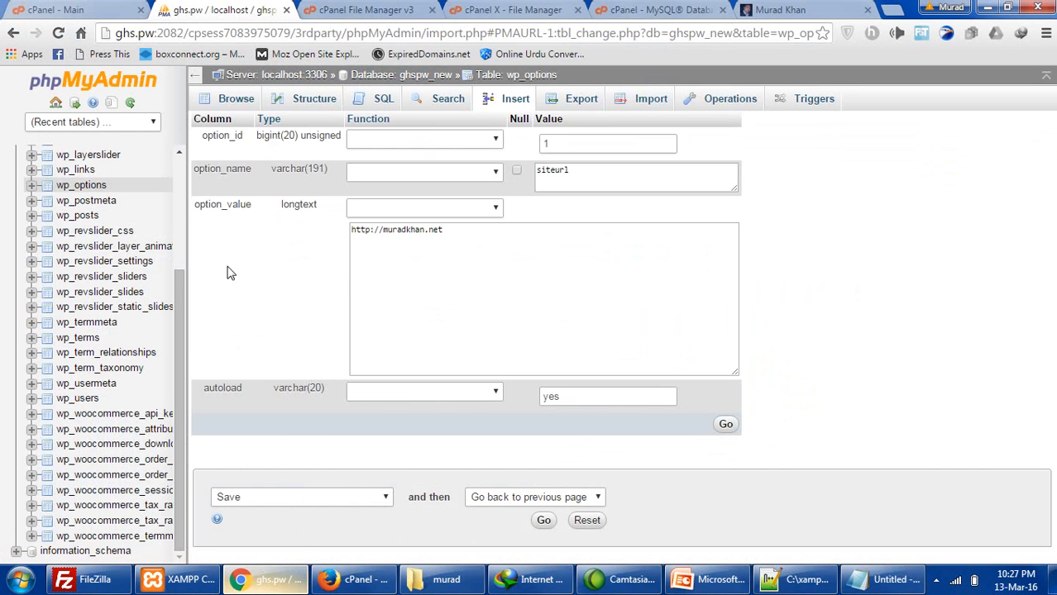
left_click(54, 9)
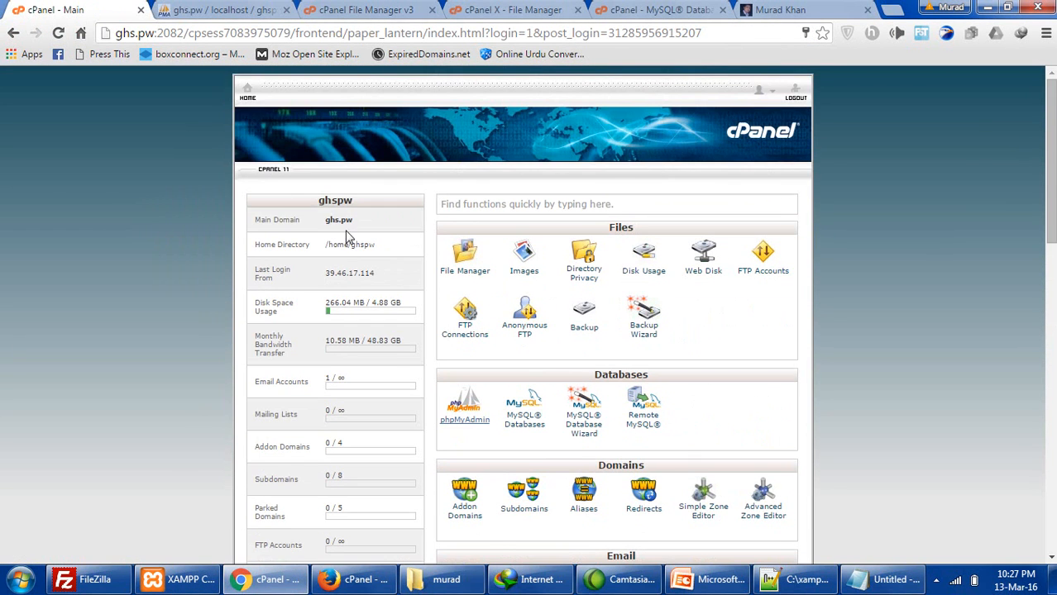
left_click(347, 220)
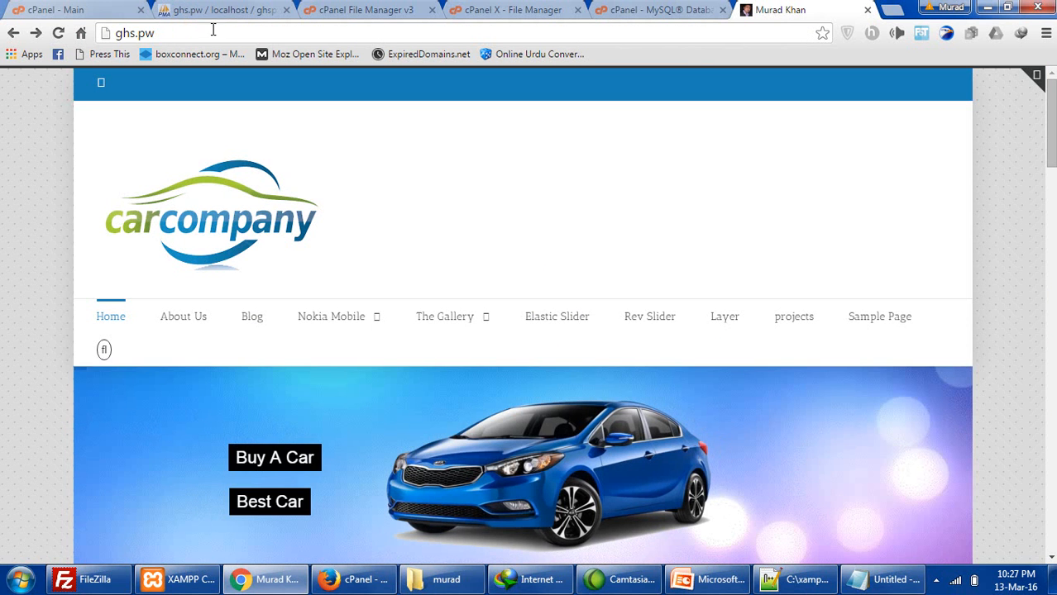
left_click(210, 30)
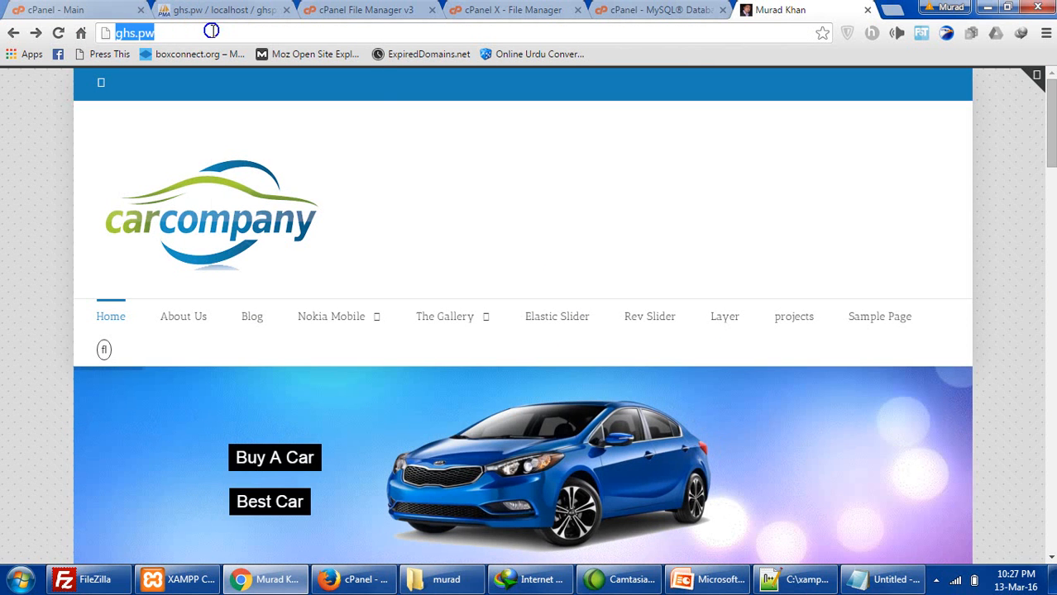
right_click(211, 31)
left_click(235, 86)
left_click(223, 10)
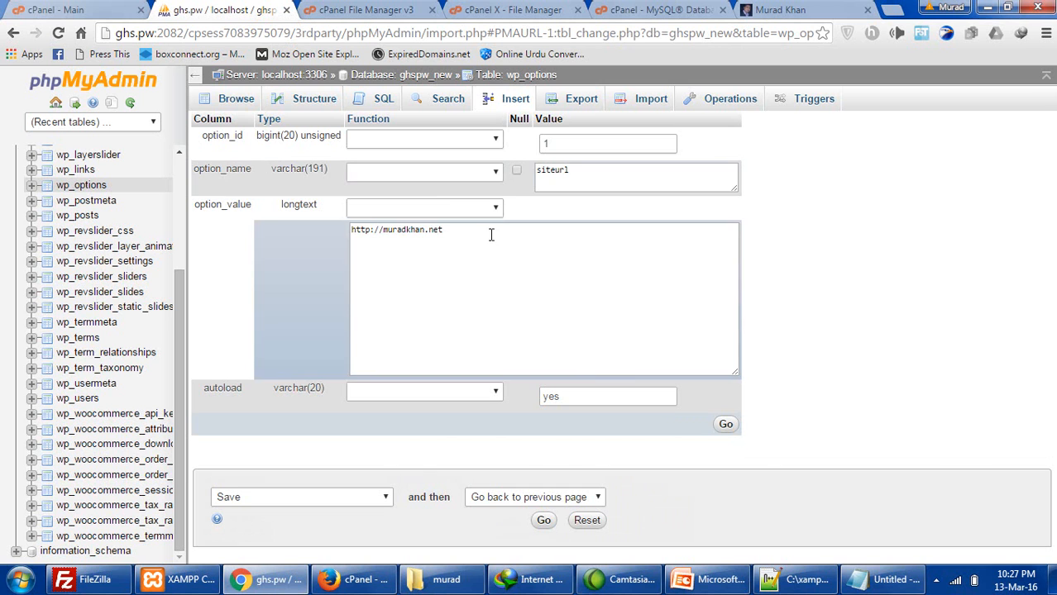
left_click_drag(490, 235, 260, 230)
type("http://ghs.pw/")
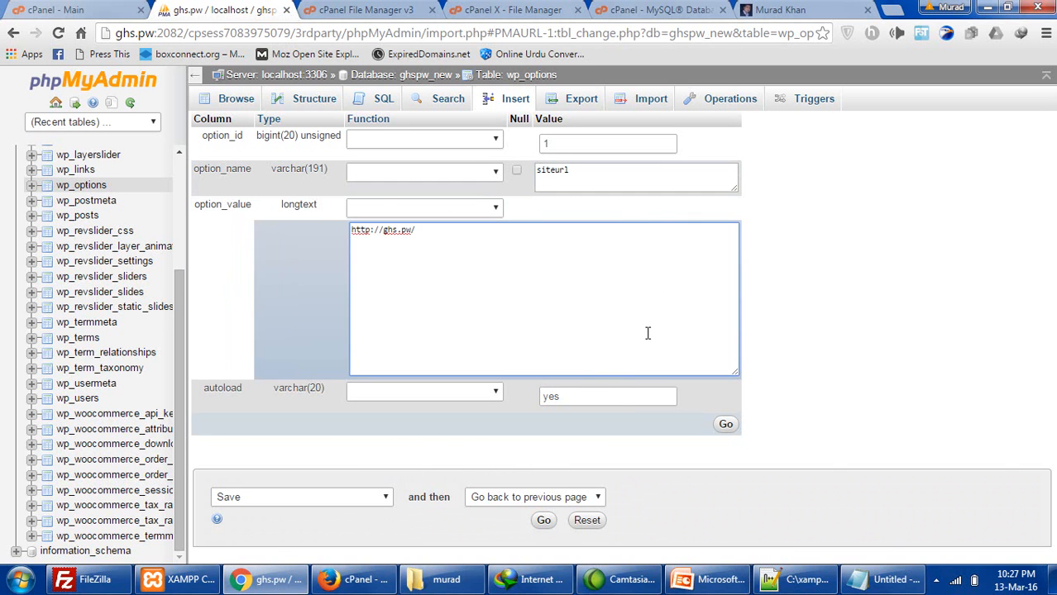
left_click(544, 521)
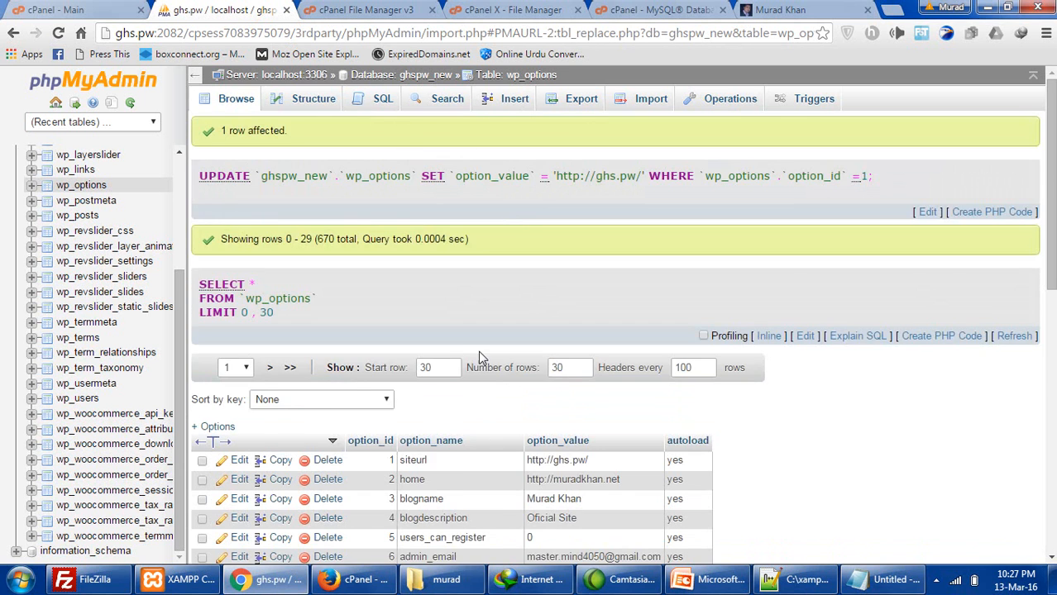
scroll(478, 351, "down", 3)
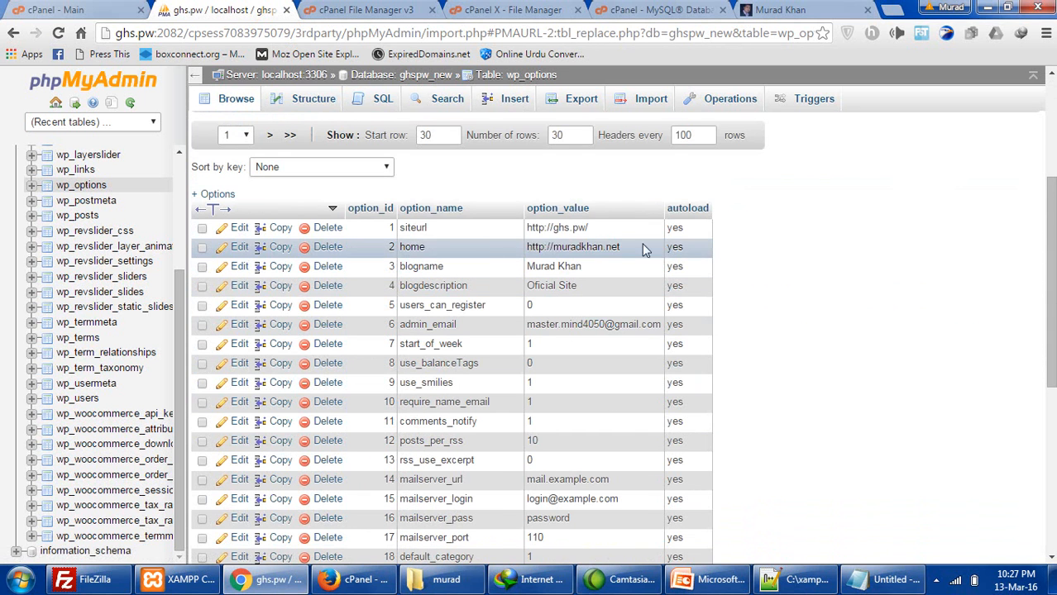
left_click(232, 247)
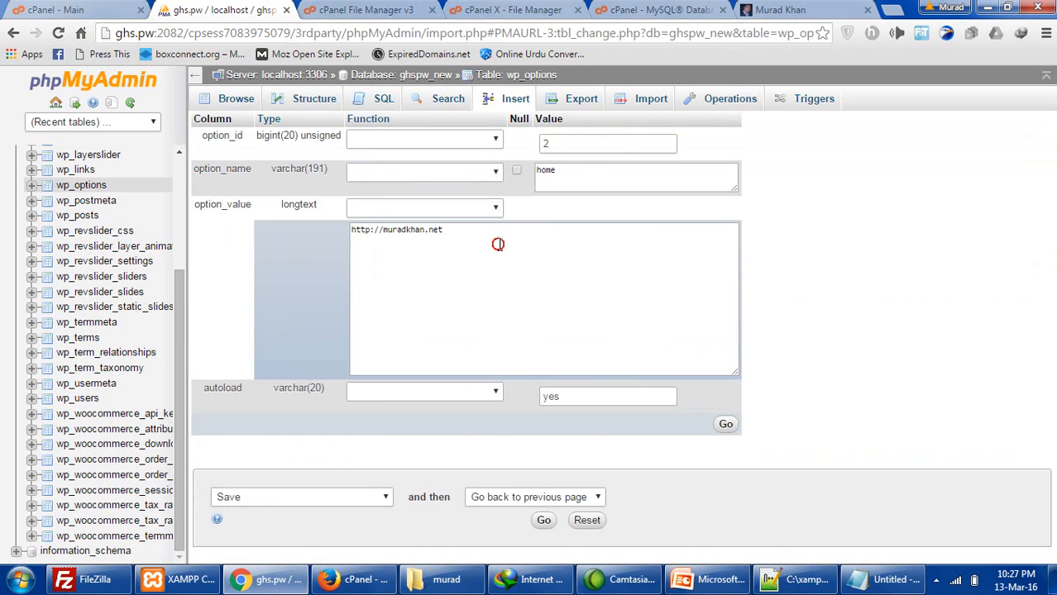
left_click_drag(497, 244, 328, 225)
type("http://ghs.pw/")
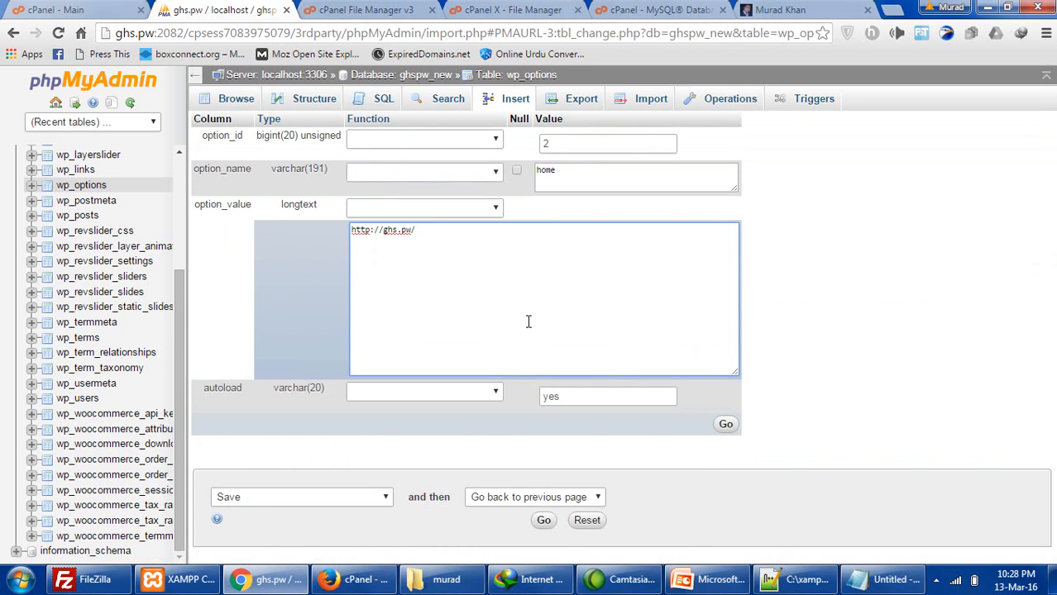
left_click(543, 520)
- Reload the ghs.pw homepage to check it after the URL change
left_click(778, 9)
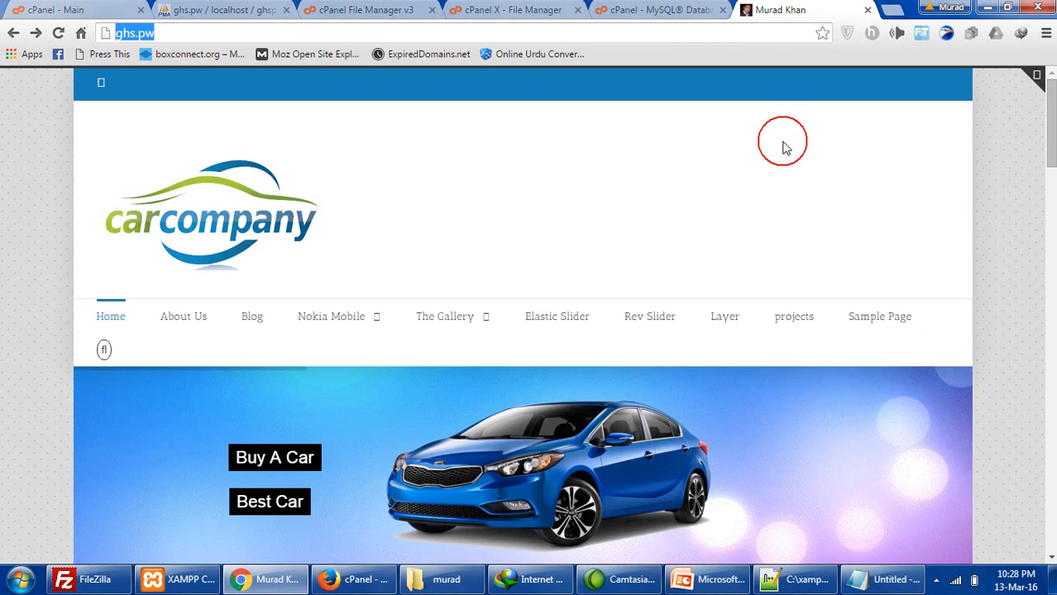
scroll(644, 283, "down", 5)
scroll(646, 284, "down", 5)
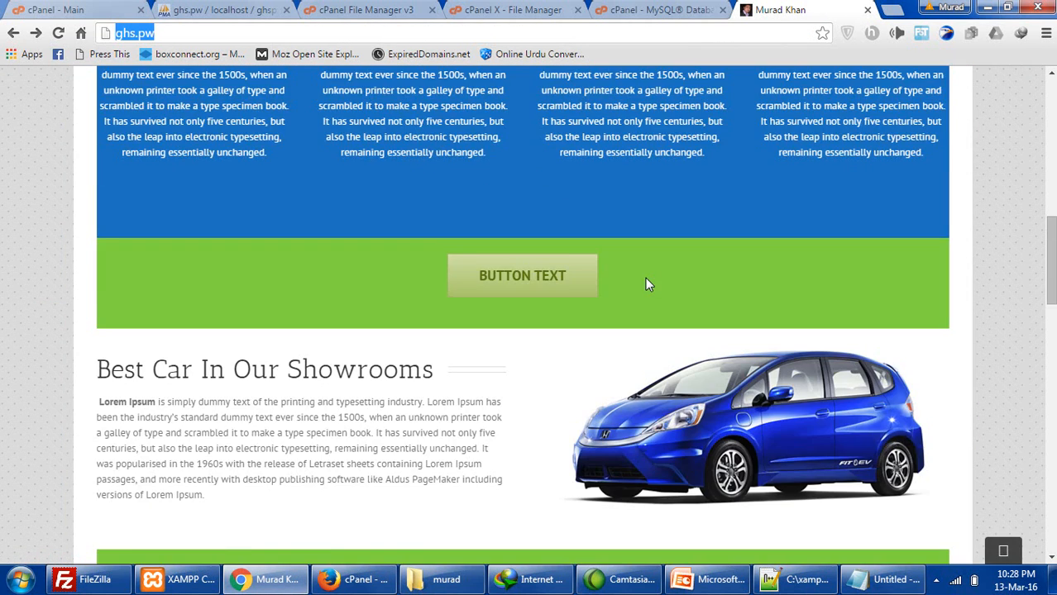
scroll(647, 283, "down", 6)
left_click(58, 33)
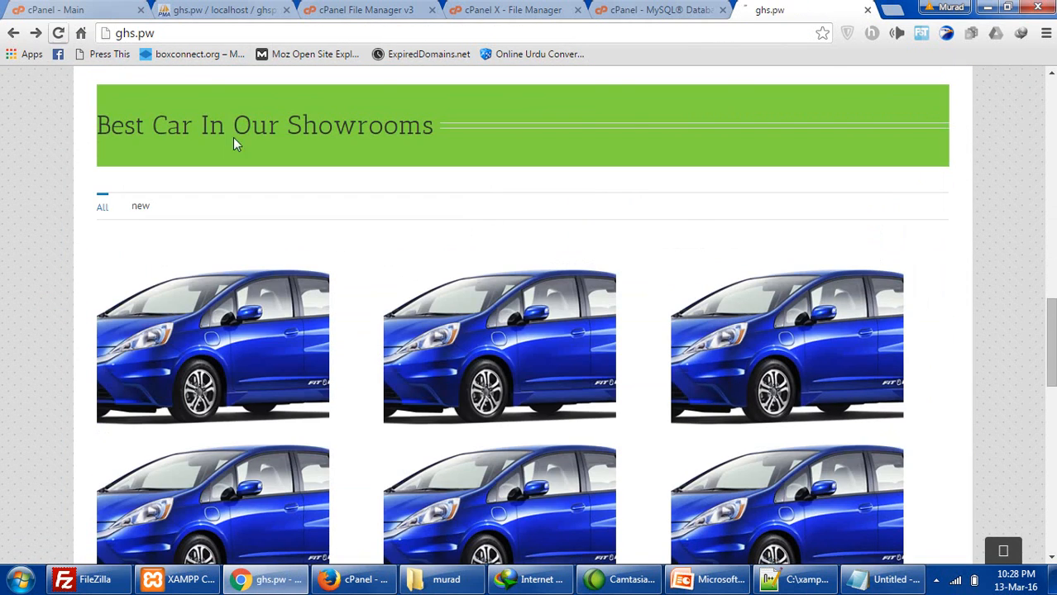
scroll(544, 258, "up", 5)
scroll(546, 258, "up", 10)
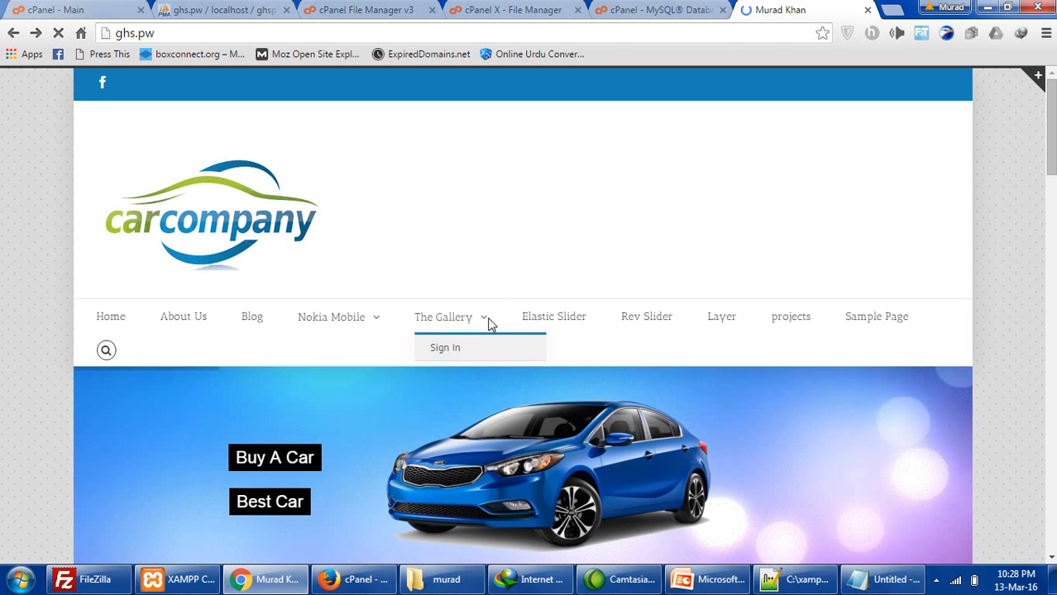
mouse_move(381, 329)
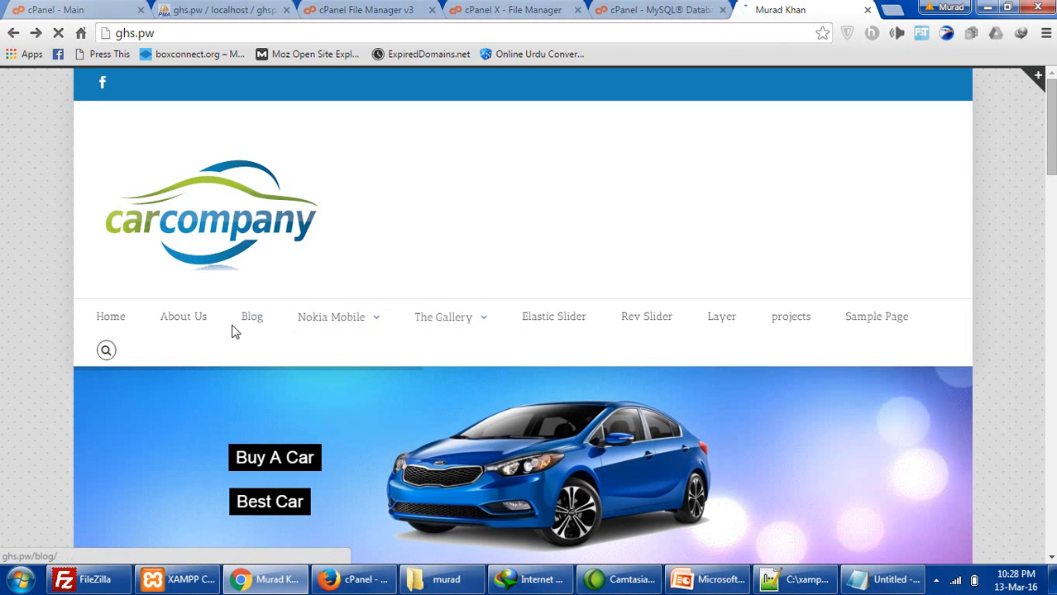
scroll(665, 319, "down", 4)
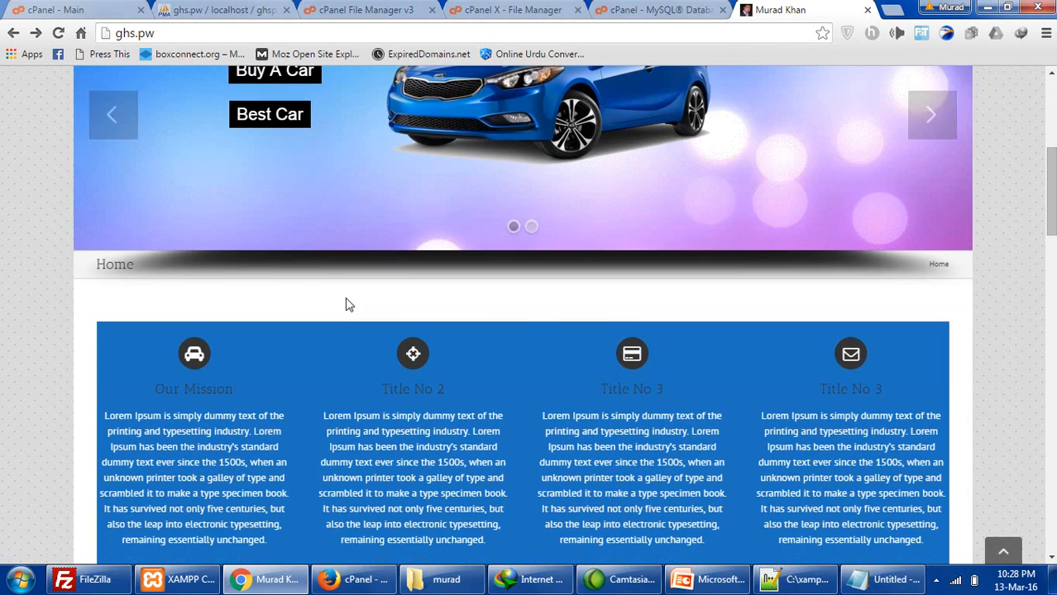
scroll(330, 298, "up", 5)
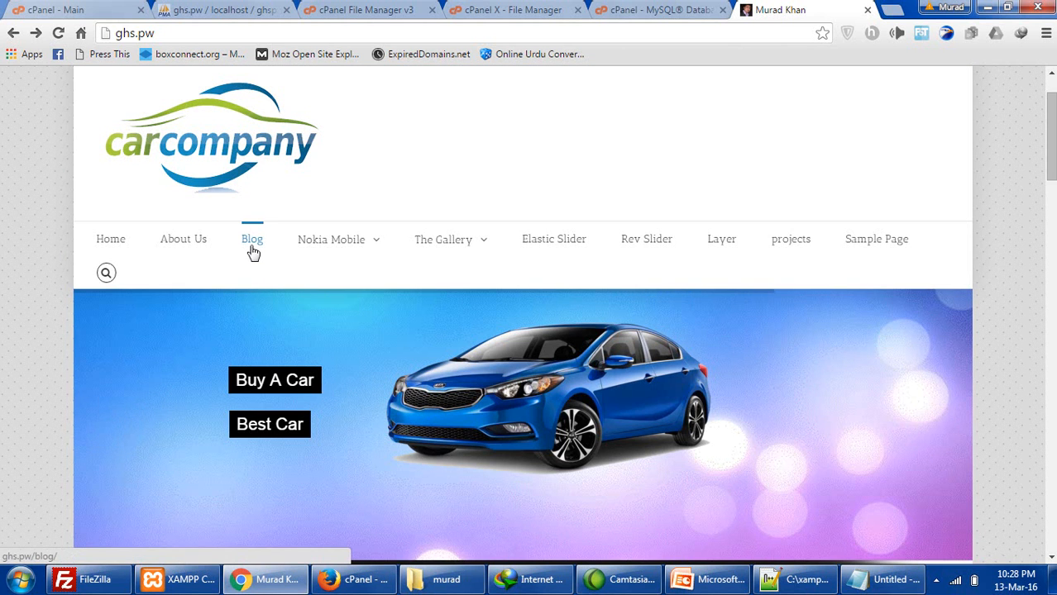
- Test the Blog and The Gallery pages, which return Not Found, then recheck wp_options
left_click(252, 244)
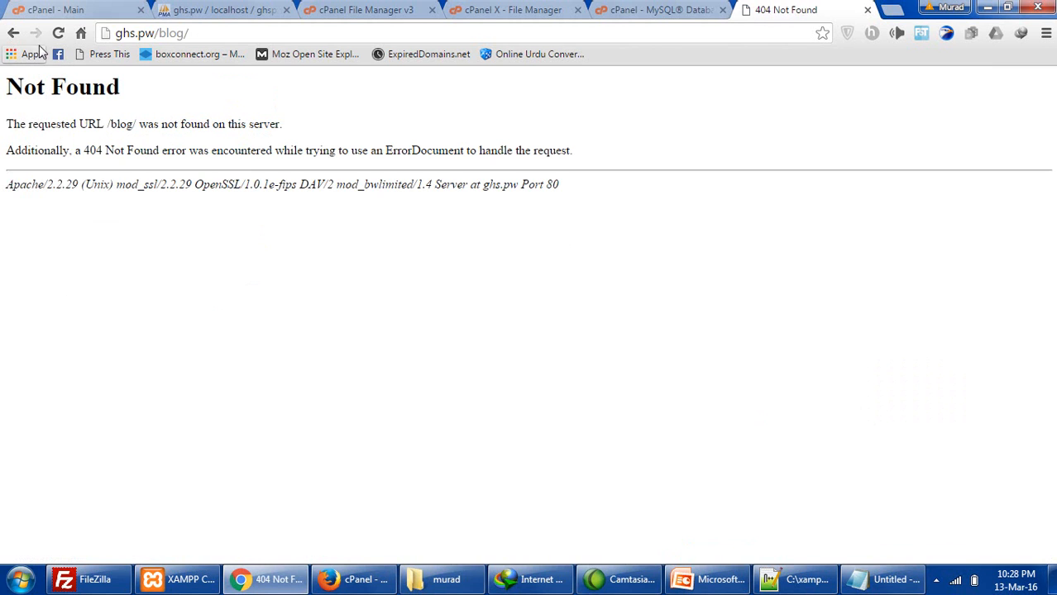
left_click(13, 37)
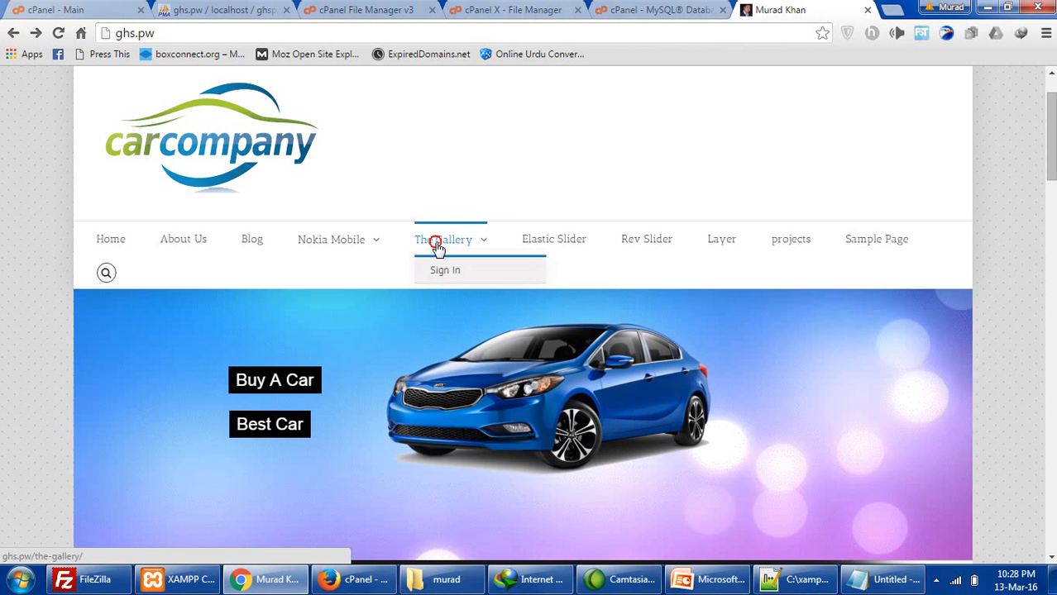
left_click(438, 249)
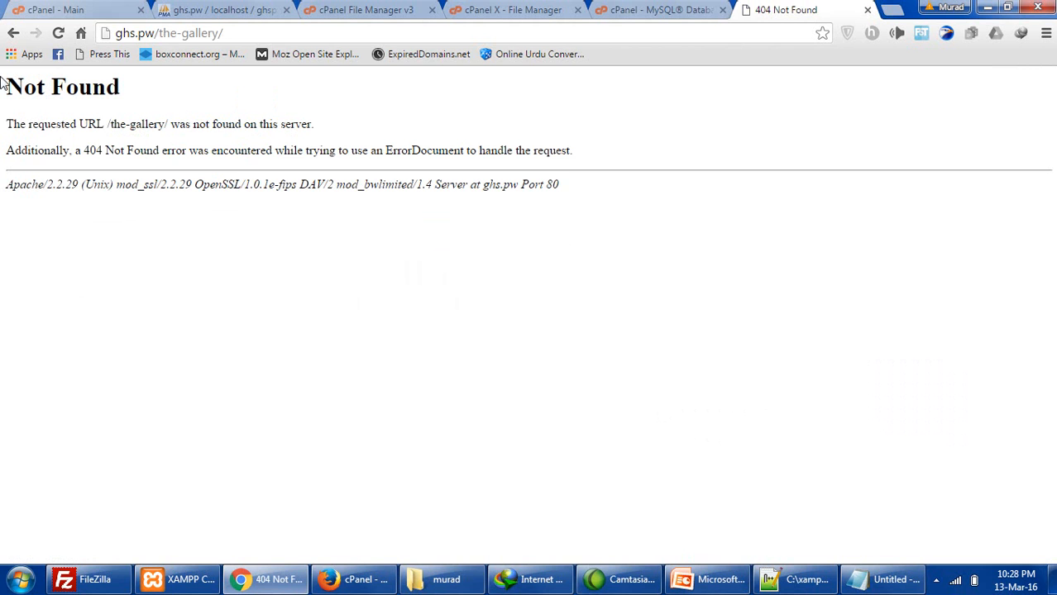
left_click(13, 33)
left_click(166, 9)
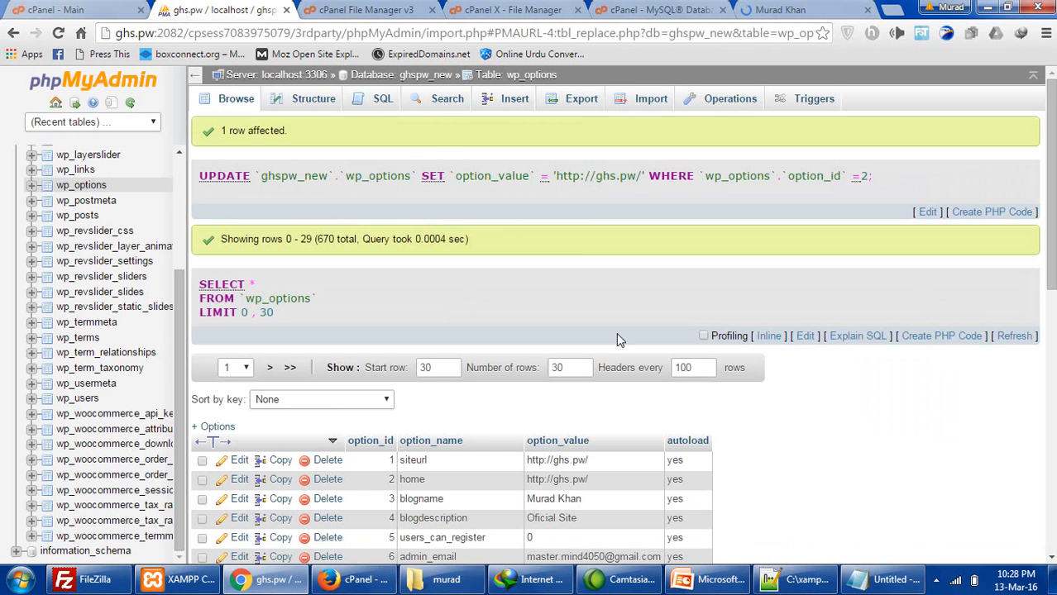
left_click(782, 10)
- Log in at ghs.pw/wp-admin with the admin username and password
left_click(260, 30)
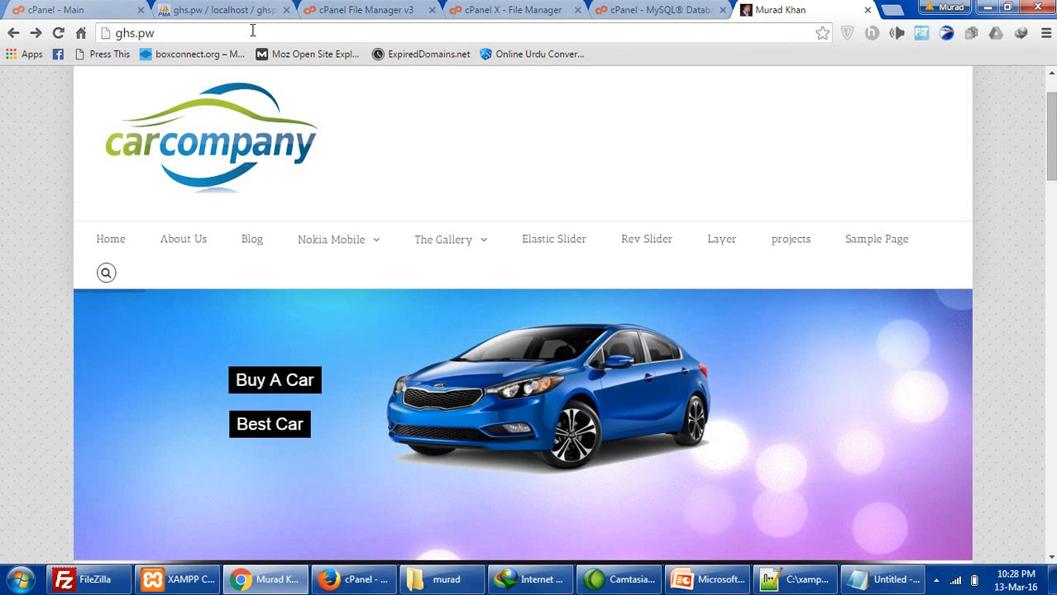
type("/wp")
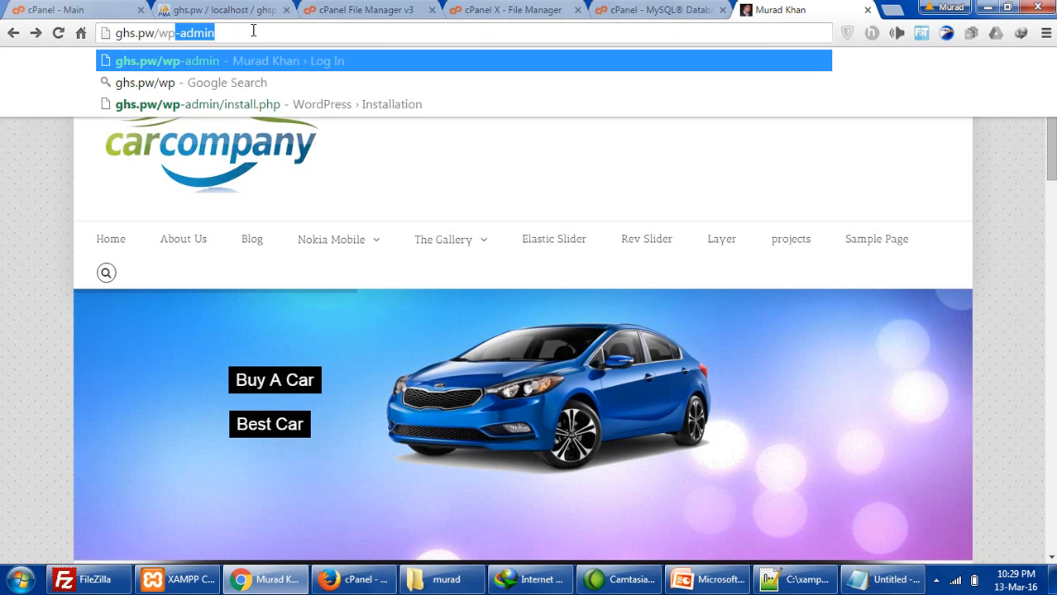
key("Return")
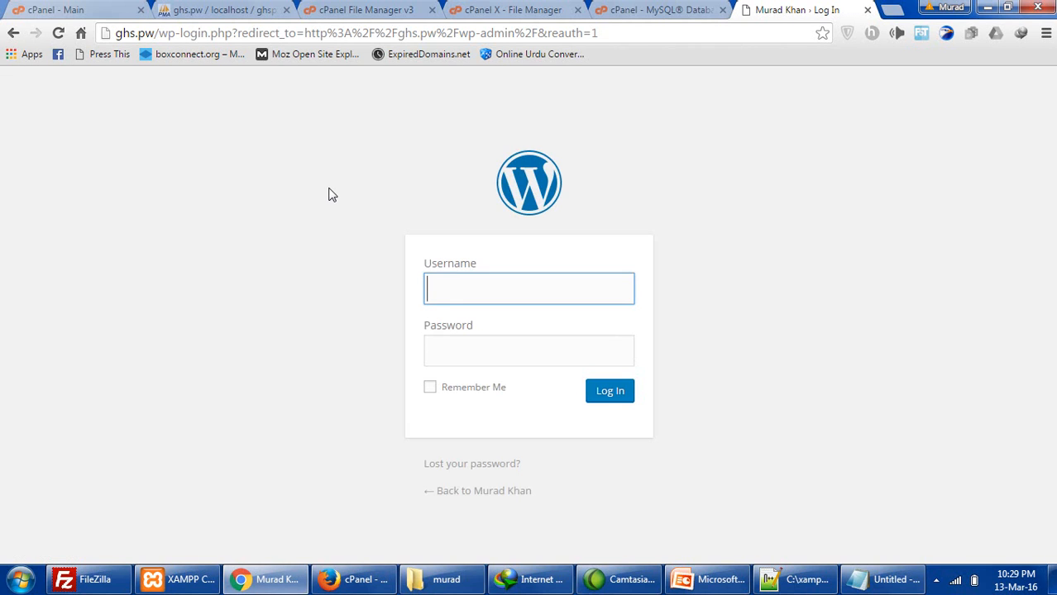
type("murad")
key("Tab")
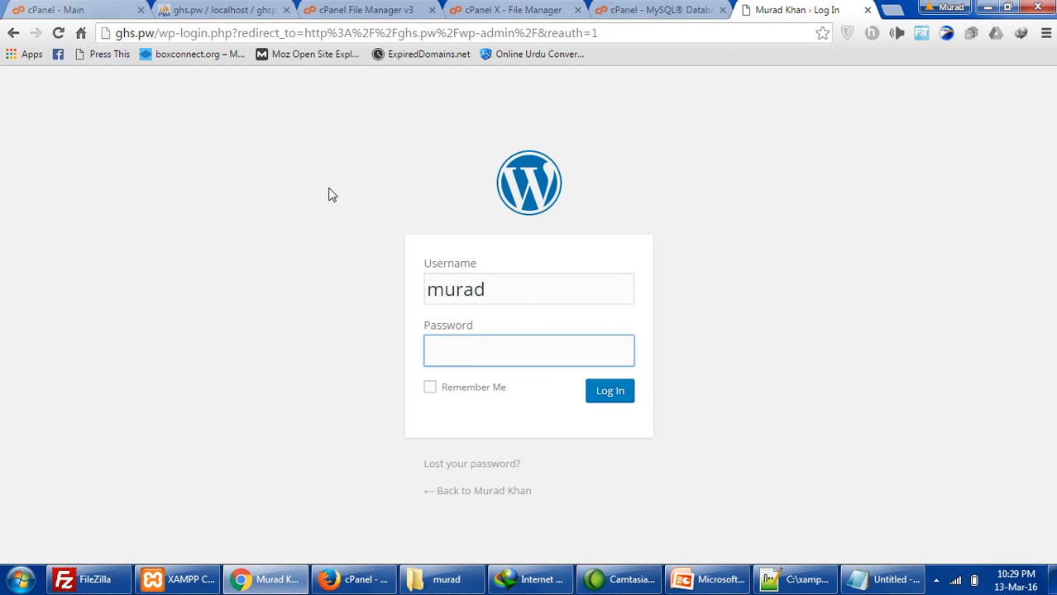
type("•••••••")
key("Return")
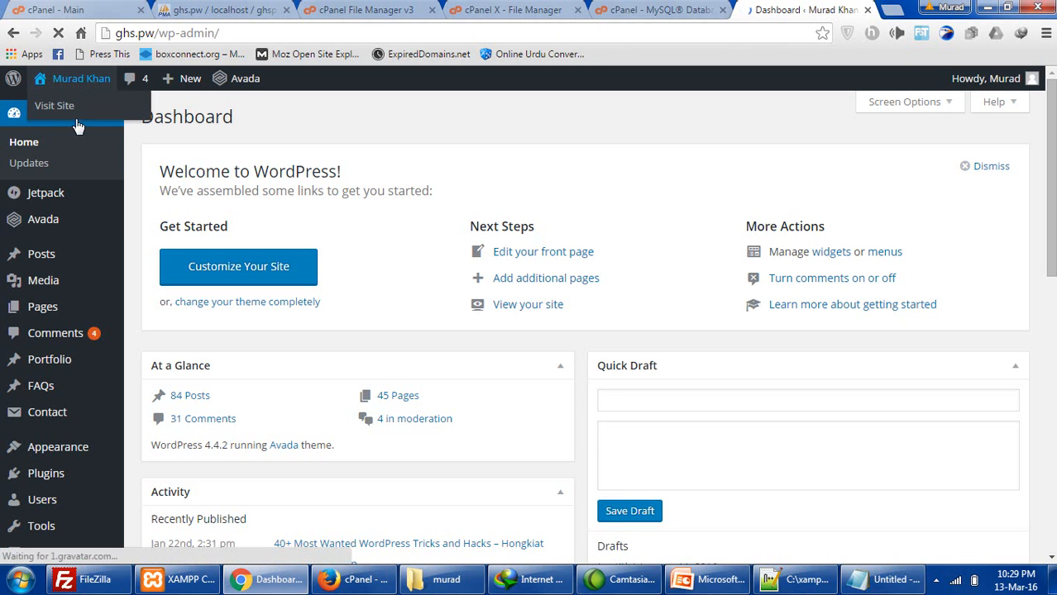
- Open the live ghs.pw site in a new tab and go to WordPress Permalink Settings
left_click(73, 106)
right_click(72, 107)
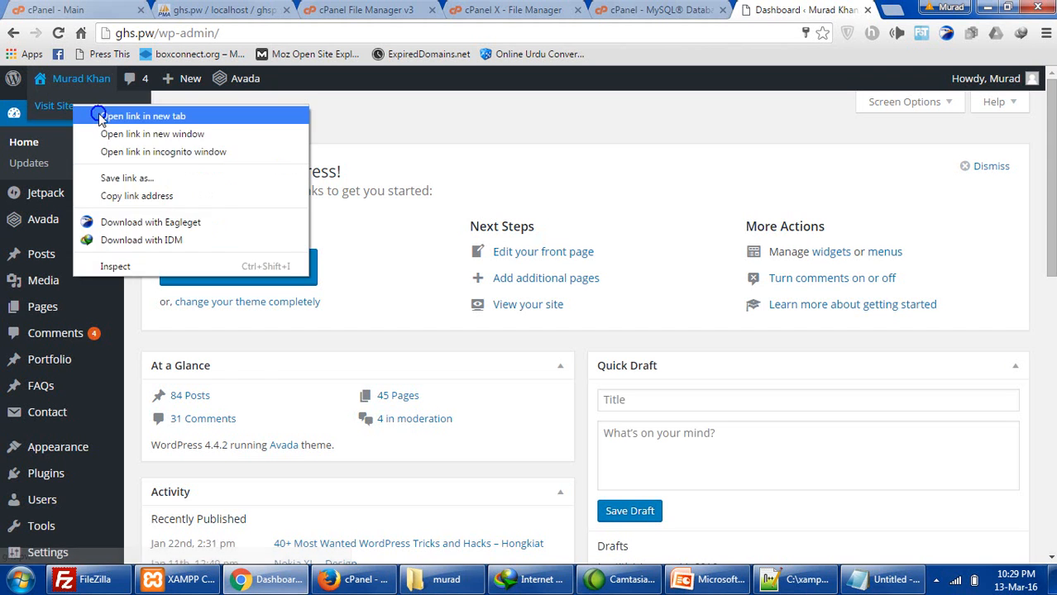
left_click(132, 113)
scroll(224, 306, "down", 5)
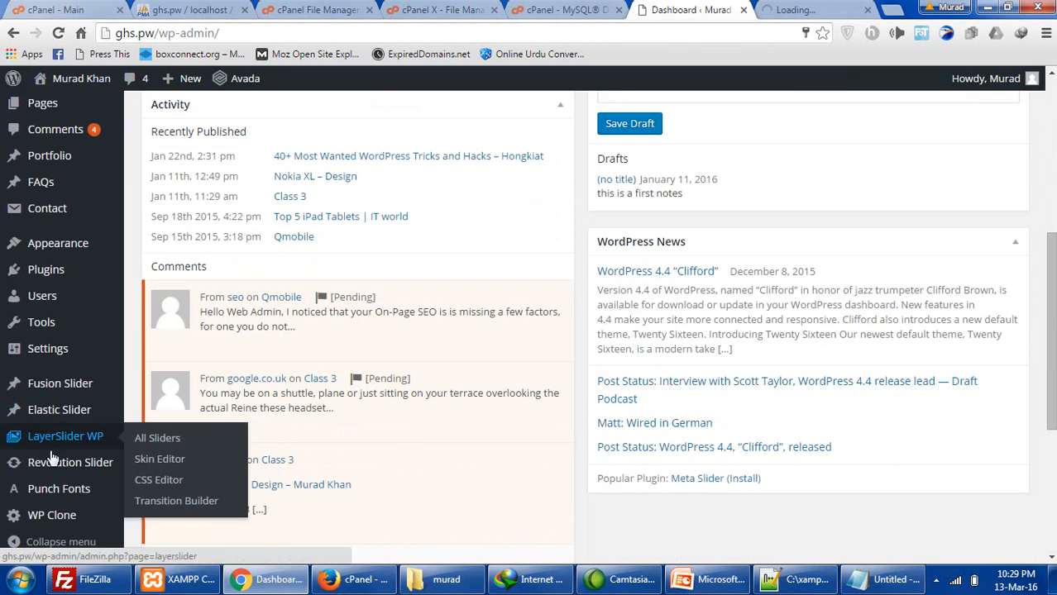
mouse_move(70, 392)
mouse_move(70, 352)
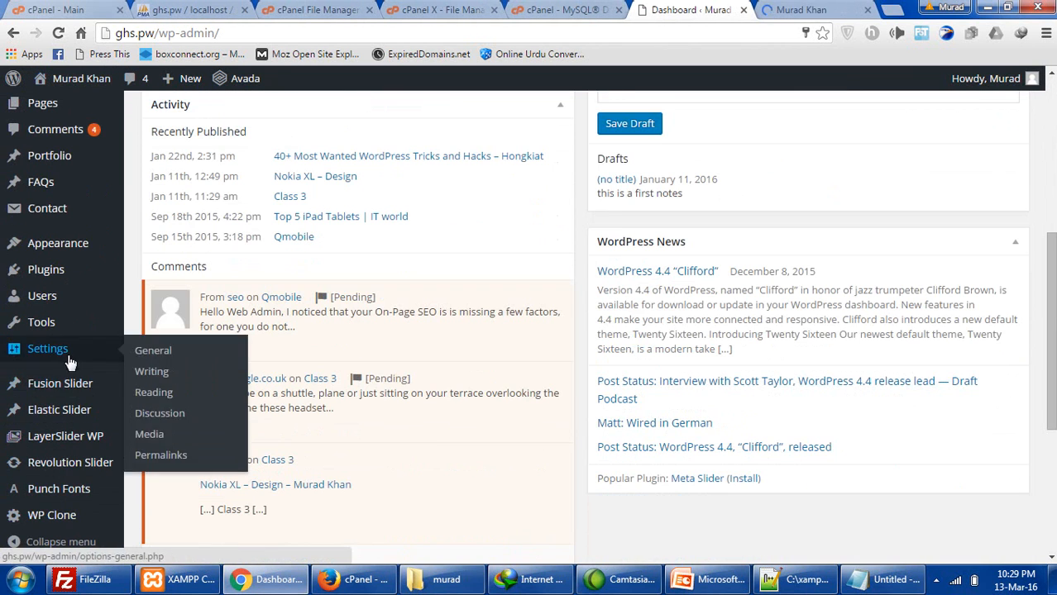
left_click(149, 455)
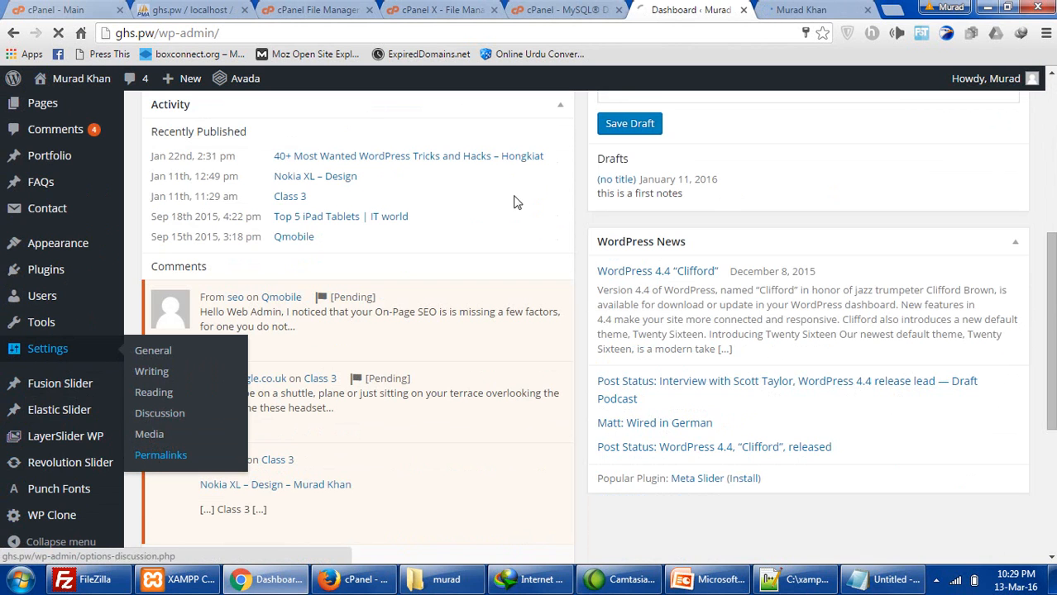
- Re-save the Post name permalink structure, then reload the live site's homepage
left_click(792, 10)
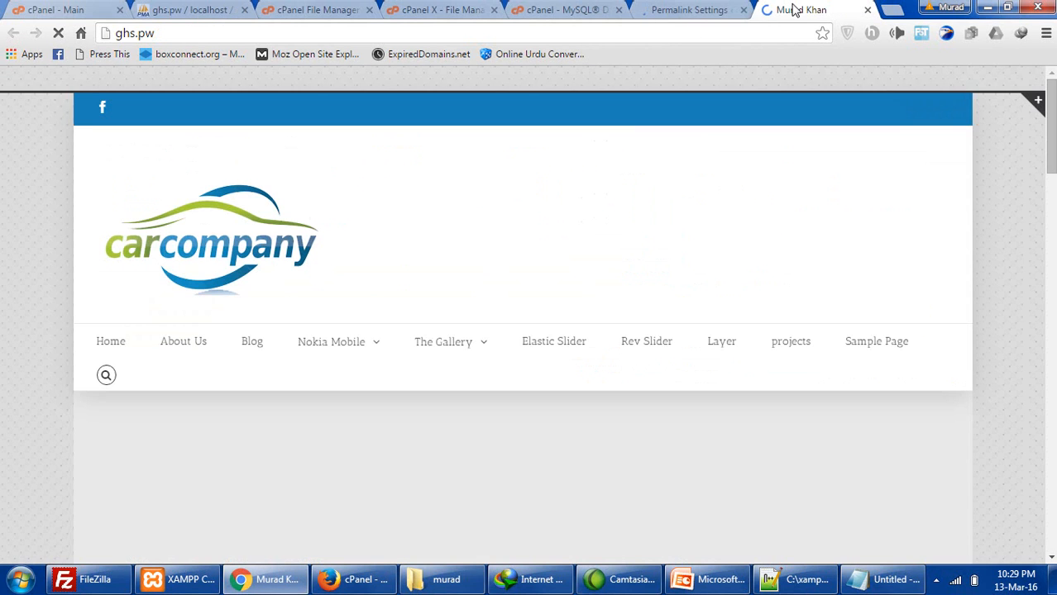
left_click(679, 10)
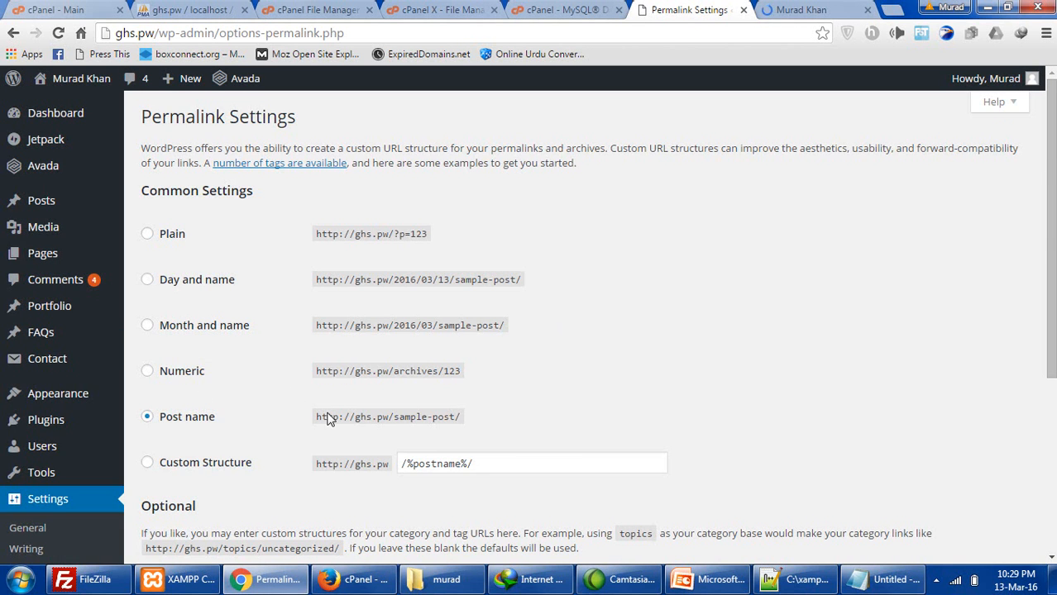
scroll(322, 418, "down", 4)
left_click(206, 401)
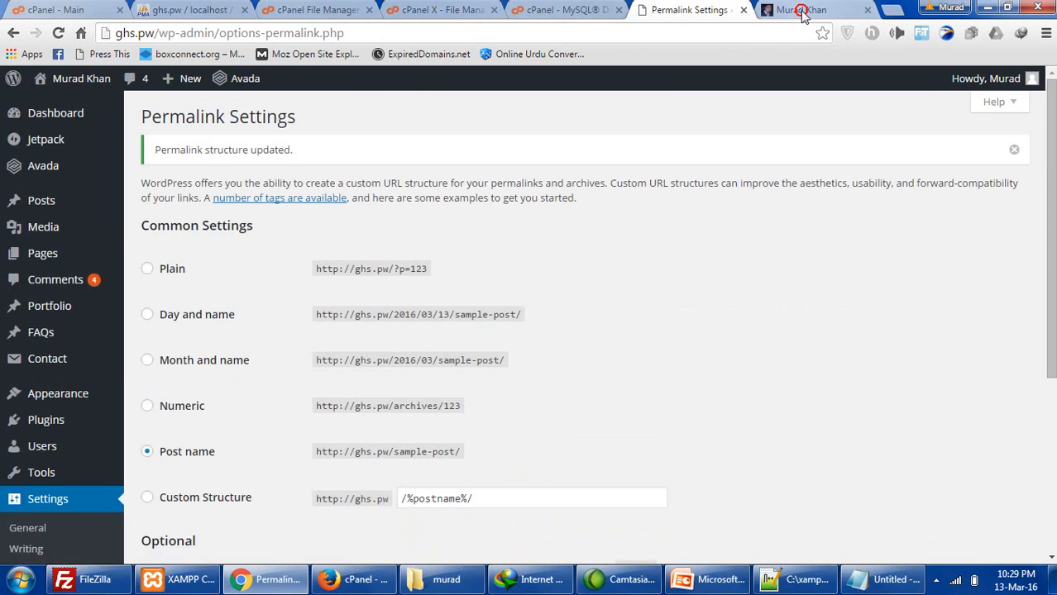
left_click(801, 9)
left_click(91, 78)
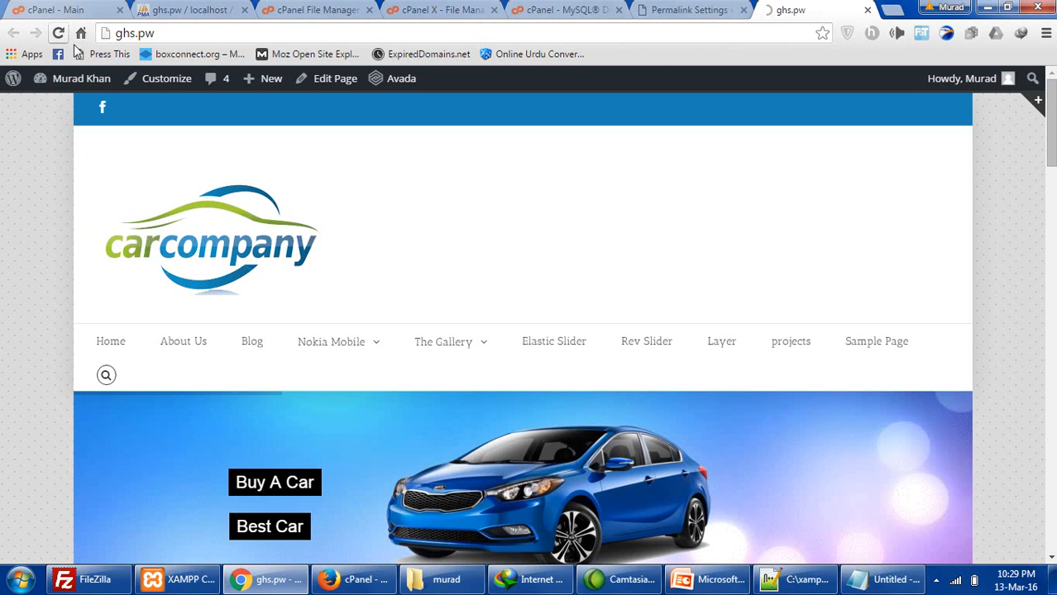
- Visit the Elastic Slider, Blog and Layer pages from the site menu, then return Home
mouse_move(353, 331)
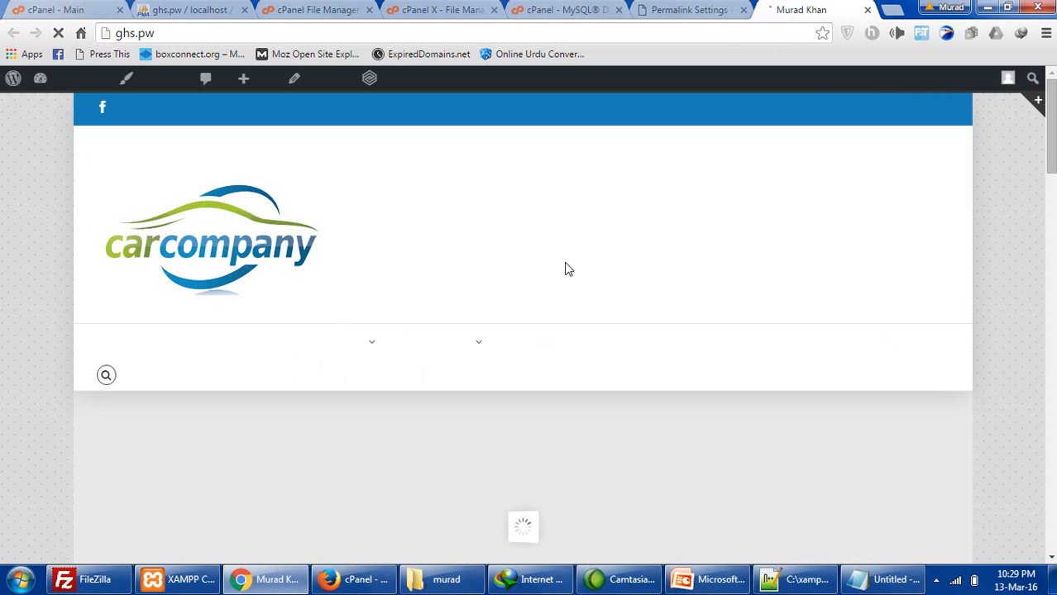
left_click(548, 344)
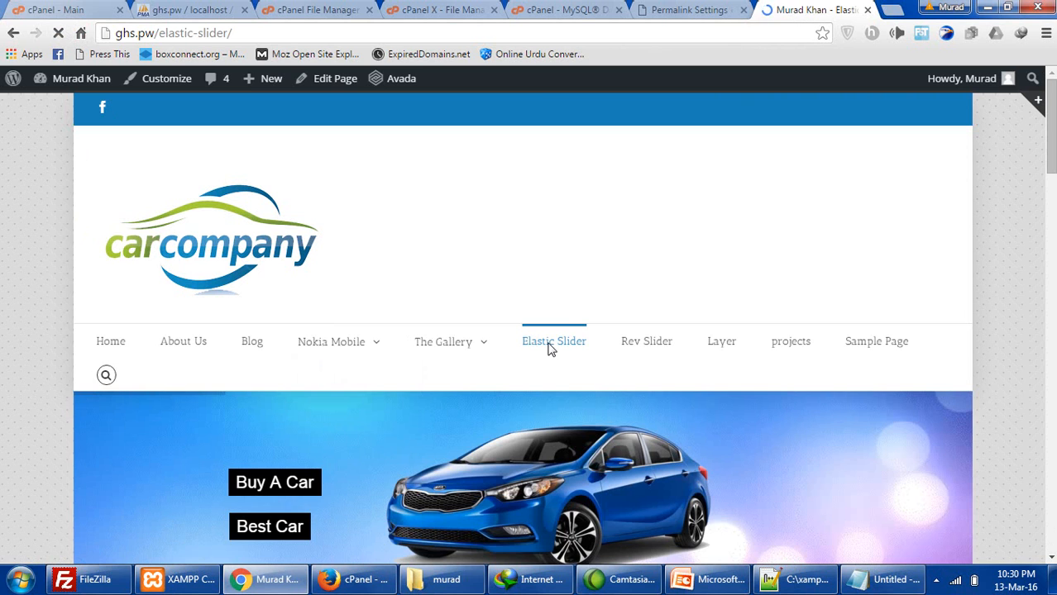
left_click(251, 343)
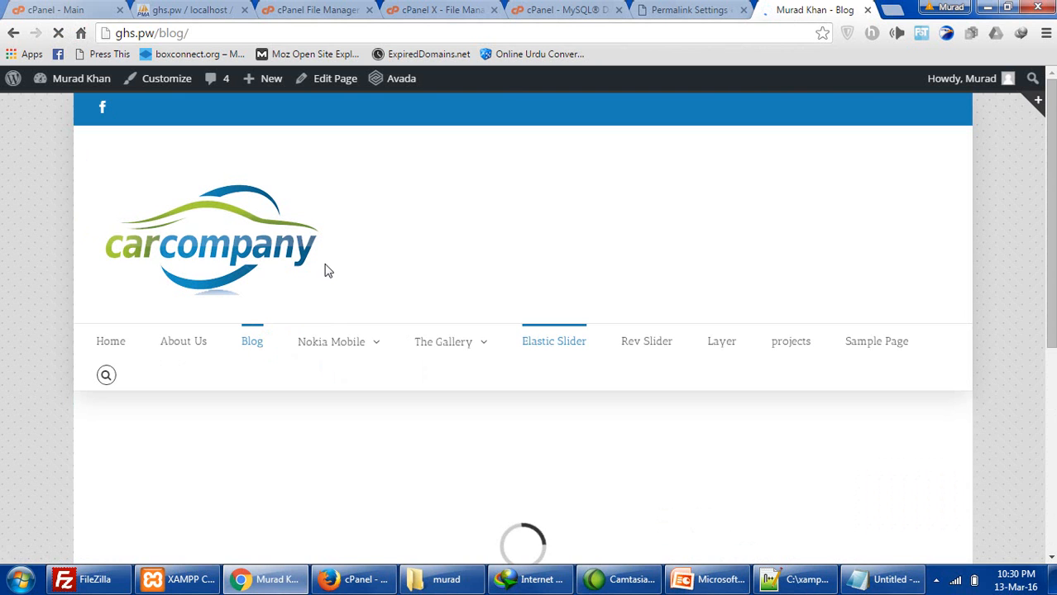
scroll(355, 285, "down", 5)
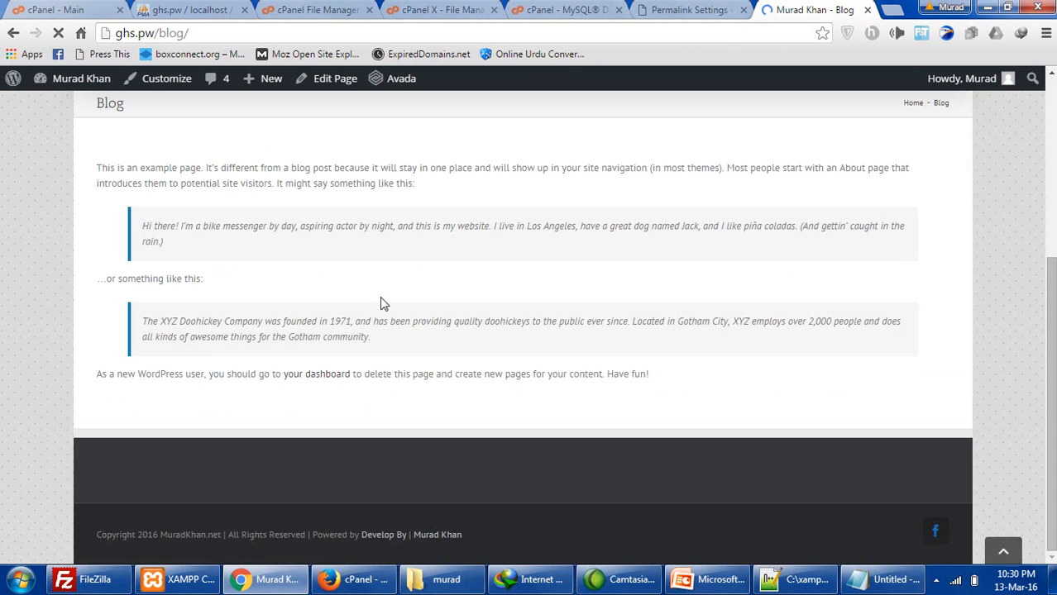
scroll(382, 302, "up", 5)
left_click(720, 346)
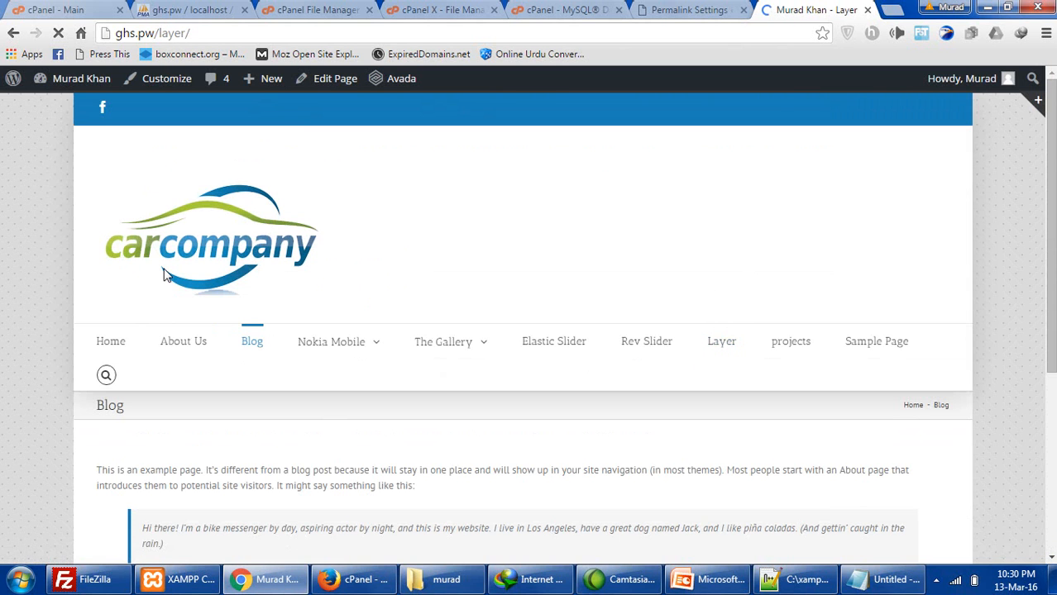
scroll(170, 413, "down", 3)
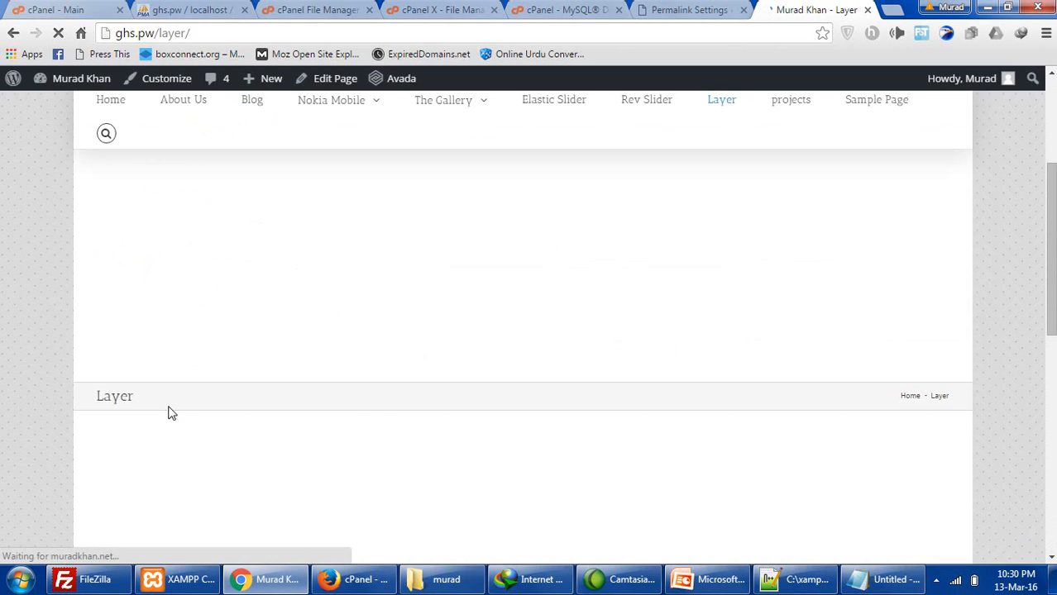
scroll(168, 414, "up", 3)
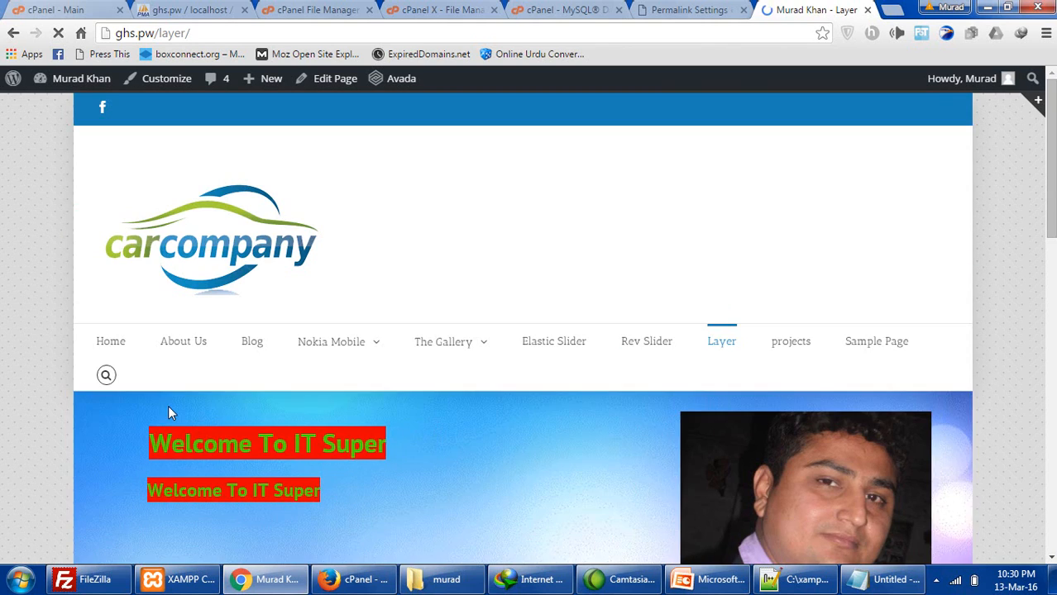
left_click(117, 351)
- From the desktop, select the 58.4 MB backup zip, then return to Firefox's cPanel page
left_click(1050, 579)
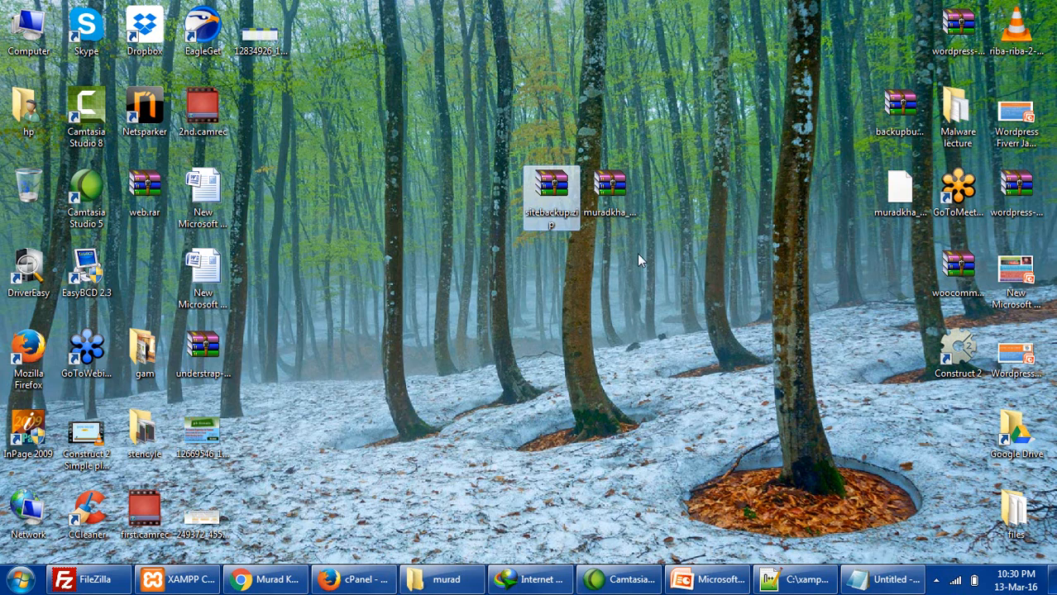
left_click(539, 196)
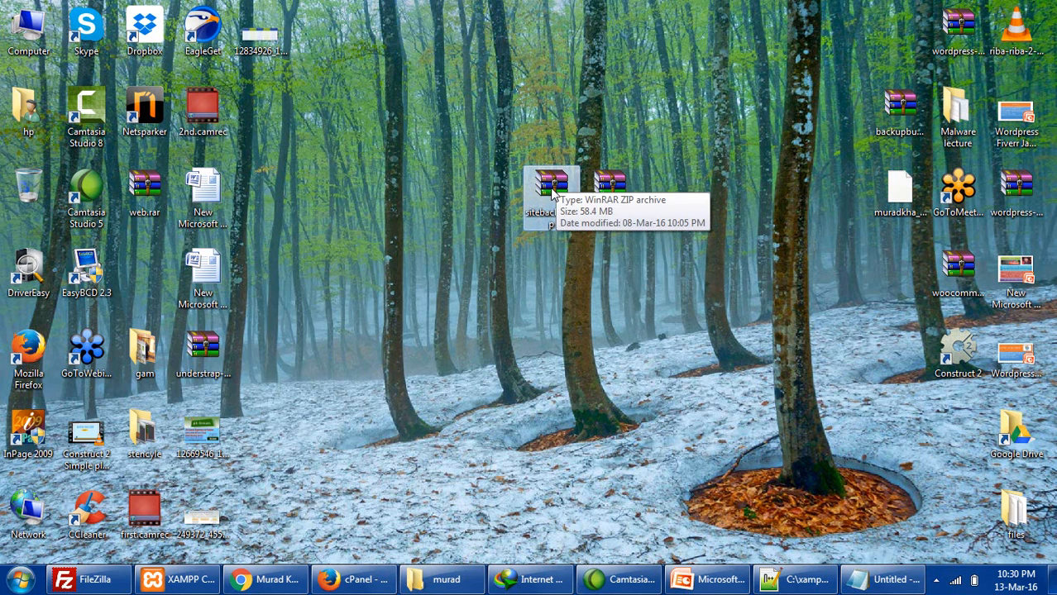
left_click(355, 580)
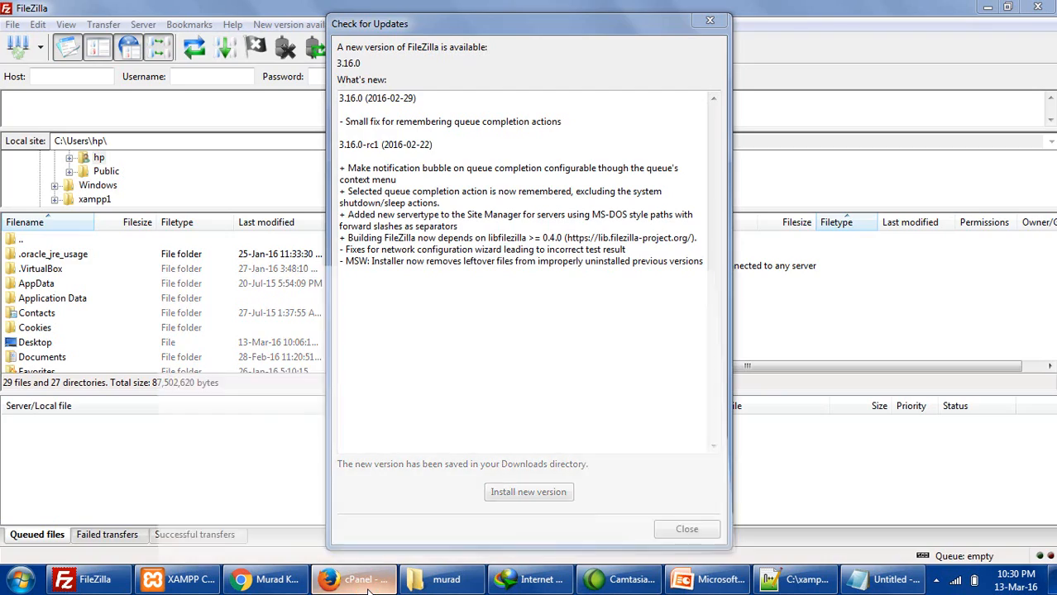
scroll(410, 330, "down", 8)
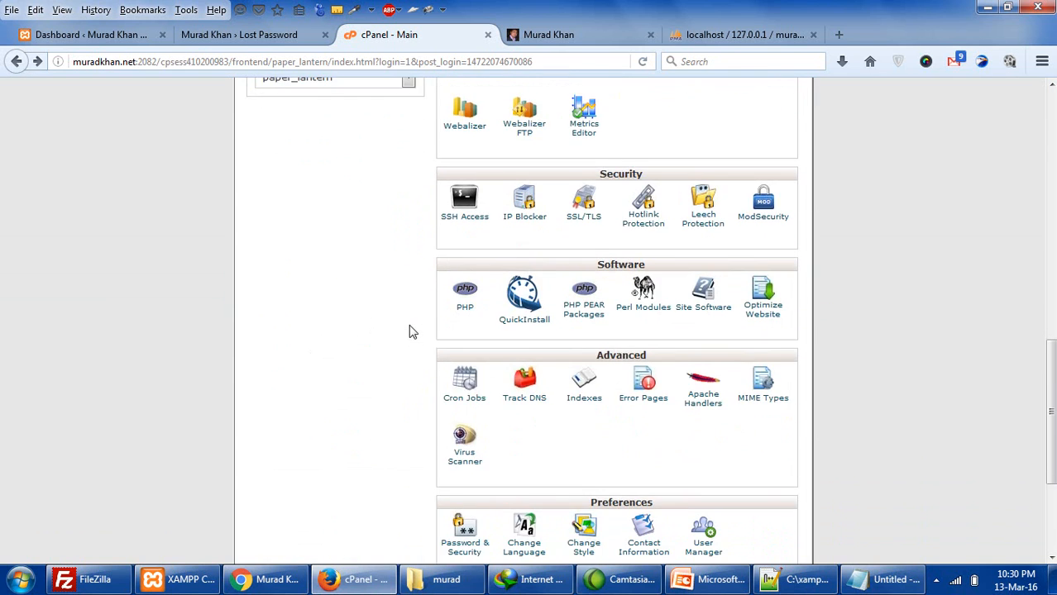
scroll(411, 331, "up", 10)
scroll(412, 331, "up", 3)
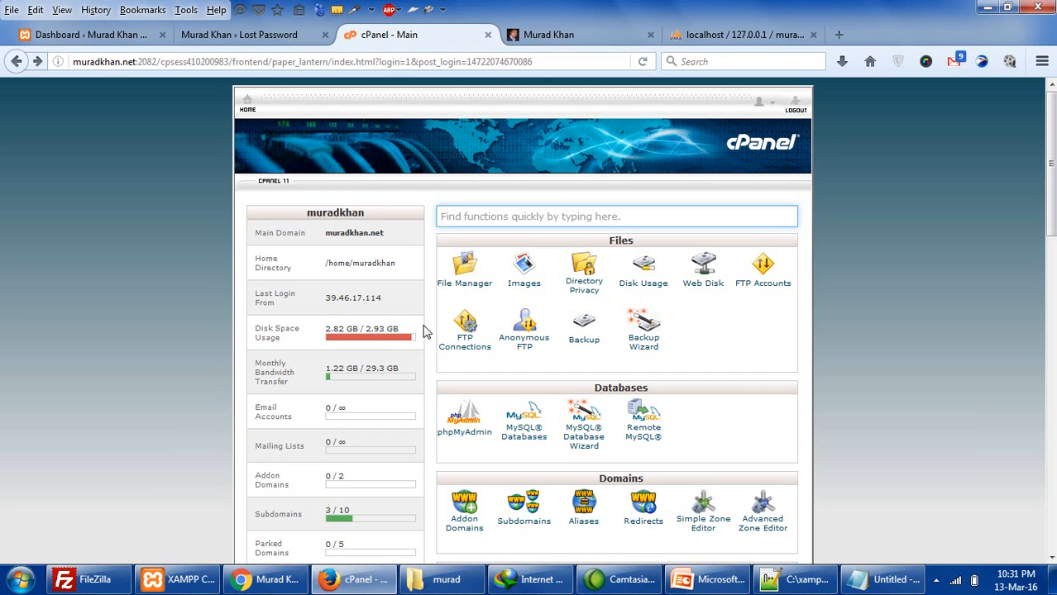
- Check cPanel's disk space usage, highlighting the 2.82 of 2.93 GB used figures
left_click(395, 239)
scroll(394, 280, "down", 5)
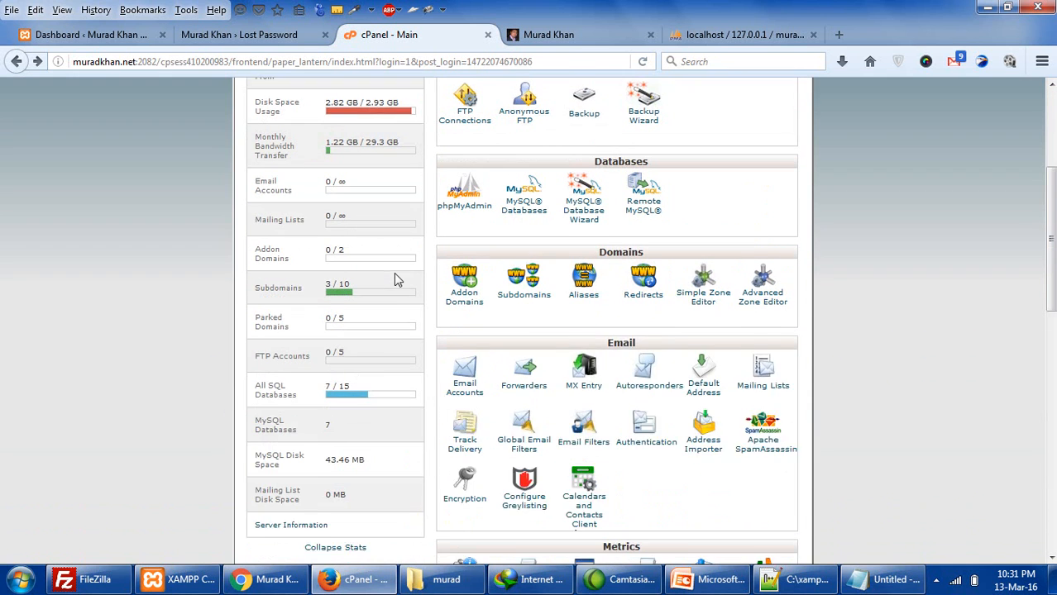
scroll(395, 281, "up", 2)
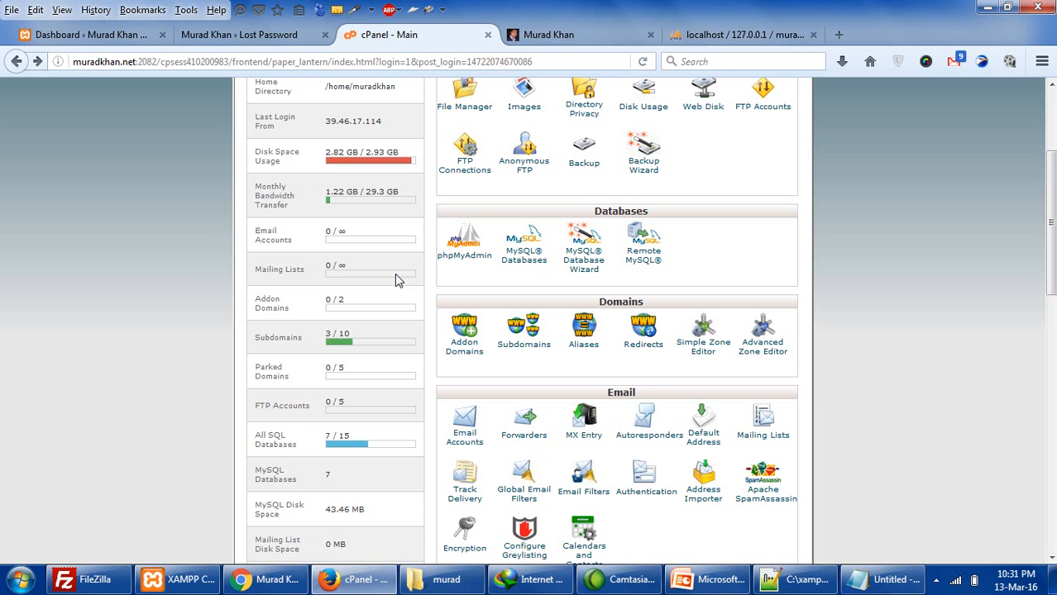
scroll(395, 281, "up", 4)
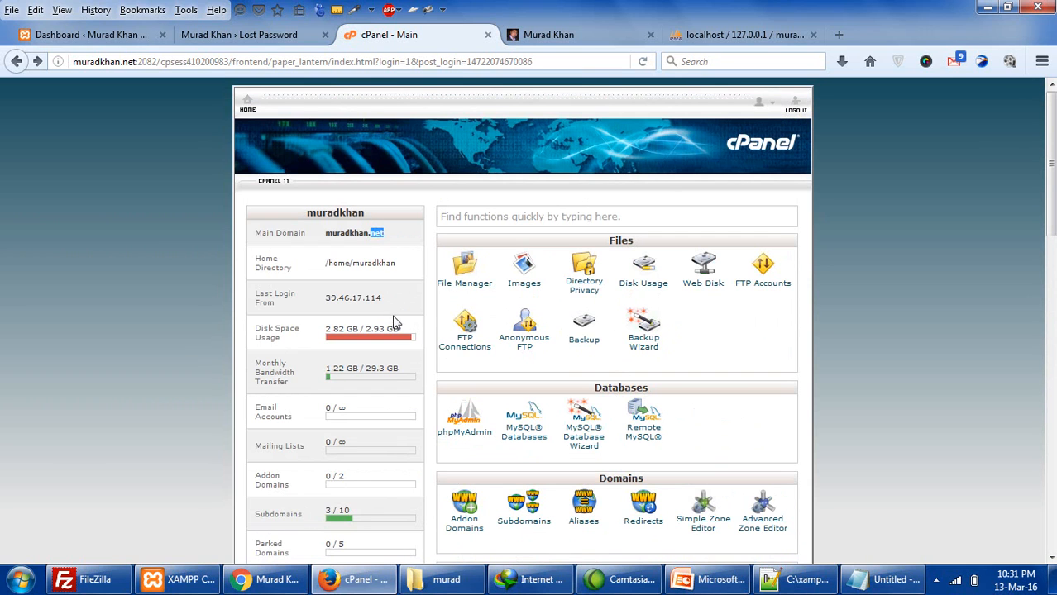
left_click_drag(364, 328, 403, 330)
left_click(405, 362)
scroll(397, 359, "down", 4)
scroll(398, 359, "up", 4)
left_click_drag(338, 330, 369, 330)
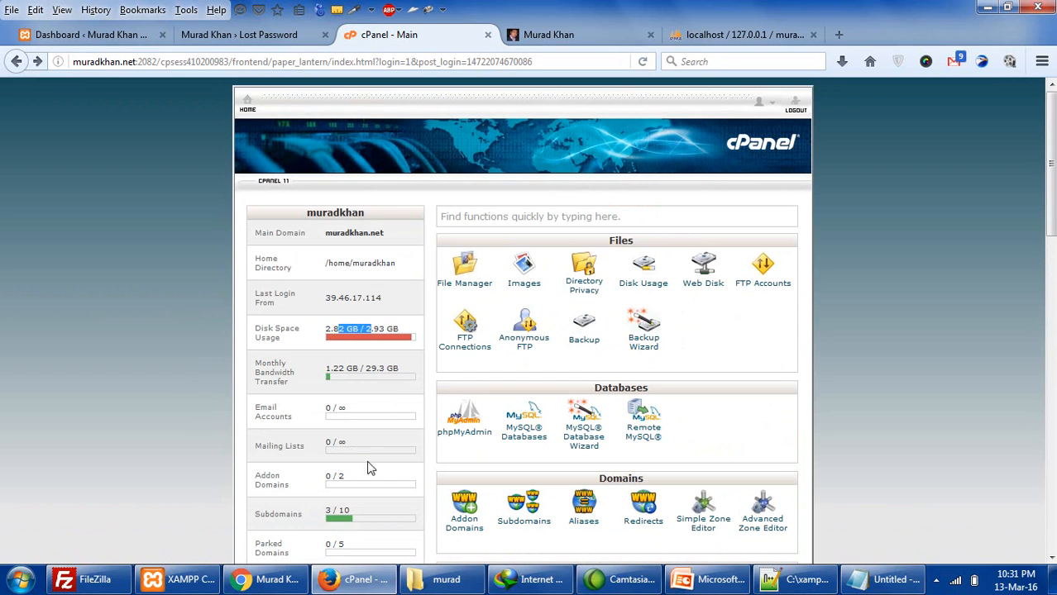
- On PowerPoint slide 18, highlight the Duplicator, WpClone and All-in-One WP Migration bullets
left_click(716, 579)
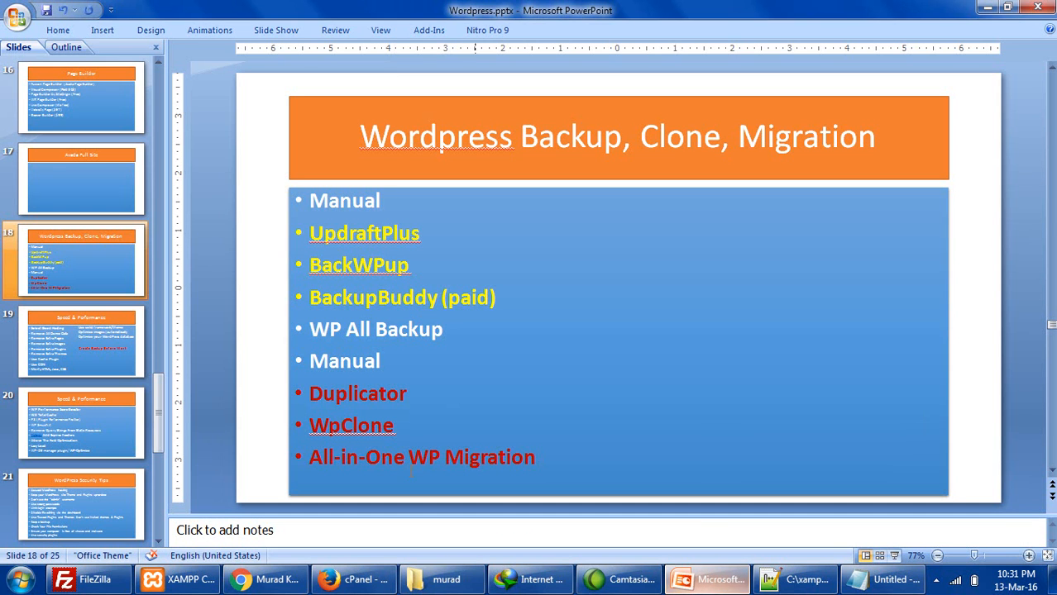
left_click(328, 371)
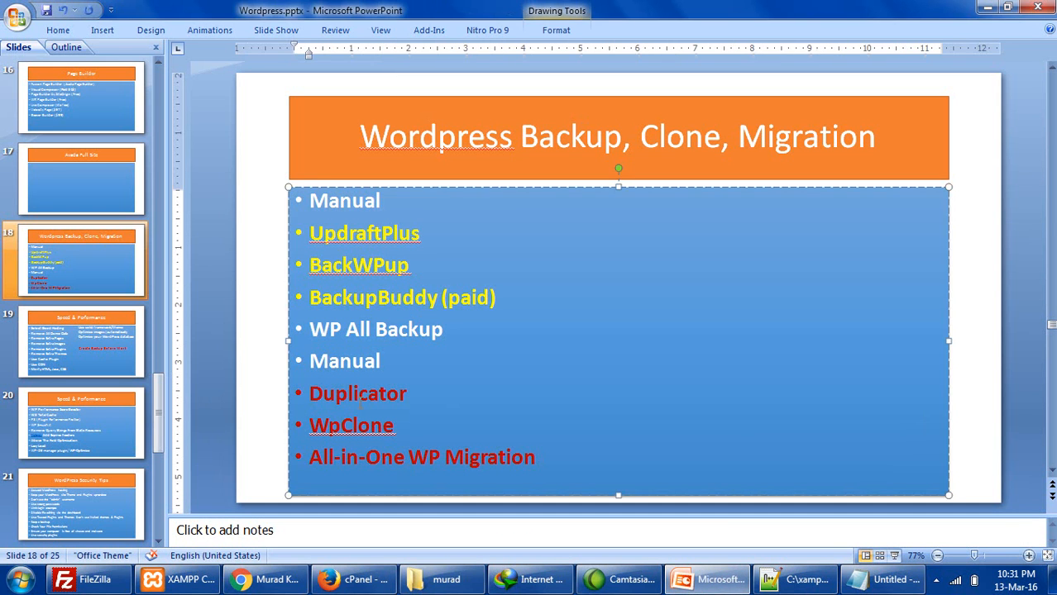
left_click_drag(306, 394, 539, 460)
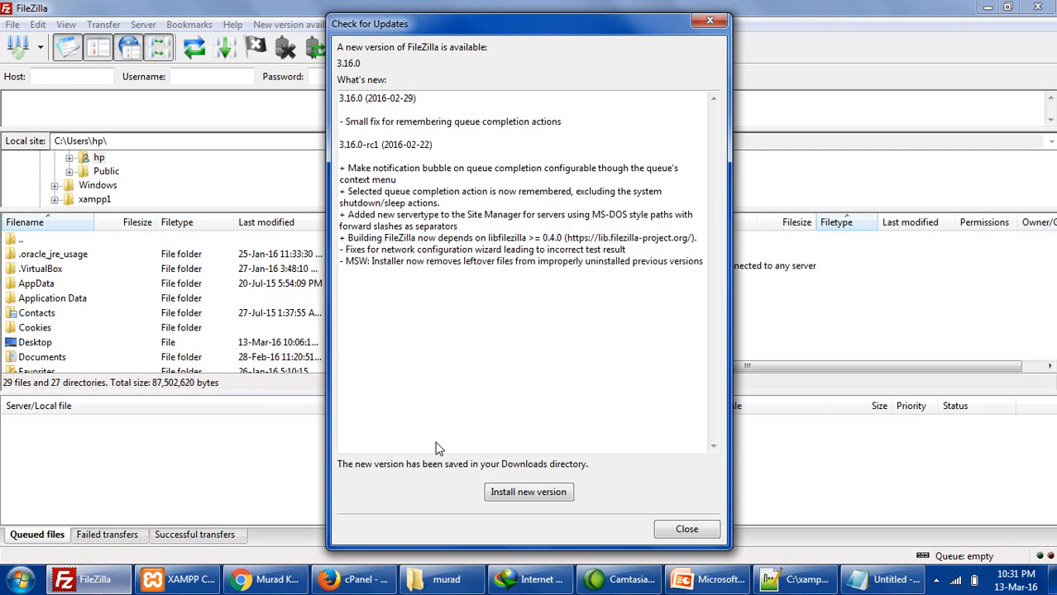
- Dismiss FileZilla's 3.16.0 update notice and go back to the cPanel dashboard
left_click(683, 530)
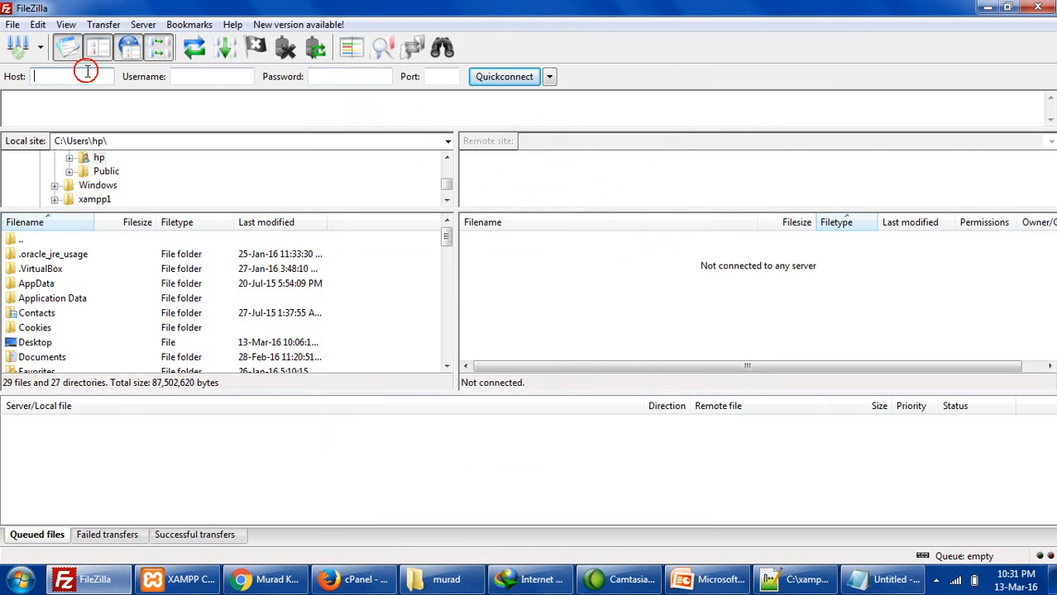
left_click(354, 579)
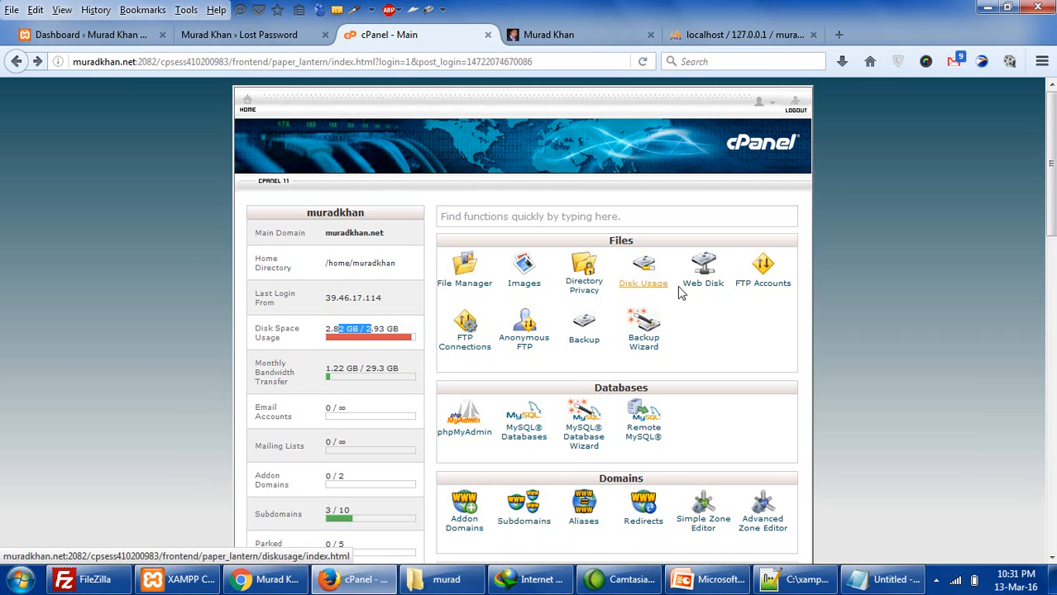
- Open FTP Accounts in its own tab, return to the cPanel Main tab, then switch to Chrome
right_click(759, 282)
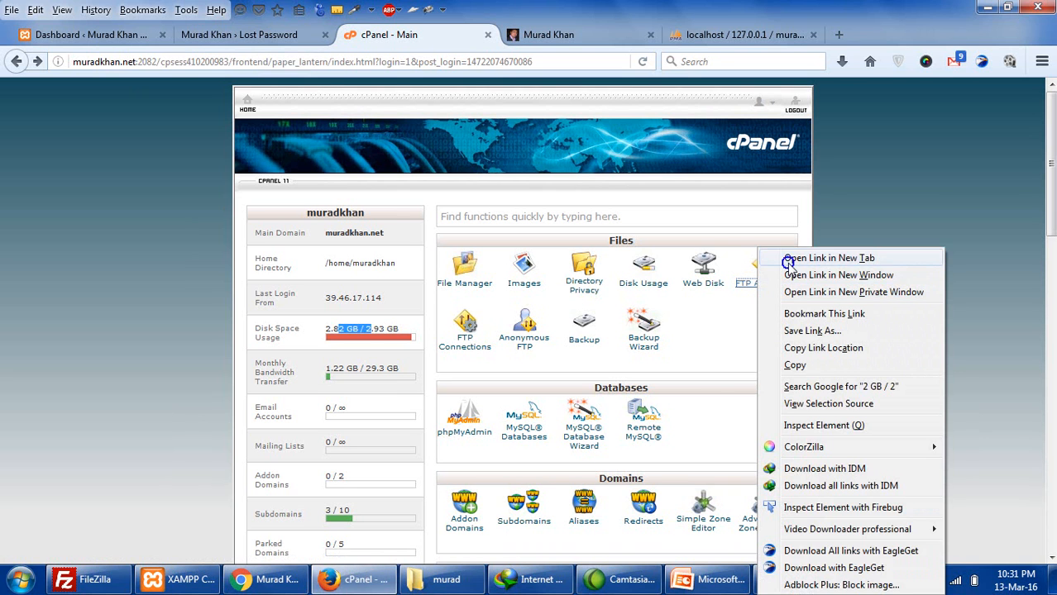
left_click(787, 259)
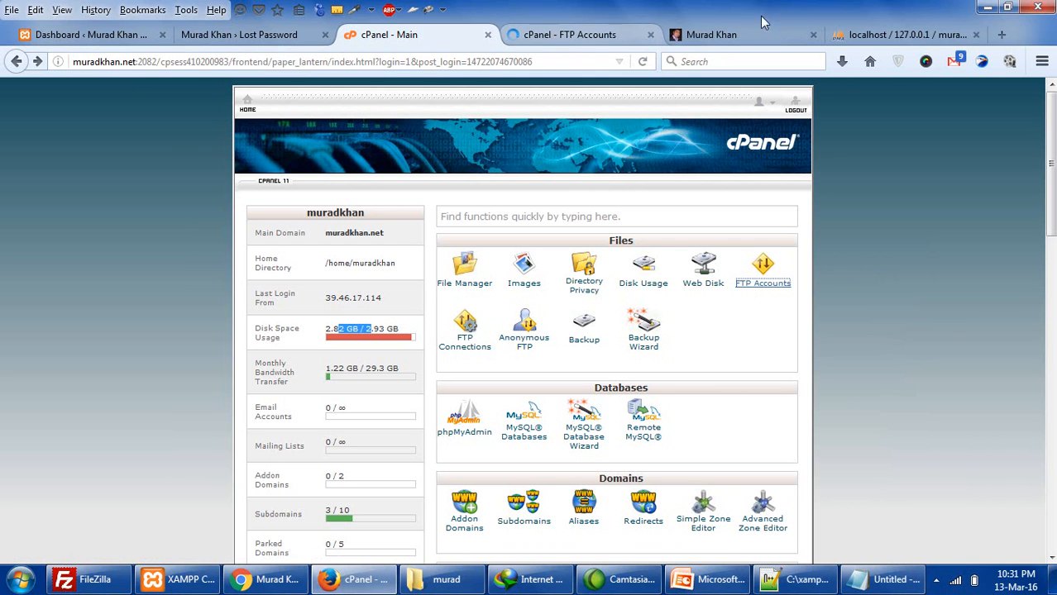
left_click(562, 36)
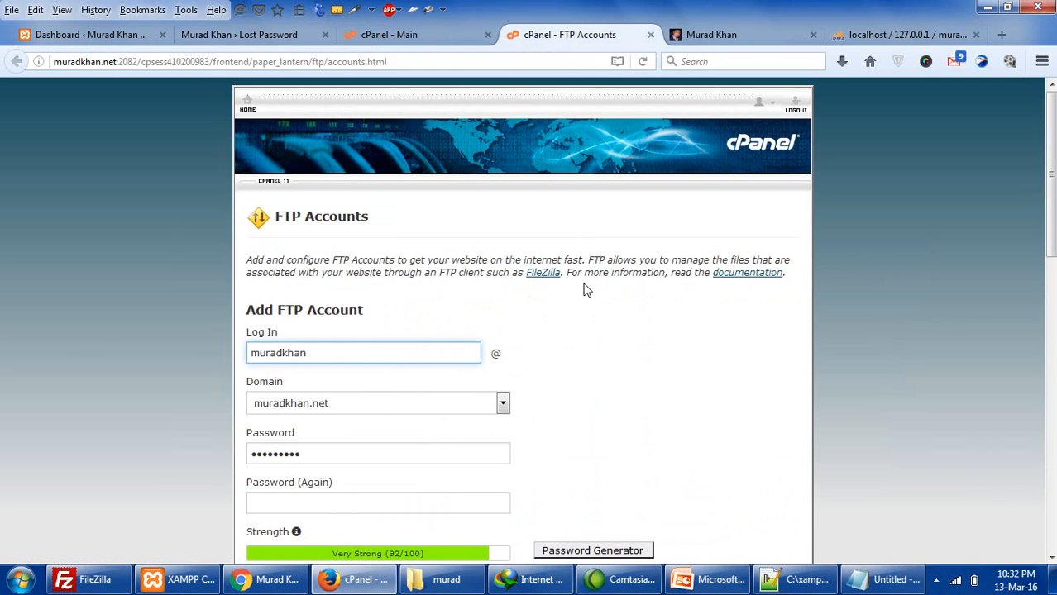
left_click(448, 36)
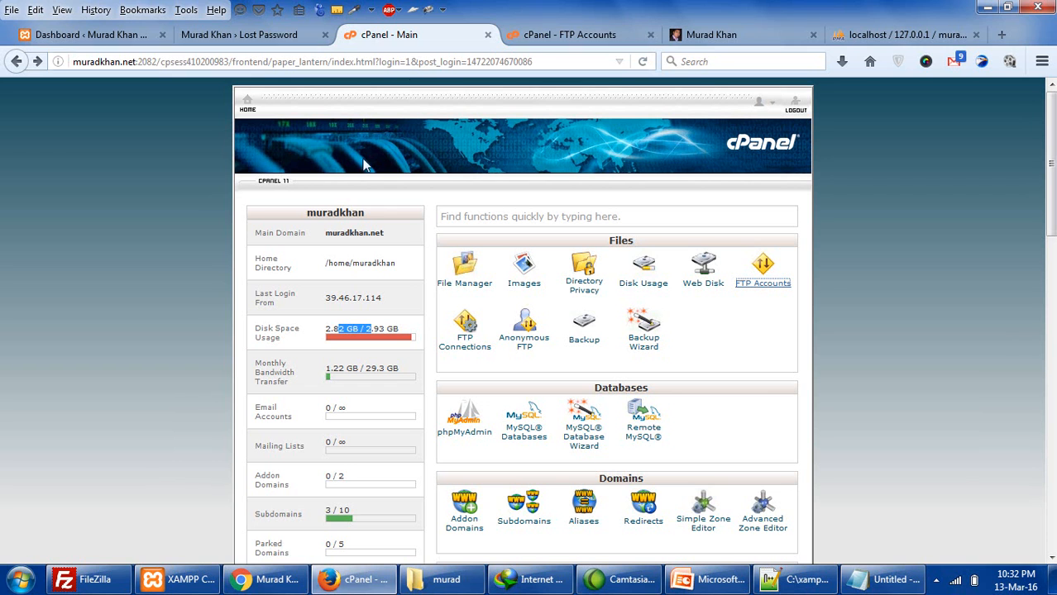
left_click(267, 579)
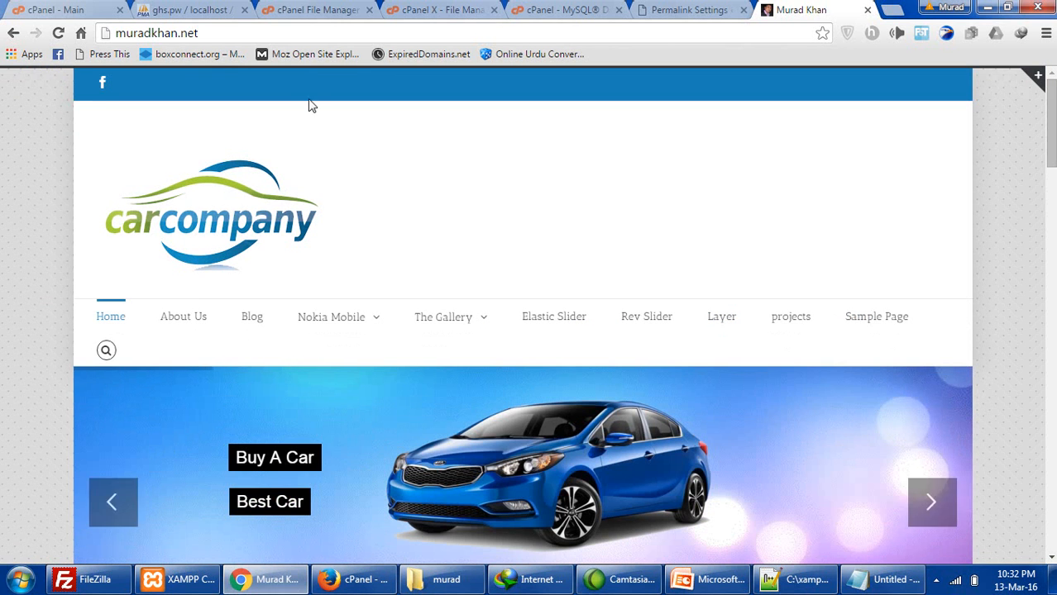
- Open the ghs.pw account's FTP Accounts page in a new tab and focus the login field
left_click(54, 9)
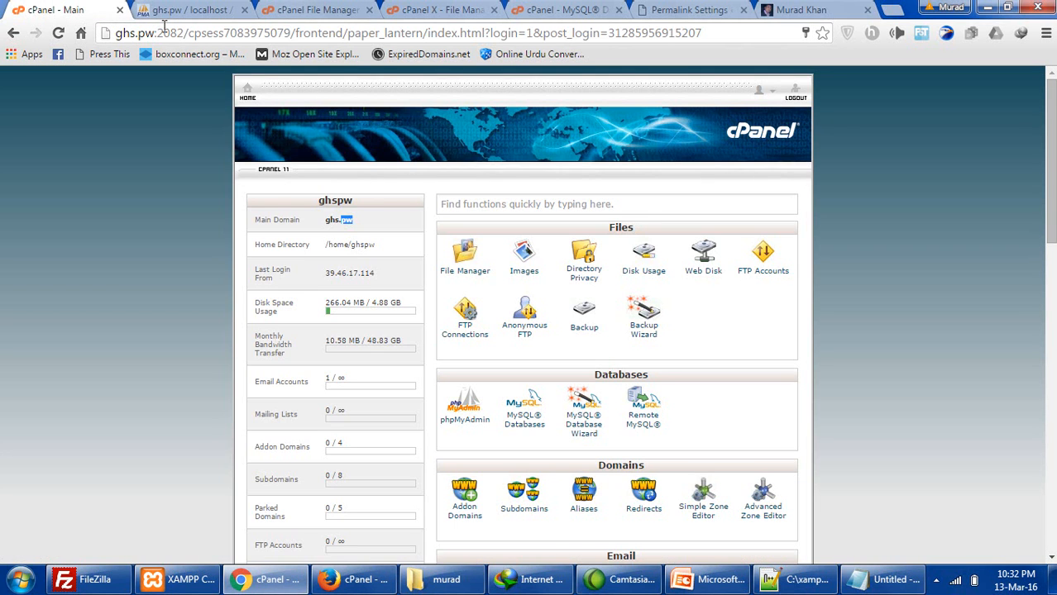
scroll(425, 268, "down", 3)
scroll(426, 272, "up", 3)
right_click(768, 266)
right_click(762, 263)
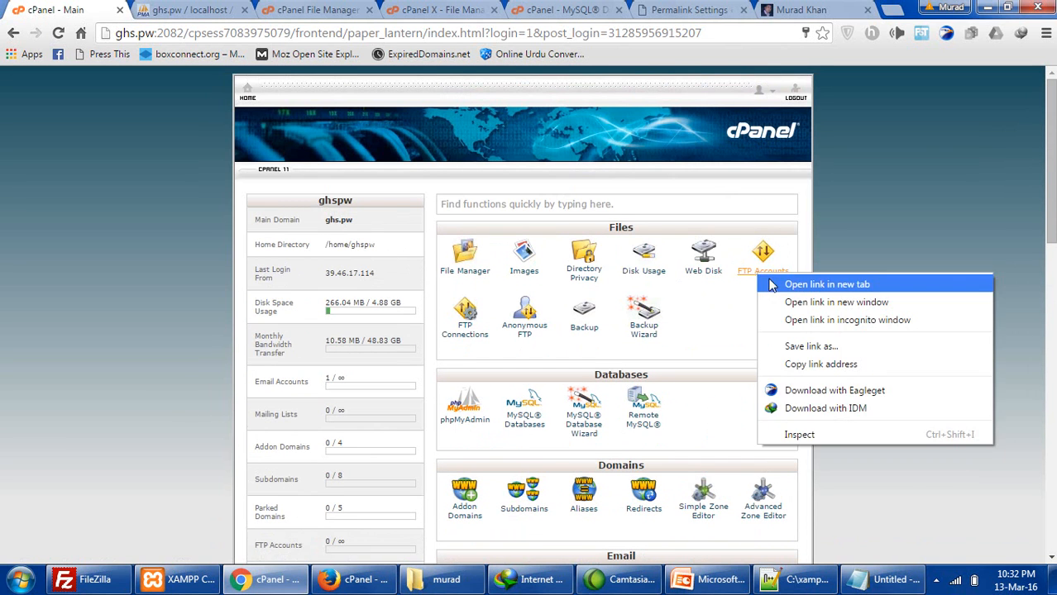
left_click(799, 273)
left_click(159, 18)
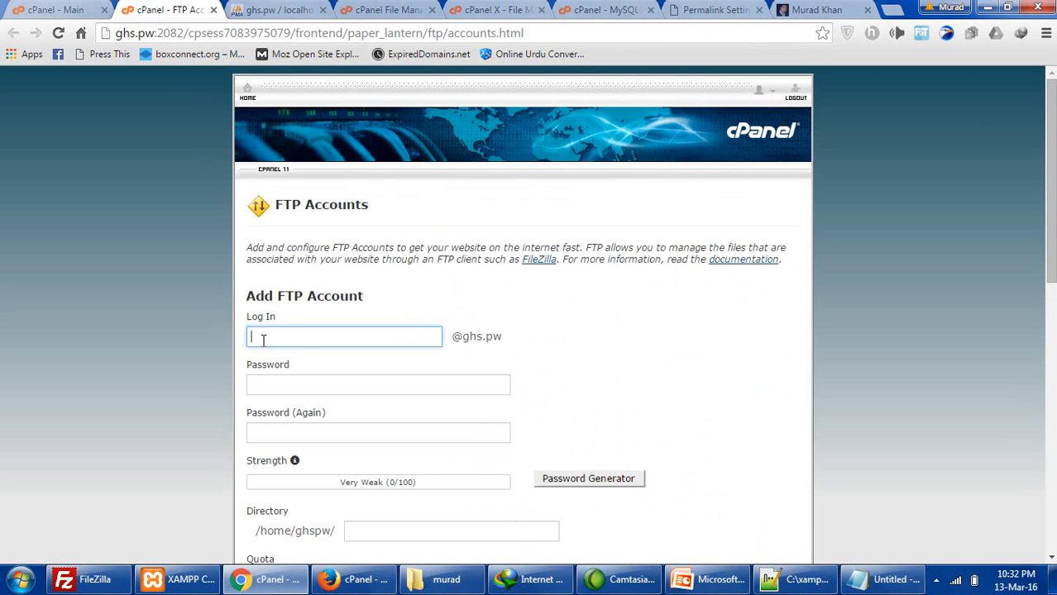
left_click(273, 338)
- Enter the new FTP login and fill both fields with a generated password, saving it in notes
scroll(286, 337, "down", 3)
scroll(287, 338, "down", 2)
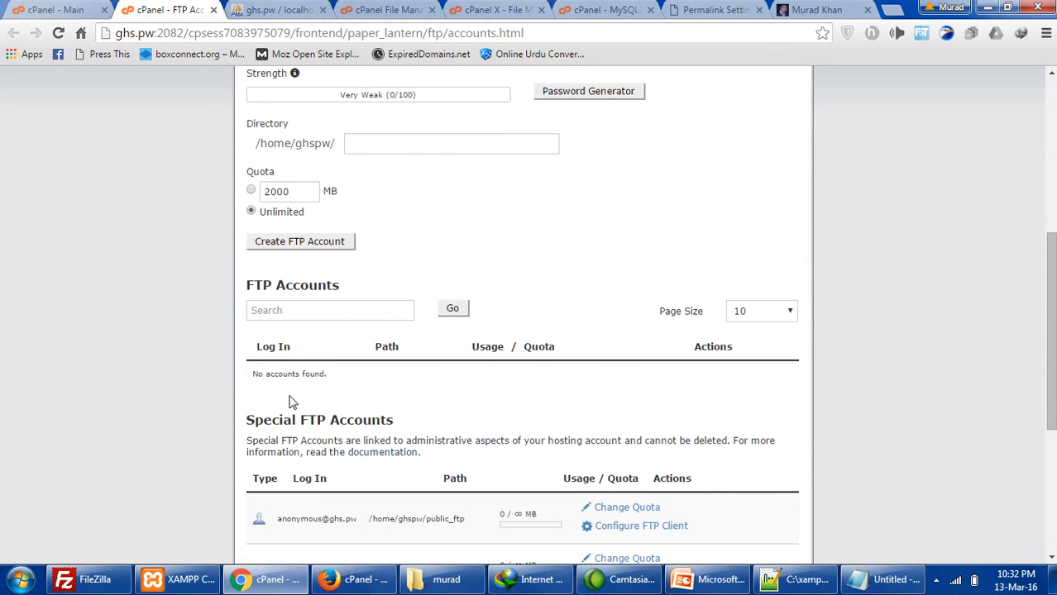
scroll(302, 437, "down", 1)
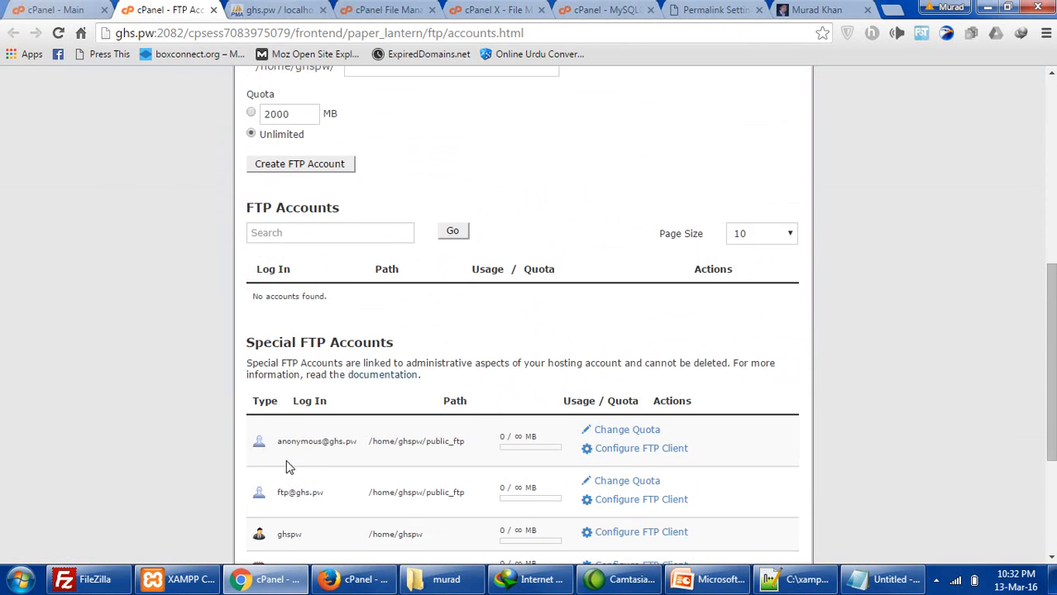
scroll(286, 480, "down", 1)
left_click_drag(278, 457, 541, 460)
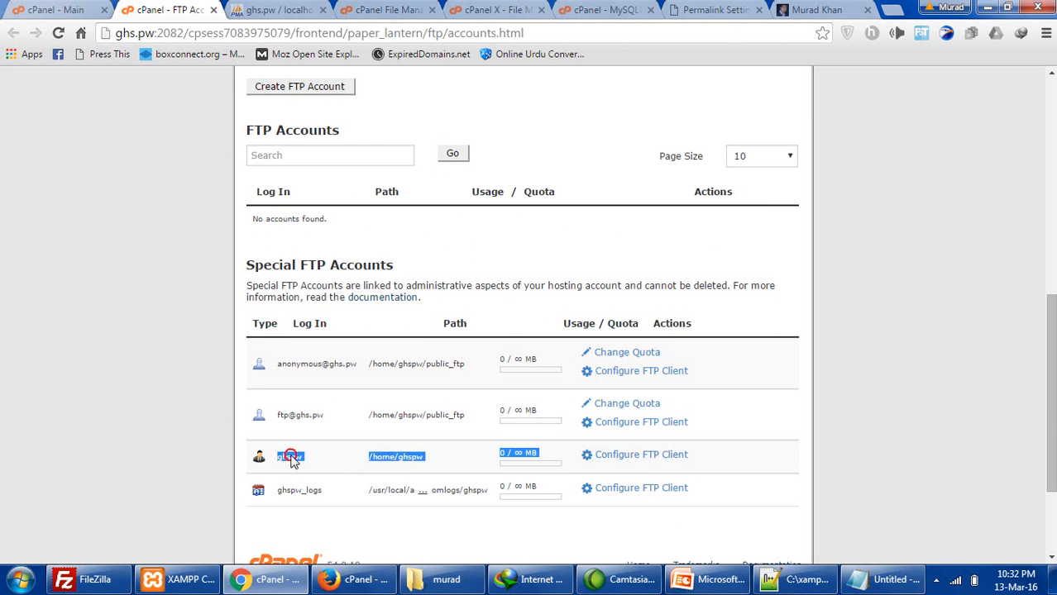
scroll(289, 455, "up", 5)
left_click(313, 186)
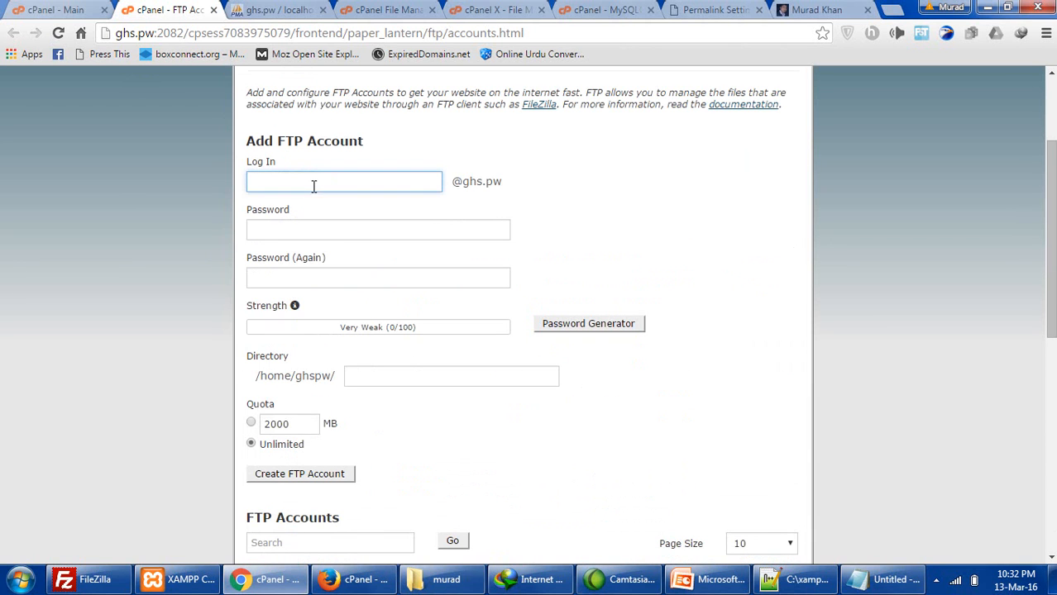
left_click(293, 230)
left_click(559, 325)
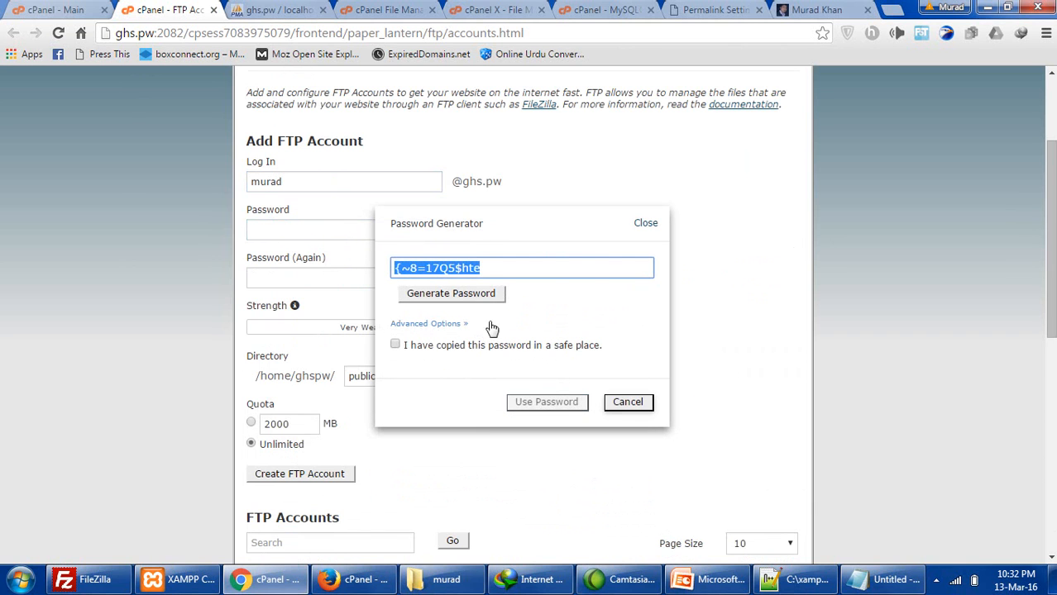
left_click(433, 346)
left_click(536, 403)
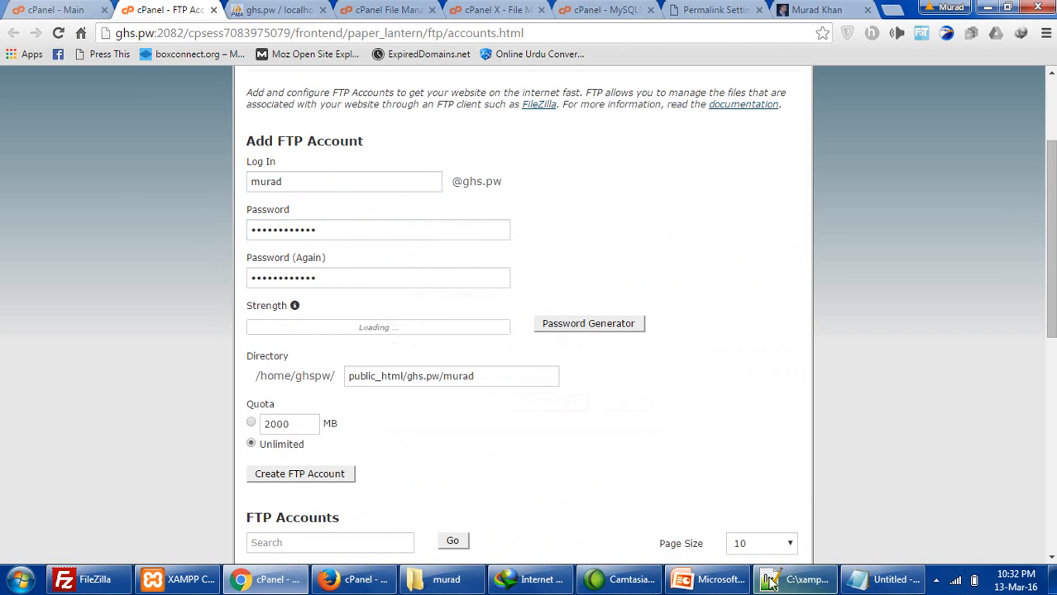
left_click(881, 579)
key("ctrl+v")
key("alt+Tab")
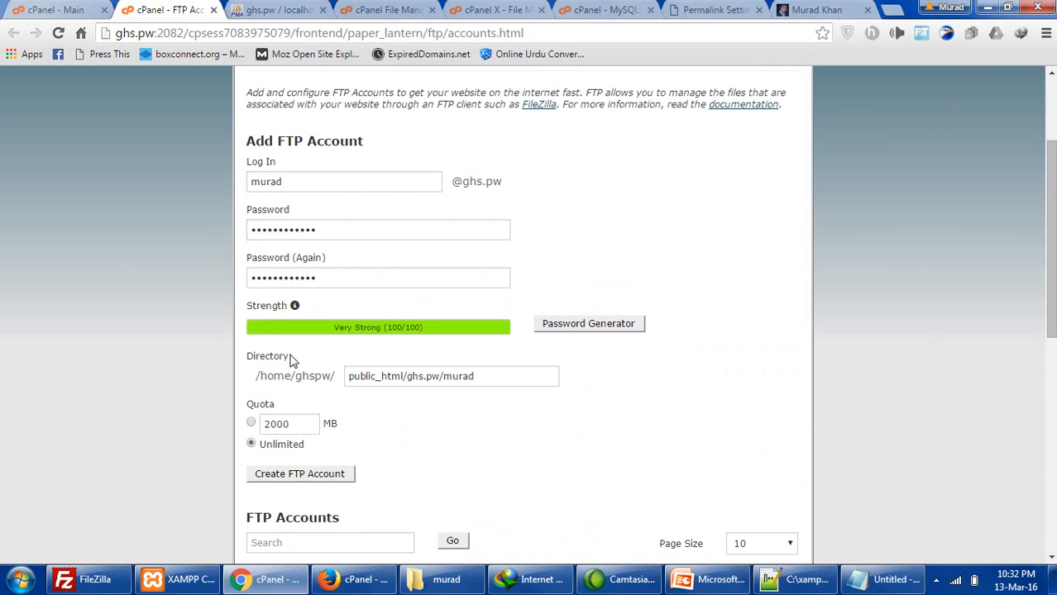
- Change the quota from 2000 MB to Unlimited and create the public_html/ghs.pw/murad FTP account
scroll(292, 362, "down", 2)
scroll(219, 279, "up", 2)
scroll(355, 379, "down", 2)
left_click_drag(305, 269, 263, 269)
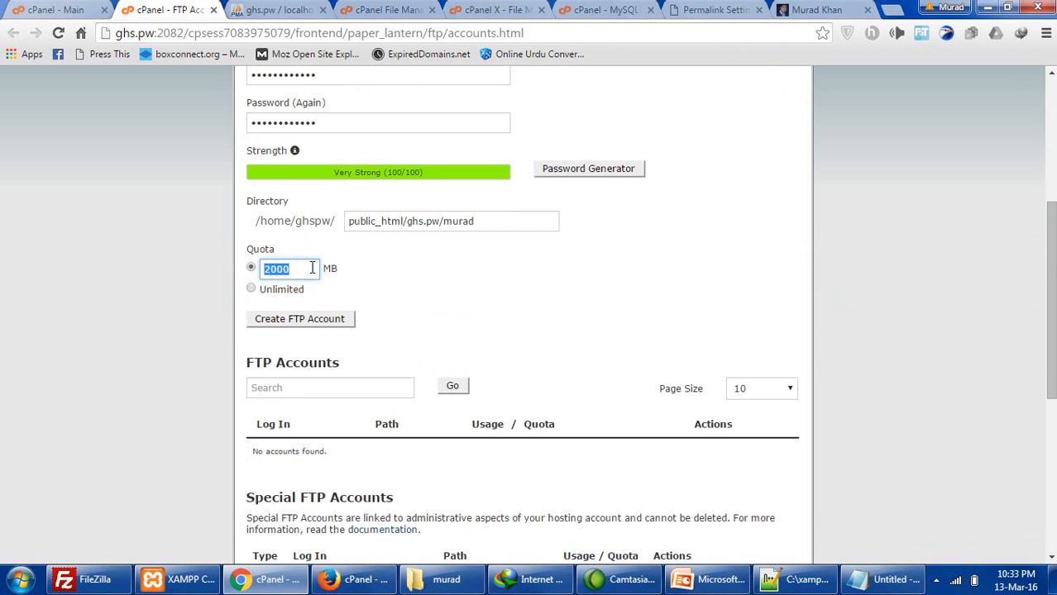
left_click_drag(340, 268, 313, 275)
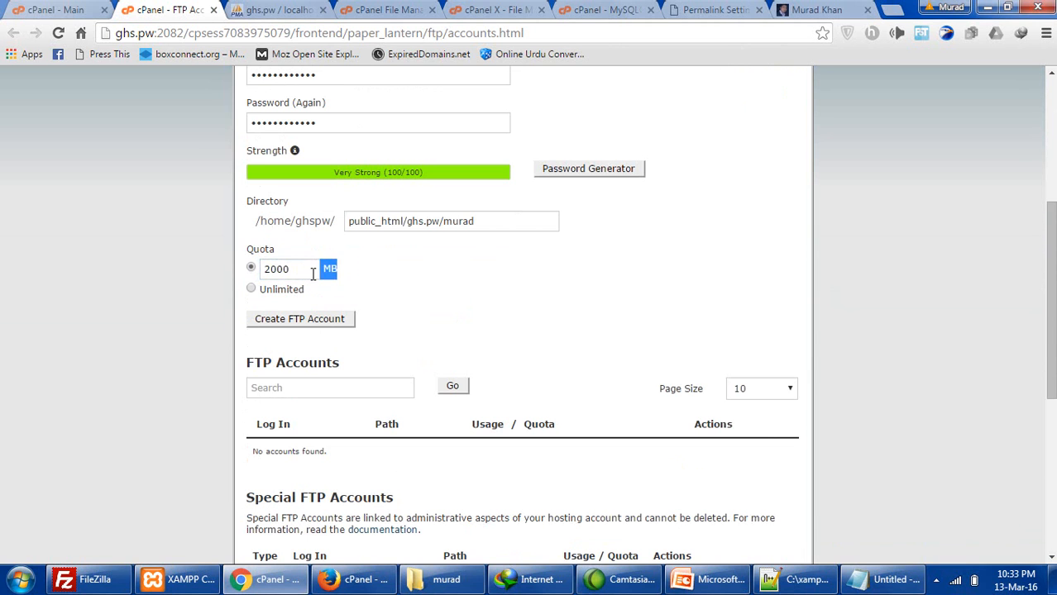
left_click(252, 290)
left_click_drag(298, 291, 306, 291)
left_click(330, 320)
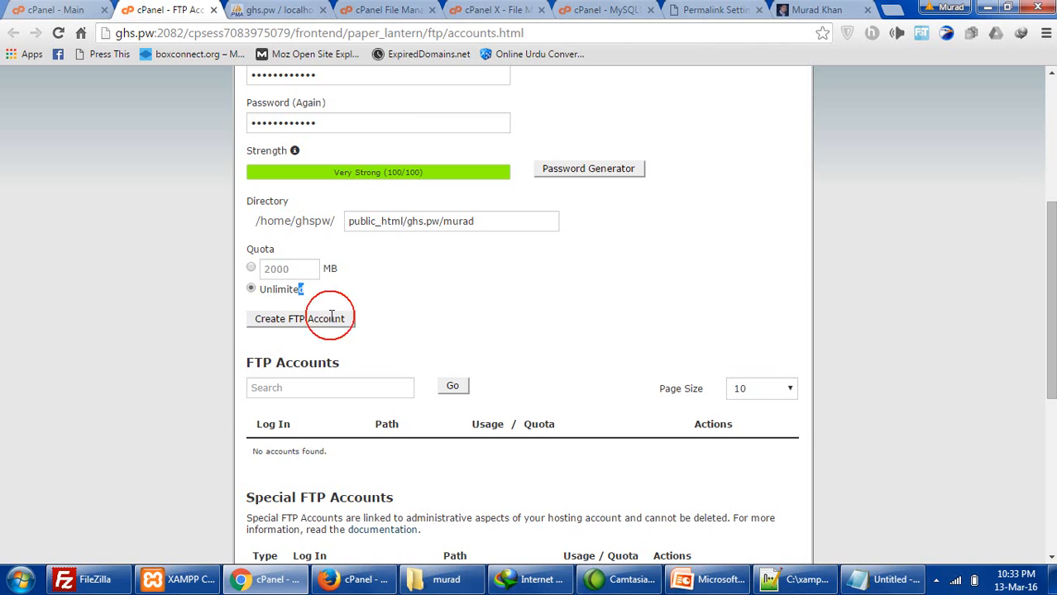
scroll(323, 306, "up", 3)
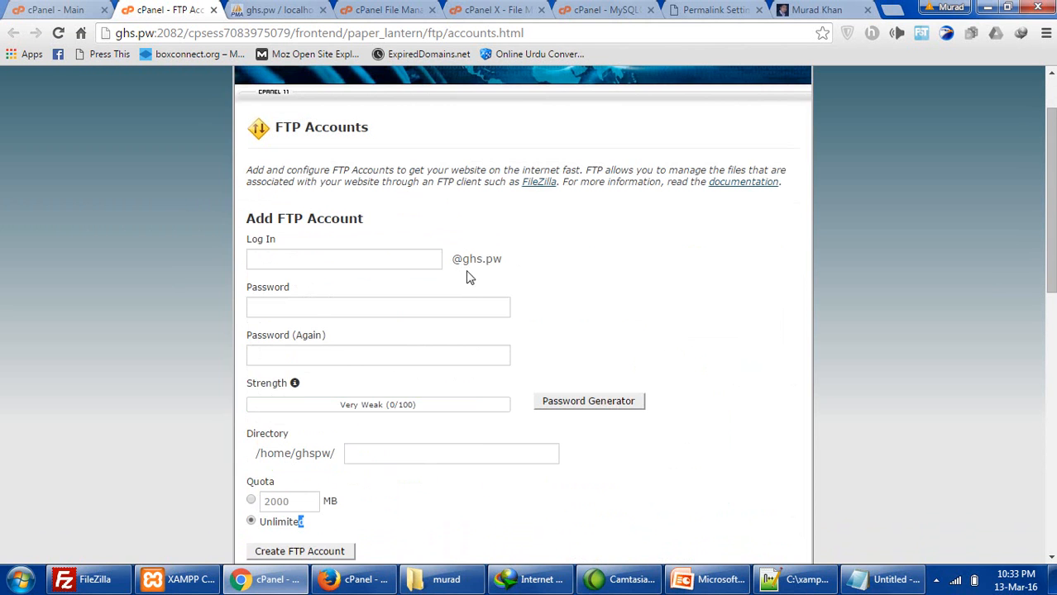
- Find the new account's full login name in the FTP accounts list
scroll(467, 277, "down", 4)
scroll(466, 277, "down", 4)
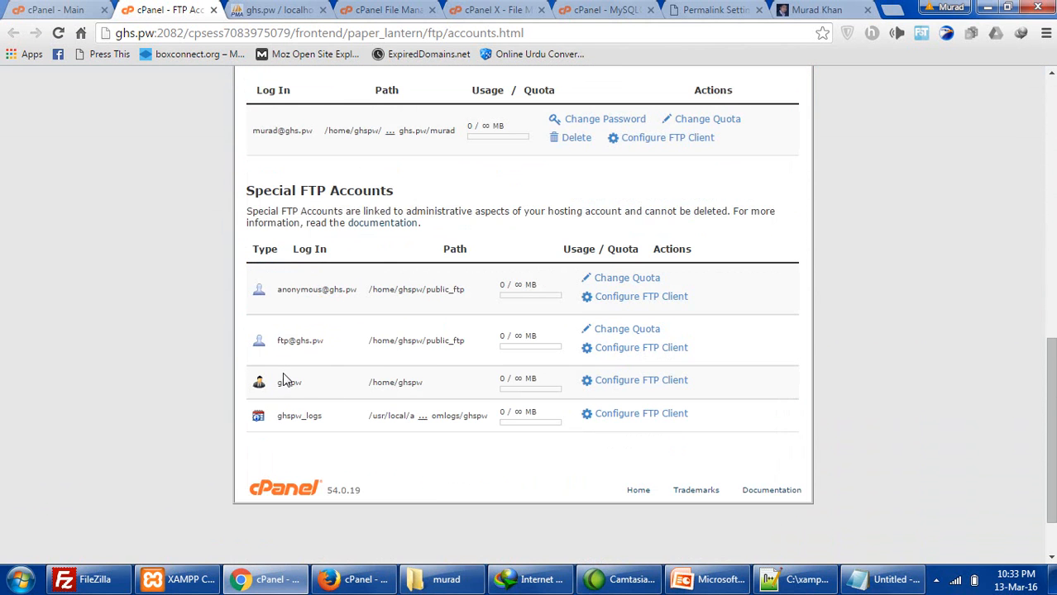
scroll(283, 372, "up", 1)
mouse_move(261, 209)
left_mouse_down()
mouse_move(305, 207)
mouse_move(256, 205)
left_mouse_up()
left_click(311, 206)
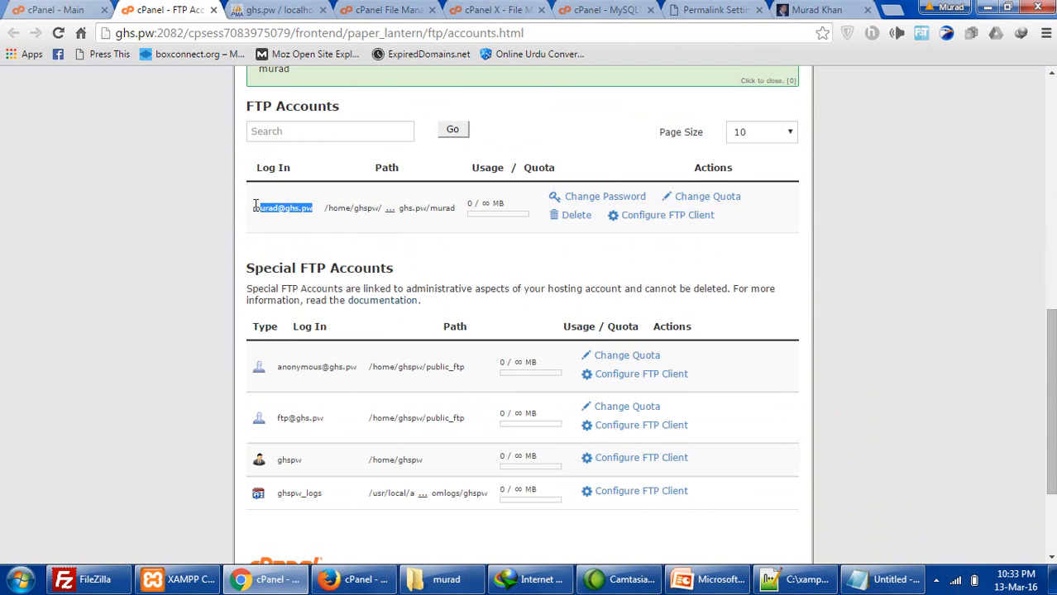
scroll(303, 274, "down", 1)
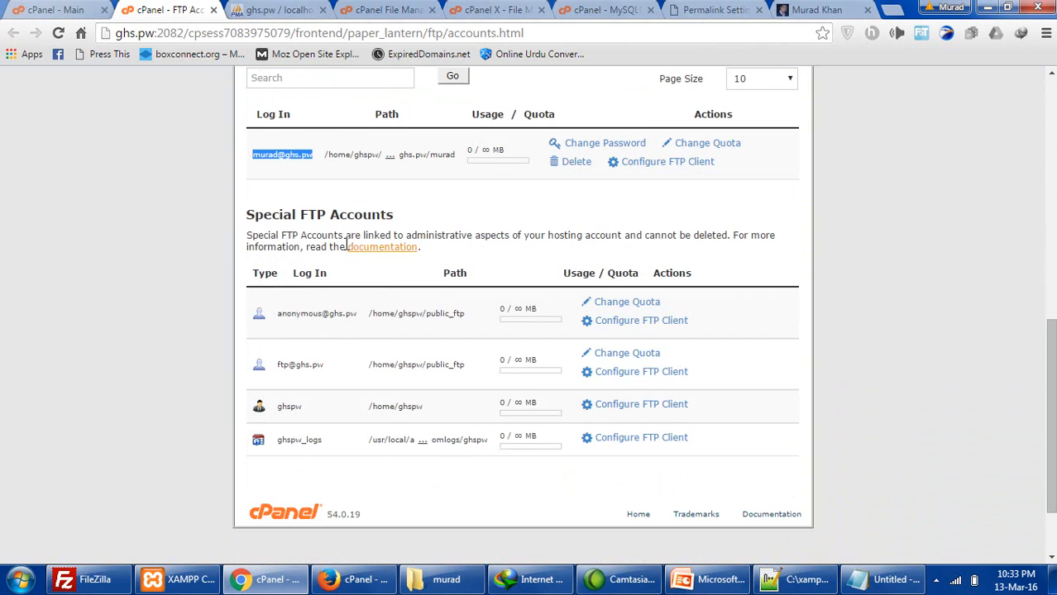
scroll(438, 347, "up", 2)
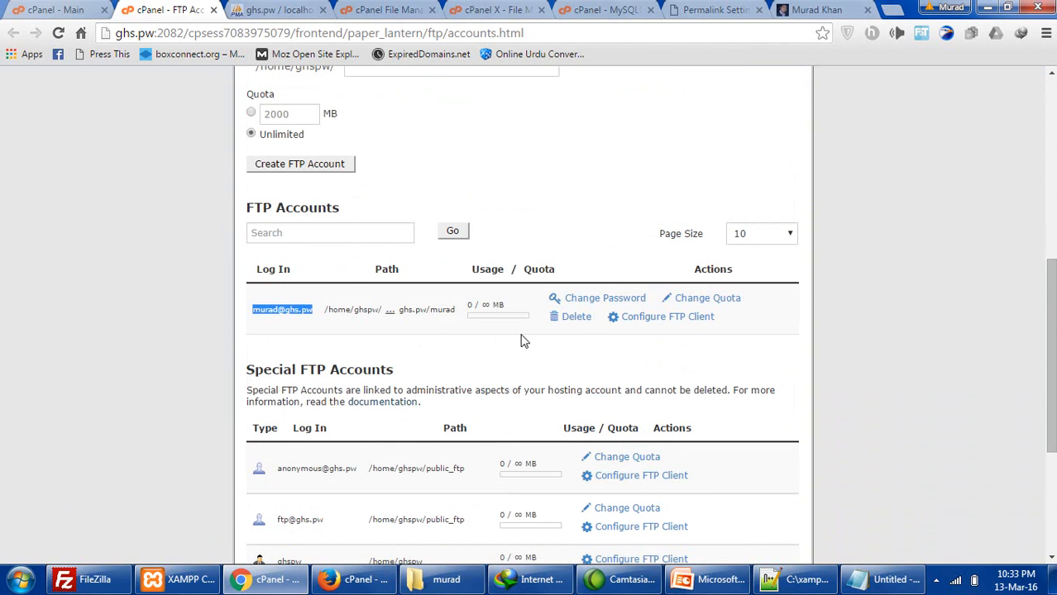
- Show its FTP client settings and select the username, server ftp.ghs.pw and port 21
left_click(642, 319)
scroll(578, 363, "down", 1)
left_click_drag(328, 295, 385, 293)
double_click(346, 306)
double_click(371, 314)
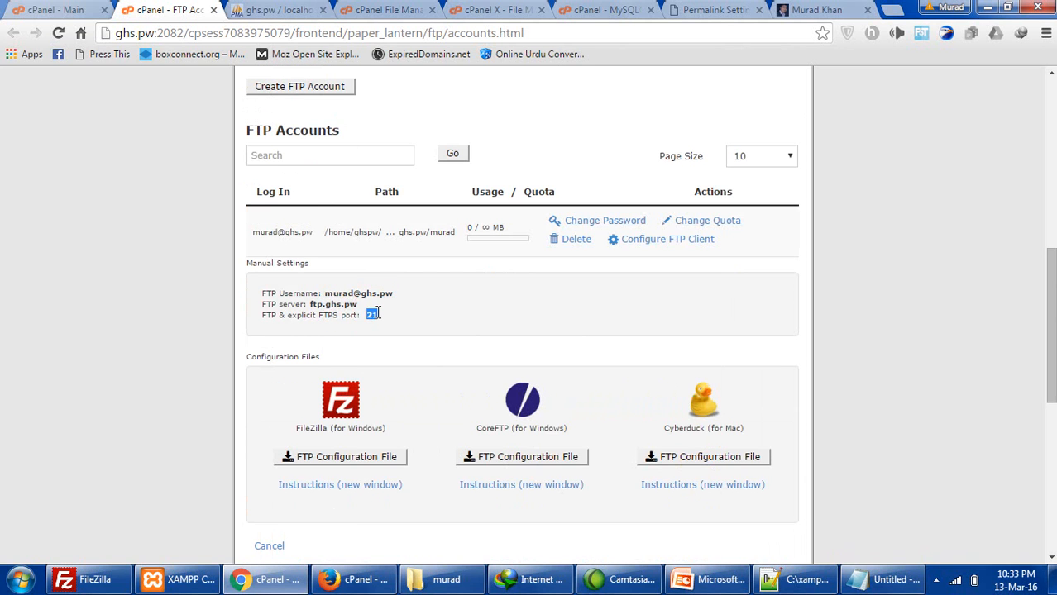
left_click_drag(323, 291, 387, 293)
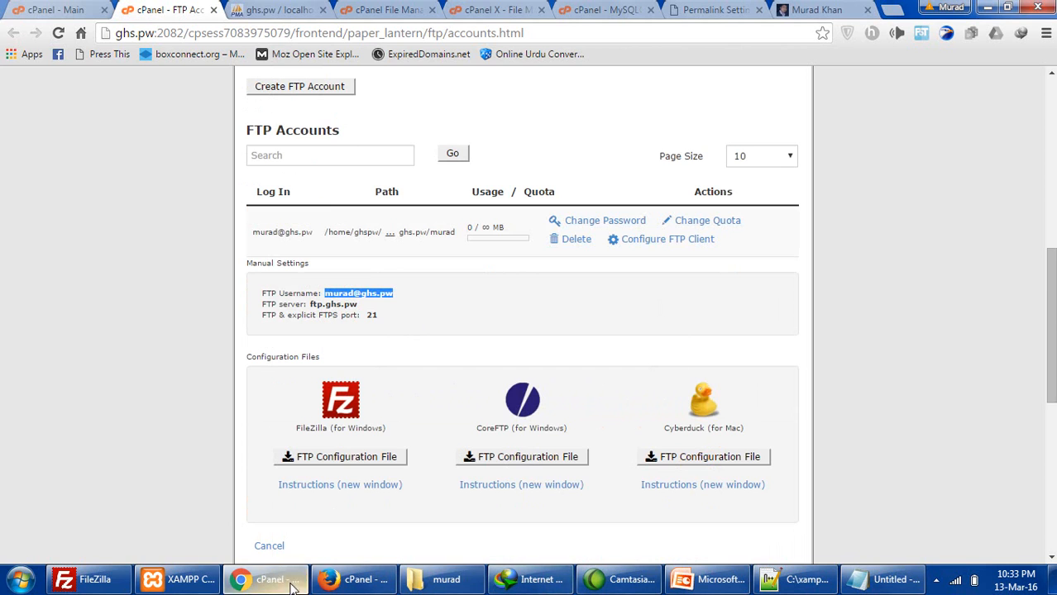
- In FileZilla, paste the FTP username as the login and set Host to ftp.ghs.pw
left_click(87, 579)
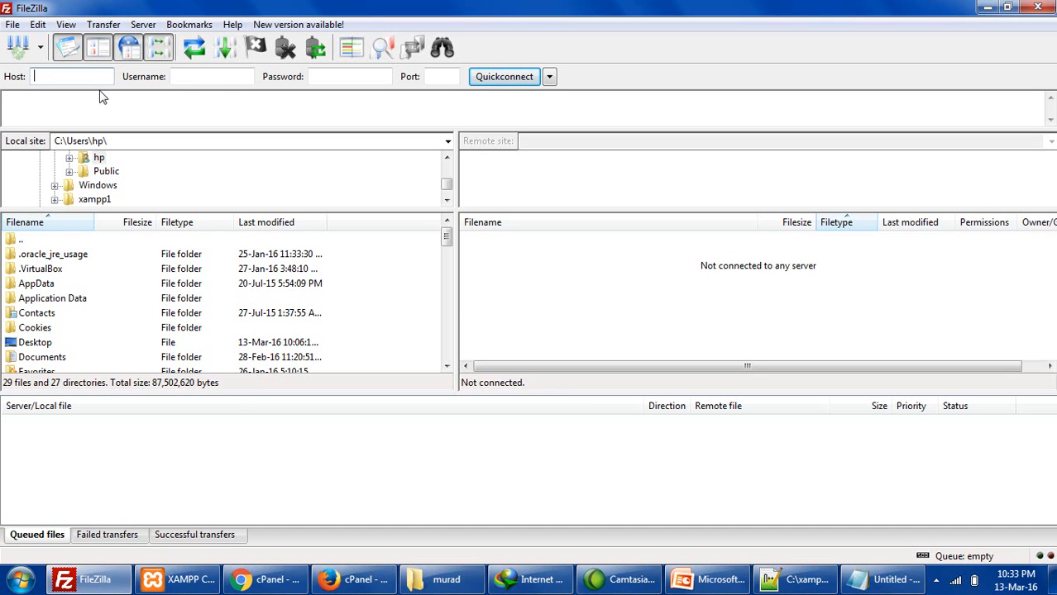
key("ctrl+v")
left_click(178, 76)
key("ctrl+v")
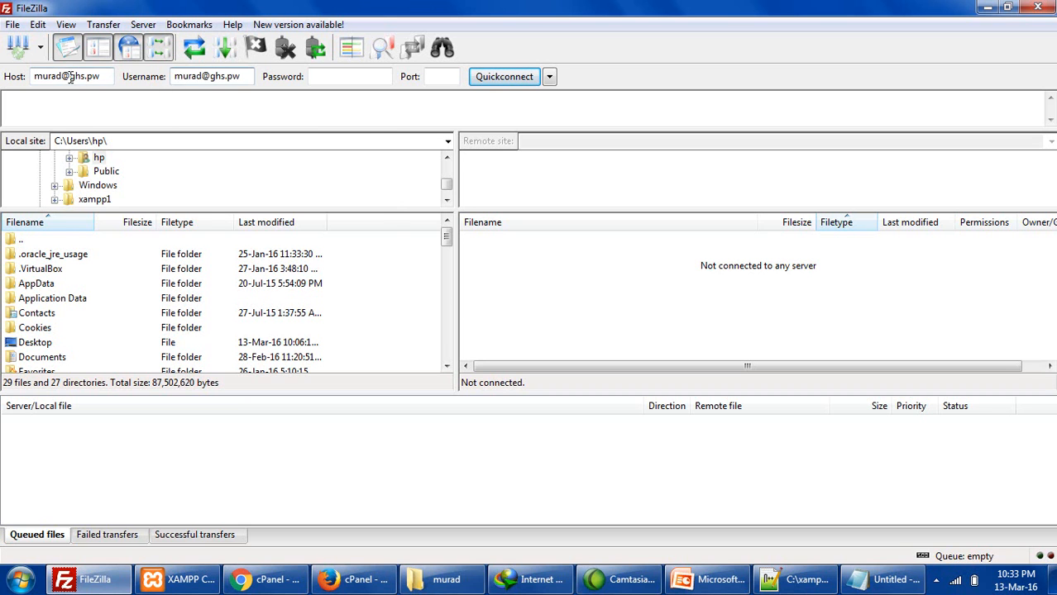
left_click_drag(71, 76, 34, 76)
key("BackSpace")
type("ftp.")
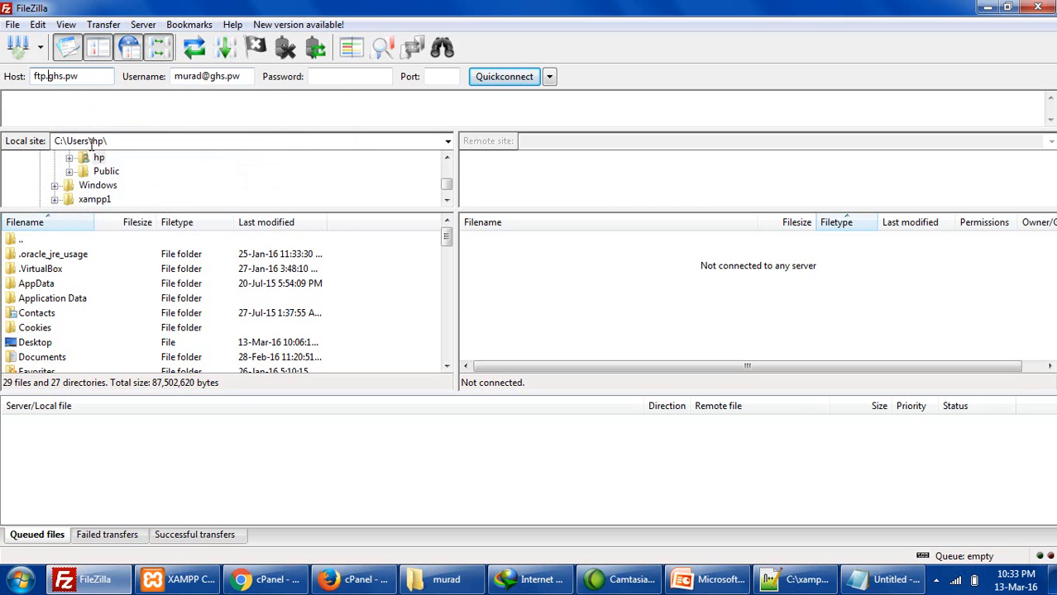
- Enter port 21 and Quickconnect, which fails with a 530 login authentication error
left_click(273, 579)
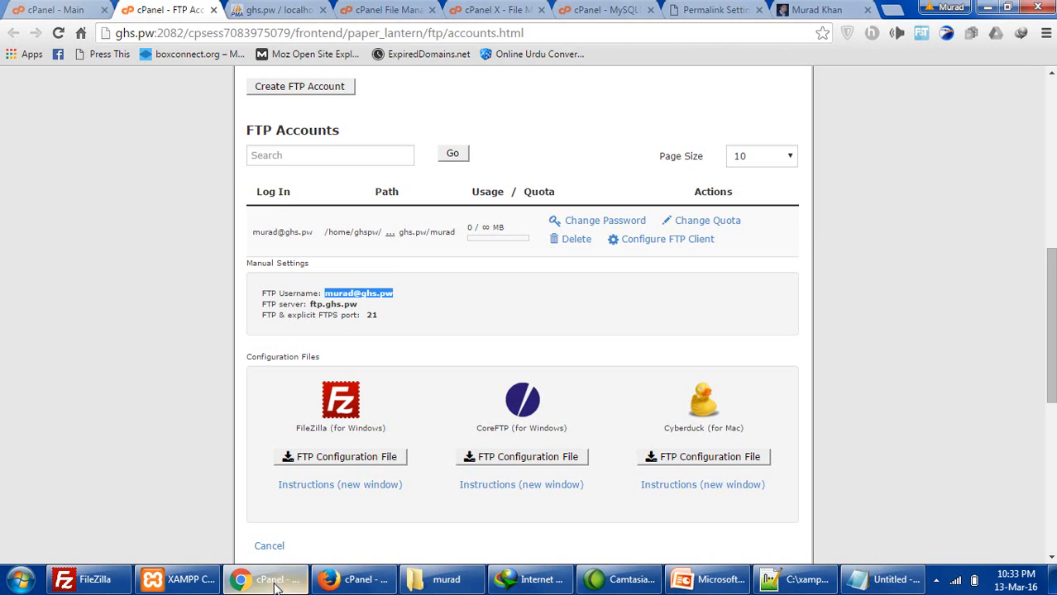
key("alt+Tab")
left_click(442, 82)
type("21")
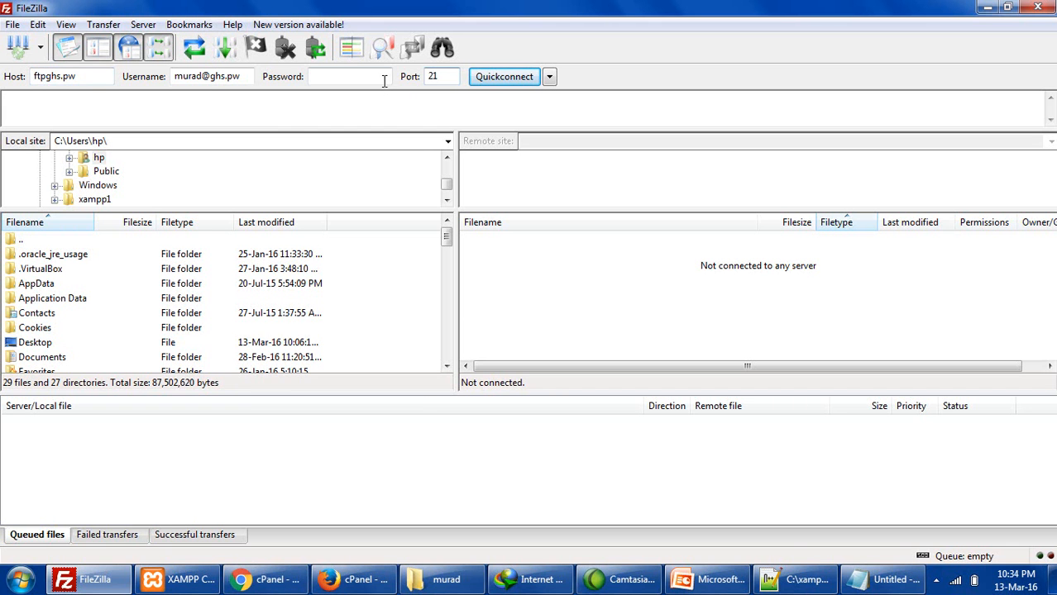
key("Return")
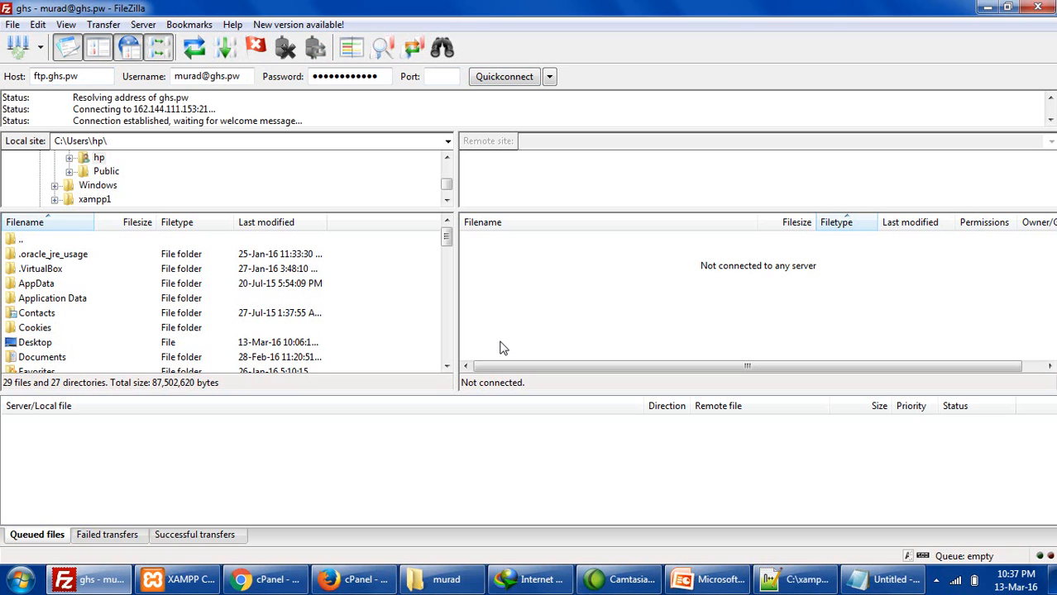
left_click(527, 250)
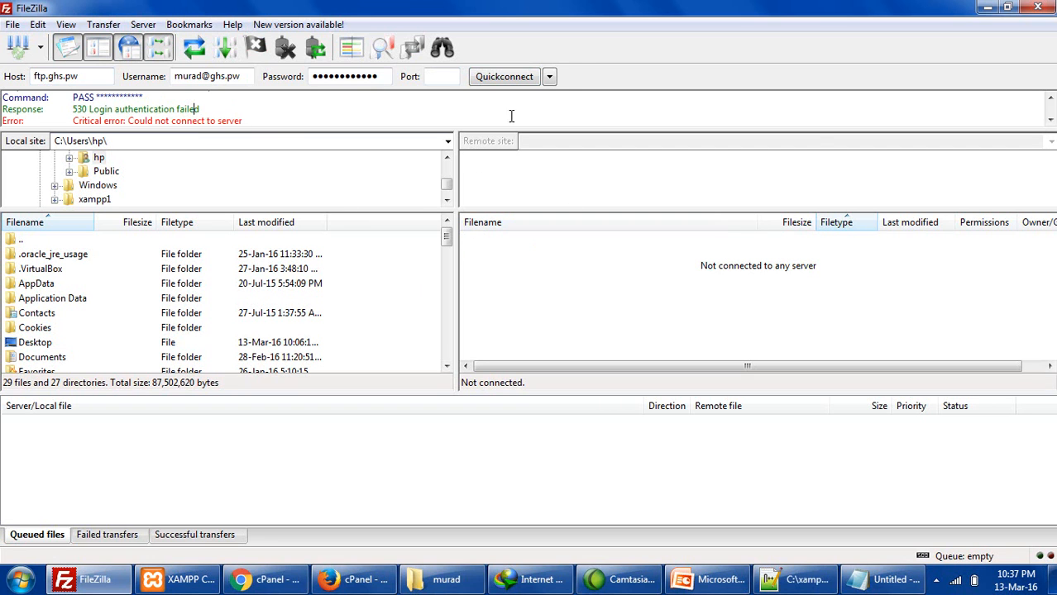
- Reconnect to the ftp.officialhoster.com server from Quickconnect history and open the remote htdocs folder
left_click(549, 76)
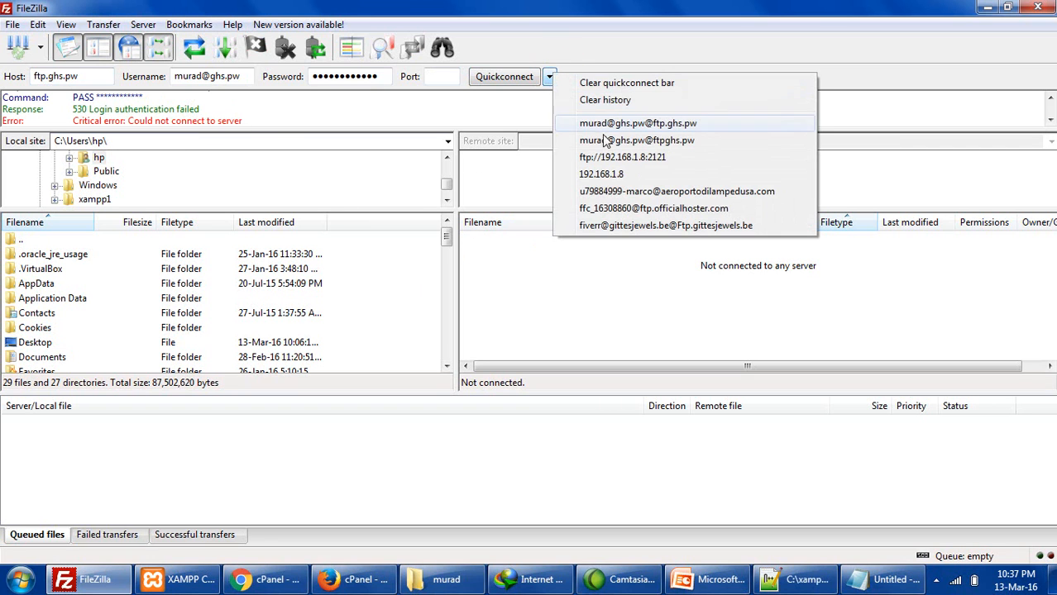
left_click(676, 194)
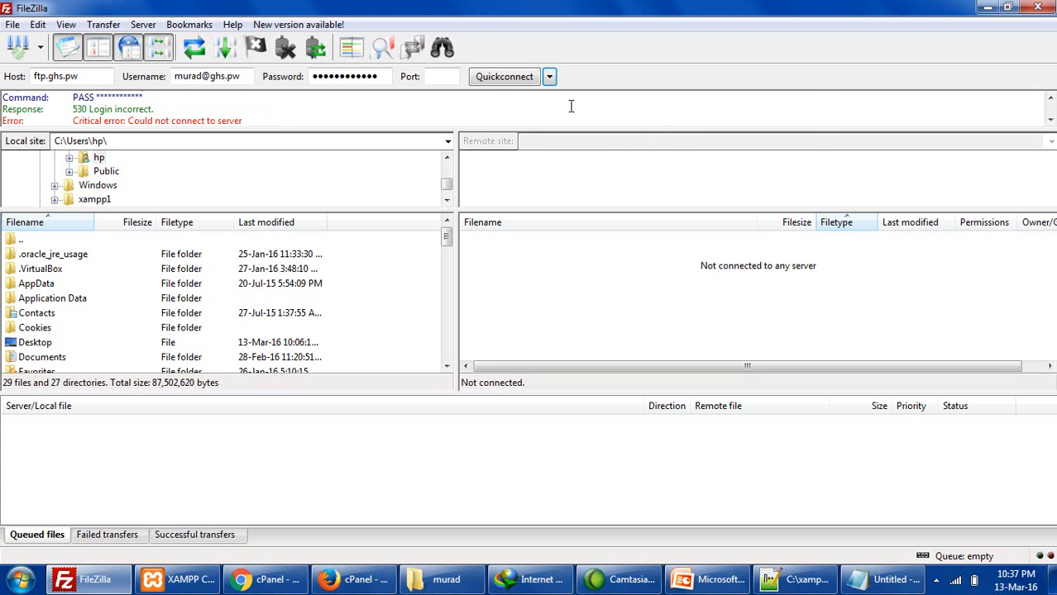
left_click(549, 76)
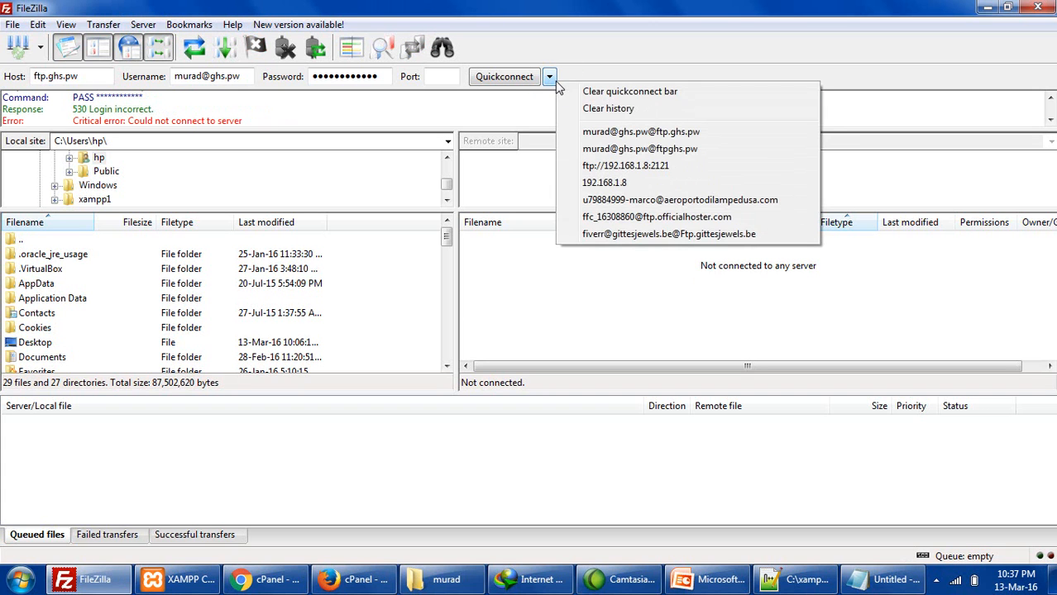
left_click(606, 218)
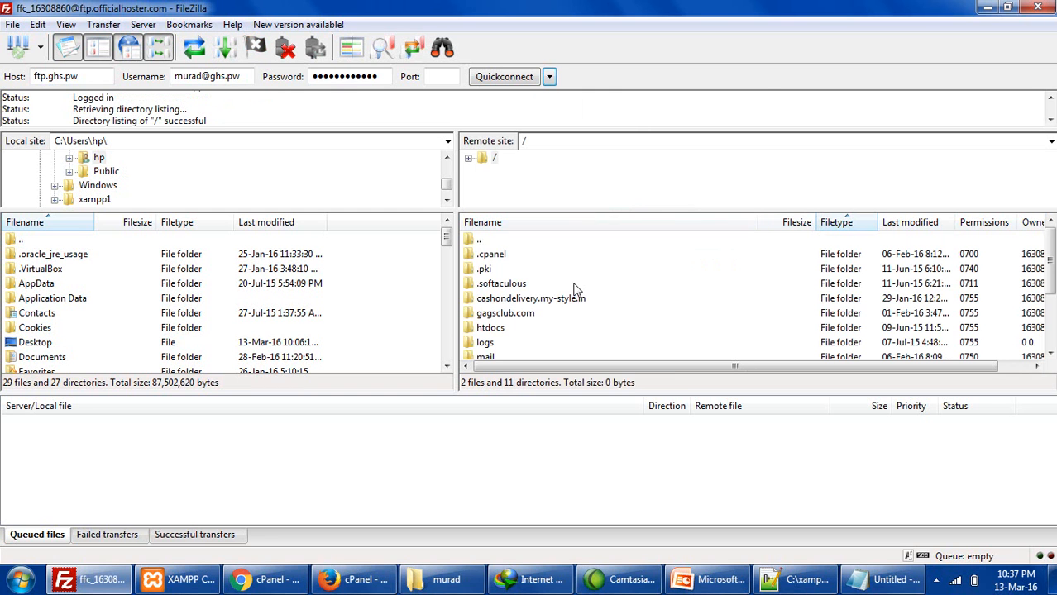
left_click(505, 285)
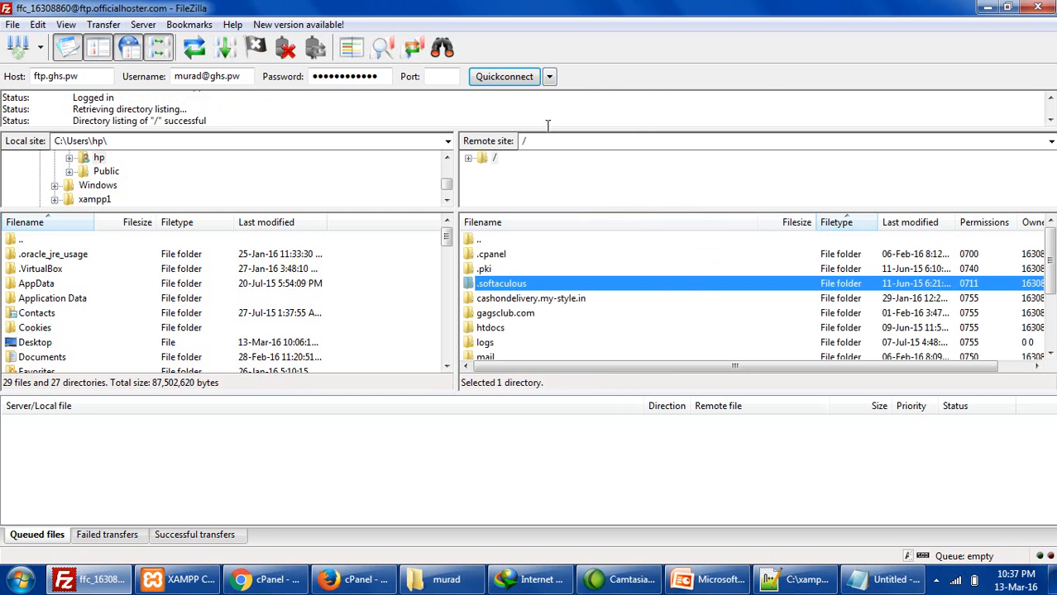
left_click(549, 76)
left_click(508, 299)
scroll(511, 304, "down", 2)
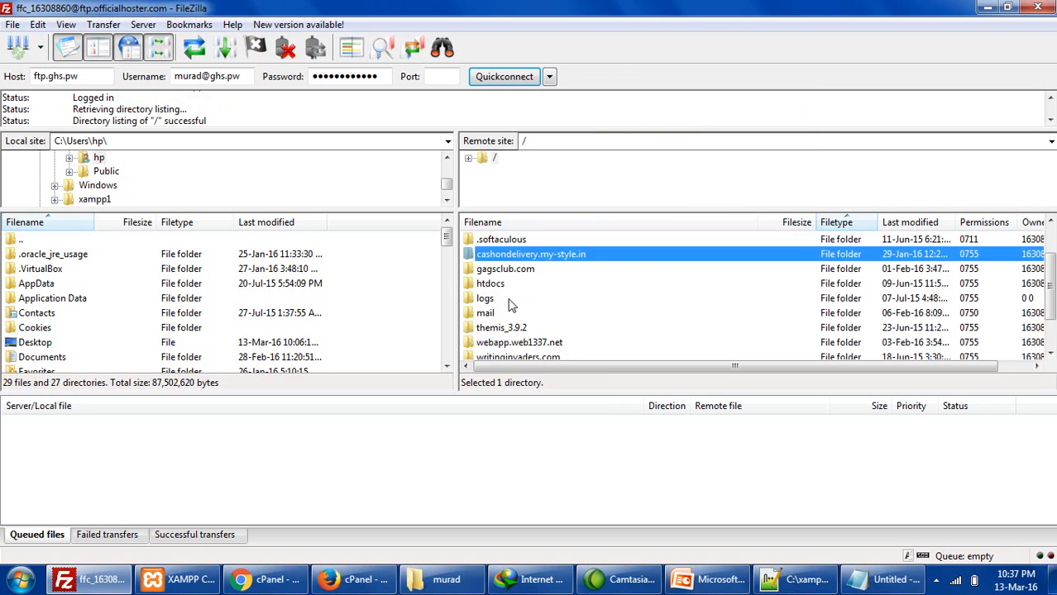
scroll(512, 305, "up", 1)
double_click(488, 285)
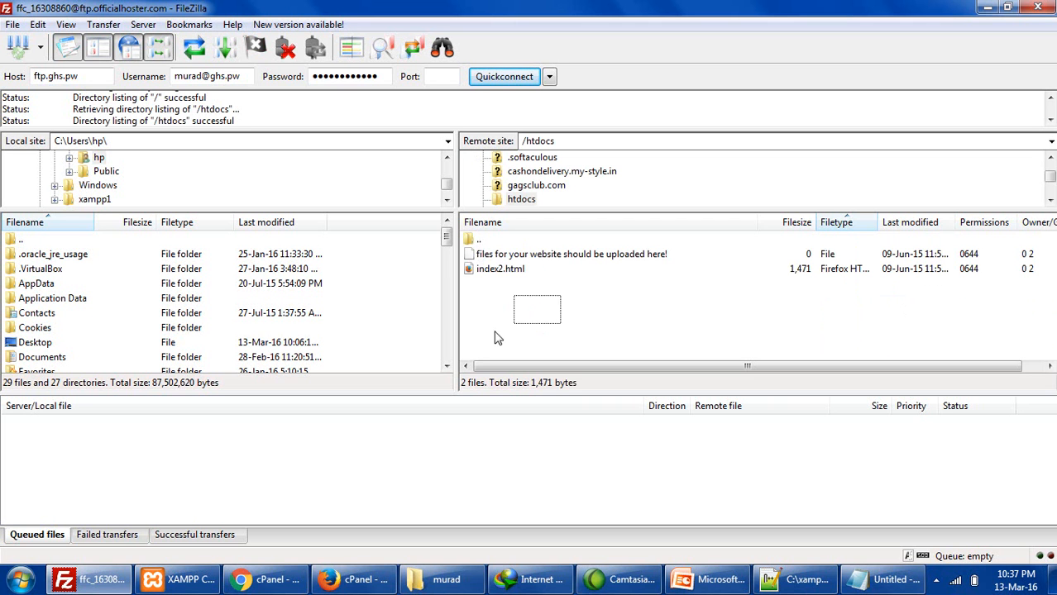
- Drag all 21 items from the local murad folder into FileZilla's remote htdocs to upload them
key("super+d")
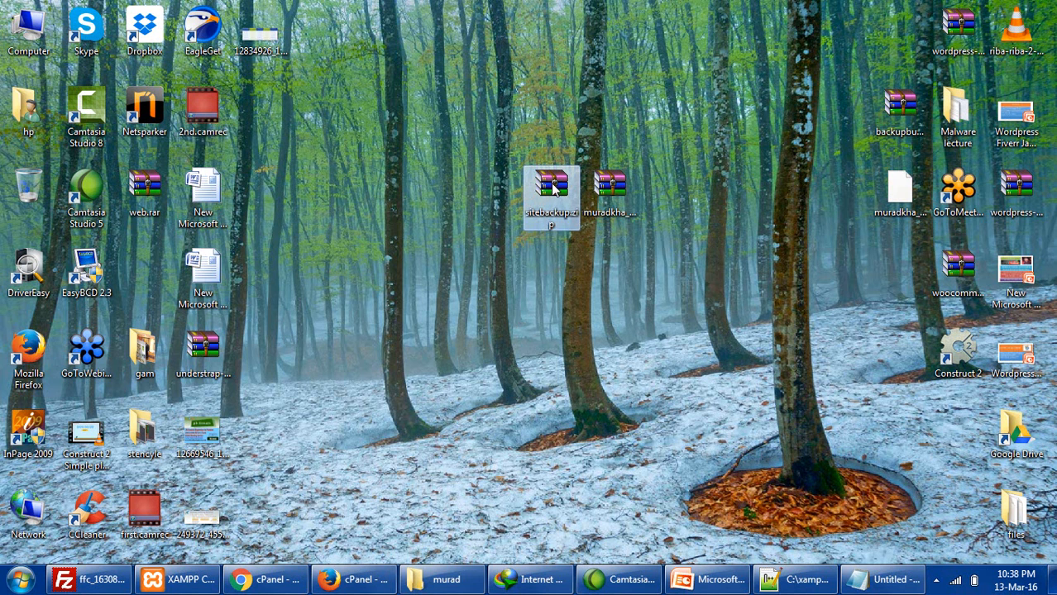
left_click(417, 581)
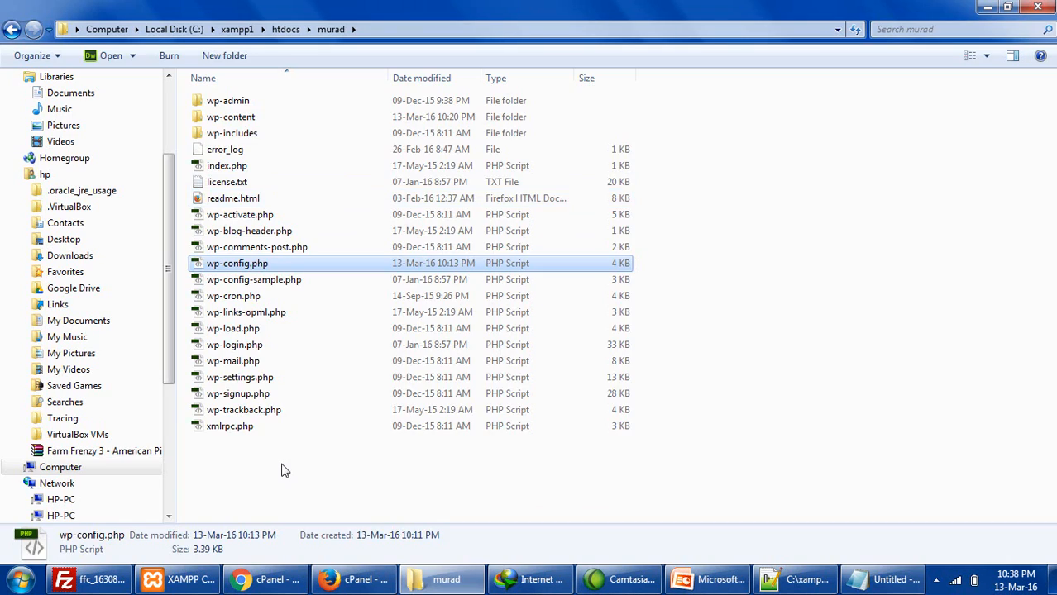
left_click_drag(281, 470, 263, 95)
left_click_drag(248, 231, 587, 320)
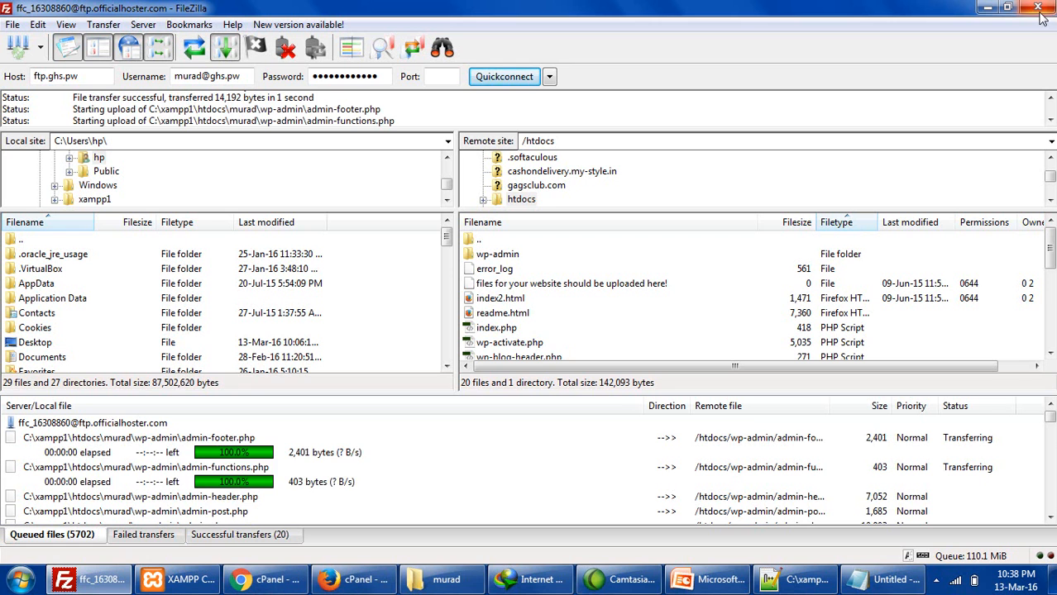
- Check the uploaded wp-activate.php and wp-config.php in htdocs while the queue runs, then return to cPanel
left_click(509, 343)
scroll(545, 326, "down", 2)
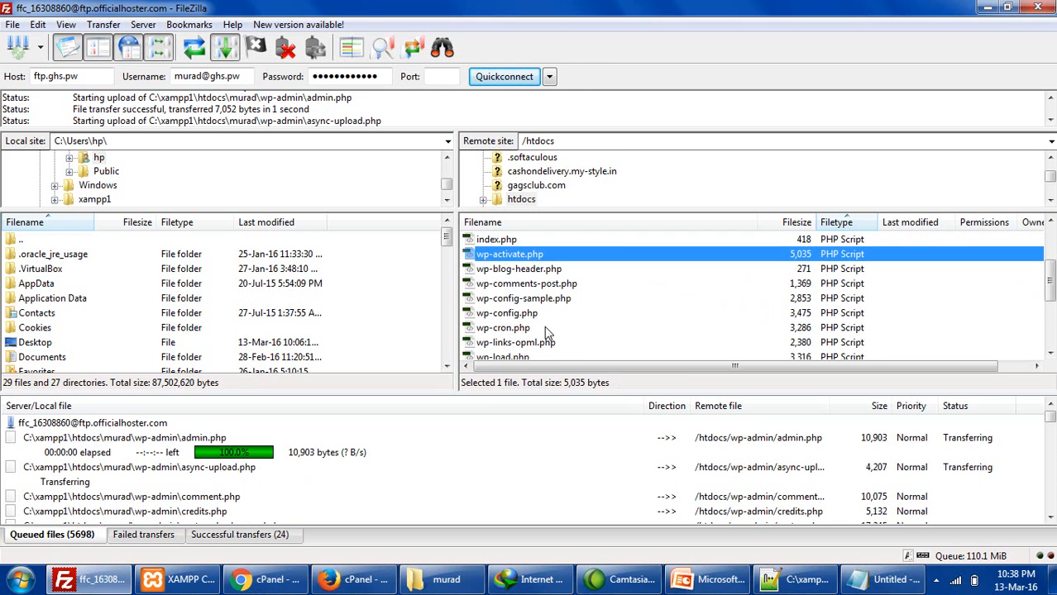
left_click(521, 315)
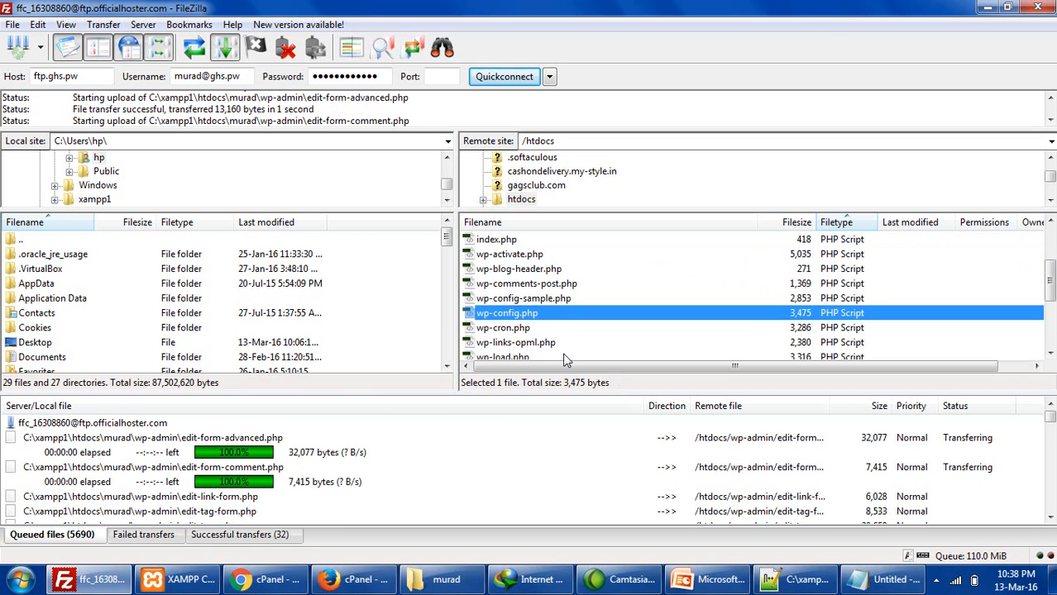
scroll(571, 298, "down", 3)
scroll(584, 328, "up", 5)
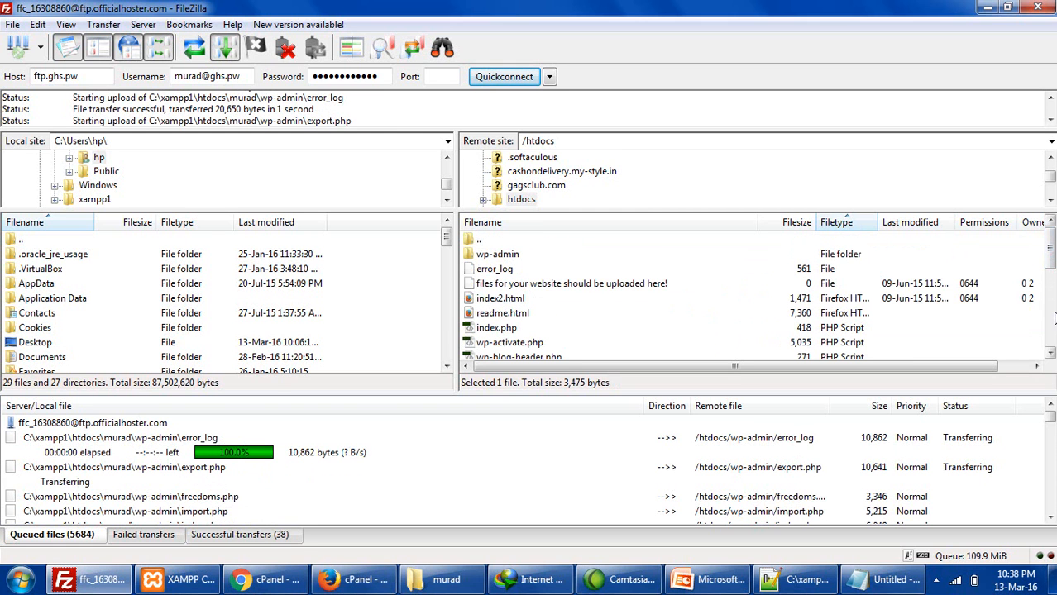
left_click(280, 575)
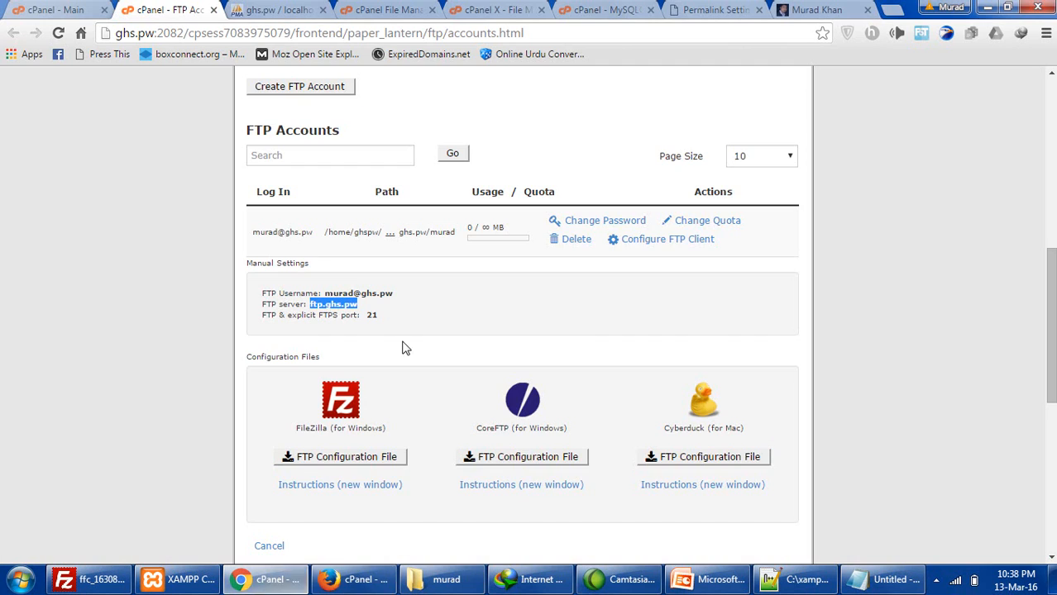
- Glance at Permalink Settings and the live car site, then bring up the second account's cPanel in Firefox
scroll(365, 327, "up", 3)
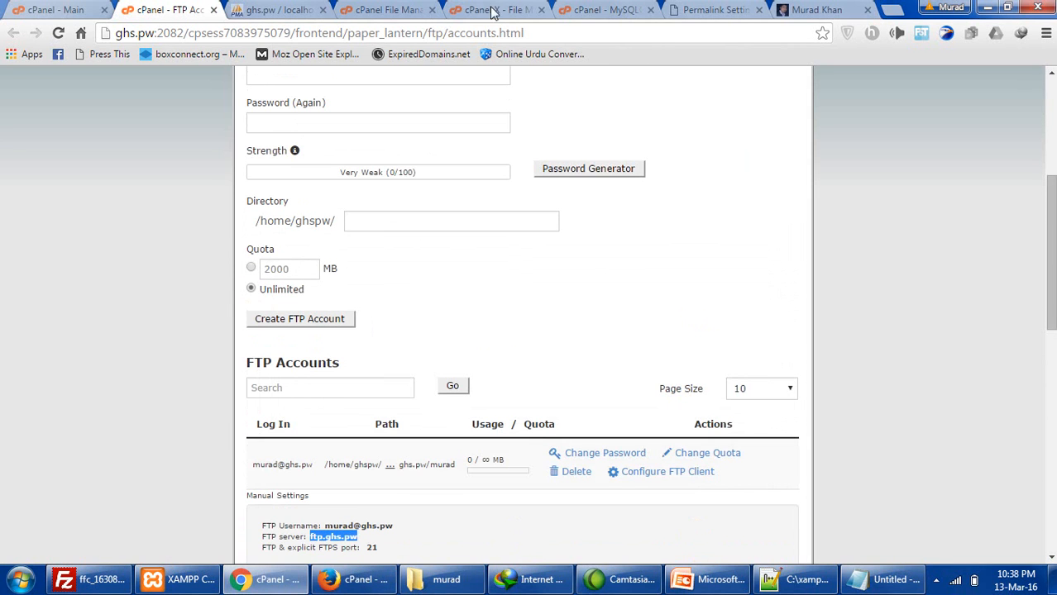
left_click(718, 9)
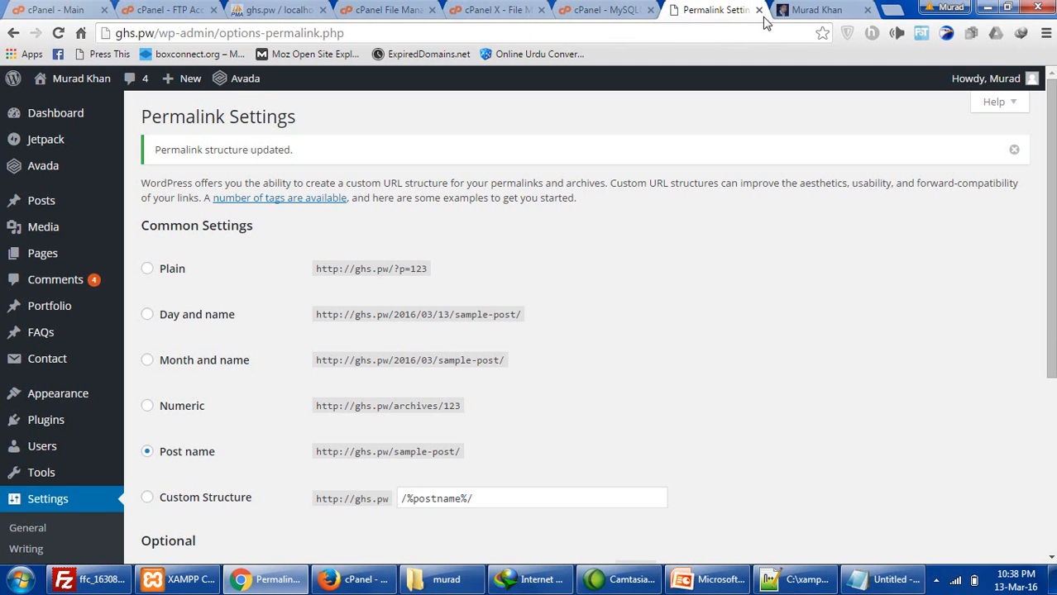
left_click(795, 12)
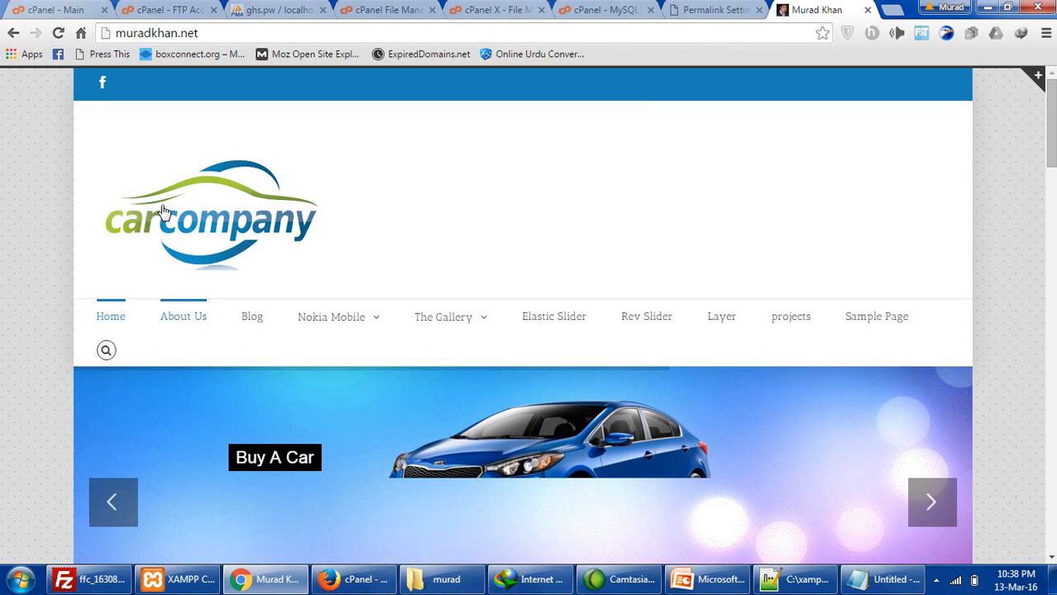
left_click(346, 581)
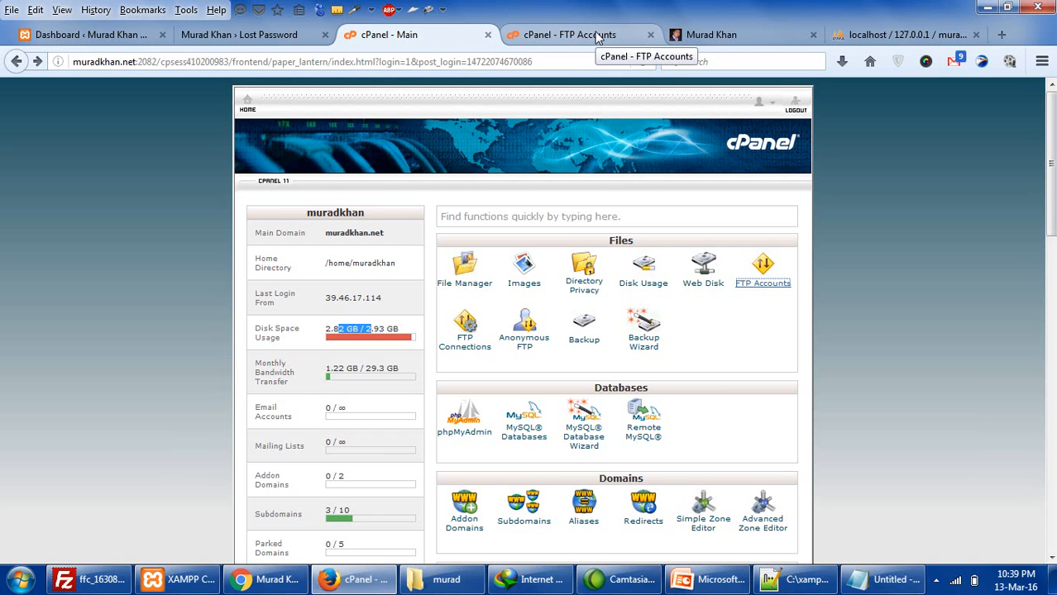
- Log back into the WordPress dashboard with the saved username
left_click(245, 34)
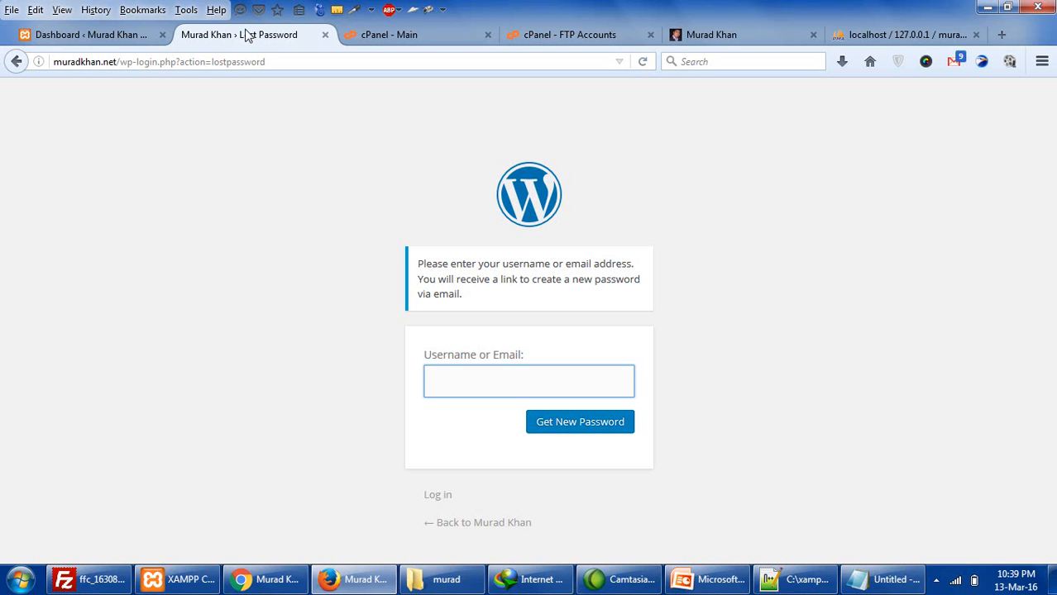
left_click(25, 34)
left_click(158, 37)
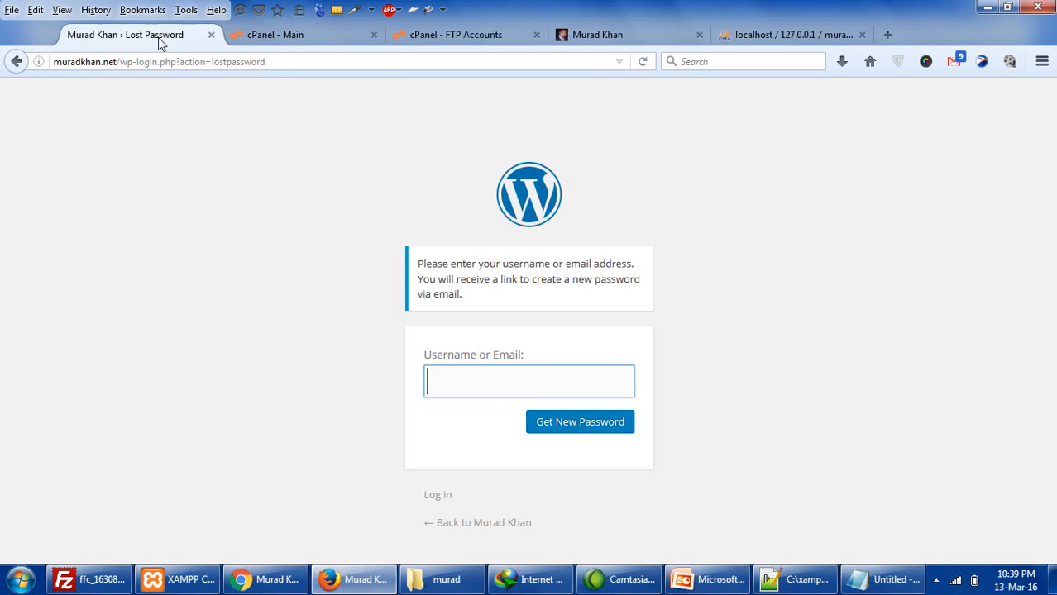
left_click(16, 62)
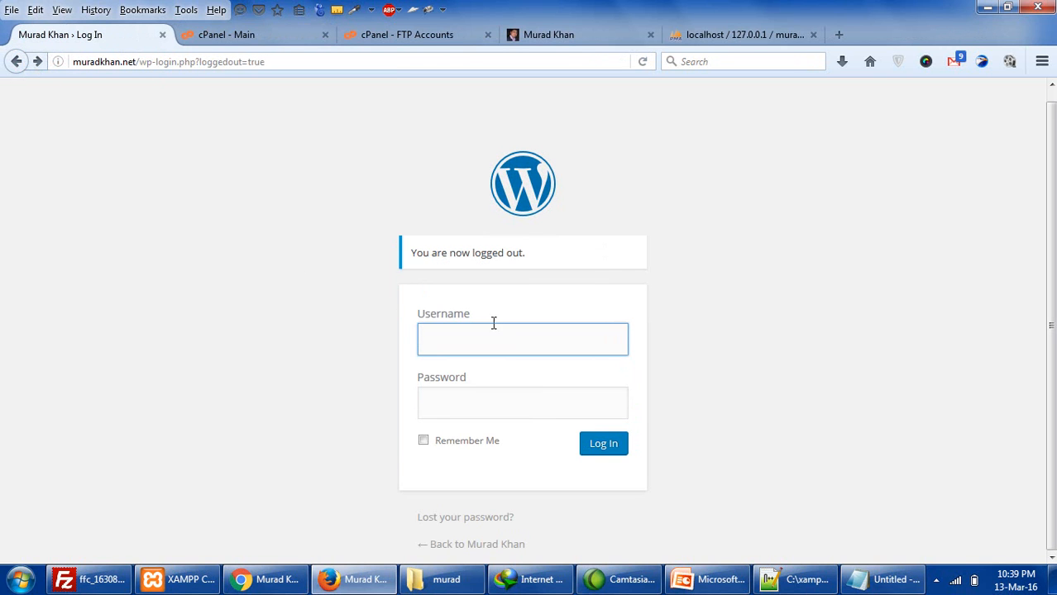
left_click(505, 339)
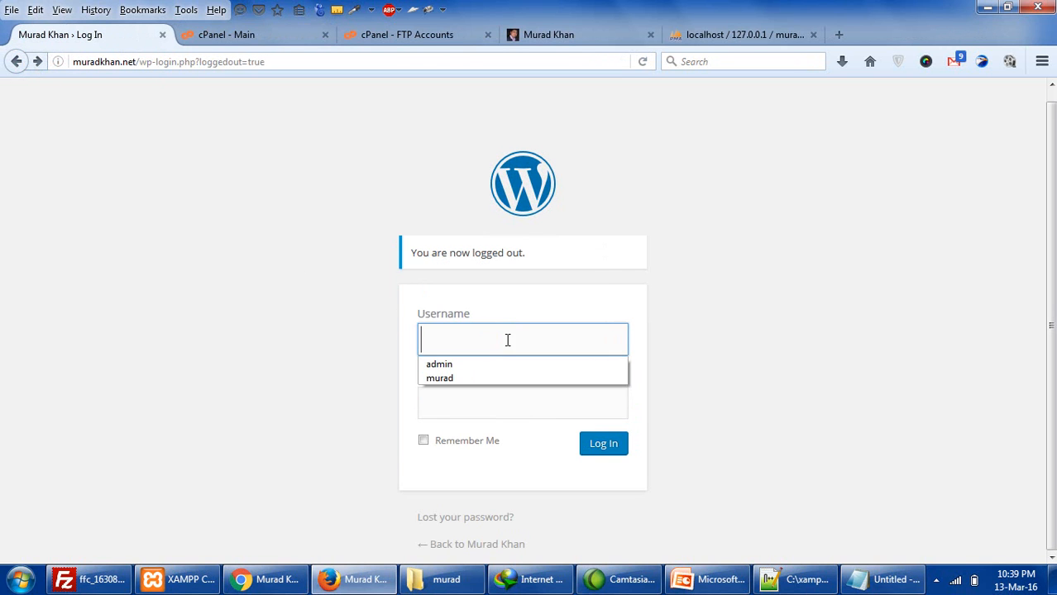
left_click(479, 378)
left_click(622, 444)
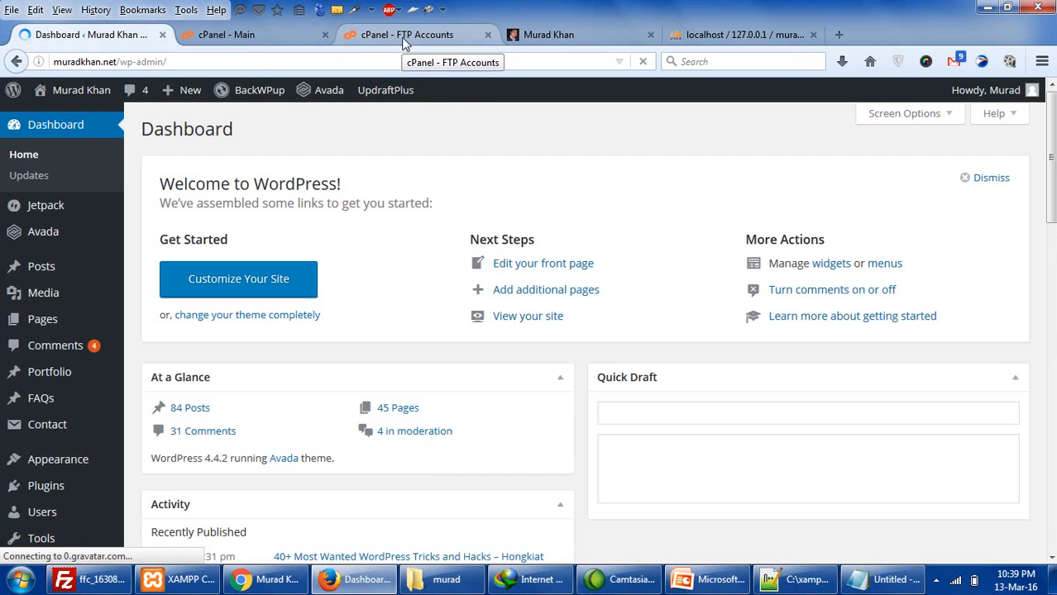
- Close the cPanel FTP Accounts tab and return to the cPanel home page
left_click(392, 39)
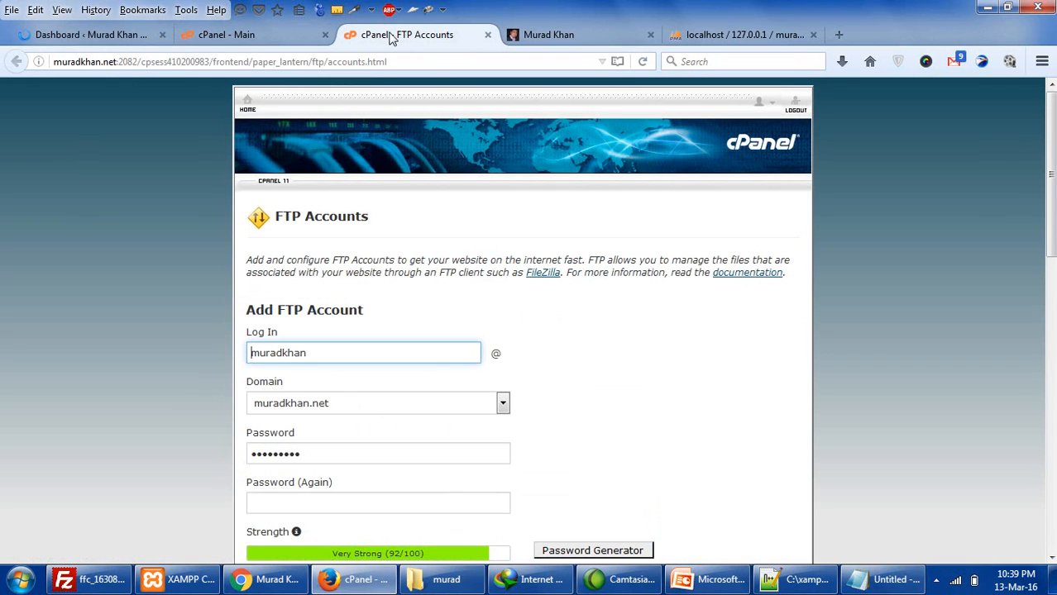
left_click(485, 39)
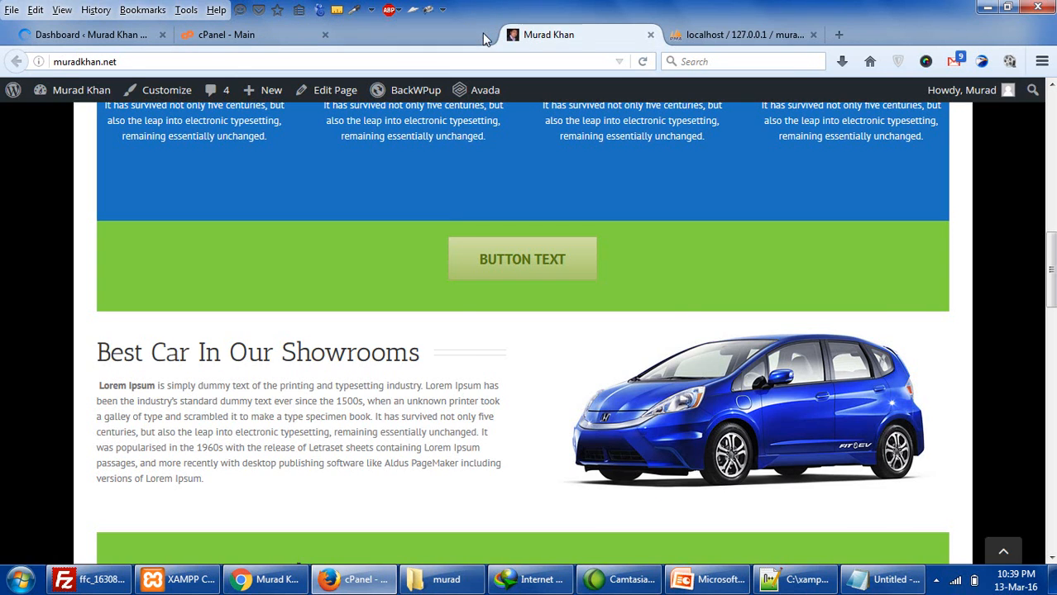
left_click(240, 34)
left_click(364, 354)
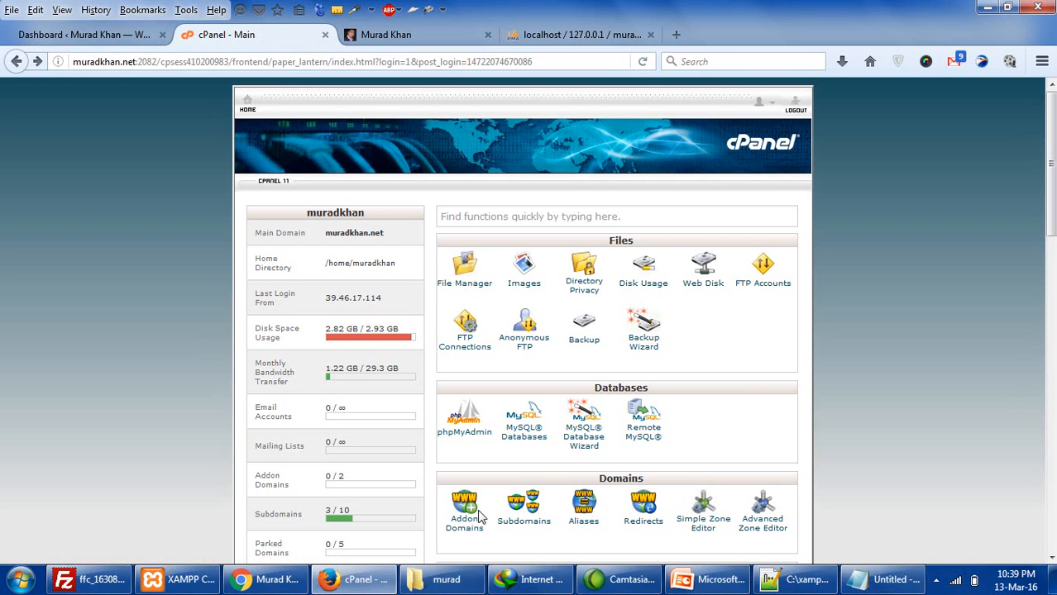
right_click(471, 287)
- Open File Manager in a new tab and enter the public_html folder
left_click(484, 296)
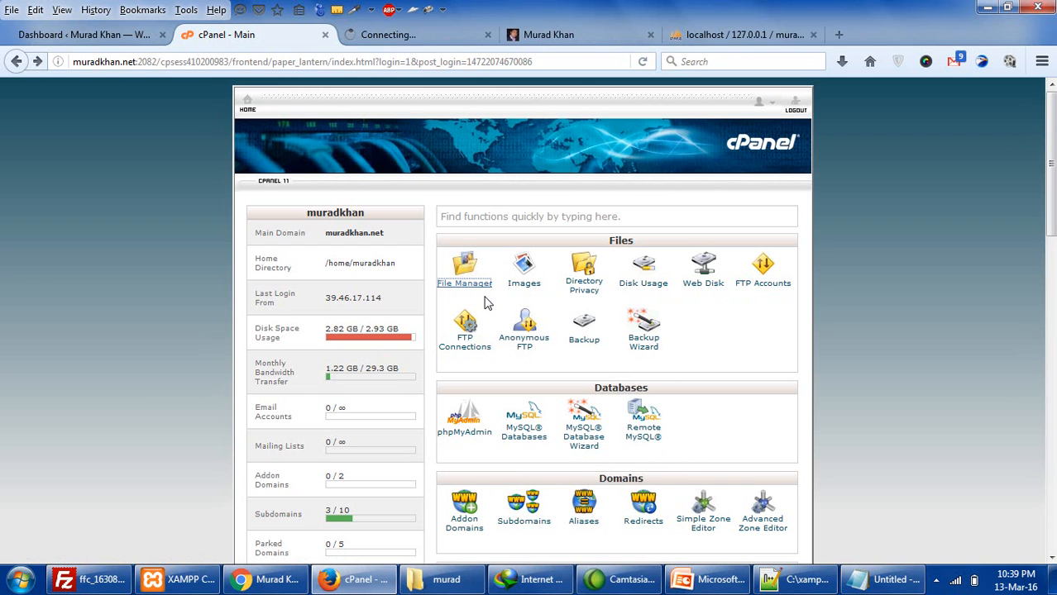
left_click(458, 39)
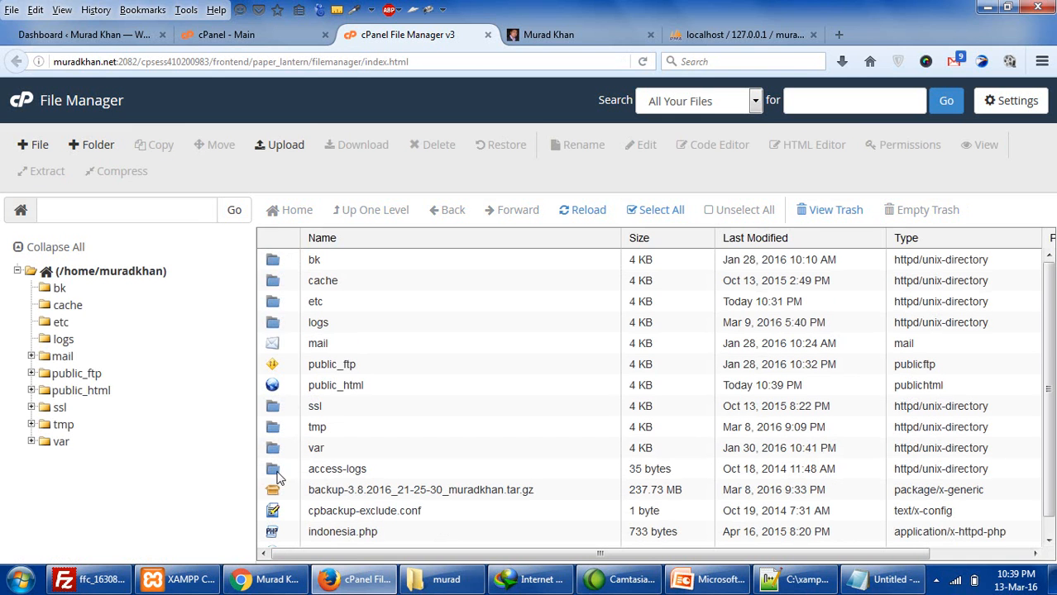
double_click(276, 385)
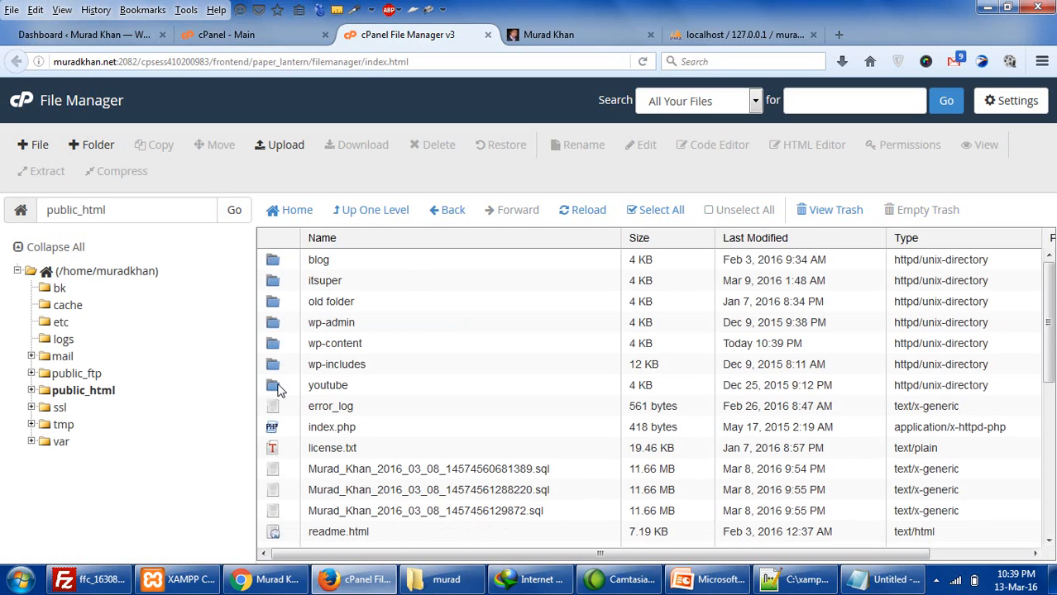
- Move the blog, itsuper, old folder and youtube folders into /home/muradkhan
left_click(280, 308)
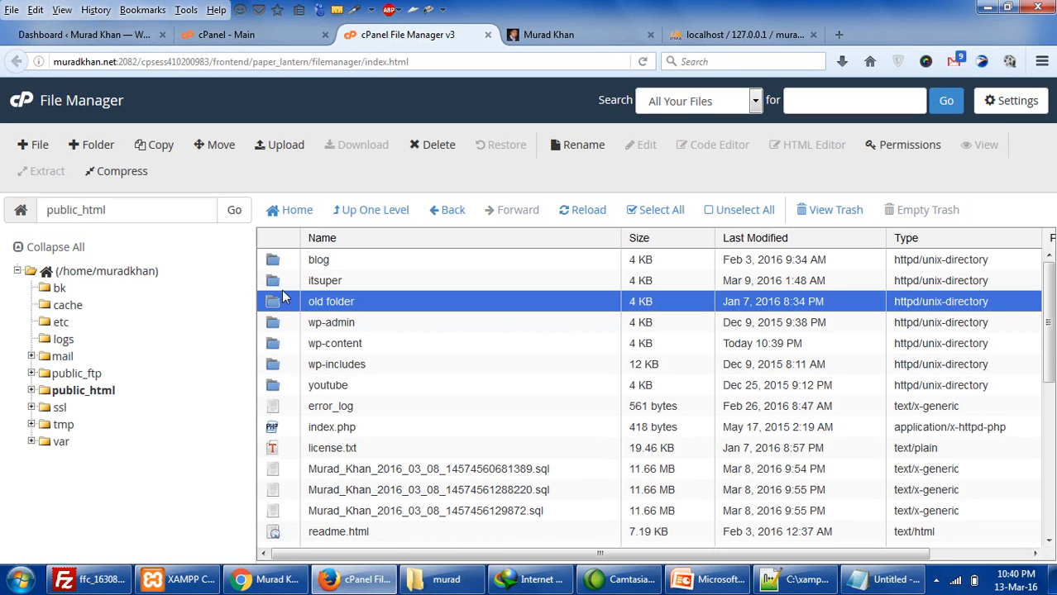
left_click(275, 282)
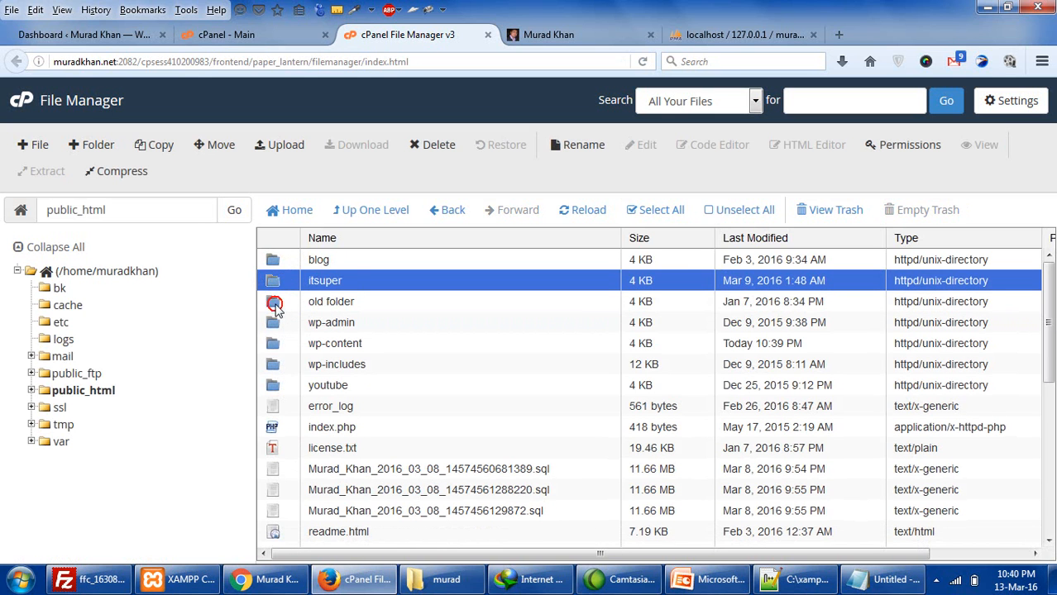
left_click(276, 304)
left_click(275, 263)
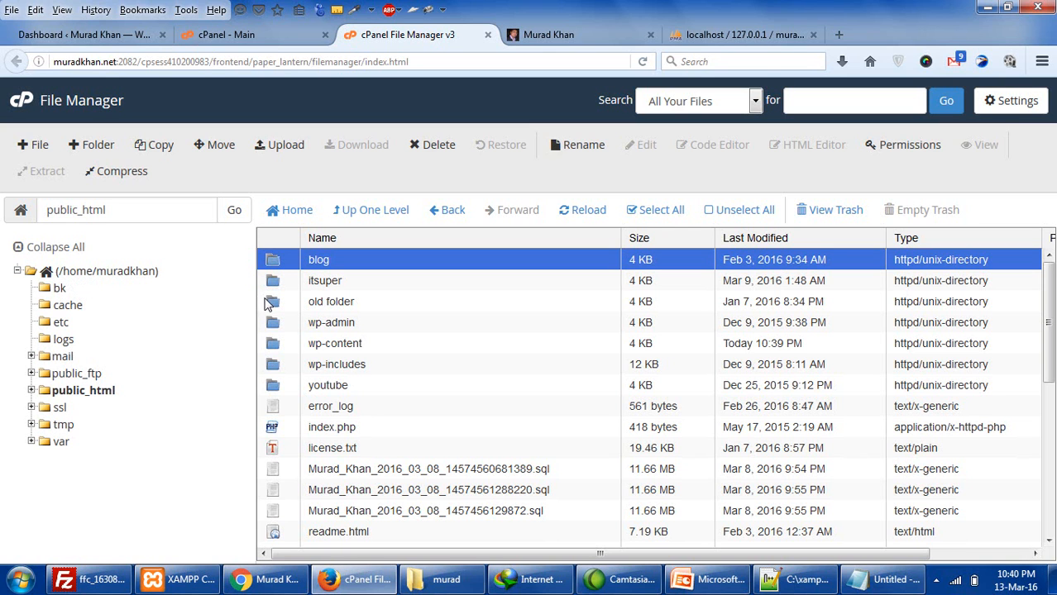
left_click(271, 303)
left_click(275, 282, "ctrl")
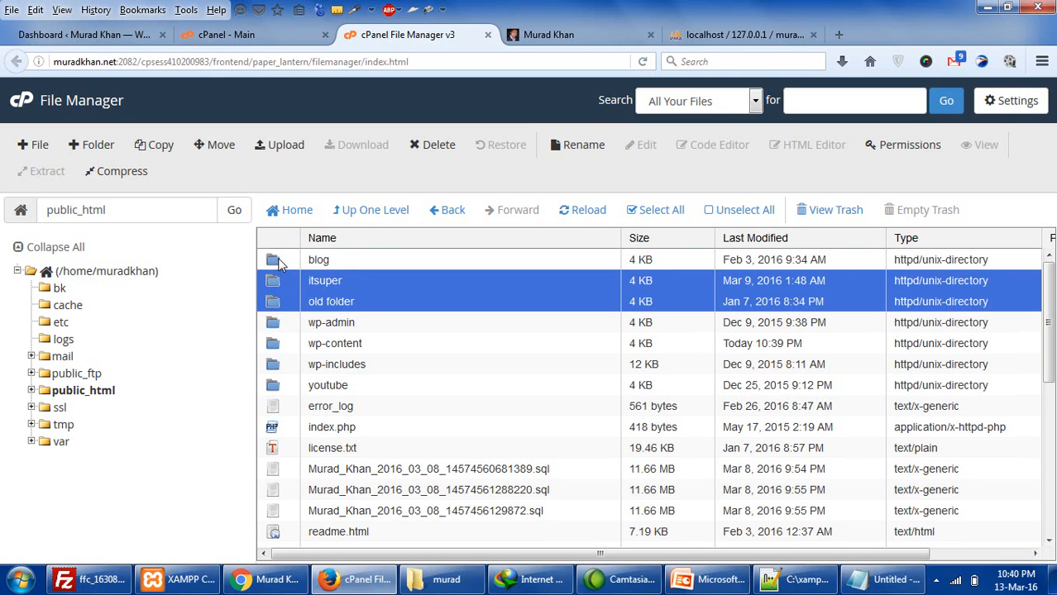
left_click(277, 260, "ctrl")
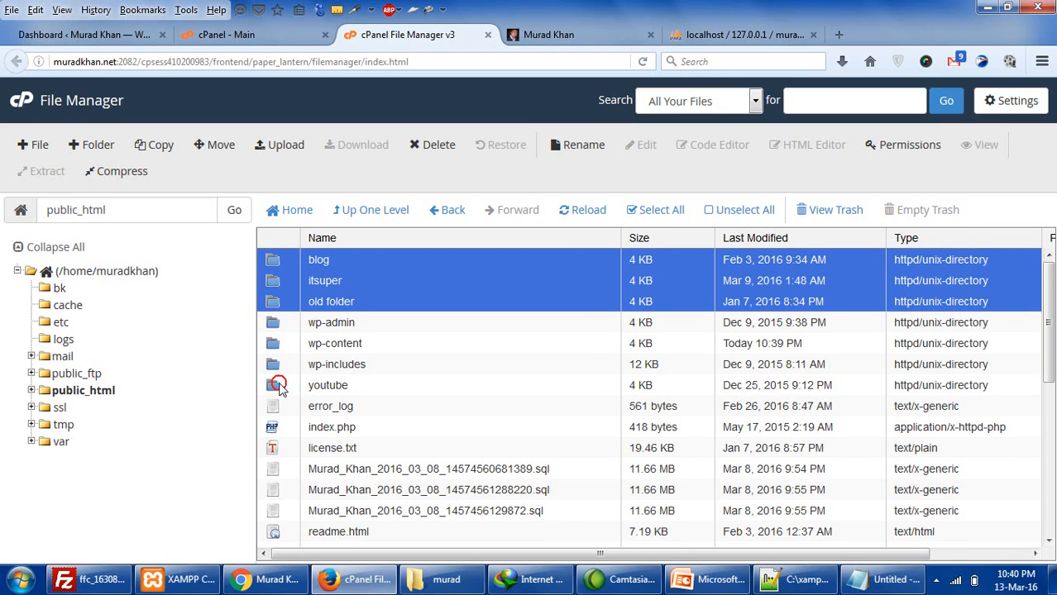
left_click(278, 387)
left_click(278, 303, "ctrl")
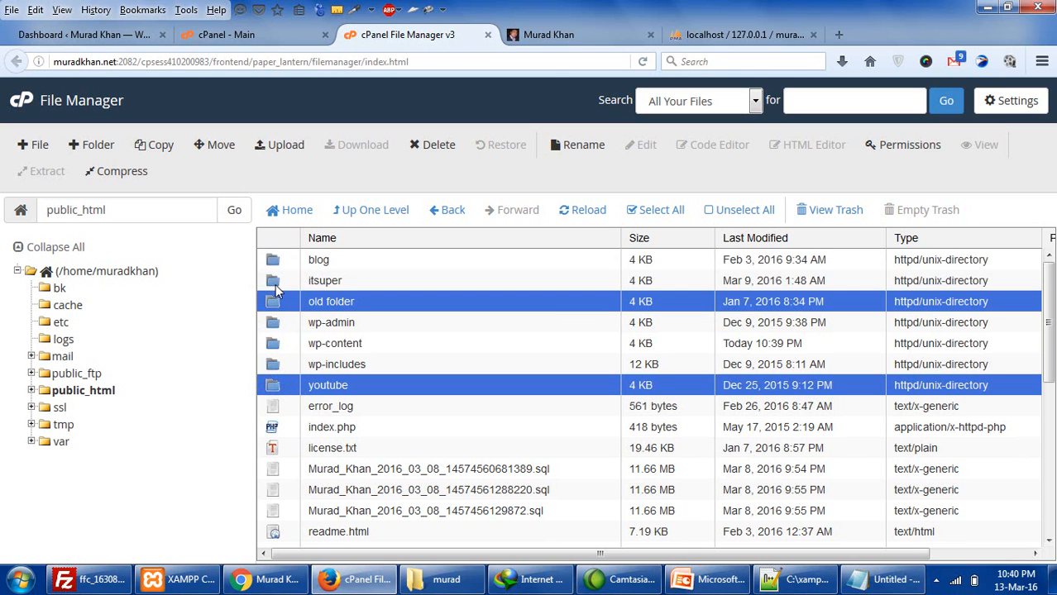
left_click(276, 281, "ctrl")
left_click(276, 267, "ctrl")
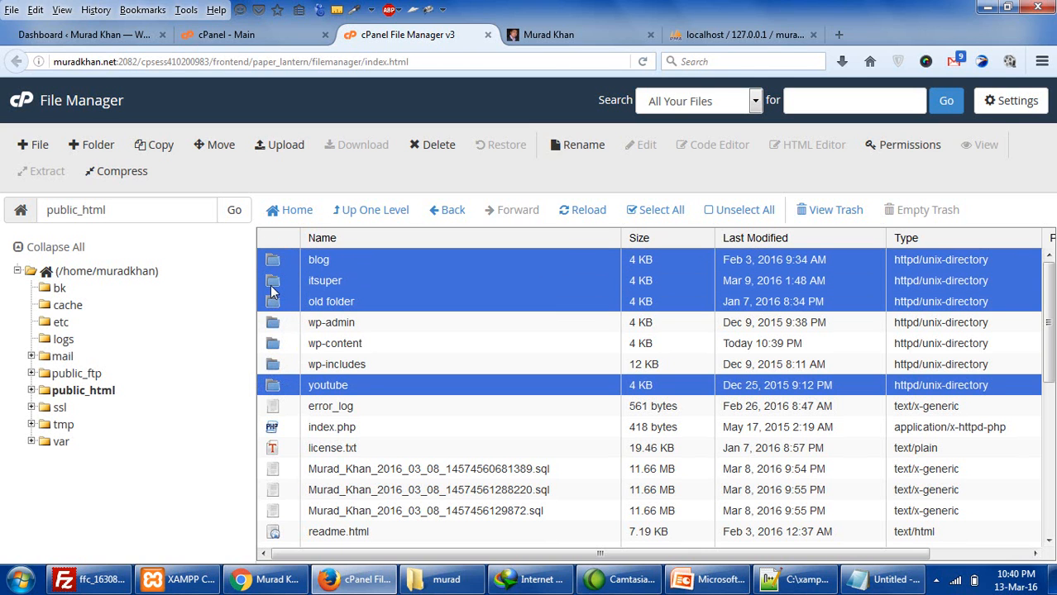
left_click_drag(273, 288, 99, 281)
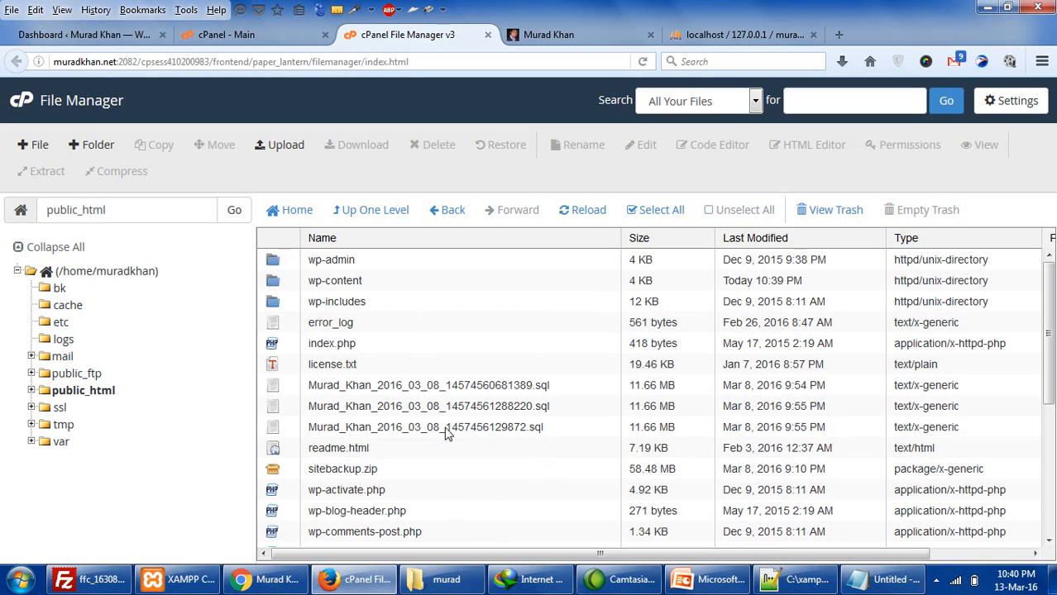
- Trash the three 11.66 MB .sql database dump files from public_html
scroll(1047, 339, "down", 2)
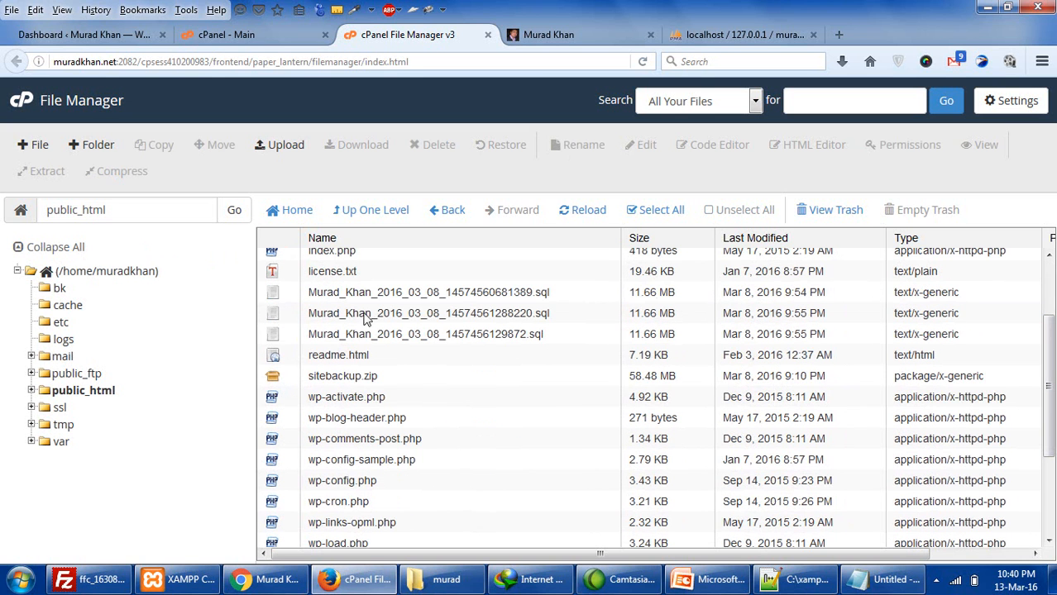
left_click(436, 300)
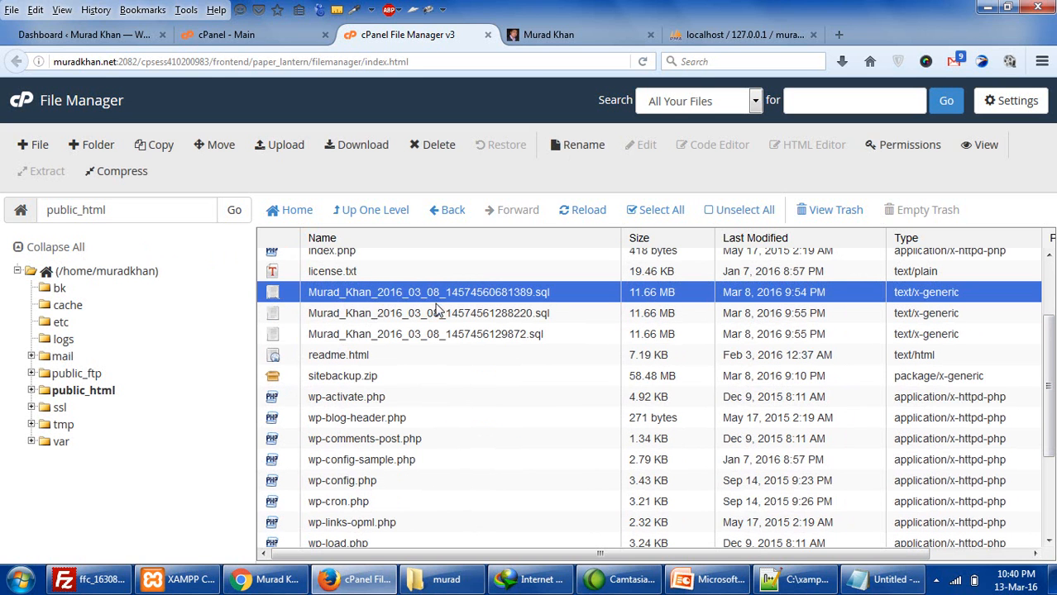
left_click(436, 314, "ctrl")
left_click(449, 335, "ctrl")
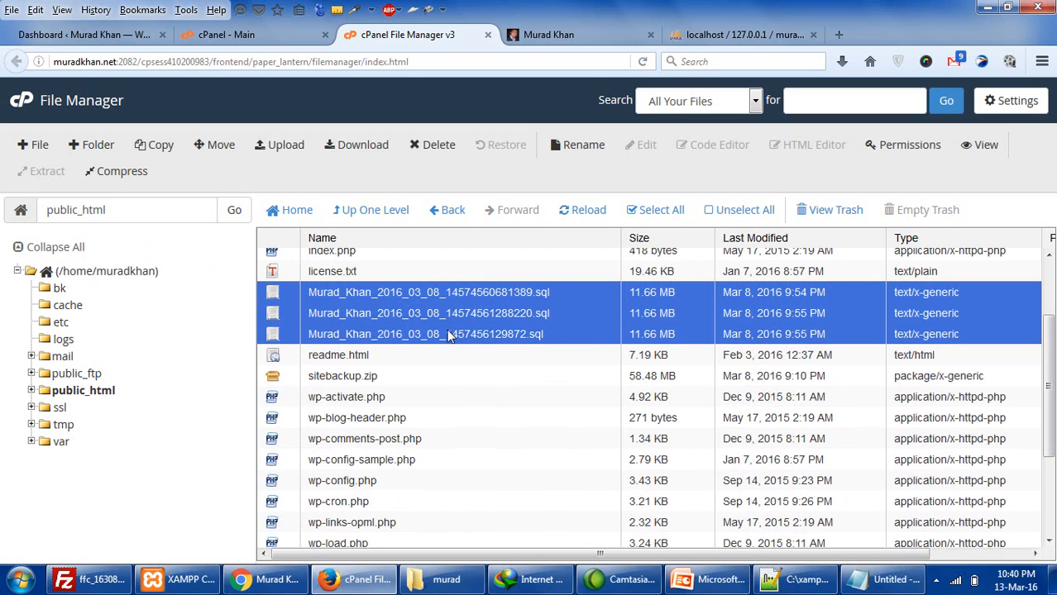
key("Delete")
key("Escape")
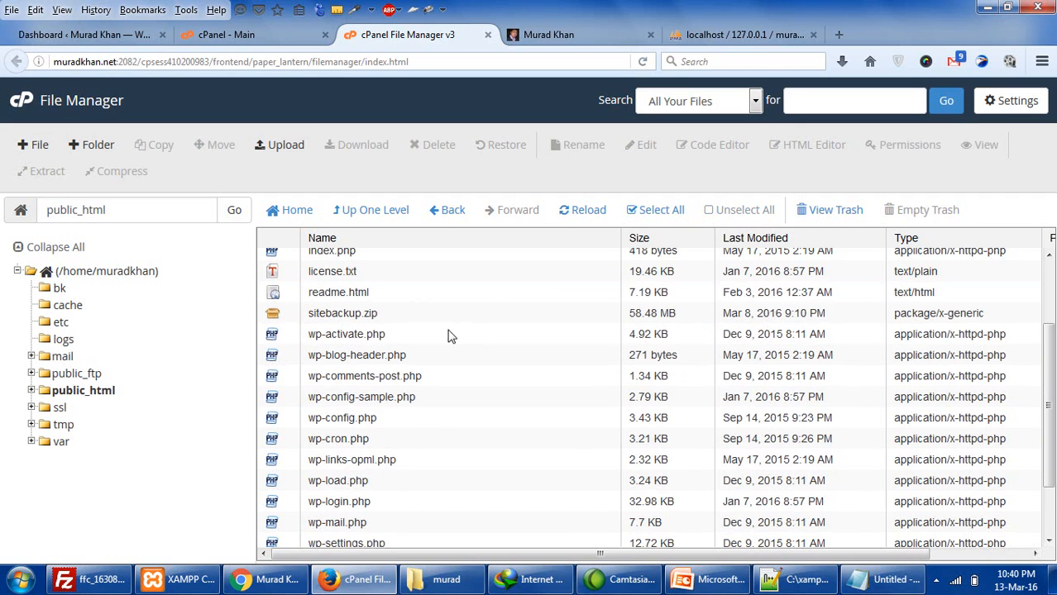
scroll(451, 337, "up", 3)
- Browse into wp-content and inspect the updraft backups folder
left_click(376, 408)
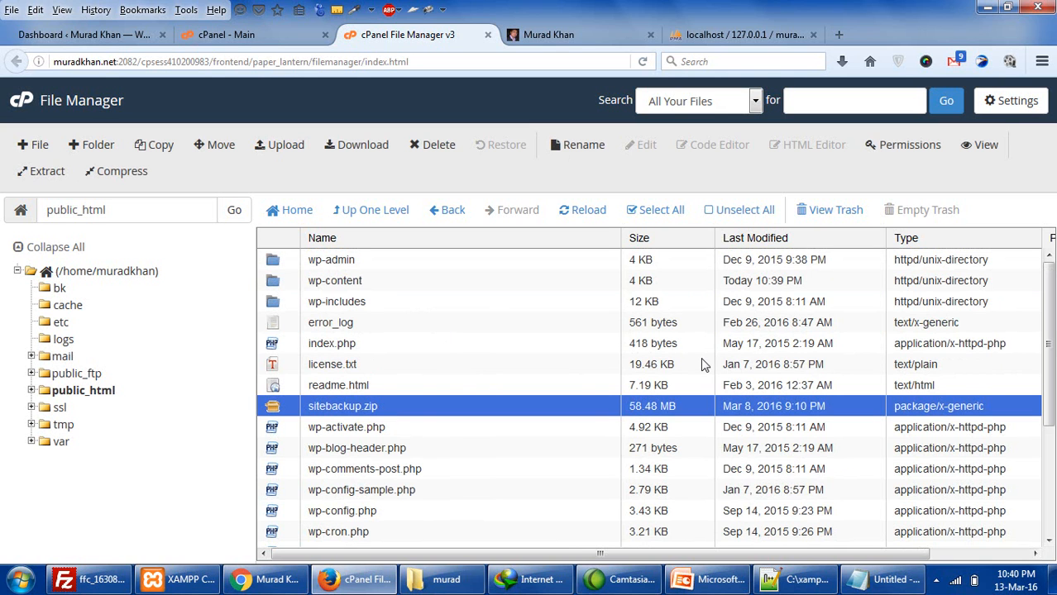
double_click(282, 283)
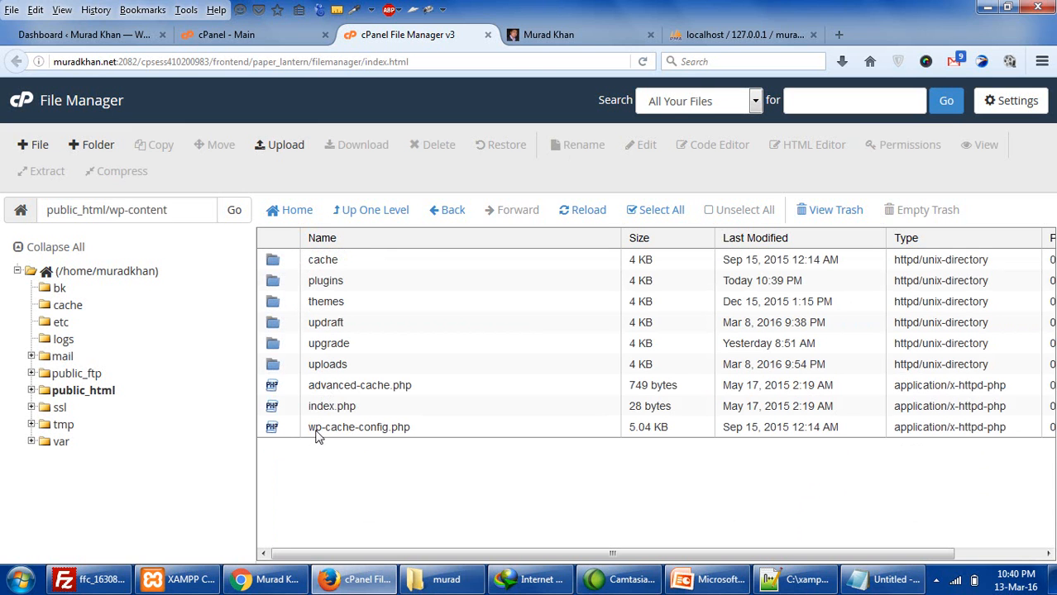
left_click(282, 320)
double_click(282, 322)
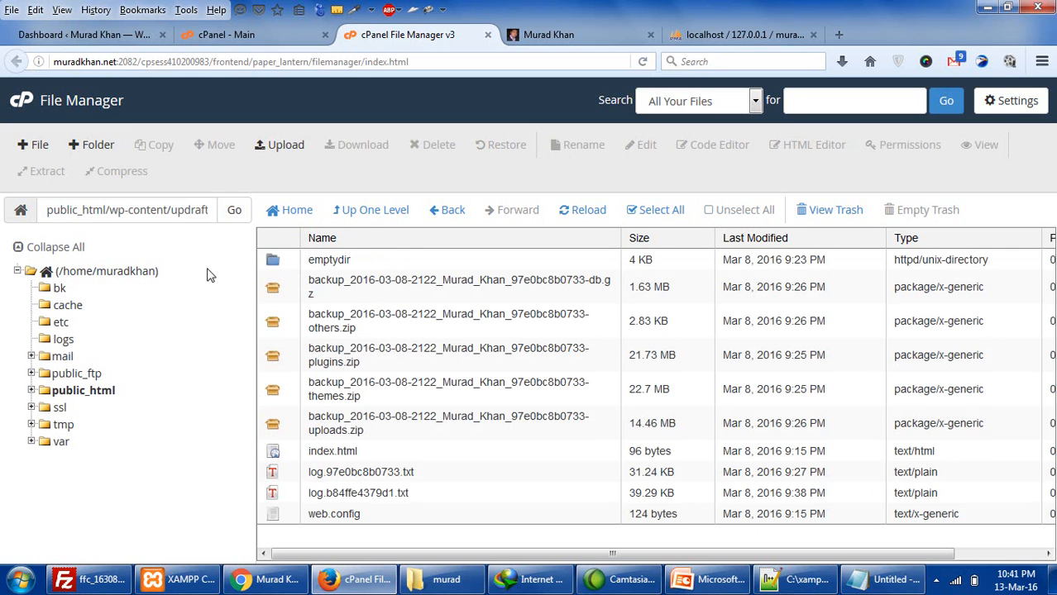
left_click(364, 213)
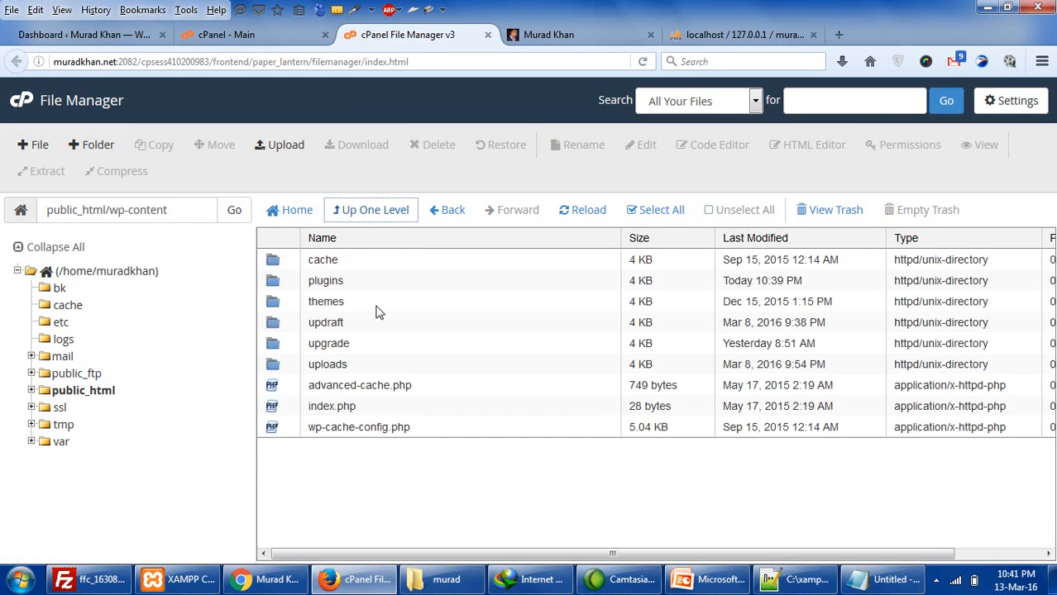
- Inspect the wp-all-backup folder inside the plugins directory
double_click(282, 281)
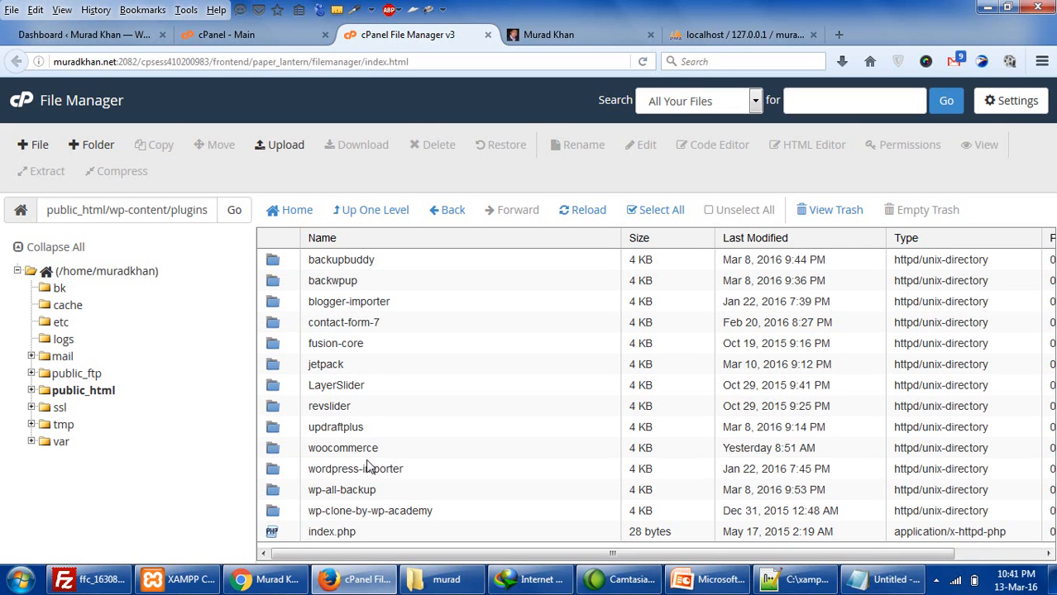
left_click(350, 491)
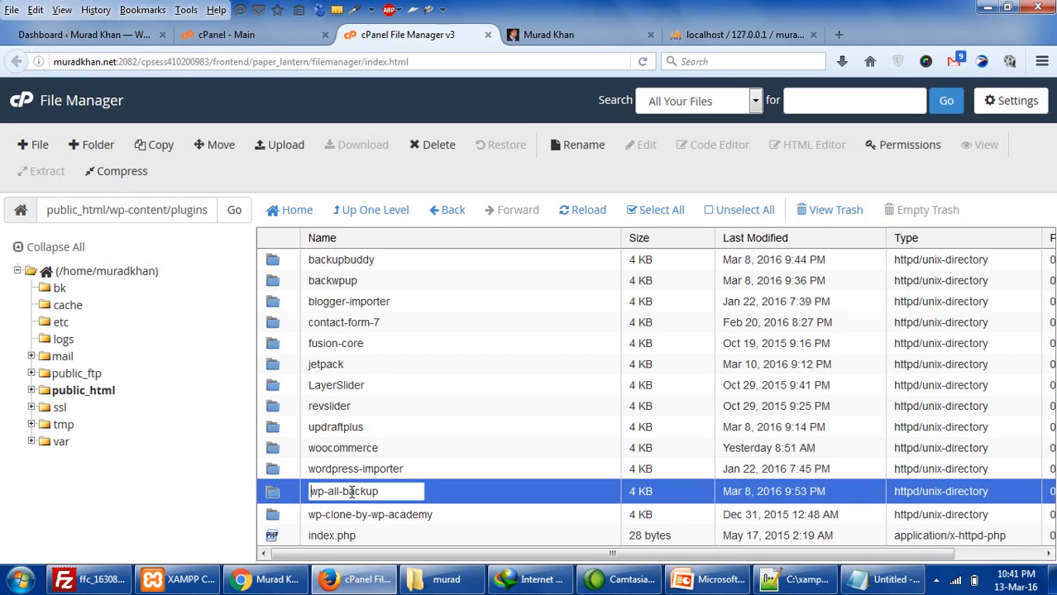
left_click(272, 494)
double_click(273, 493)
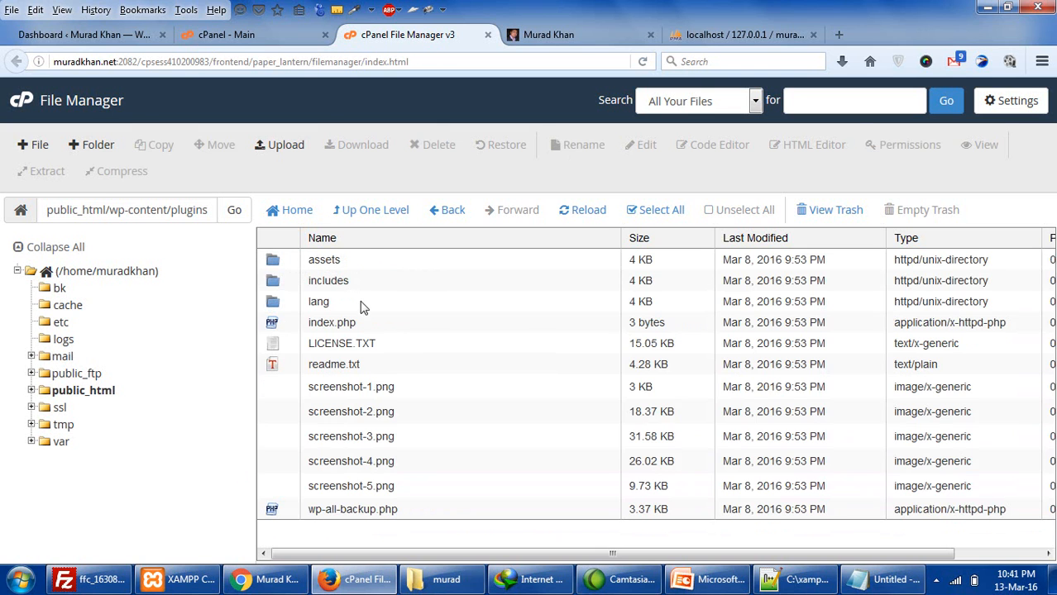
left_click(377, 212)
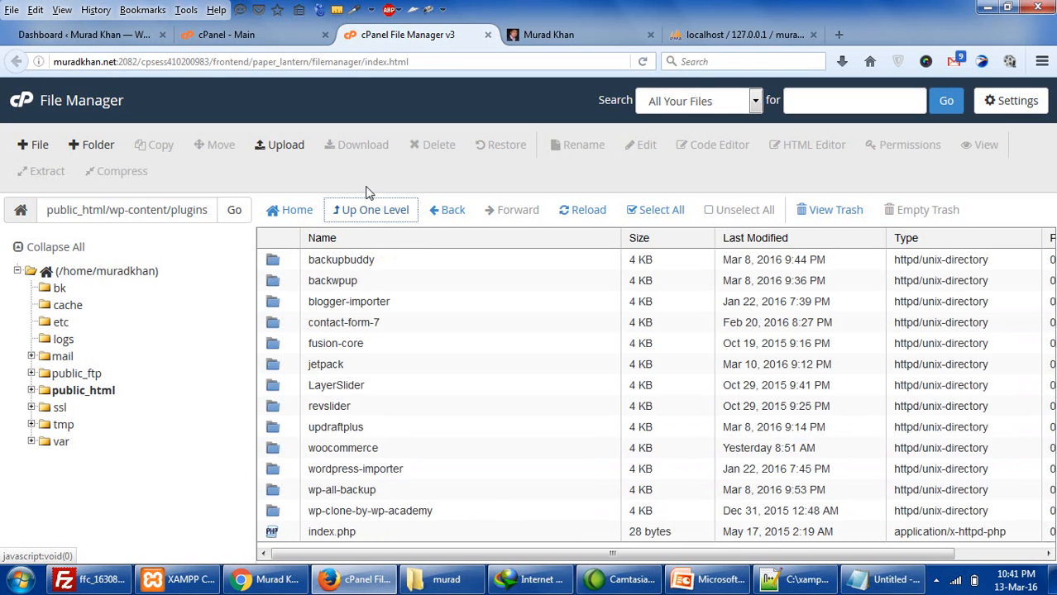
- Look into the wp-clone-by-wp-academy lib folder, then climb back up to public_html
double_click(277, 512)
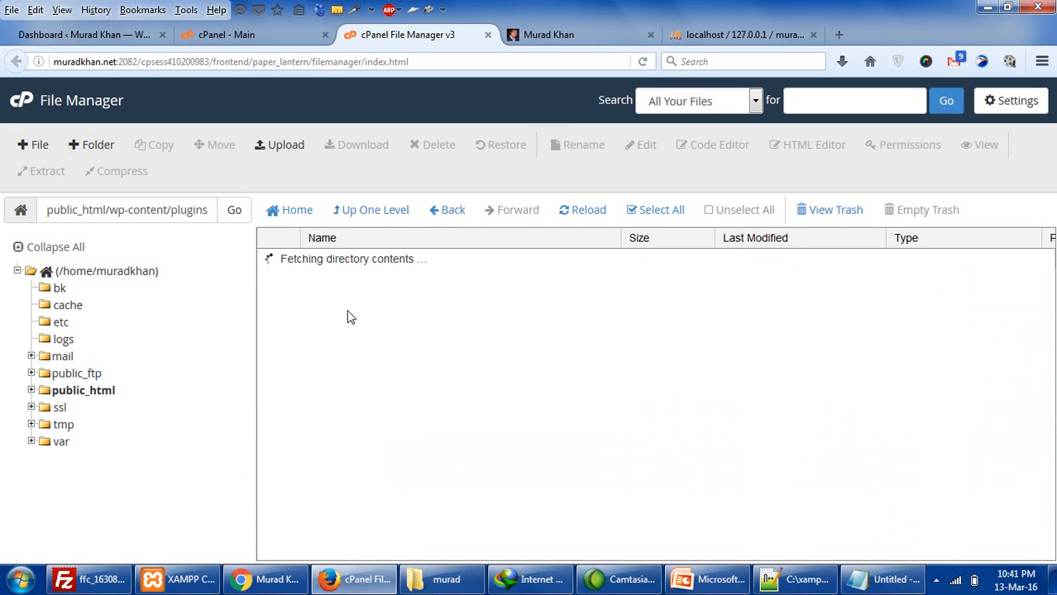
left_click(279, 278)
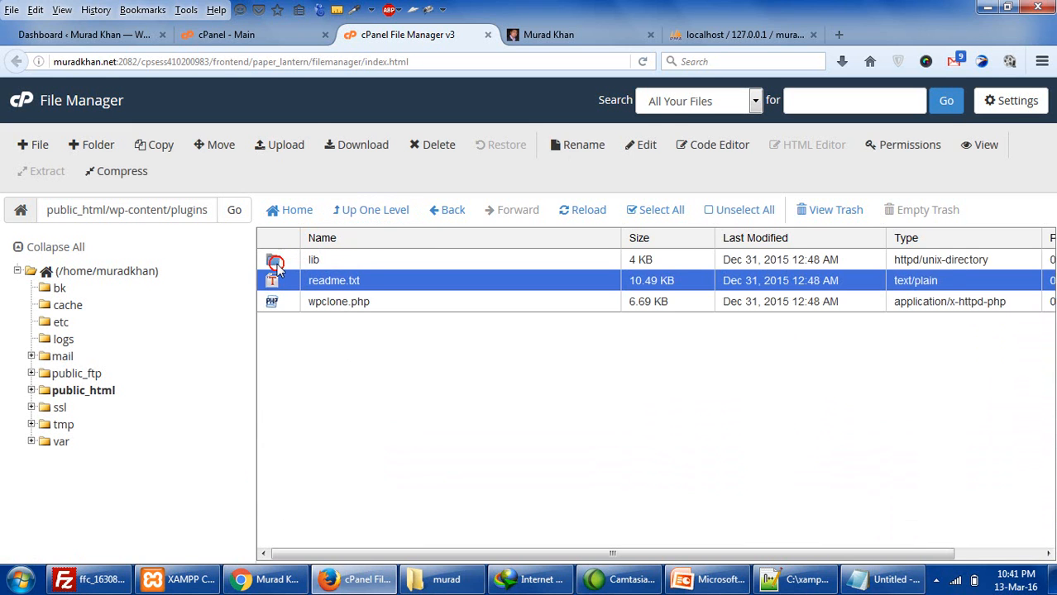
double_click(275, 263)
left_click(357, 220)
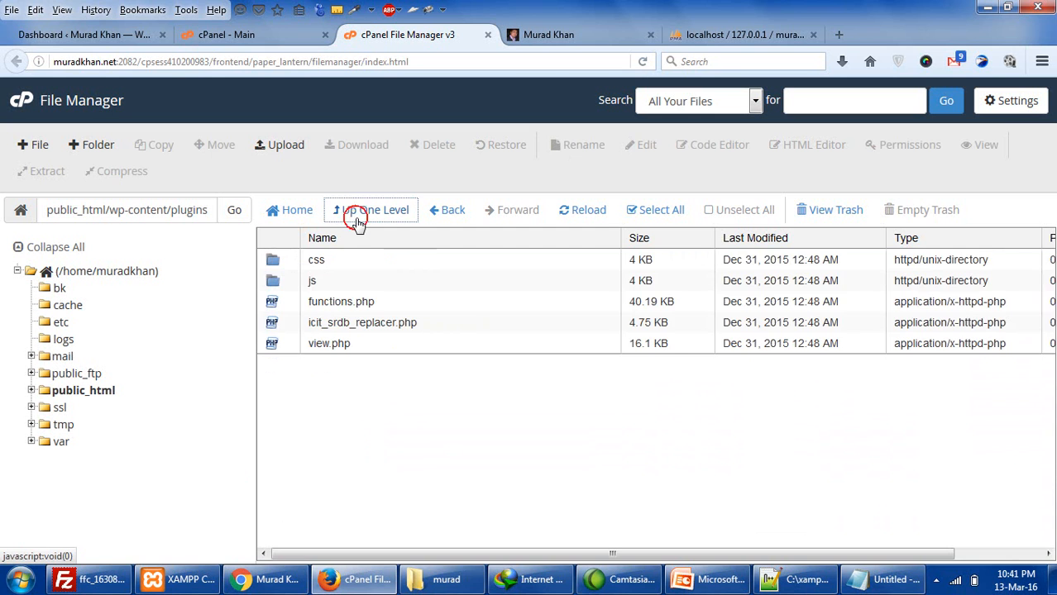
left_click(356, 221)
left_click(356, 221)
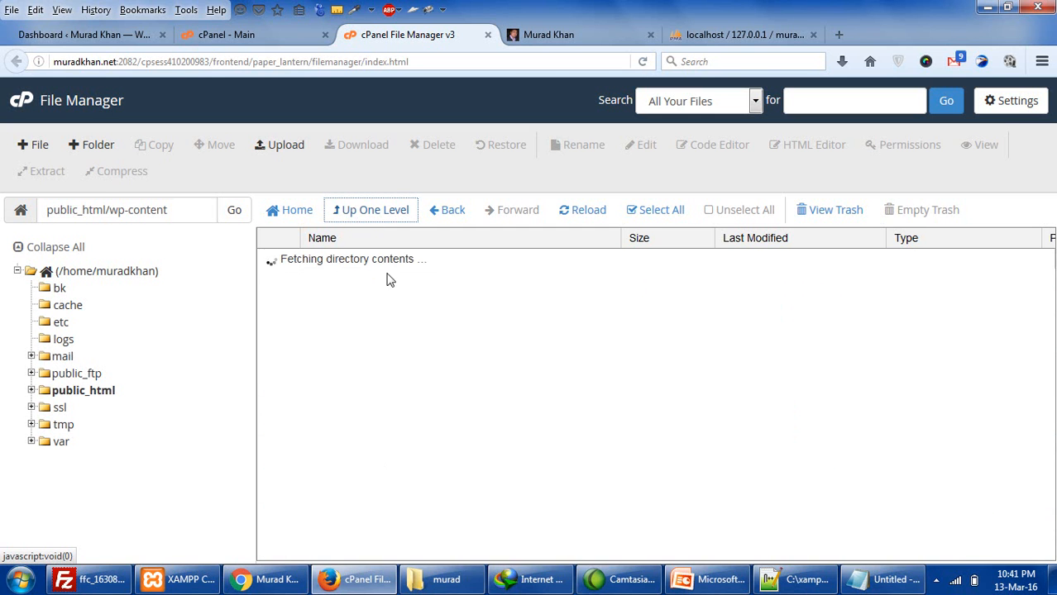
left_click(365, 219)
- Select all files and folders in public_html
left_click(382, 407)
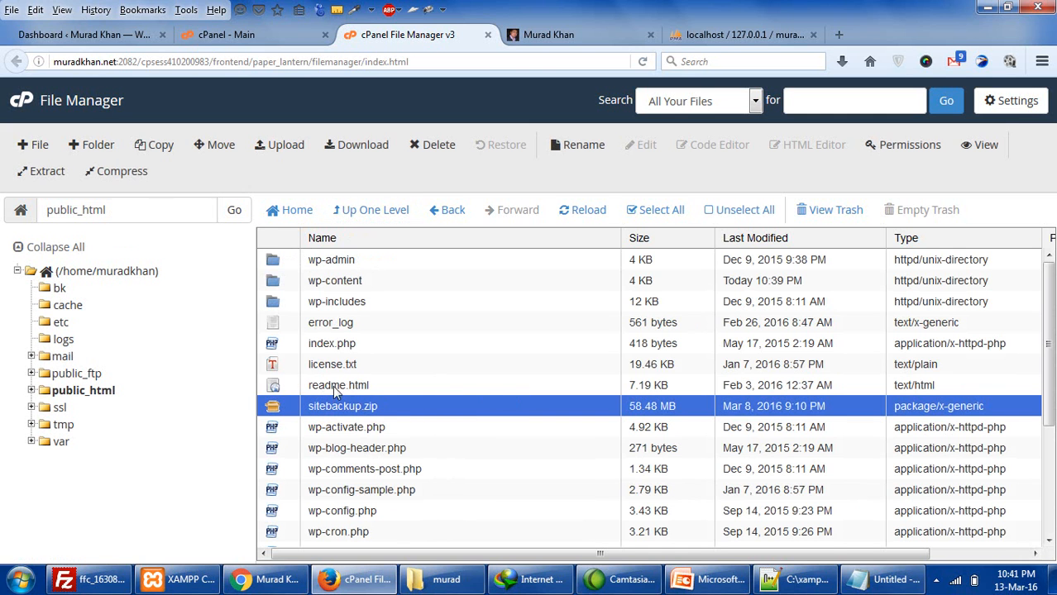
key("ctrl+a")
left_click(276, 403, "ctrl")
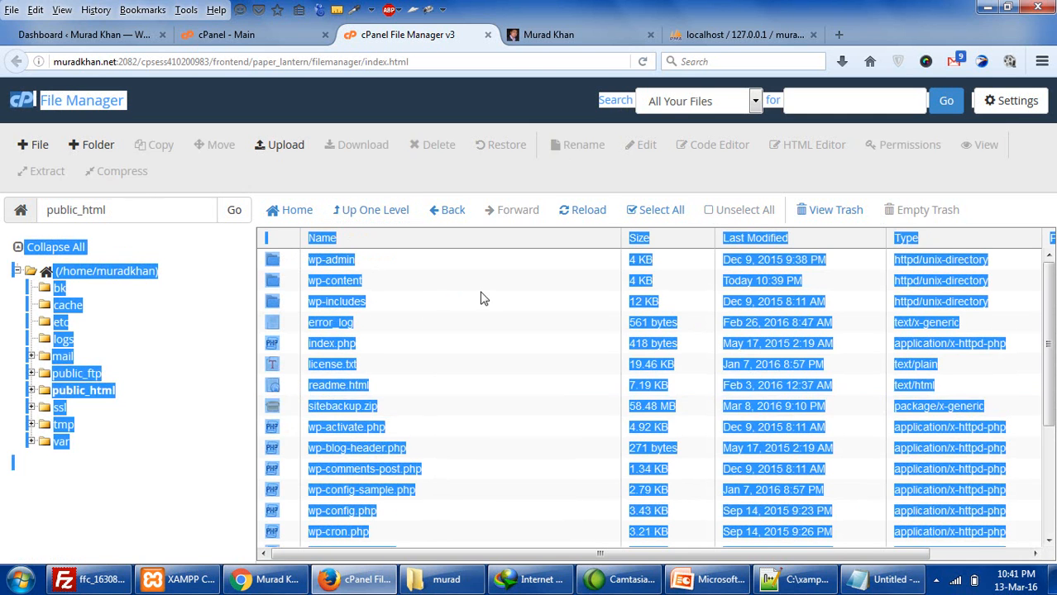
left_click(657, 210)
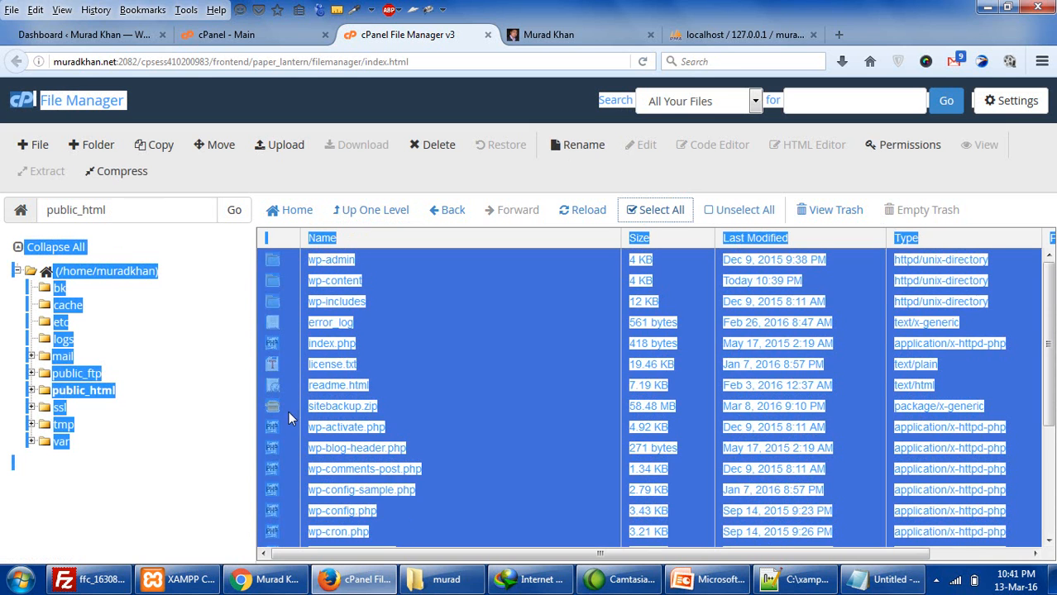
- Select everything in public_html except sitebackup.zip and move it to trash
left_click(286, 413)
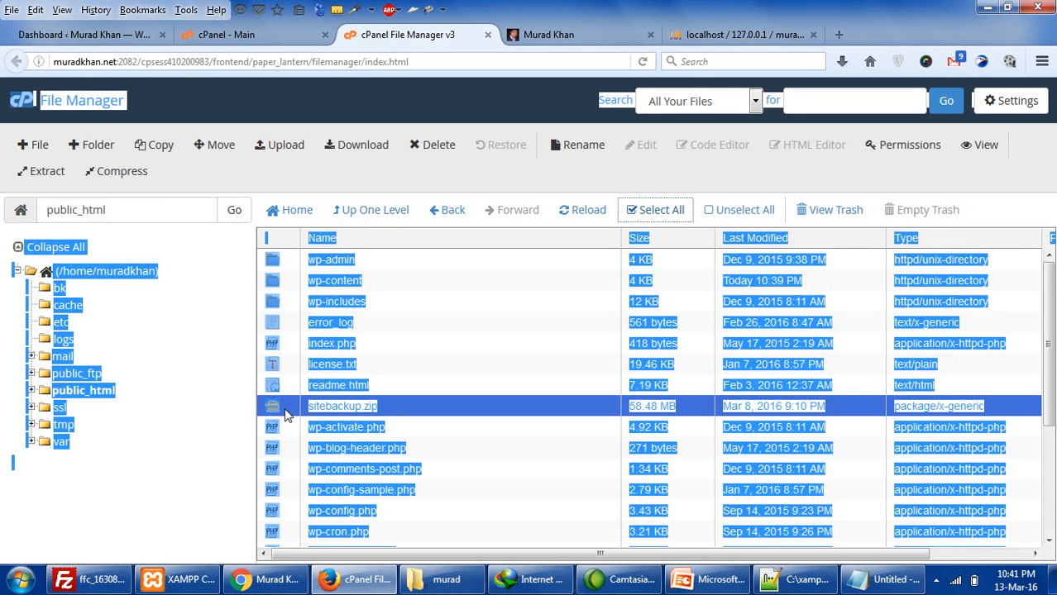
left_click(489, 512)
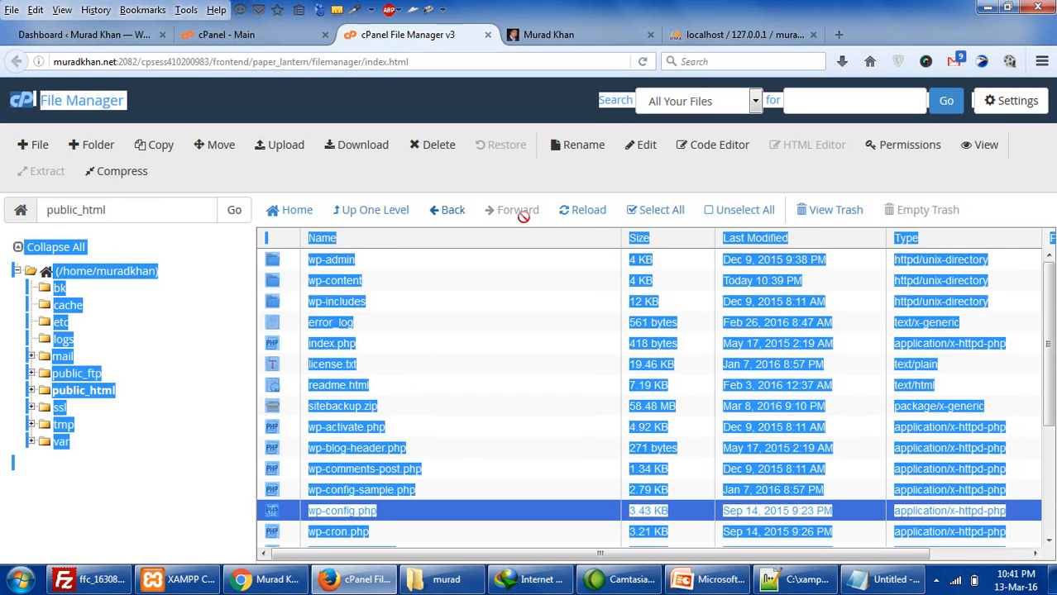
left_click(588, 210)
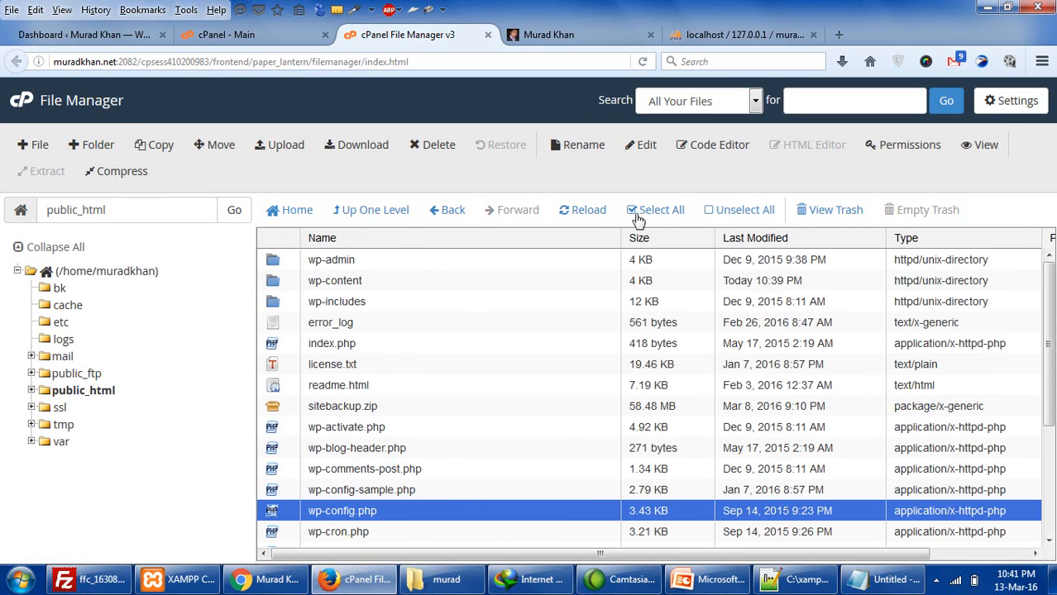
left_click(674, 211)
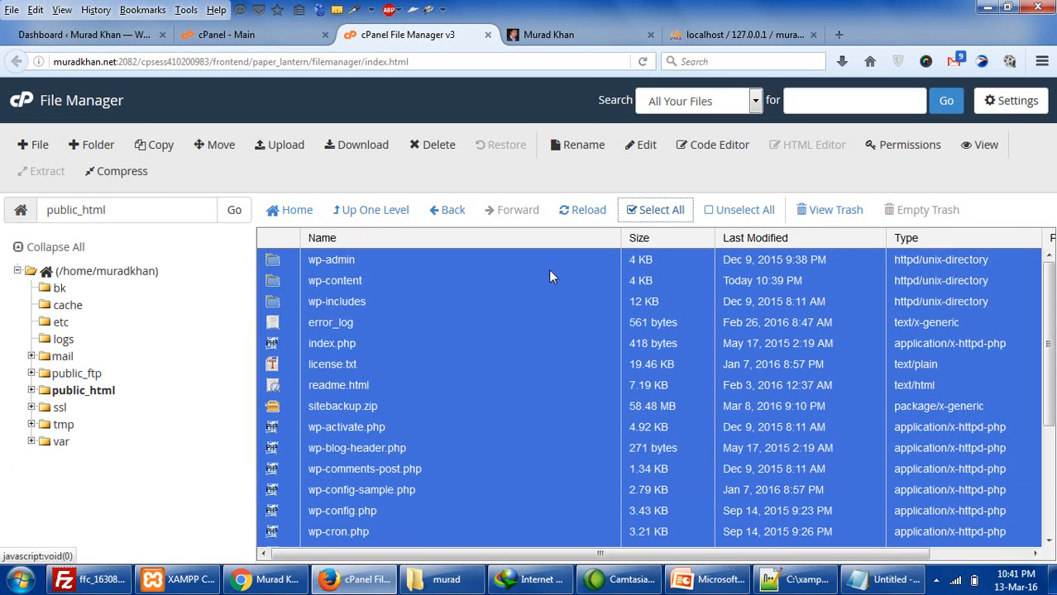
left_click(270, 406, "ctrl")
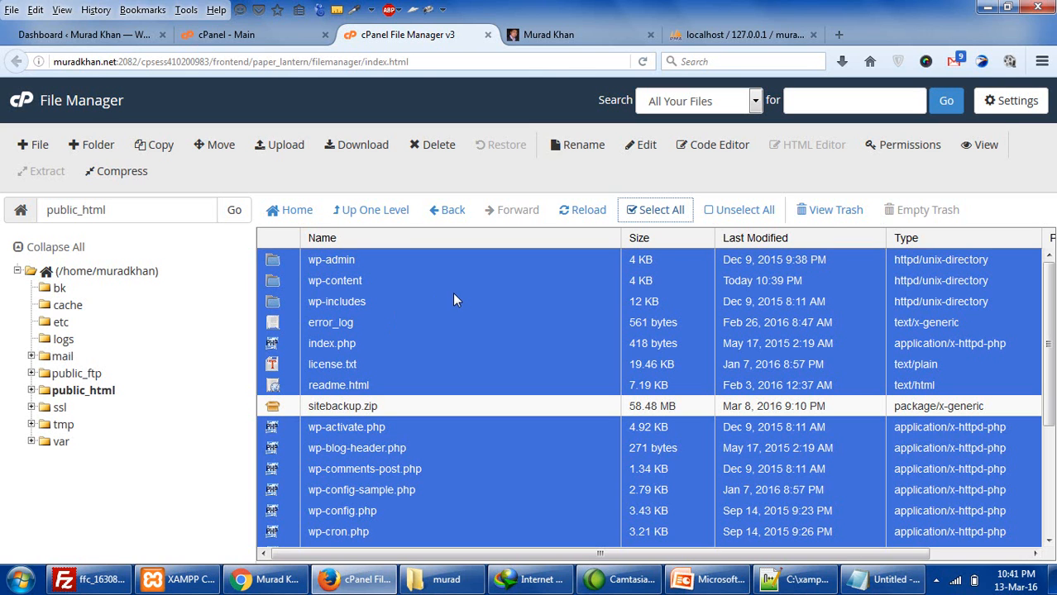
left_click(434, 145)
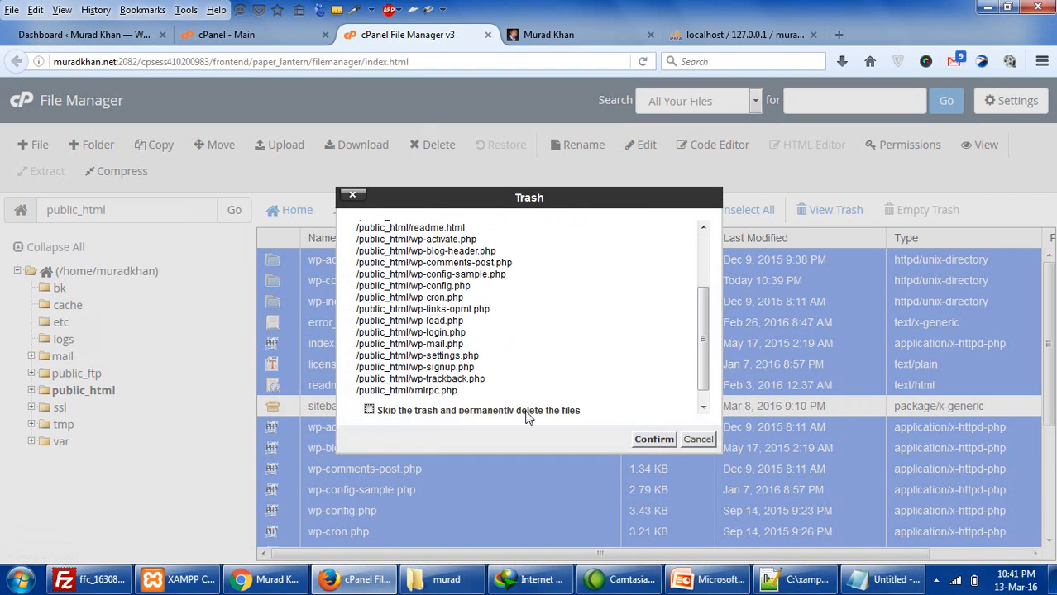
left_click(650, 441)
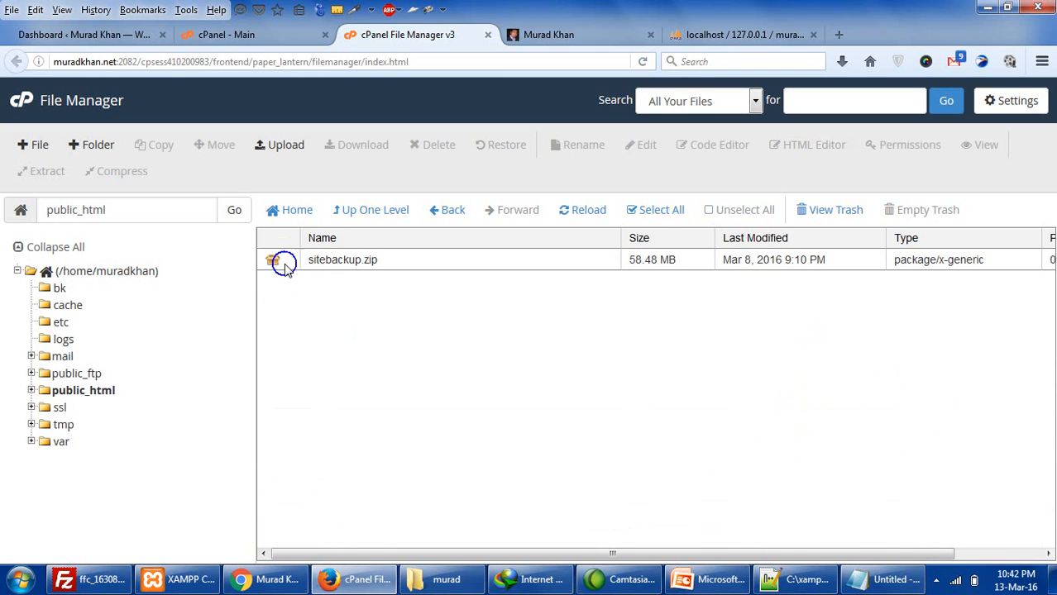
right_click(281, 264)
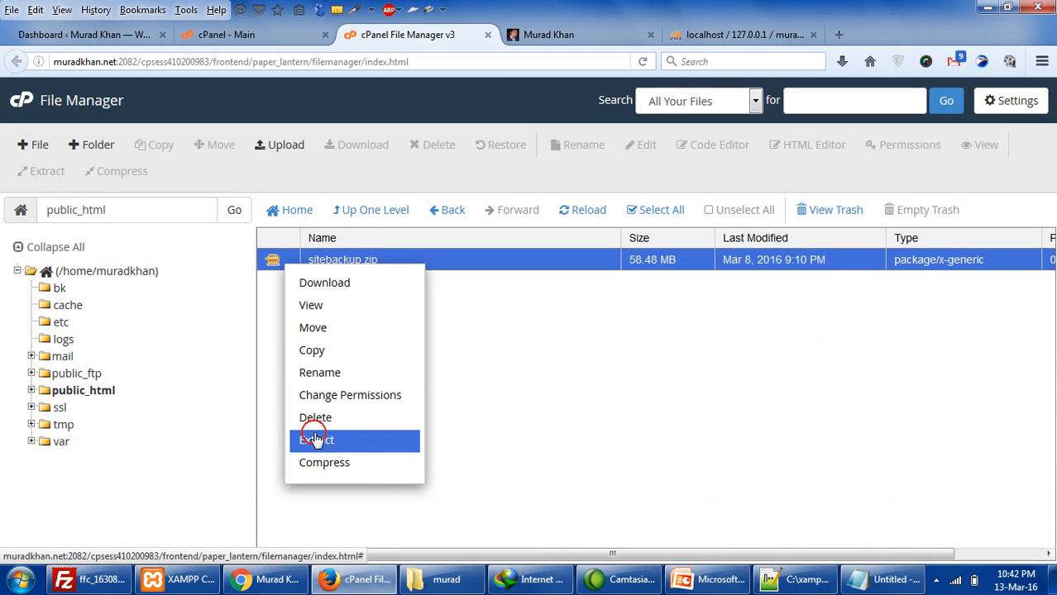
- Extract sitebackup.zip into public_html and review the restored wp-admin, wp-content and wp-includes
left_click(317, 440)
left_click(612, 403)
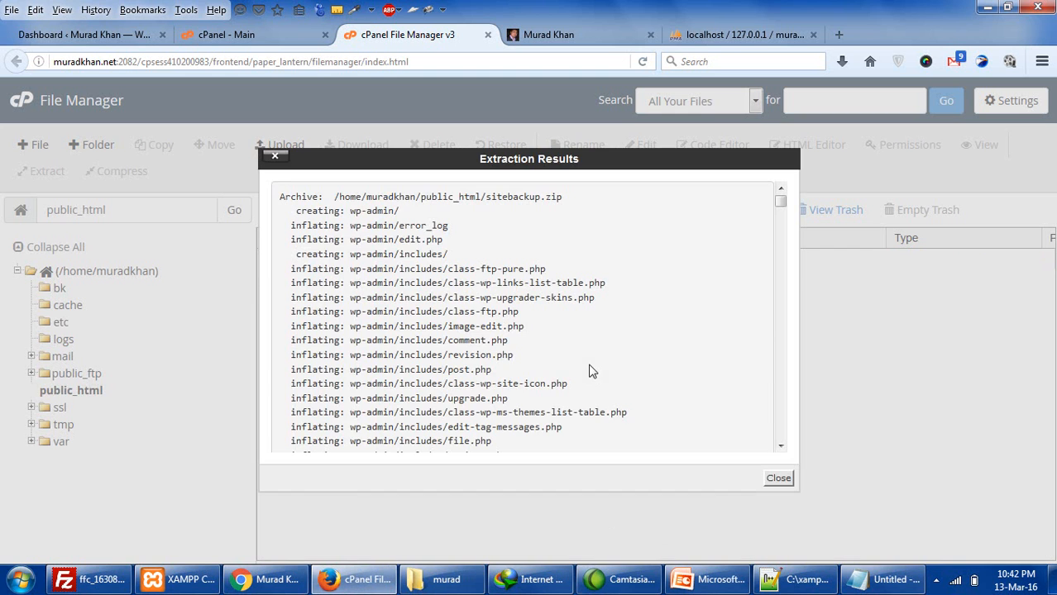
left_click(778, 478)
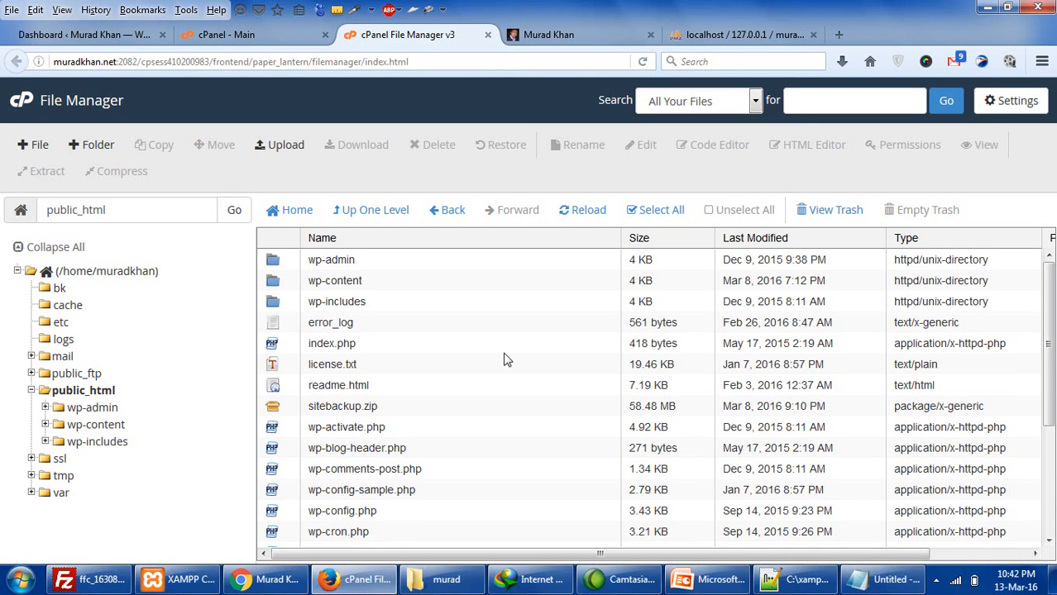
scroll(508, 357, "down", 3)
scroll(508, 357, "down", 1)
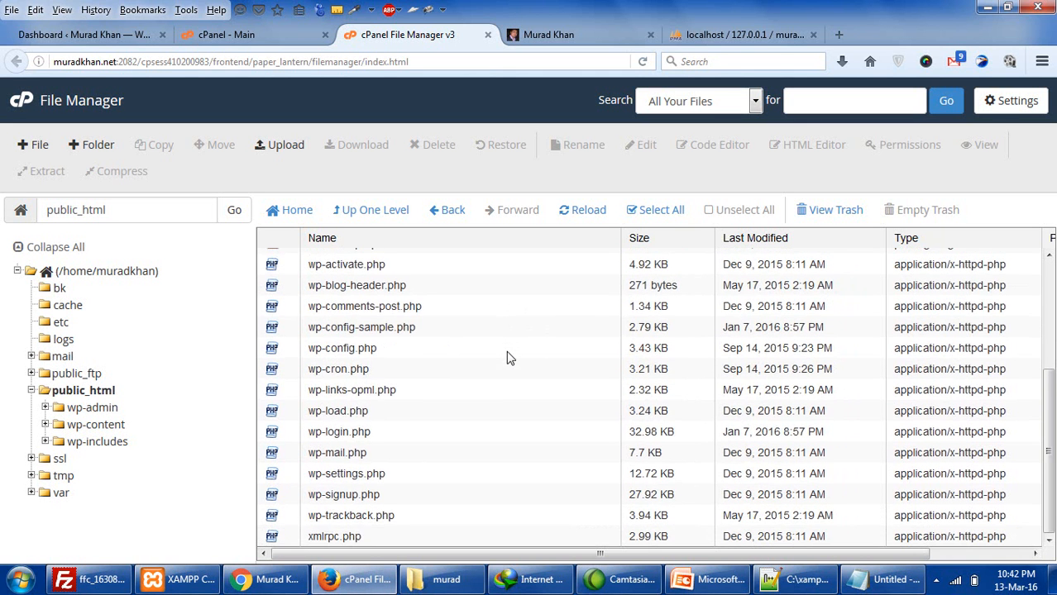
scroll(509, 357, "up", 4)
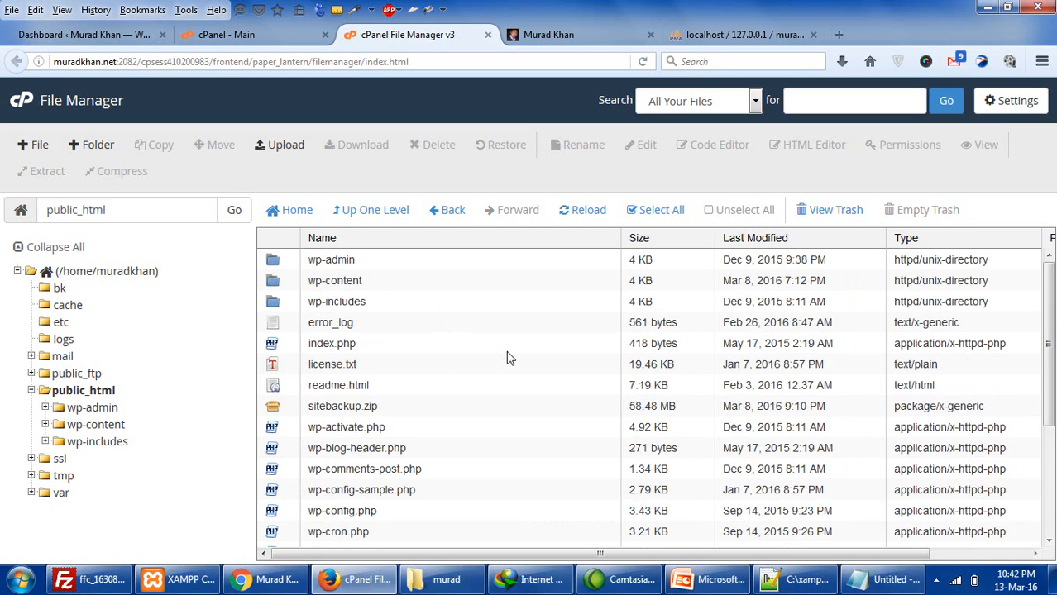
scroll(509, 358, "down", 2)
scroll(508, 357, "up", 2)
- Switch to the WordPress dashboard tab and reload it
left_click(271, 34)
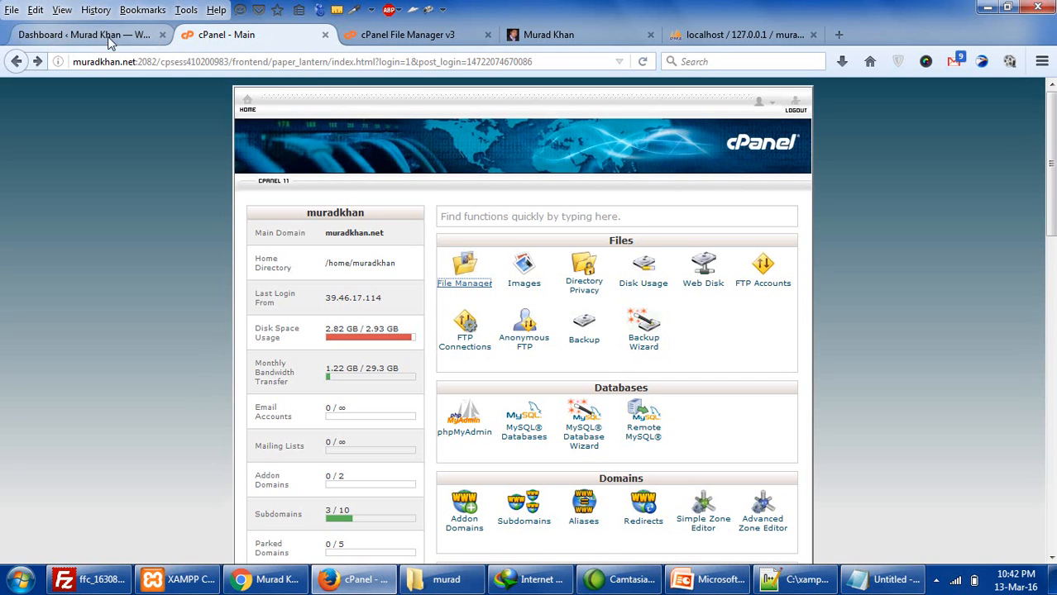
left_click(137, 35)
left_click(643, 62)
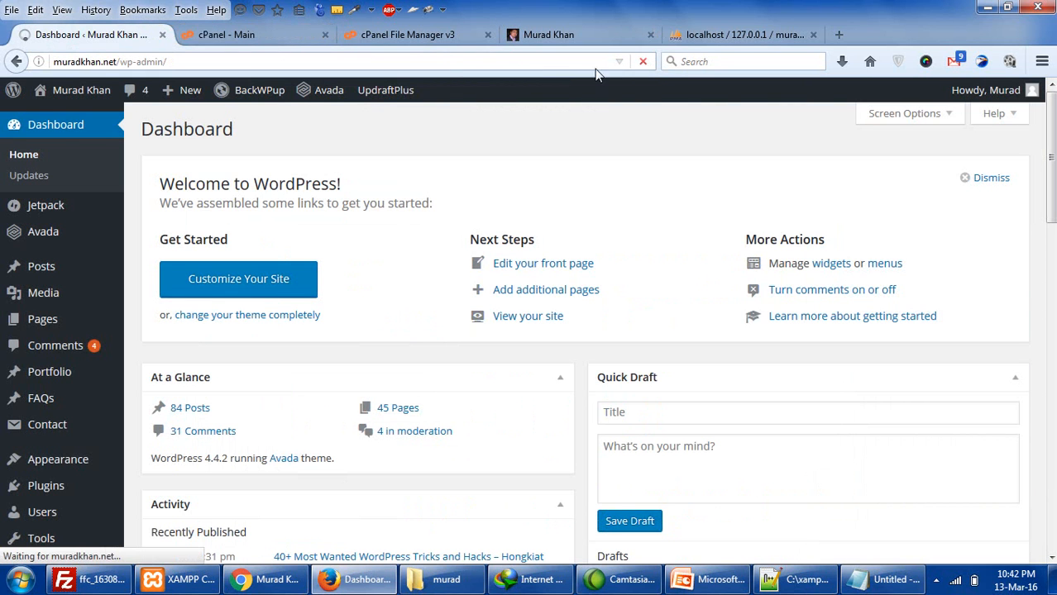
mouse_move(186, 90)
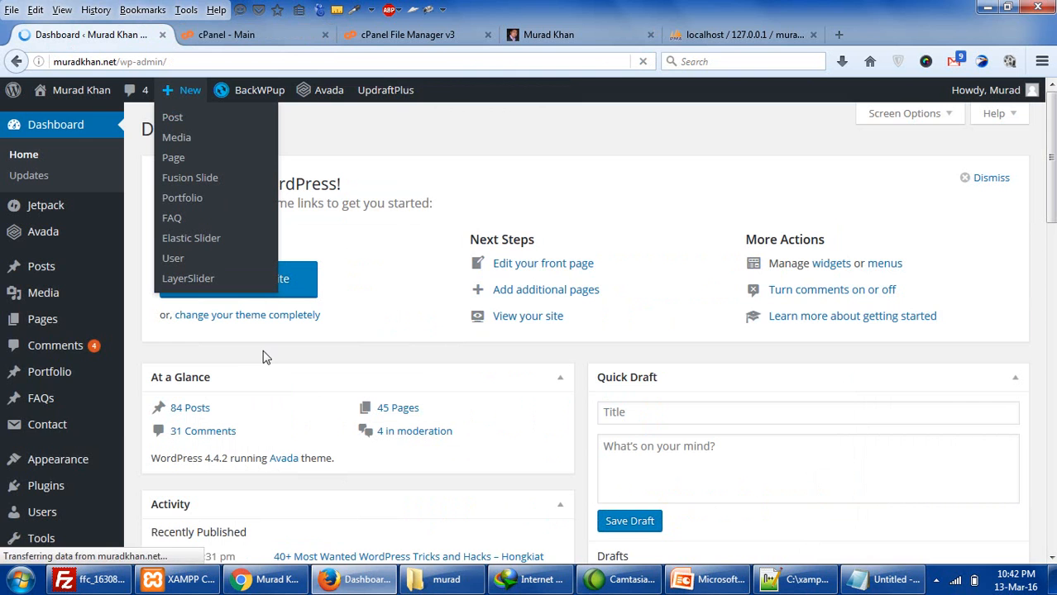
scroll(39, 409, "down", 3)
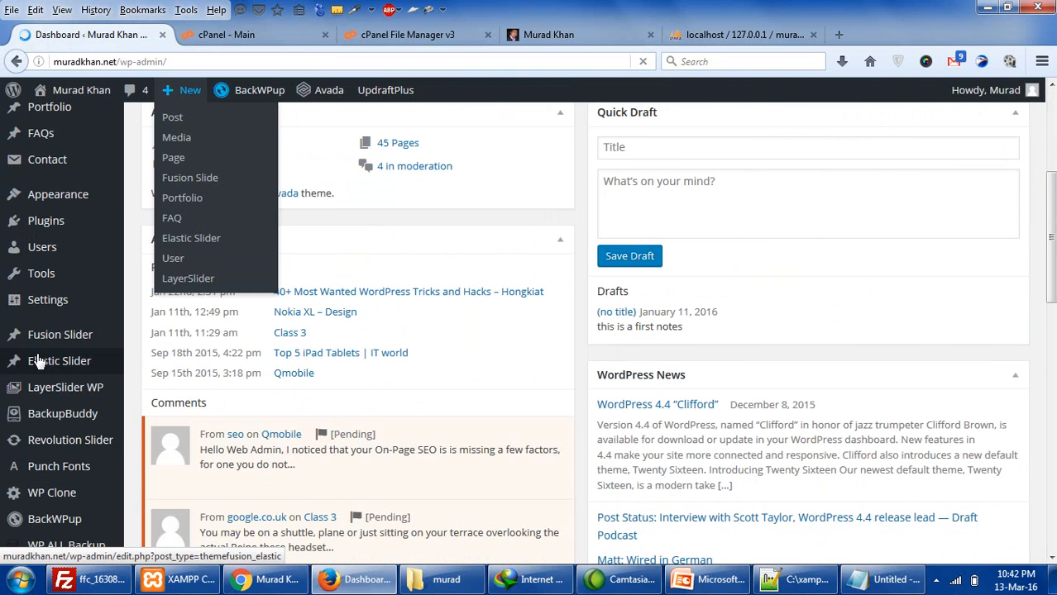
scroll(36, 352, "up", 2)
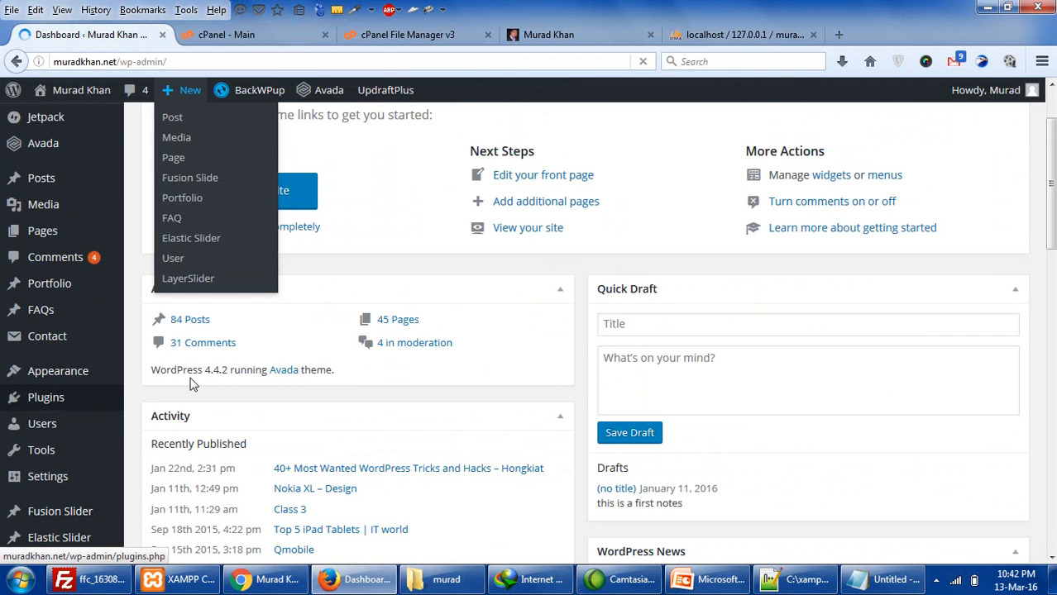
left_click(331, 315)
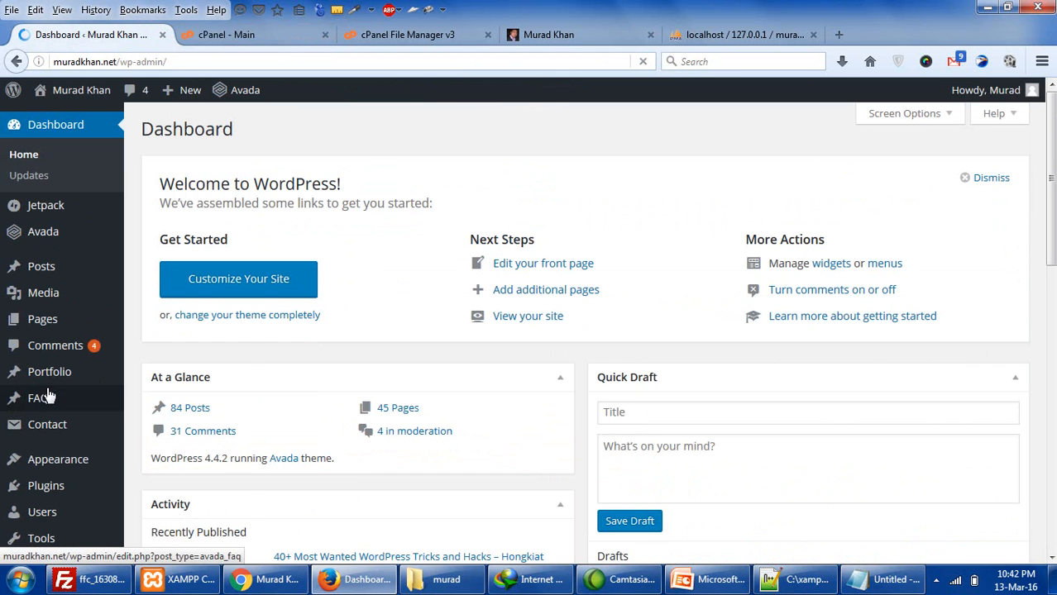
- Open Installed Plugins and review the four deactivated backup plugins, such as backwpup
mouse_move(48, 493)
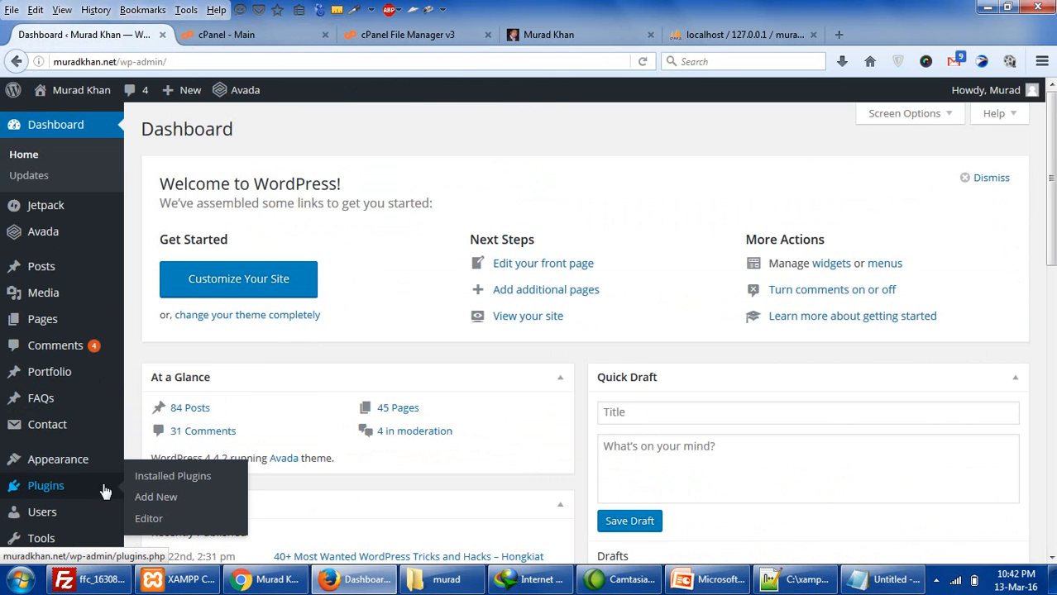
left_click(136, 479)
scroll(140, 486, "down", 1)
scroll(141, 486, "down", 6)
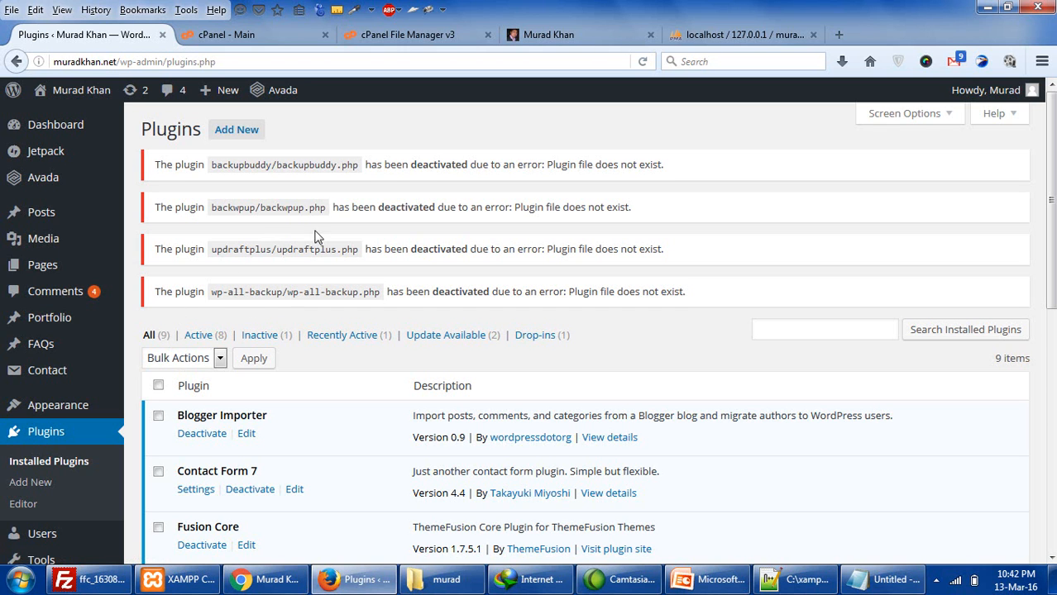
left_click_drag(228, 294, 258, 292)
left_click(215, 226)
left_click(274, 210)
double_click(278, 214)
scroll(265, 189, "down", 2)
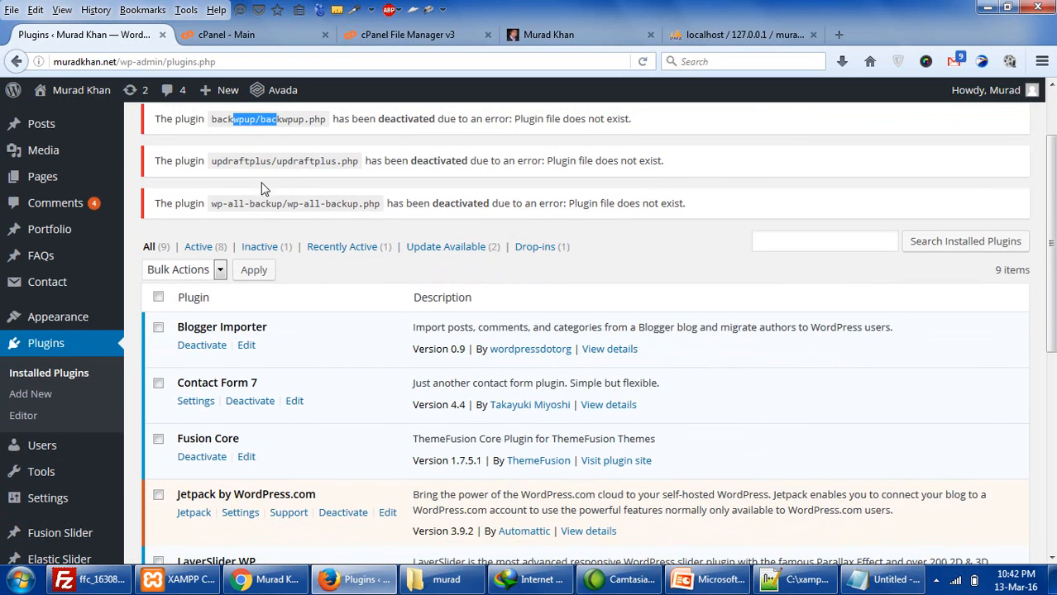
scroll(401, 314, "down", 4)
scroll(397, 314, "down", 5)
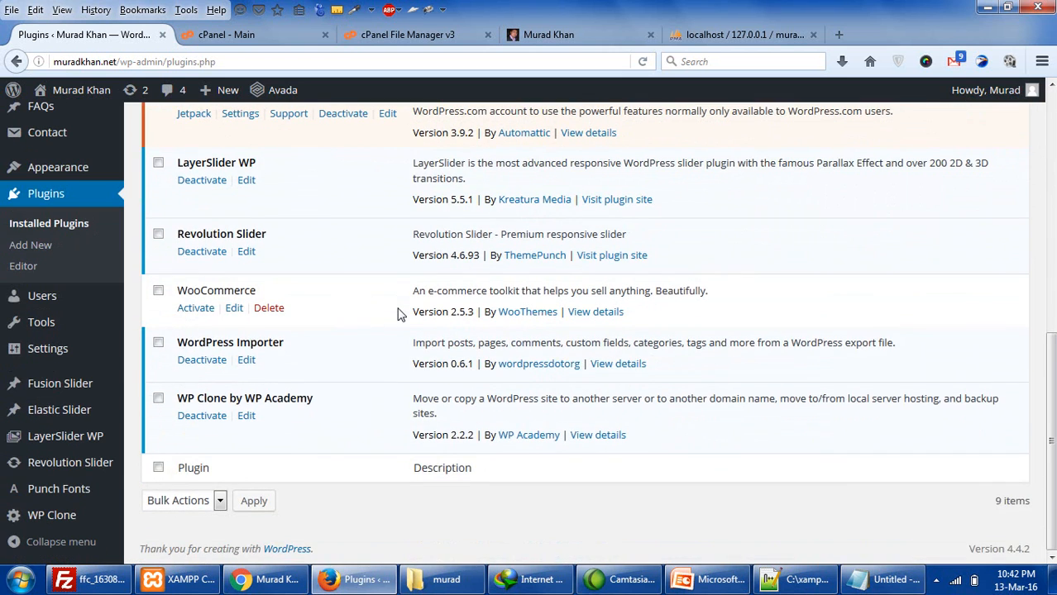
scroll(402, 319, "up", 10)
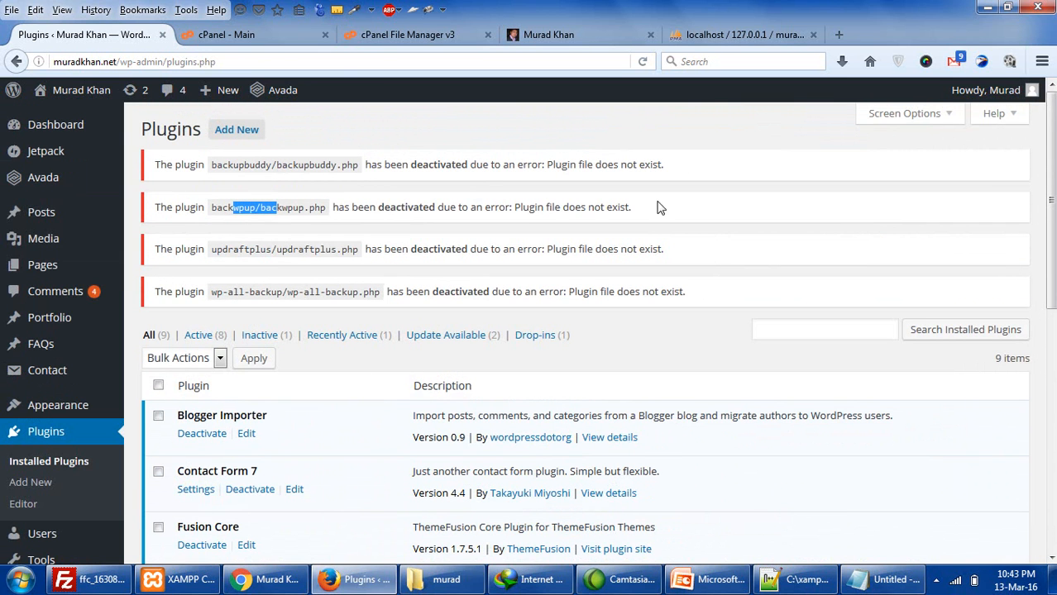
left_click(395, 36)
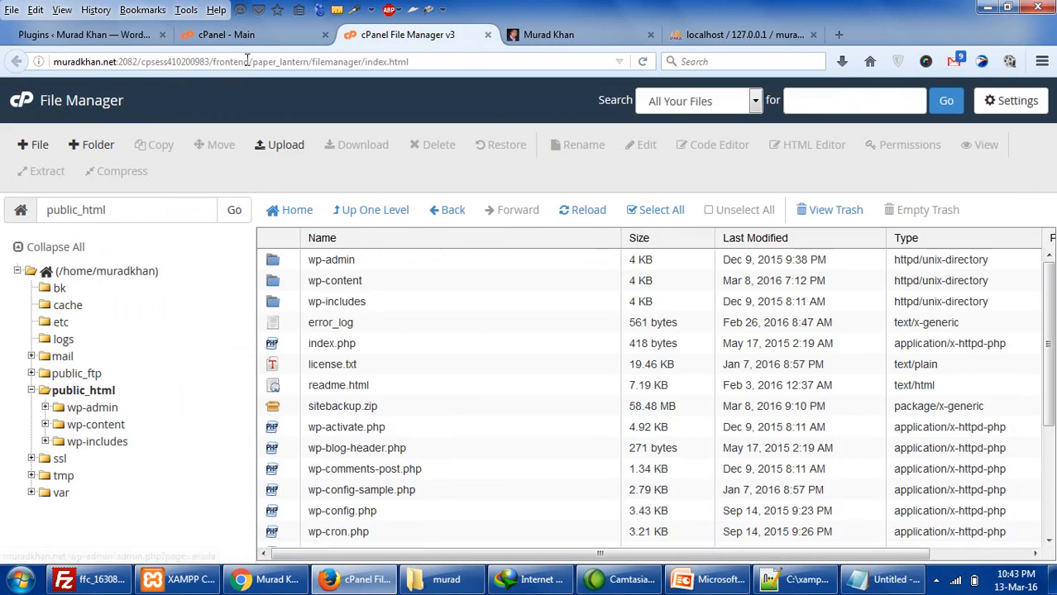
- Reload cPanel's home page and check Disk Space Usage shows 2.94 of 2.93 GB
left_click(242, 35)
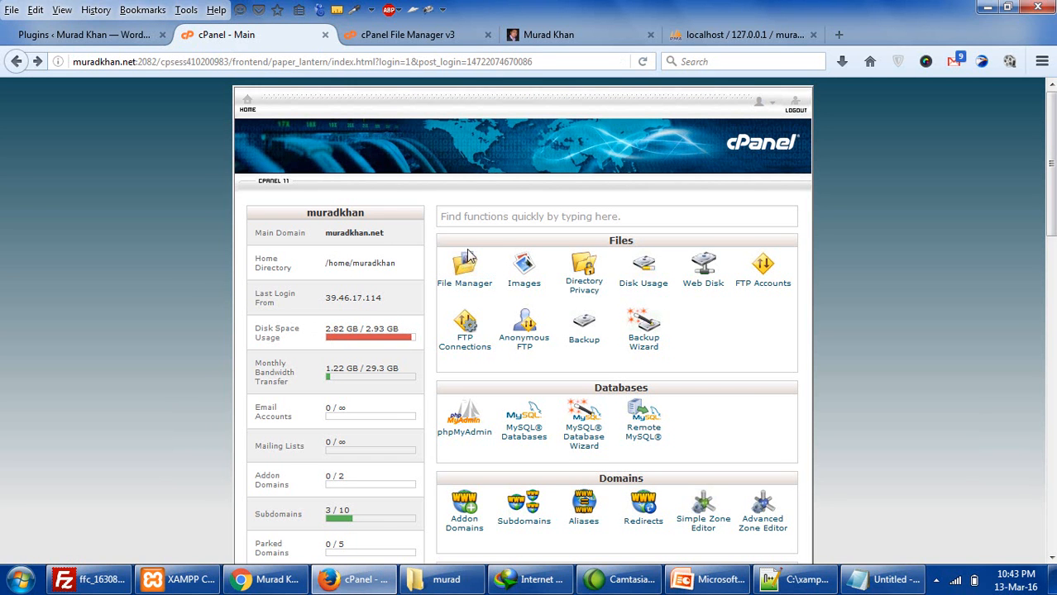
key("F5")
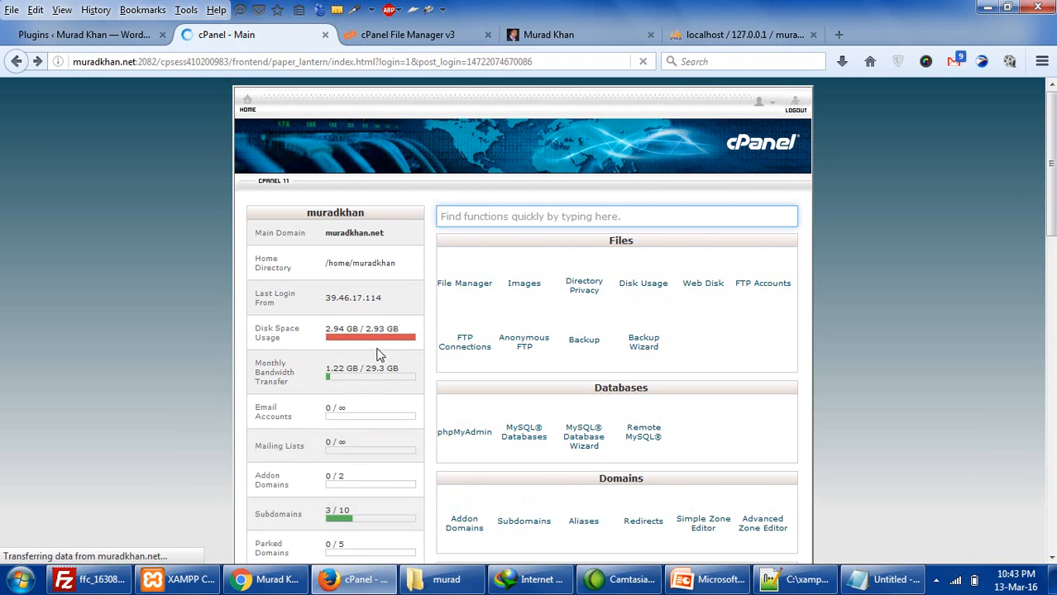
left_click(645, 63)
left_click(646, 62)
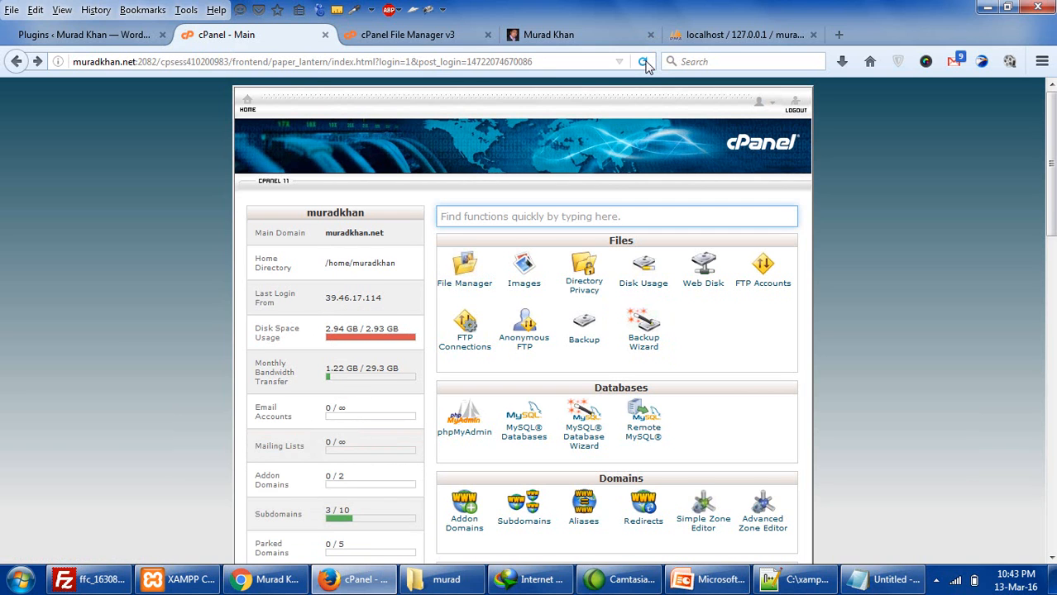
left_click_drag(325, 330, 385, 330)
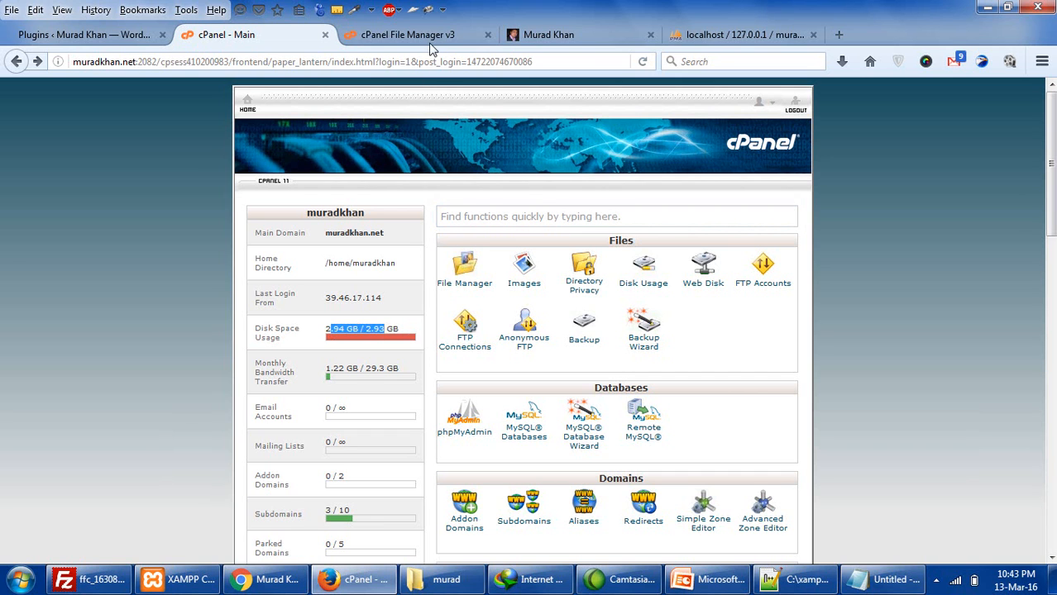
left_click(398, 330)
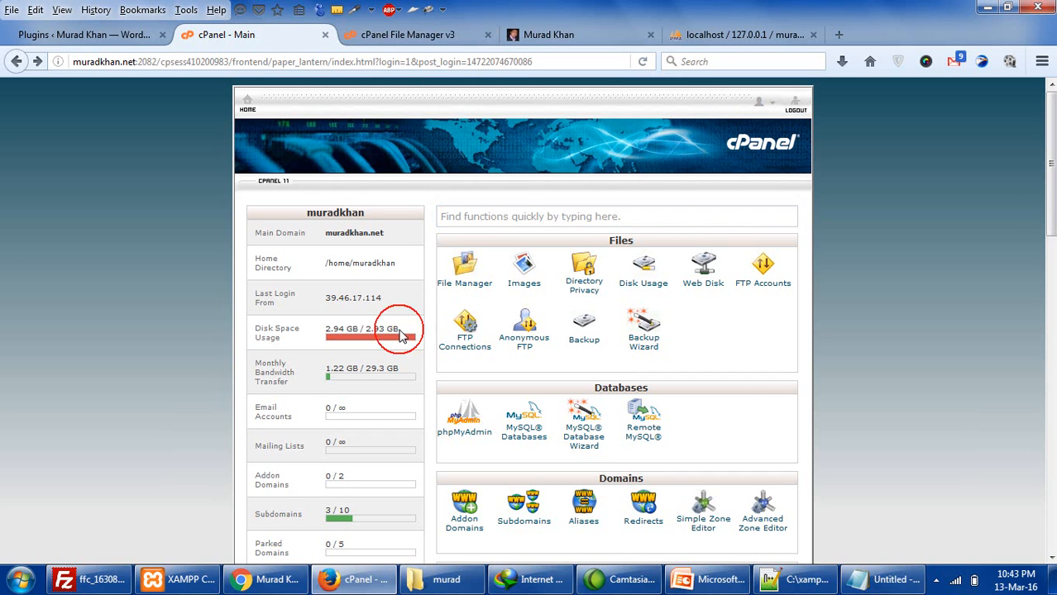
left_click_drag(398, 330, 365, 329)
left_click(341, 329)
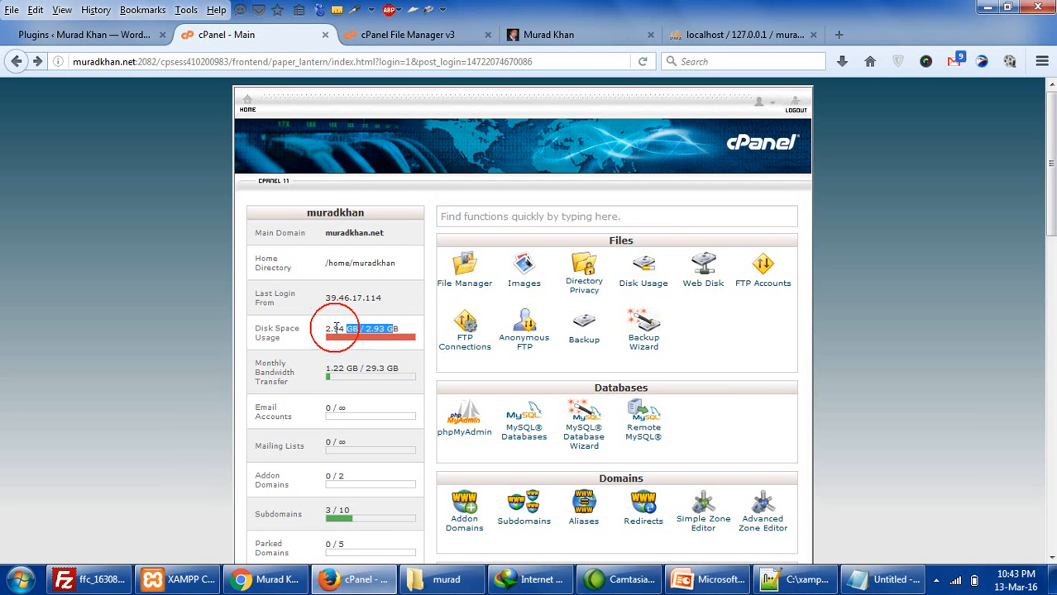
left_click(87, 35)
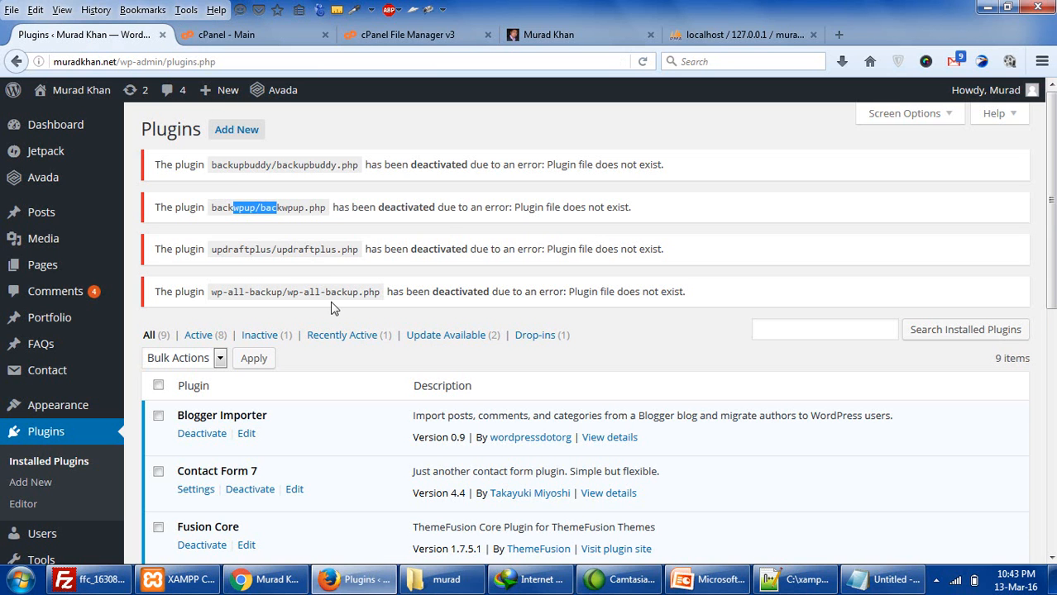
- Open Plugins > Add New and place the cursor in the Search Plugins box
left_click(227, 127)
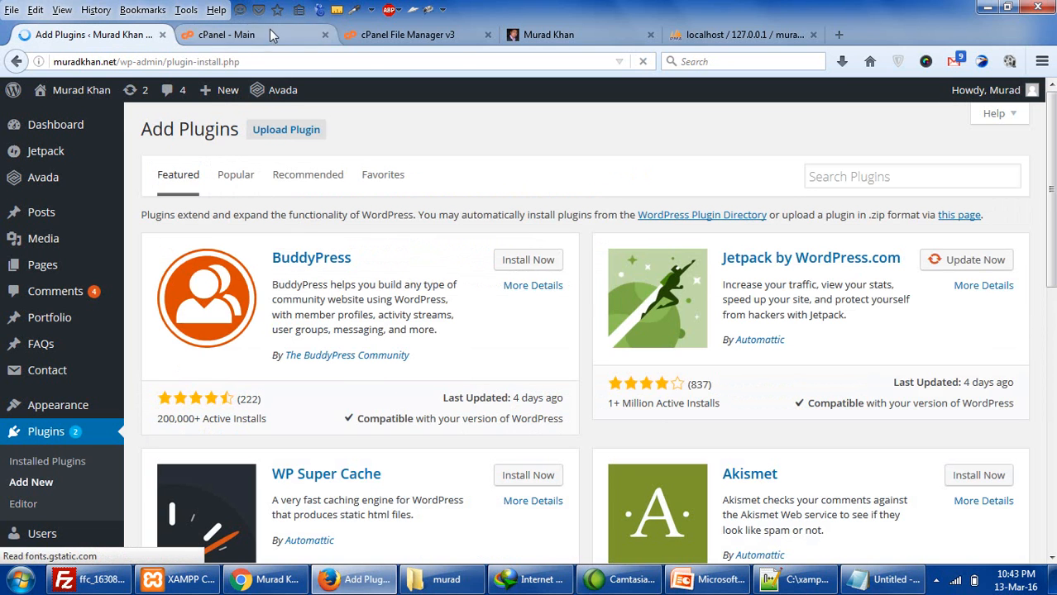
left_click(529, 35)
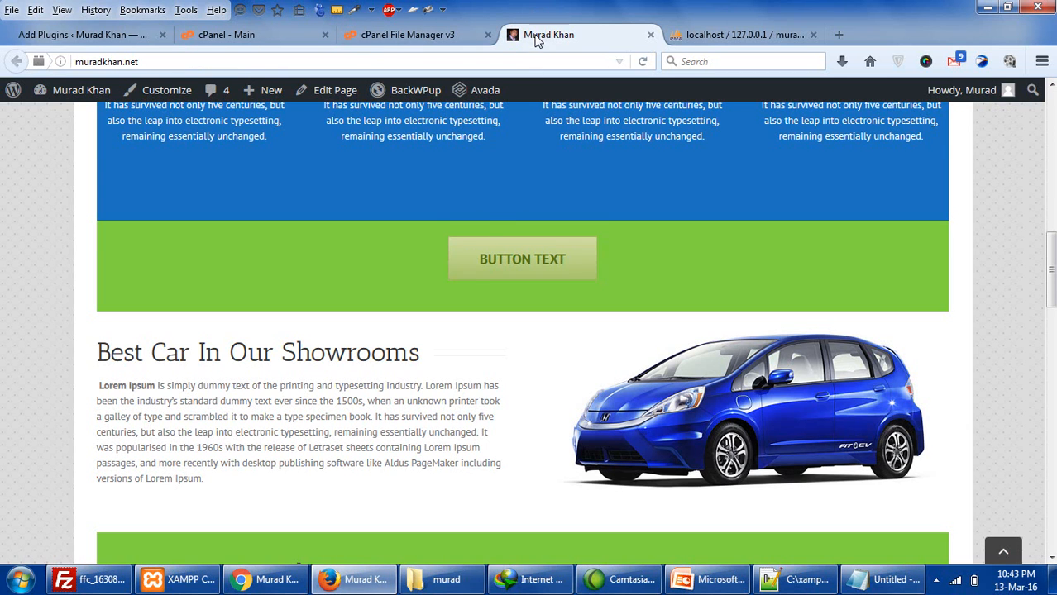
left_click(132, 34)
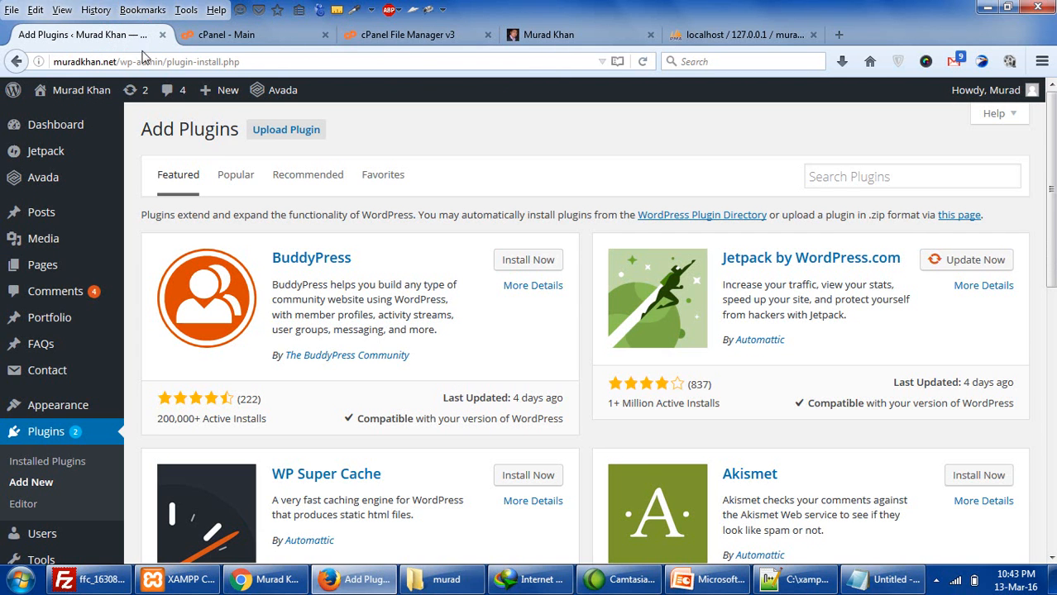
left_click(838, 180)
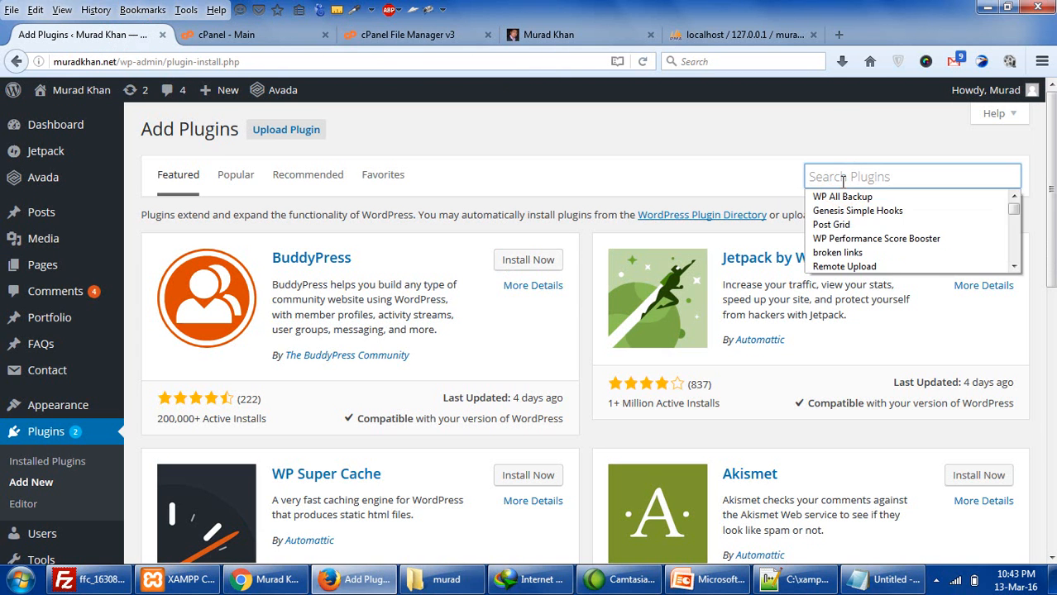
left_click(844, 177)
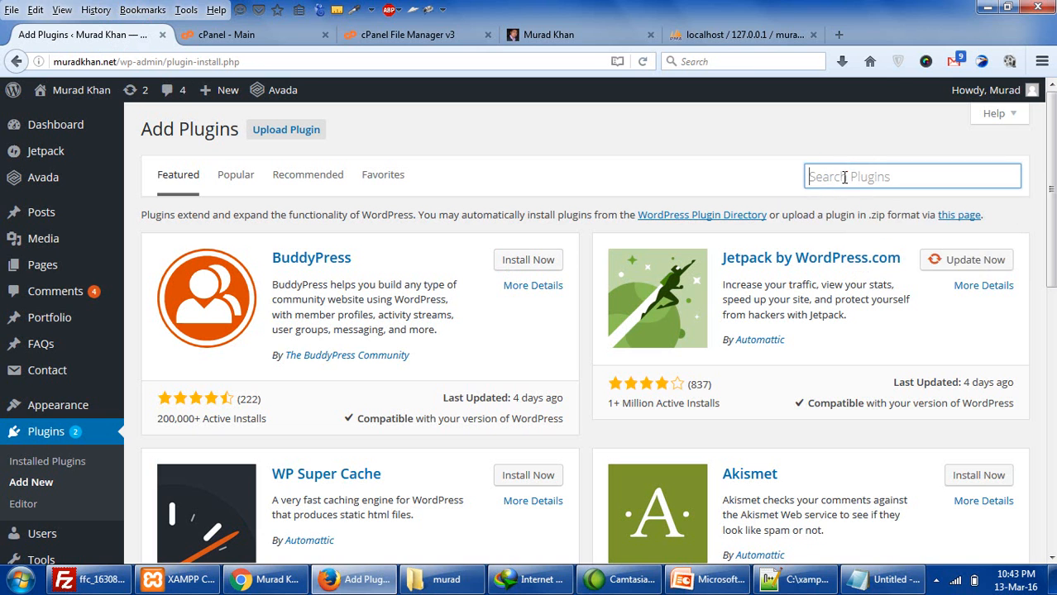
left_click(711, 579)
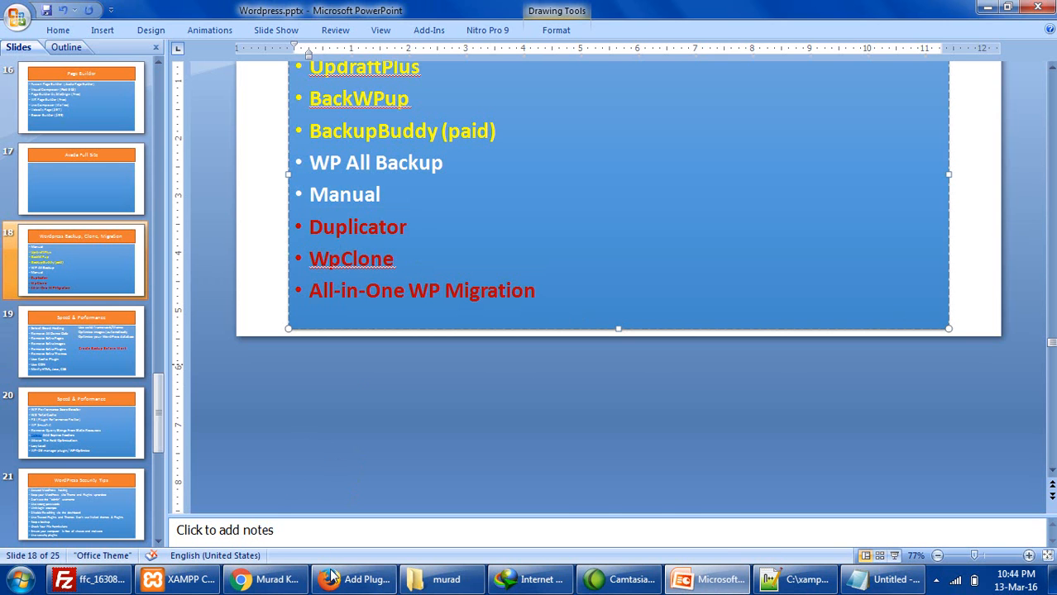
- Review slide 18's backup plugin list (Duplicator, WpClone, All-in-One WP Migration), then return to Add Plugins
left_click(356, 580)
- Search plugins for 'wp clo', pick WpClone, and open the already-installed WP Clone page
type("wp")
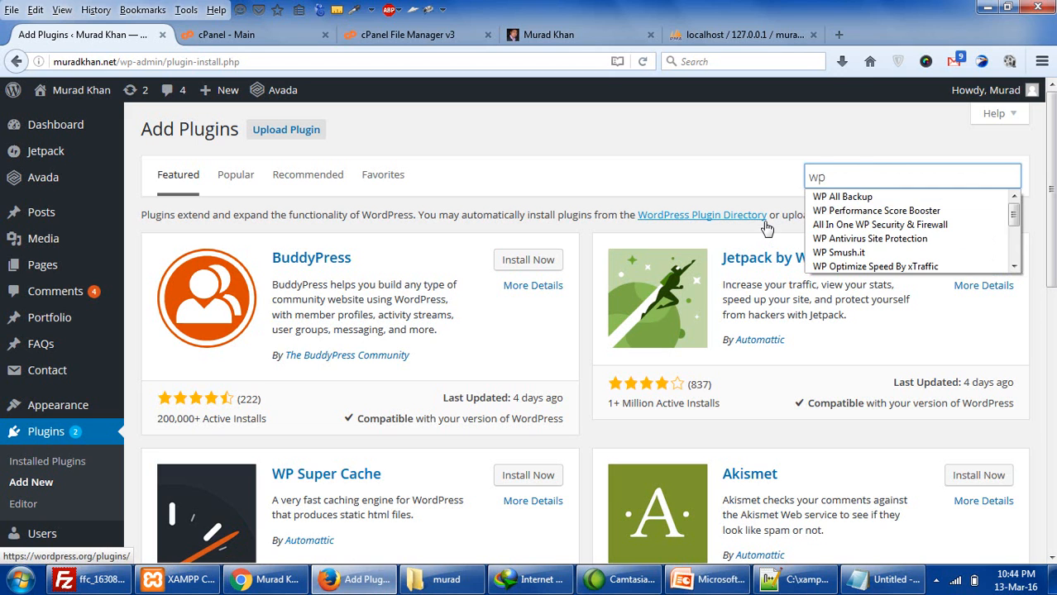
type(" cl")
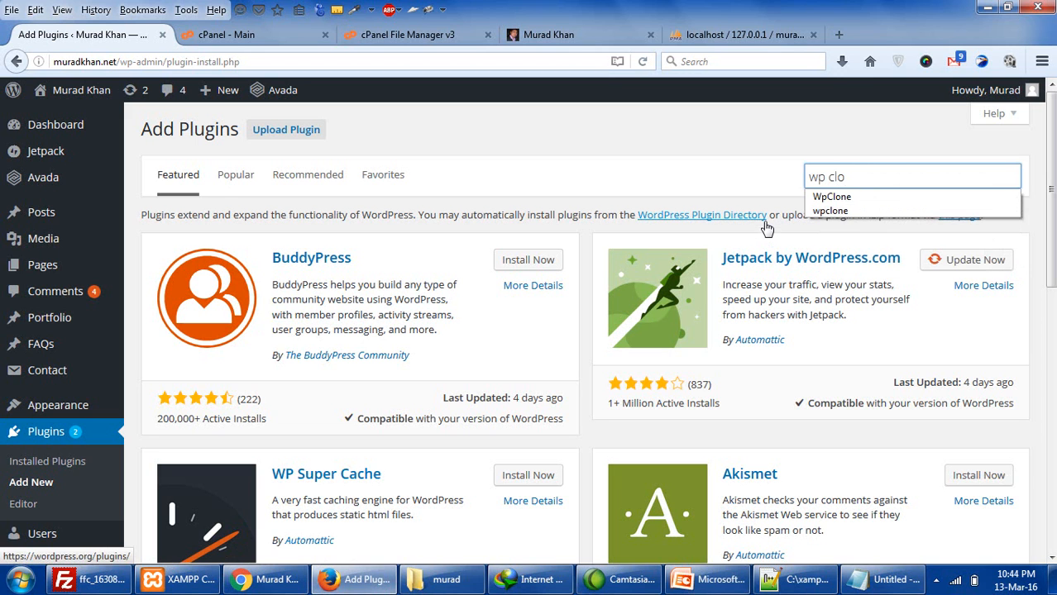
type("o")
key("Down")
key("Return")
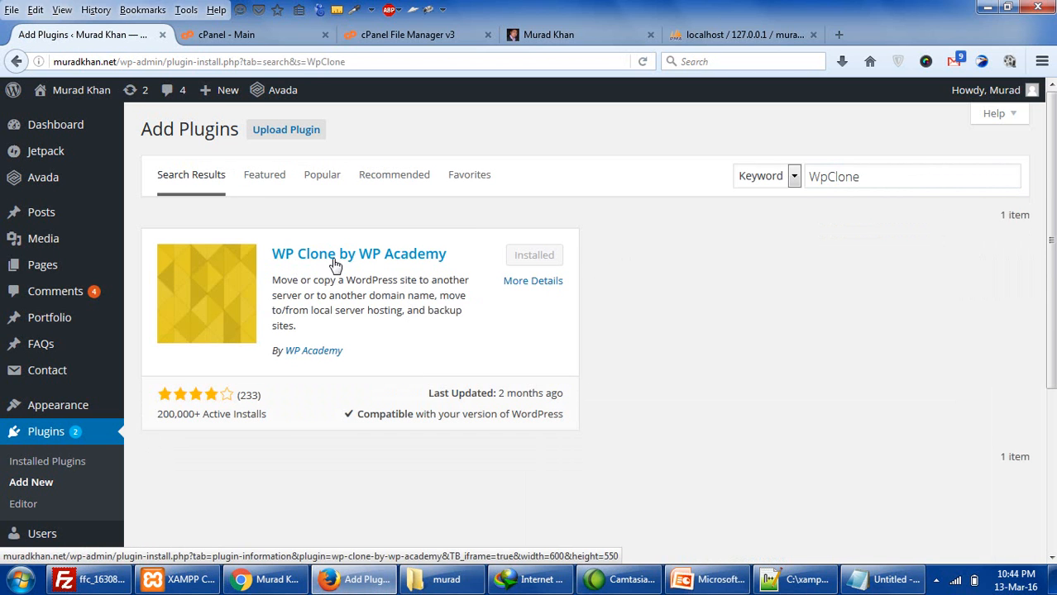
scroll(486, 282, "down", 2)
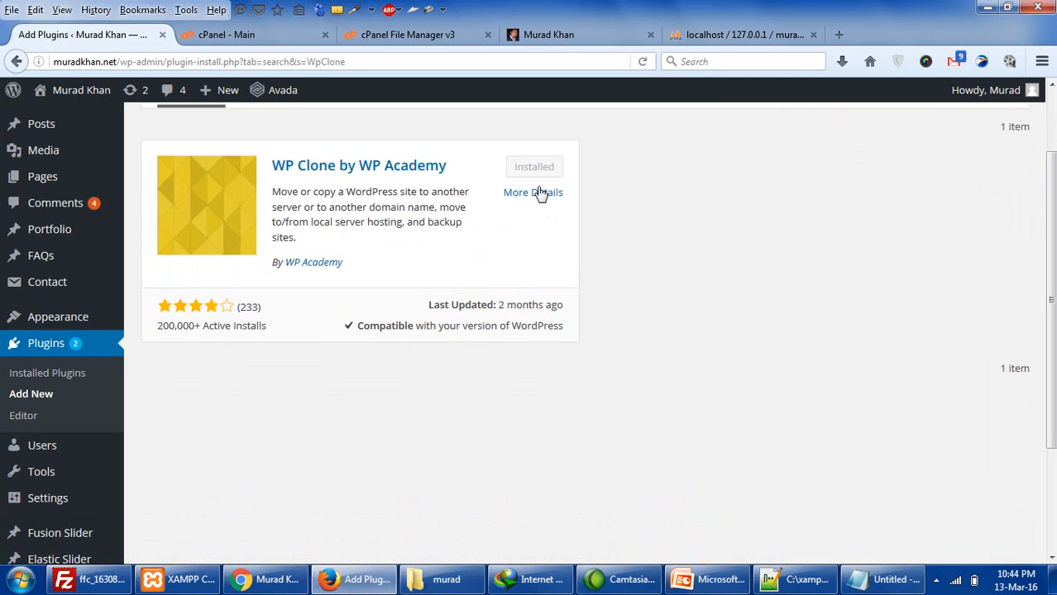
scroll(547, 212, "down", 3)
left_click(39, 521)
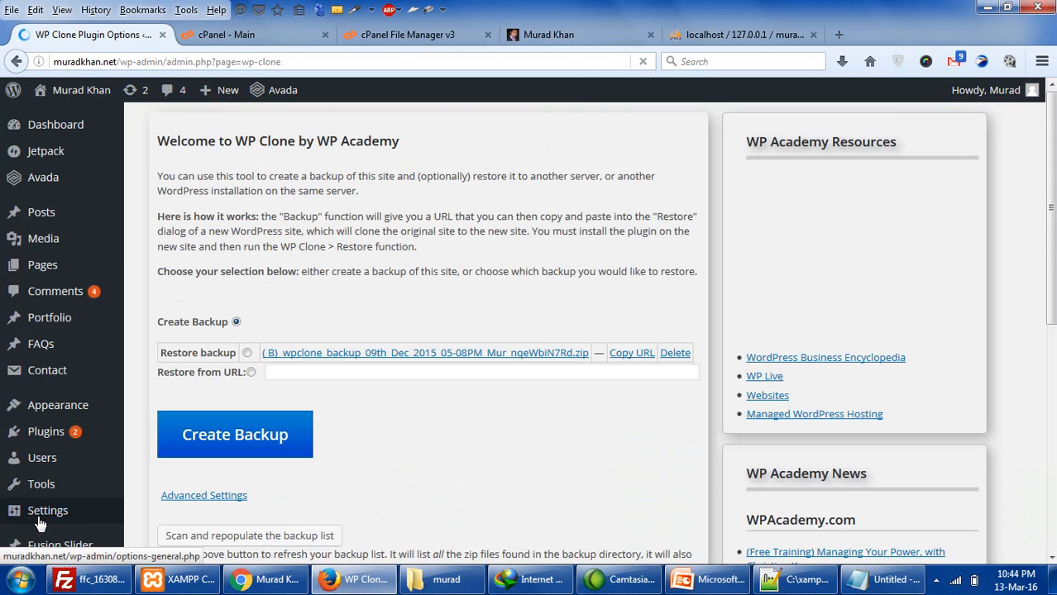
left_click(674, 354)
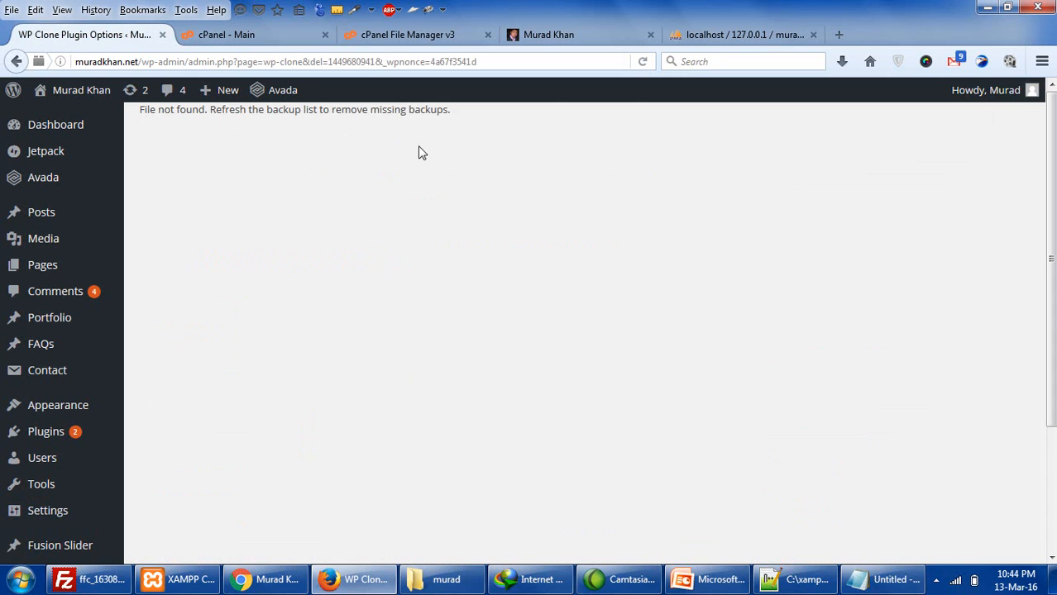
left_click(641, 62)
scroll(372, 182, "down", 3)
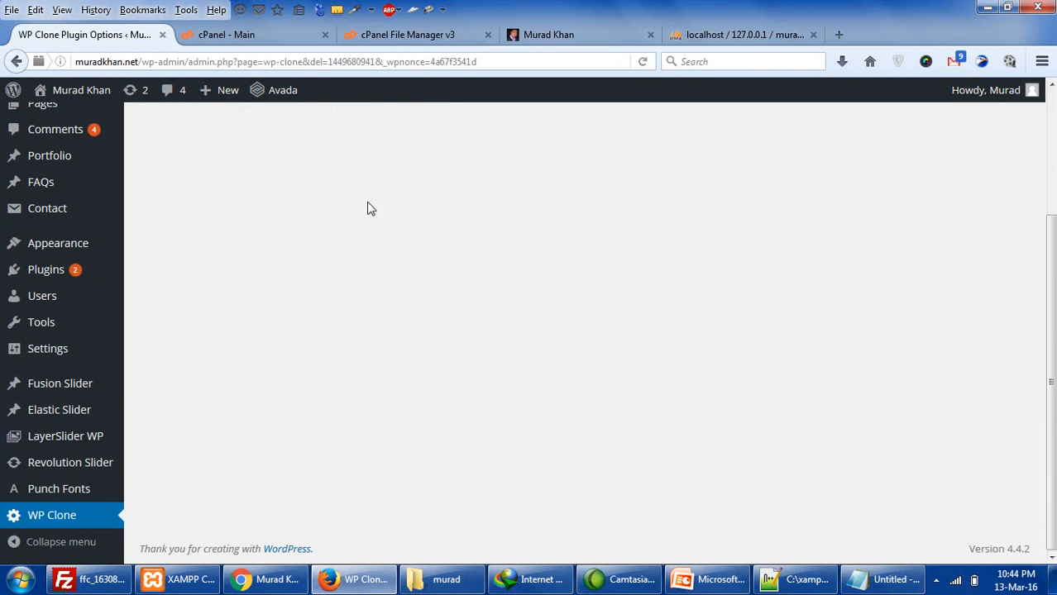
left_click(70, 524)
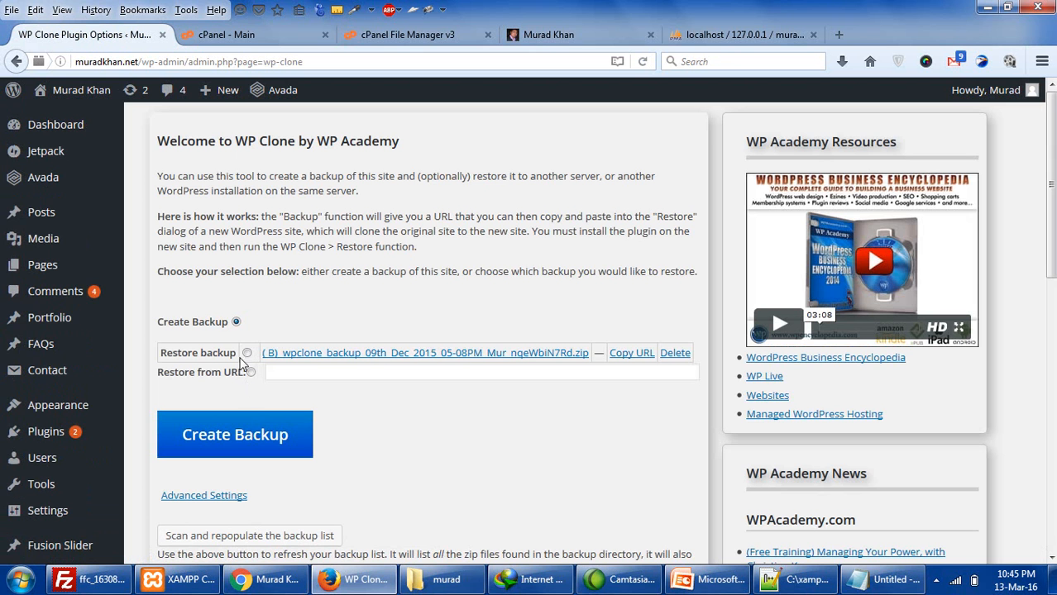
- Try a new WP Clone backup, which fails with a 'possibly out of free disk space' error
left_click(252, 436)
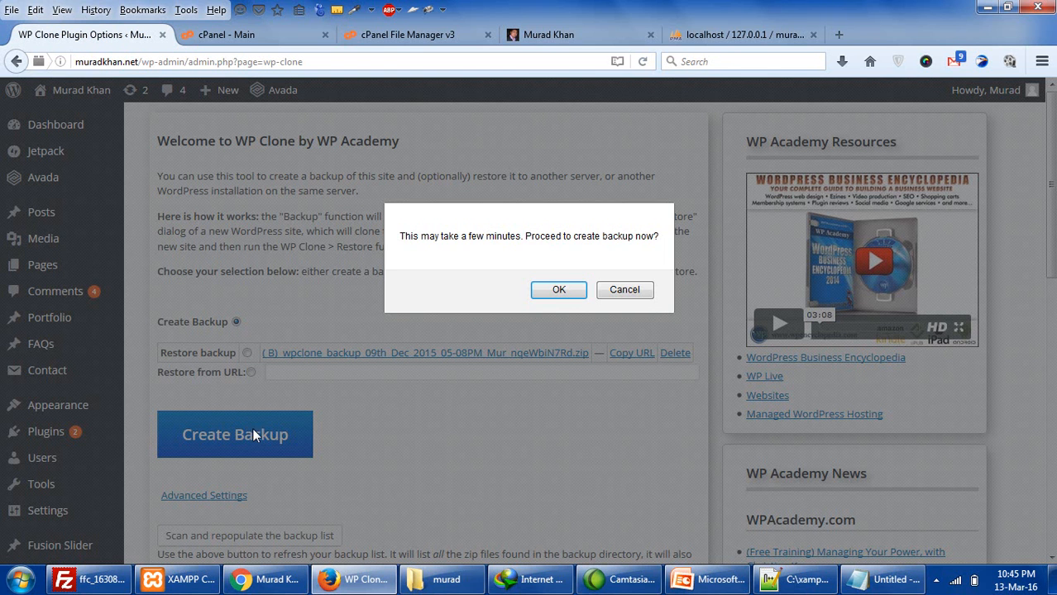
left_click(563, 292)
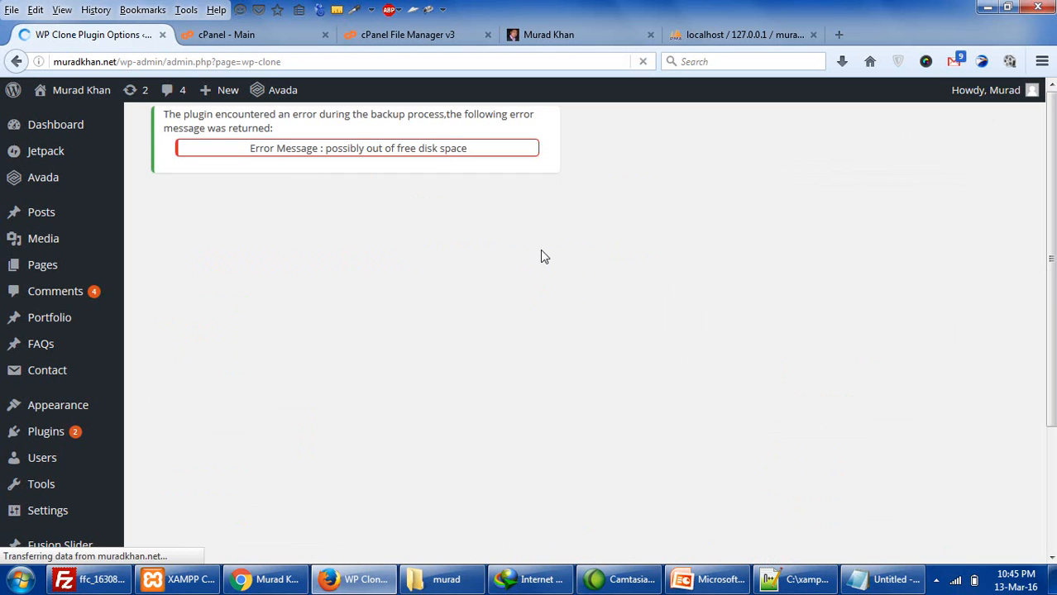
left_click_drag(366, 148, 455, 146)
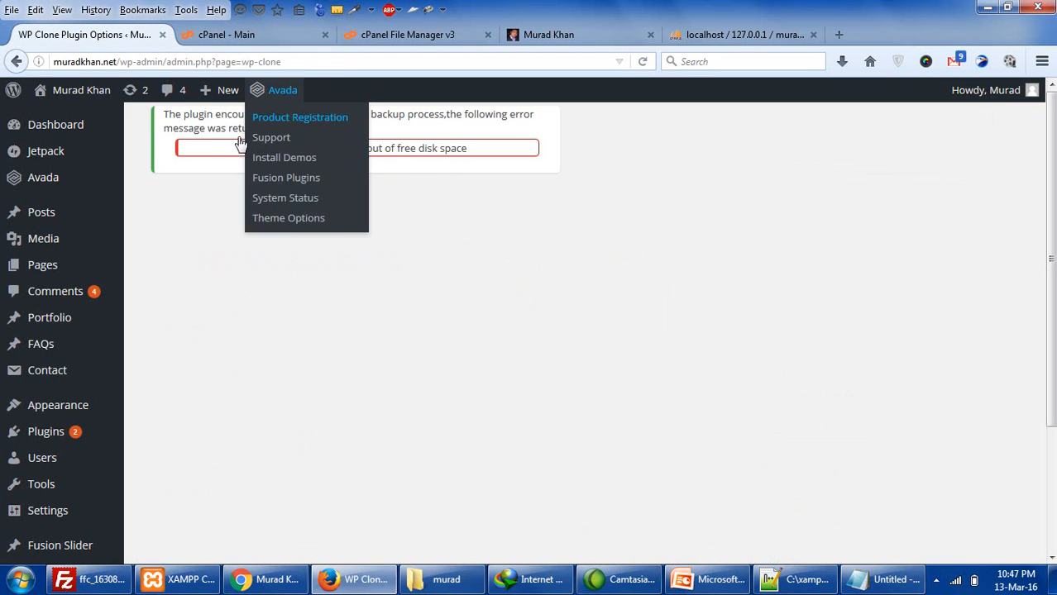
left_click_drag(208, 130, 364, 157)
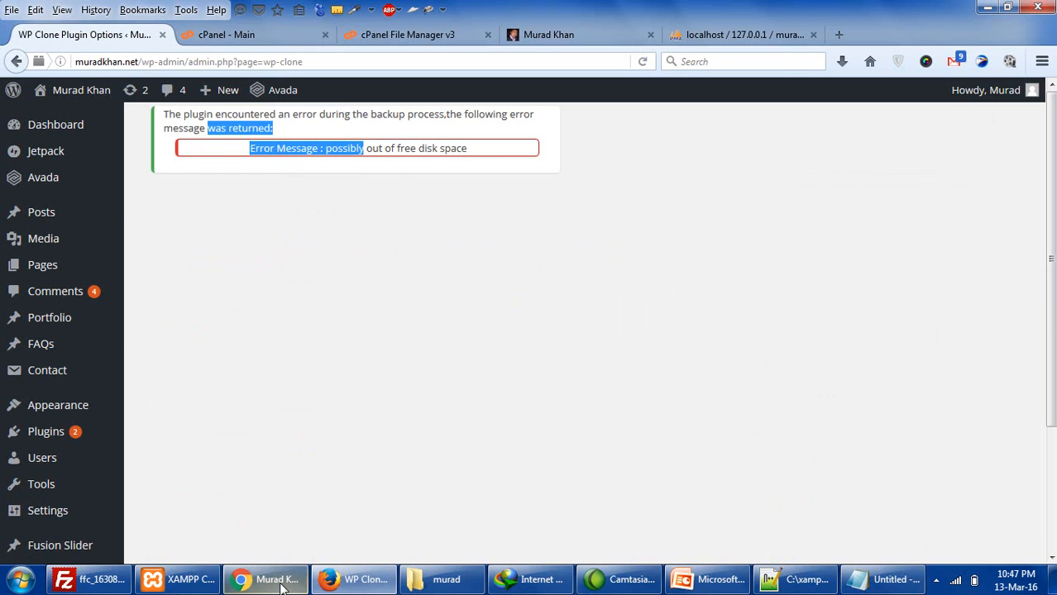
left_click(264, 580)
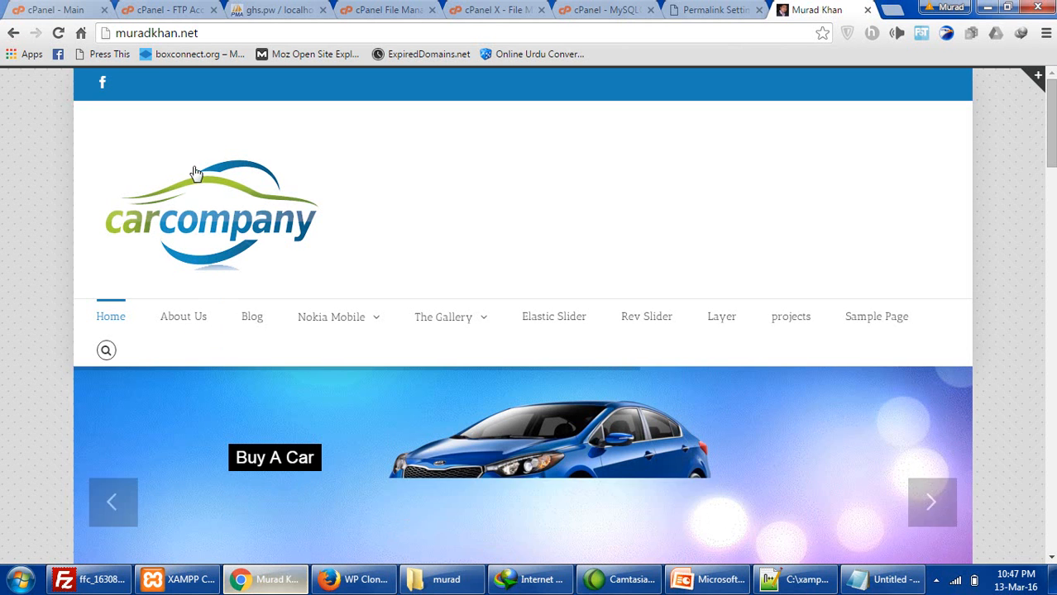
- Create a WP Clone backup of ghs.pw, yielding a successful 52.48 MB backup file
left_click(610, 10)
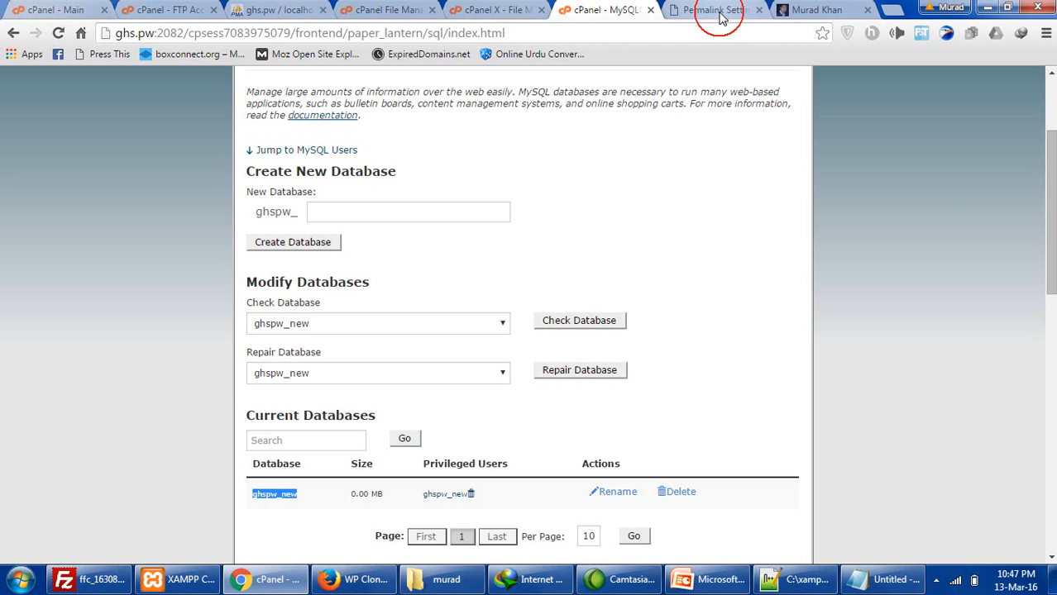
left_click(713, 12)
left_click(798, 10)
left_click(753, 8)
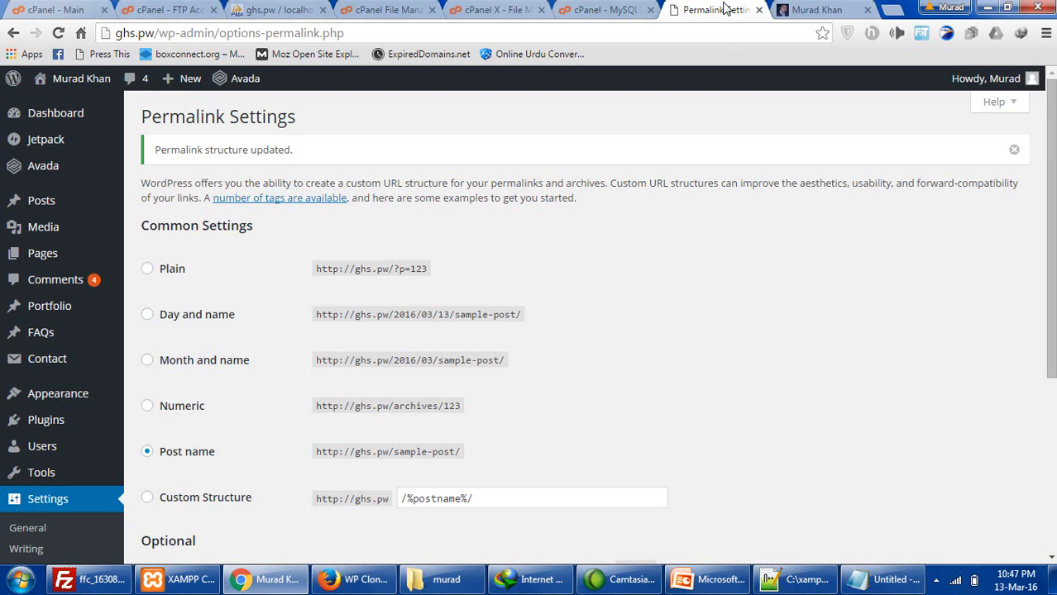
left_click(135, 32)
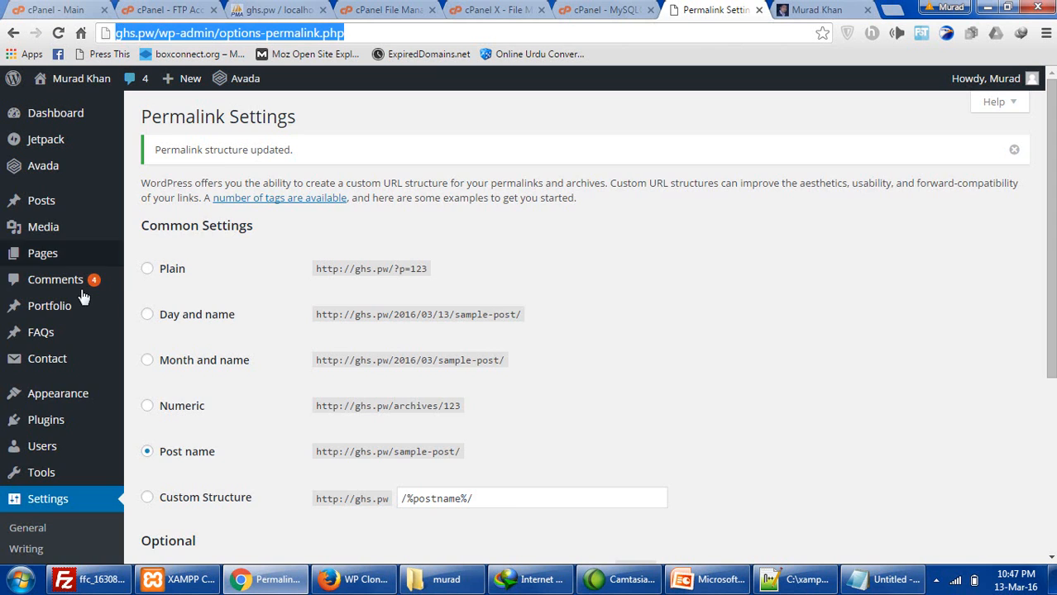
scroll(91, 348, "down", 3)
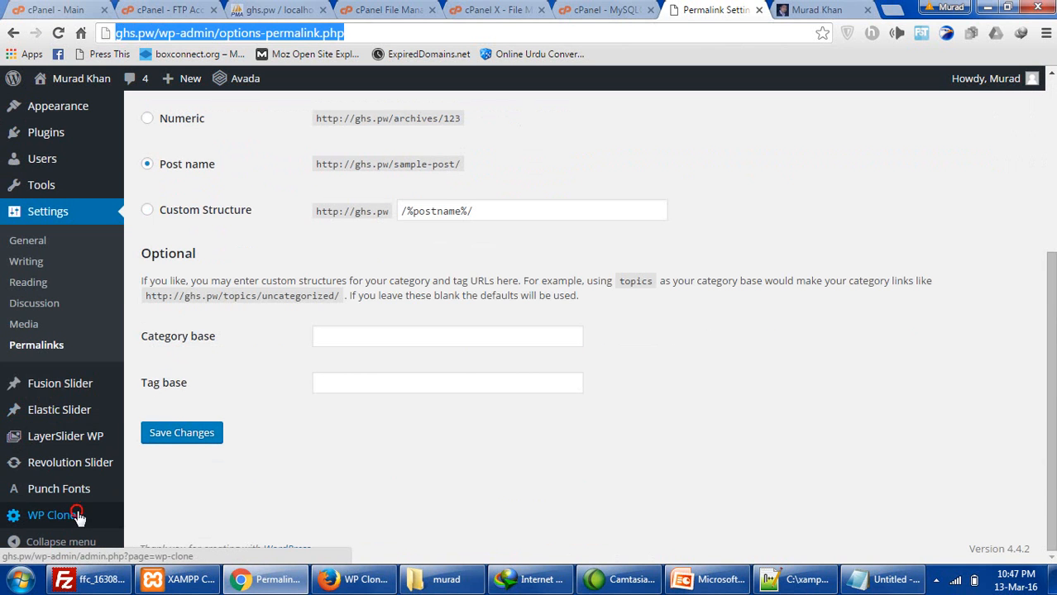
left_click(76, 514)
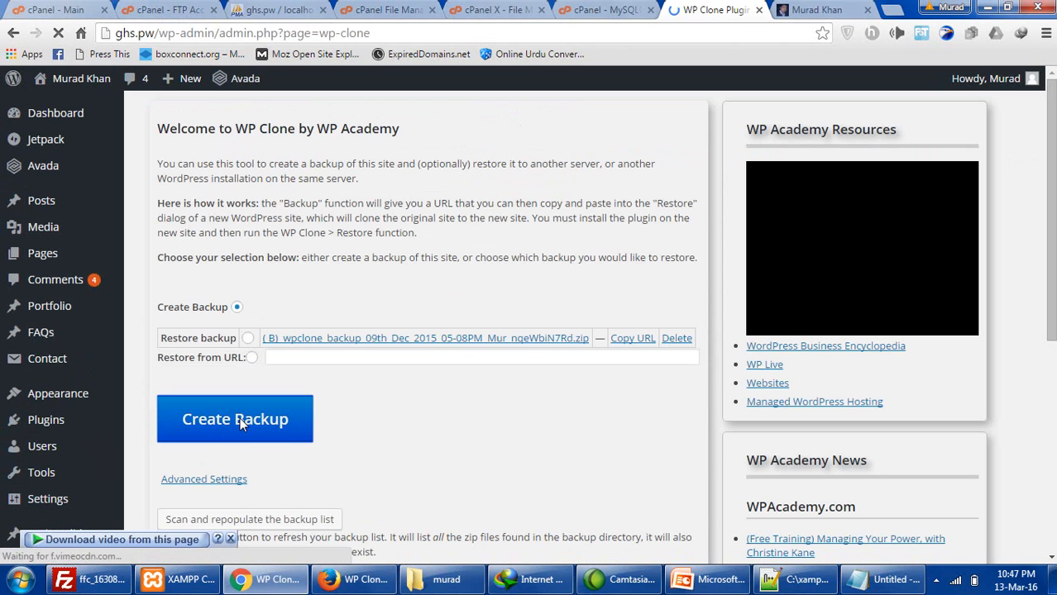
left_click(240, 424)
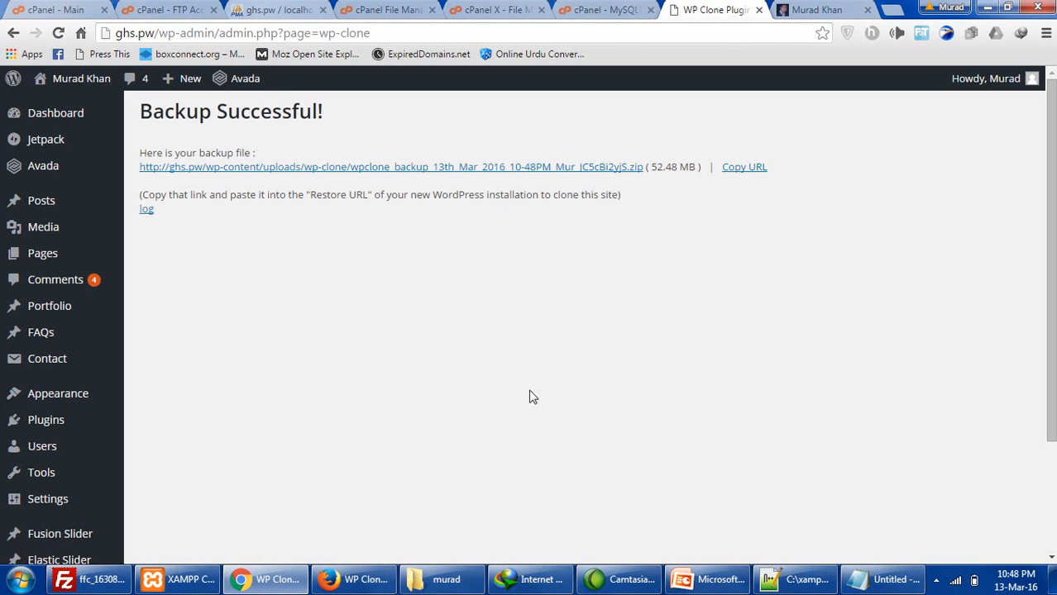
left_click(348, 583)
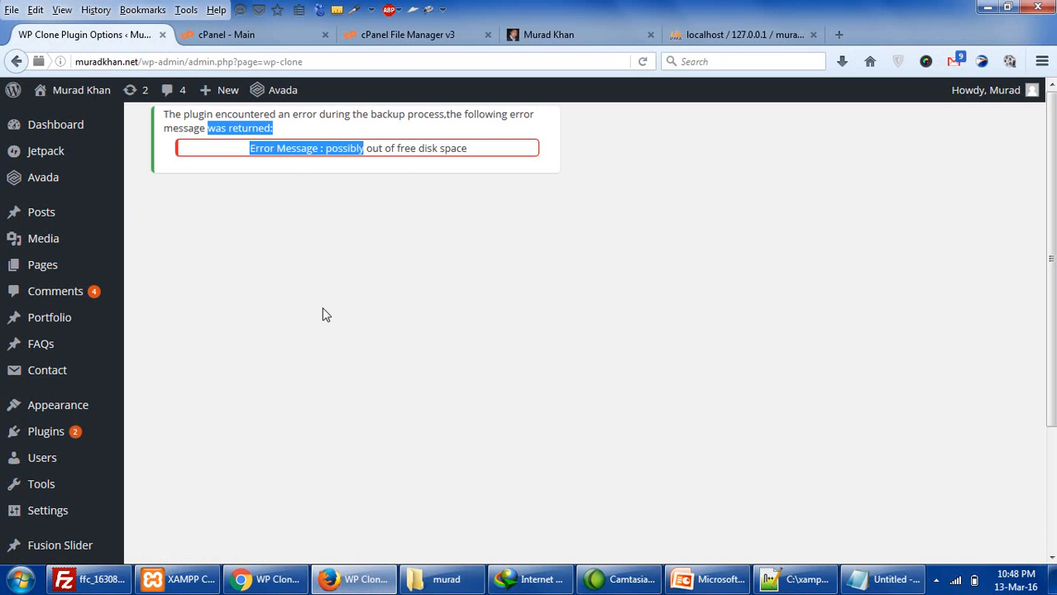
left_click(289, 31)
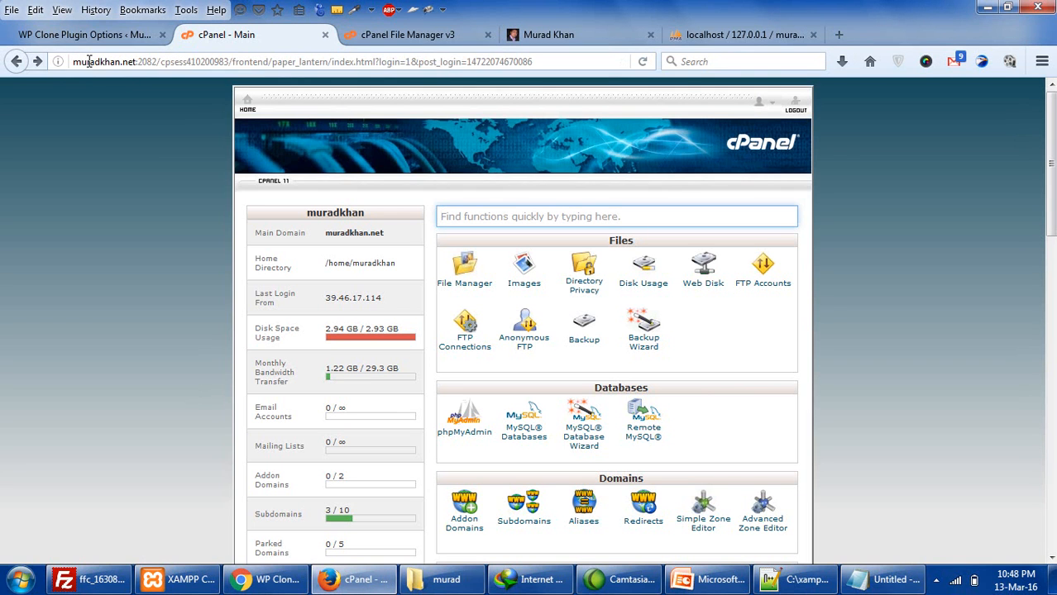
left_click(643, 61)
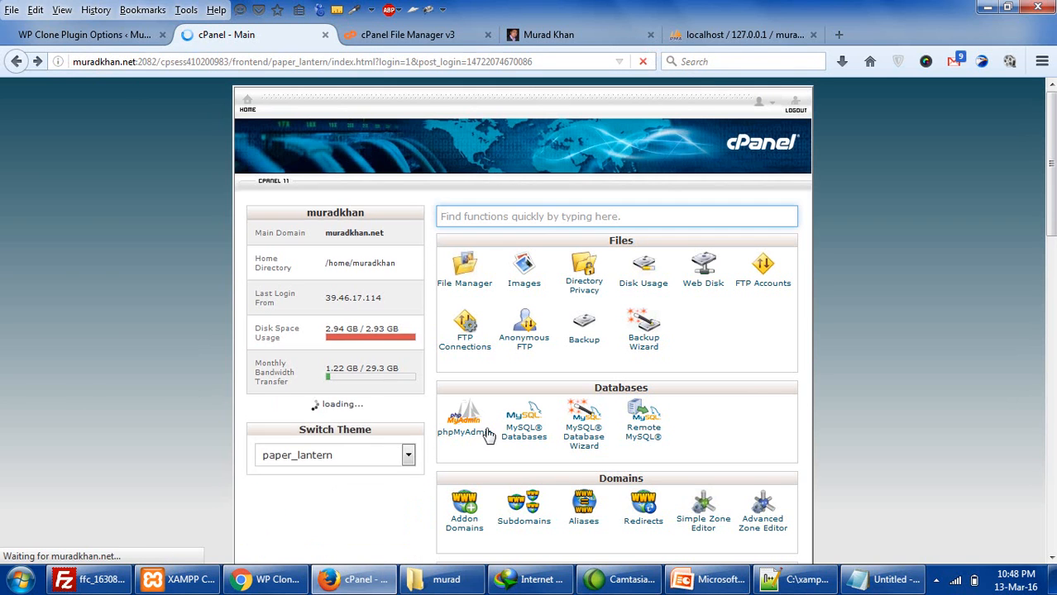
left_click_drag(333, 329, 360, 329)
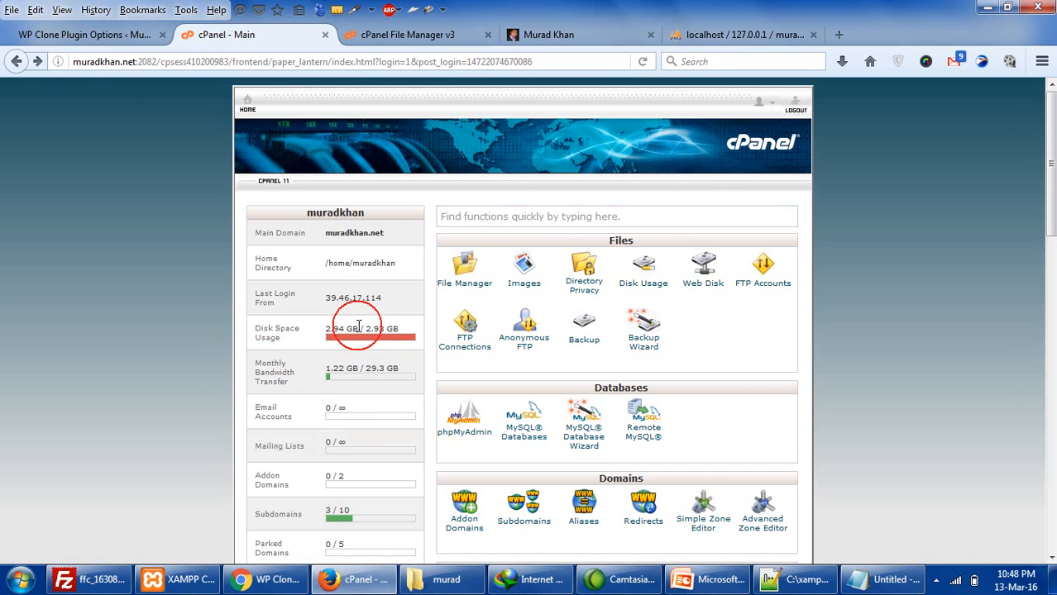
left_click(364, 579)
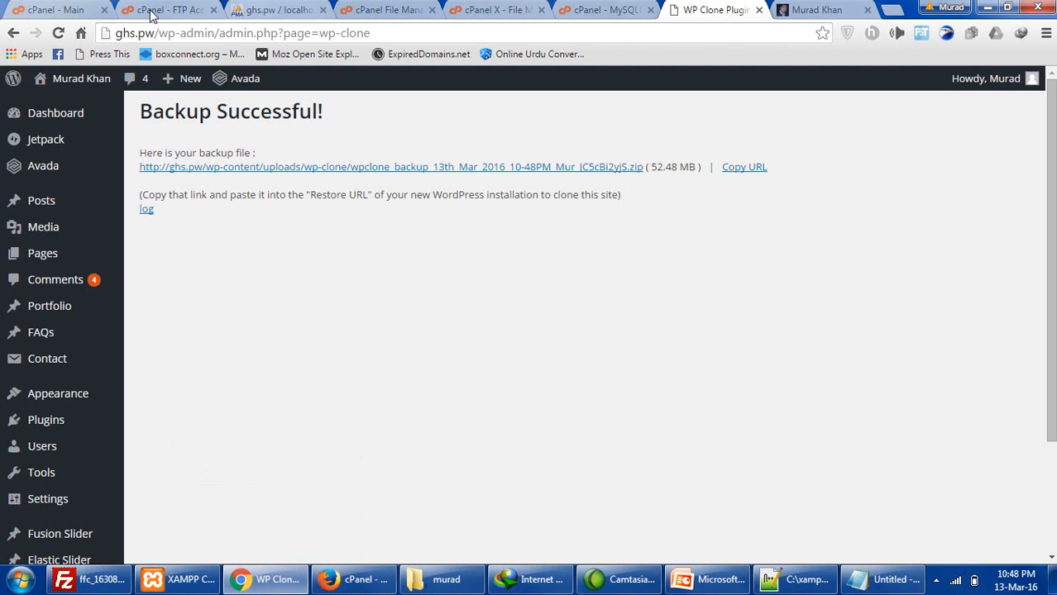
left_click(50, 9)
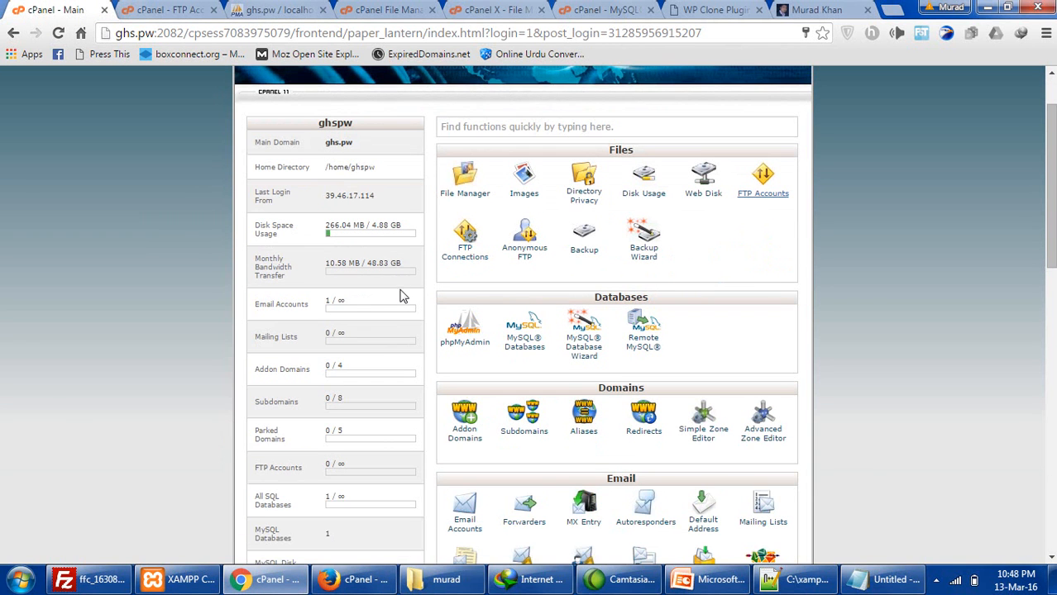
- Open cPanel's QuickInstall and Subdomains pages in new tabs
scroll(429, 276, "down", 1)
scroll(429, 275, "down", 2)
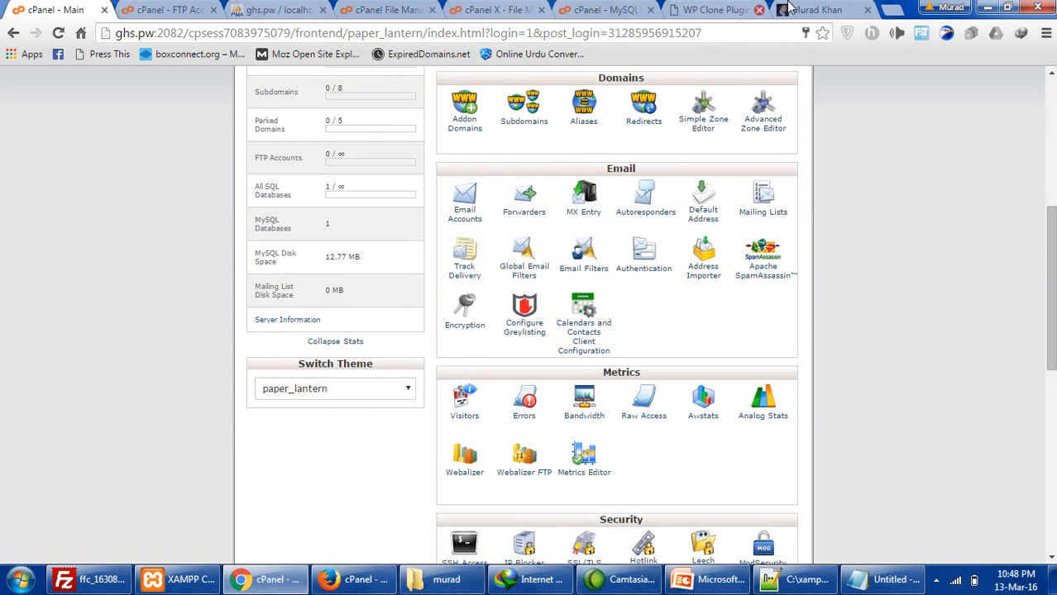
scroll(451, 405, "down", 2)
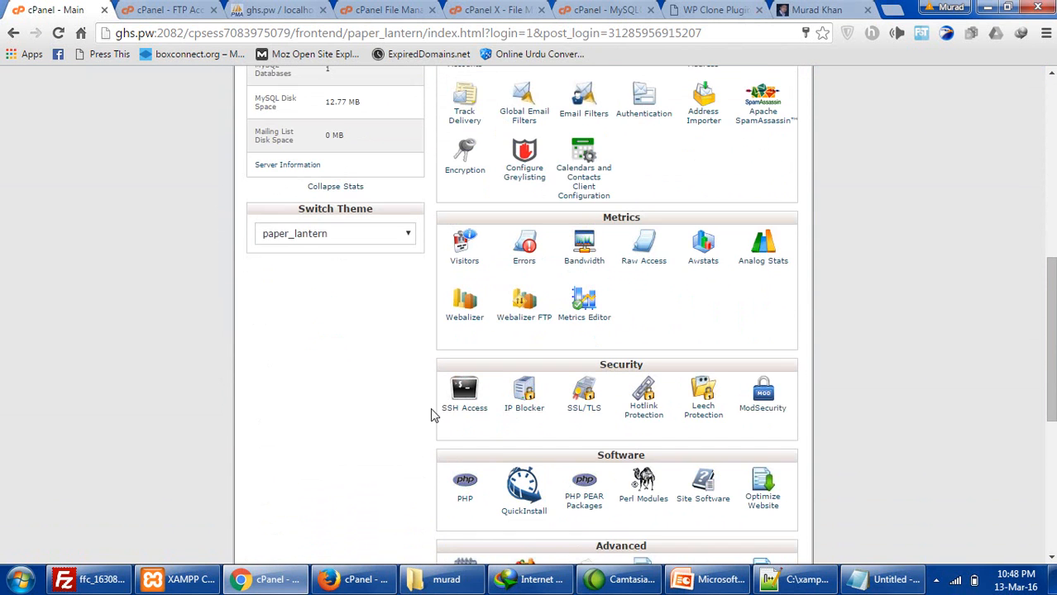
scroll(438, 438, "down", 1)
left_click(514, 434)
right_click(514, 434)
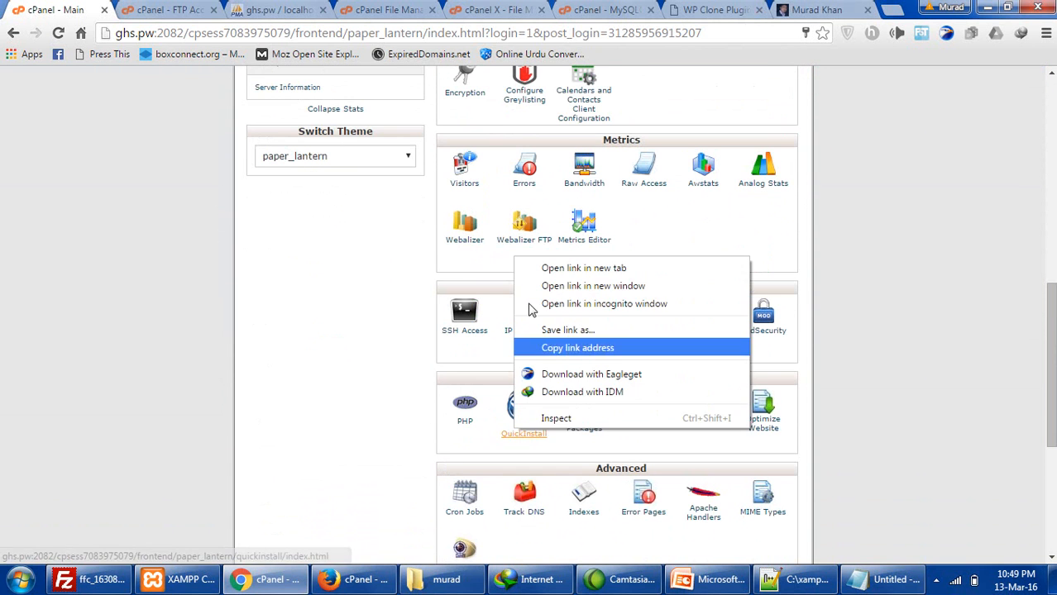
left_click(566, 265)
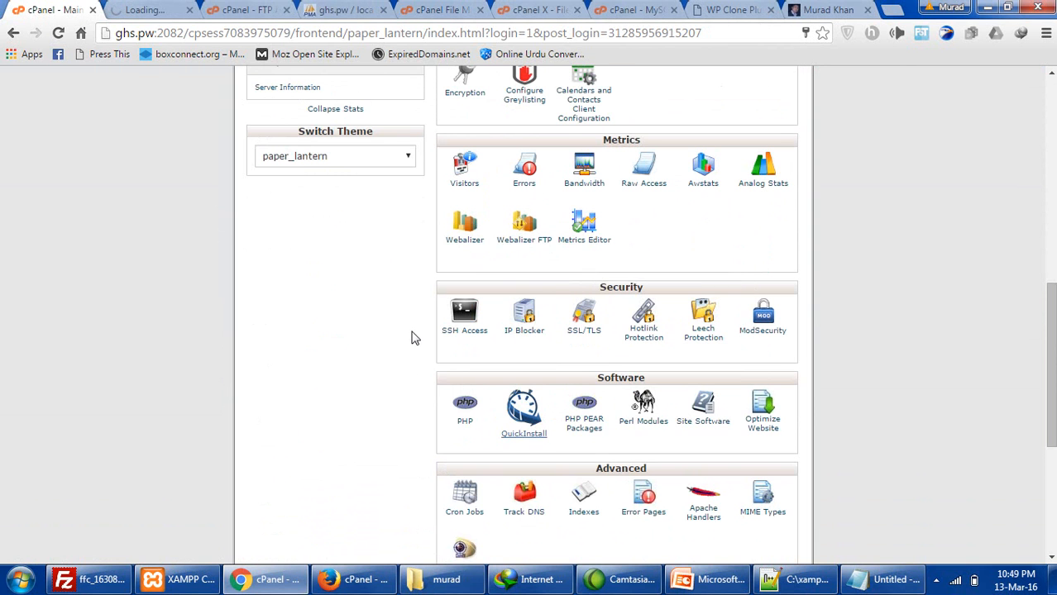
scroll(413, 338, "up", 4)
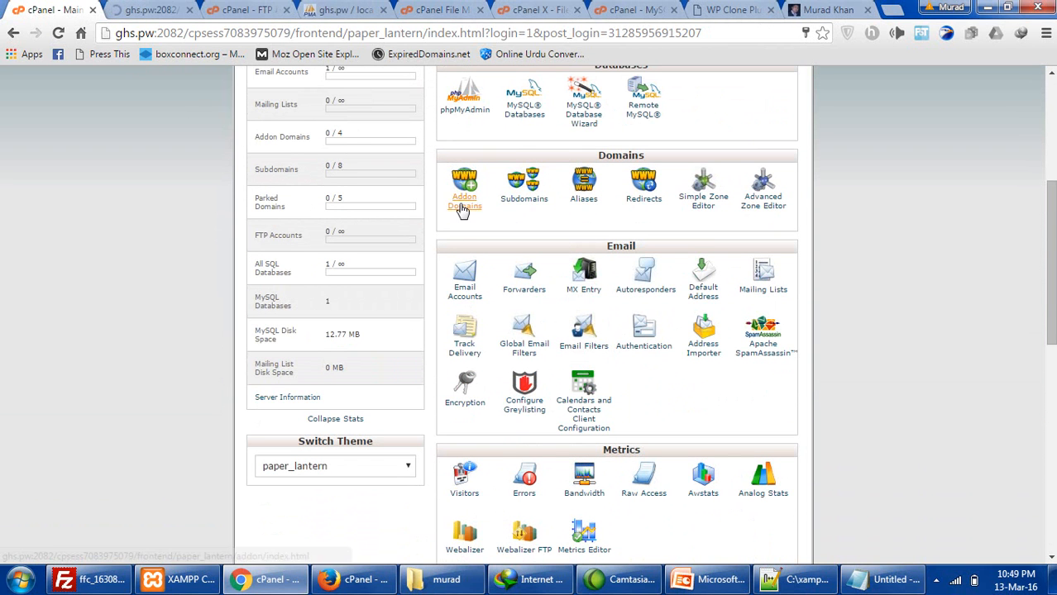
right_click(542, 213)
left_click(543, 213)
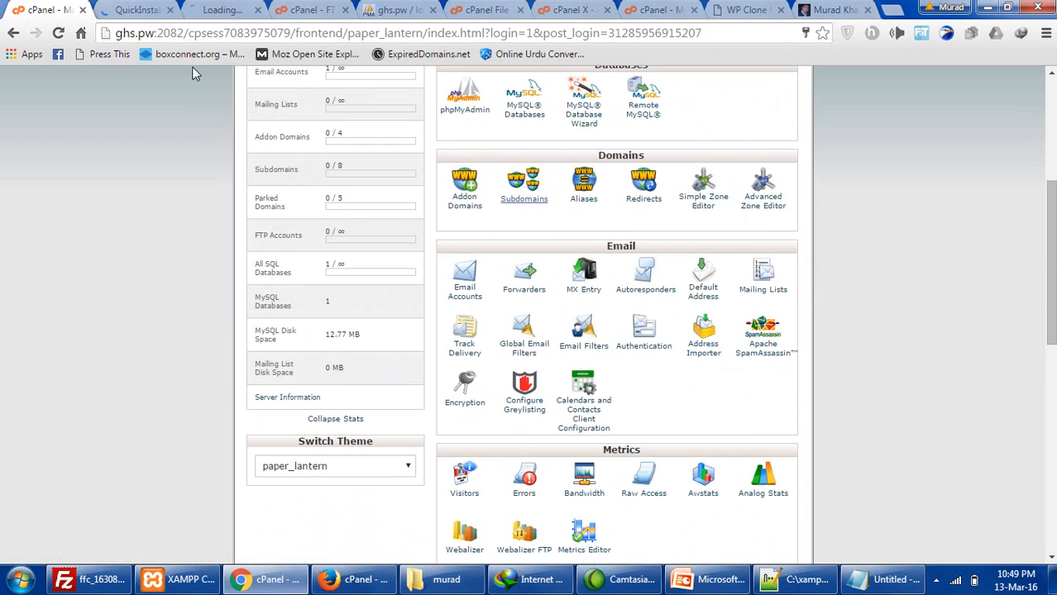
left_click(207, 14)
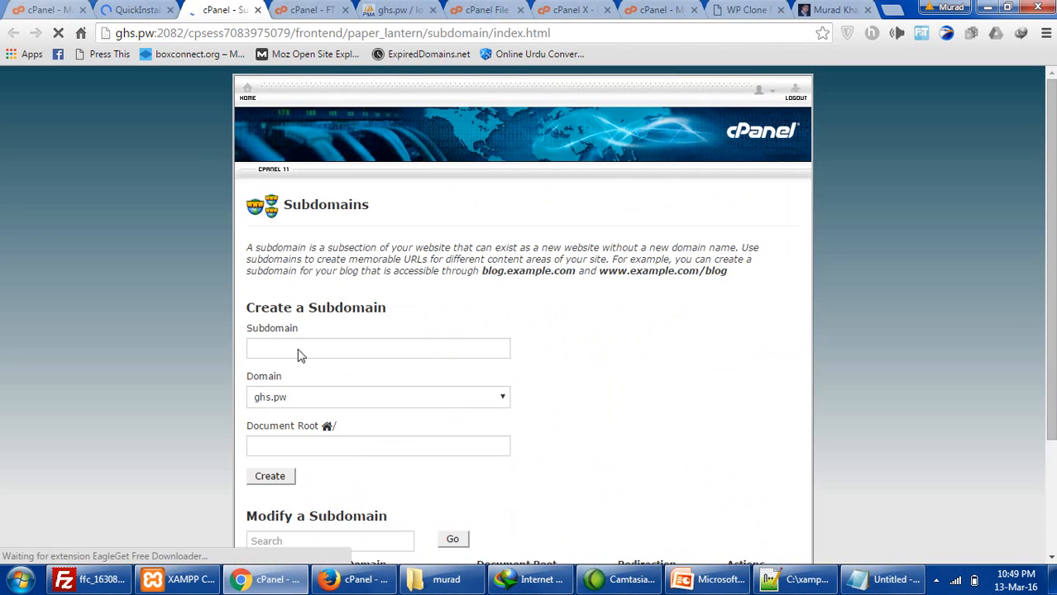
- Create subdomain murad with document root public_html/murad and open murad.ghs.pw
left_click(305, 351)
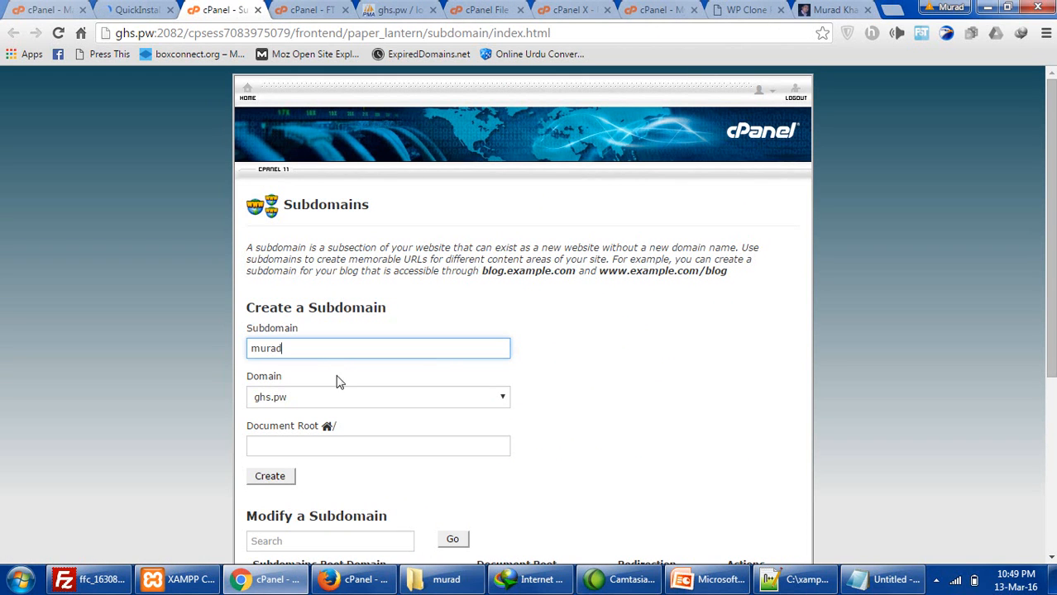
left_click(307, 448)
left_click(275, 481)
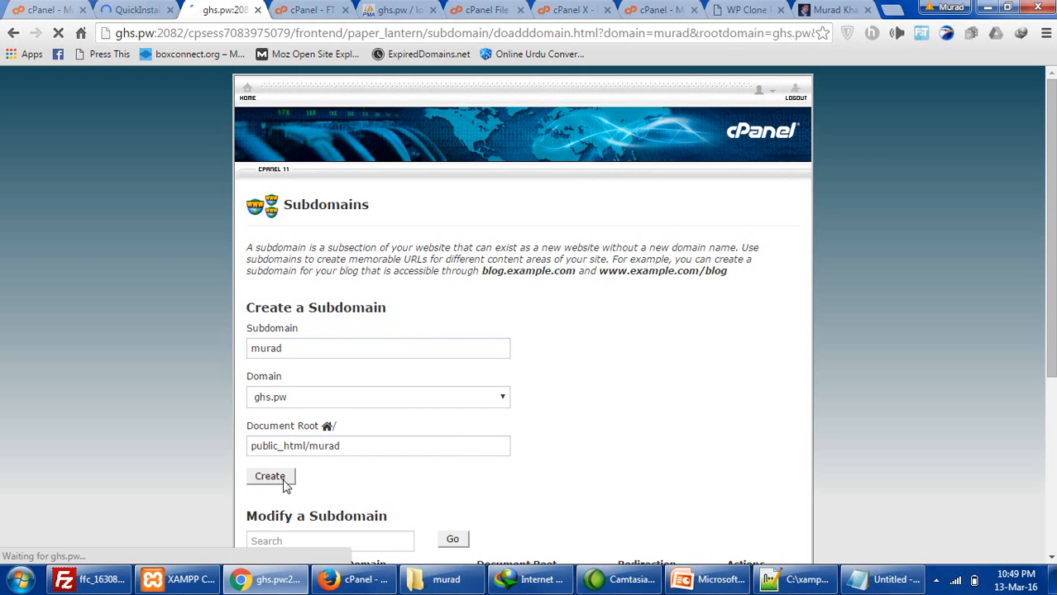
left_click_drag(339, 257, 407, 256)
right_click(406, 257)
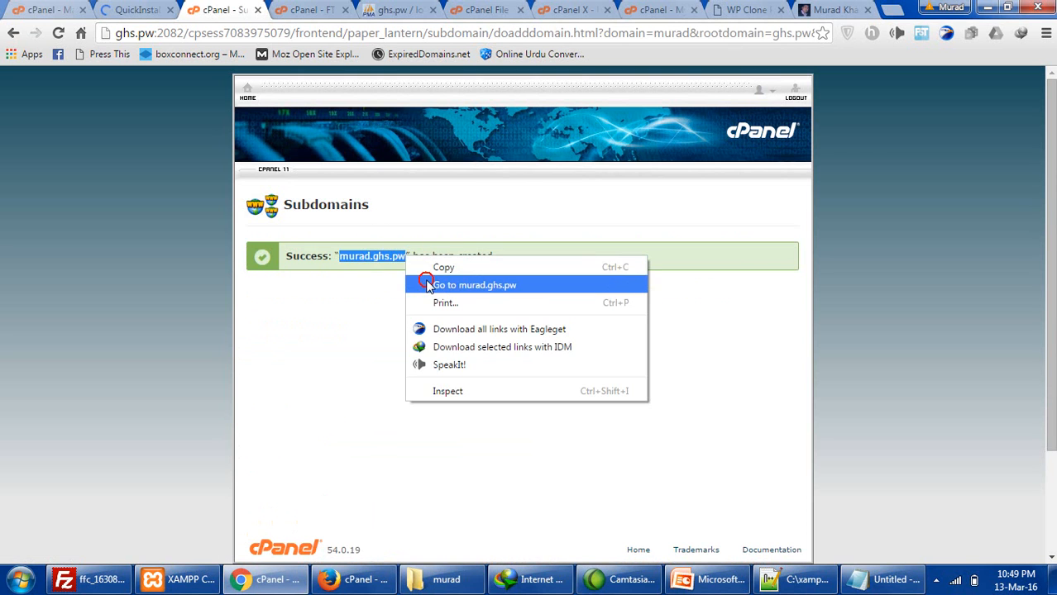
left_click(426, 283)
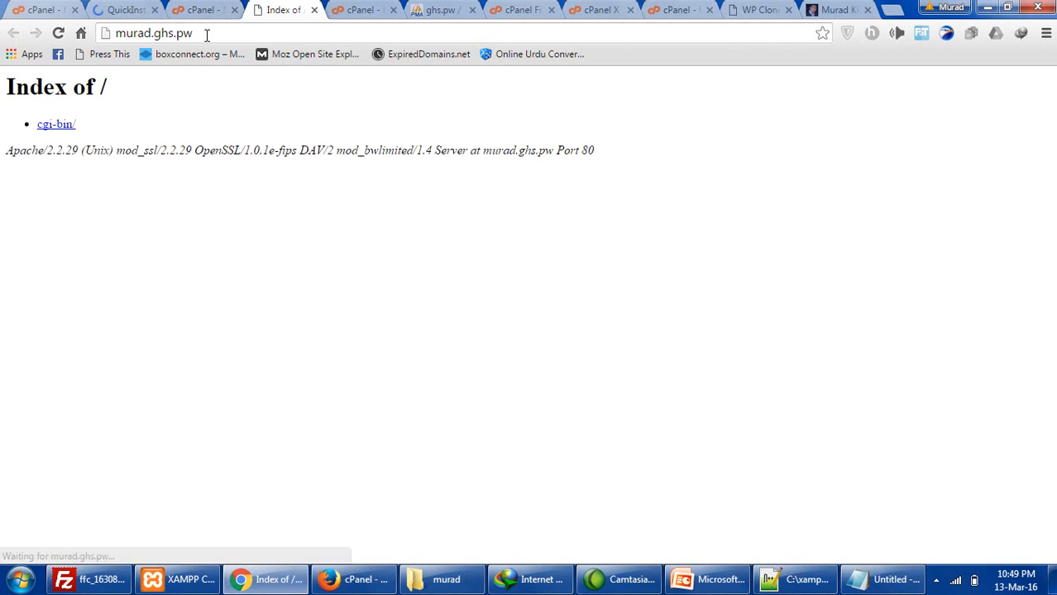
left_click(129, 9)
- Start the WordPress installer for domain murad.ghs.pw with a blank install path
scroll(413, 297, "down", 7)
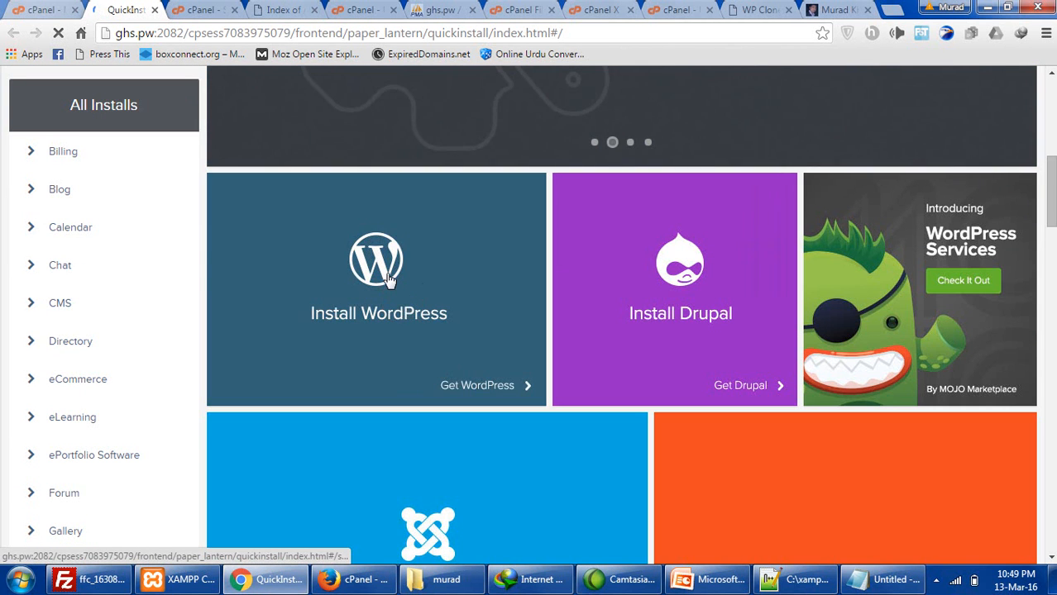
left_click(388, 280)
scroll(429, 369, "down", 2)
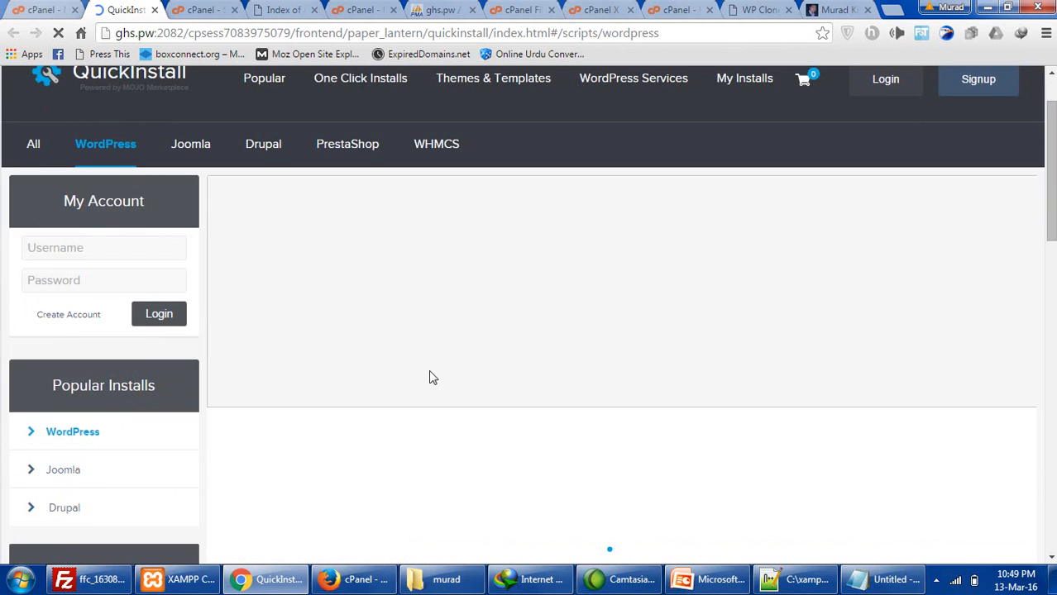
scroll(429, 370, "down", 5)
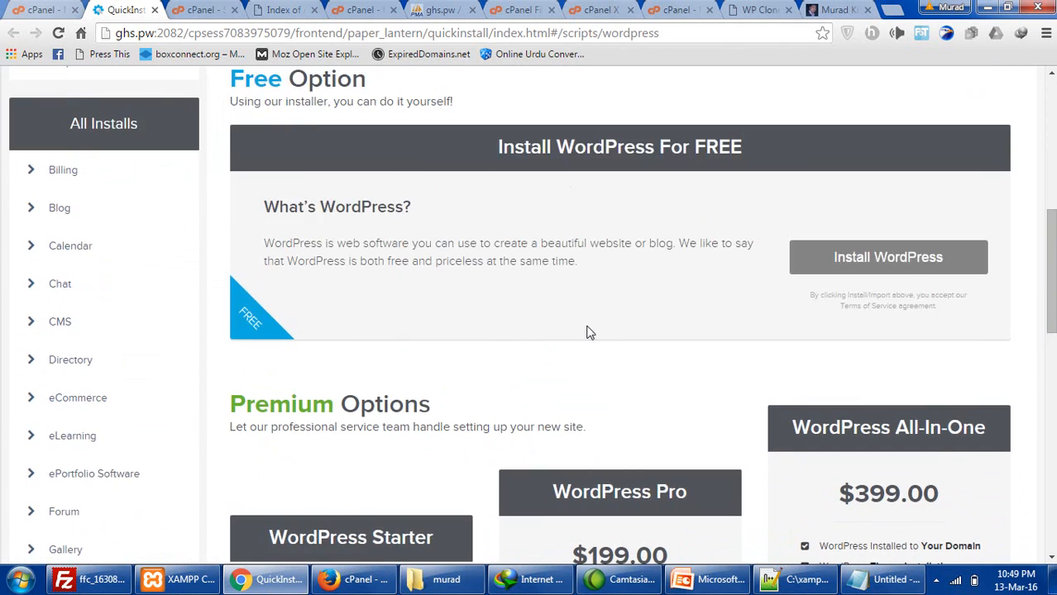
scroll(590, 333, "up", 2)
left_click(873, 407)
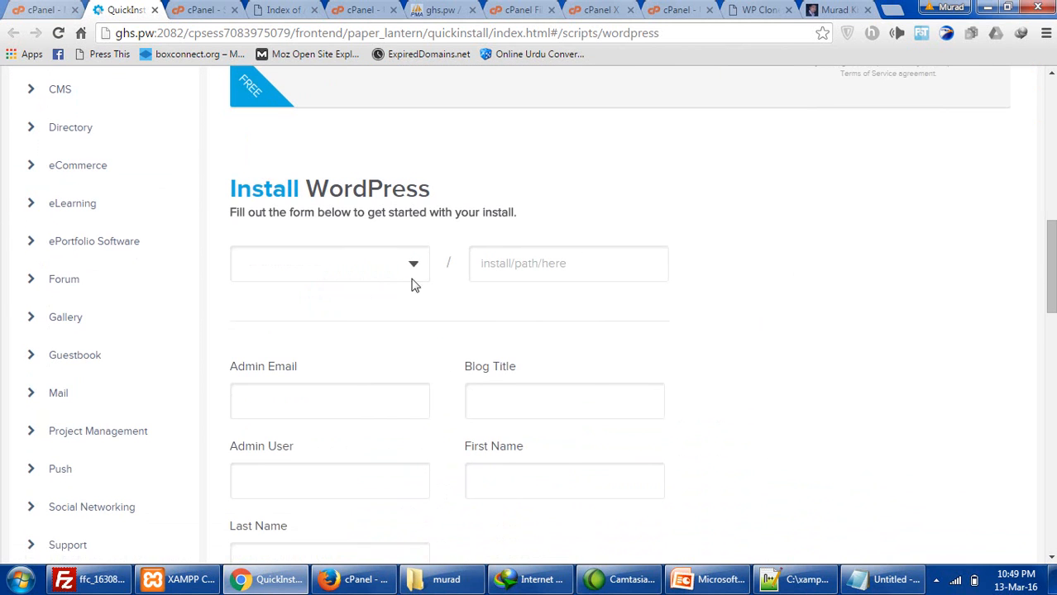
left_click(416, 263)
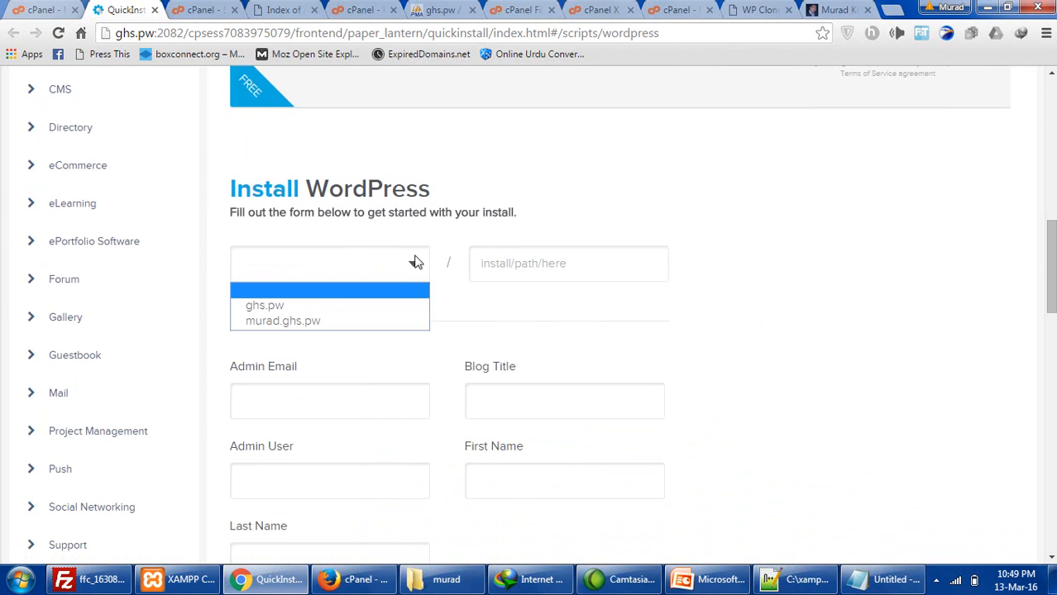
left_click(342, 322)
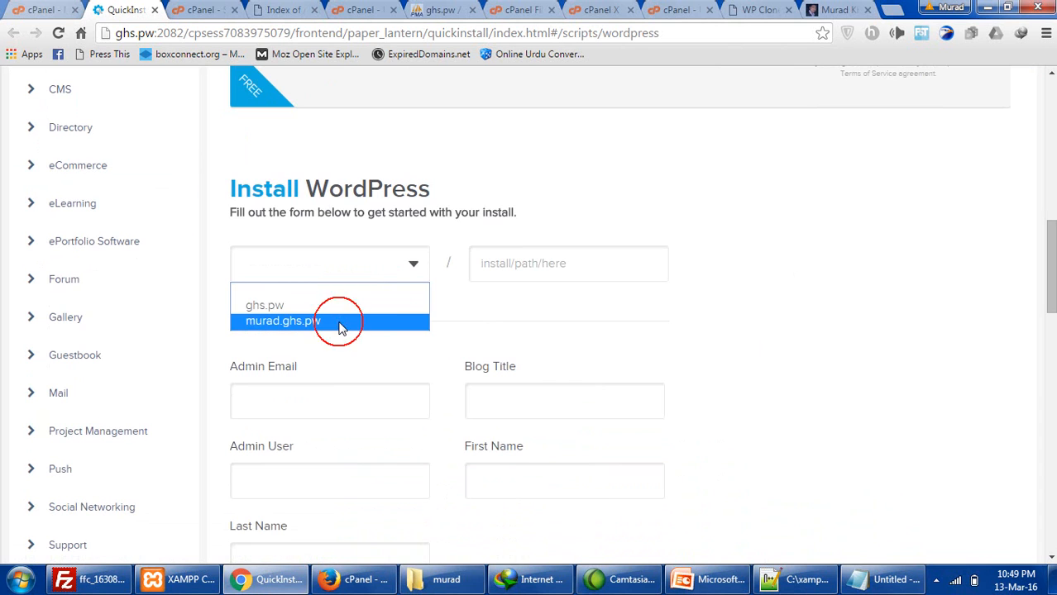
scroll(446, 301, "down", 1)
left_click(506, 188)
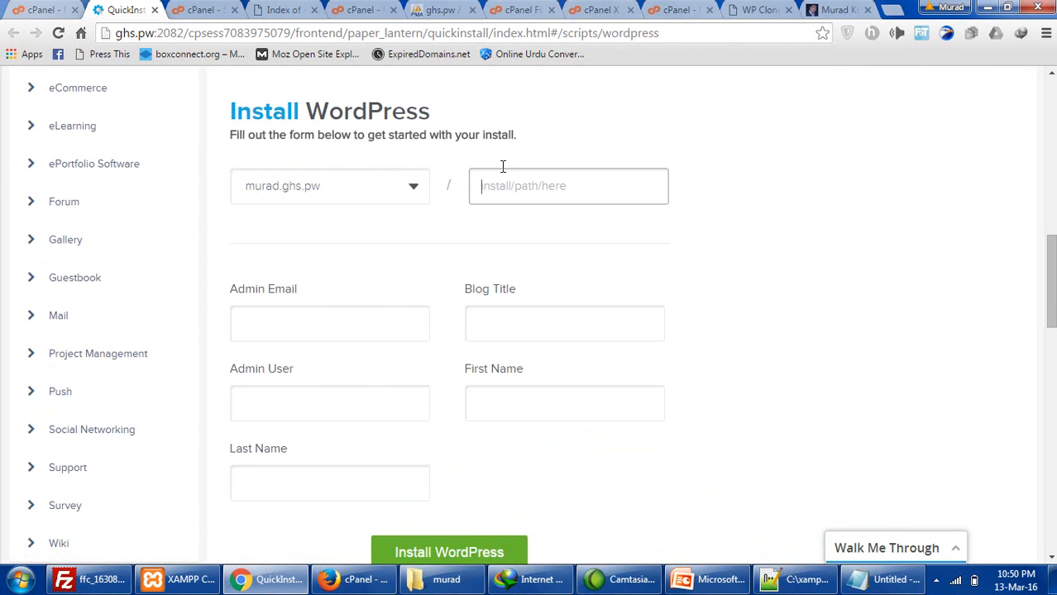
left_click(405, 297)
left_click(500, 186)
- Enter the admin e-mail, blog title 'Murad' and admin user 'admin', then install WordPress
left_click(373, 326)
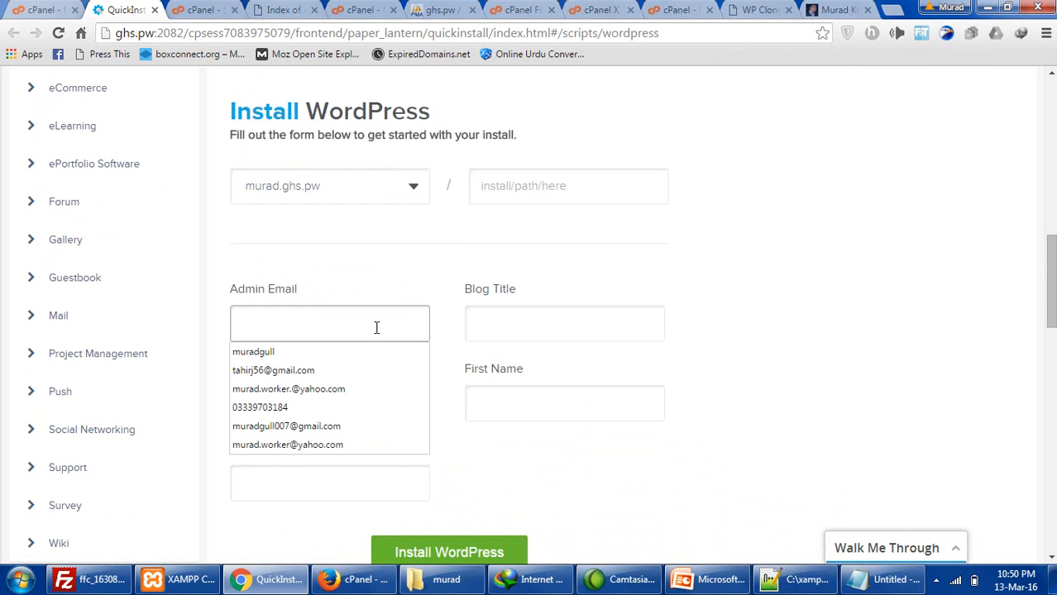
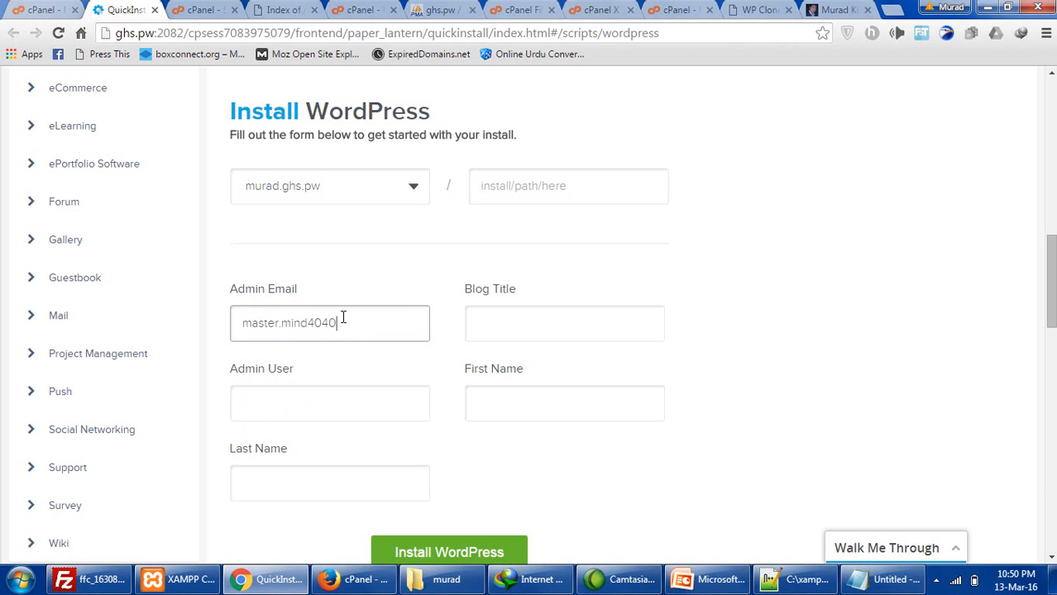
key("Tab")
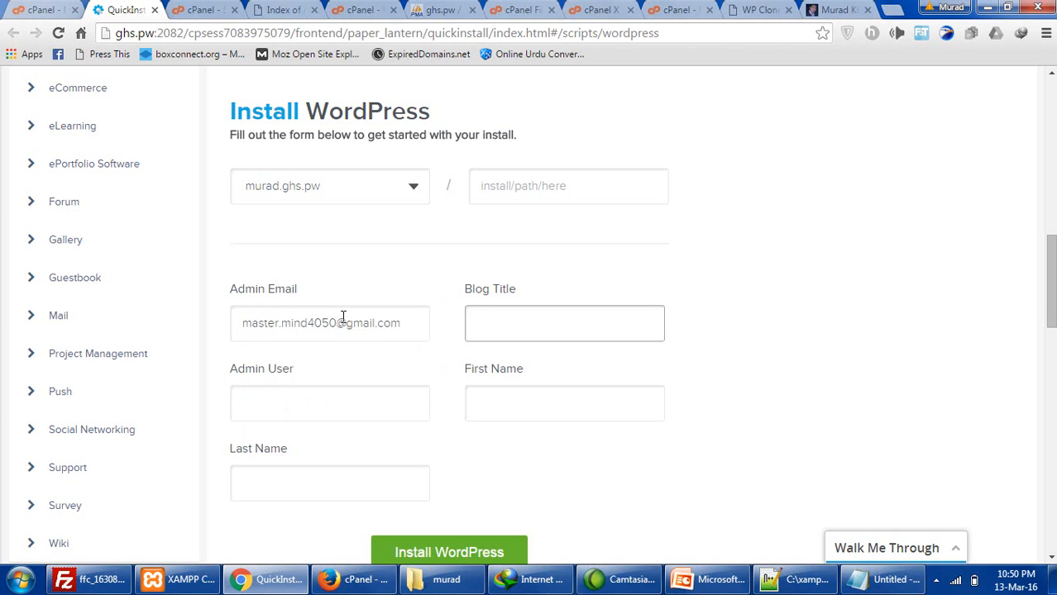
type("Murad")
key("Tab")
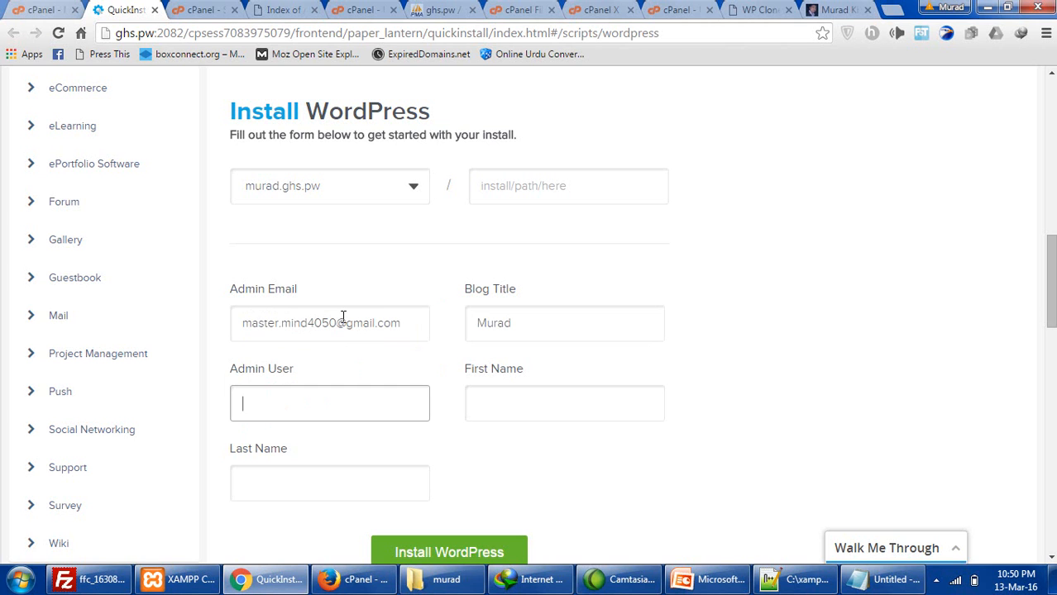
type("admin")
key("Tab")
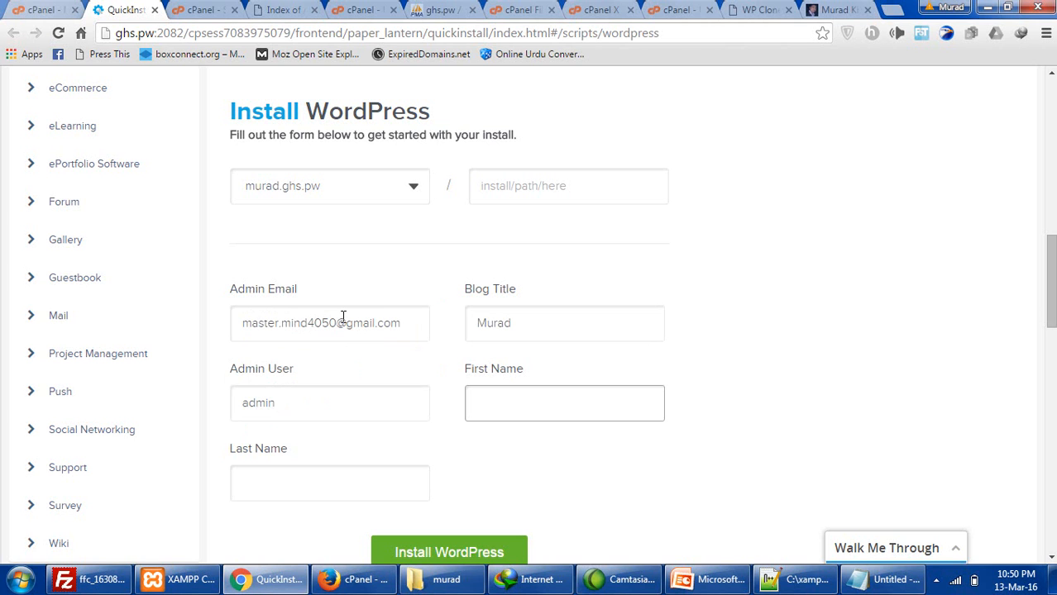
key("Tab")
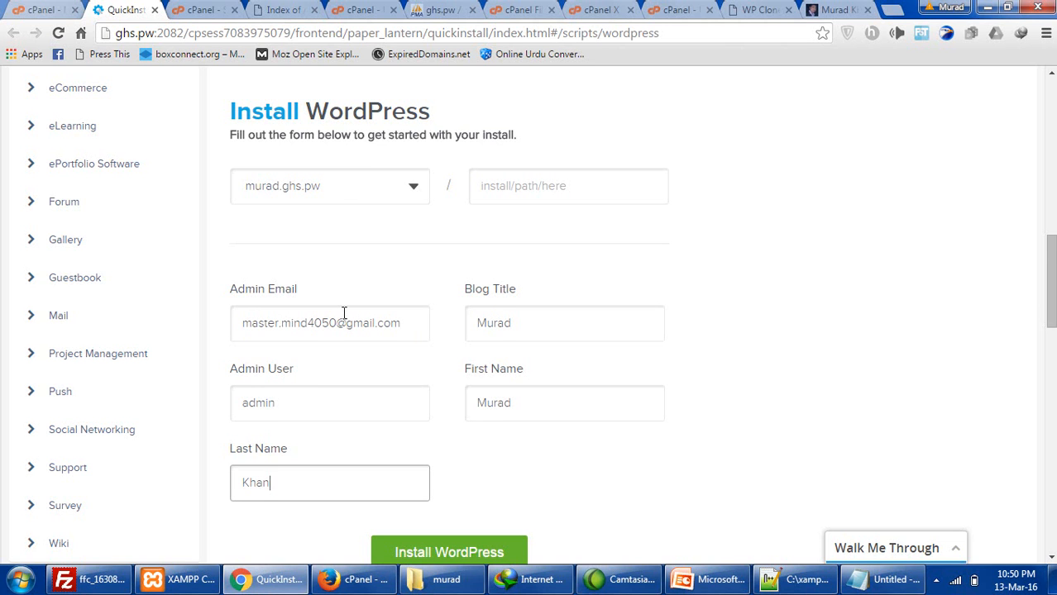
scroll(346, 313, "down", 1)
left_click(460, 477)
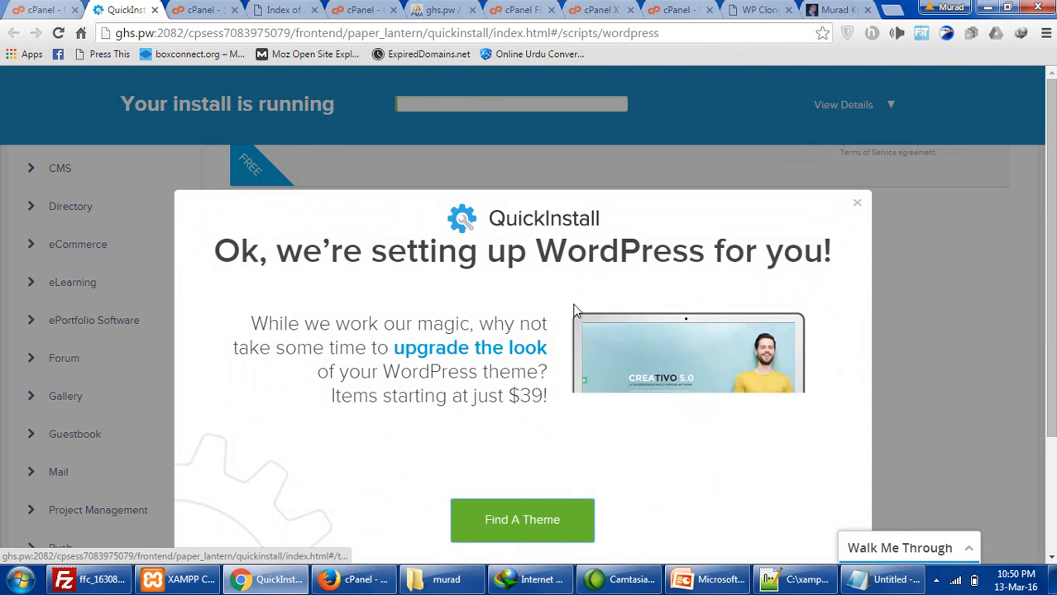
- View the finished install's wp-admin credentials and reload the murad.ghs.pw page
left_click(857, 204)
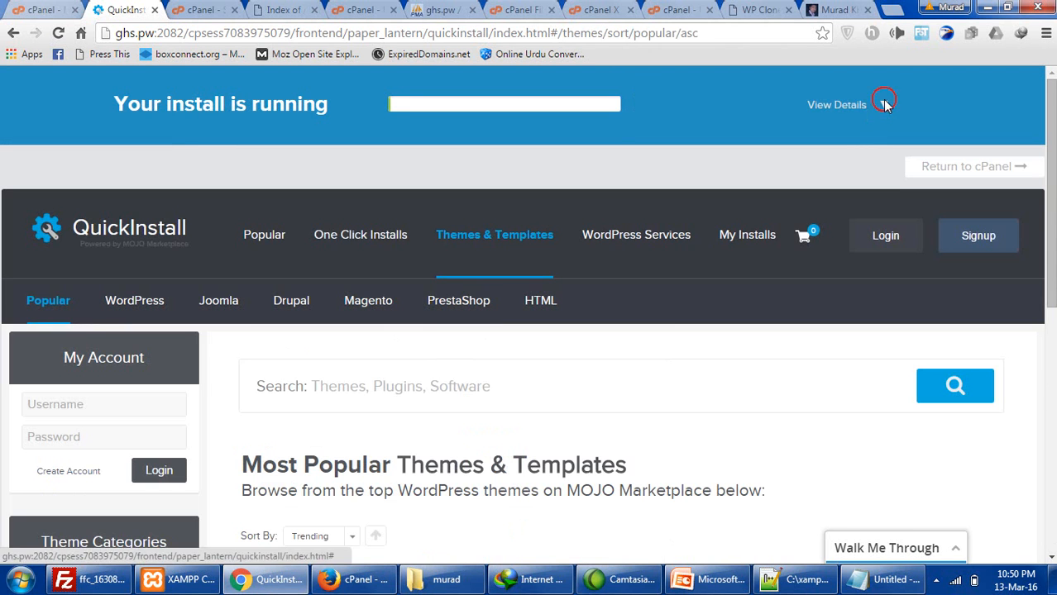
left_click(885, 105)
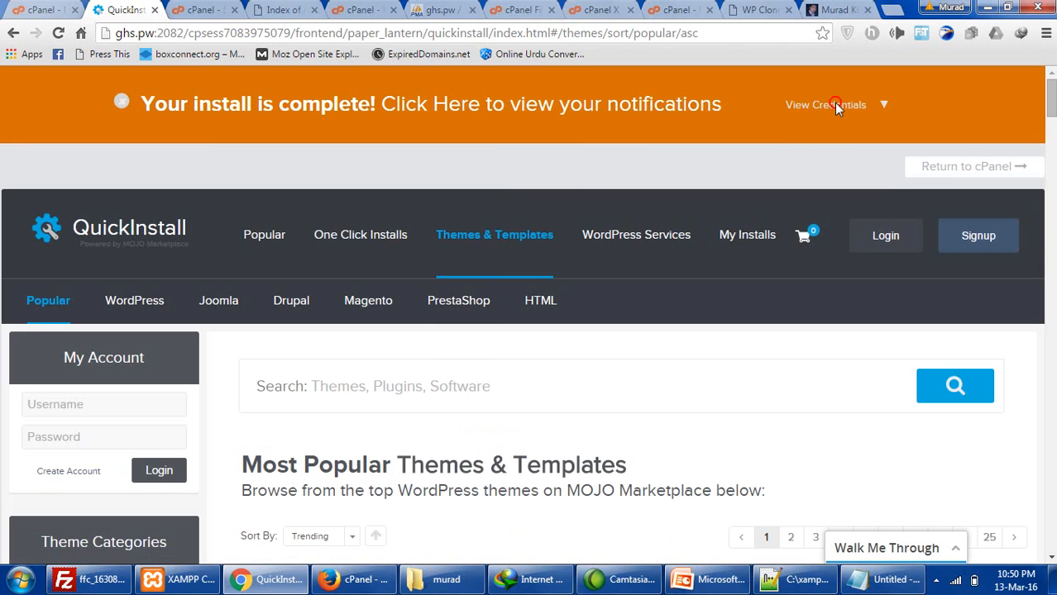
left_click(836, 107)
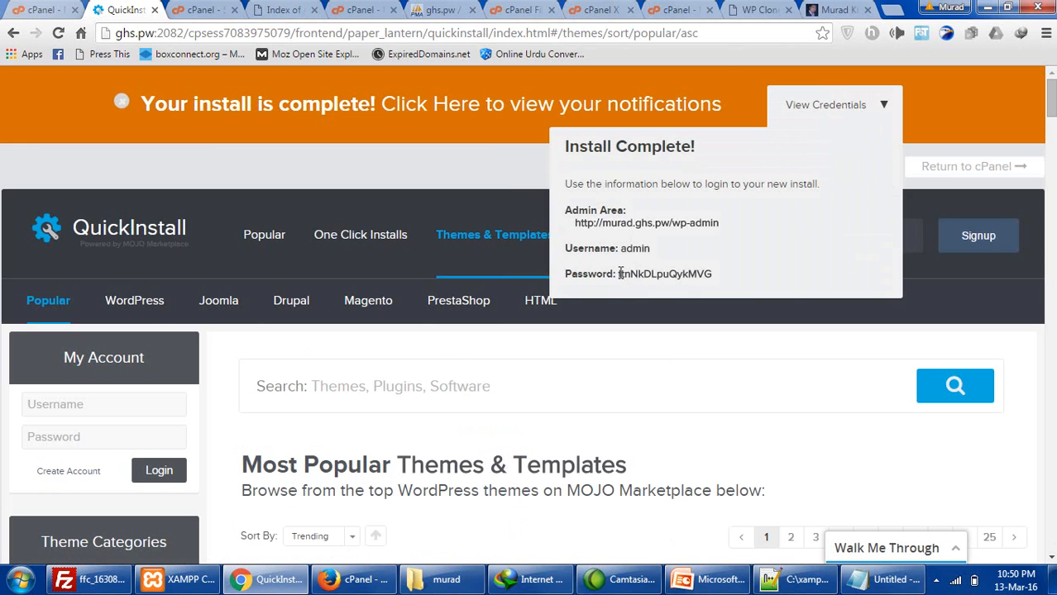
left_click(644, 224)
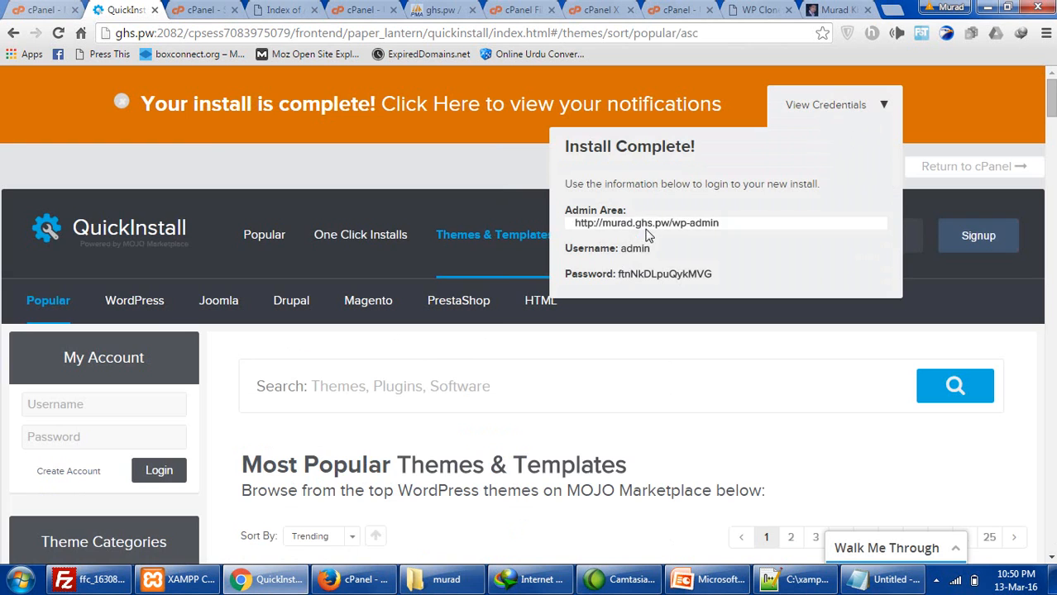
left_click(331, 10)
left_click(58, 34)
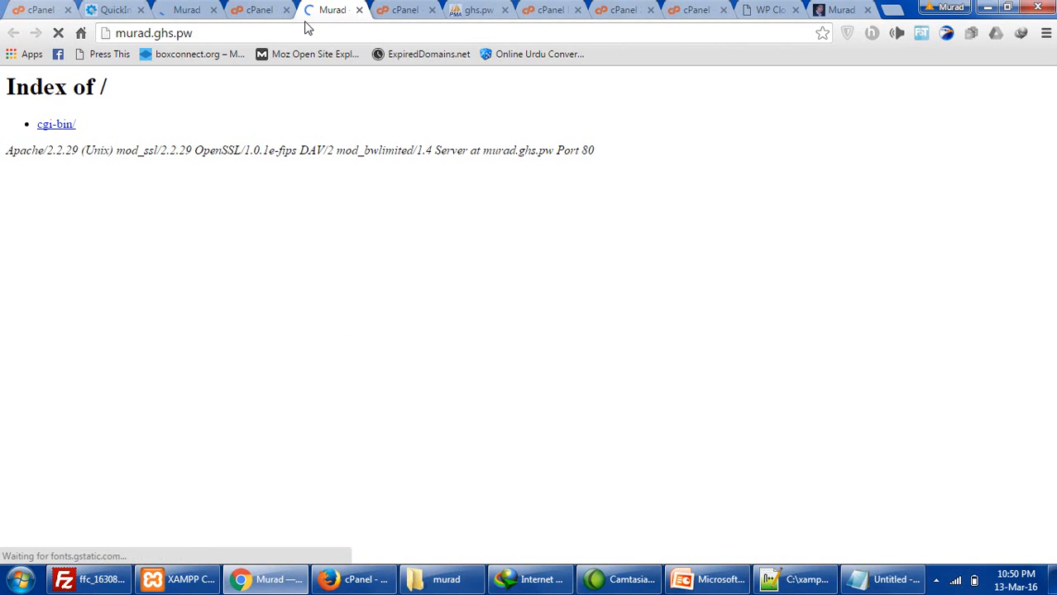
- Check the Website Coming Soon test page on murad.ghs.pw, then go to Admin Login
scroll(376, 248, "down", 3)
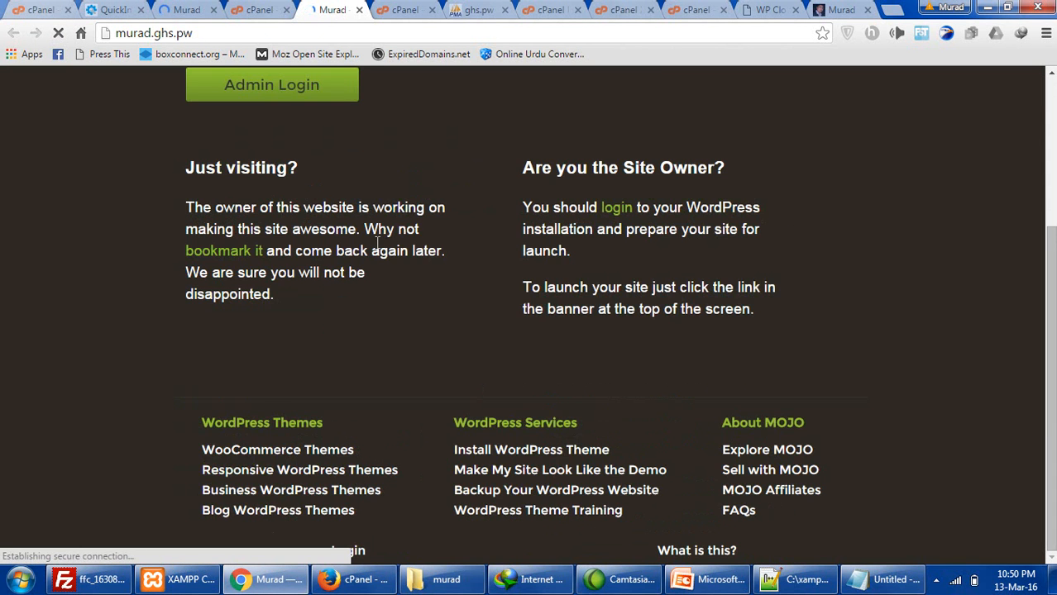
scroll(376, 244, "up", 3)
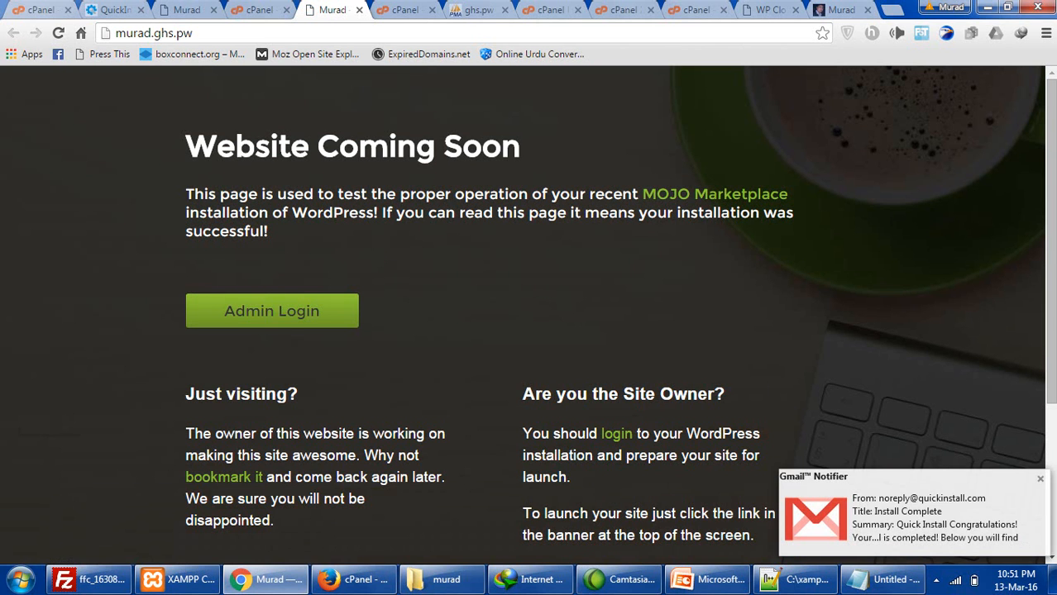
left_click(1039, 481)
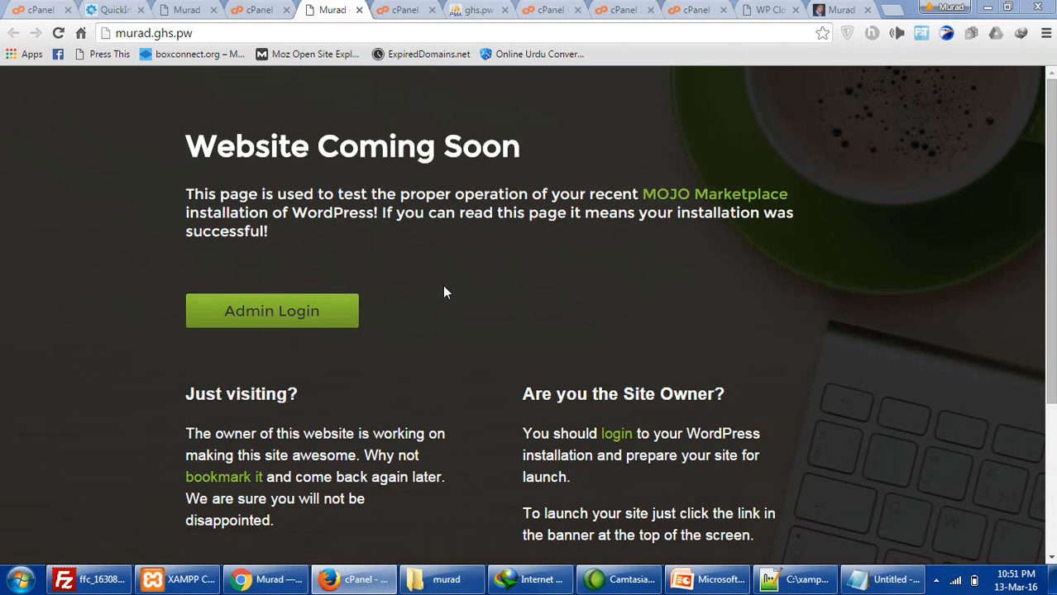
left_click_drag(613, 193, 364, 174)
scroll(438, 314, "down", 3)
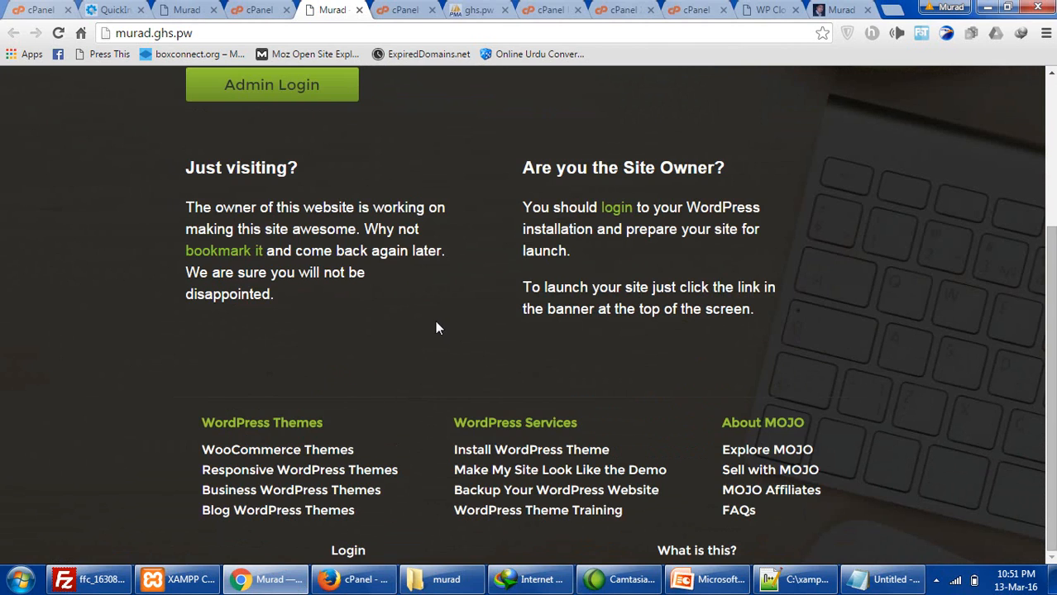
scroll(429, 346, "up", 3)
left_click_drag(389, 146, 562, 146)
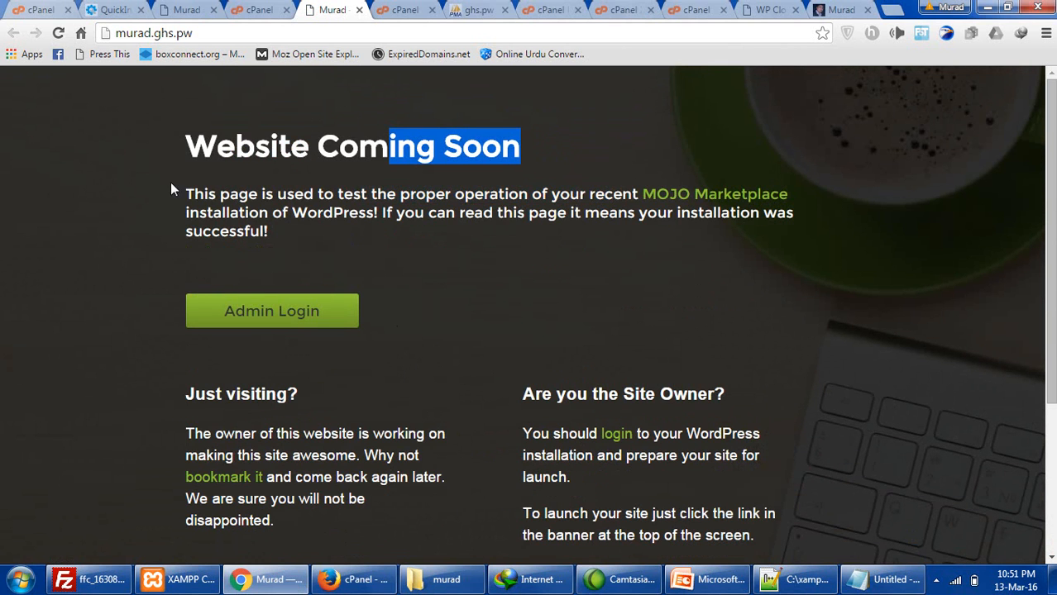
left_click(279, 309)
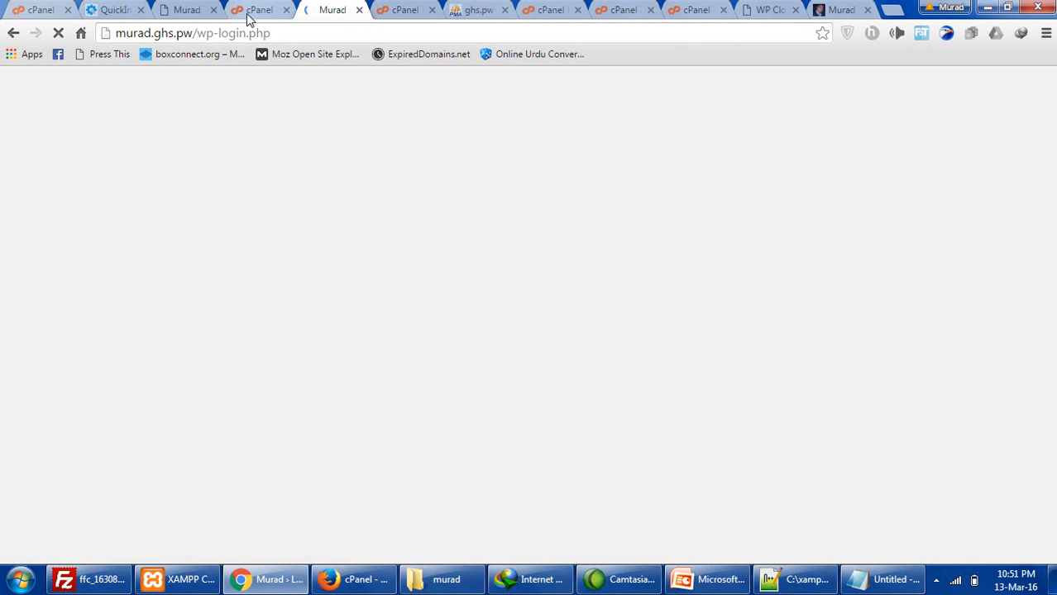
- Copy the subdomain name and the generated admin password from QuickInstall's credentials
left_click(258, 12)
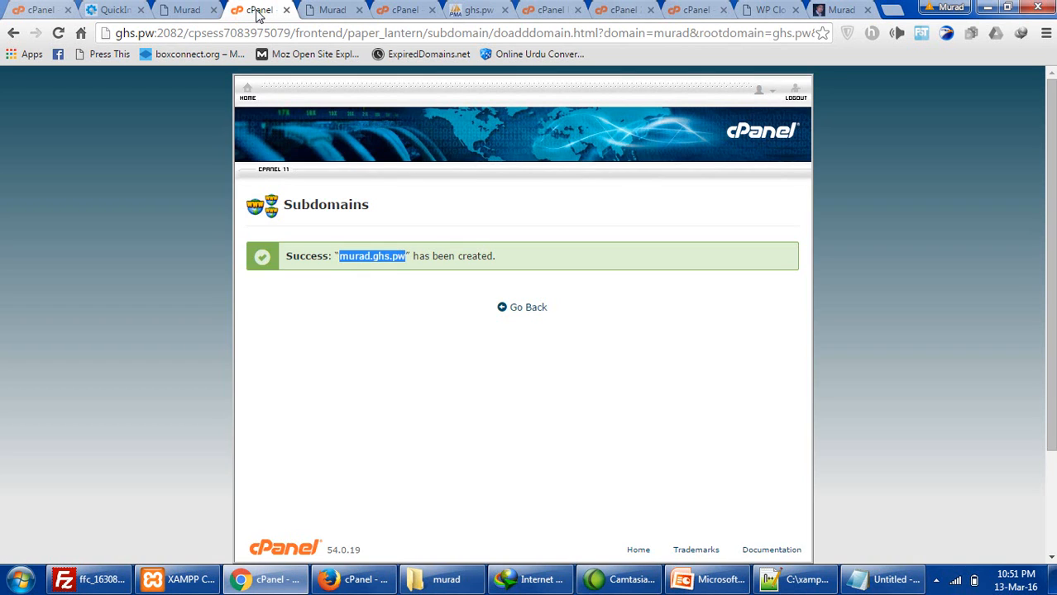
left_click(188, 10)
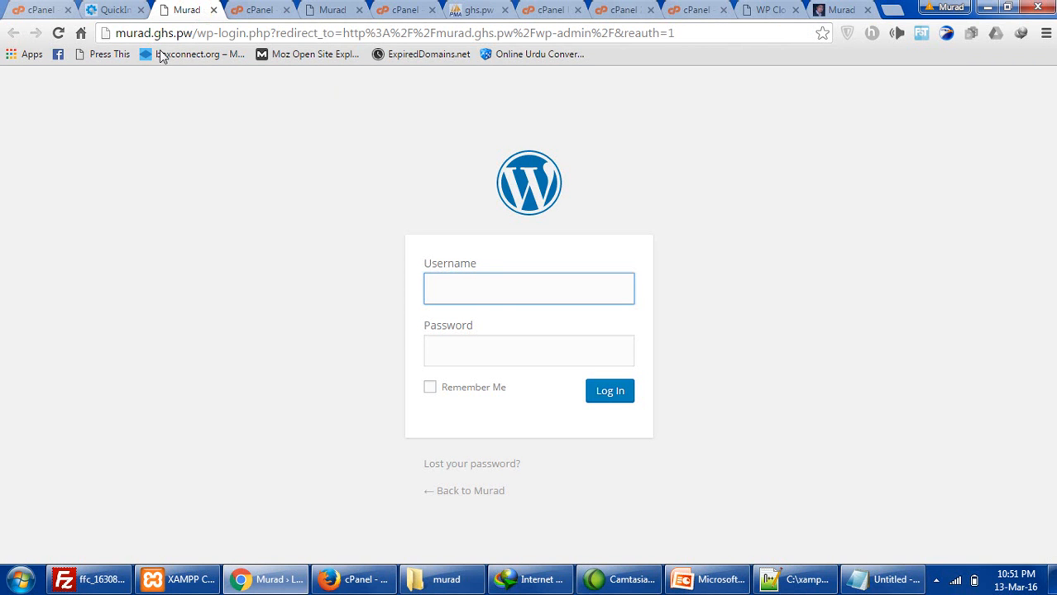
left_click(255, 11)
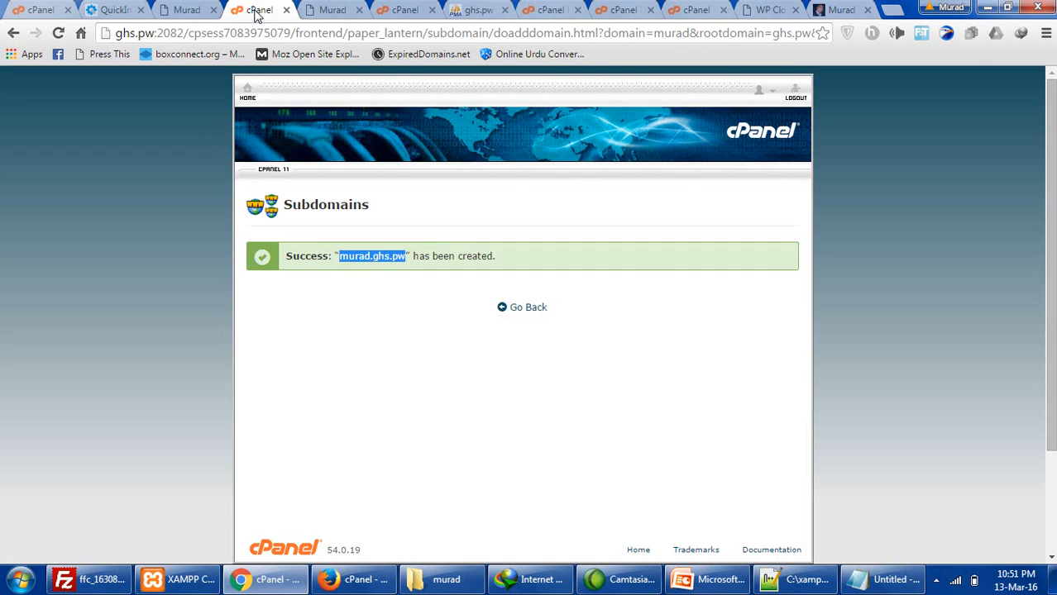
right_click(350, 261)
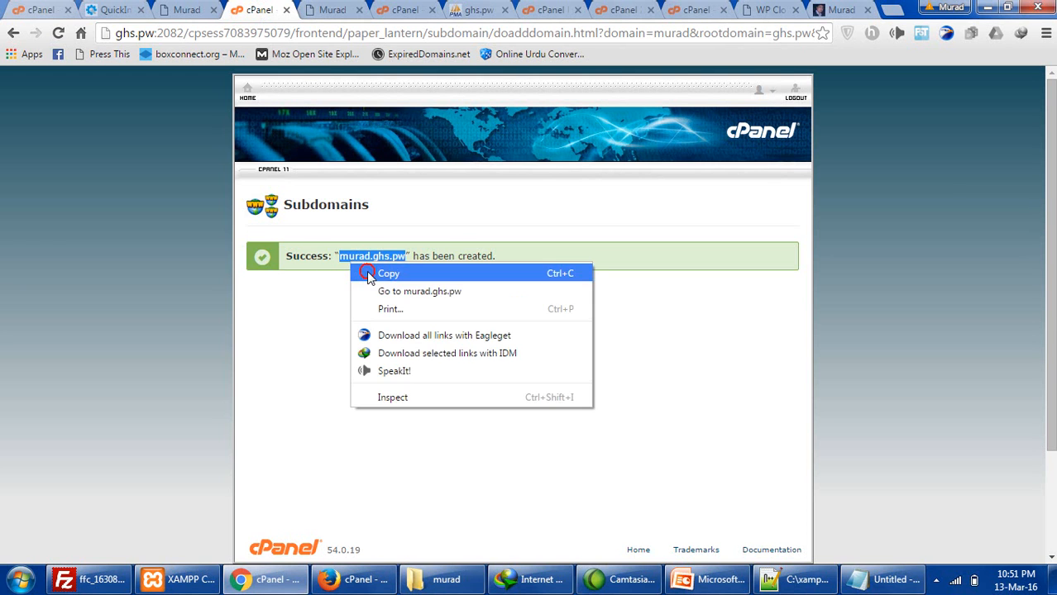
left_click(367, 270)
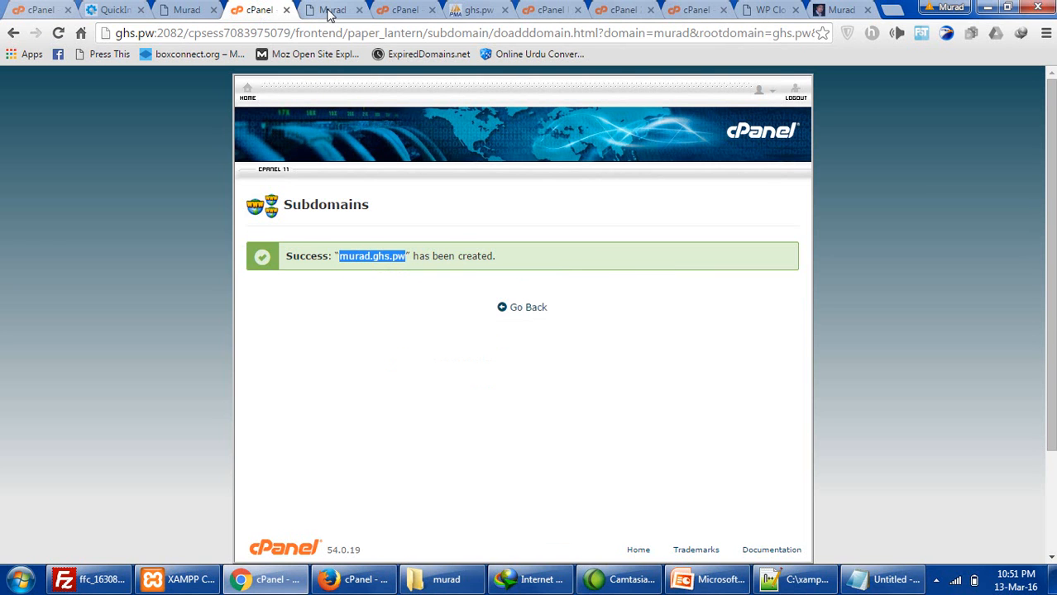
left_click(116, 10)
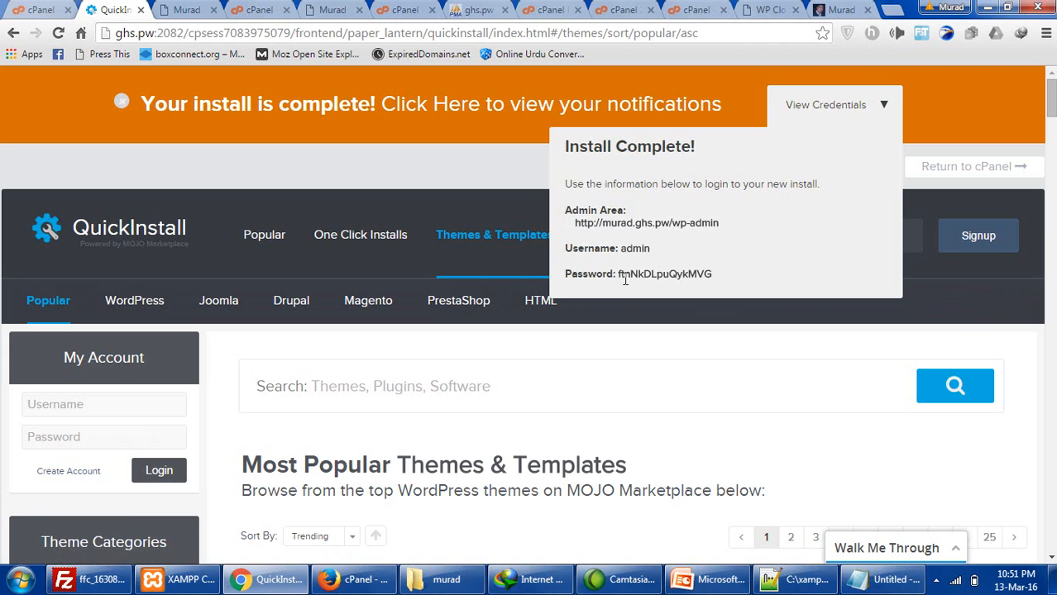
left_click_drag(618, 274, 709, 274)
right_click(709, 274)
left_click(724, 284)
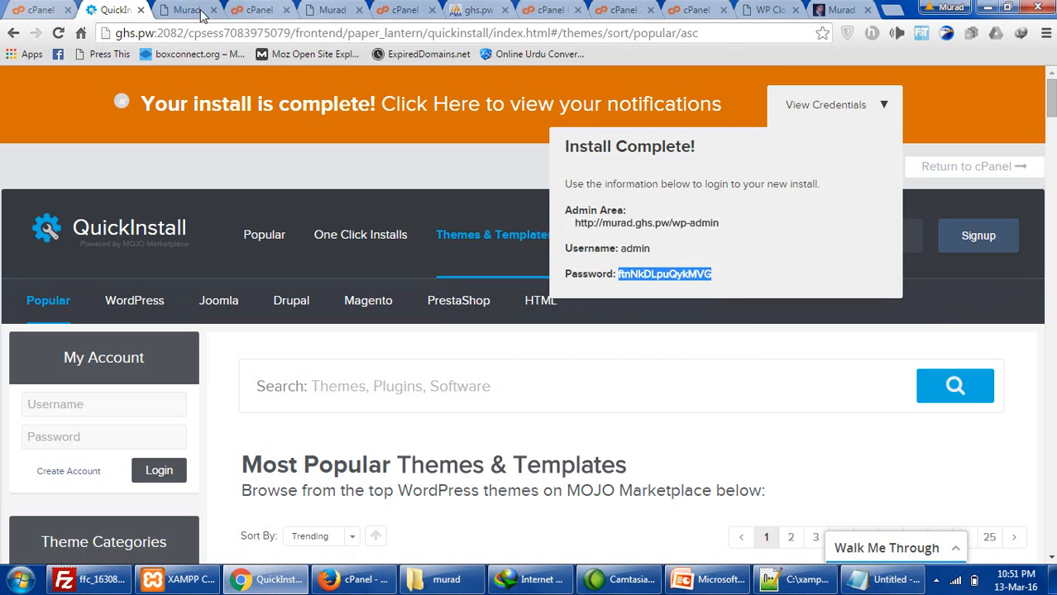
- Log in to murad.ghs.pw's wp-login as 'admin' with the pasted password
left_click(242, 15)
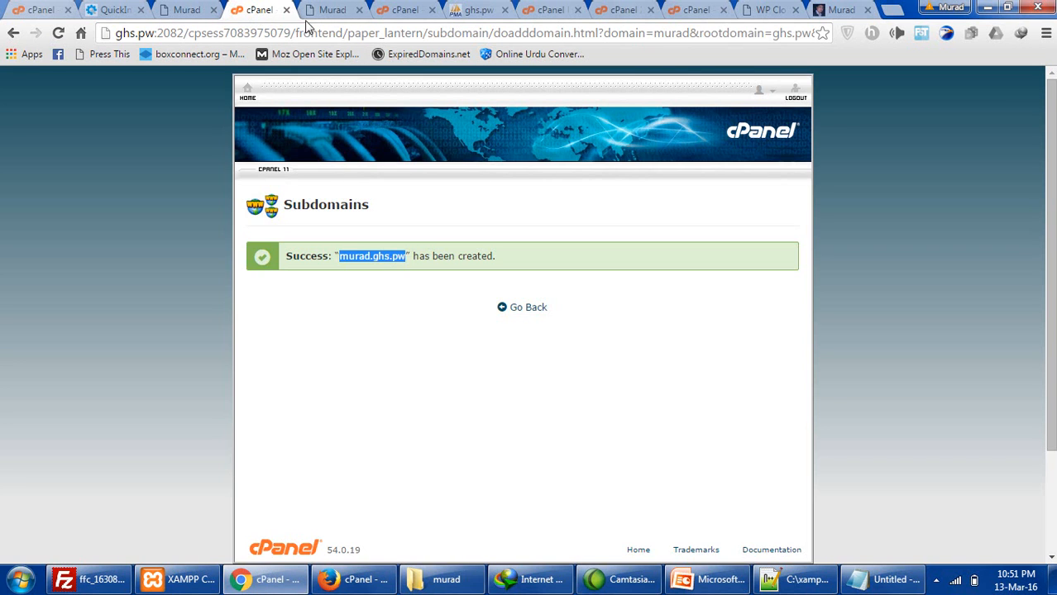
left_click(315, 11)
type("admin")
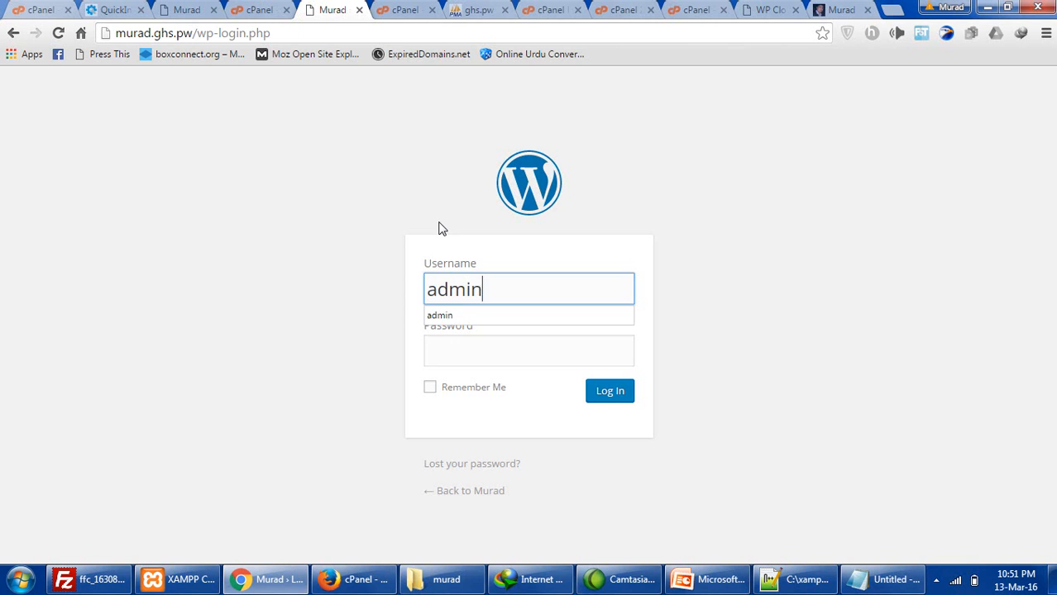
key("Tab")
key("ctrl+v")
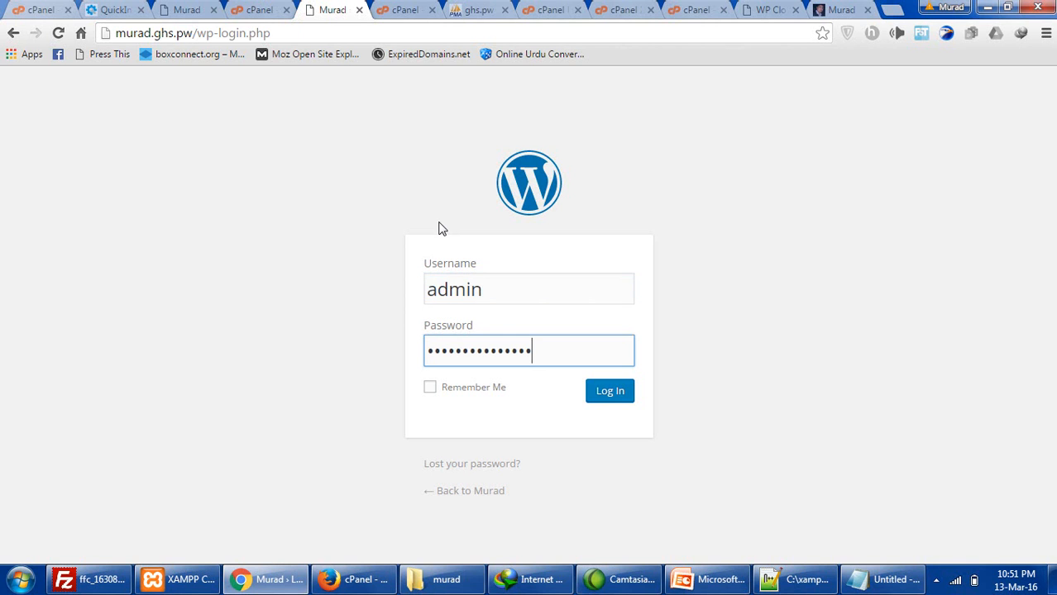
key("Return")
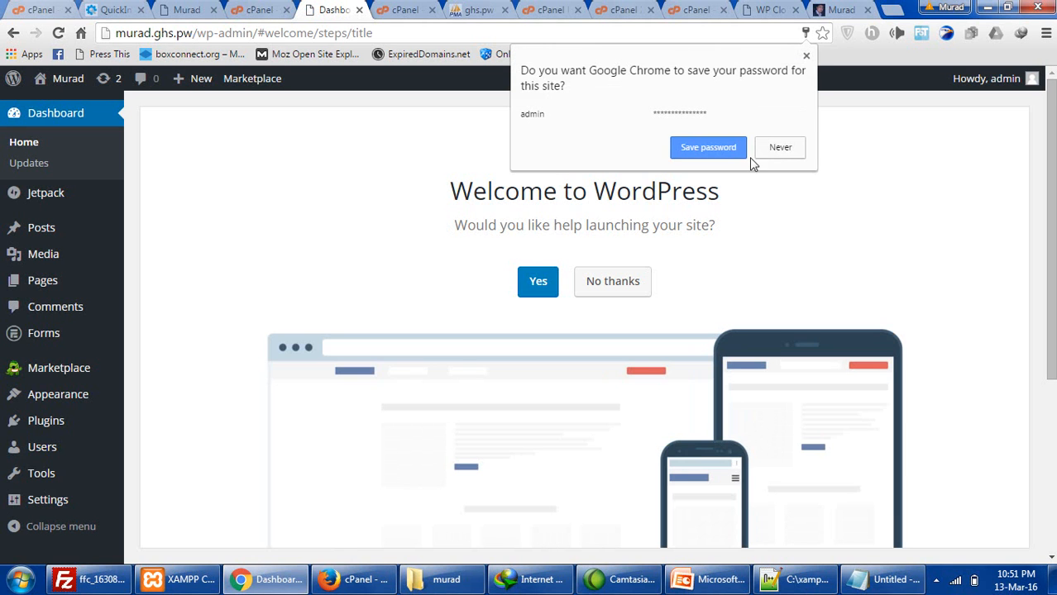
- Search plugins for 'wp clone', then install and activate WP Clone by WP Academy
left_click(778, 148)
left_click(631, 271)
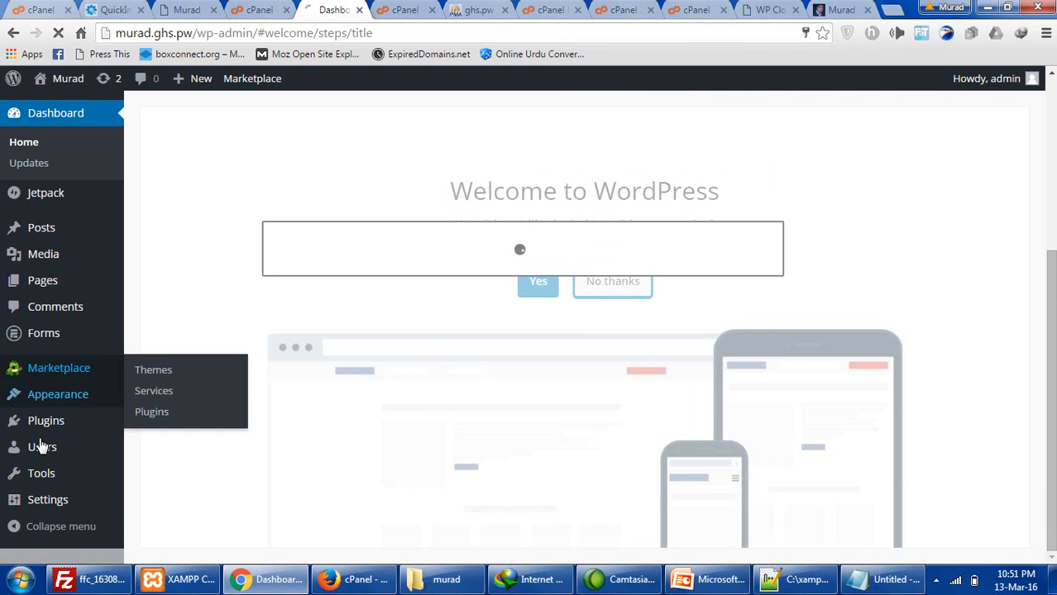
mouse_move(58, 422)
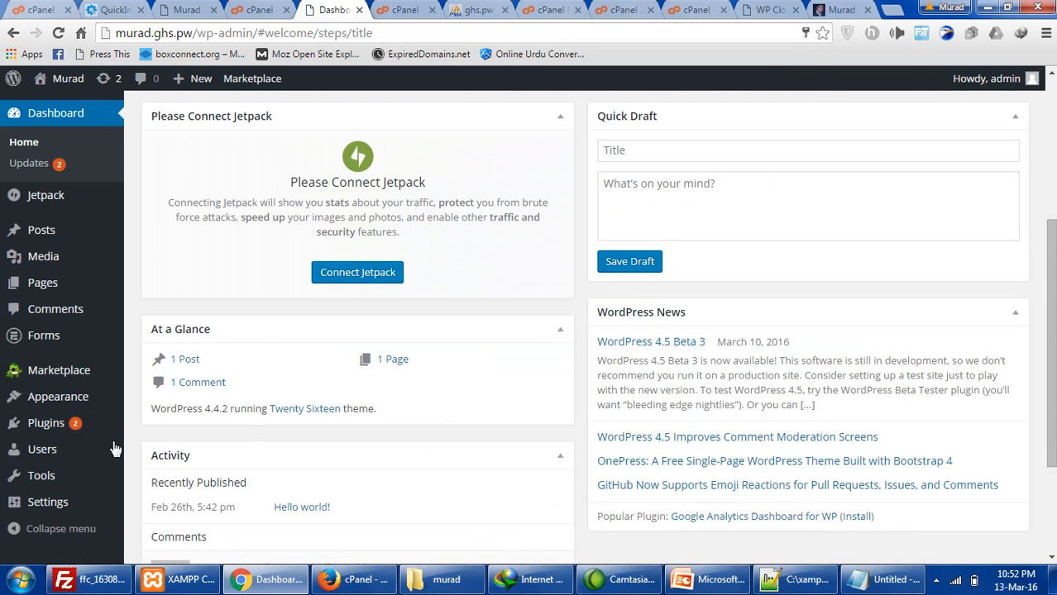
left_click(147, 447)
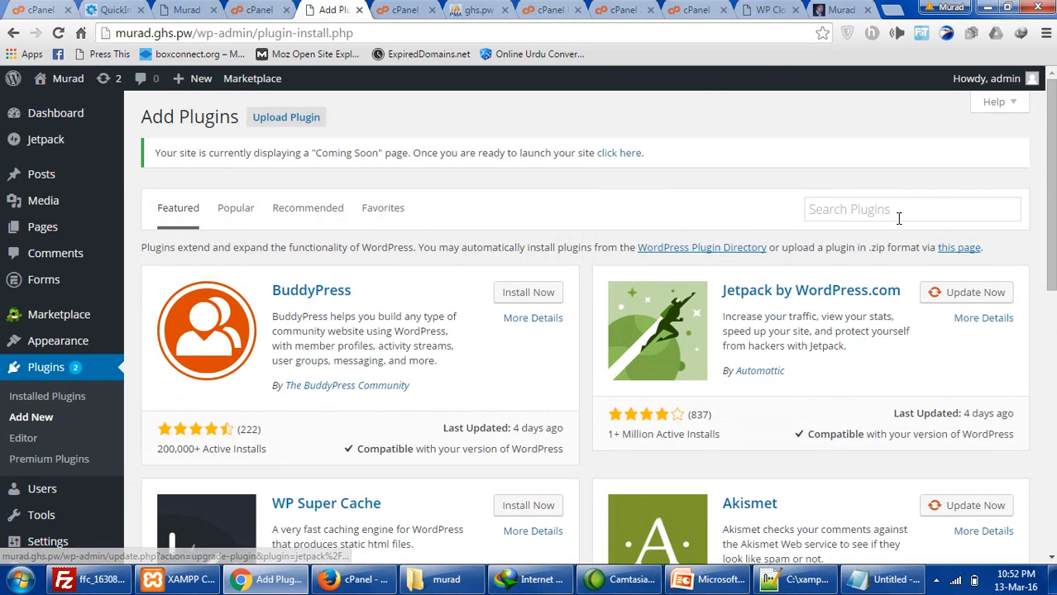
left_click(899, 212)
type("wp cloene")
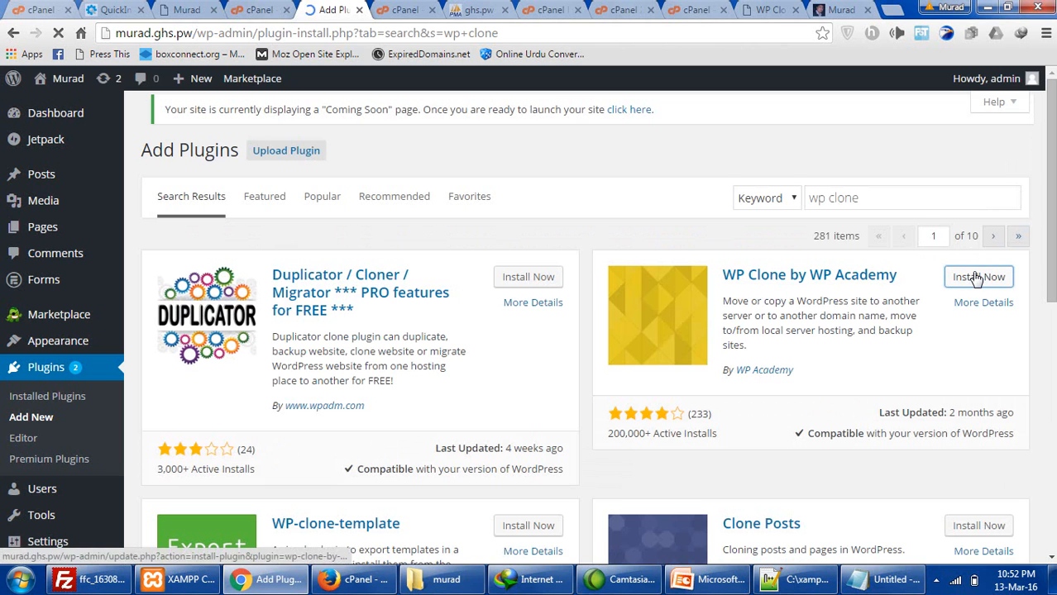
left_click(976, 279)
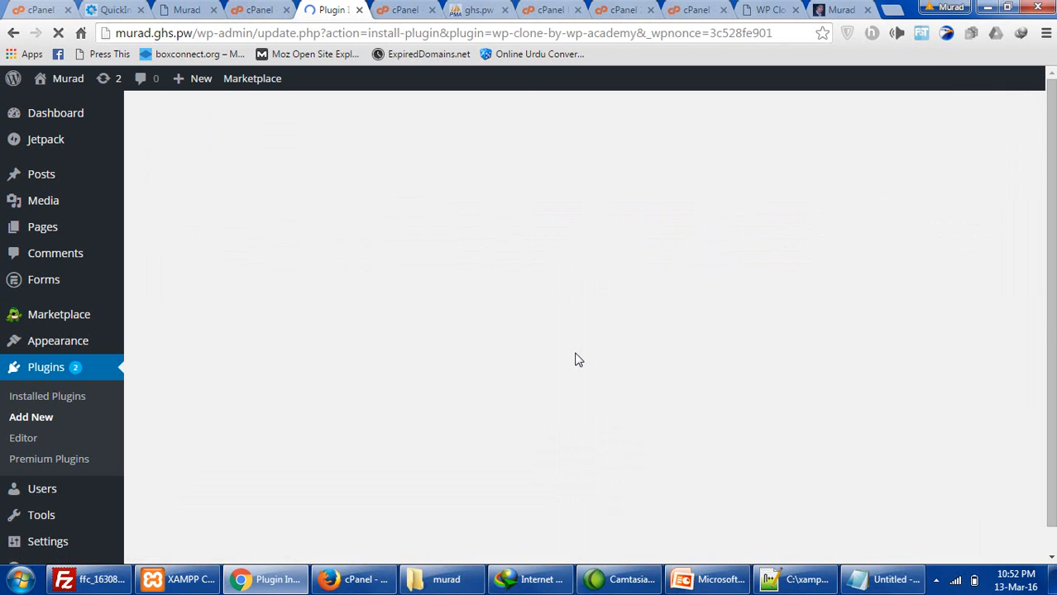
left_click(167, 284)
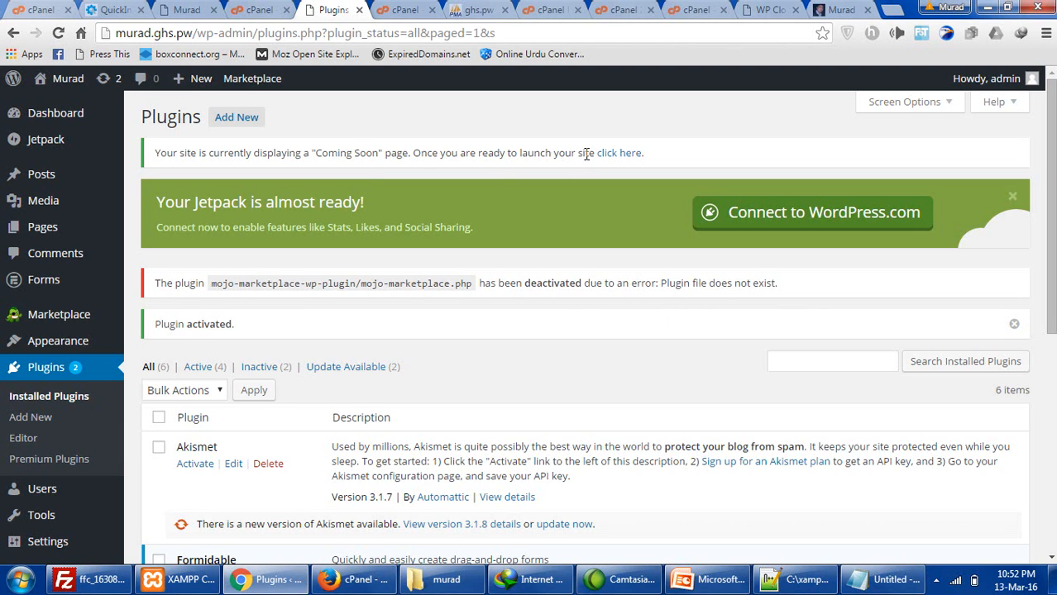
- Turn off Coming Soon mode and close the extra login and muradkhan.net tabs
left_click_drag(313, 154, 427, 153)
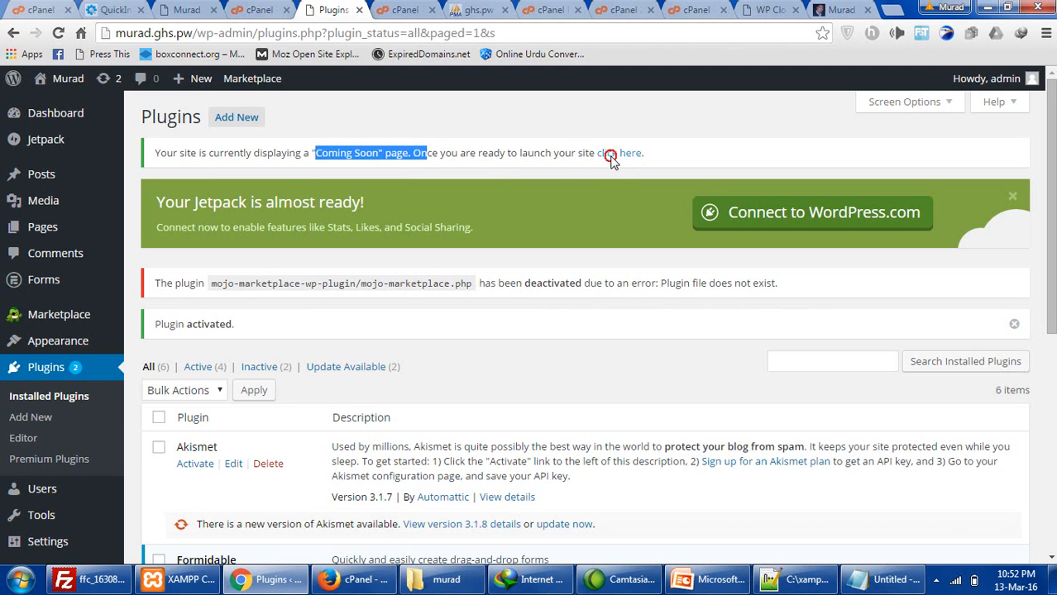
left_click(612, 157)
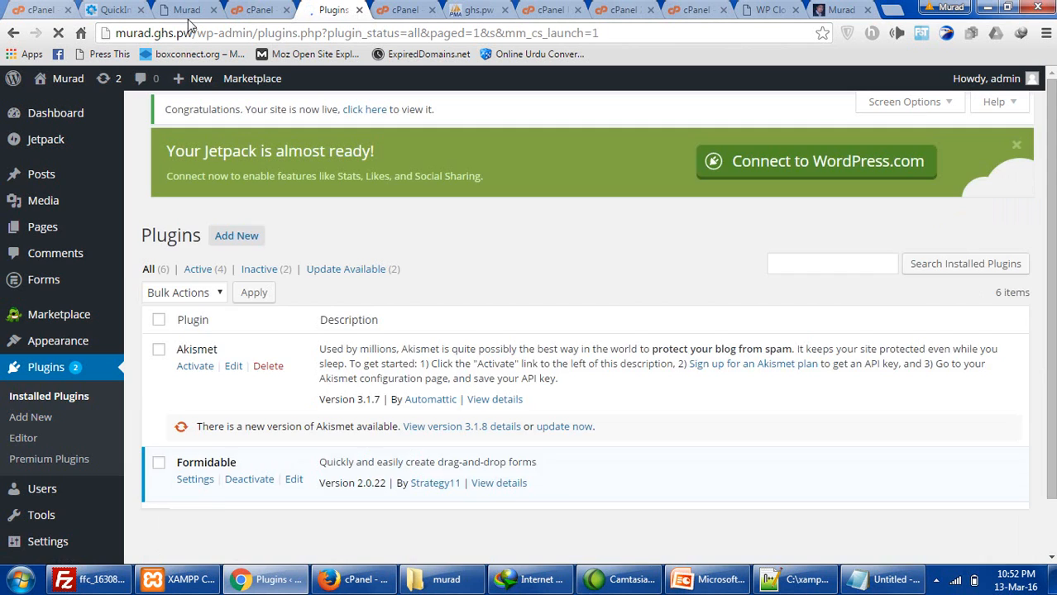
left_click(187, 10)
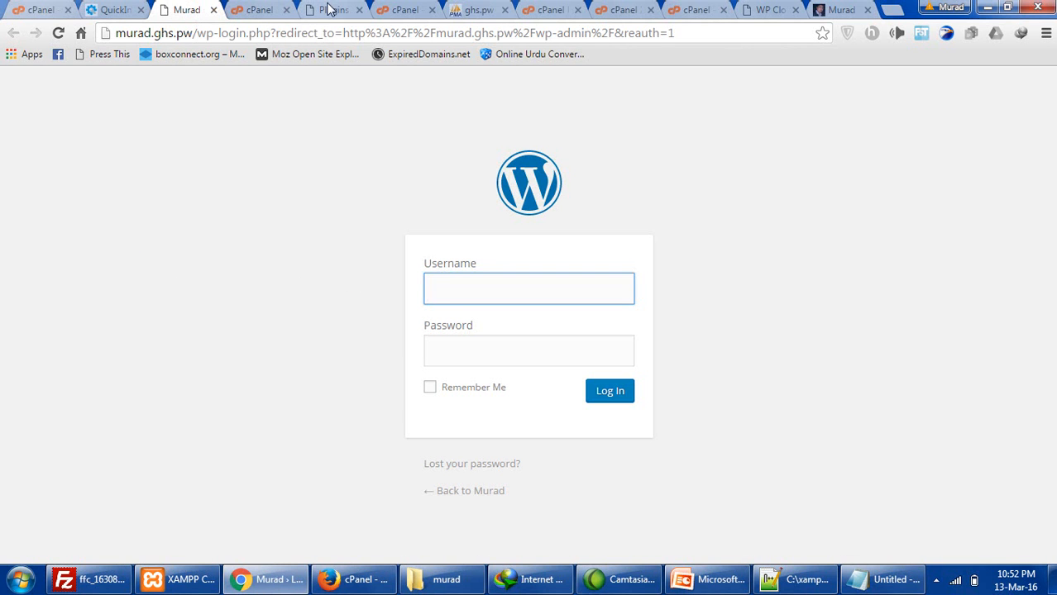
left_click(213, 10)
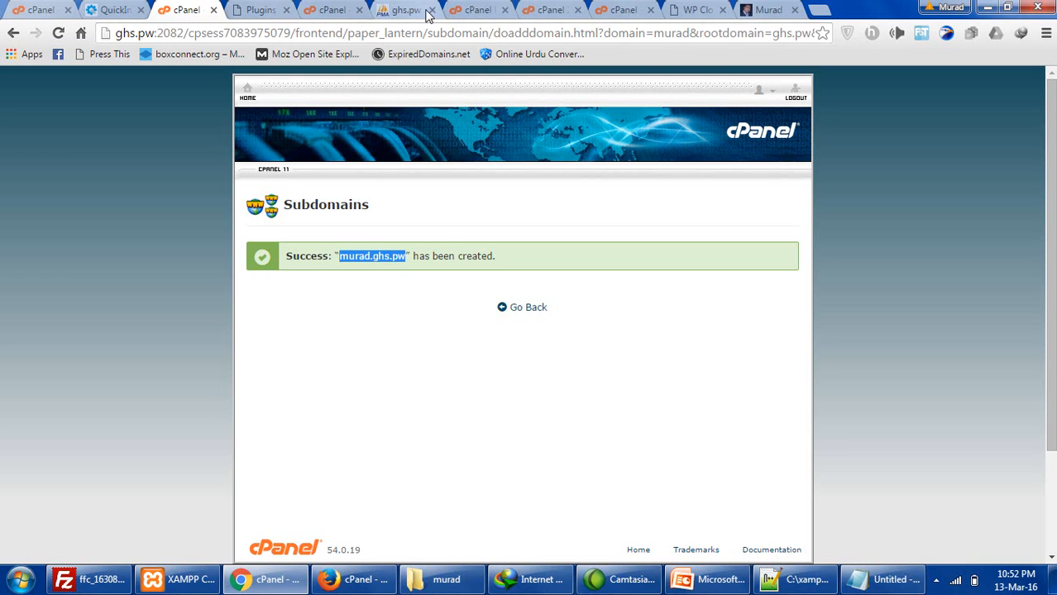
left_click(763, 10)
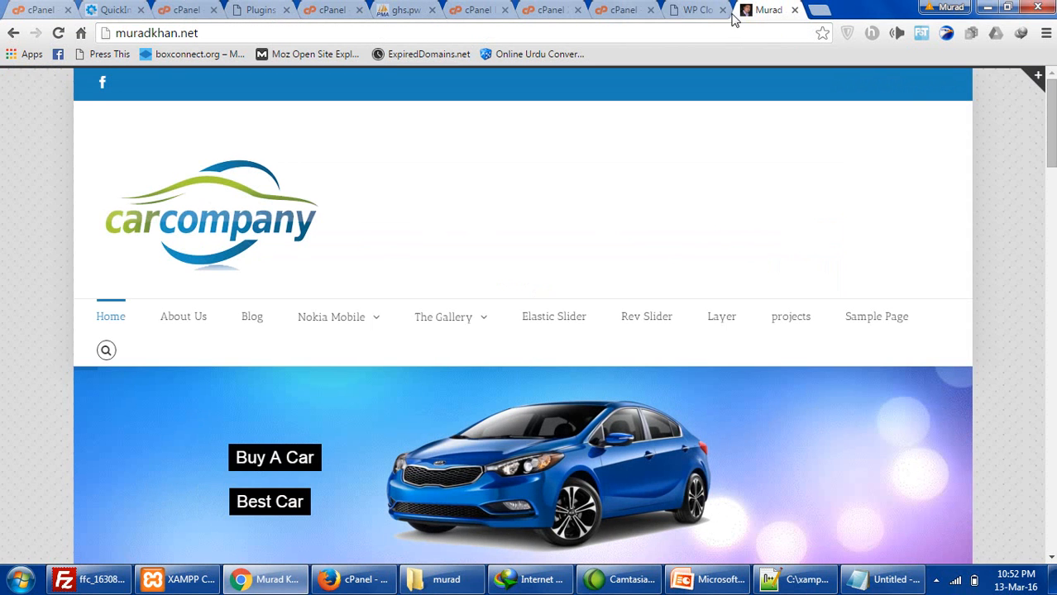
left_click(795, 10)
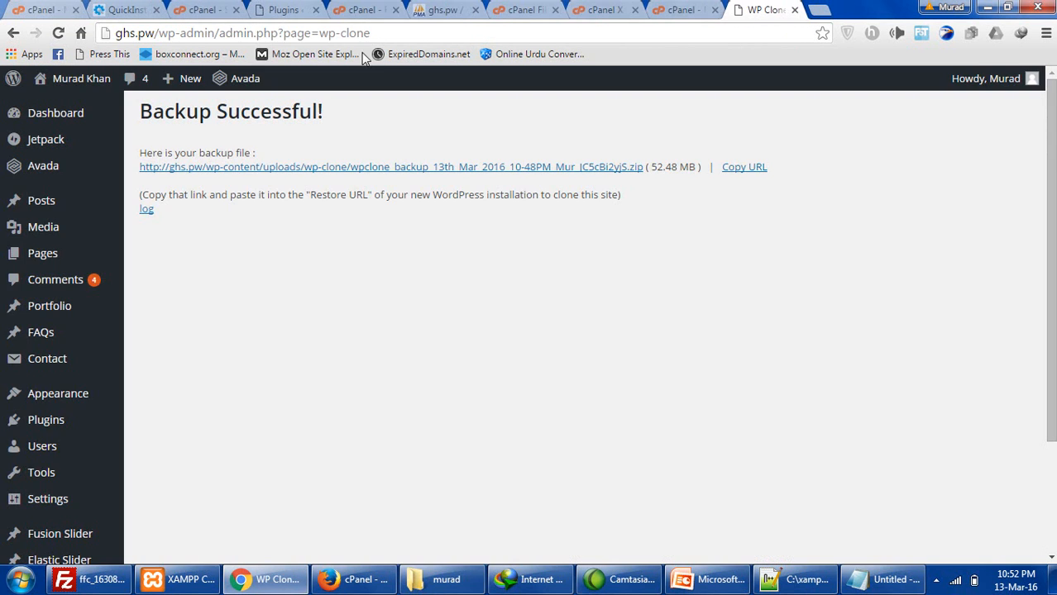
left_click(273, 10)
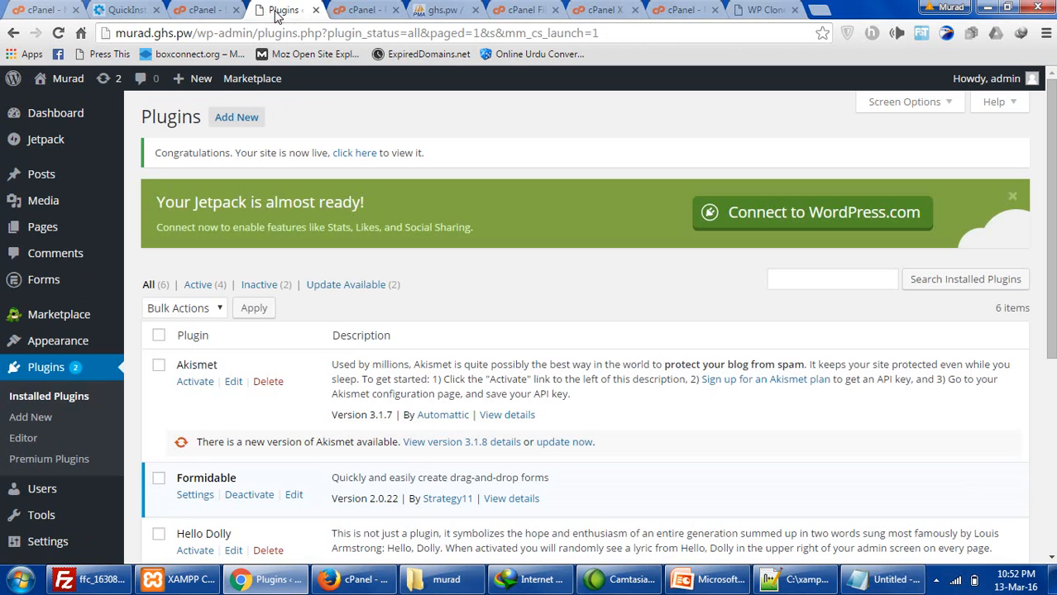
- Open the live murad.ghs.pw front page in a new tab and load the WP Clone page
mouse_move(87, 79)
right_click(63, 106)
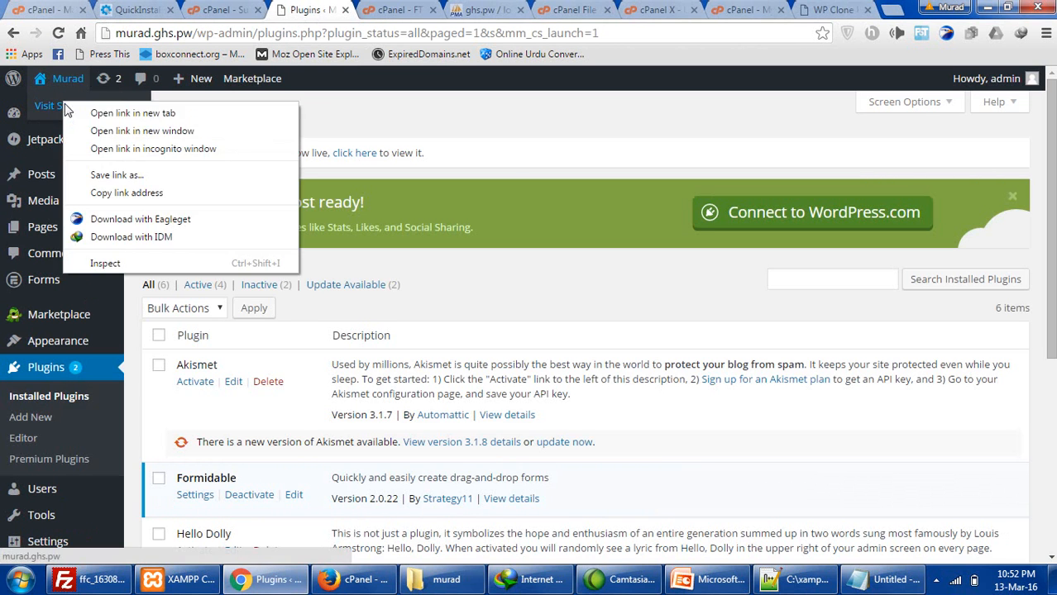
left_click(190, 113)
left_click(354, 12)
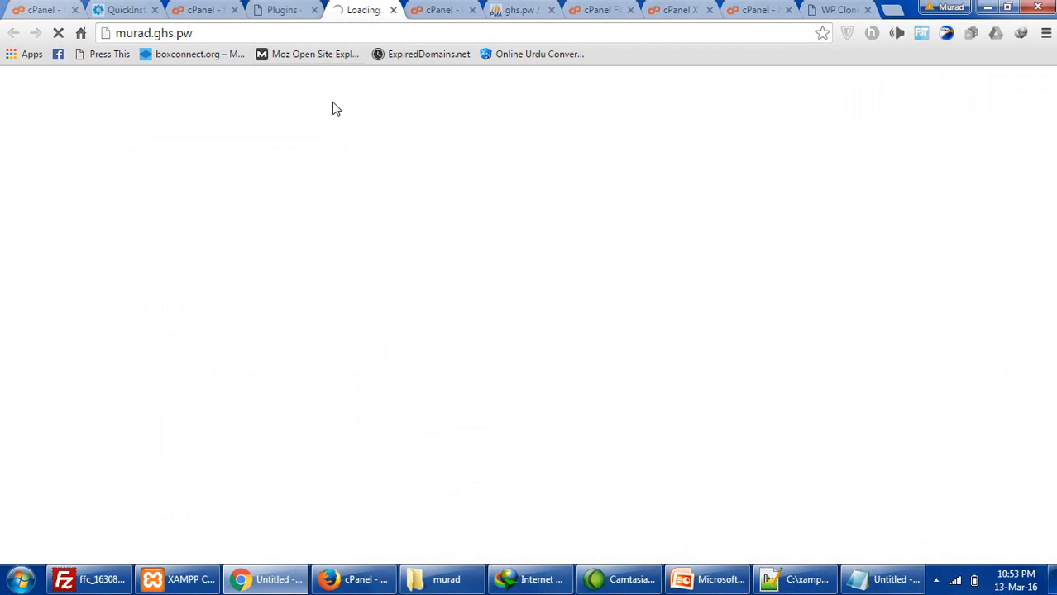
left_click(294, 8)
scroll(51, 413, "down", 5)
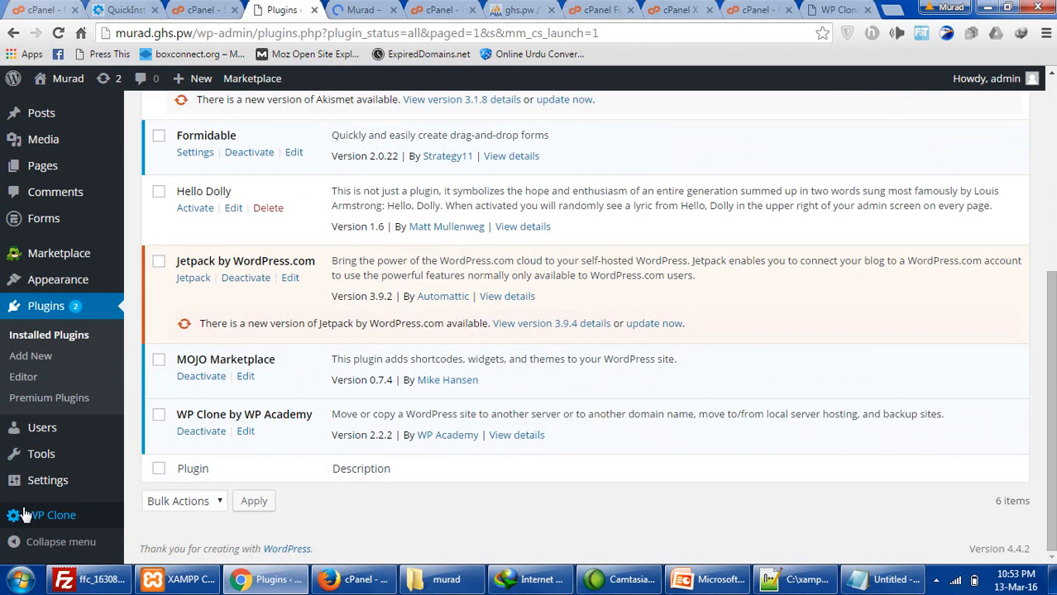
left_click(51, 515)
left_click(361, 9)
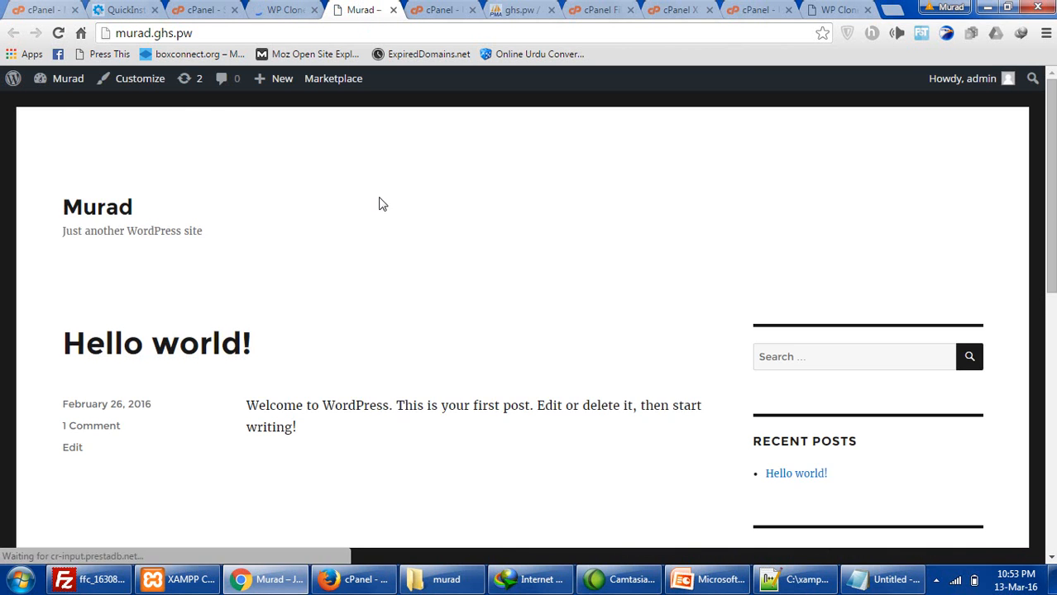
scroll(379, 223, "down", 5)
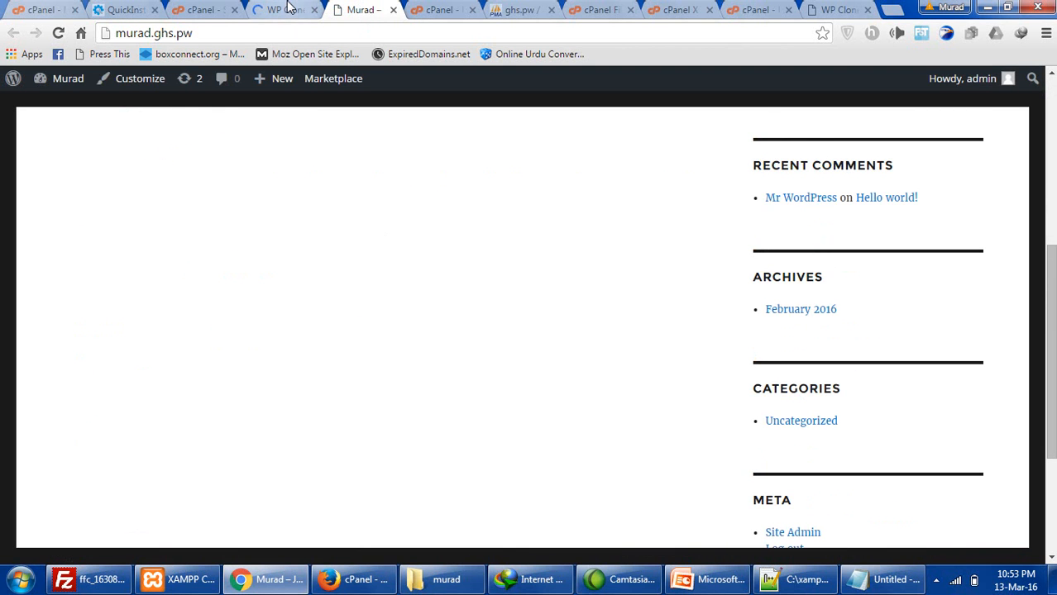
scroll(323, 314, "up", 5)
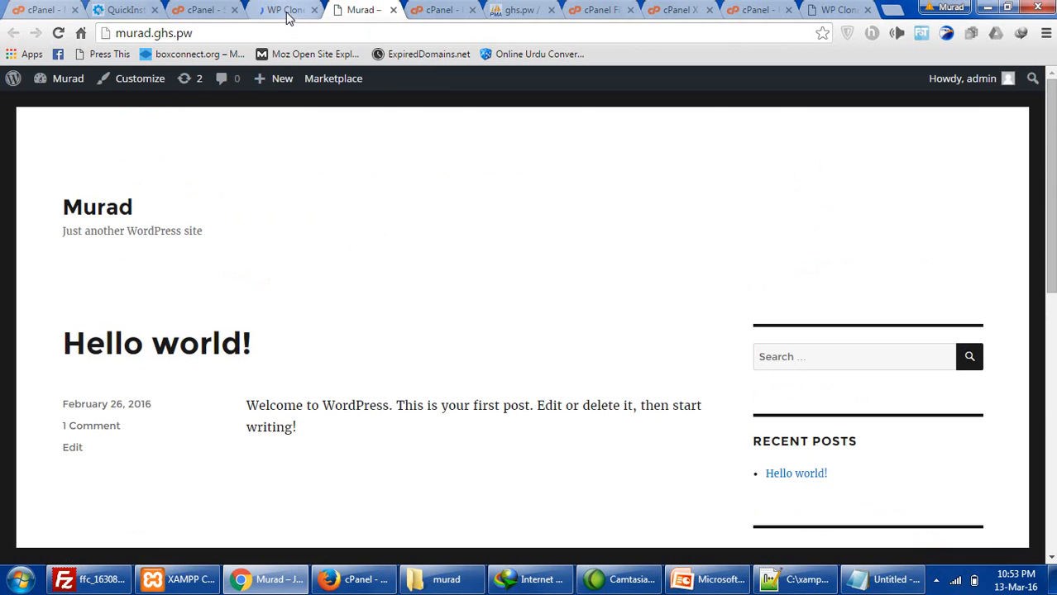
left_click(289, 10)
scroll(381, 354, "down", 1)
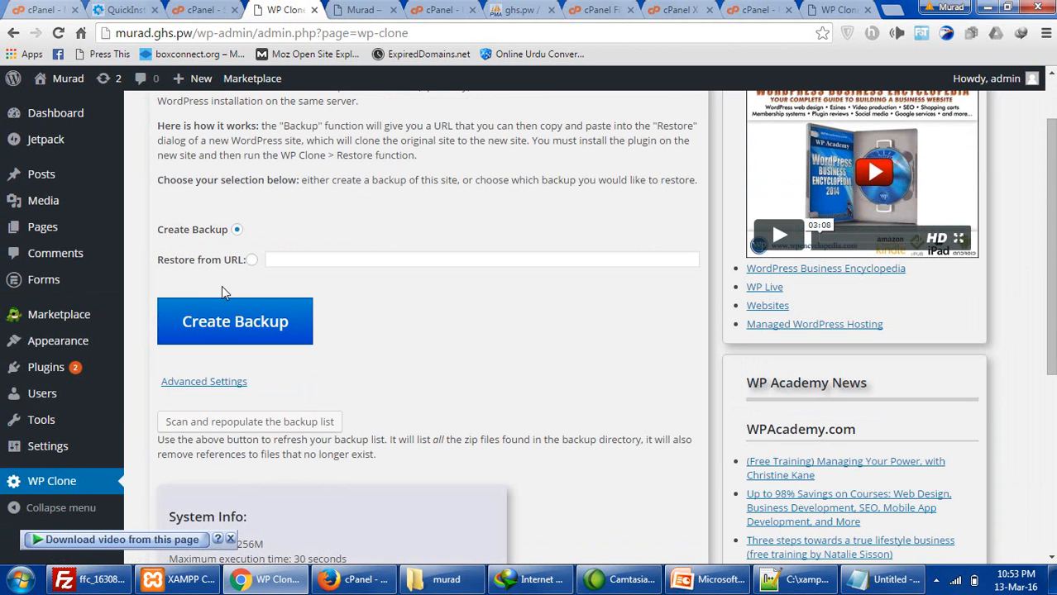
- Select Restore from URL and tick I AGREE on murad.ghs.pw's WP Clone page
left_click(252, 261)
left_click(290, 261)
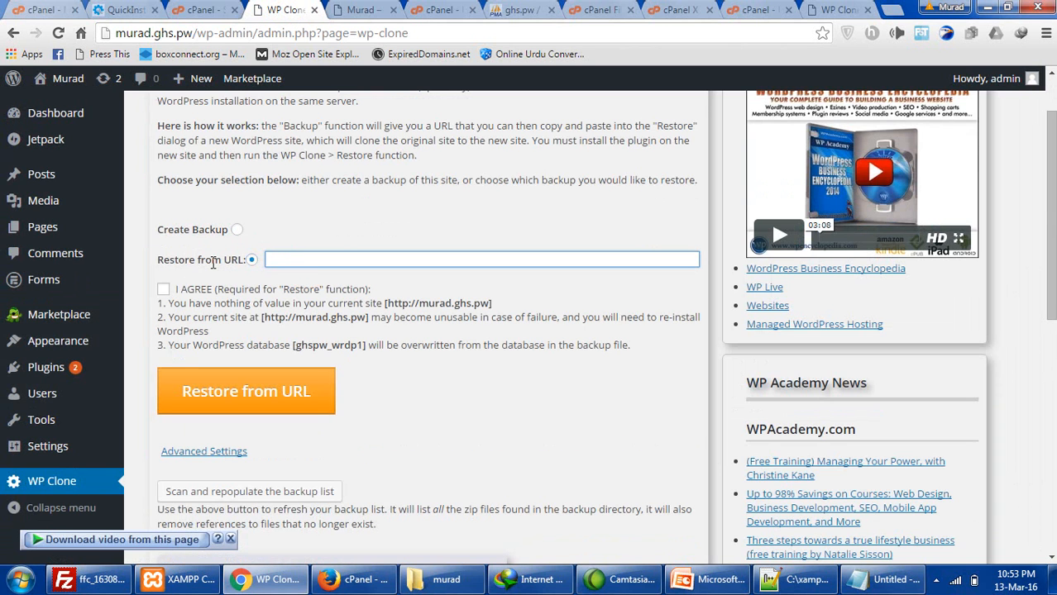
left_click(163, 289)
left_click(307, 262)
- Copy the backup file URL from the ghs.pw Backup Successful page
left_click(349, 8)
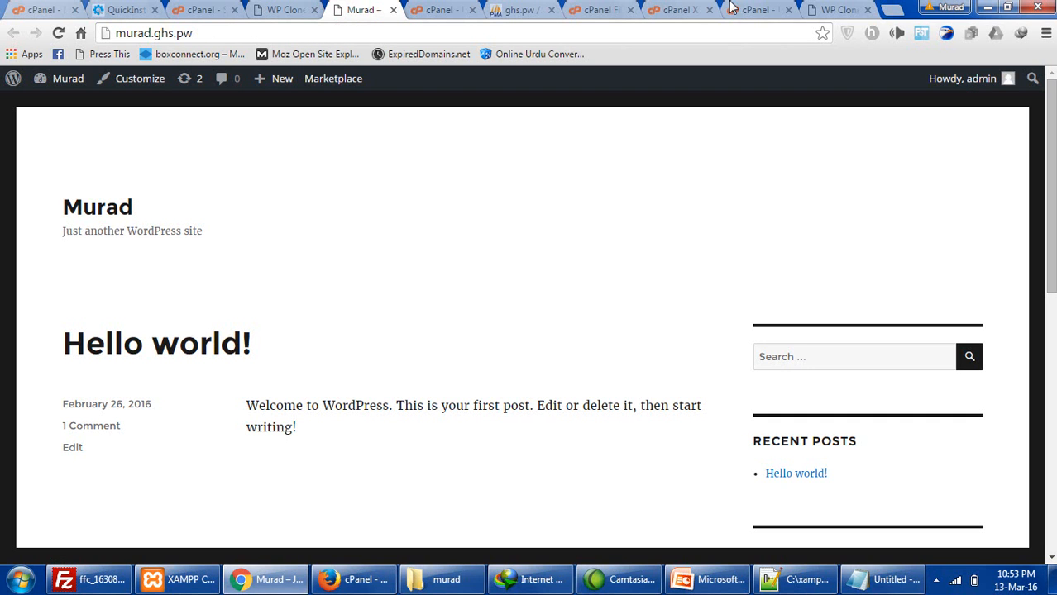
left_click(827, 10)
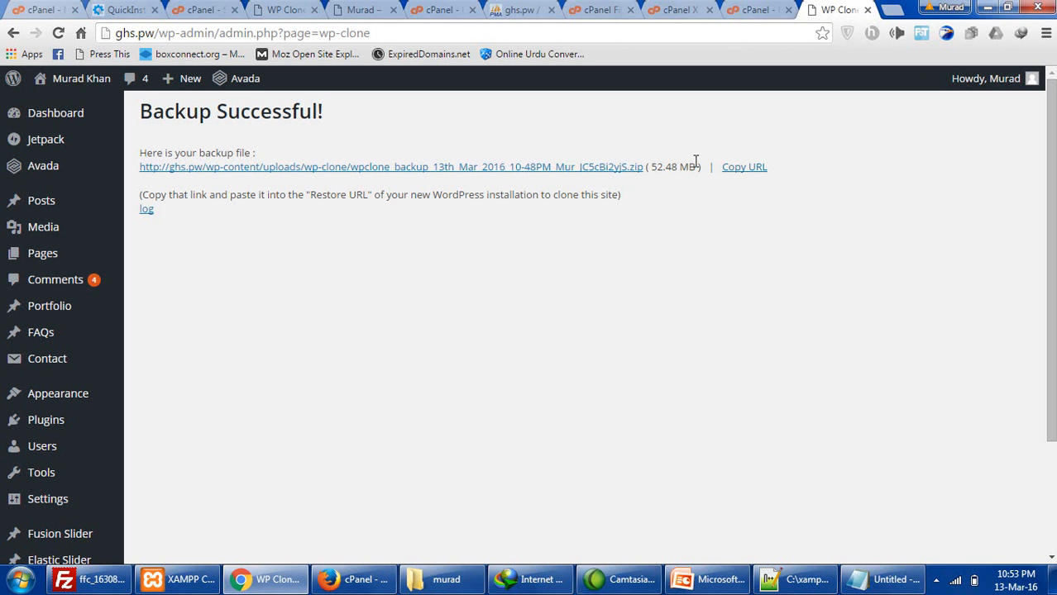
right_click(589, 171)
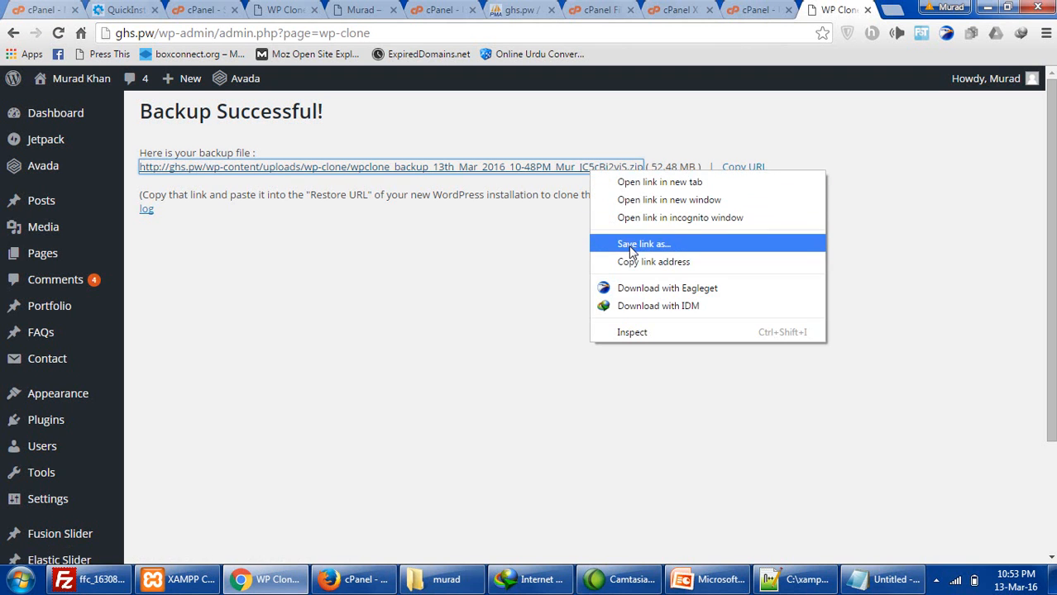
left_click(613, 263)
left_click(743, 167)
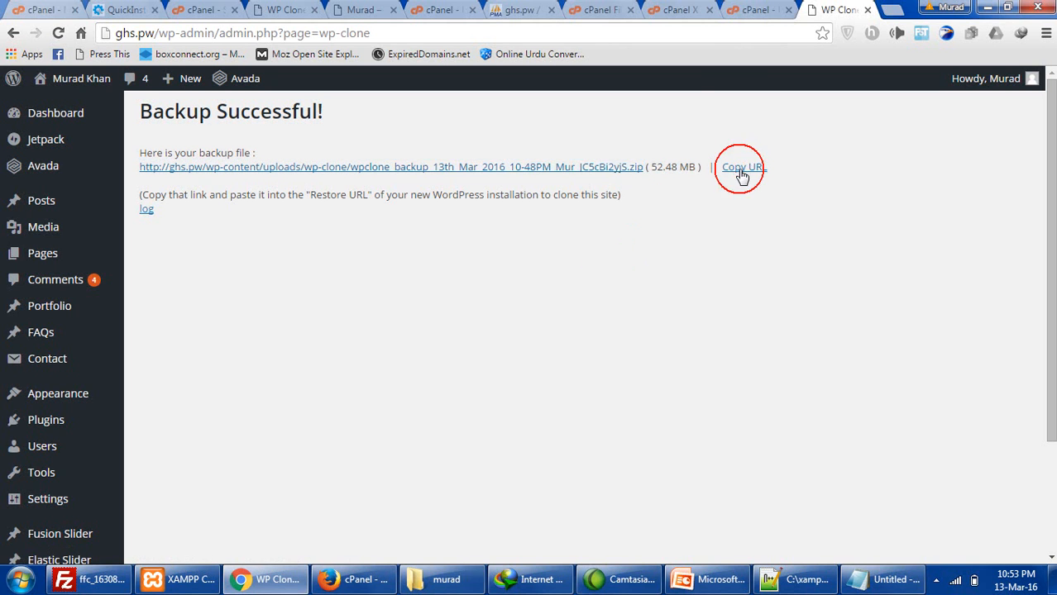
left_click(637, 159)
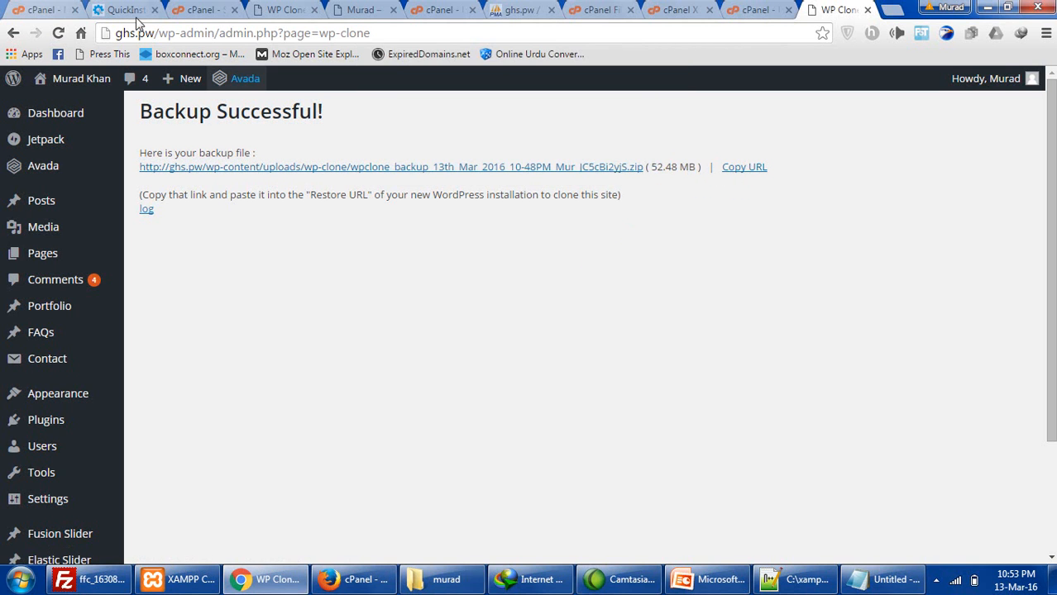
- Paste the backup URL, run and confirm the restore, then visit the restored site
left_click(289, 8)
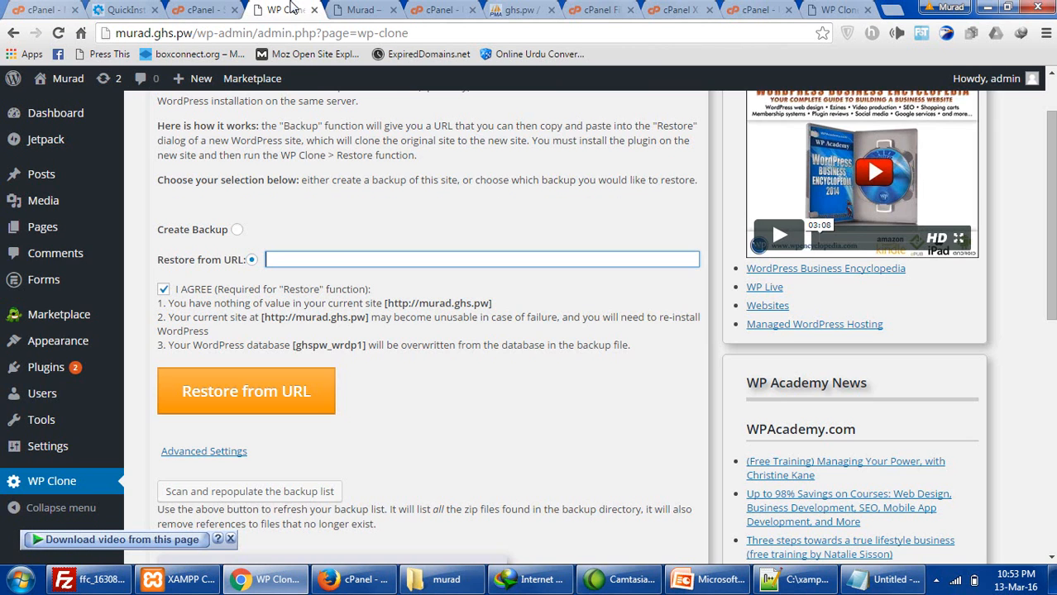
left_click(338, 256)
key("ctrl+v")
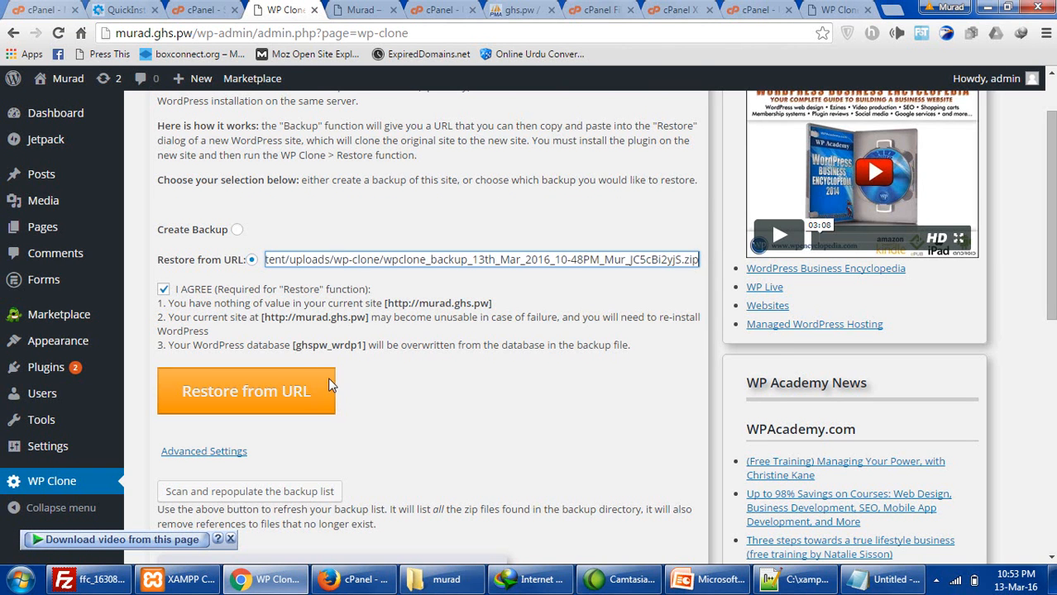
left_click(284, 389)
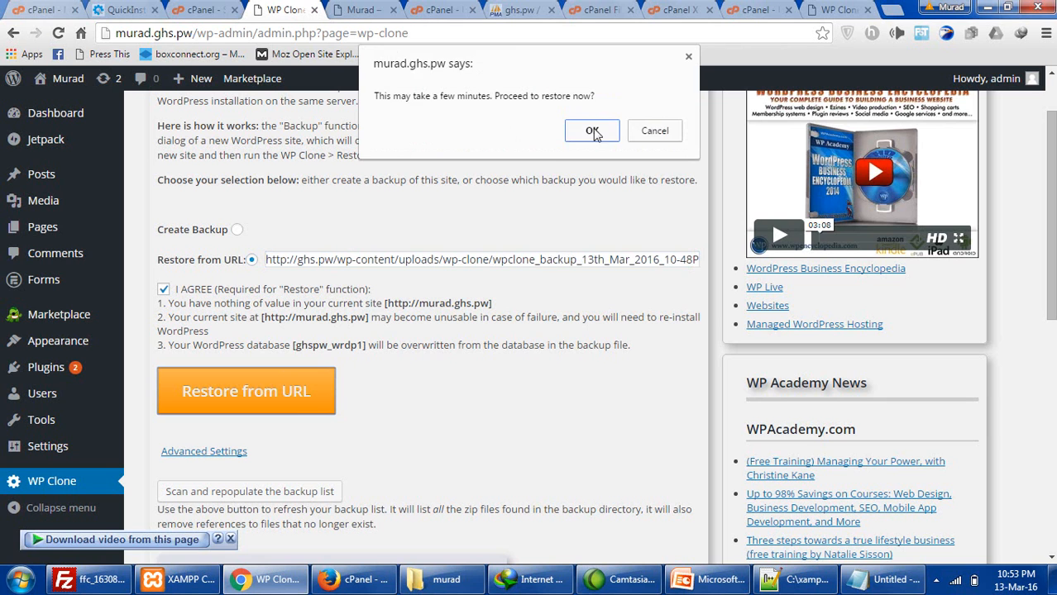
left_click(593, 131)
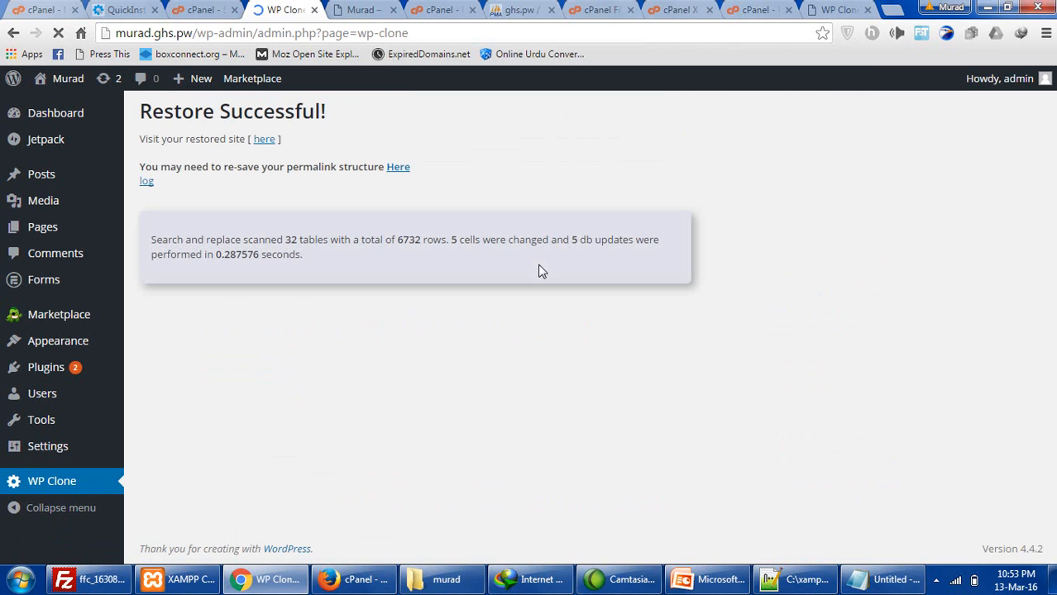
left_click(263, 141)
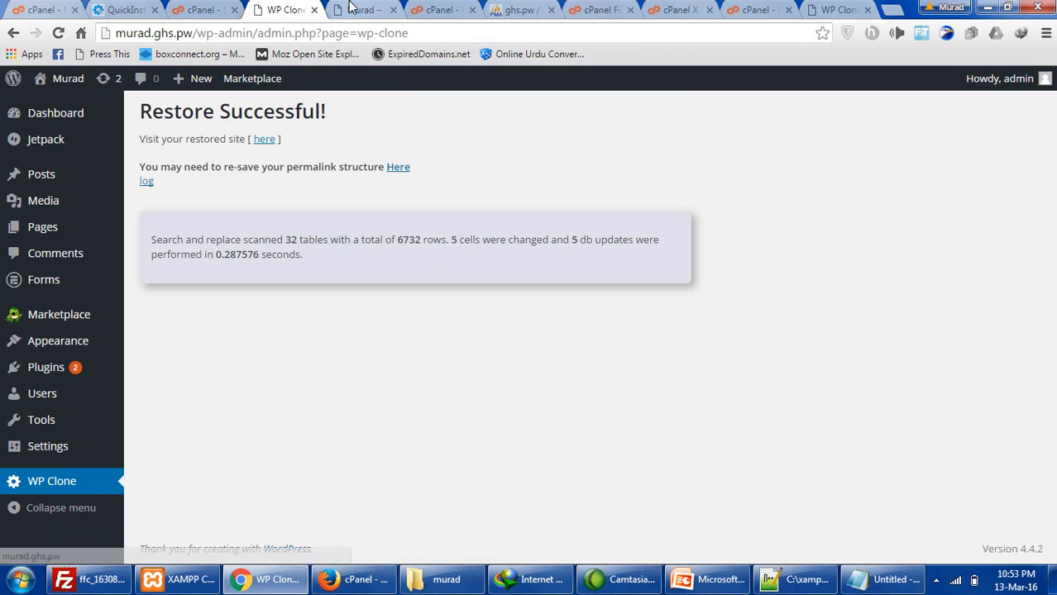
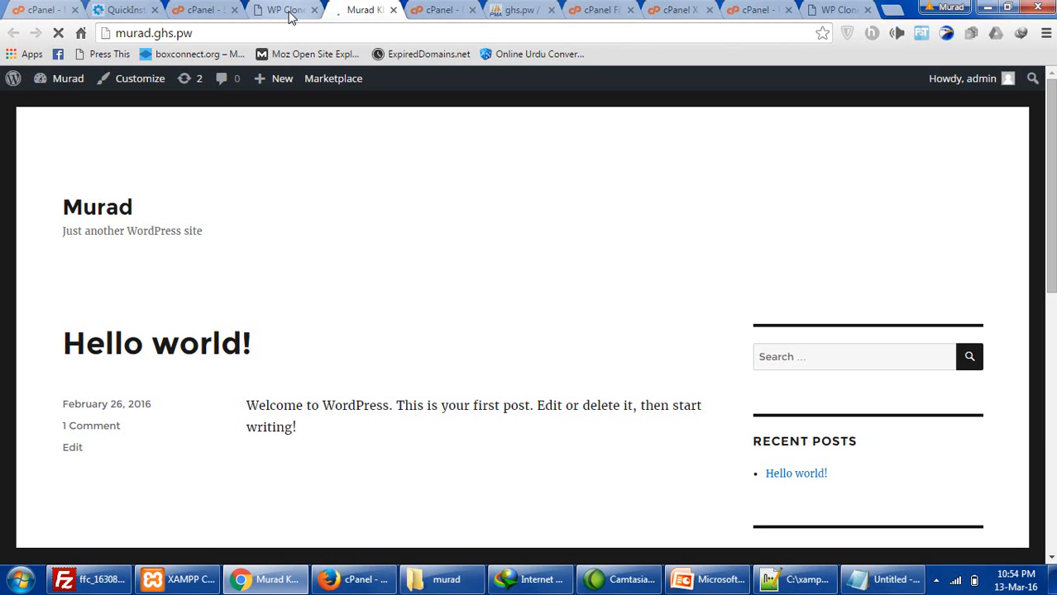
- Open the restored site's Blog page in a new tab and switch between the tabs
scroll(422, 211, "down", 4)
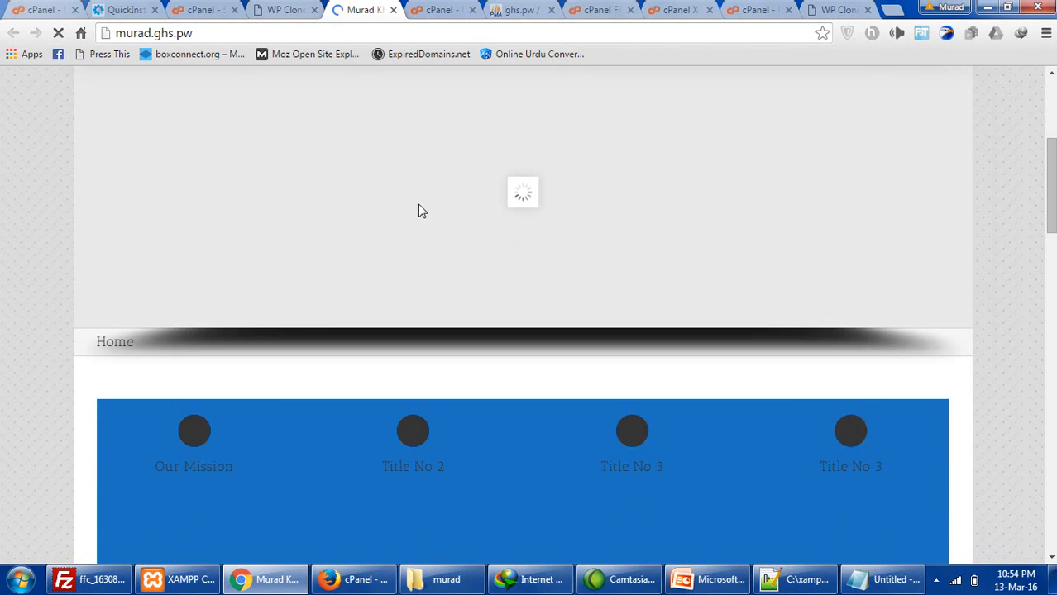
scroll(372, 208, "up", 4)
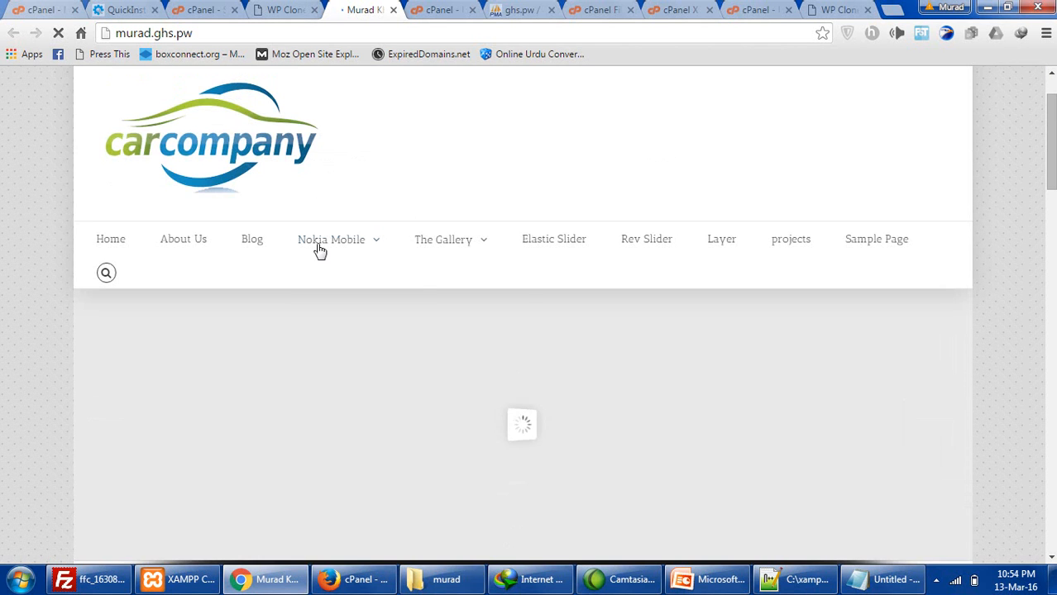
right_click(255, 244)
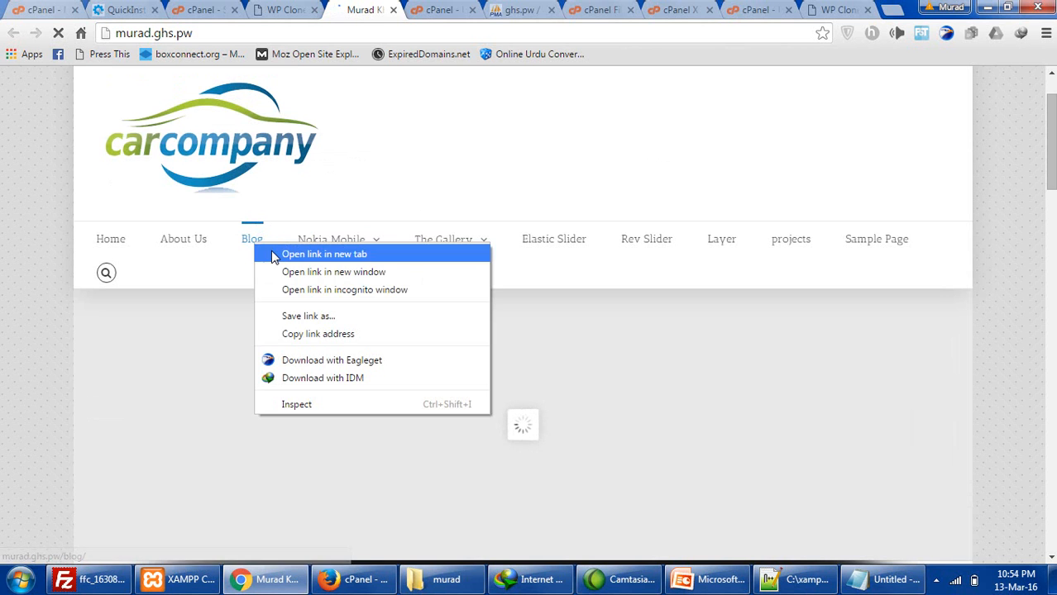
left_click(276, 255)
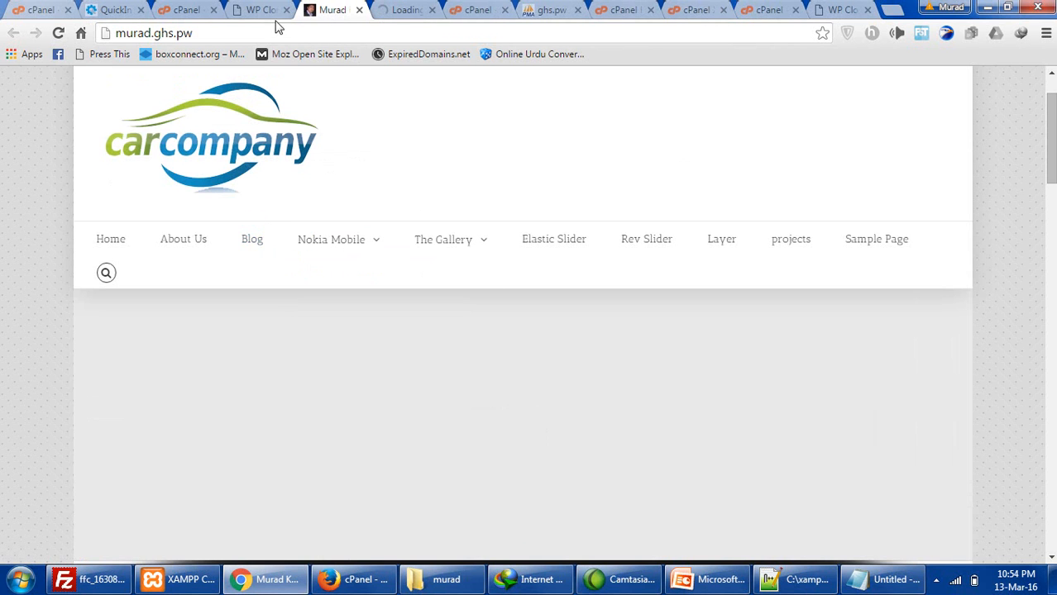
left_click(263, 12)
left_click(401, 12)
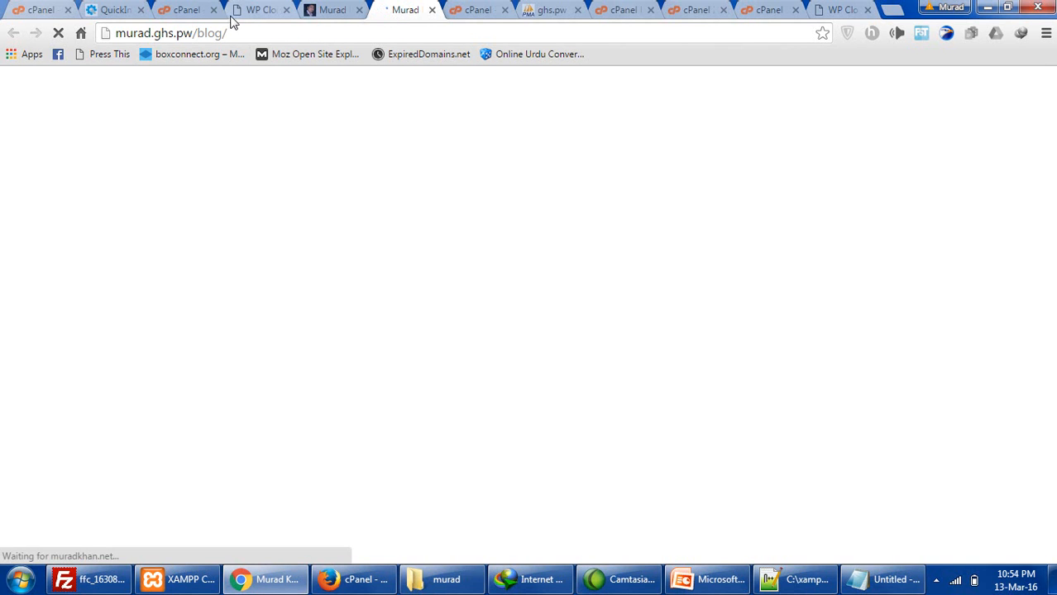
- Highlight the restore timing and permalink re-save advice, then follow the report's 'Here' link
left_click(256, 10)
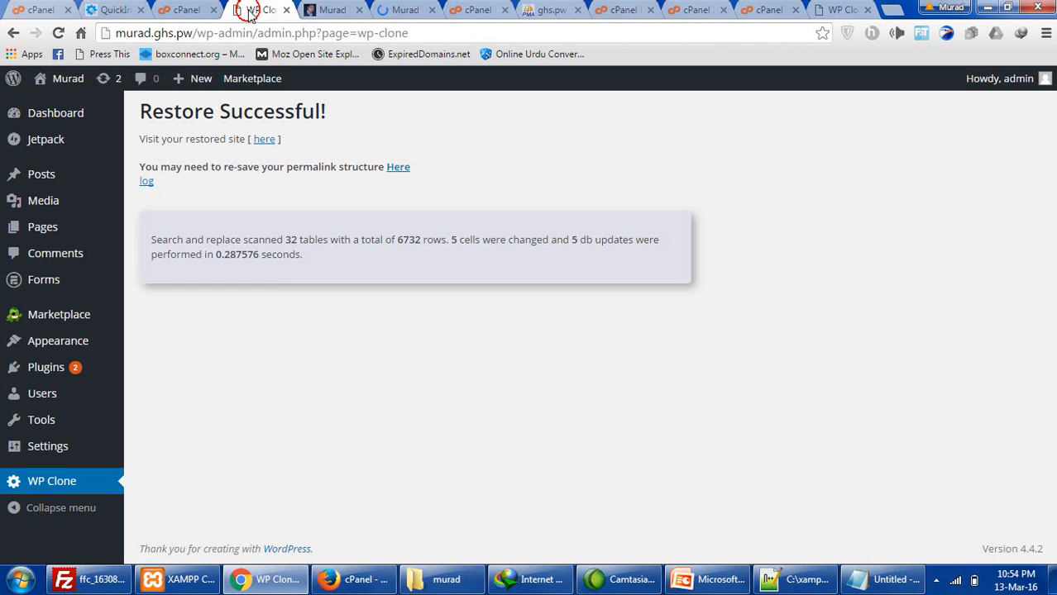
left_click_drag(190, 254, 326, 260)
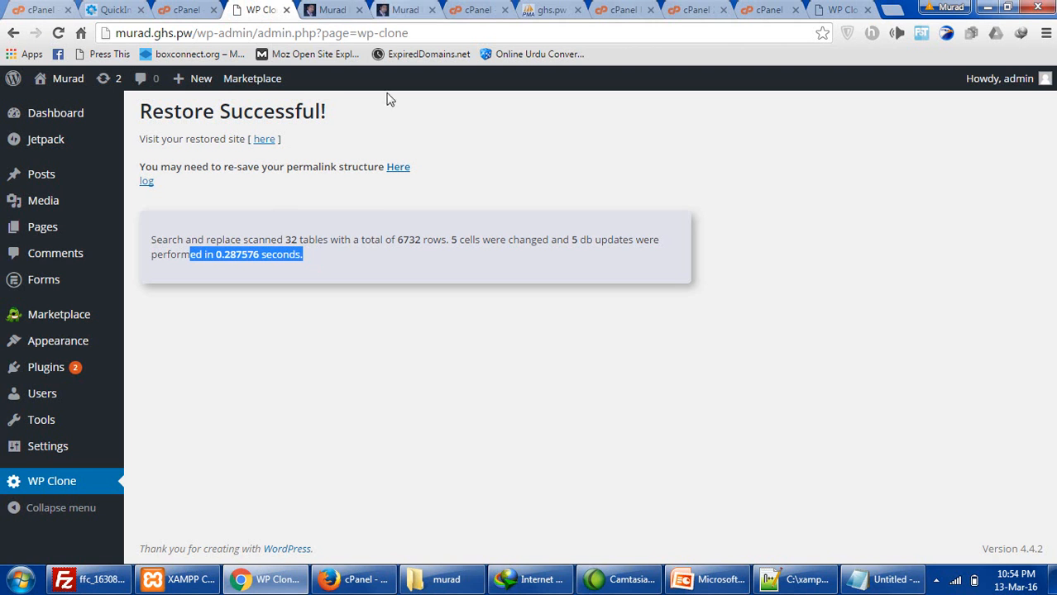
left_click_drag(160, 167, 370, 166)
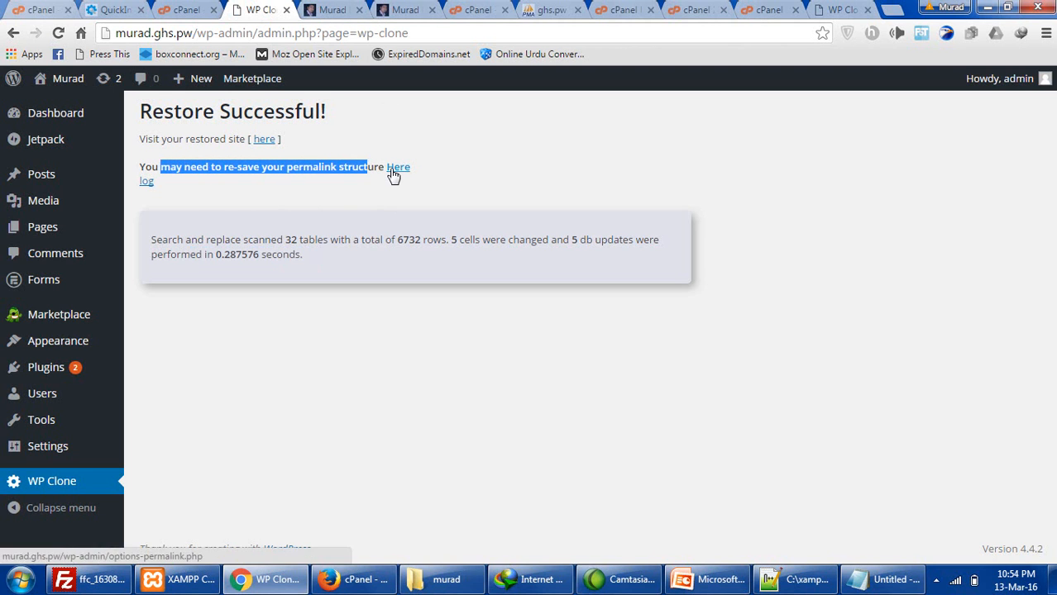
left_click(399, 168)
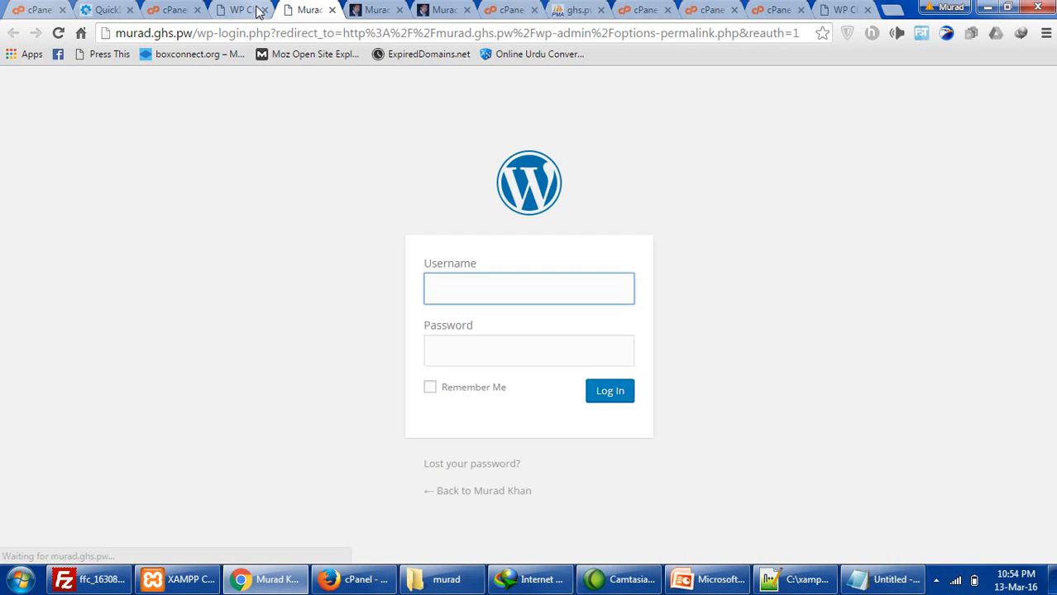
- Log in with the saved autofill username and the account password
left_click(468, 290)
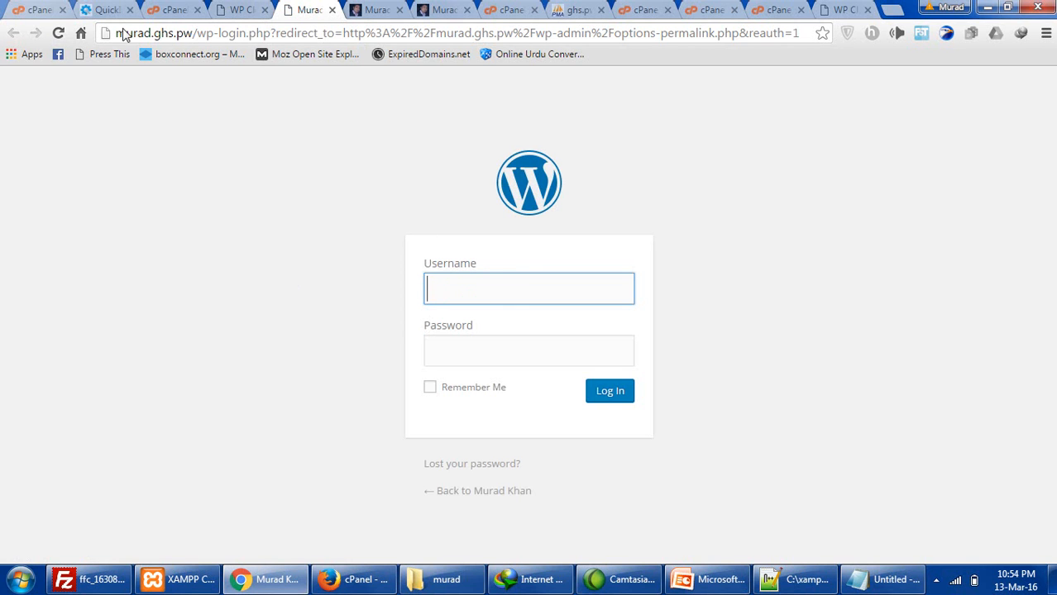
left_click(508, 298)
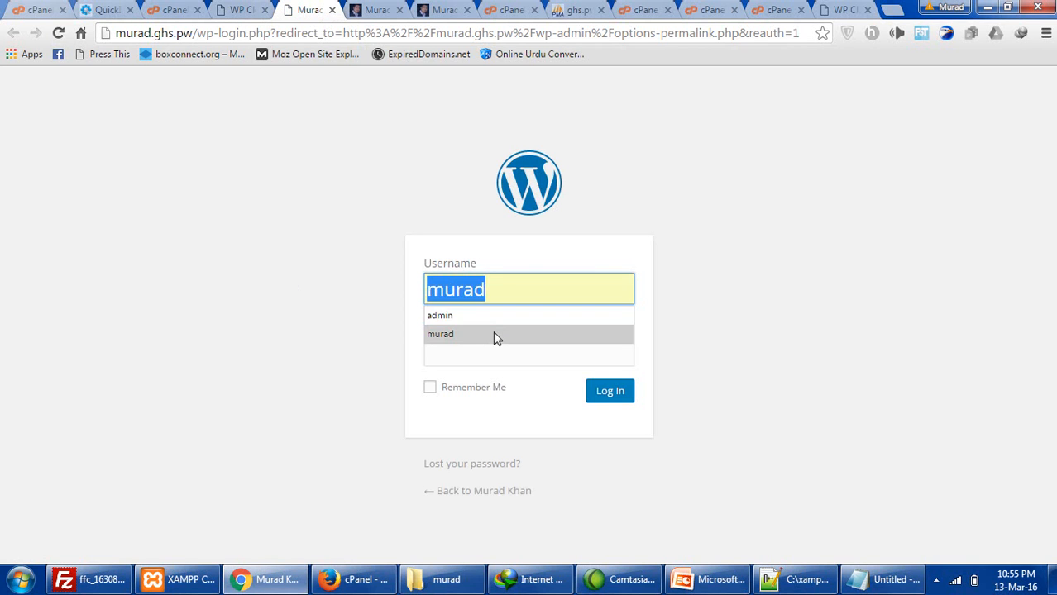
left_click(493, 334)
left_click(496, 358)
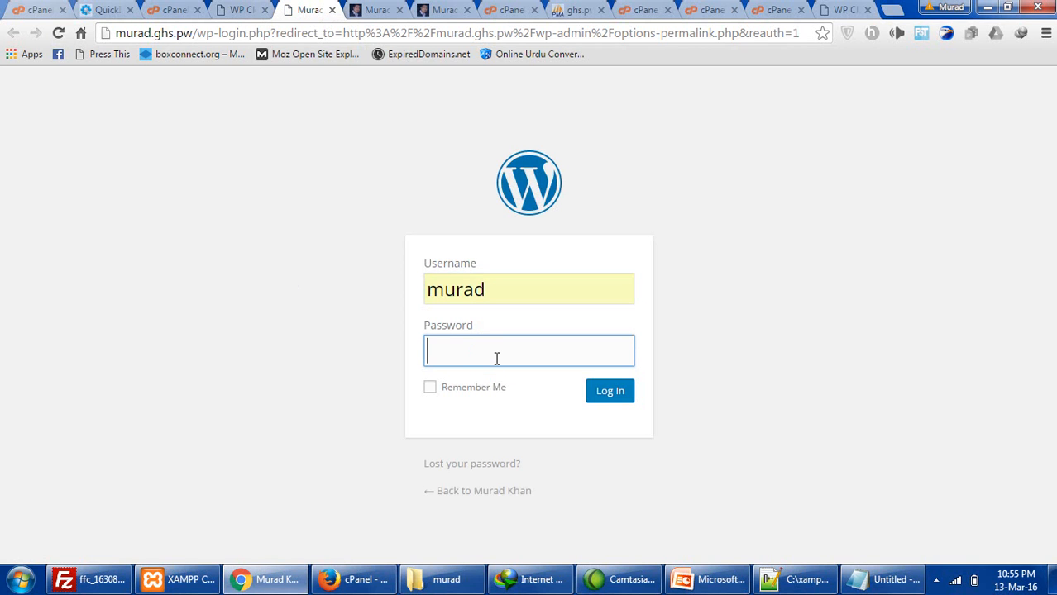
type("•••••••")
key("Return")
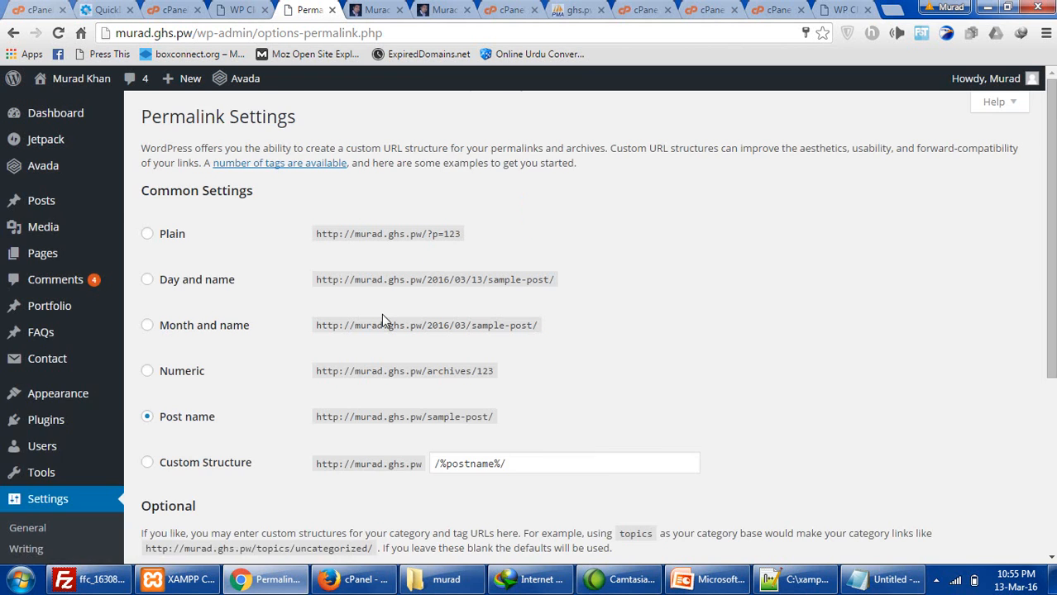
- Save the Post name permalink structure again on Permalink Settings
scroll(384, 318, "down", 1)
scroll(69, 371, "down", 3)
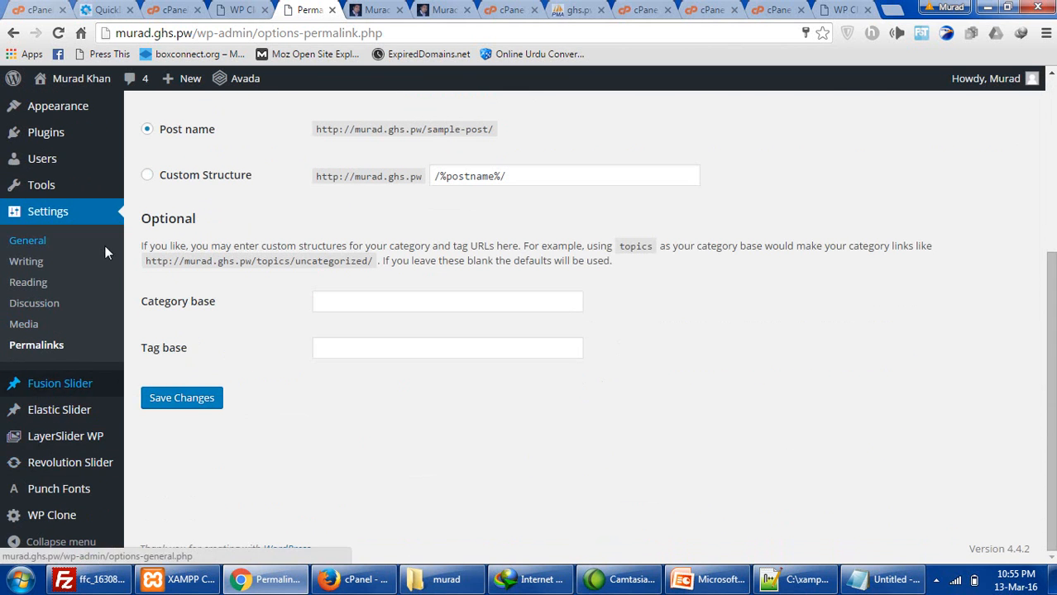
scroll(104, 246, "up", 3)
scroll(377, 344, "down", 2)
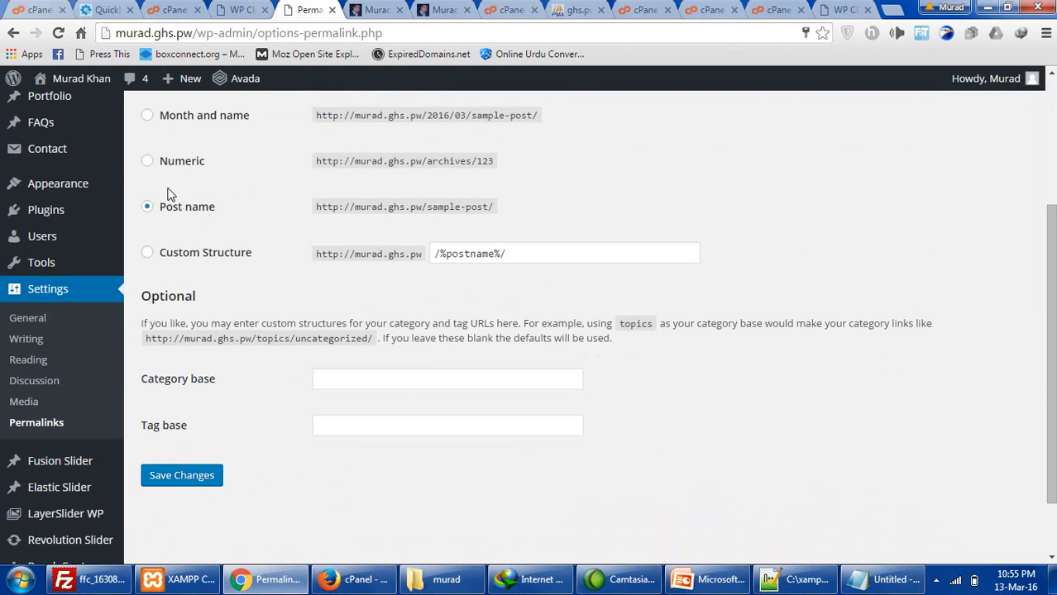
left_click(199, 477)
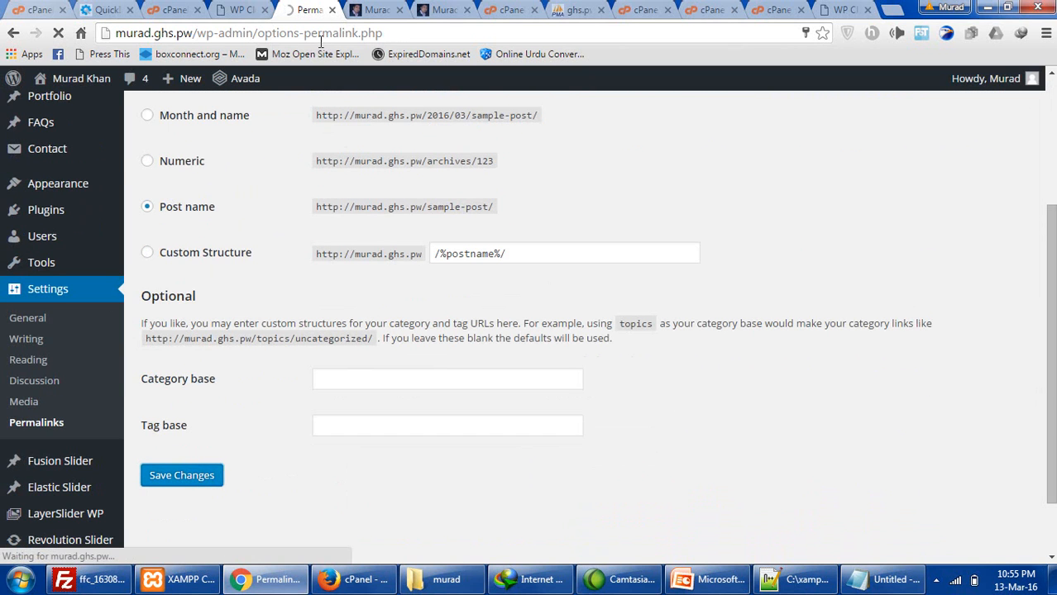
- Check the live site homepage, then return to Permalink Settings
left_click(369, 9)
scroll(91, 334, "down", 5)
scroll(90, 333, "down", 15)
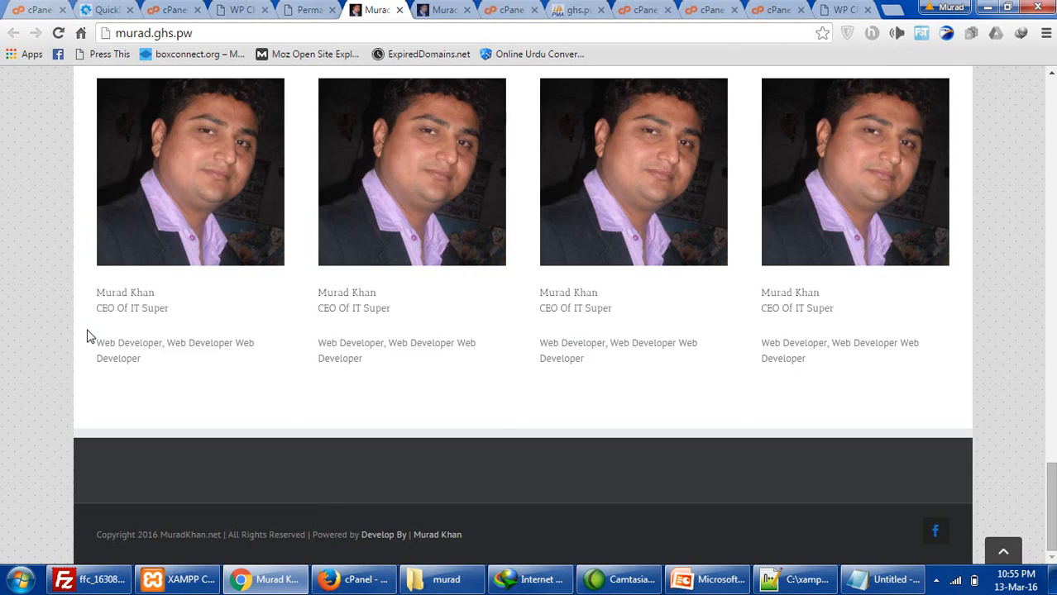
scroll(90, 335, "up", 10)
left_click(306, 9)
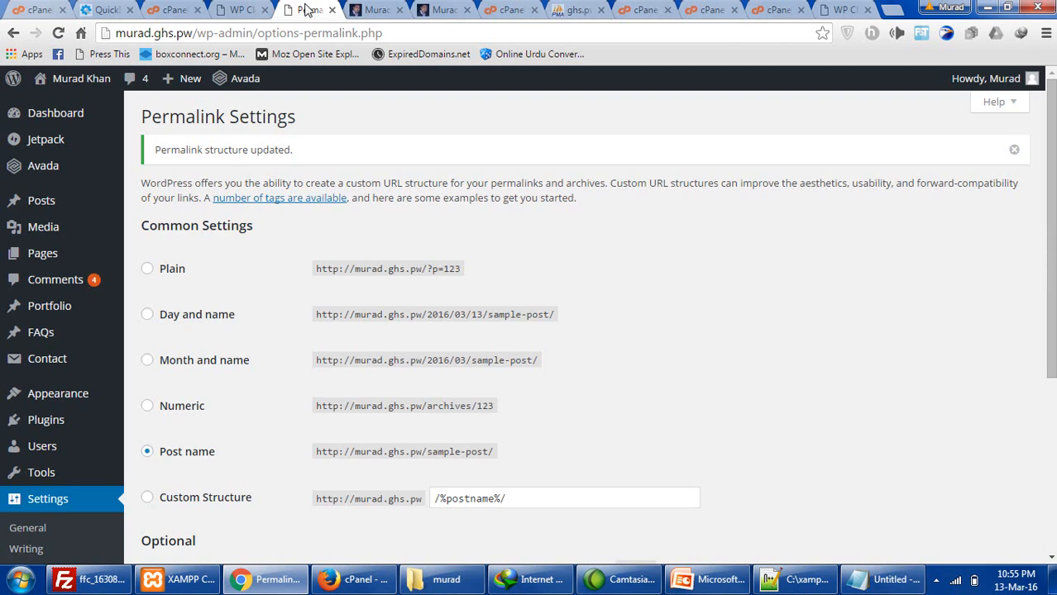
scroll(394, 312, "down", 5)
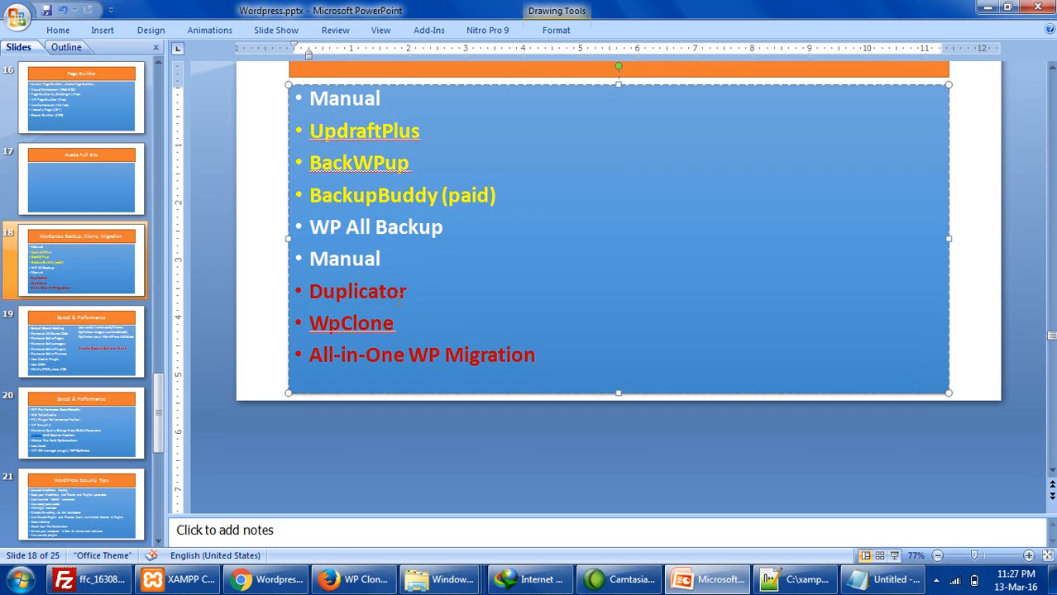
- Select 'Duplicator' and the 'All-in-One WP Migration' bullet on slide 18
double_click(317, 293)
left_click_drag(540, 355, 286, 366)
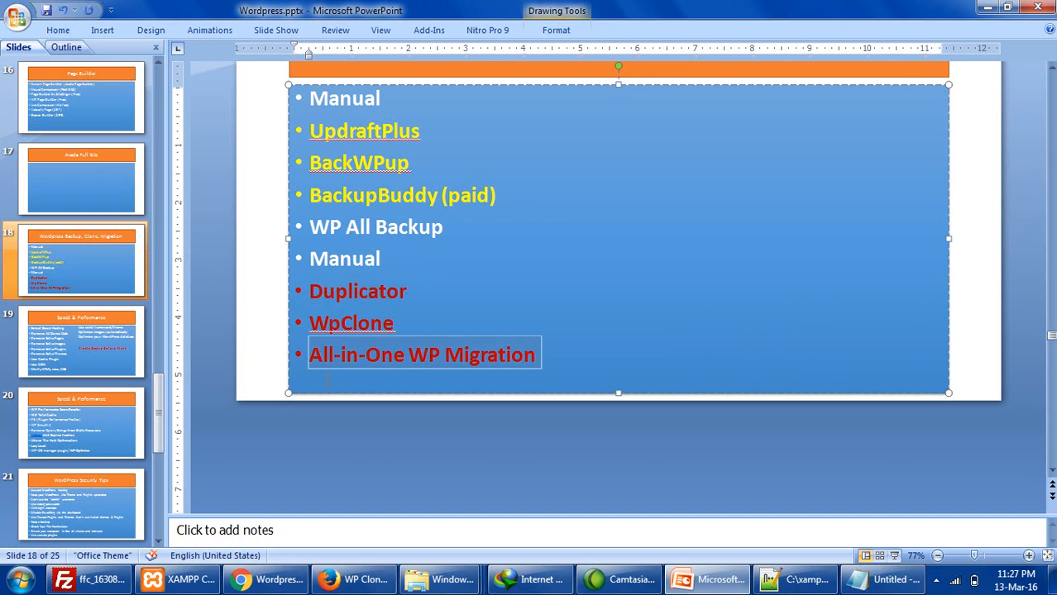
- Go to muradkhan.net's admin dashboard in Firefox and reach Plugins > Add New
left_click(354, 579)
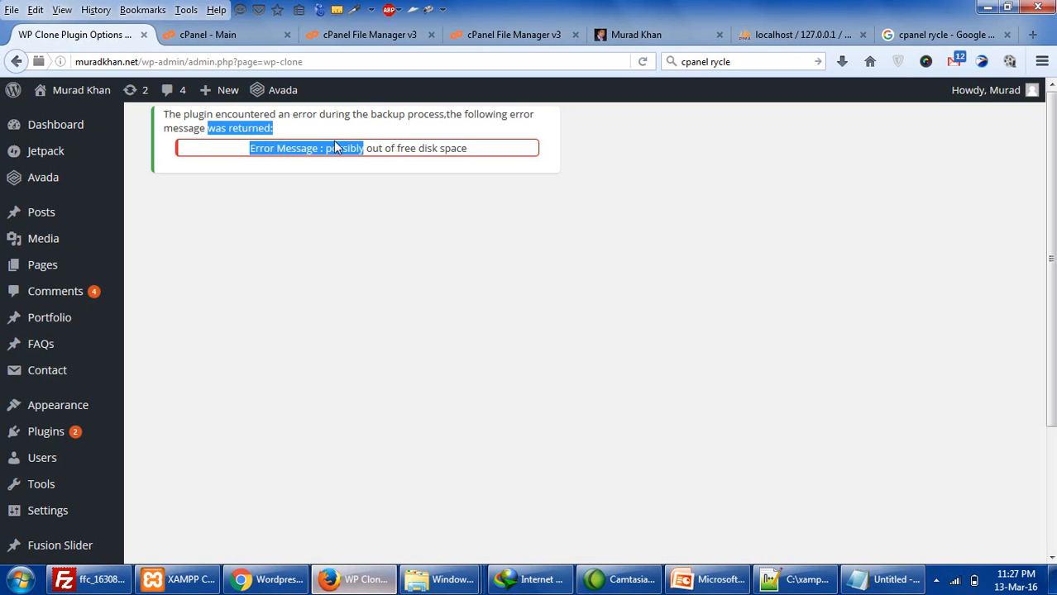
left_click(790, 35)
left_click(614, 37)
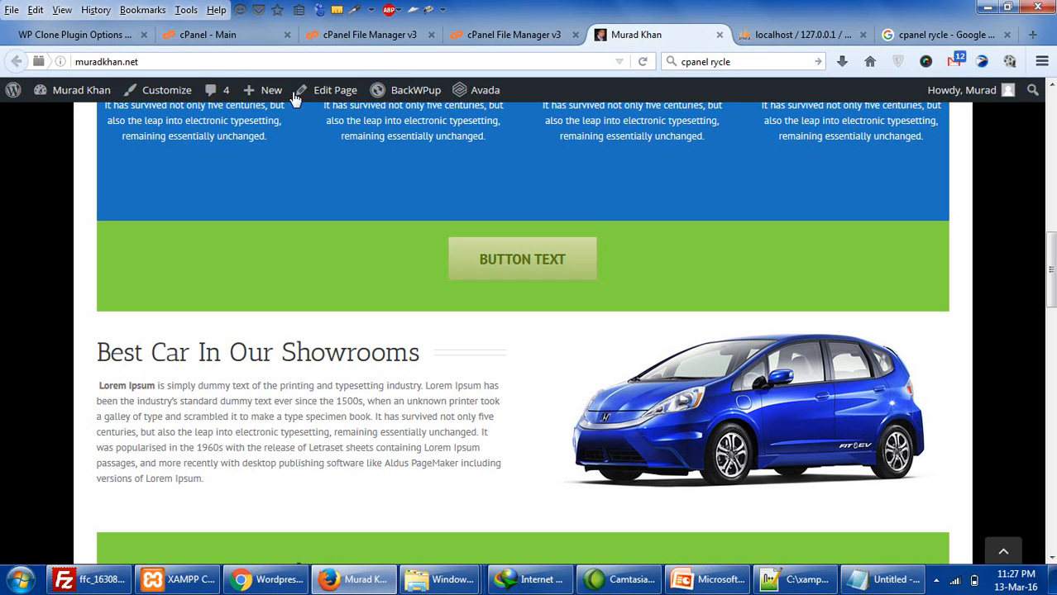
mouse_move(87, 99)
left_click(69, 124)
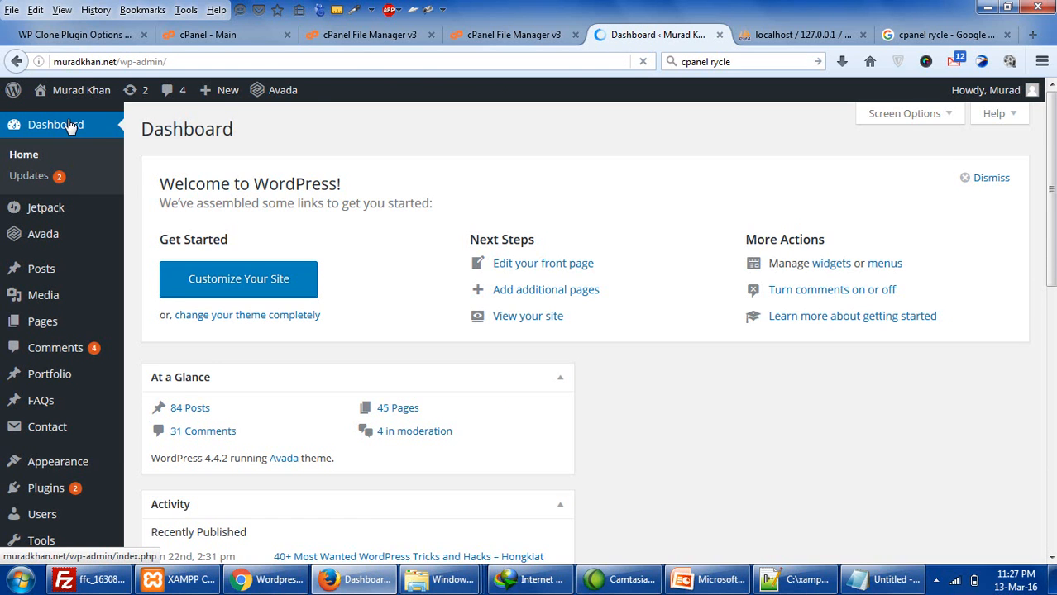
scroll(83, 438, "down", 3)
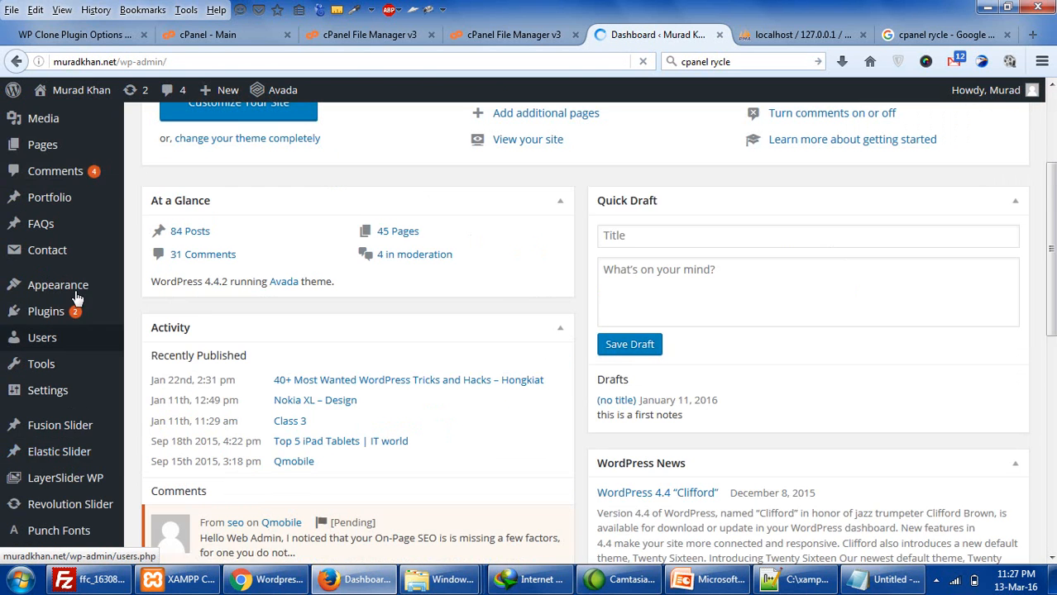
mouse_move(73, 290)
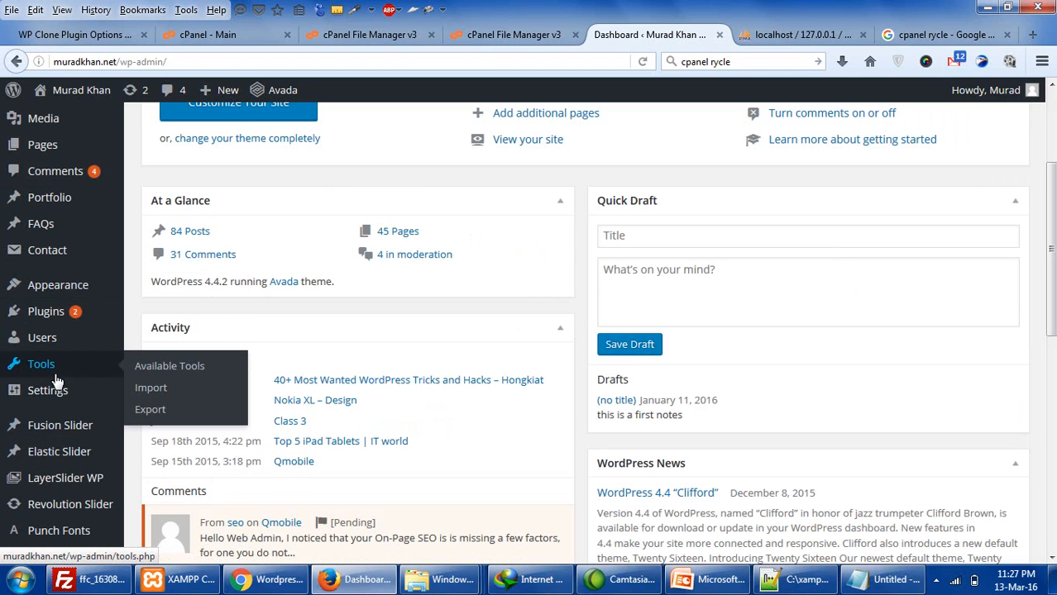
mouse_move(73, 323)
left_click(141, 335)
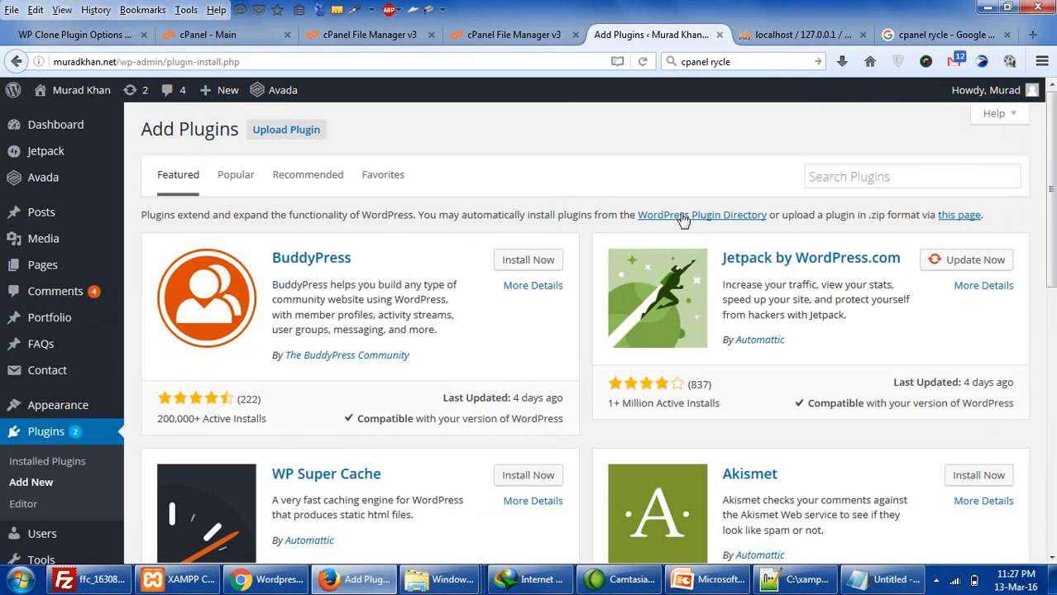
- Search for All-in-One WP Migration and install it
left_click(840, 178)
key("Down")
key("Down")
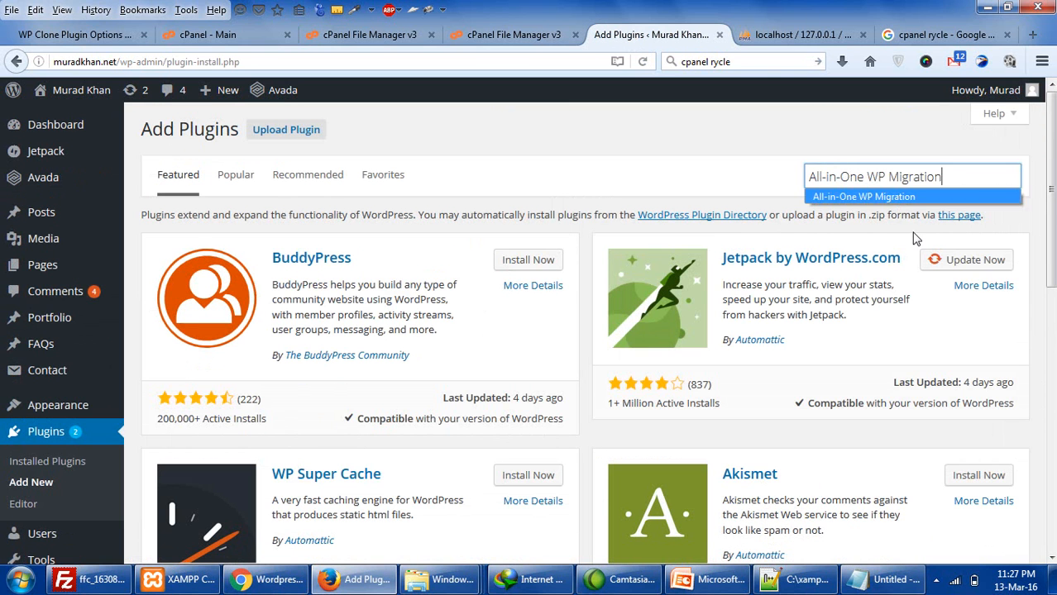
key("Return")
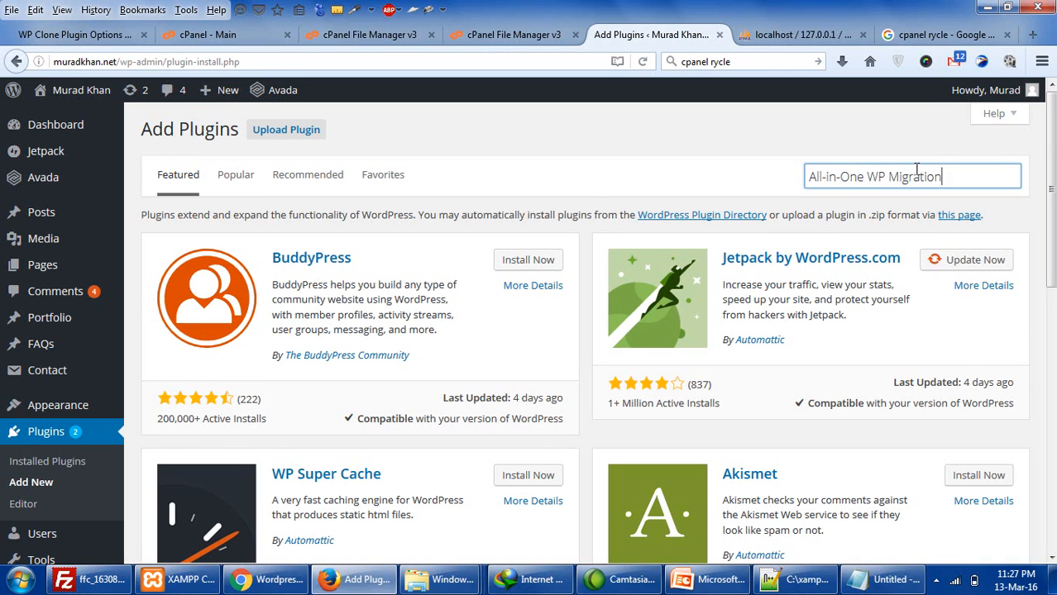
key("Return")
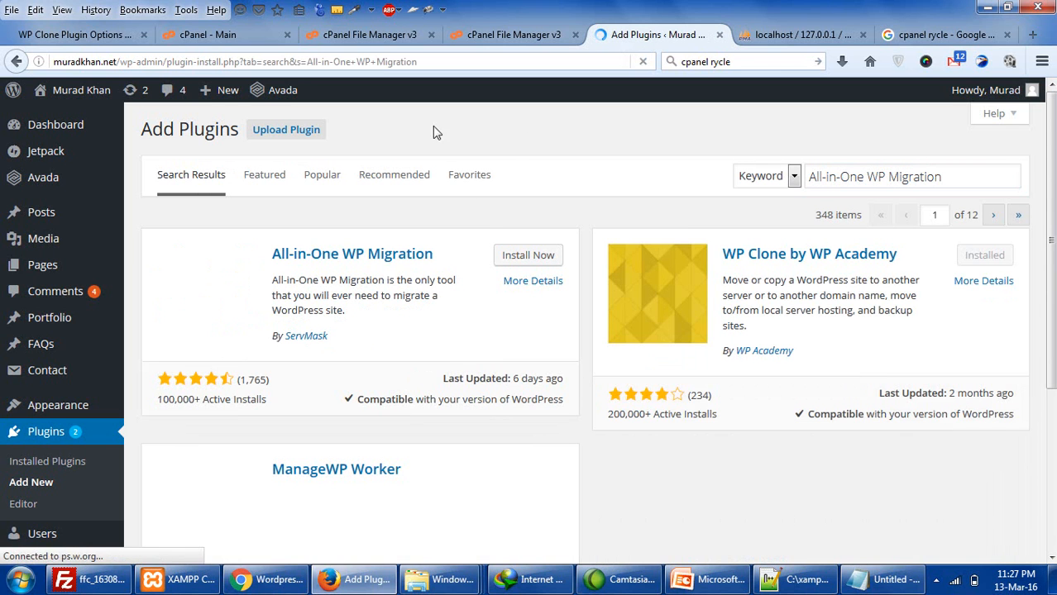
left_click(556, 260)
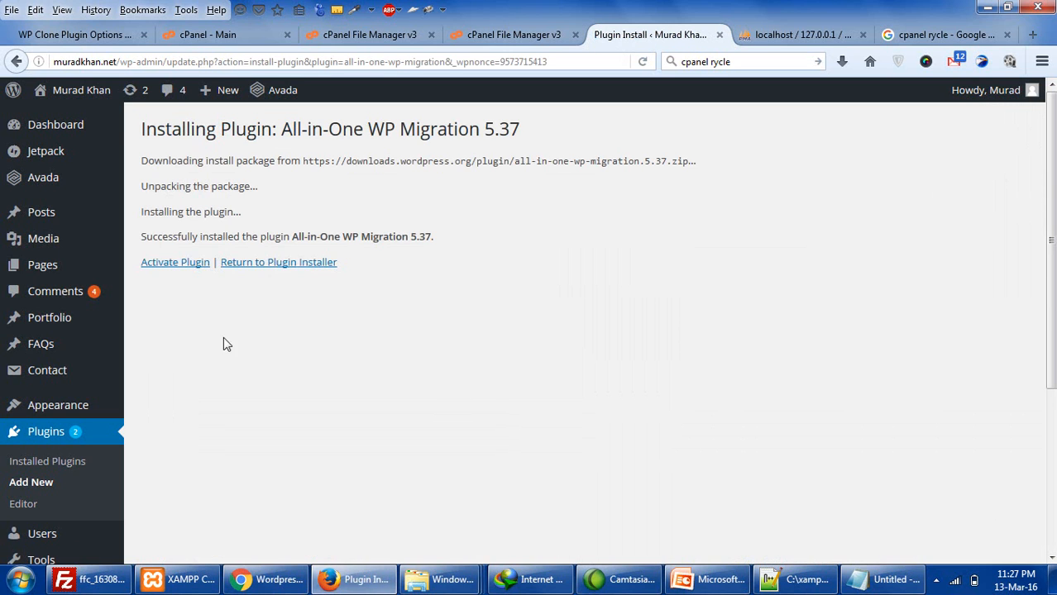
- Activate the plugin and scroll through the Installed Plugins list
left_click(189, 263)
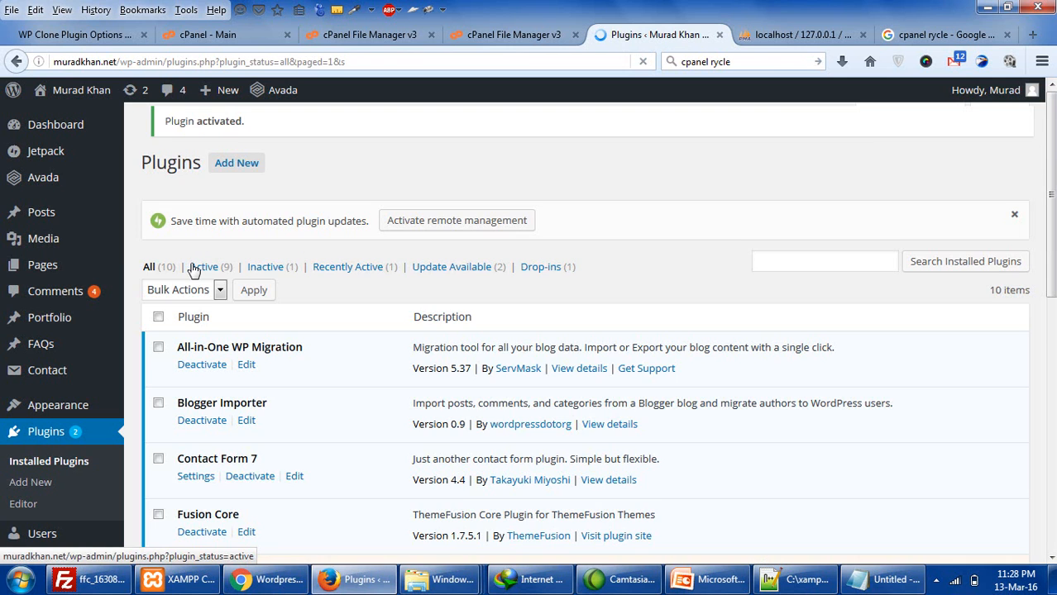
scroll(201, 397, "down", 5)
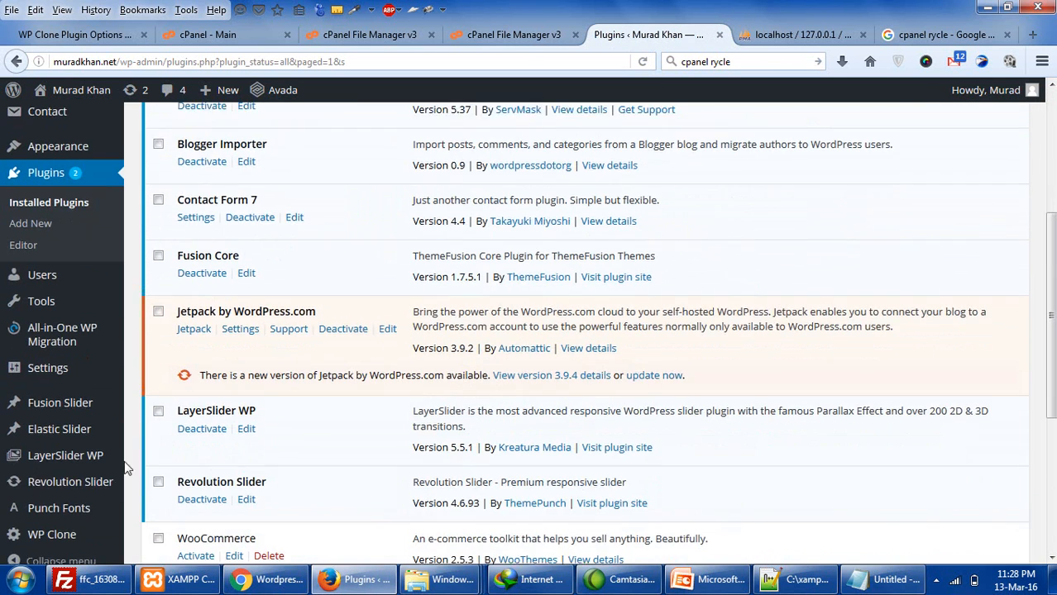
scroll(113, 477, "down", 3)
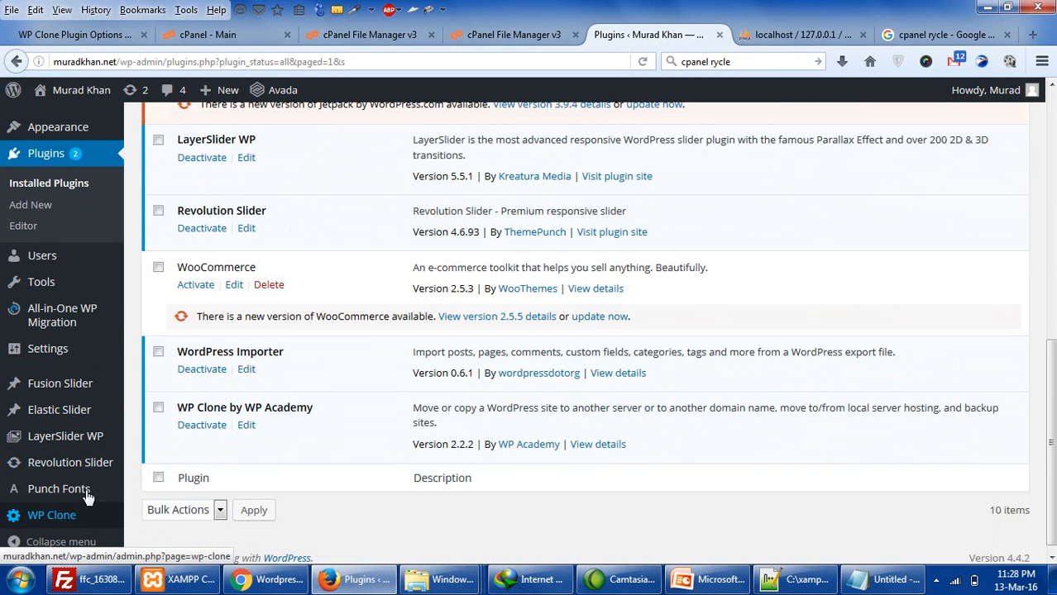
scroll(97, 506, "down", 1)
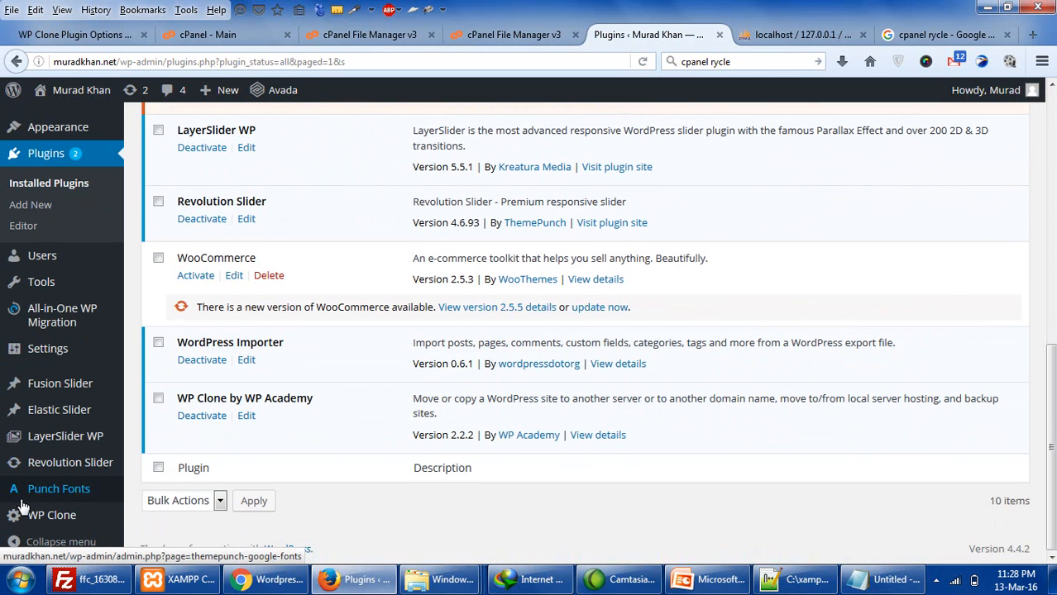
- Open the All-in-One WP Migration Export page and dismiss its issue report form
left_click(63, 315)
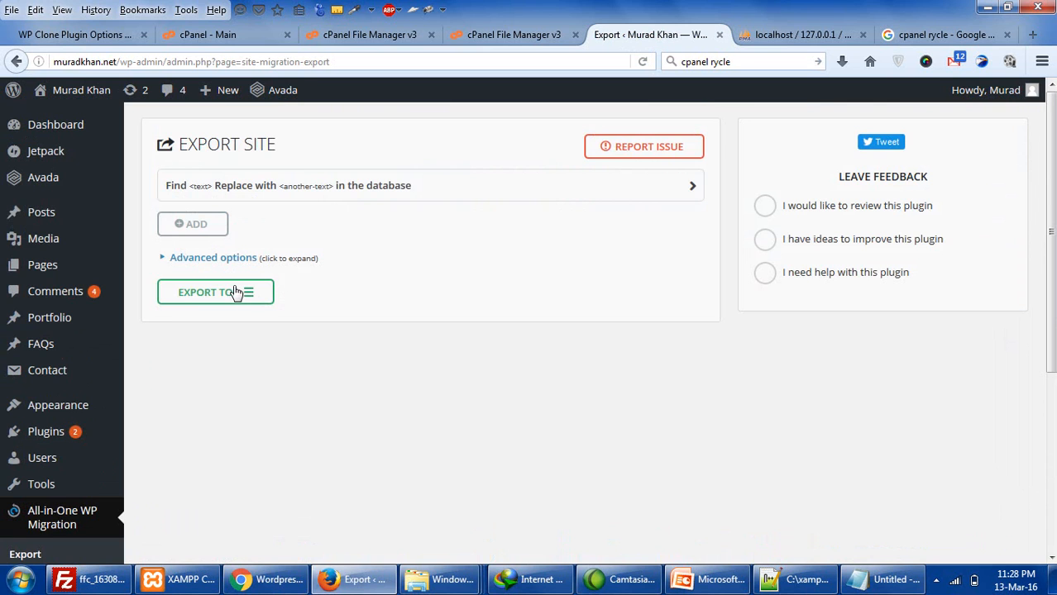
left_click(652, 148)
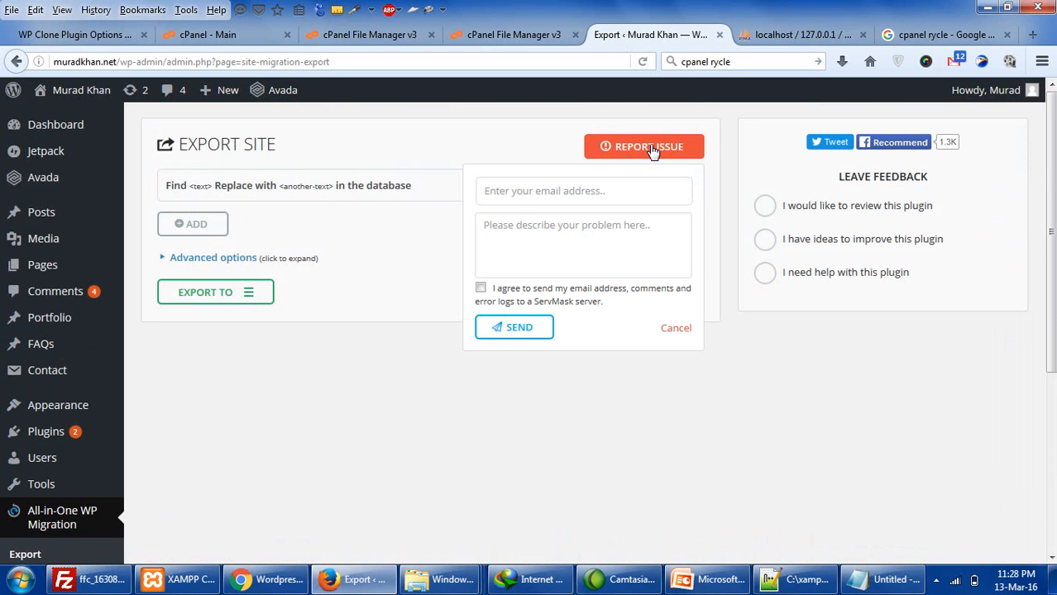
left_click(678, 329)
- Export the site to File and save the 128 MB .wpress download
left_click(254, 295)
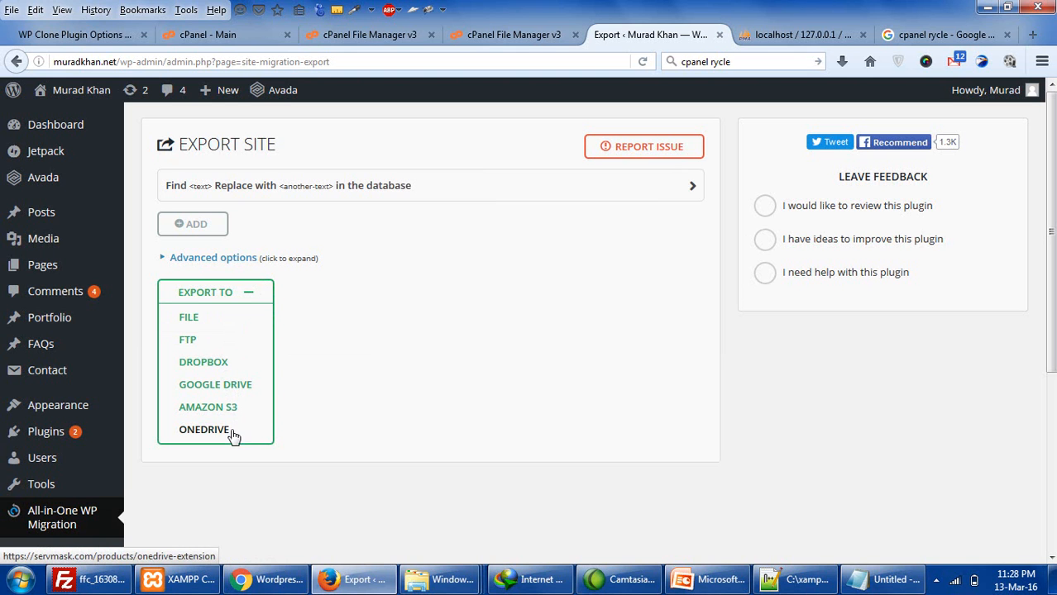
left_click(190, 320)
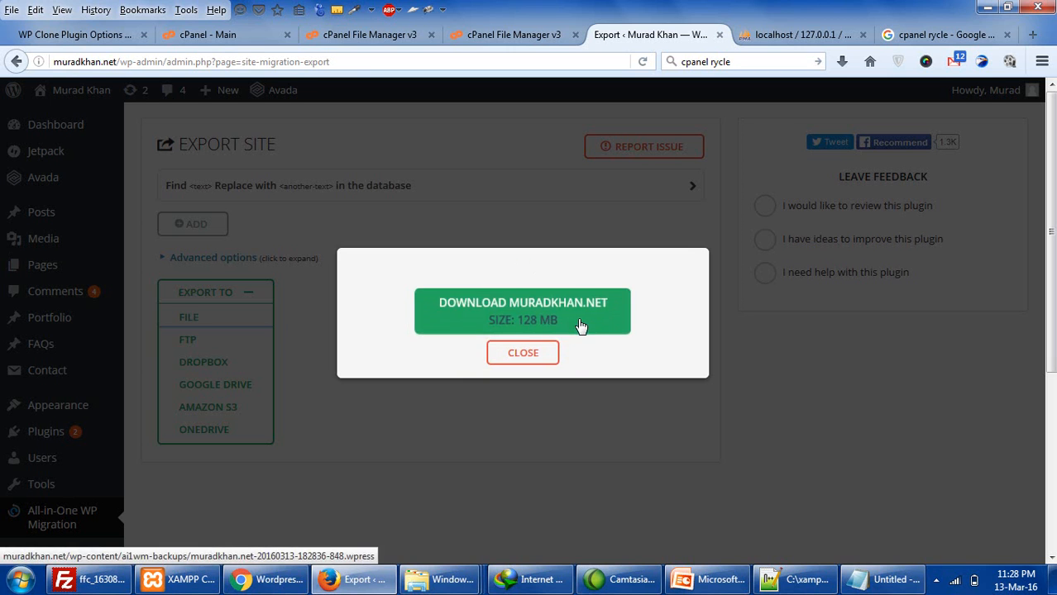
left_click(531, 314)
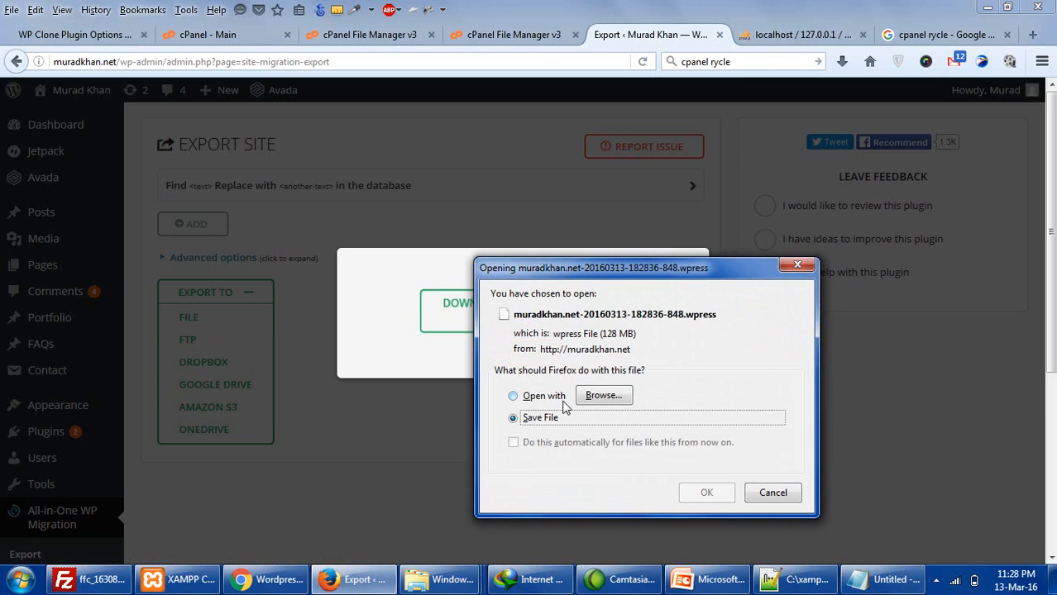
left_click(693, 494)
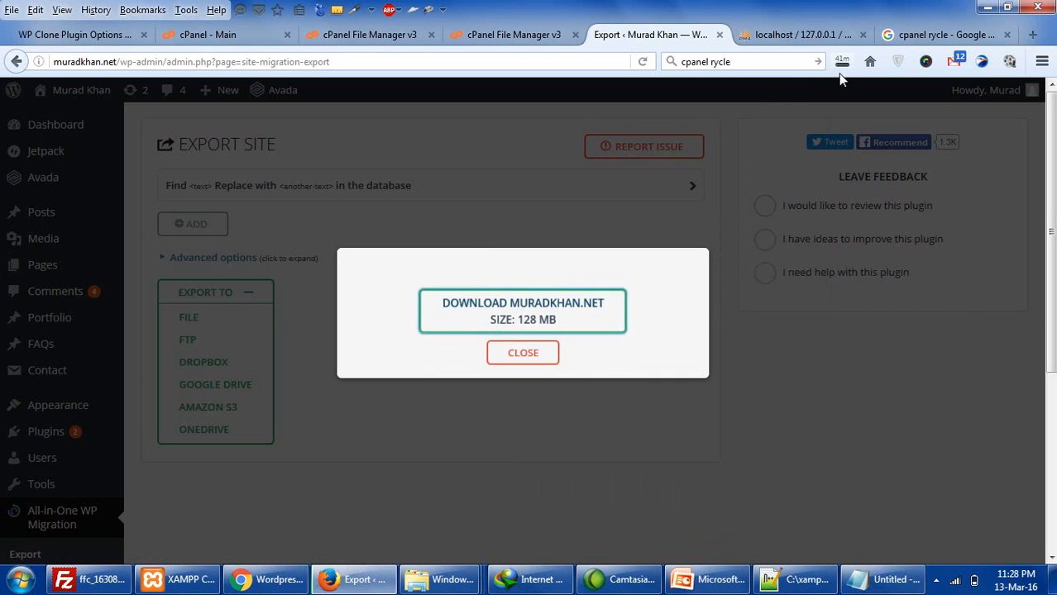
left_click(534, 360)
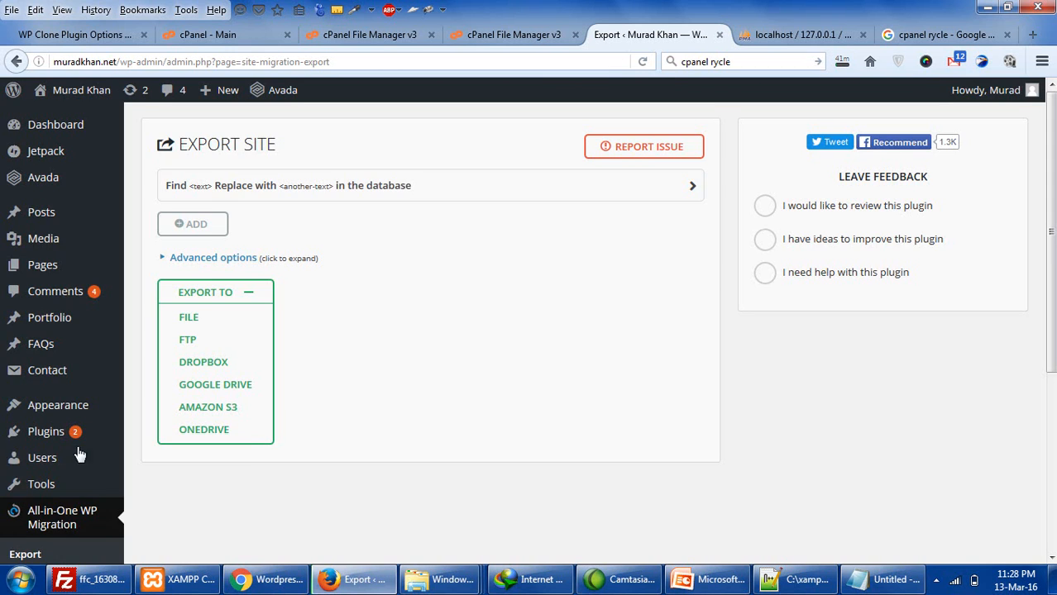
- Reload the Export page and view its list of export destinations
scroll(56, 481, "down", 3)
scroll(56, 481, "down", 1)
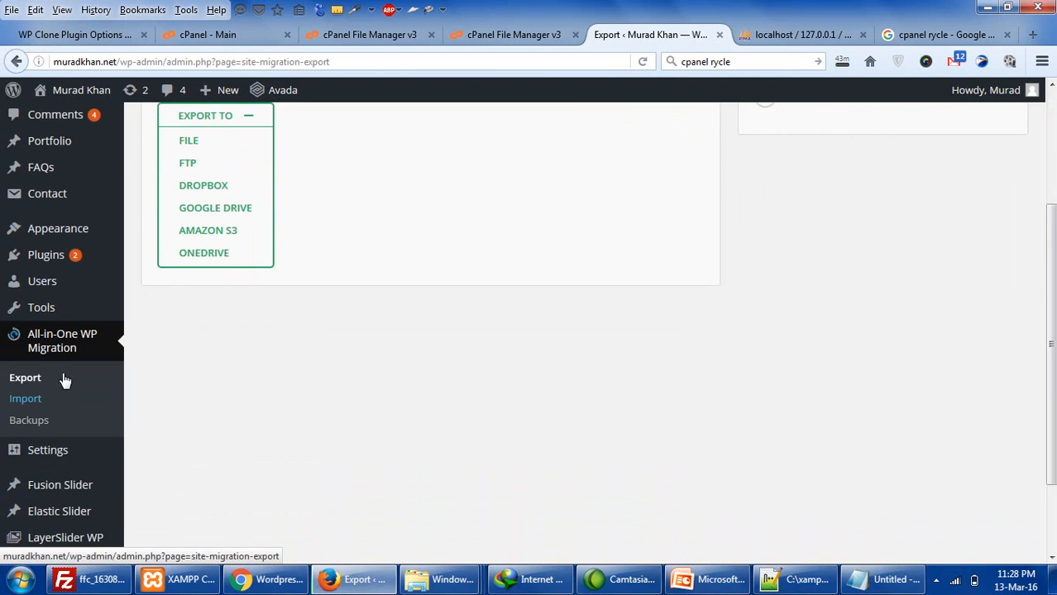
left_click(68, 342)
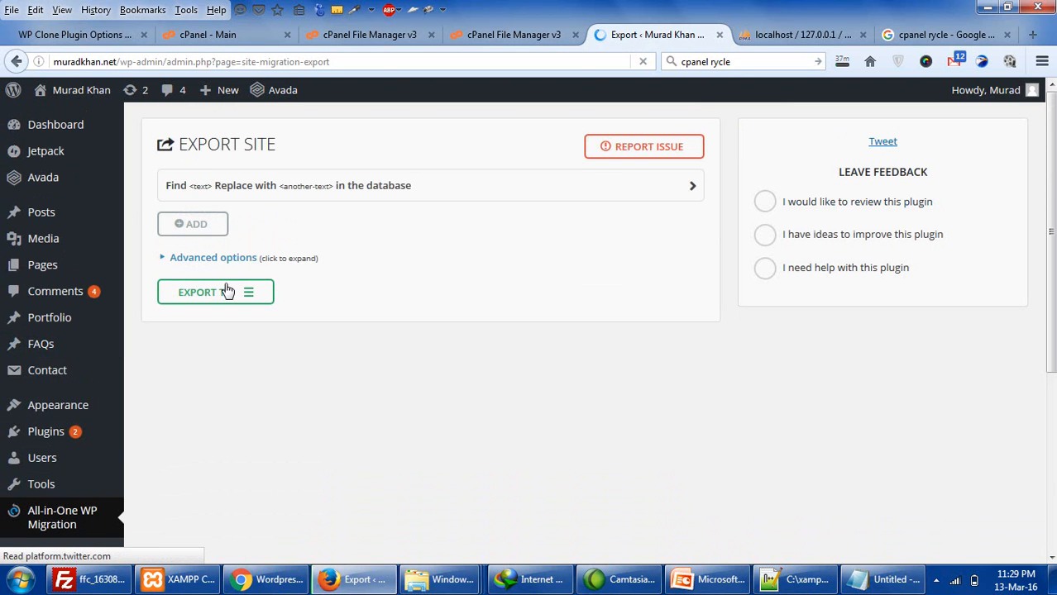
left_click(240, 294)
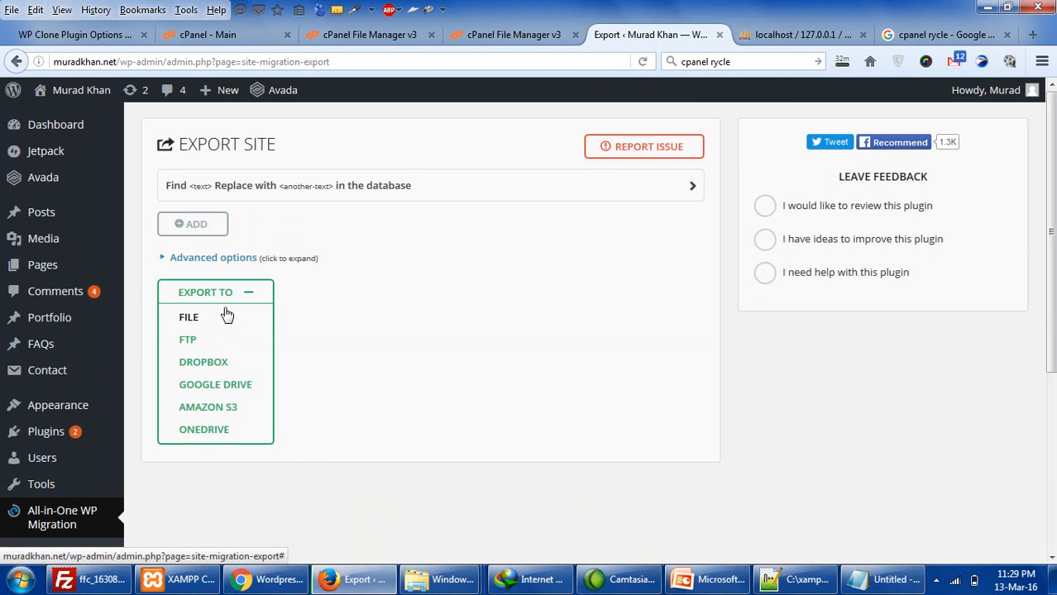
scroll(49, 388, "down", 4)
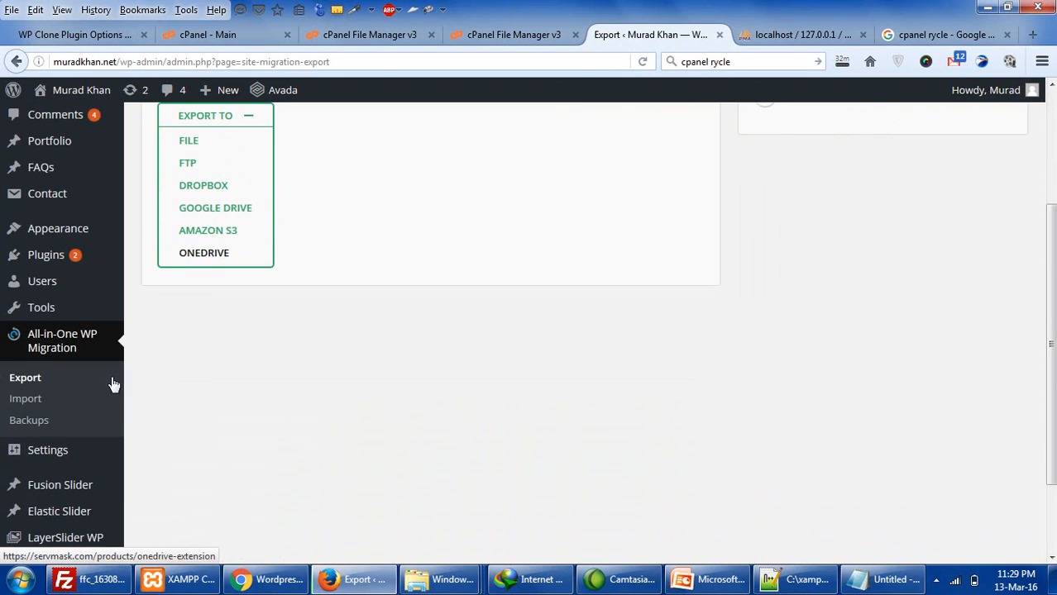
- Open the Import page, choose Import From File, then cancel the upload dialog
left_click(46, 401)
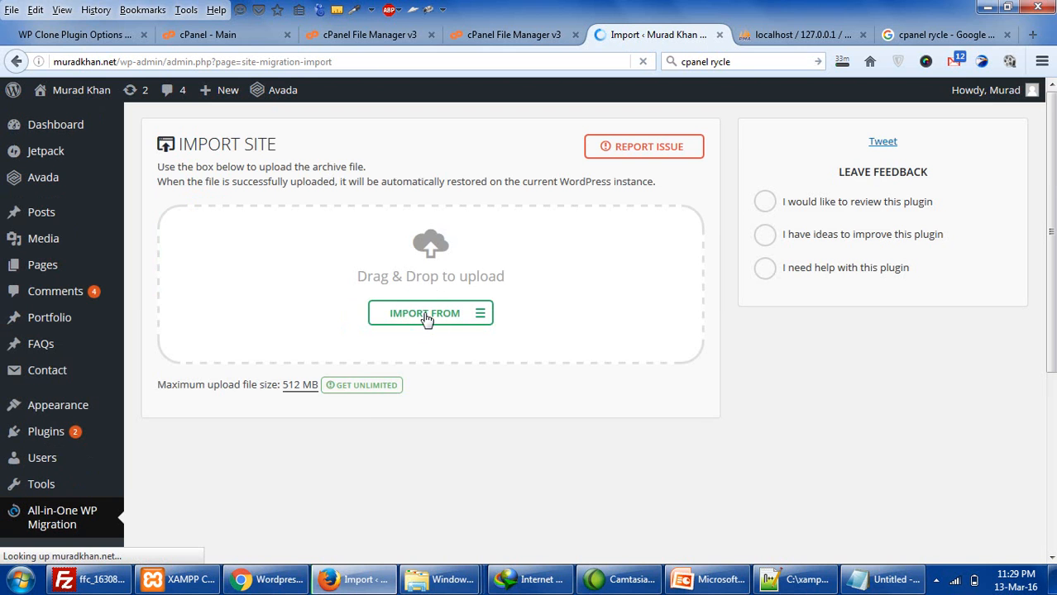
left_click(426, 319)
left_click(411, 343)
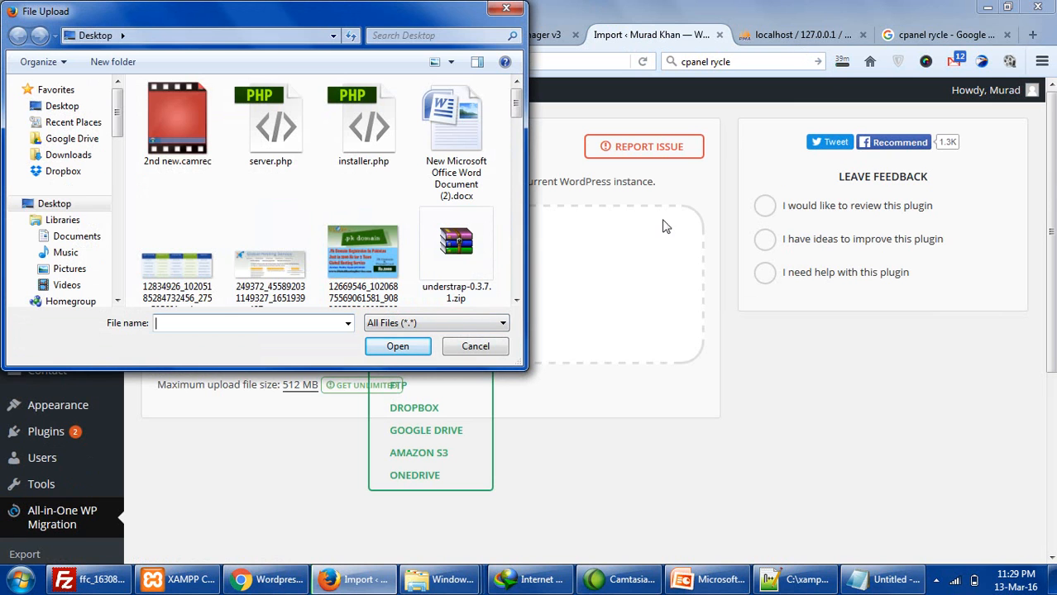
left_click(478, 347)
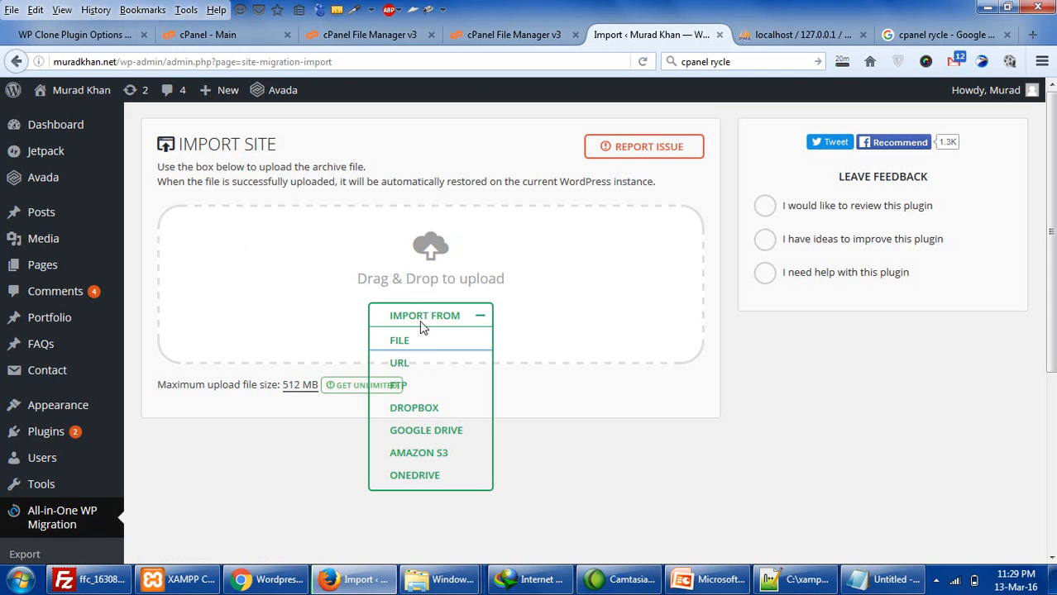
mouse_move(38, 484)
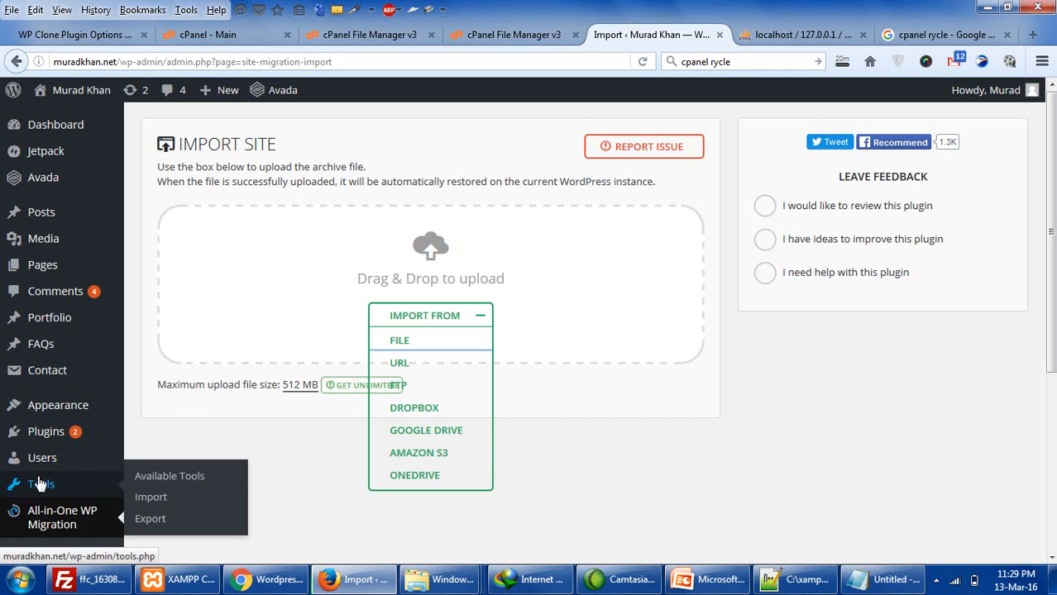
scroll(43, 419, "down", 2)
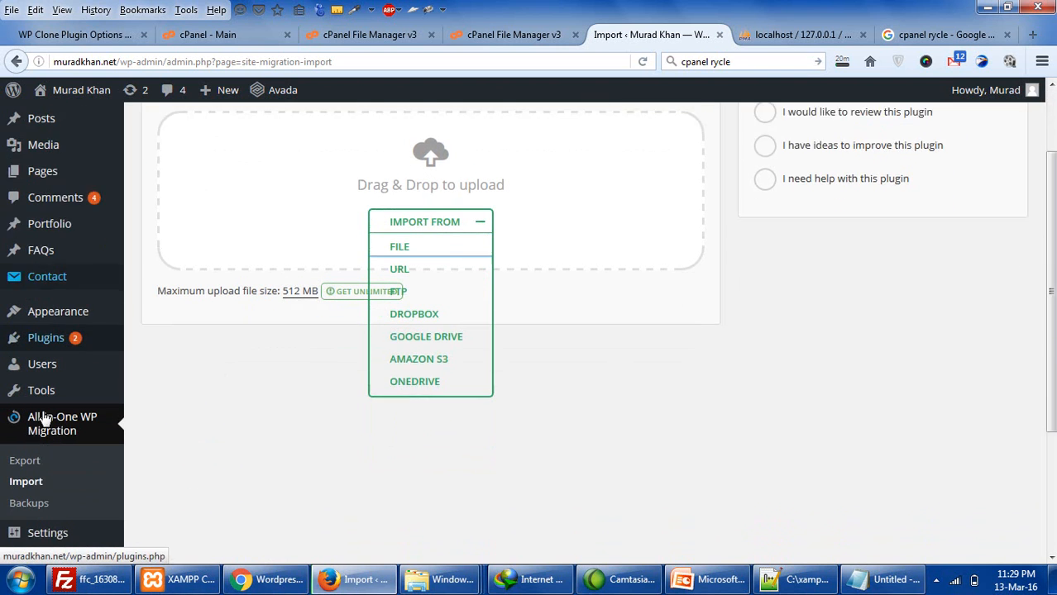
scroll(44, 419, "down", 1)
mouse_move(41, 446)
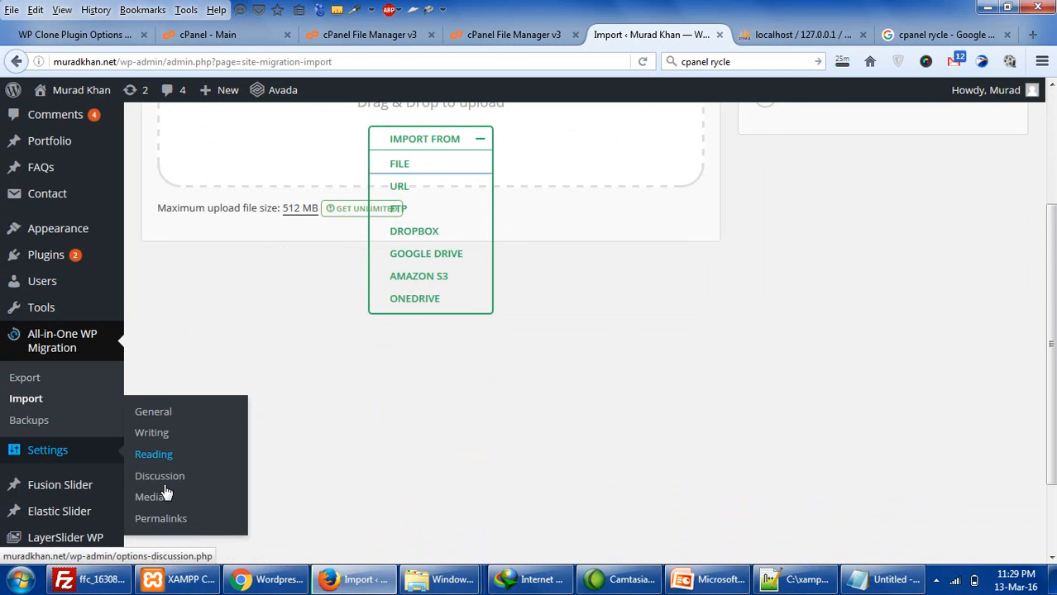
scroll(429, 402, "up", 2)
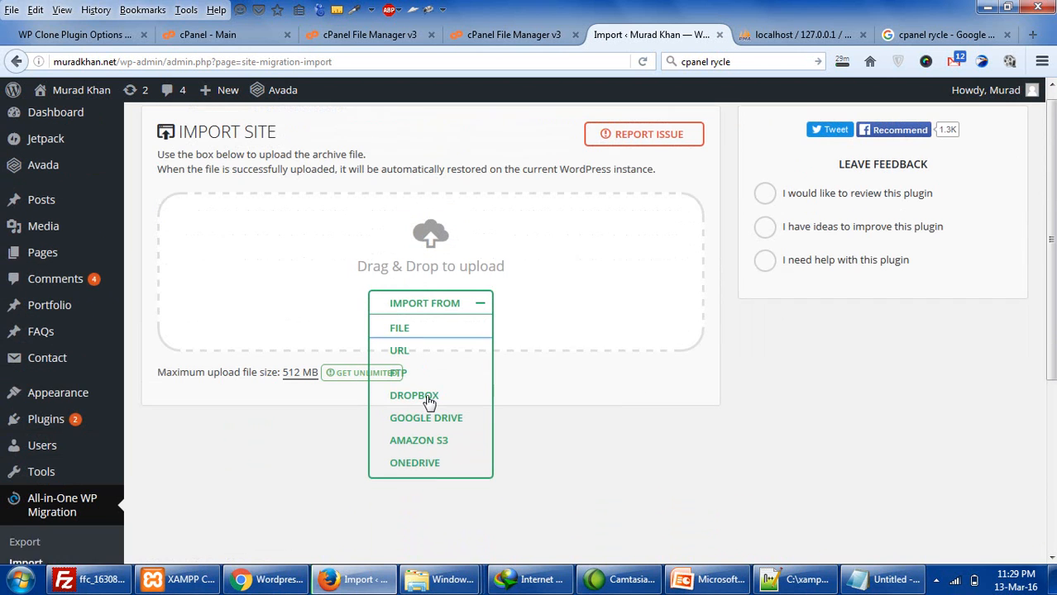
- Glance at slide 18 in PowerPoint, then return to Chrome's Duplicator Installer page
left_click(693, 581)
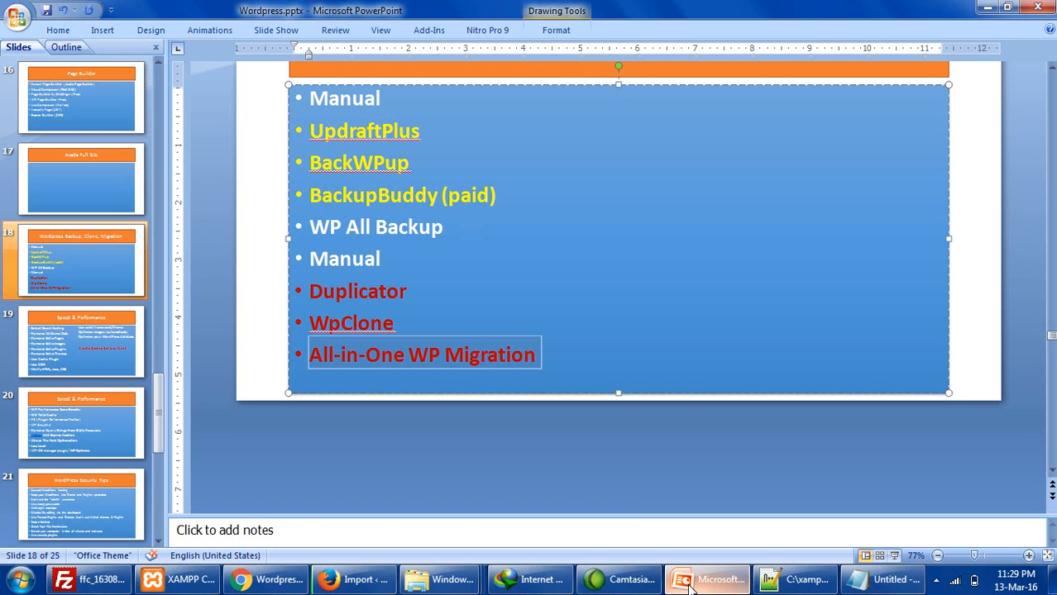
scroll(439, 350, "up", 1)
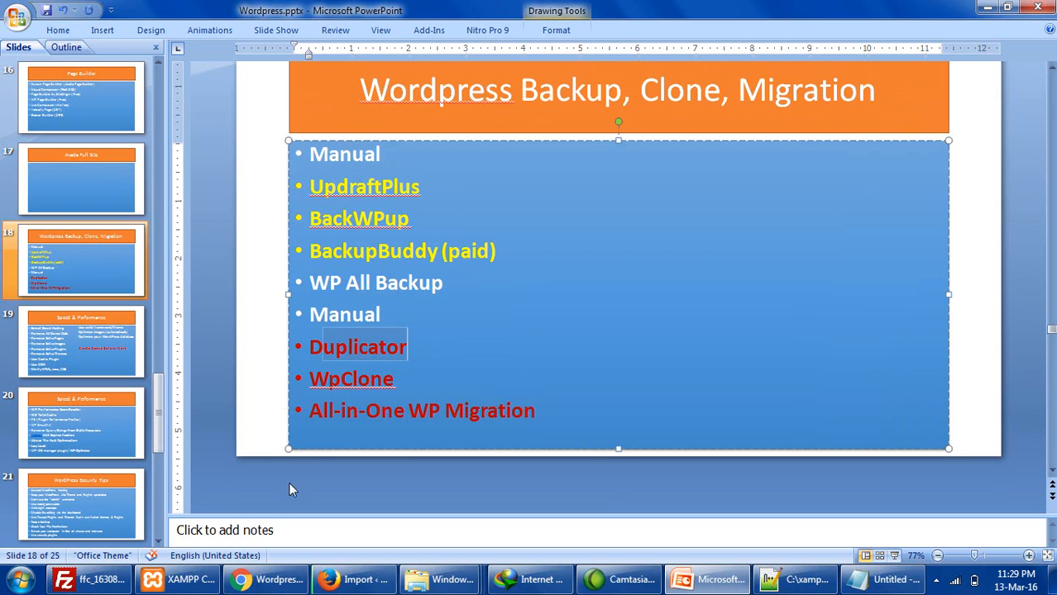
left_click(263, 578)
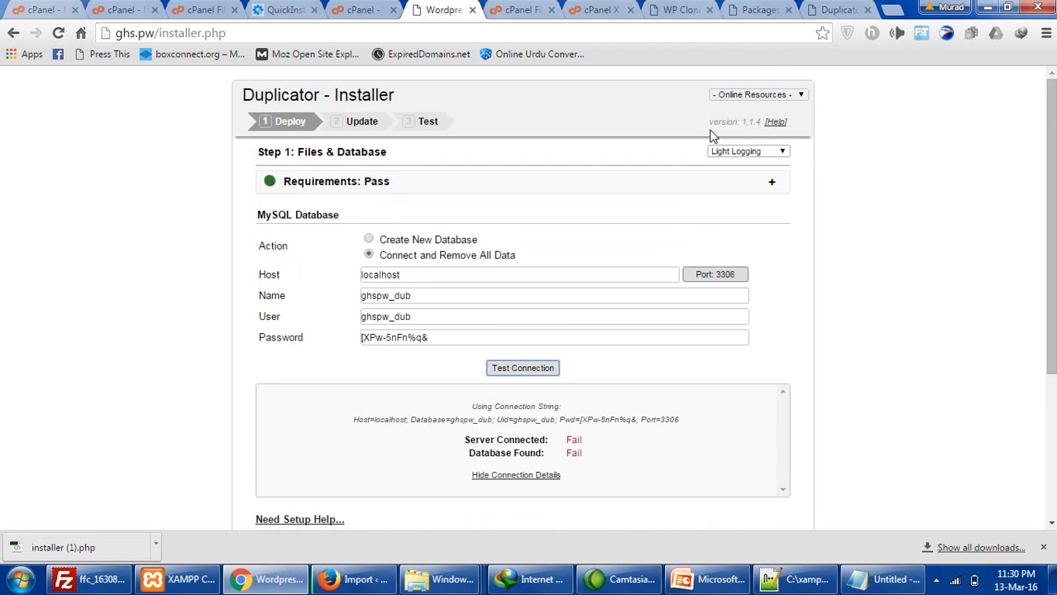
- Close the Duplicator installer and File Manager tabs and show the Duplicator / Cloner / Migrator 2.0.1 page on ghs.pw
left_click(473, 10)
left_click(472, 10)
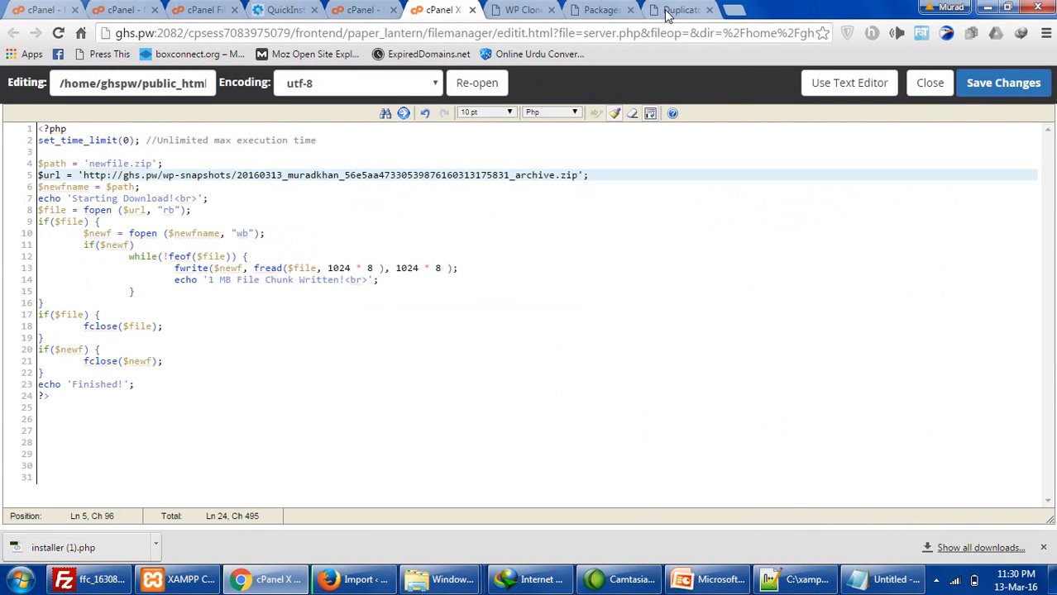
left_click(668, 11)
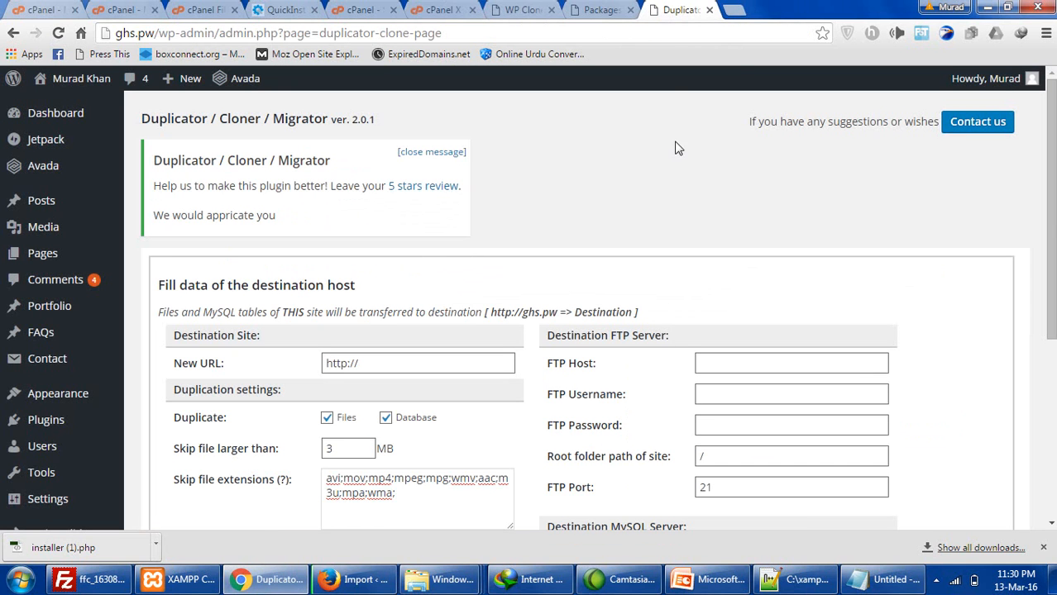
left_click(698, 579)
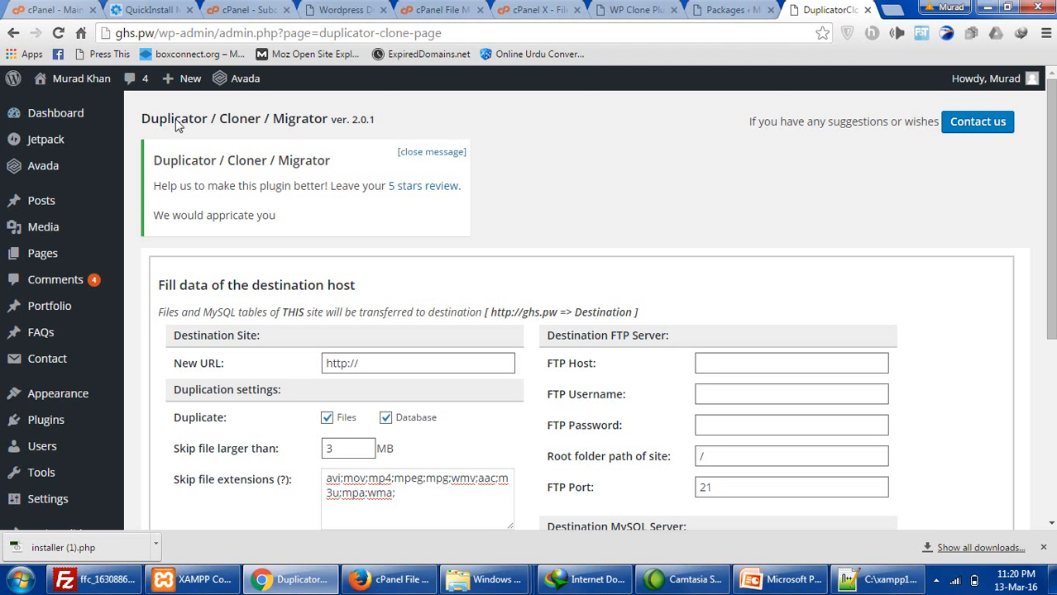
- Return to the cPanel home page and launch File Manager
left_click(82, 9)
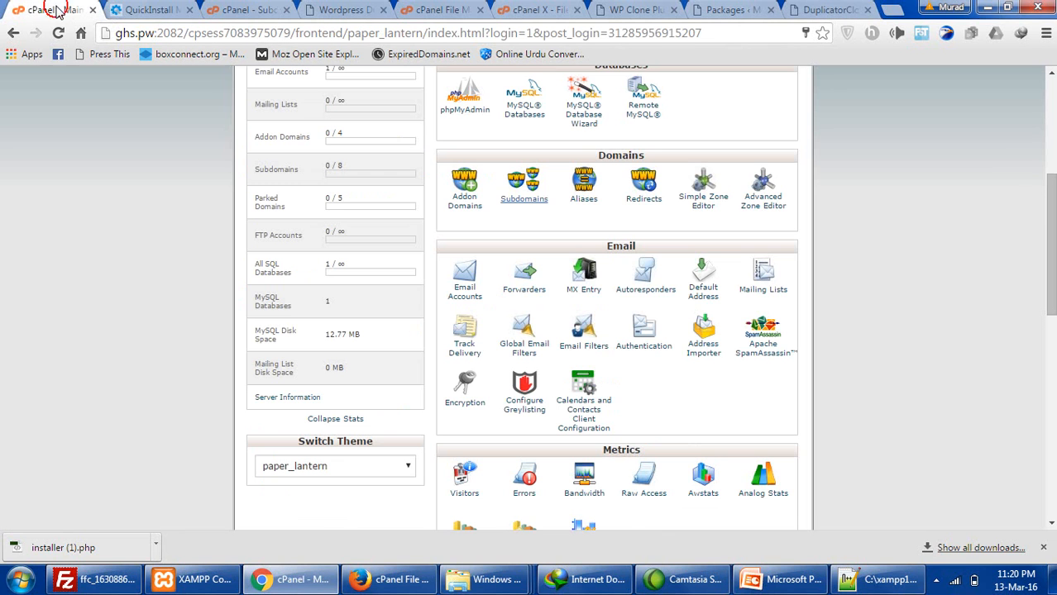
left_click(237, 10)
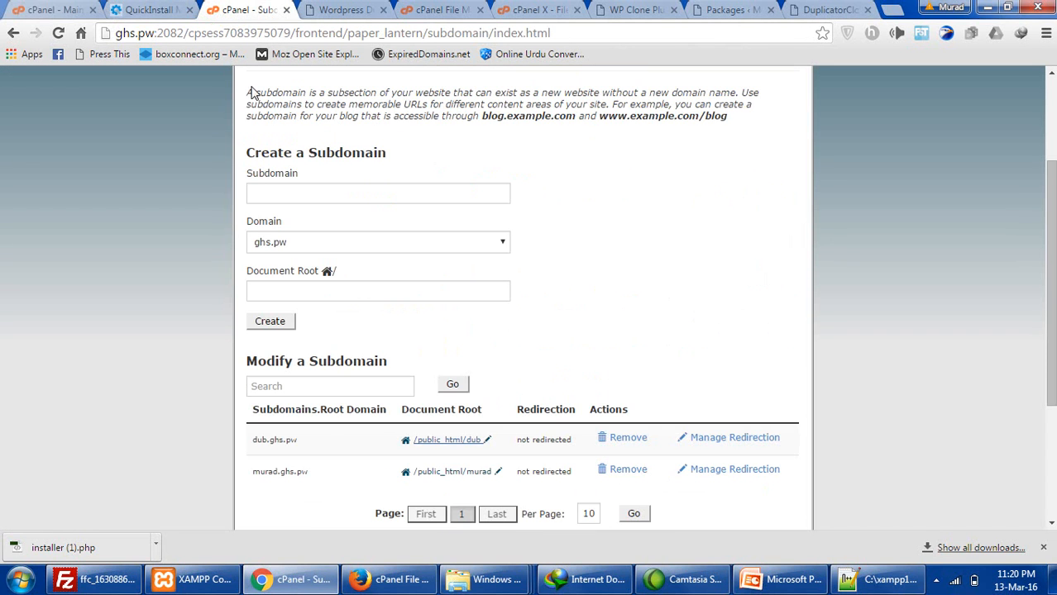
left_click(129, 12)
left_click(49, 9)
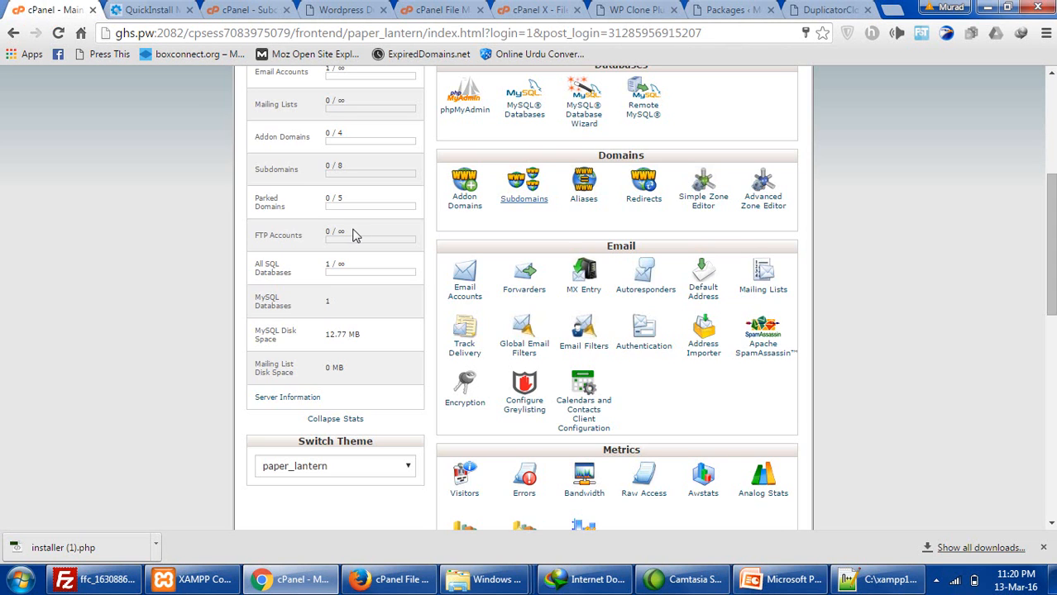
left_click(463, 263)
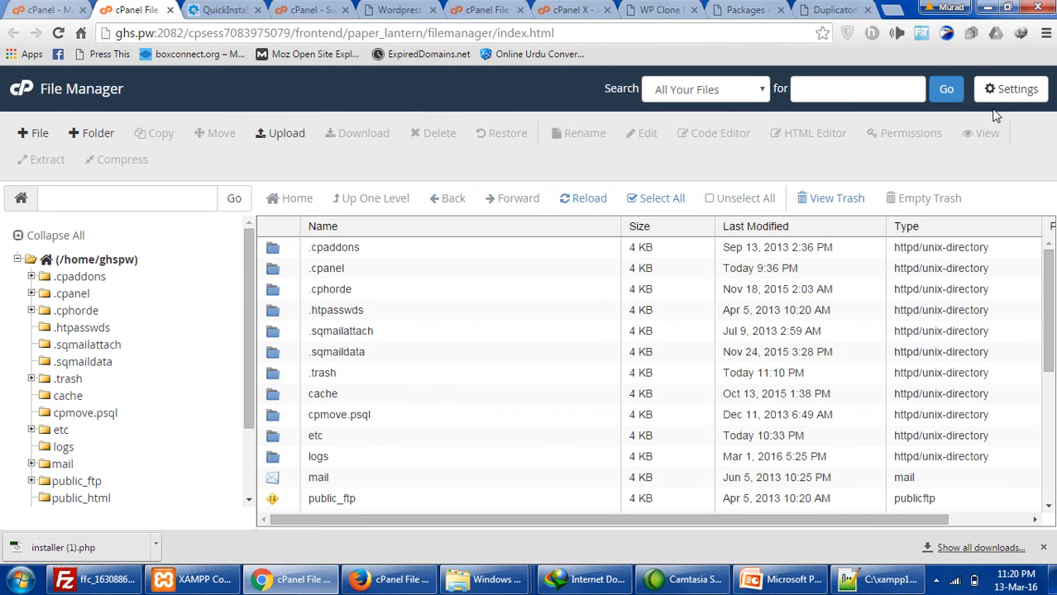
- Open the .trash folder and select all of its contents
double_click(277, 377)
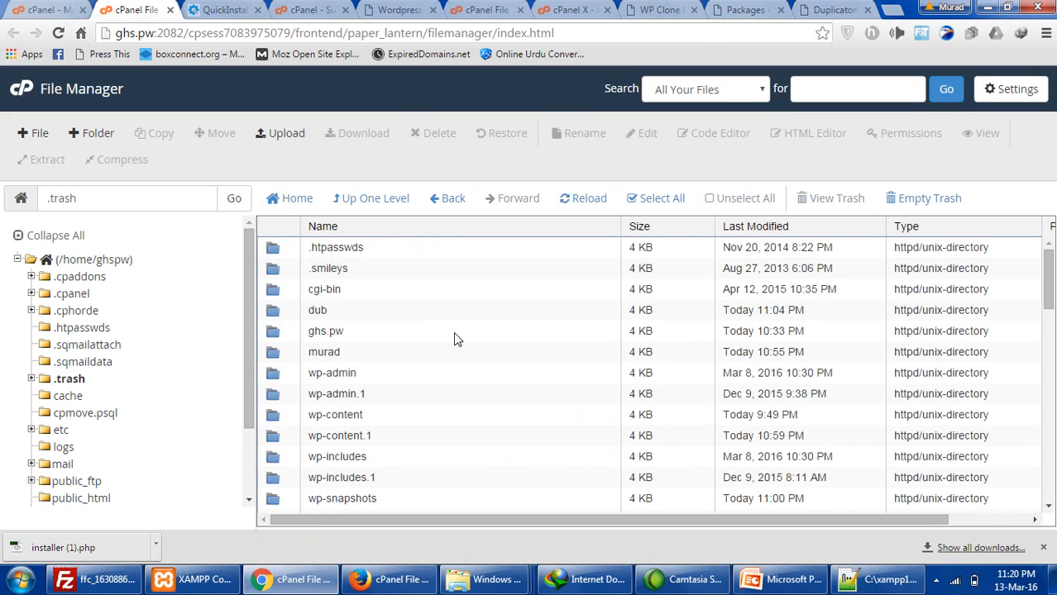
scroll(456, 341, "down", 10)
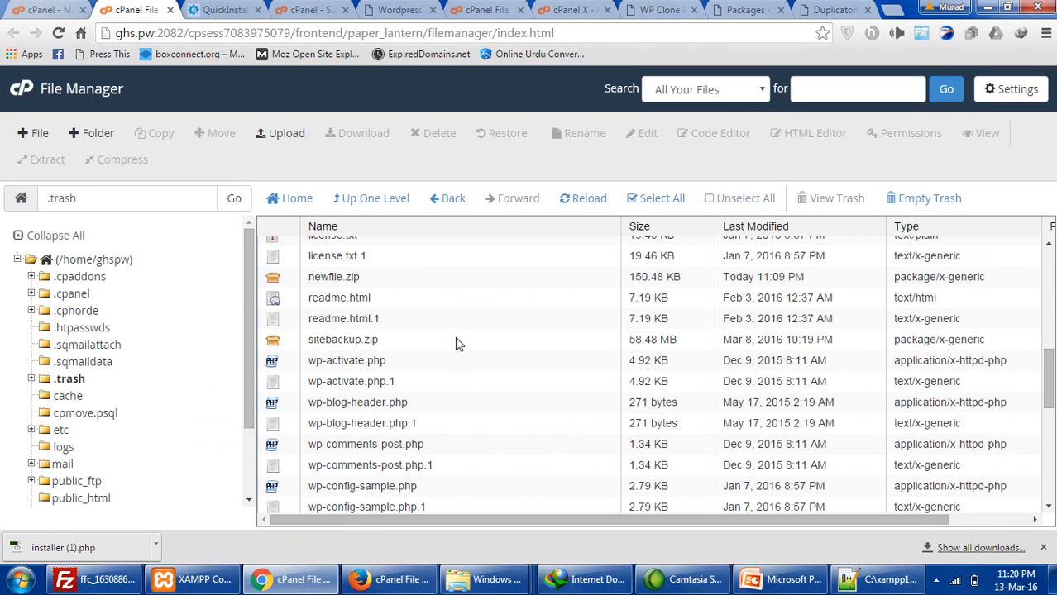
scroll(456, 344, "up", 4)
left_click(456, 336)
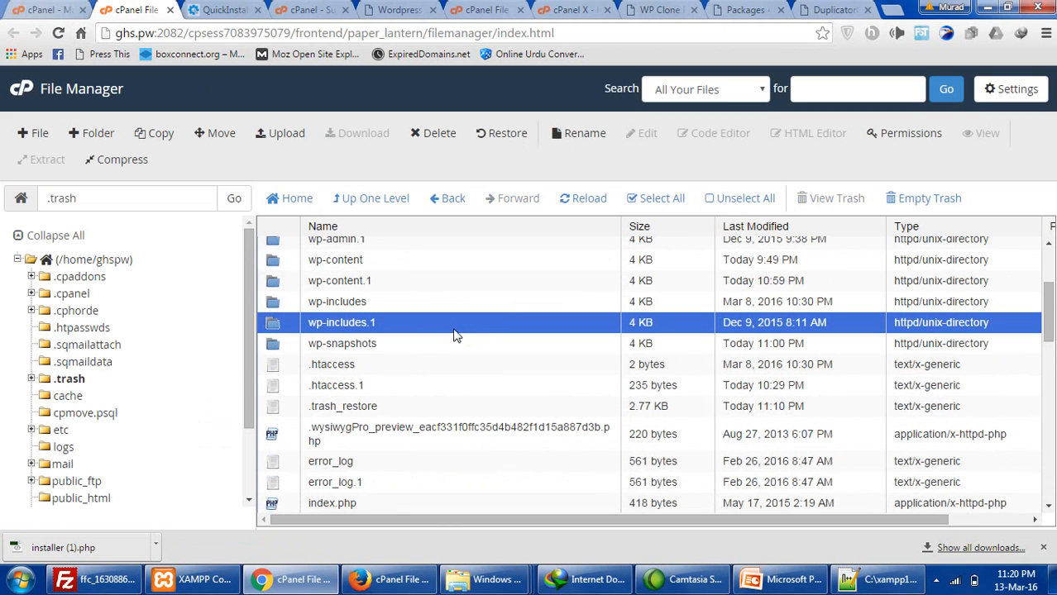
left_click(659, 198)
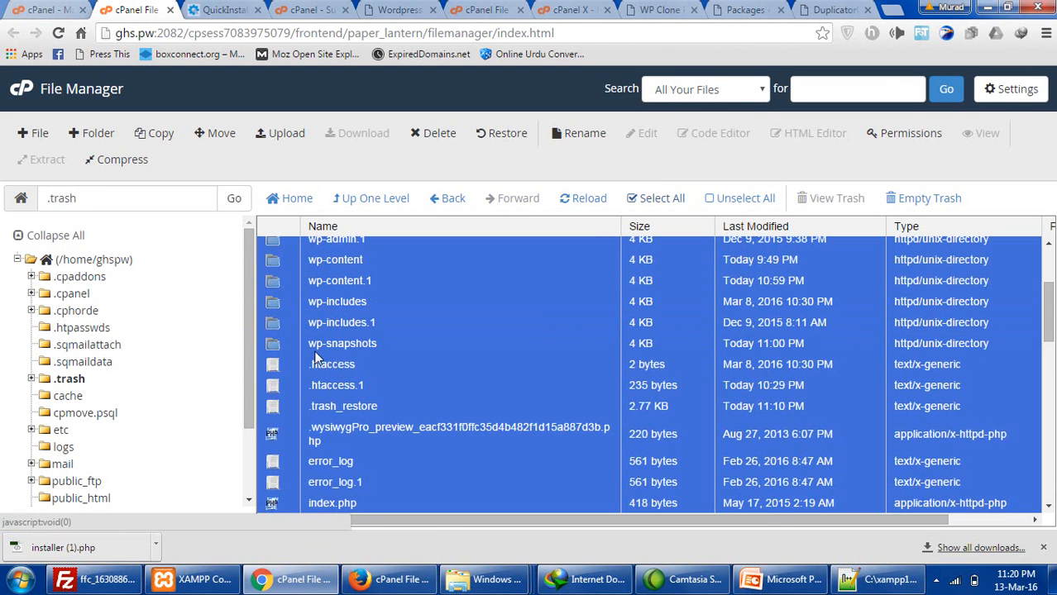
left_click_drag(173, 355, 71, 498)
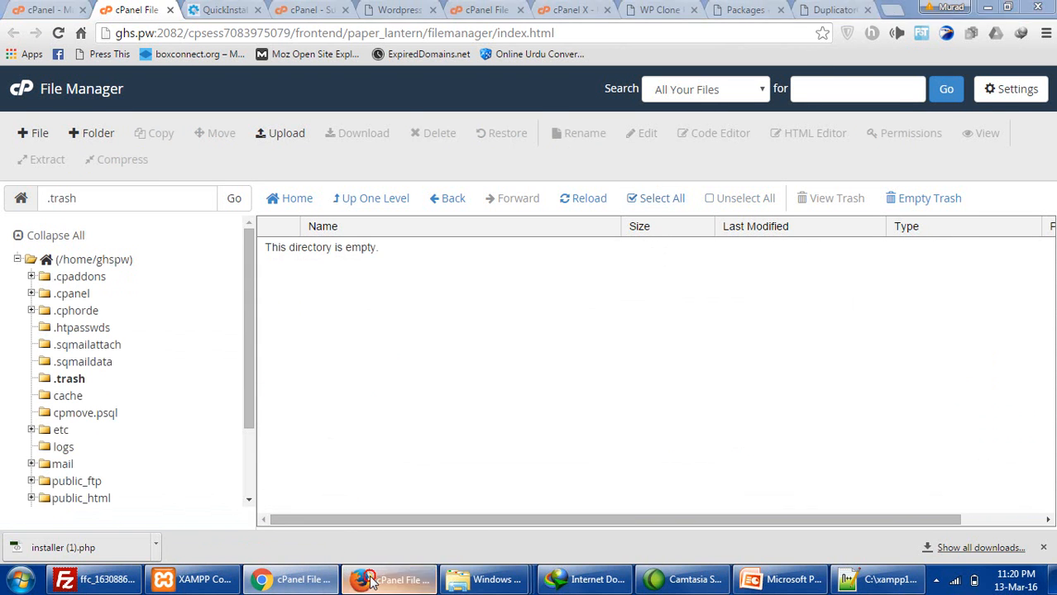
- Turn on Show Hidden Files in the muradkhan.net File Manager settings and save
left_click(372, 581)
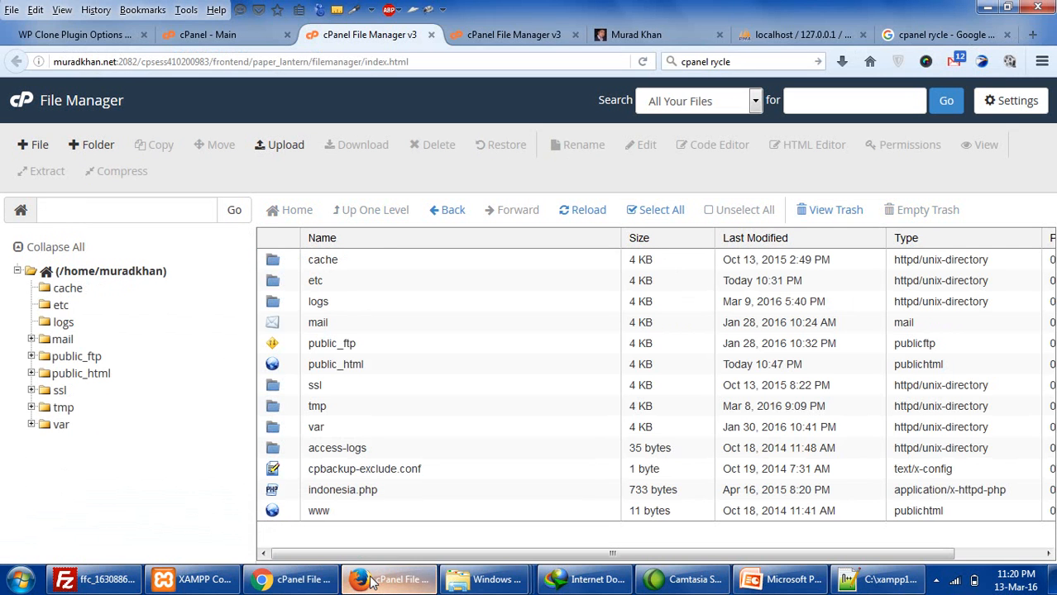
left_click(234, 29)
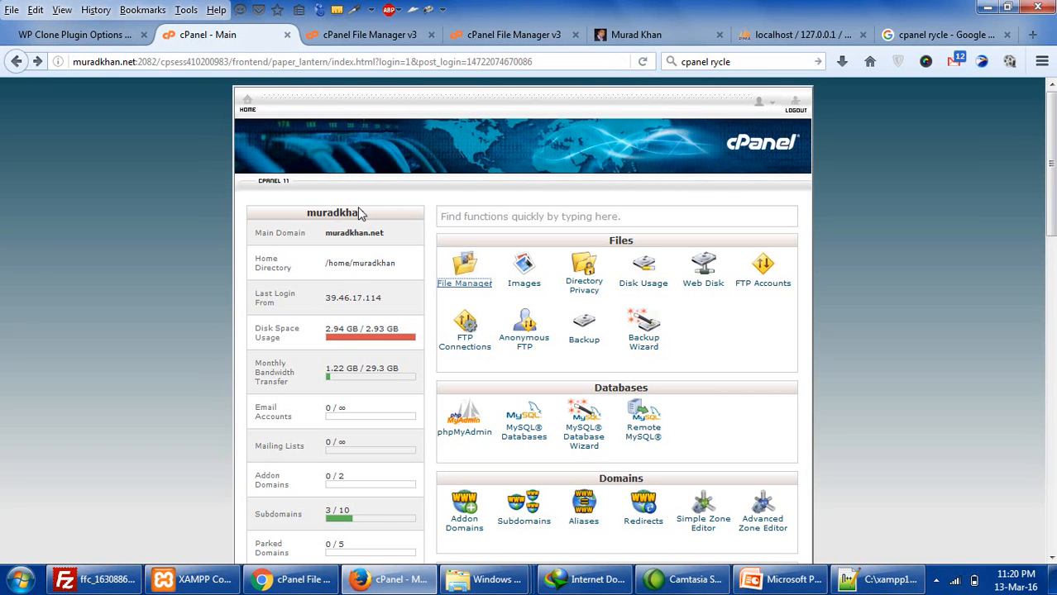
left_click(349, 38)
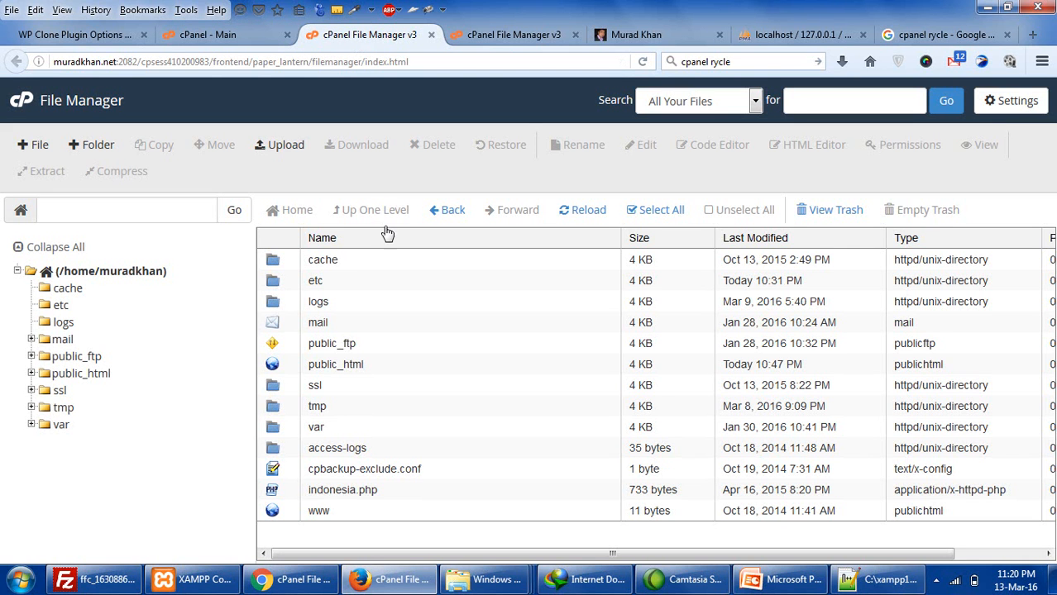
left_click(1012, 98)
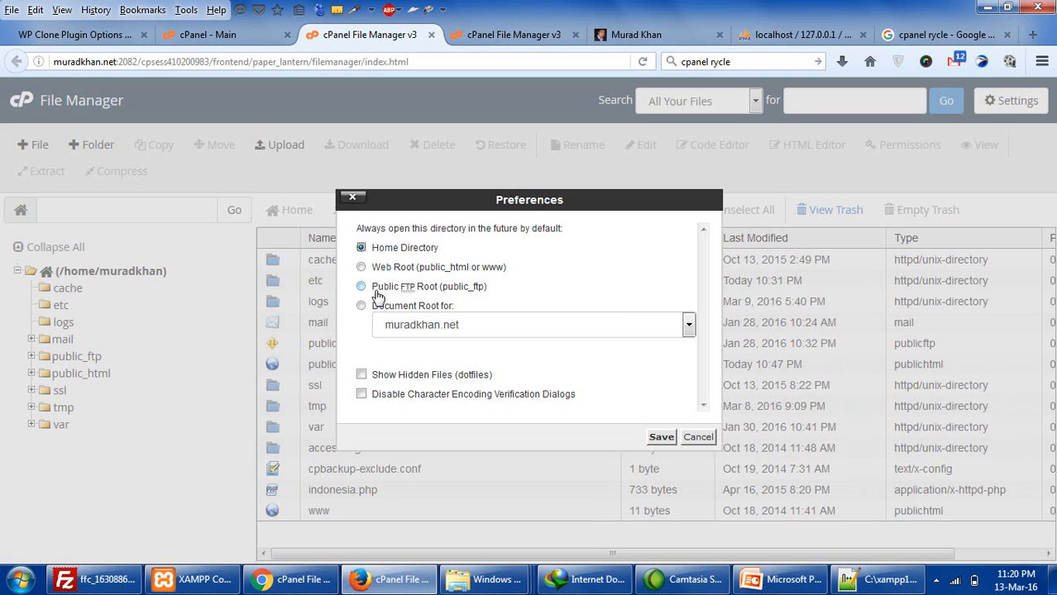
left_click(362, 376)
left_click(665, 439)
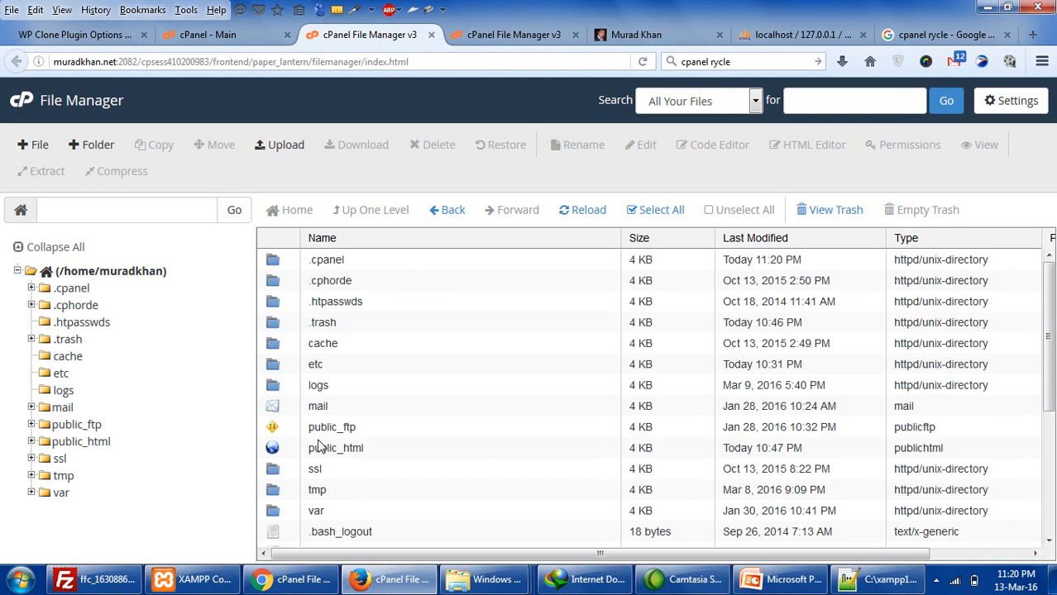
- In .trash, select wp-admin, wp-content, wp-includes and remaining old files, excluding the youtube folder
scroll(327, 510, "down", 1)
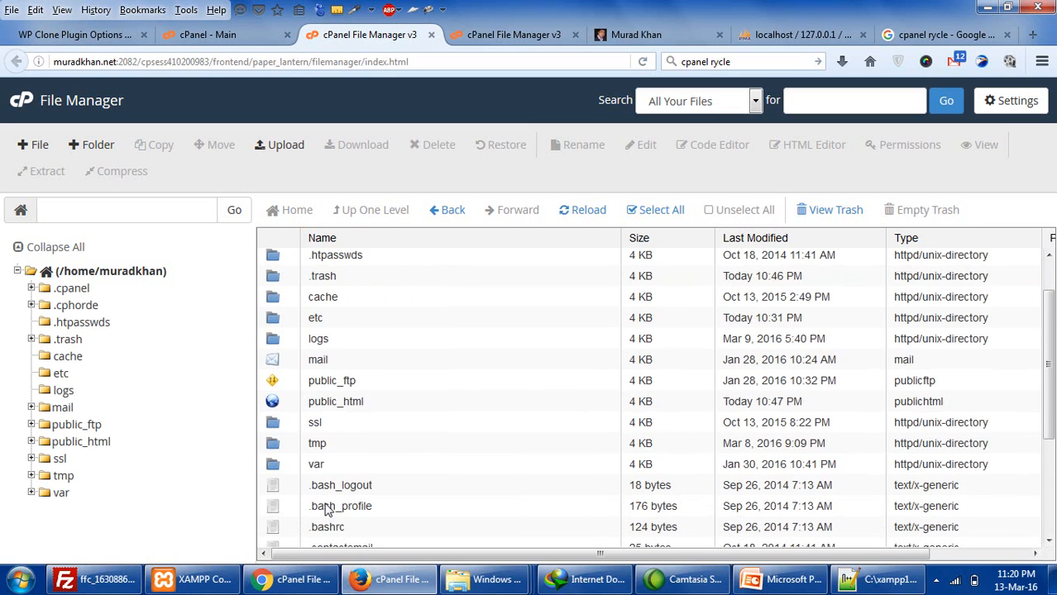
left_click(271, 276)
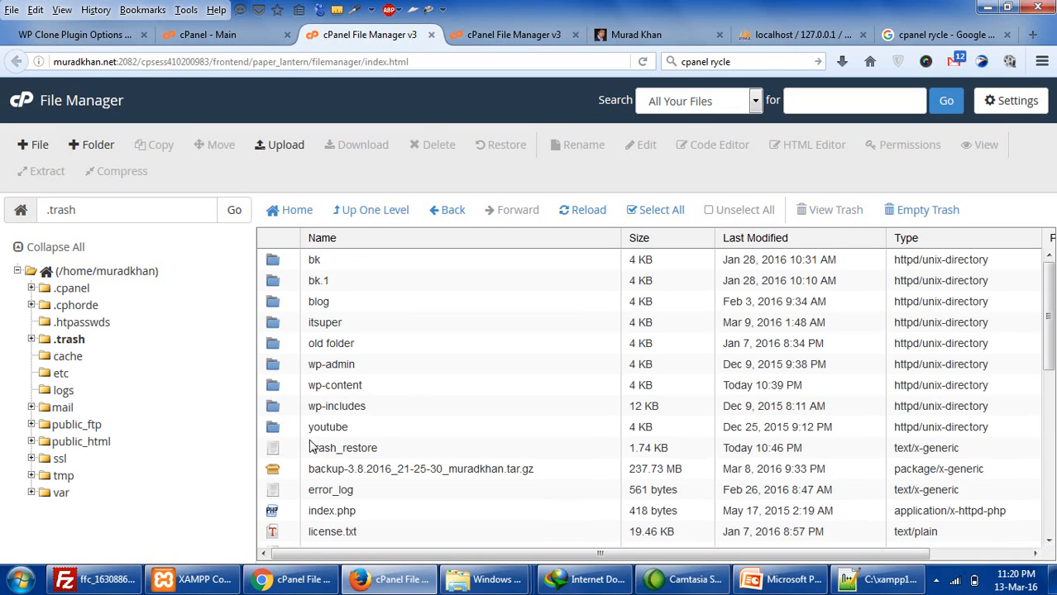
scroll(329, 388, "down", 5)
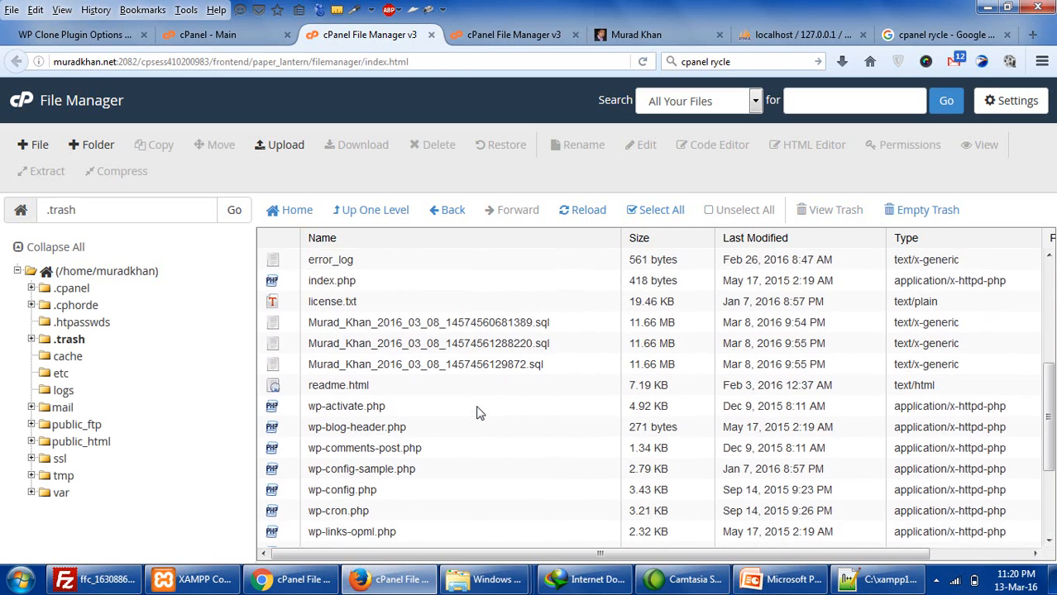
scroll(477, 413, "up", 3)
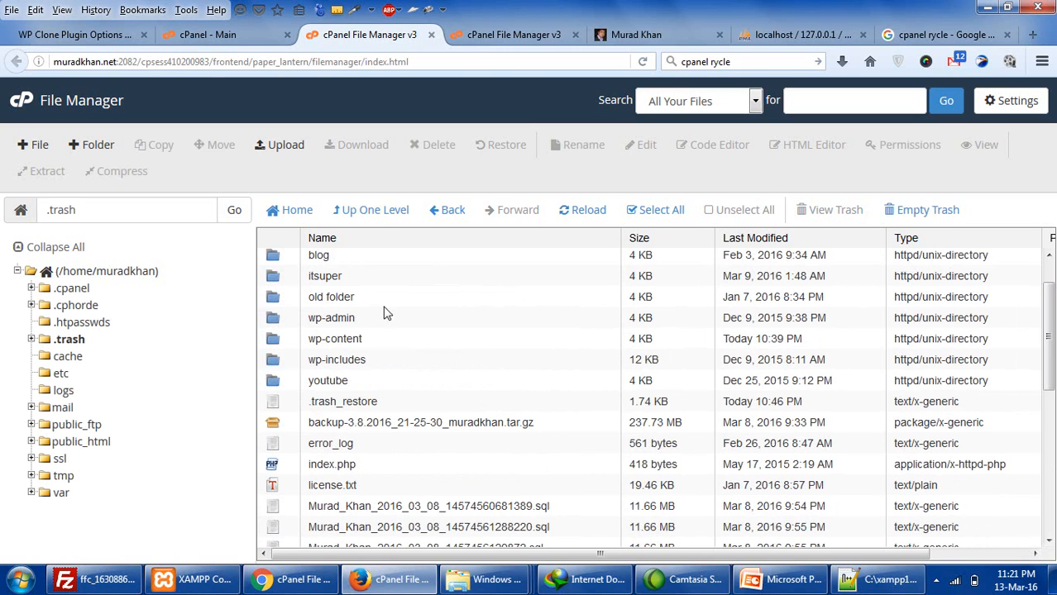
left_click(330, 320)
left_click(296, 341)
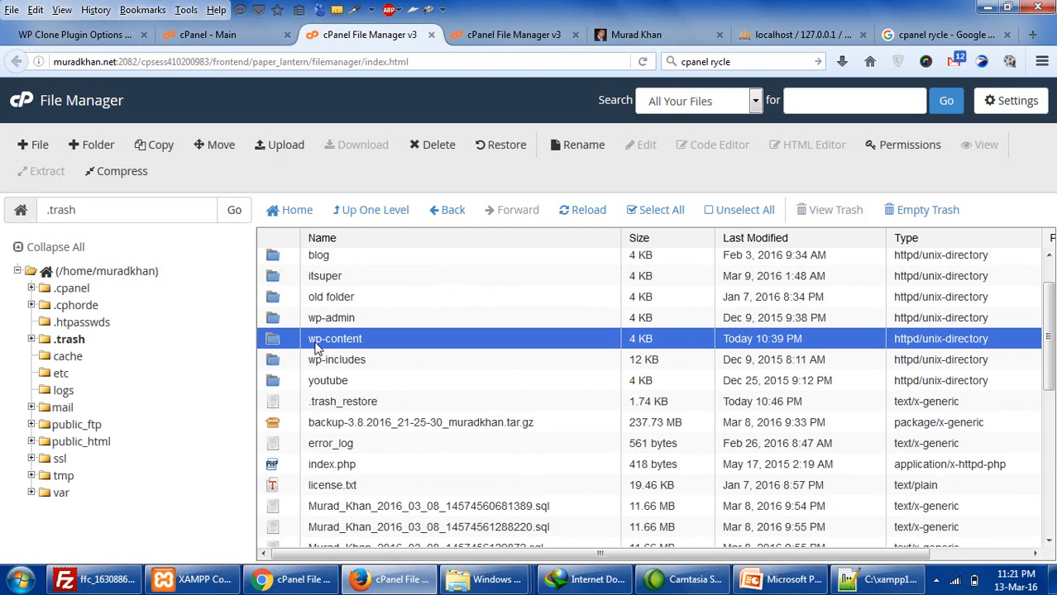
left_click(277, 360, "ctrl")
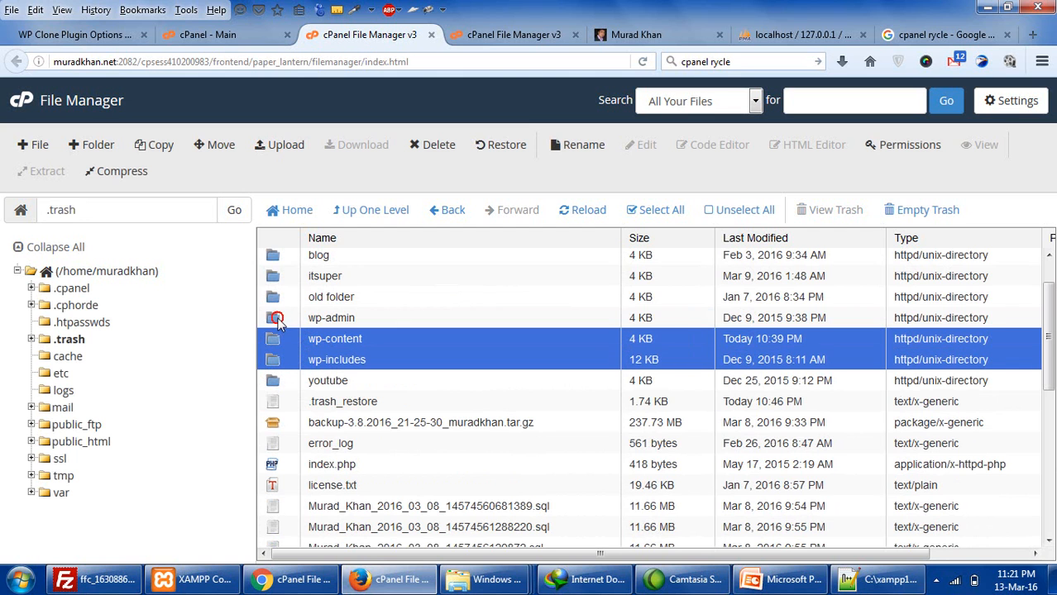
left_click(279, 323, "ctrl")
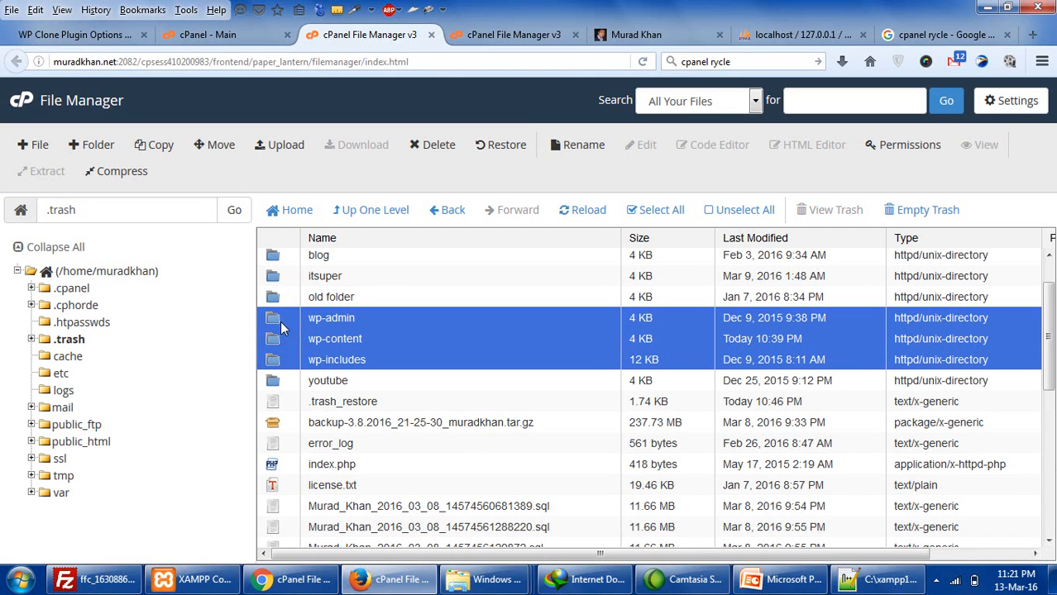
key("shift+Down")
key("shift+Down")
key("shift+Down")
key("shift+Down")
key("shift+Down")
key("shift+Down")
key("shift+Down")
key("shift+Down")
key("shift+Down")
key("shift+Down")
key("shift+Down")
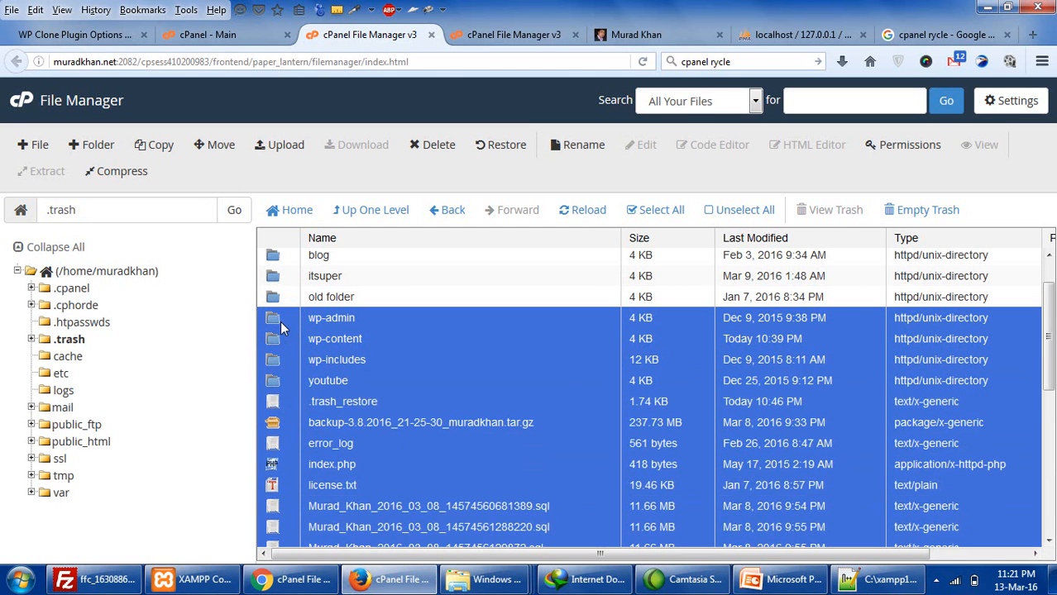
left_click(372, 382, "ctrl")
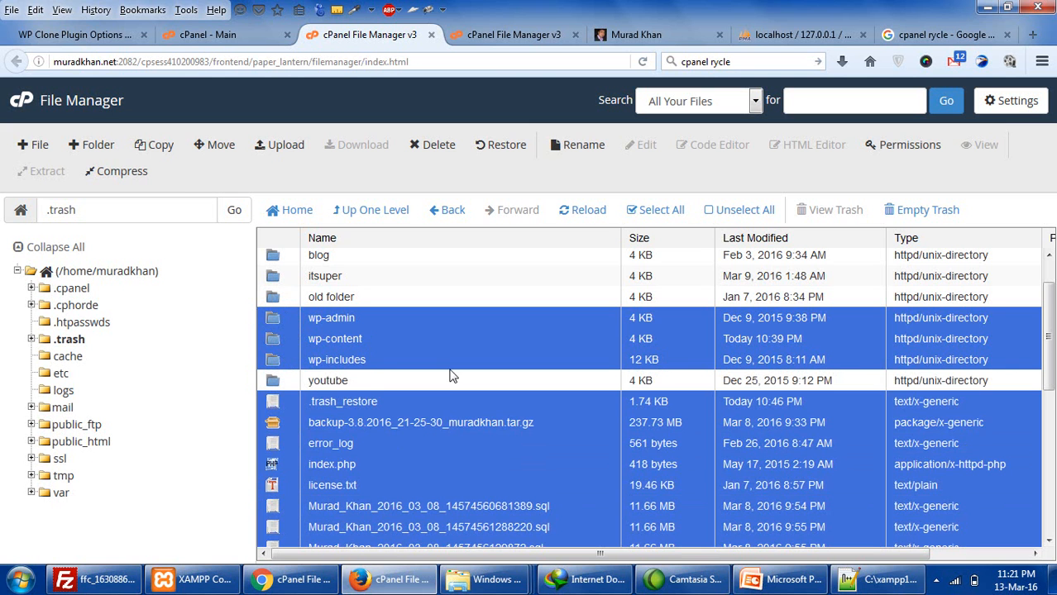
- Permanently delete the selected files and confirm disk usage dropped to 401.24 MB
scroll(450, 376, "down", 5)
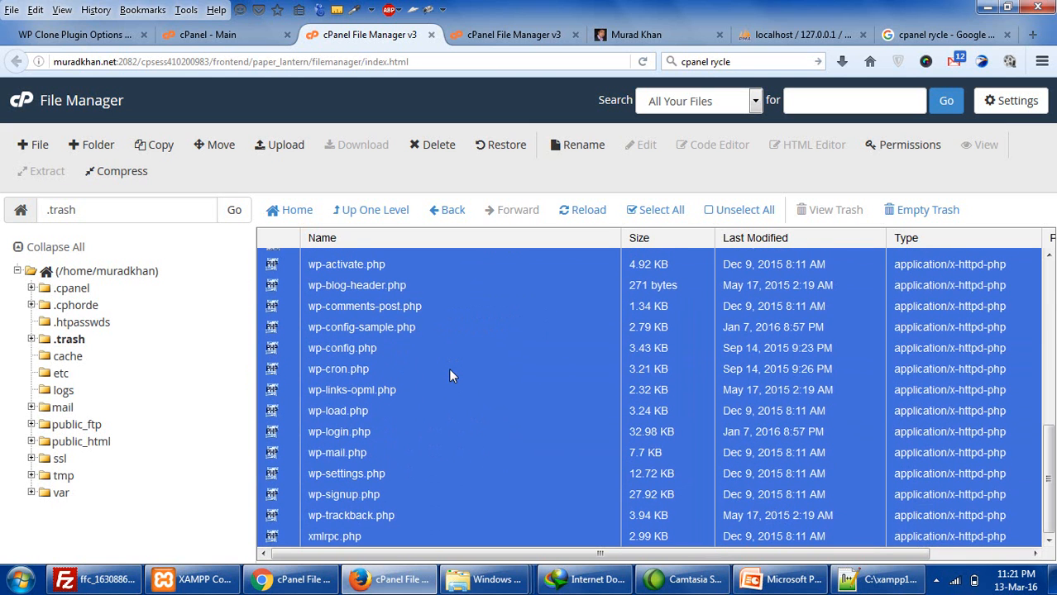
key("Delete")
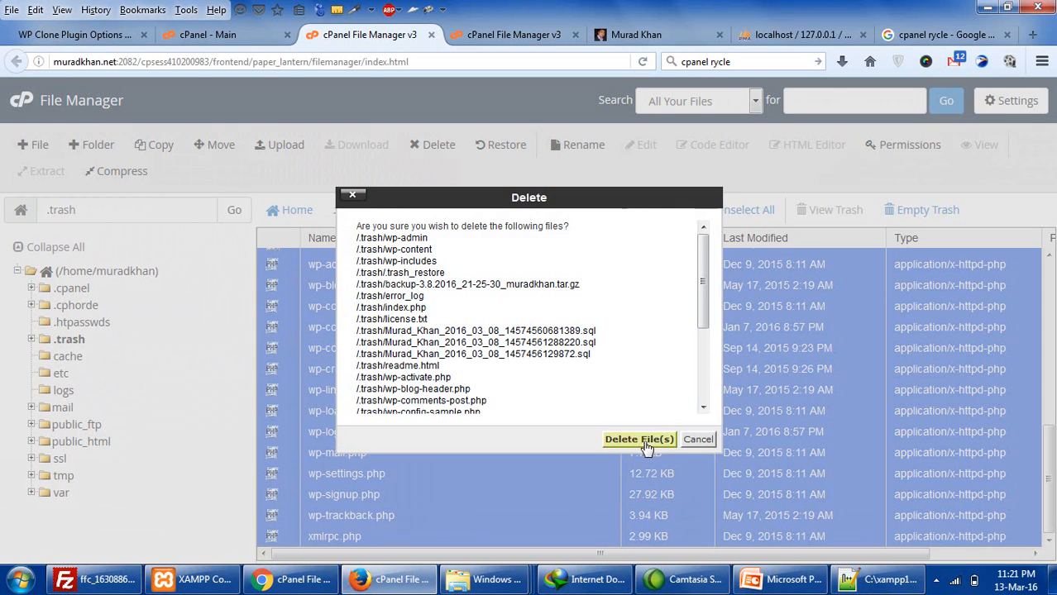
left_click(635, 373)
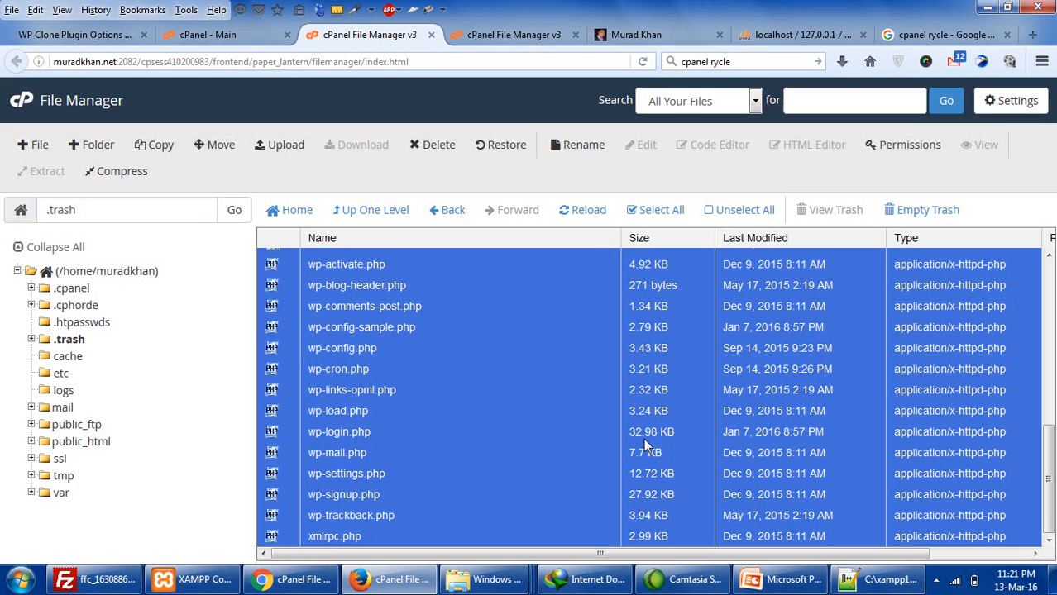
left_click(255, 37)
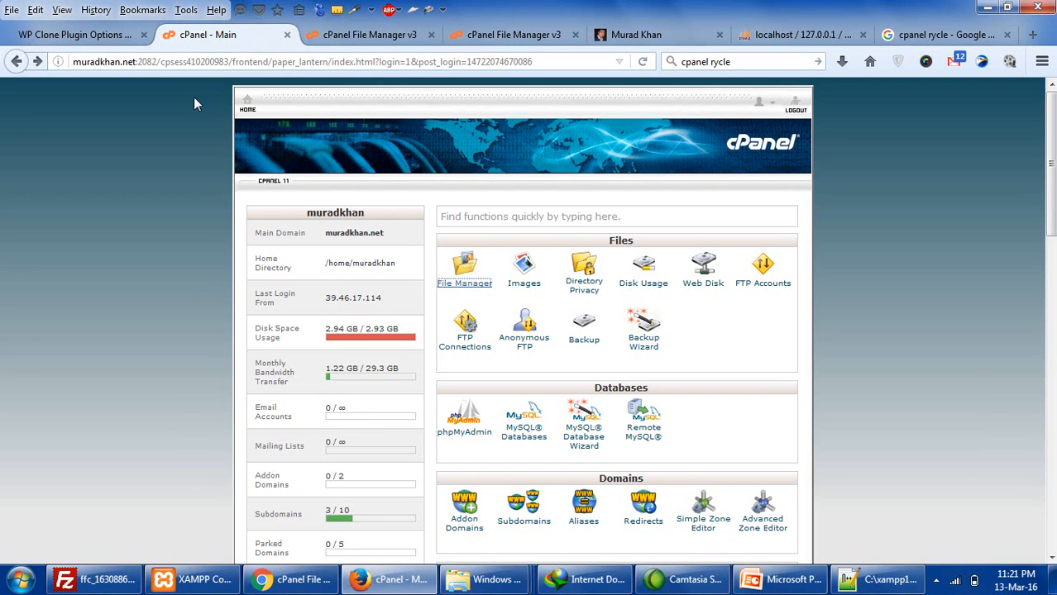
left_click(640, 62)
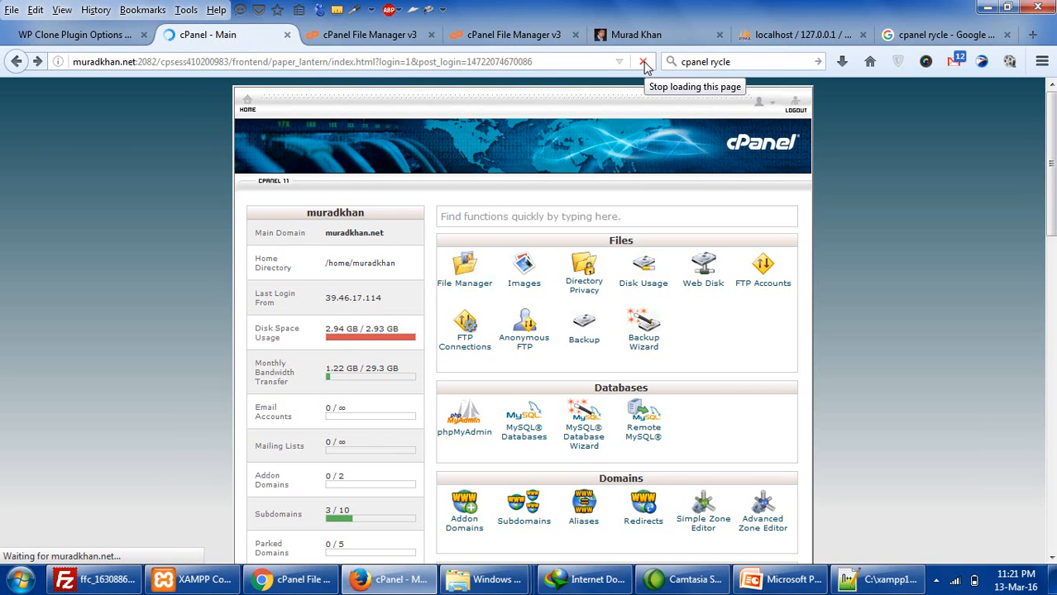
left_click(351, 340)
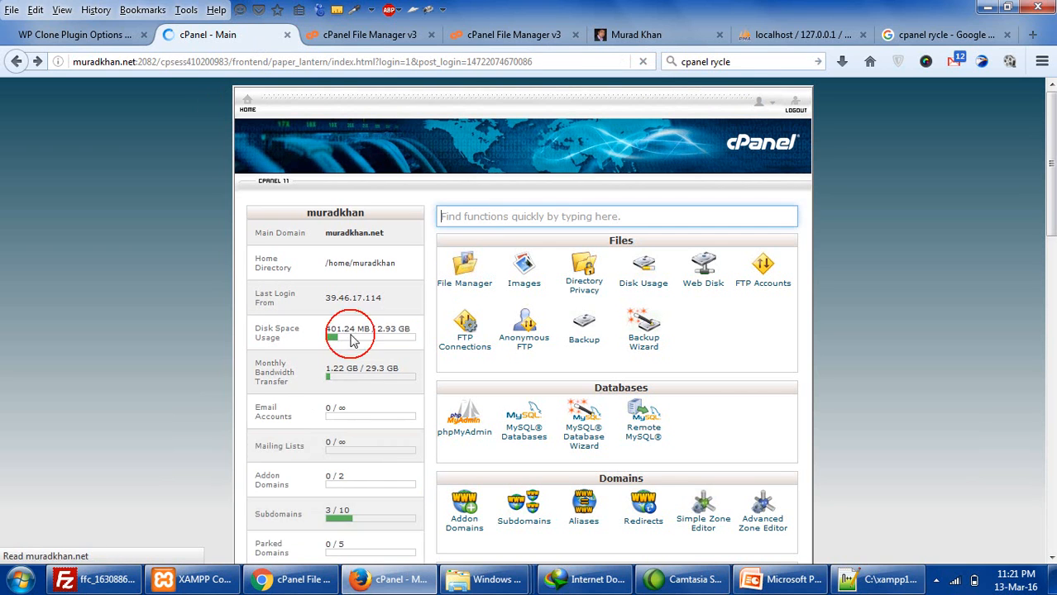
left_click(345, 33)
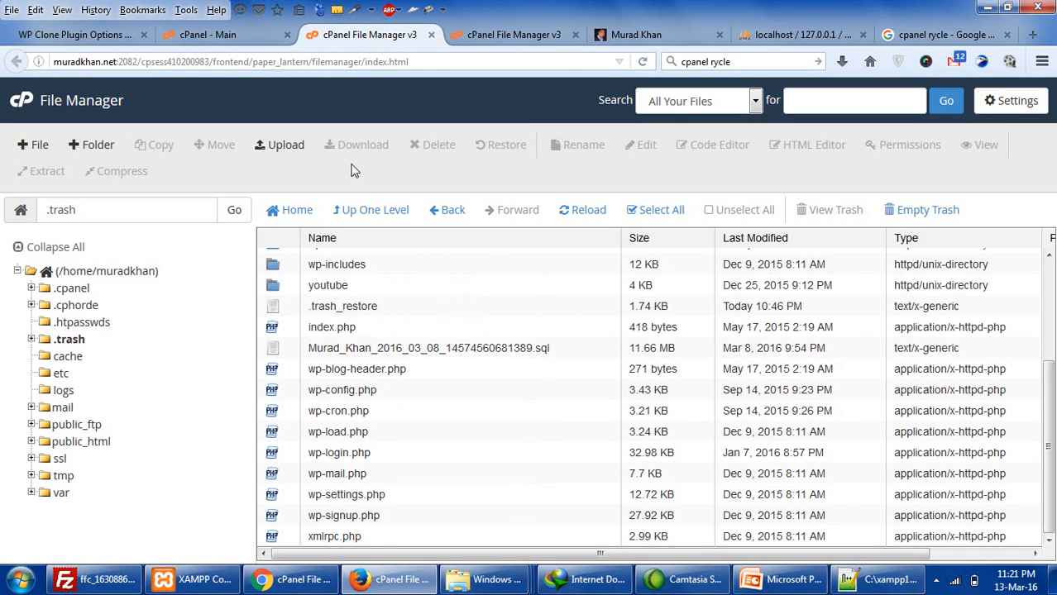